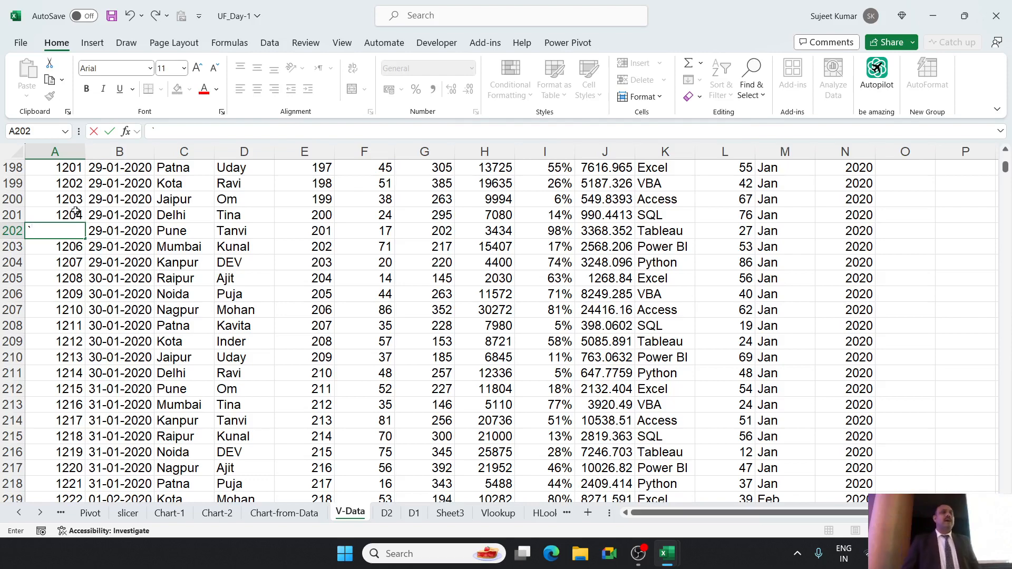
Look through the D2, D1 and V-Data sheets and the empty Sheet3.
{"action": "left_click", "coordinate": [389, 519]}
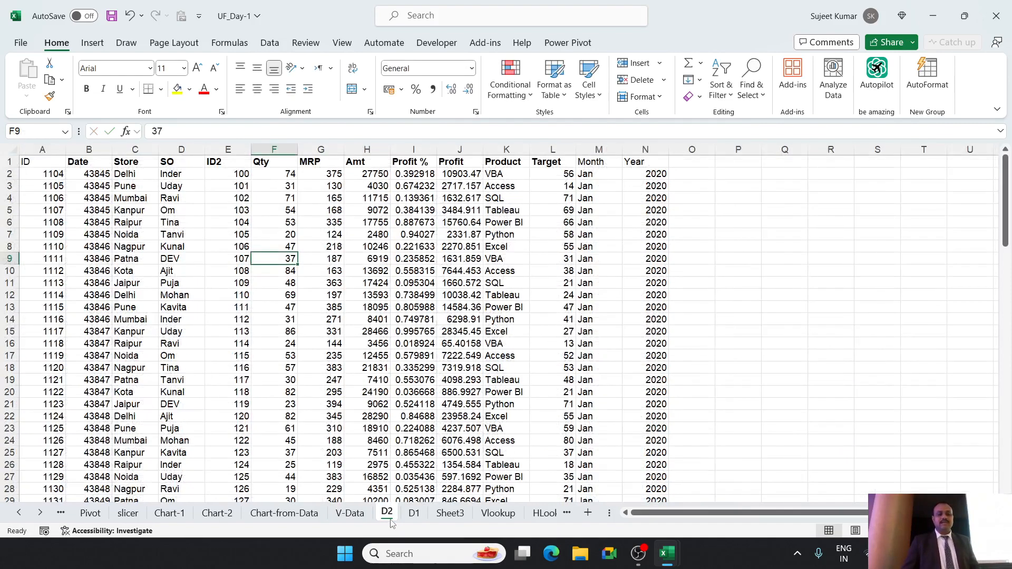
{"action": "left_click", "coordinate": [413, 518]}
{"action": "left_click", "coordinate": [443, 517]}
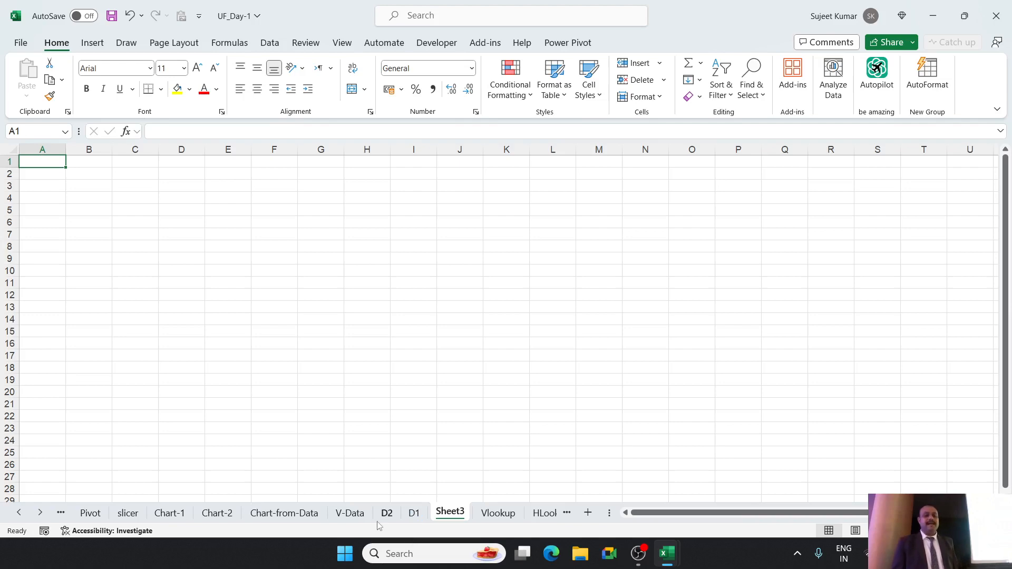
{"action": "left_click", "coordinate": [356, 516]}
{"action": "left_click", "coordinate": [388, 518]}
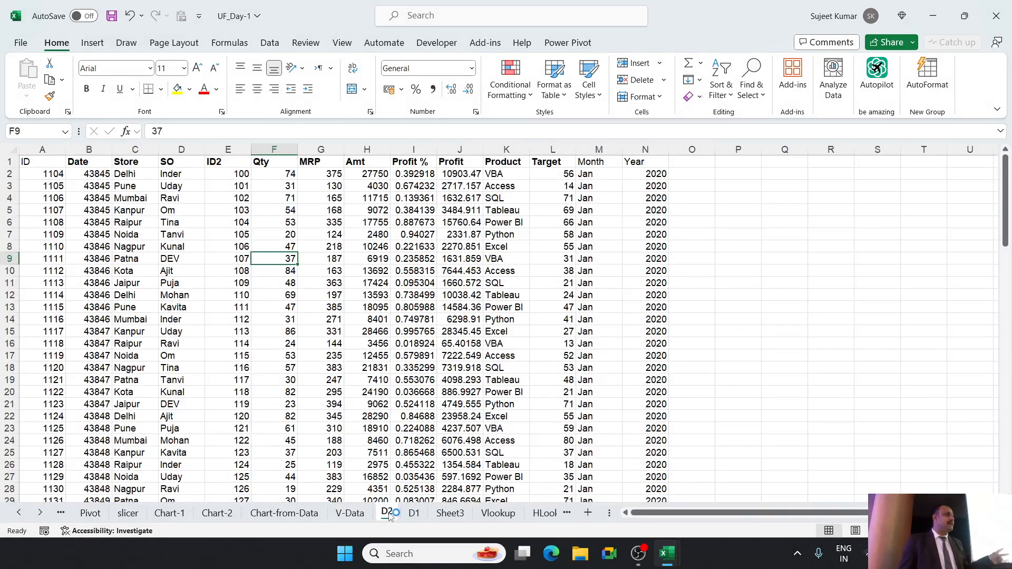
{"action": "left_click", "coordinate": [452, 515]}
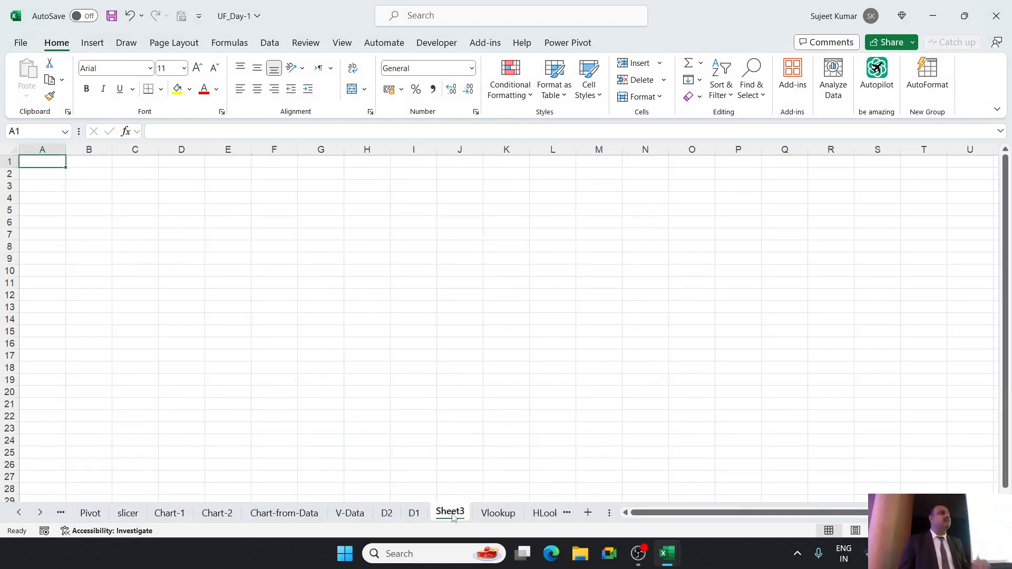
Copy the header row A1:N1 from sheet D2 into row 1 of Sheet3.
{"action": "left_click", "coordinate": [388, 521]}
{"action": "left_click_drag", "start_coordinate": [62, 161], "coordinate": [617, 161]}
{"action": "left_click_drag", "start_coordinate": [622, 107], "coordinate": [646, 163]}
{"action": "key", "text": "ctrl+c"}
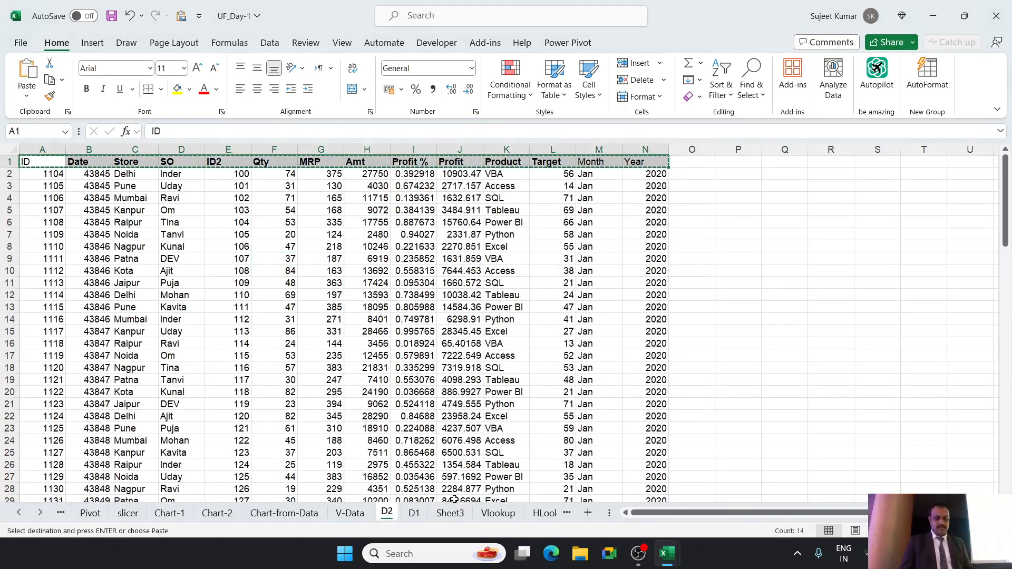
{"action": "left_click", "coordinate": [449, 513]}
{"action": "key", "text": "ctrl+v"}
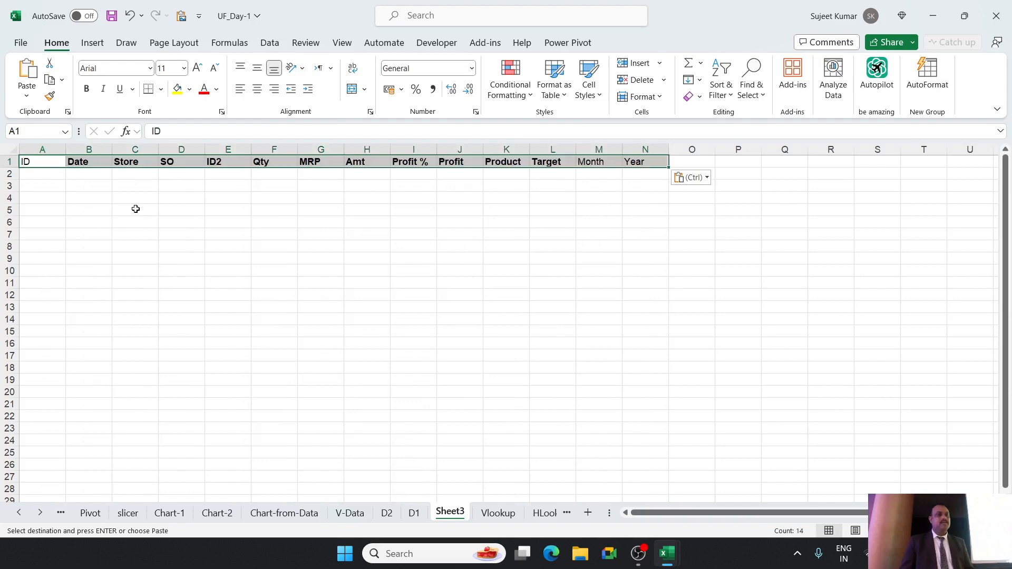
Copy the ID 1109 from cell A7 of sheet D2 into cell A2 of Sheet3.
{"action": "left_click", "coordinate": [49, 175]}
{"action": "left_click", "coordinate": [388, 513]}
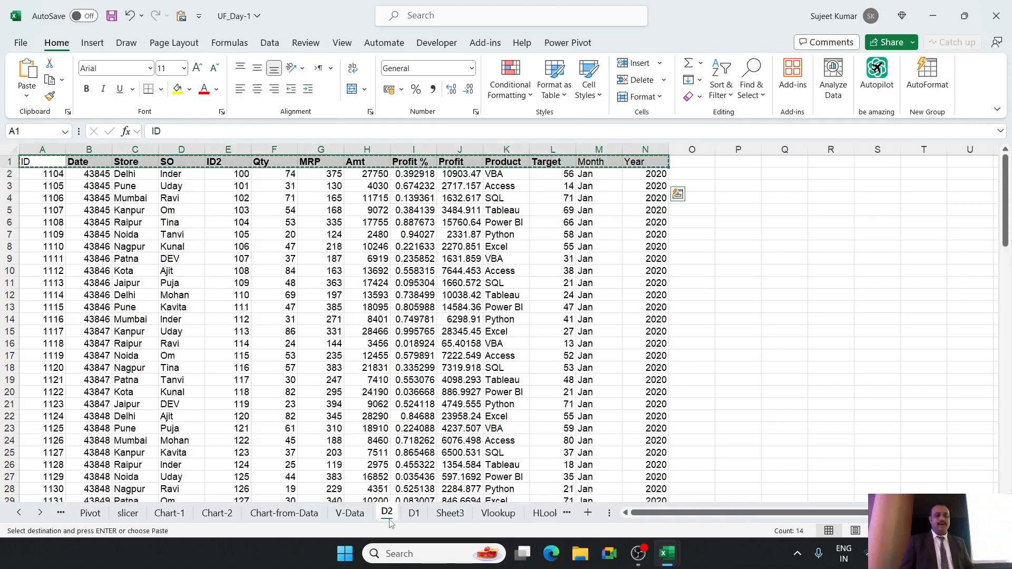
{"action": "left_click", "coordinate": [56, 235]}
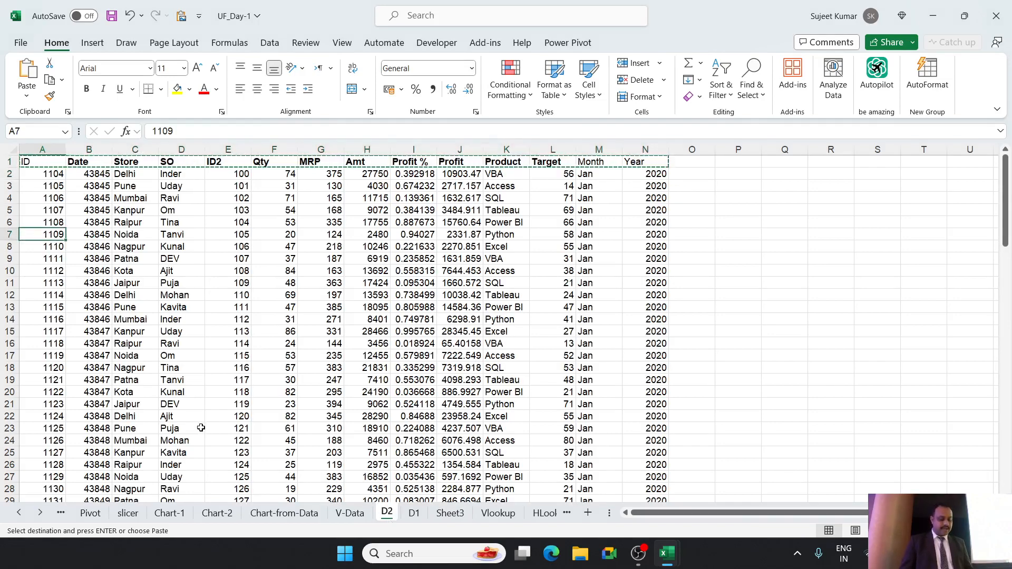
{"action": "key", "text": "ctrl+c"}
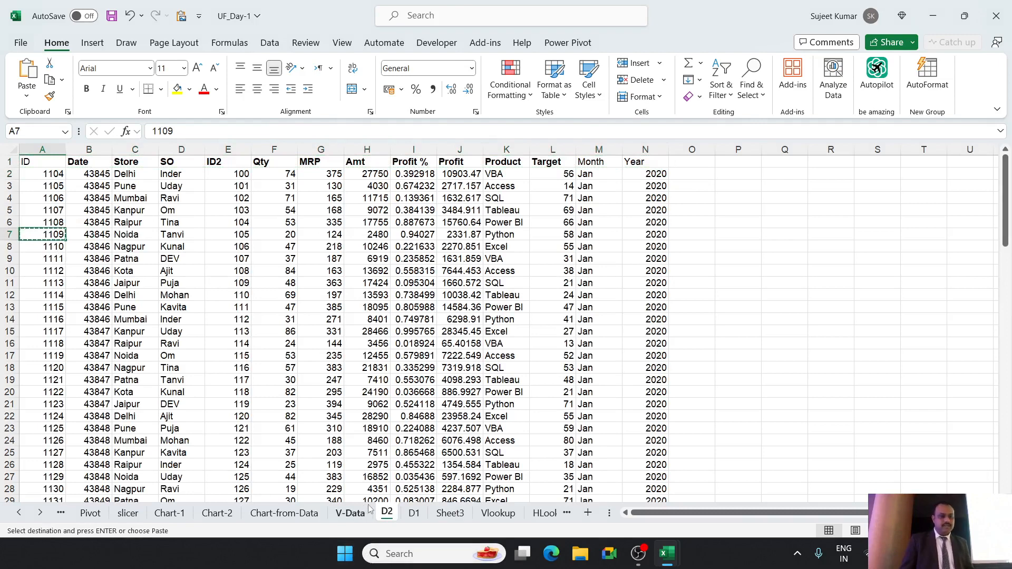
{"action": "left_click", "coordinate": [450, 513]}
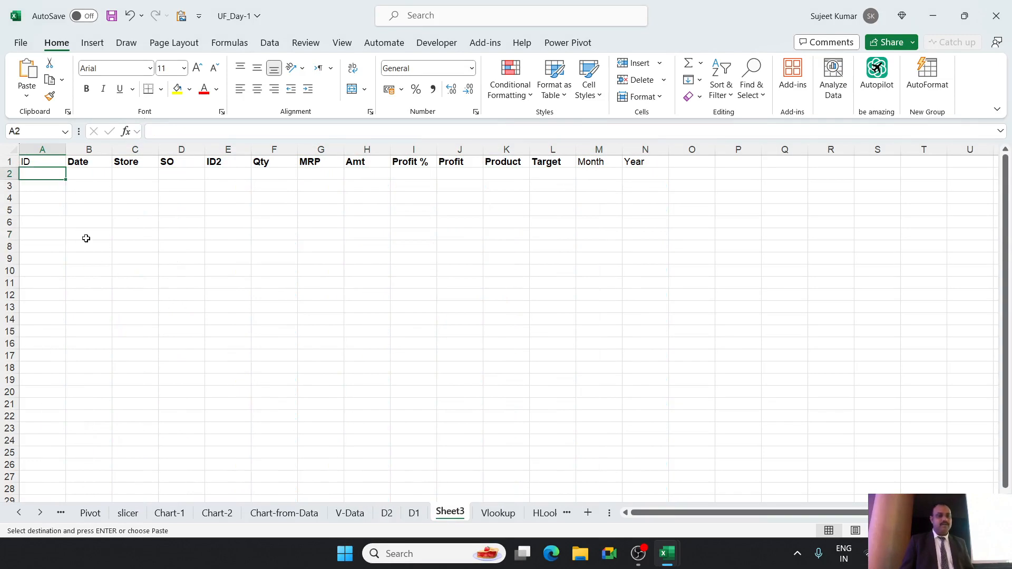
{"action": "key", "text": "ctrl+v"}
Try to copy the ID in cell A9 of sheet D1 into cell A3 of Sheet3.
{"action": "left_click", "coordinate": [414, 513]}
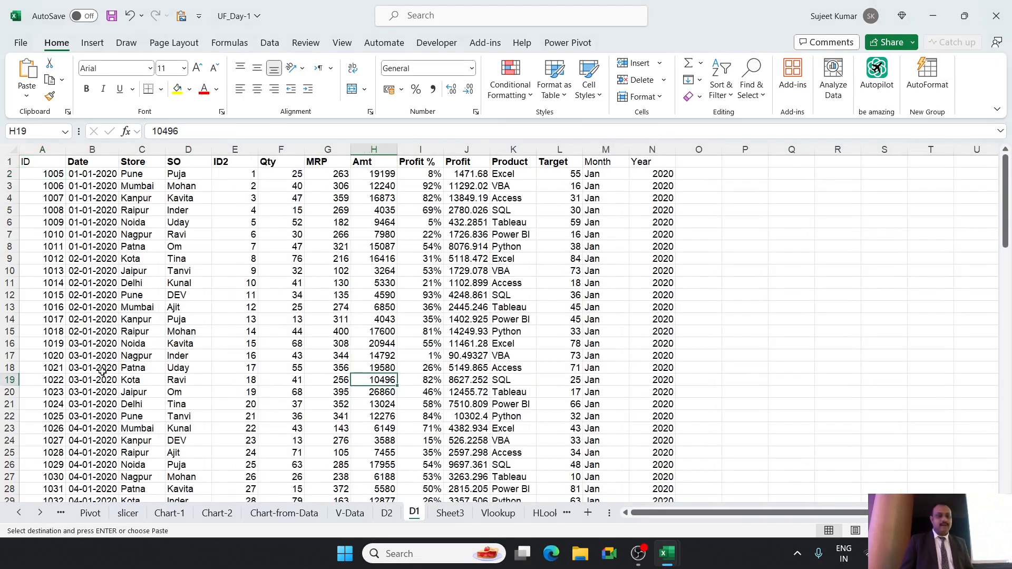
{"action": "left_click", "coordinate": [48, 260]}
{"action": "key", "text": "ctrl+c"}
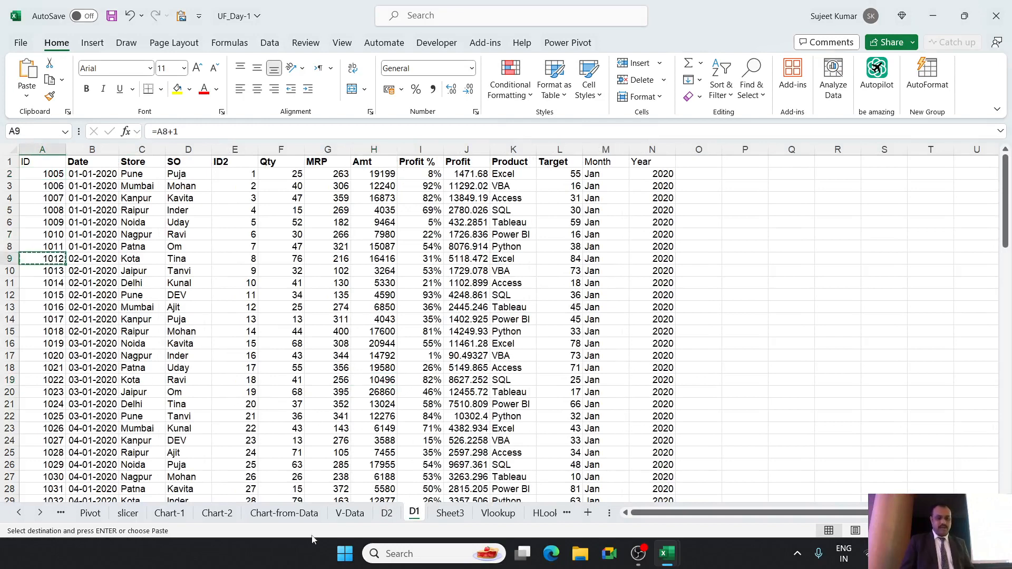
{"action": "left_click", "coordinate": [448, 514]}
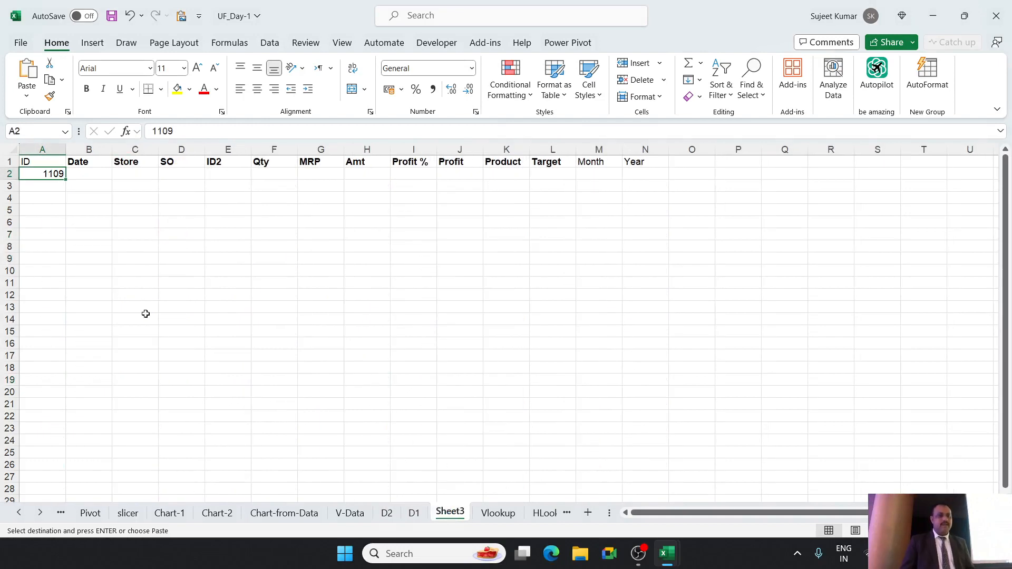
{"action": "left_click", "coordinate": [56, 186]}
{"action": "key", "text": "ctrl+v"}
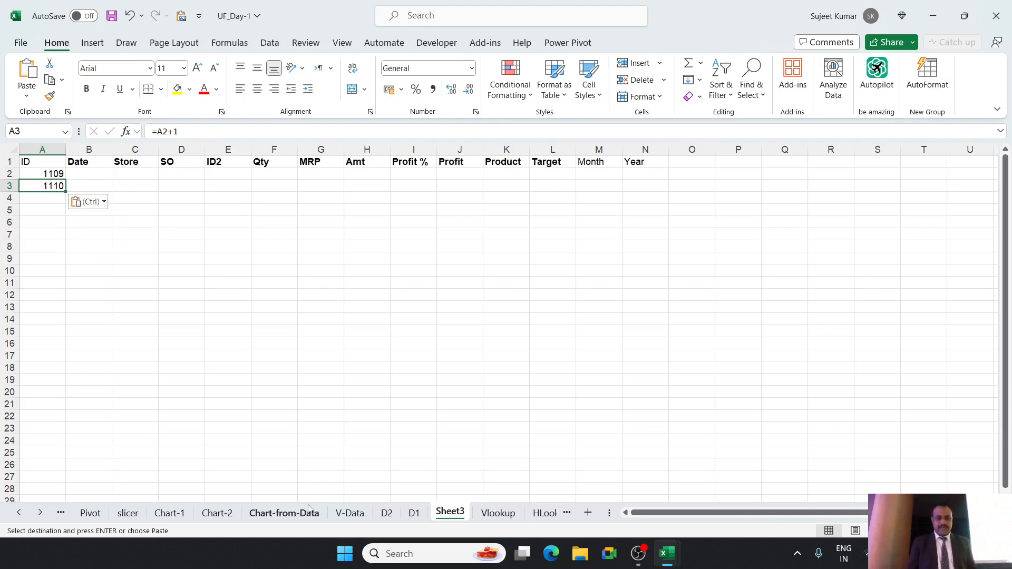
Check the source ID on sheet D1 and enter 1012 as a plain value in cell A3 of Sheet3.
{"action": "left_click", "coordinate": [411, 518]}
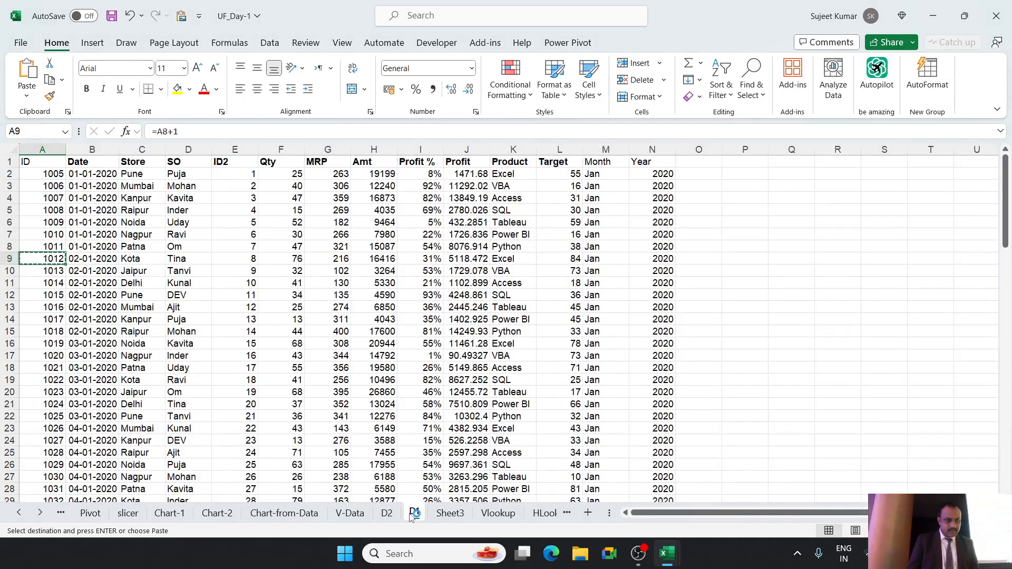
{"action": "left_click", "coordinate": [450, 514]}
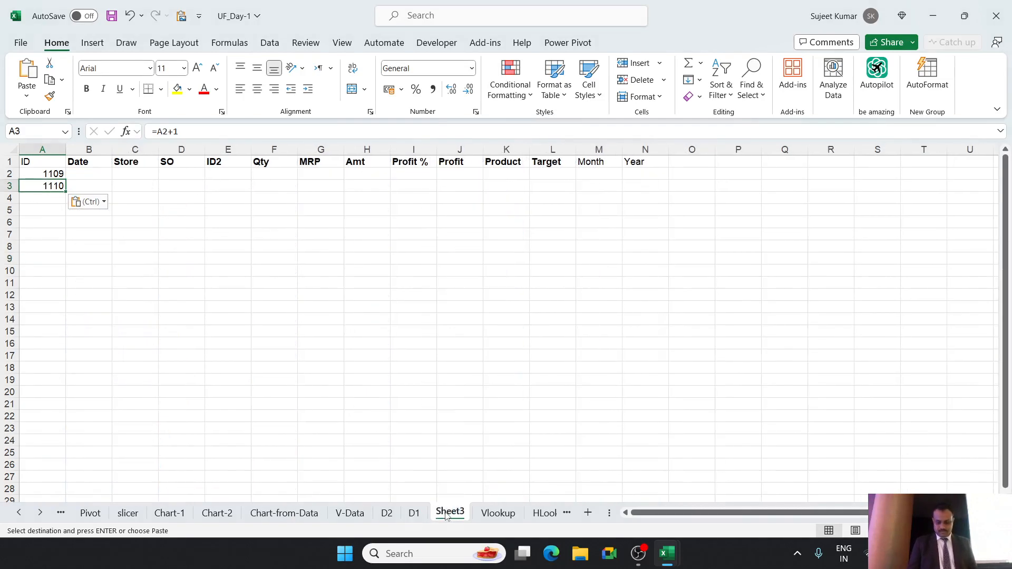
{"action": "type", "text": "1012"}
{"action": "key", "text": "Return"}
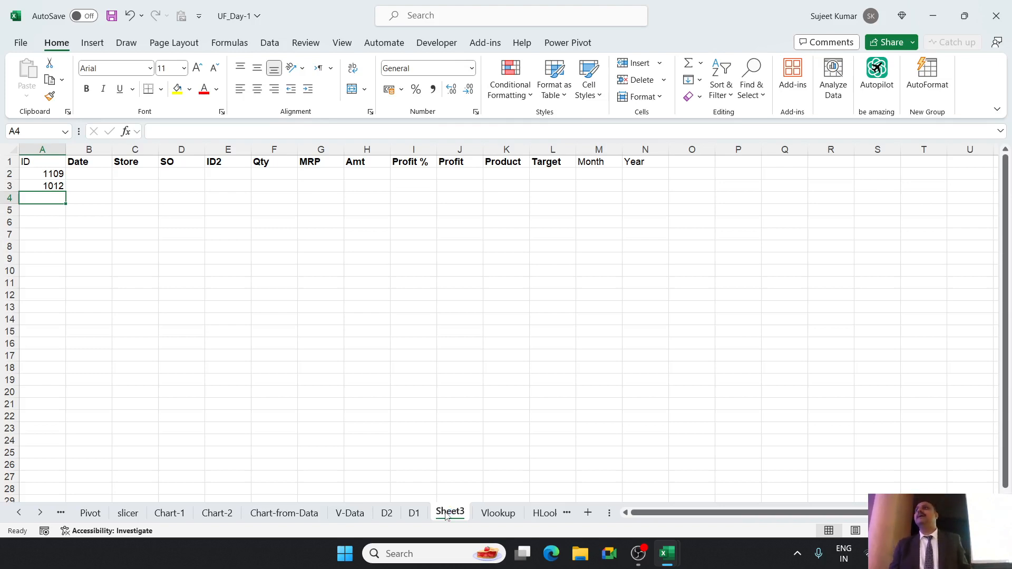
Begin a VLOOKUP formula in cell B2 of Sheet3 with A2 as the lookup value.
{"action": "key", "text": "Up"}
{"action": "key", "text": "Up"}
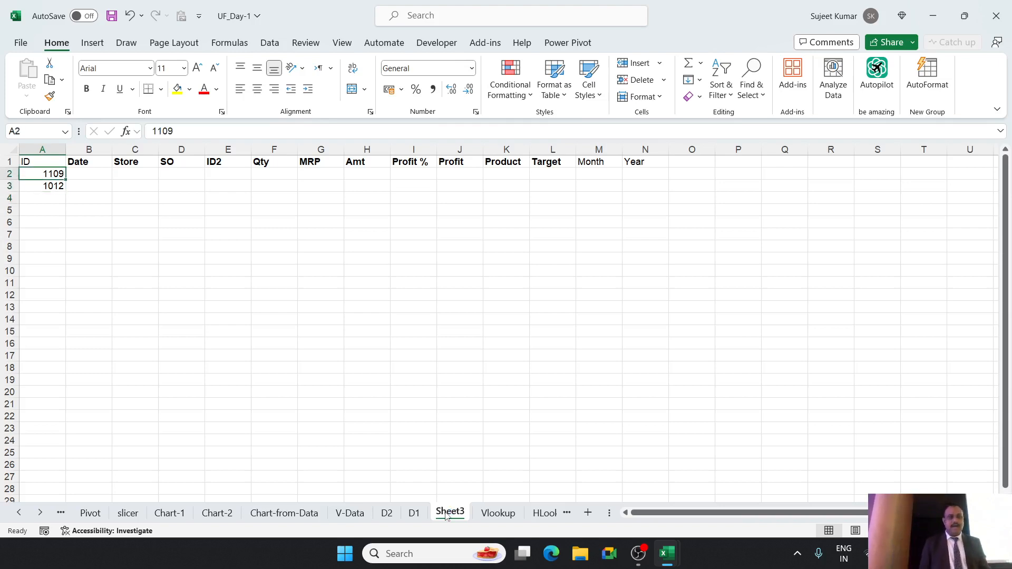
{"action": "key", "text": "Right"}
{"action": "type", "text": "="}
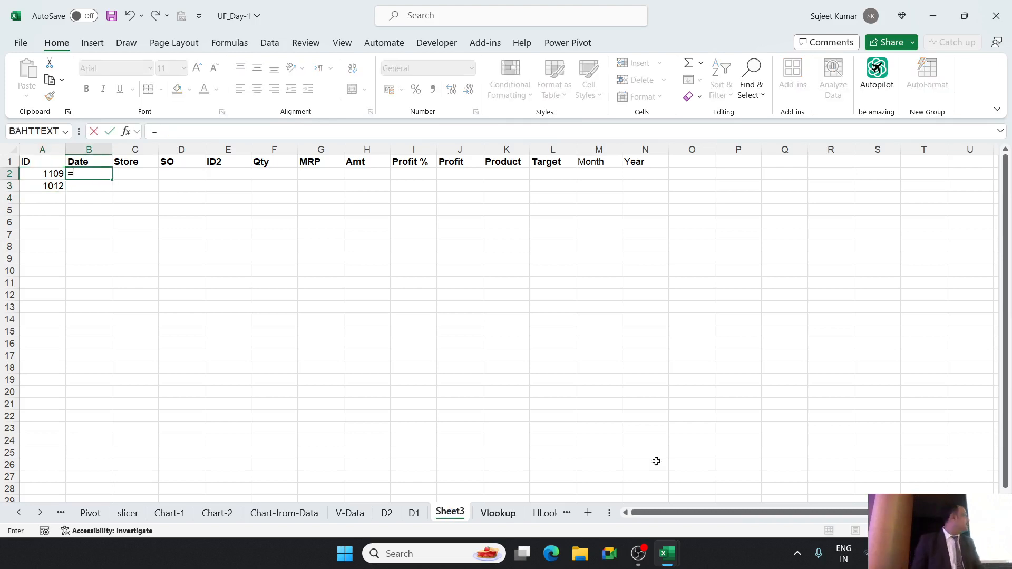
{"action": "key", "text": "Escape"}
{"action": "scroll", "coordinate": [284, 280], "scroll_direction": "up", "scroll_amount": 9}
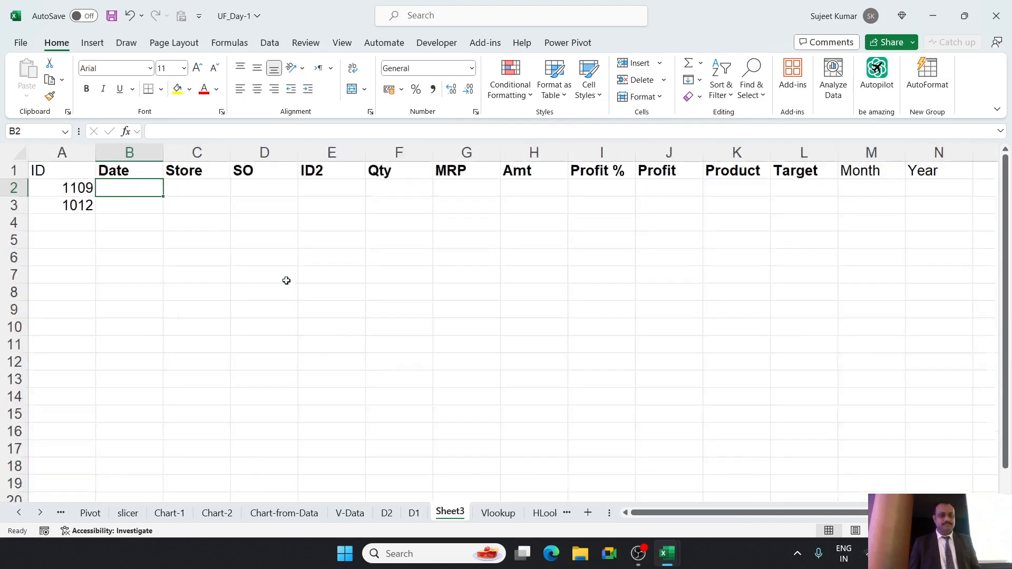
{"action": "left_click_drag", "start_coordinate": [667, 516], "coordinate": [618, 512]}
{"action": "scroll", "coordinate": [436, 397], "scroll_direction": "up", "scroll_amount": 6}
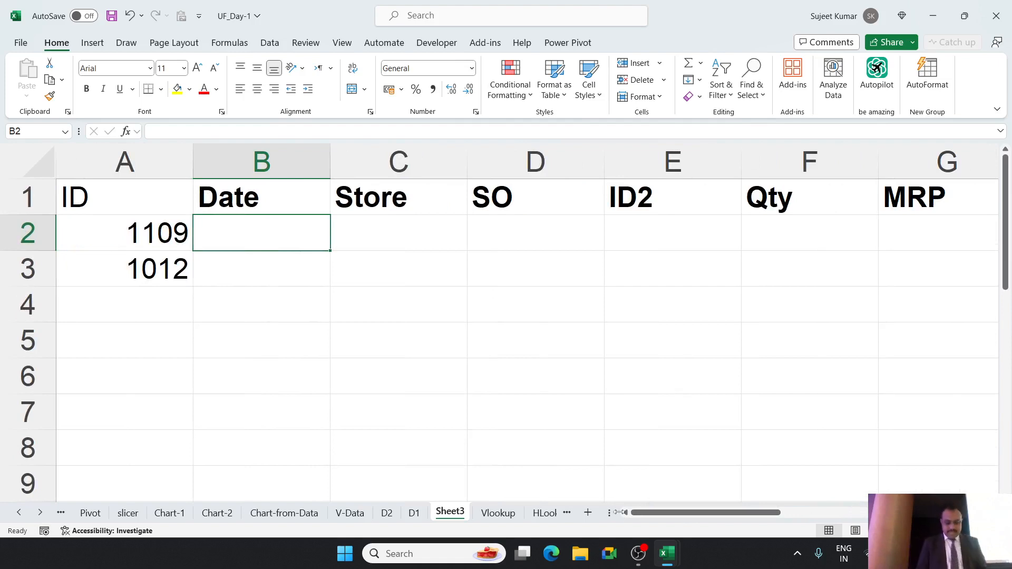
{"action": "type", "text": "=VL"}
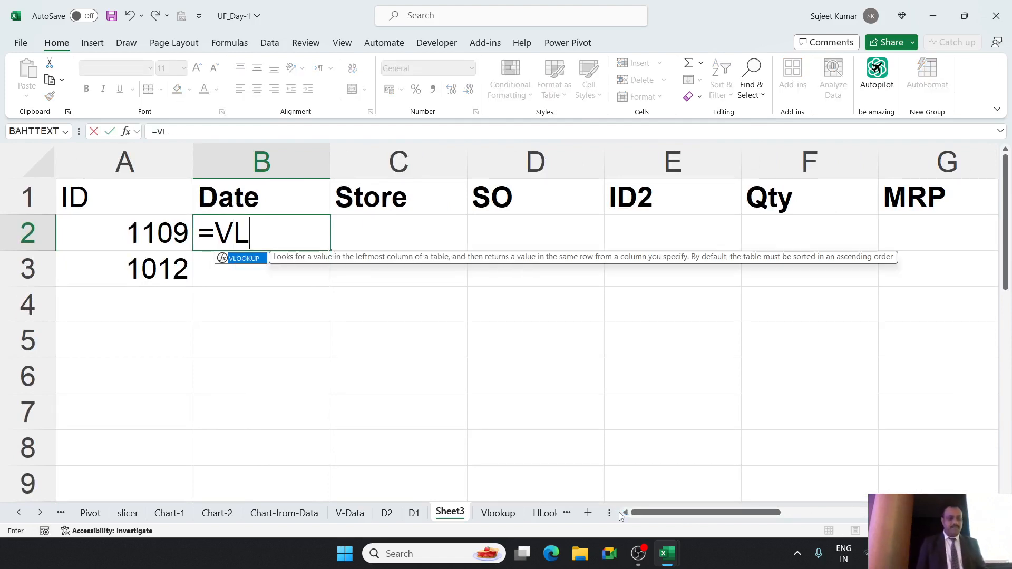
{"action": "key", "text": "Tab"}
{"action": "left_click", "coordinate": [141, 246]}
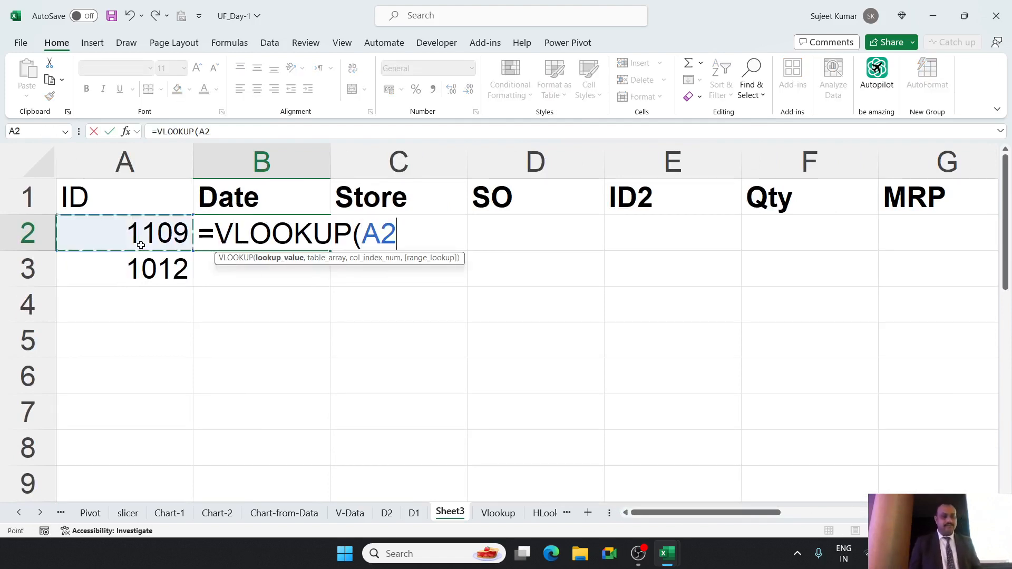
{"action": "type", "text": ","}
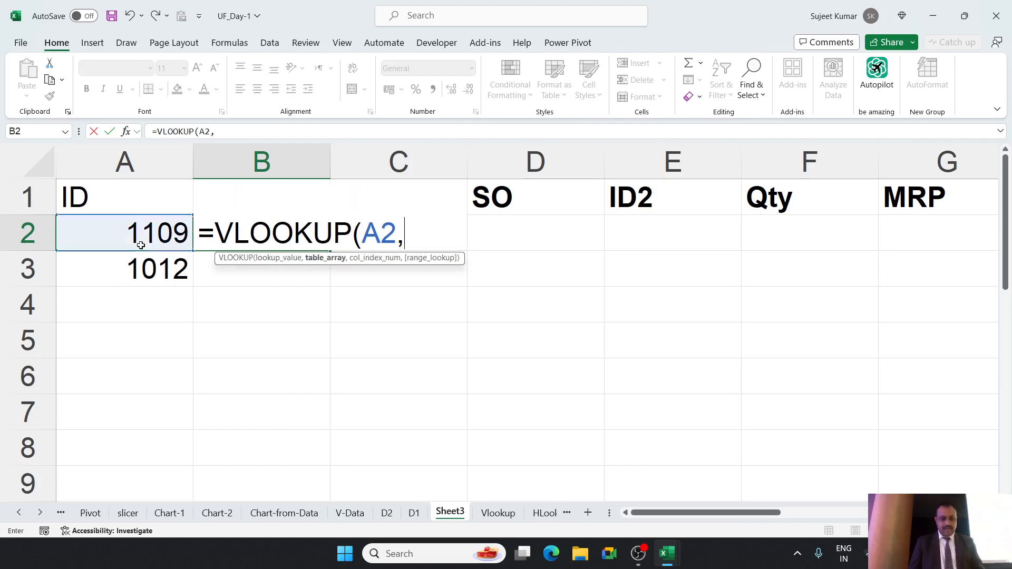
Complete the B2 VLOOKUP with columns A:N of sheet D1 as the table, column index 2 and range lookup 0.
{"action": "left_click", "coordinate": [419, 516]}
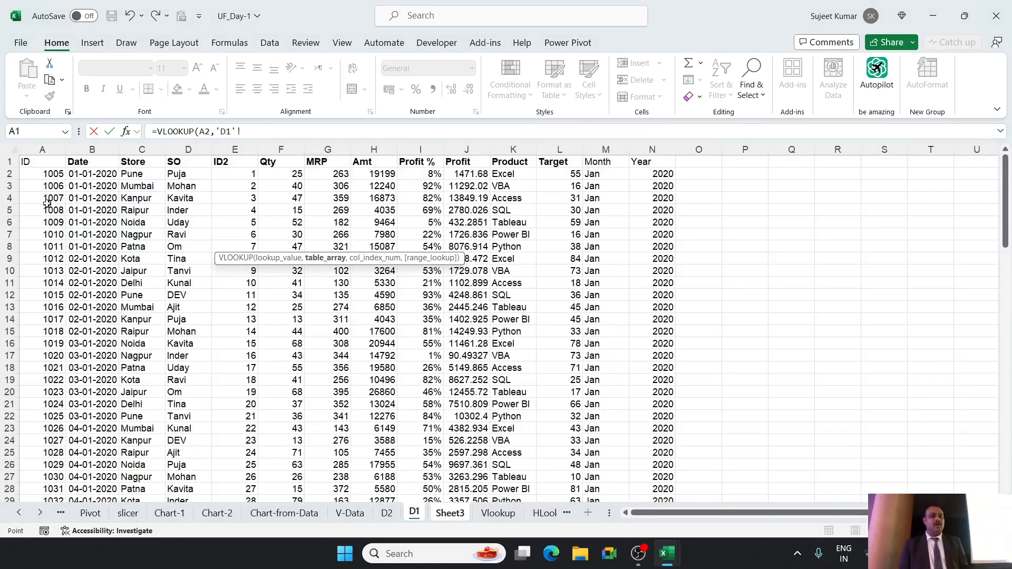
{"action": "left_click_drag", "start_coordinate": [54, 150], "coordinate": [650, 150]}
{"action": "type", "text": ","}
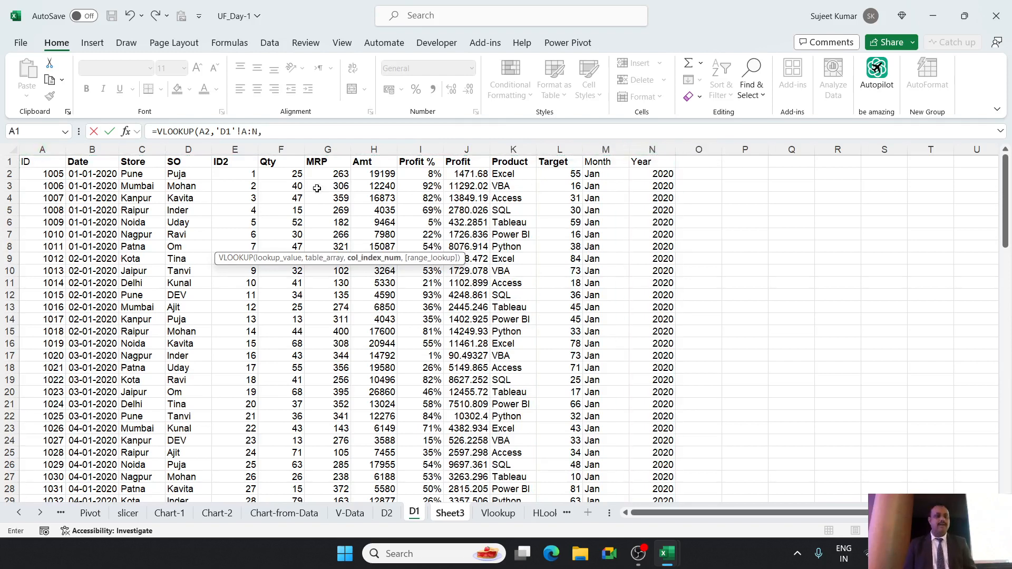
{"action": "type", "text": "2,0"}
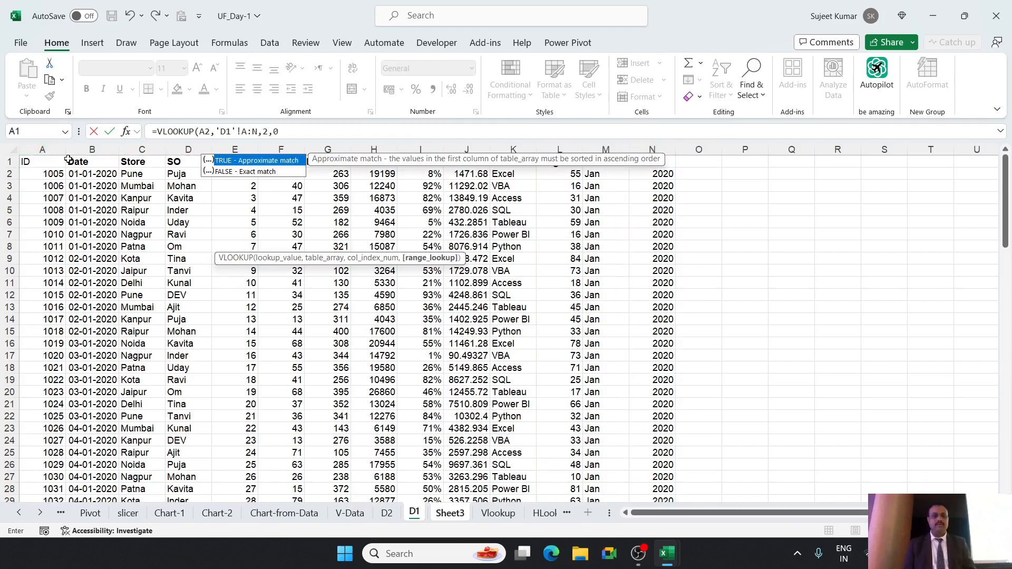
{"action": "type", "text": ")"}
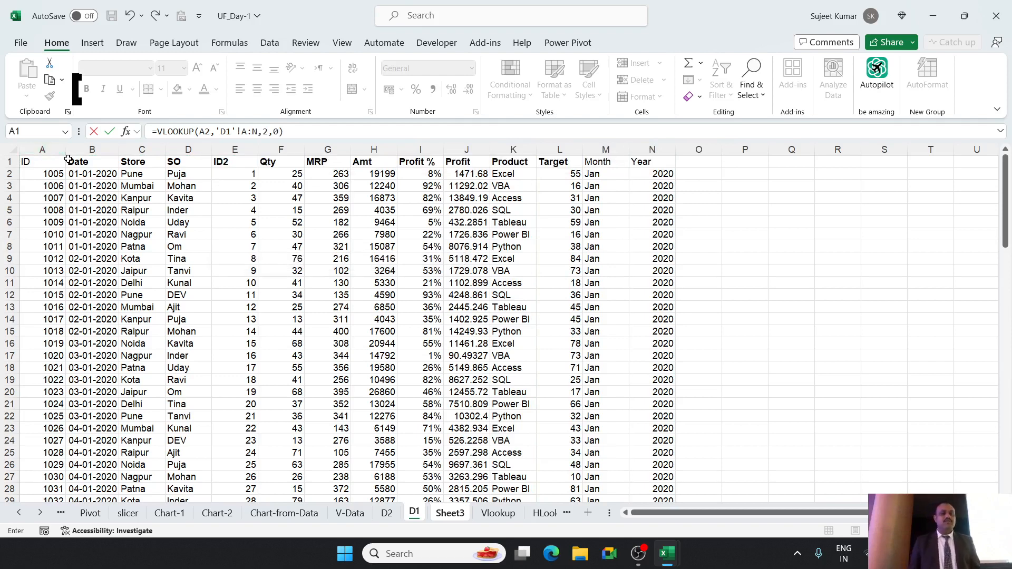
{"action": "key", "text": "Return"}
{"action": "key", "text": "Right"}
{"action": "key", "text": "Up"}
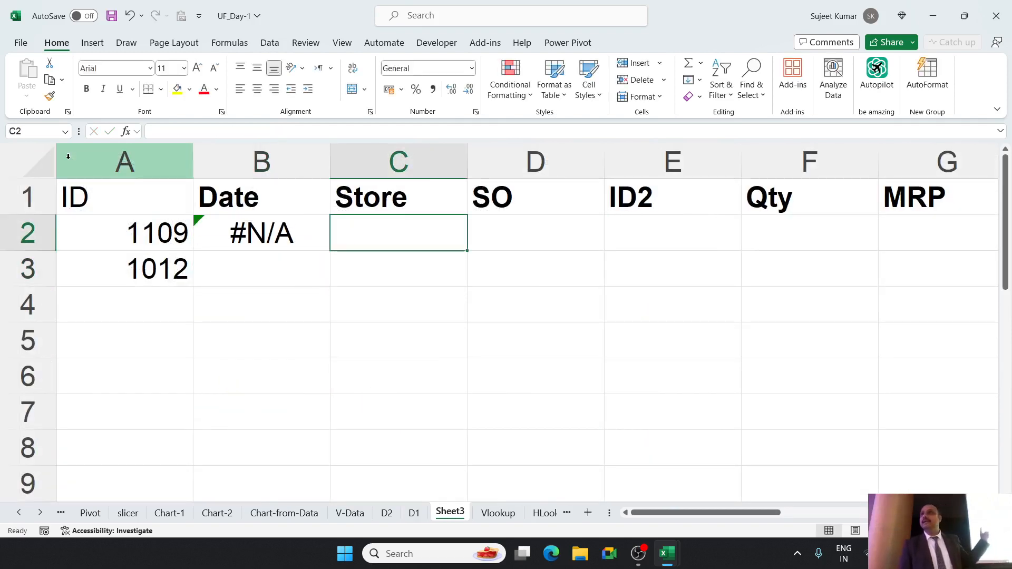
Begin a second VLOOKUP formula in cell C2 of Sheet3, using A2 as the lookup value.
{"action": "key", "text": "Left"}
{"action": "key", "text": "Left"}
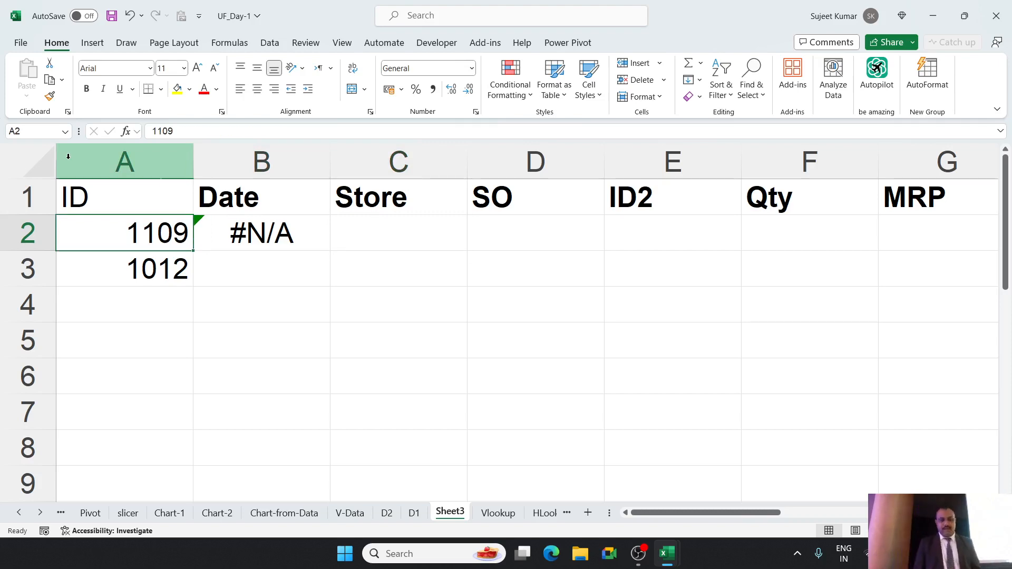
{"action": "key", "text": "Right"}
{"action": "key", "text": "Right"}
{"action": "type", "text": "=I"}
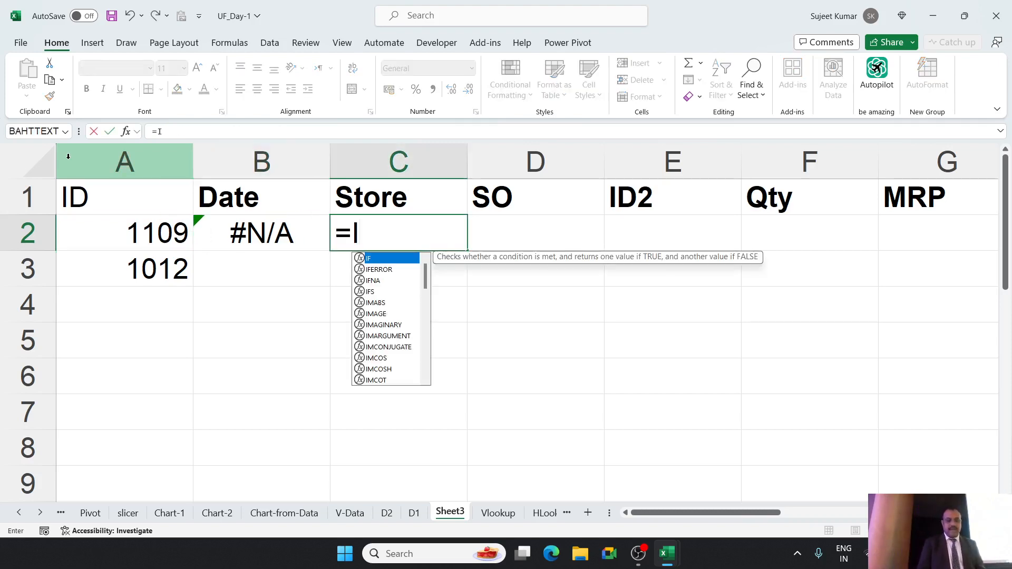
{"action": "key", "text": "BackSpace"}
{"action": "type", "text": "VL"}
{"action": "key", "text": "Tab"}
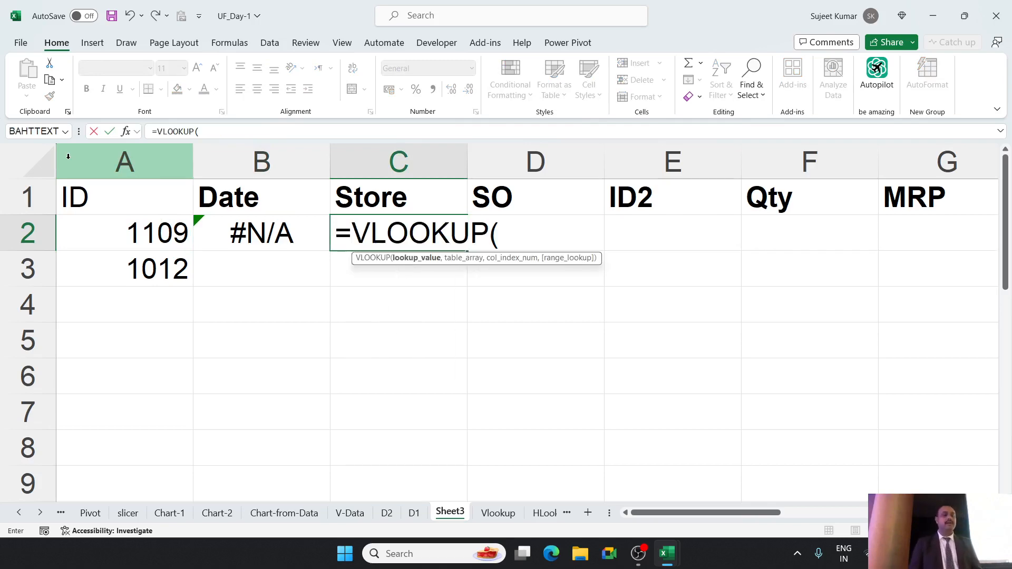
{"action": "key", "text": "Left"}
{"action": "key", "text": "Left"}
{"action": "type", "text": ","}
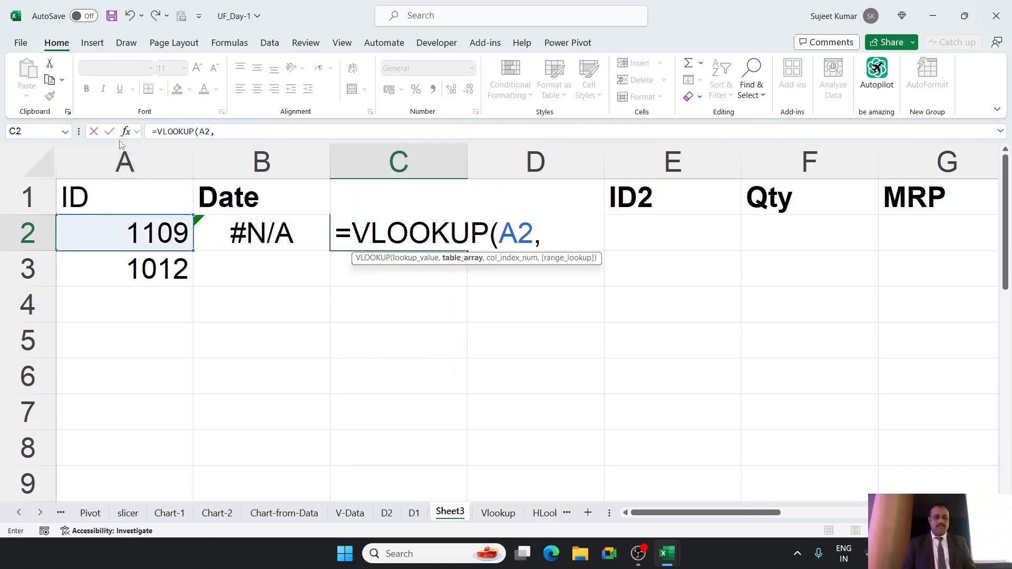
Complete the C2 VLOOKUP with columns A:N of sheet D2 as the table, column index 2 and range lookup 0.
{"action": "left_click", "coordinate": [386, 513]}
{"action": "left_click_drag", "start_coordinate": [56, 150], "coordinate": [645, 151]}
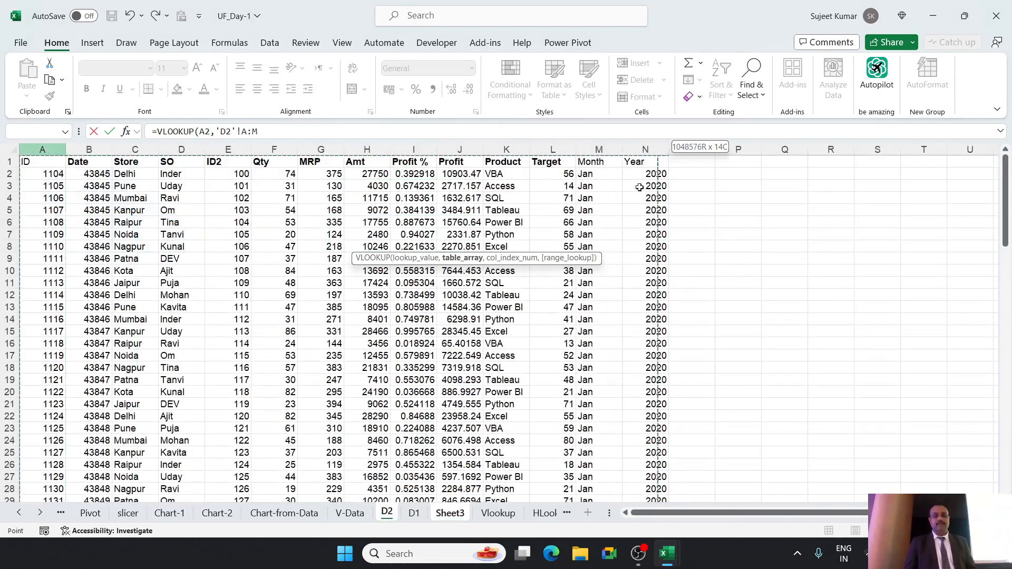
{"action": "type", "text": ",2,0"}
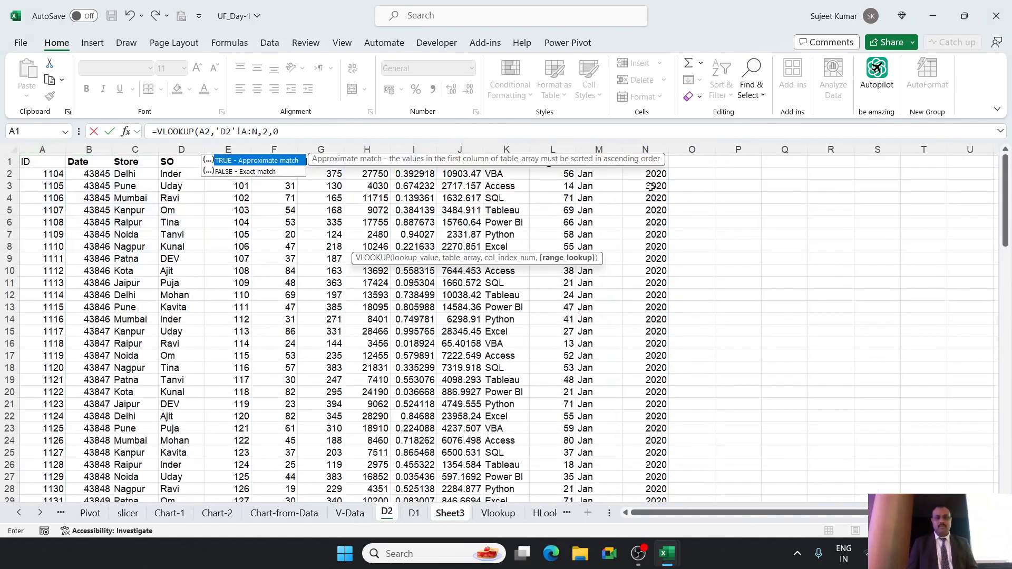
{"action": "type", "text": ")"}
{"action": "key", "text": "Return"}
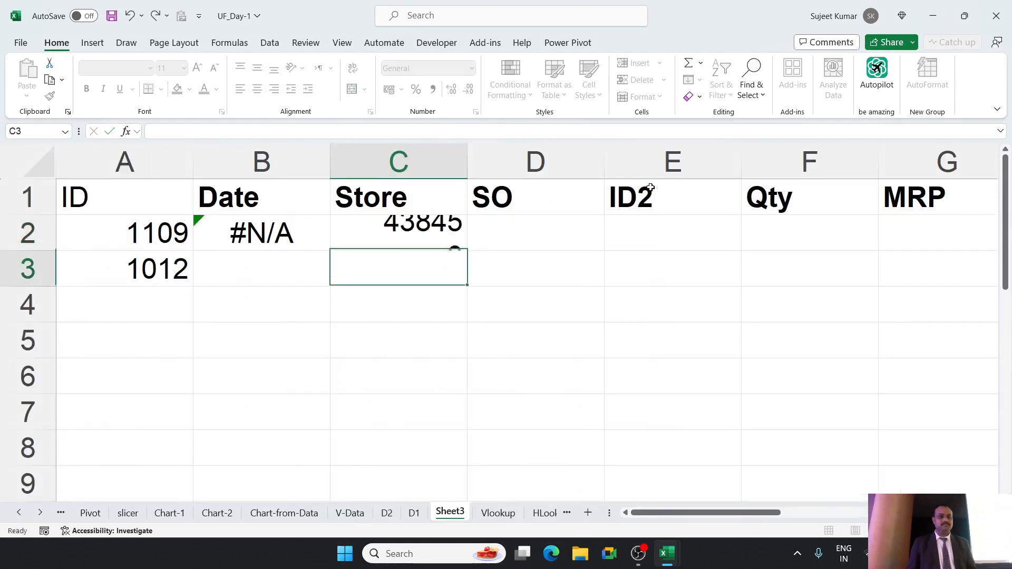
Enter an IFERROR formula in cell D2 with B2 as the value and C2 as the value if error.
{"action": "key", "text": "Up"}
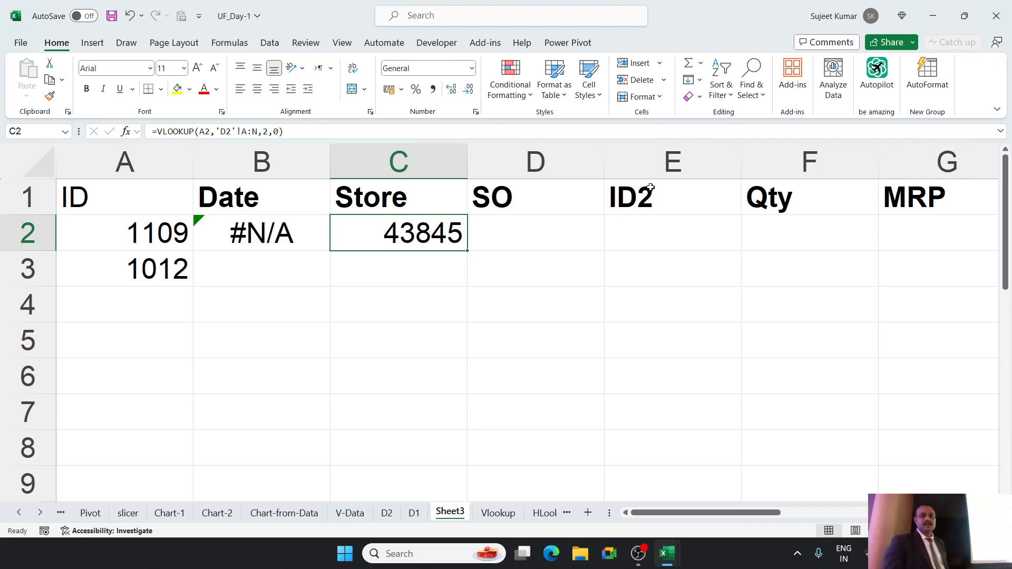
{"action": "key", "text": "Right"}
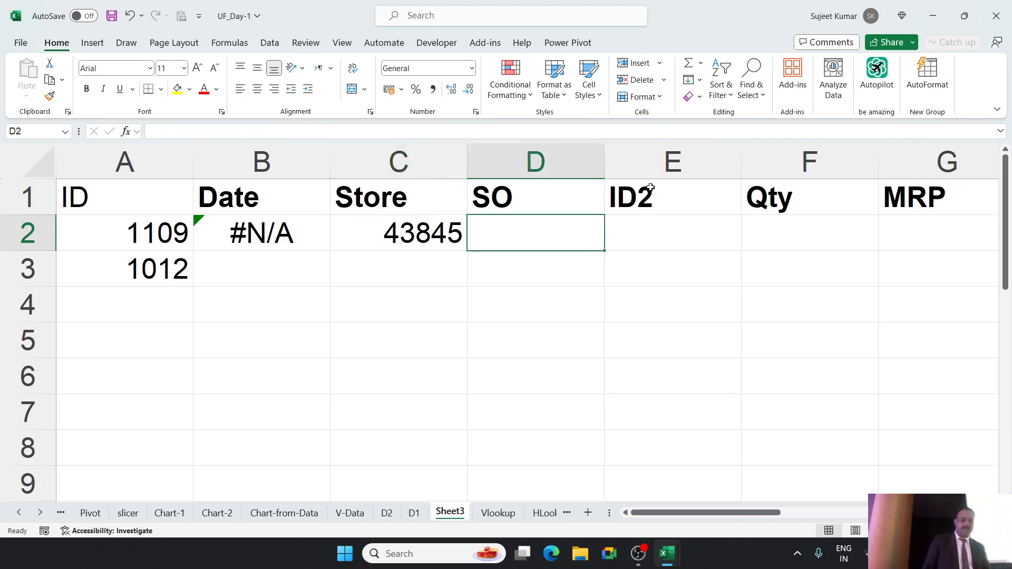
{"action": "type", "text": "=IF"}
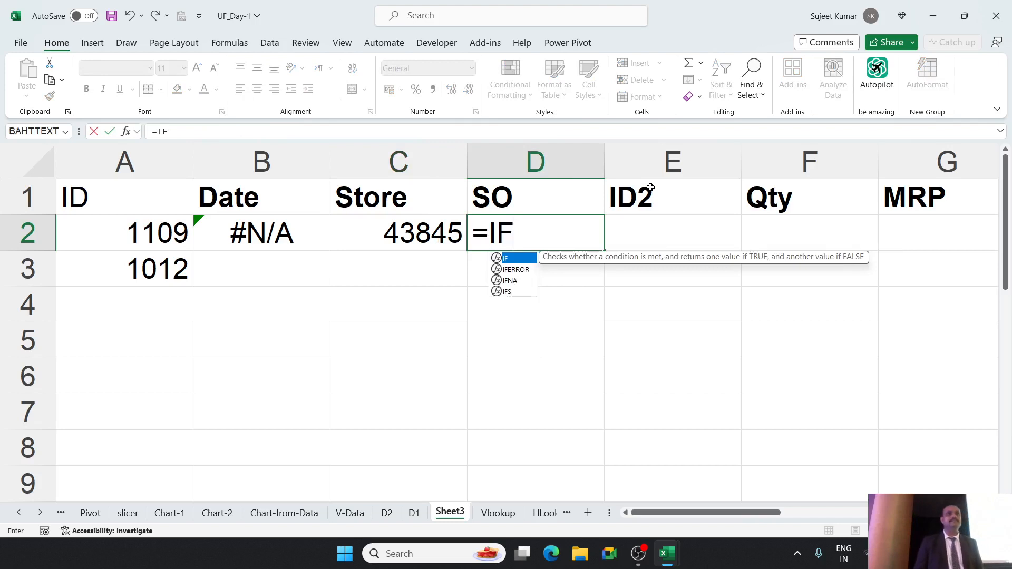
{"action": "key", "text": "Down"}
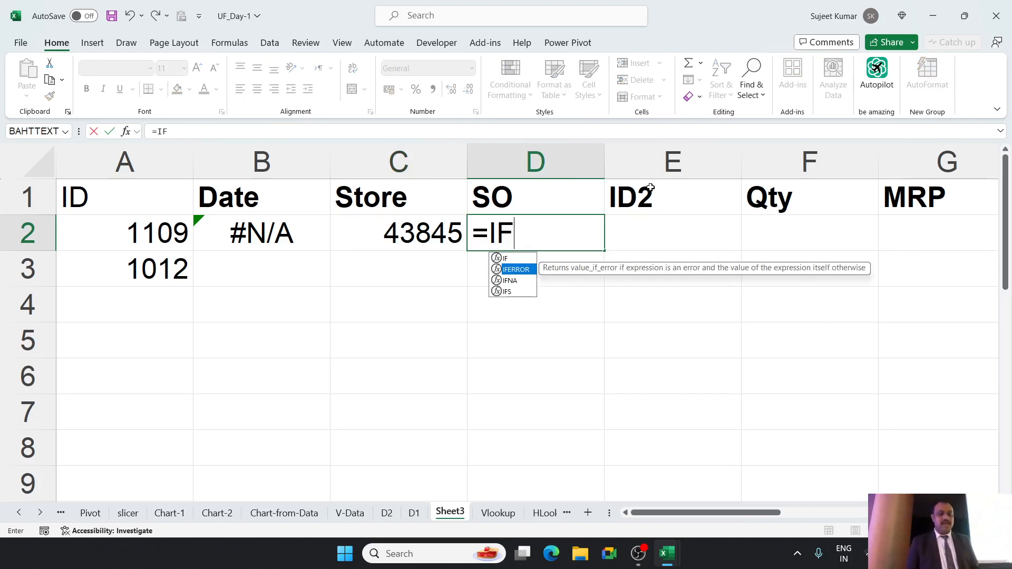
{"action": "key", "text": "Tab"}
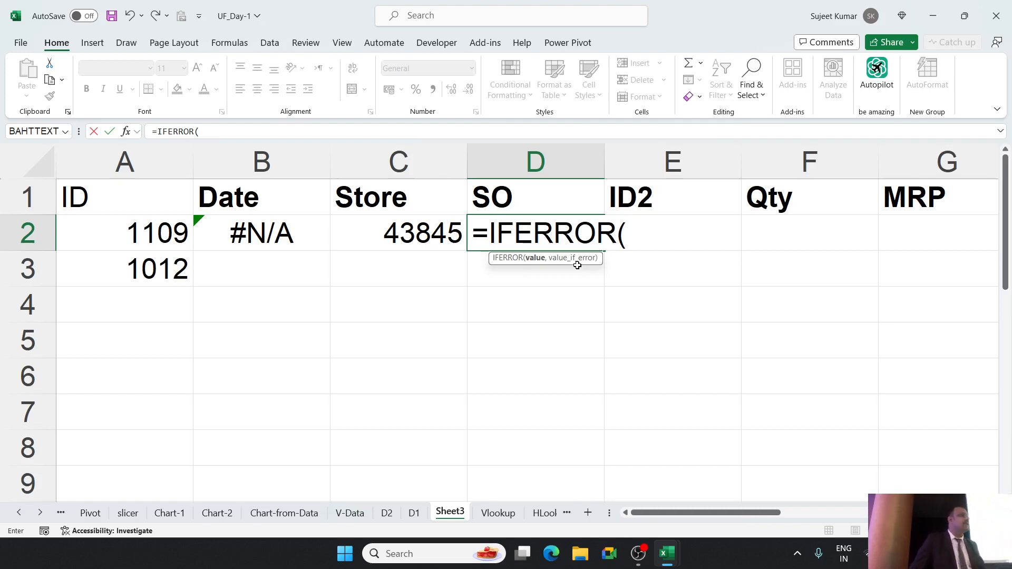
{"action": "left_click", "coordinate": [284, 233]}
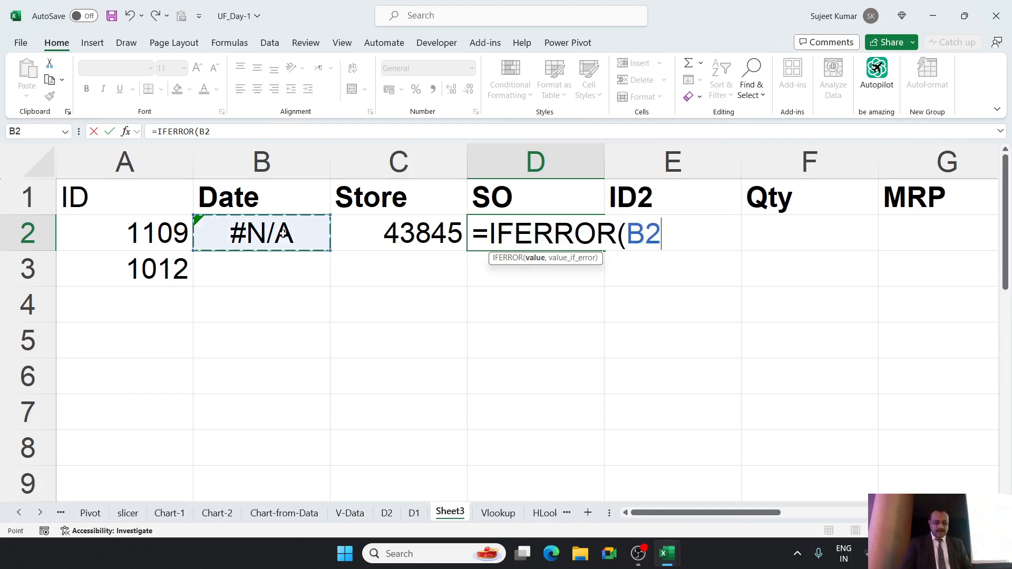
{"action": "type", "text": ","}
{"action": "left_click", "coordinate": [411, 233]}
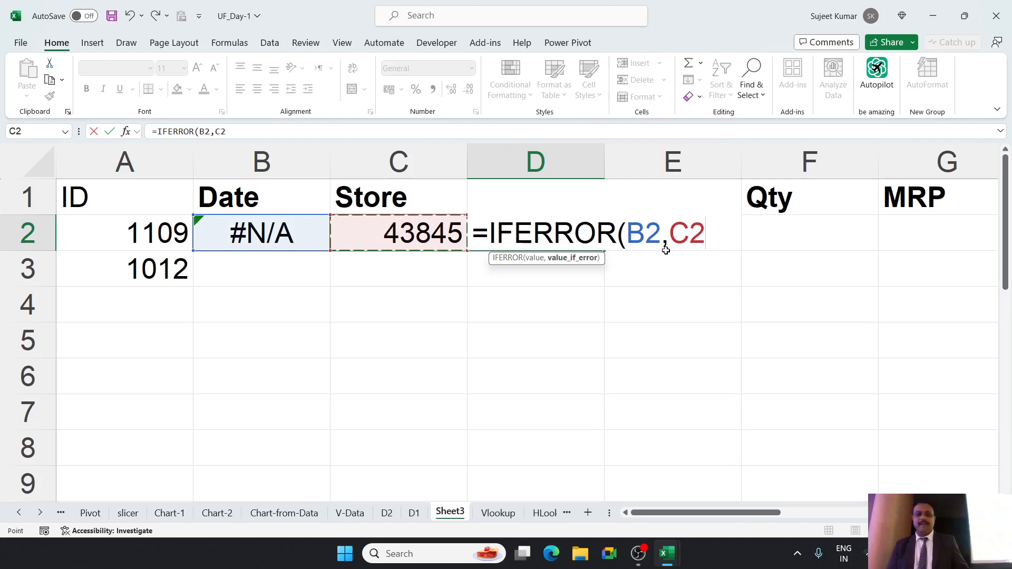
{"action": "key", "text": "Return"}
{"action": "left_click", "coordinate": [580, 237]}
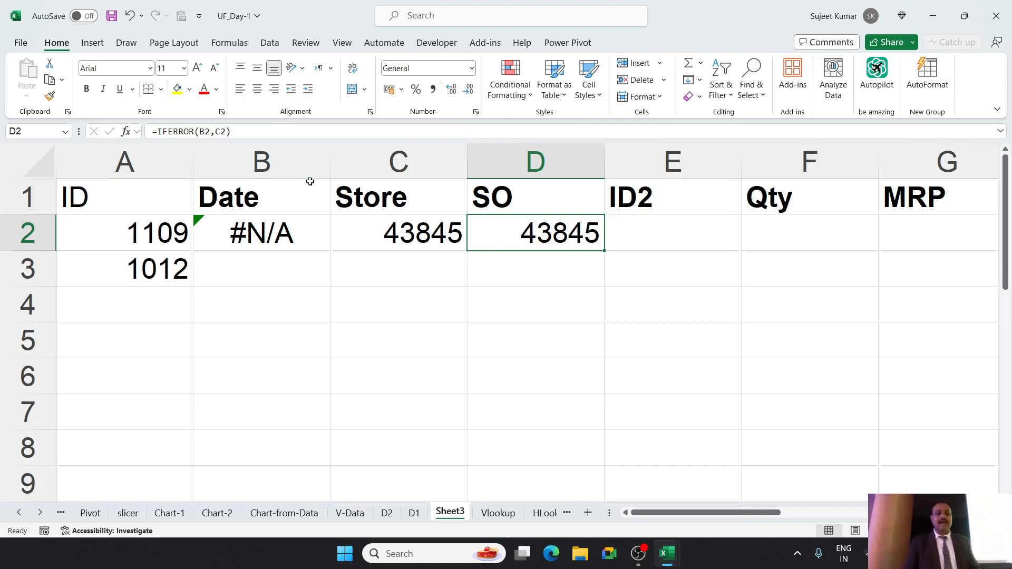
Replace the B2 reference in D2's IFERROR formula with the sheet D1 VLOOKUP expression copied from cell B2.
{"action": "left_click", "coordinate": [203, 131]}
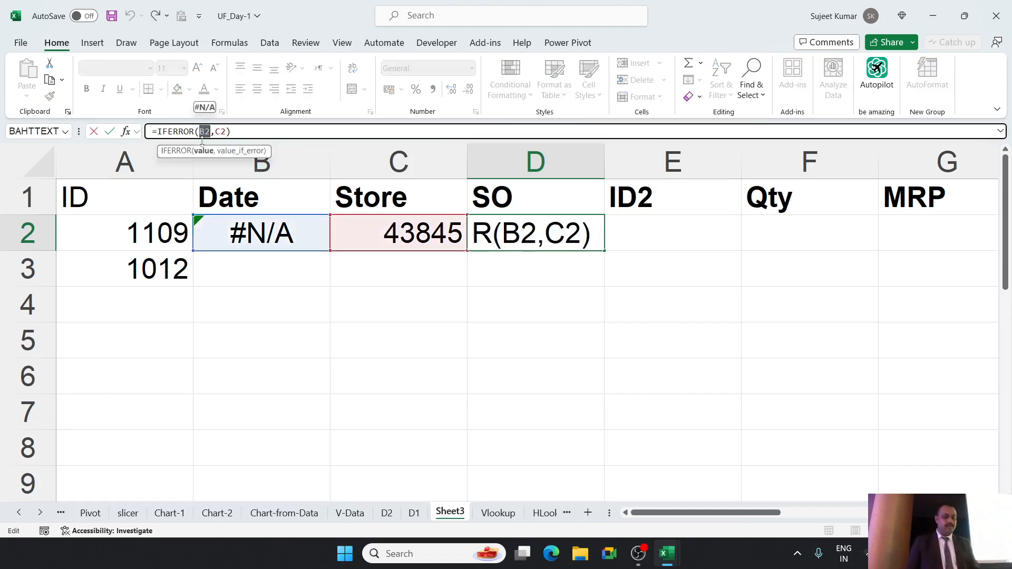
{"action": "key", "text": "Escape"}
{"action": "left_click", "coordinate": [244, 222]}
{"action": "double_click", "coordinate": [244, 221]}
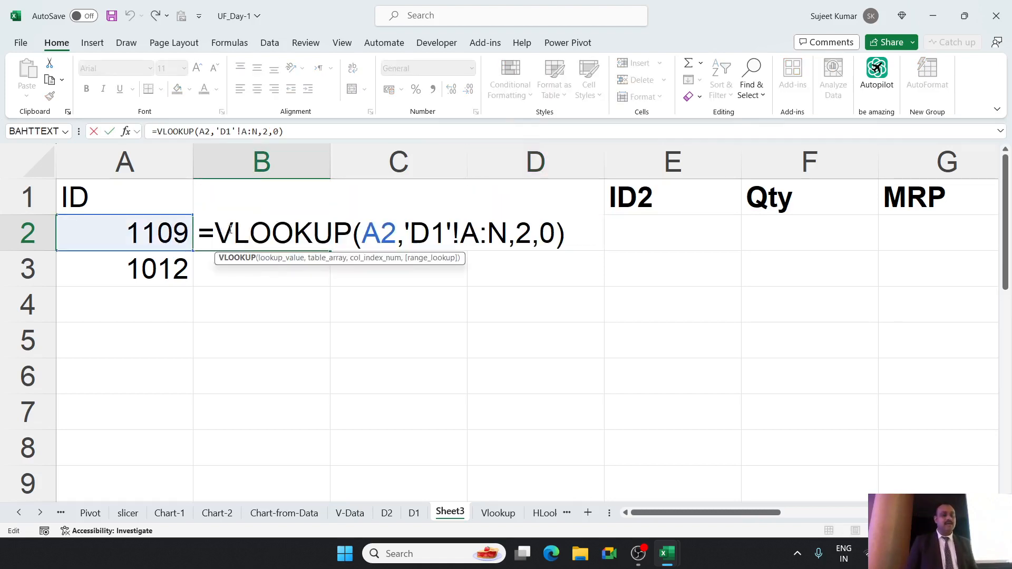
{"action": "left_click_drag", "start_coordinate": [215, 233], "coordinate": [565, 252]}
{"action": "key", "text": "ctrl+c"}
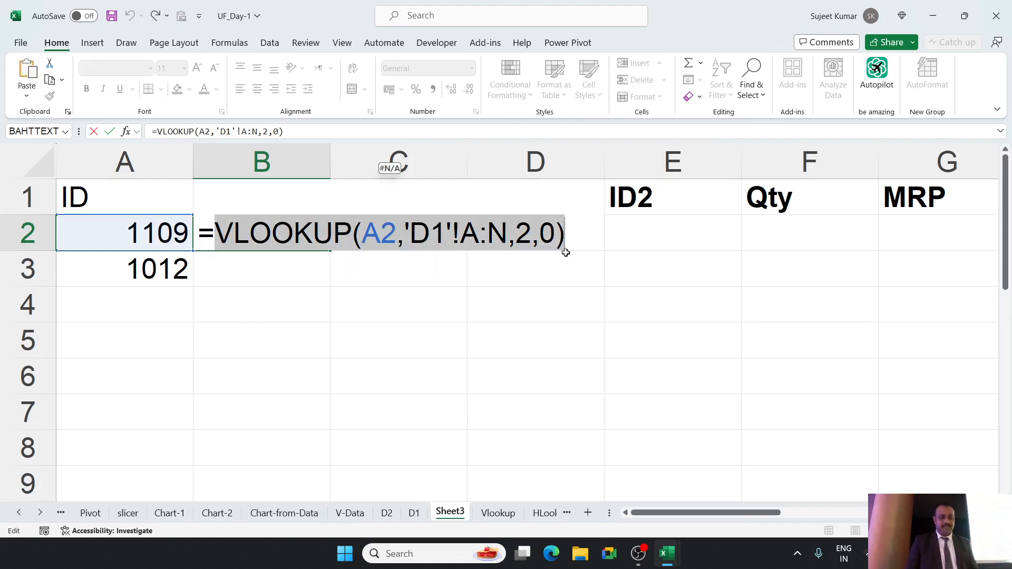
{"action": "key", "text": "Escape"}
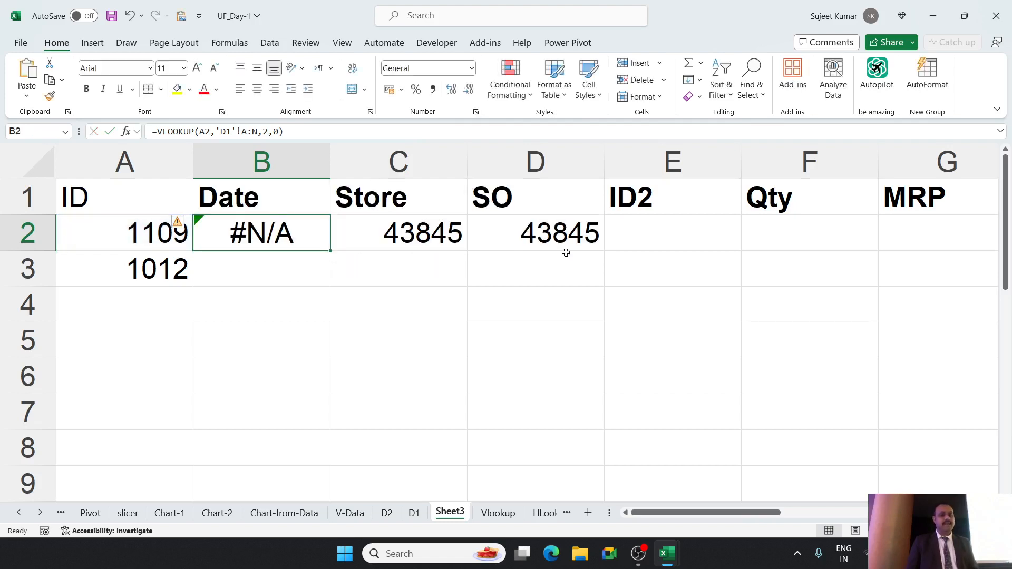
{"action": "double_click", "coordinate": [533, 235]}
{"action": "double_click", "coordinate": [645, 233]}
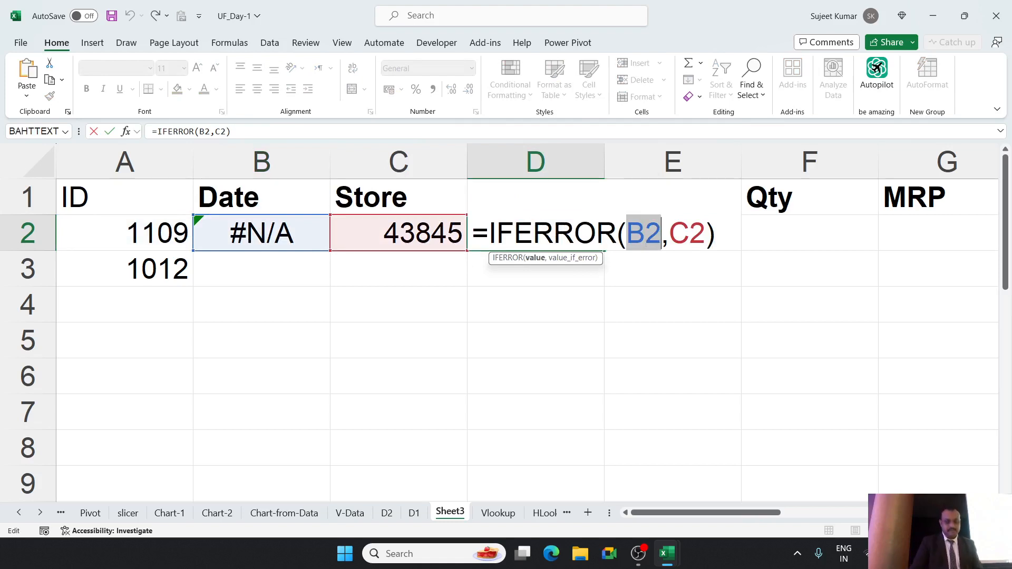
{"action": "key", "text": "ctrl+v"}
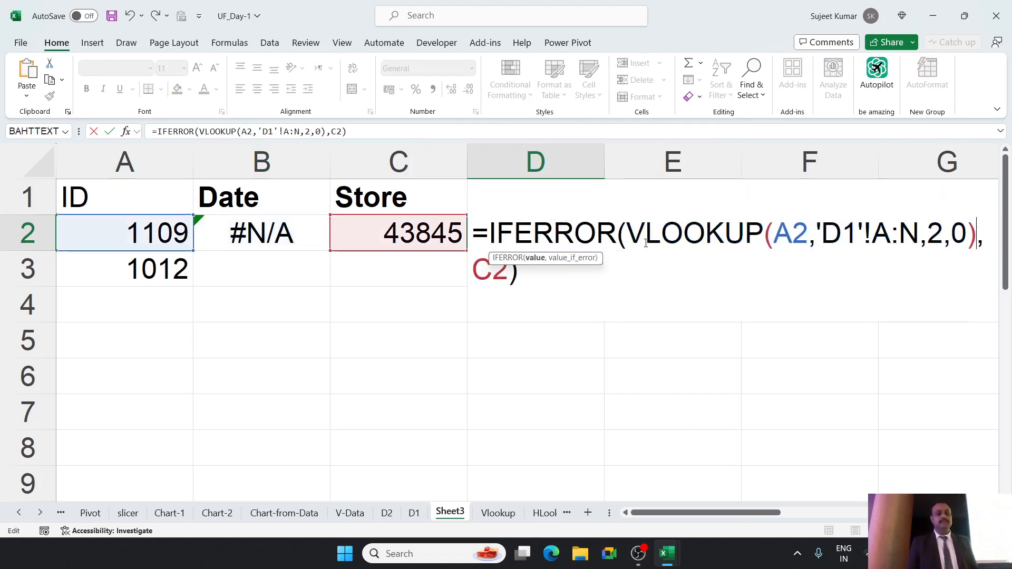
{"action": "key", "text": "Return"}
Replace the C2 reference in D2's IFERROR formula with the VLOOKUP expression copied from C2, and clear the helper formulas in B2:C2.
{"action": "double_click", "coordinate": [359, 223]}
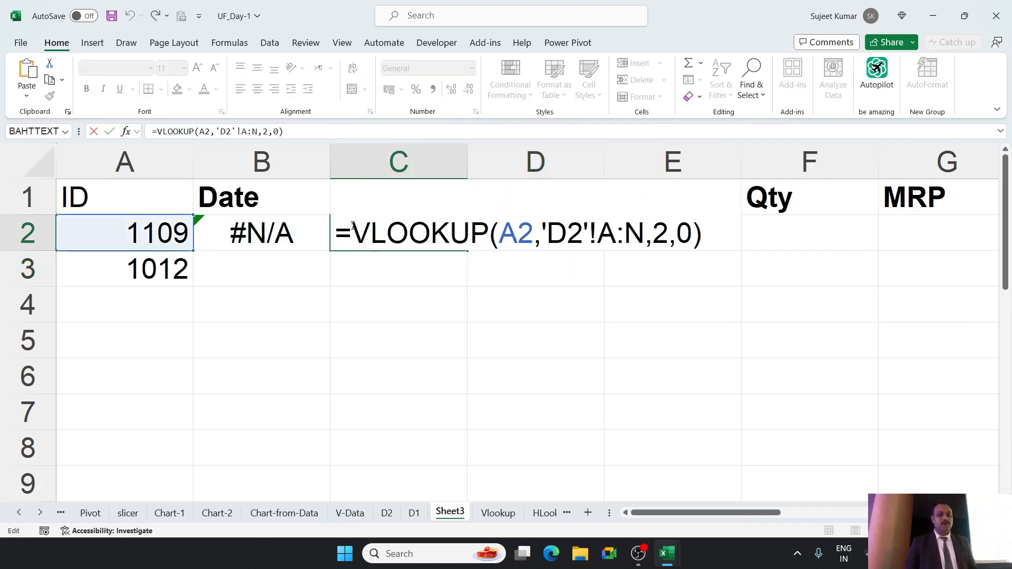
{"action": "left_click_drag", "start_coordinate": [352, 226], "coordinate": [730, 254]}
{"action": "key", "text": "ctrl+c"}
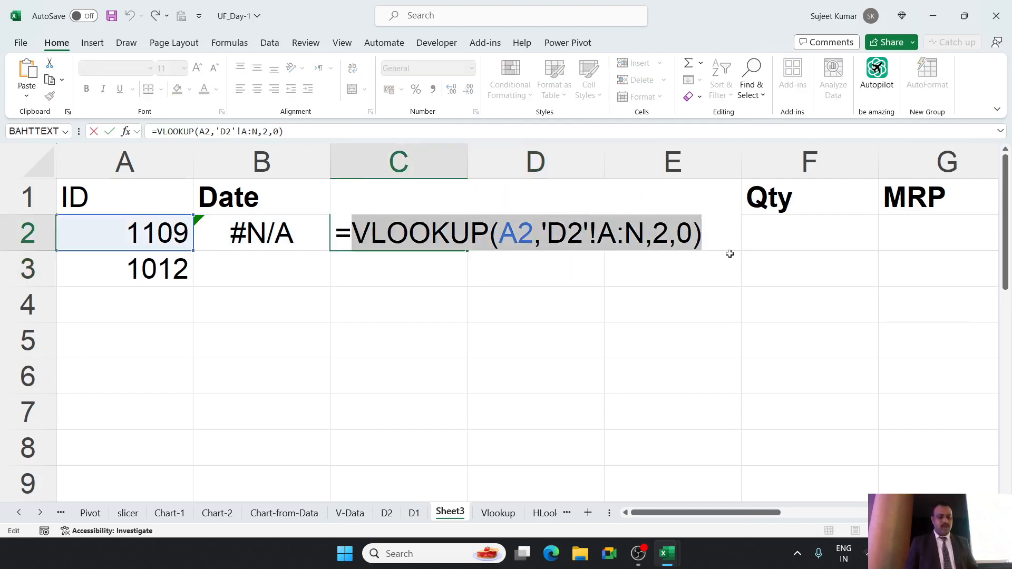
{"action": "key", "text": "Escape"}
{"action": "double_click", "coordinate": [579, 234]}
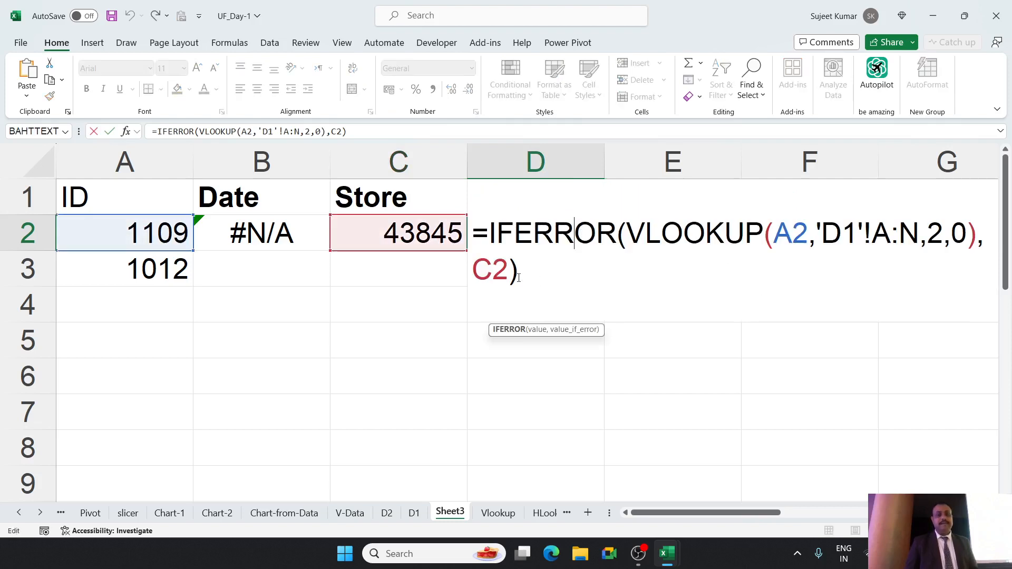
{"action": "double_click", "coordinate": [493, 270]}
{"action": "key", "text": "ctrl+v"}
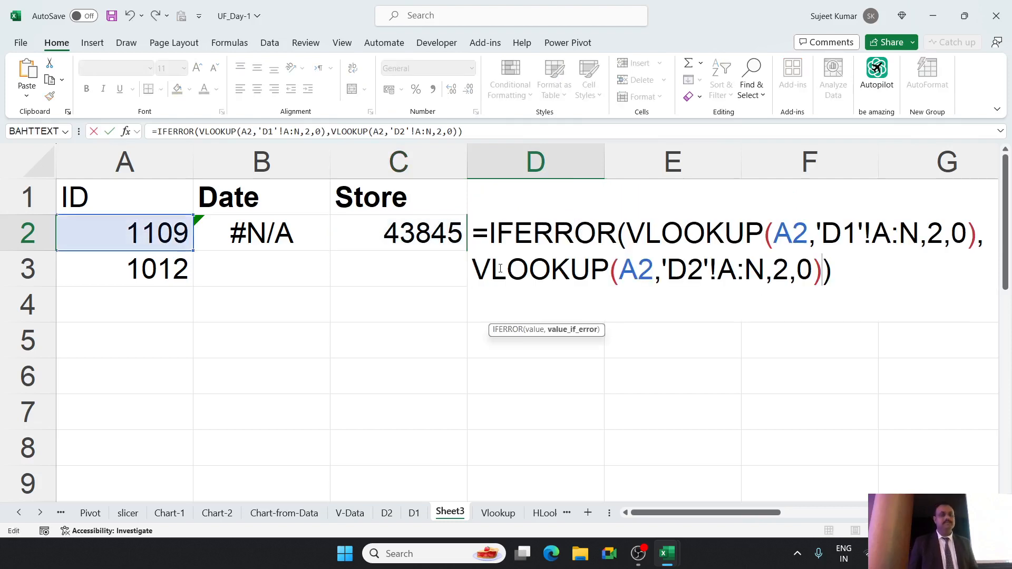
{"action": "key", "text": "Return"}
{"action": "left_click_drag", "start_coordinate": [418, 240], "coordinate": [285, 242]}
{"action": "key", "text": "Delete"}
Move the combined IFERROR formula from D2 into the Date column, covering B2:B3, and format both cells as dates.
{"action": "left_click", "coordinate": [493, 233]}
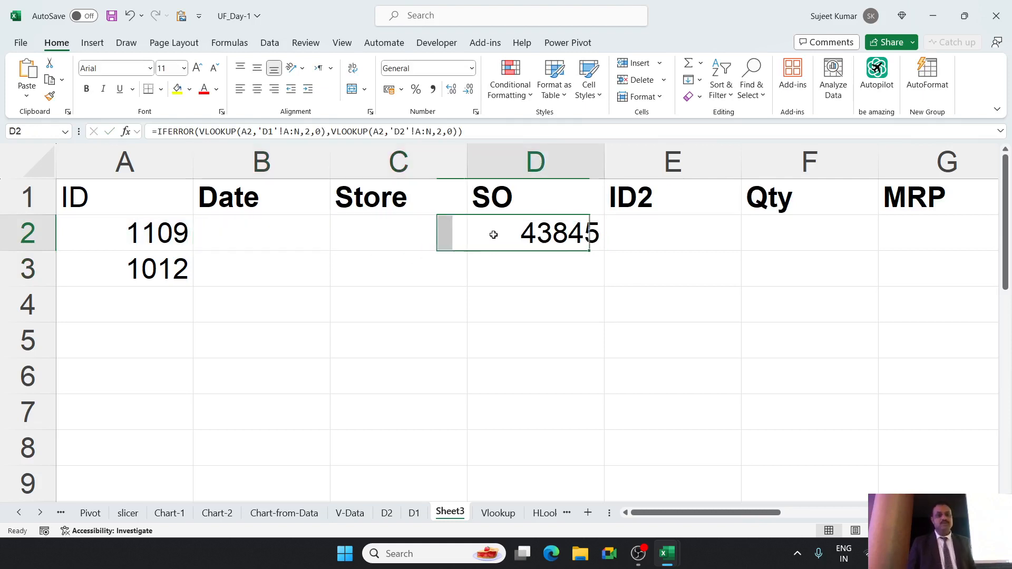
{"action": "left_click_drag", "start_coordinate": [494, 254], "coordinate": [328, 276]}
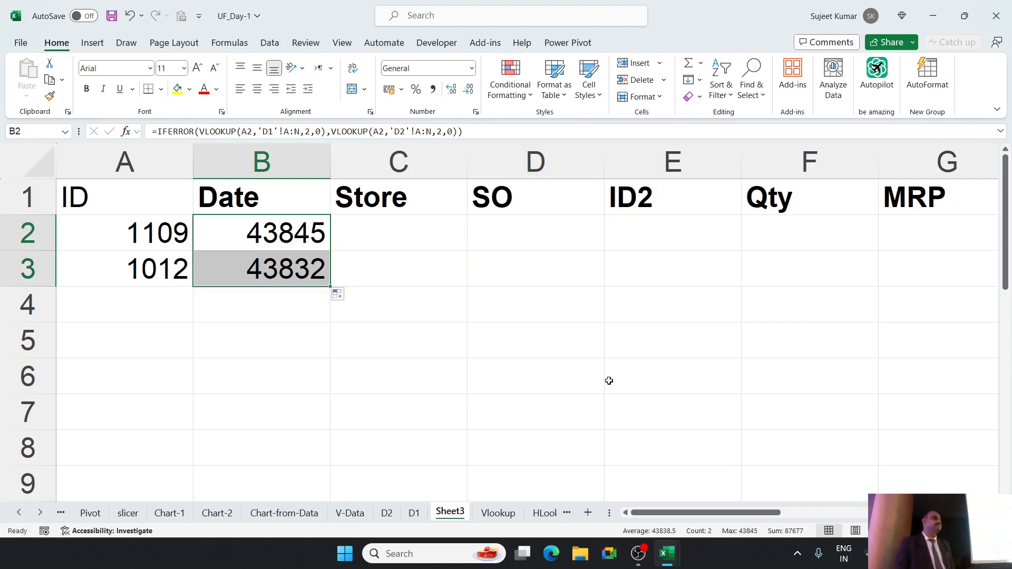
{"action": "key", "text": "ctrl+shift+3"}
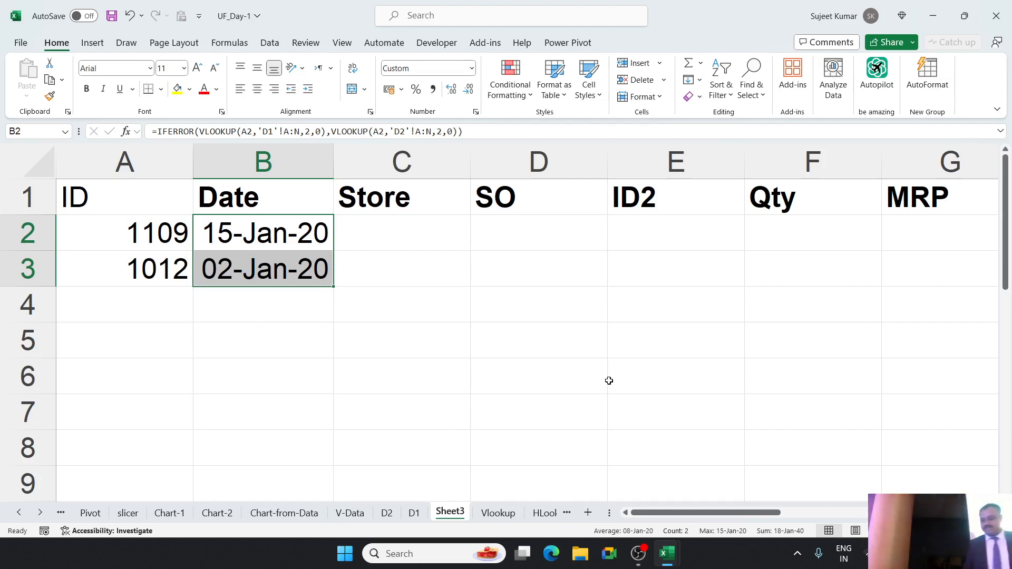
{"action": "key", "text": "Right"}
{"action": "key", "text": "Right"}
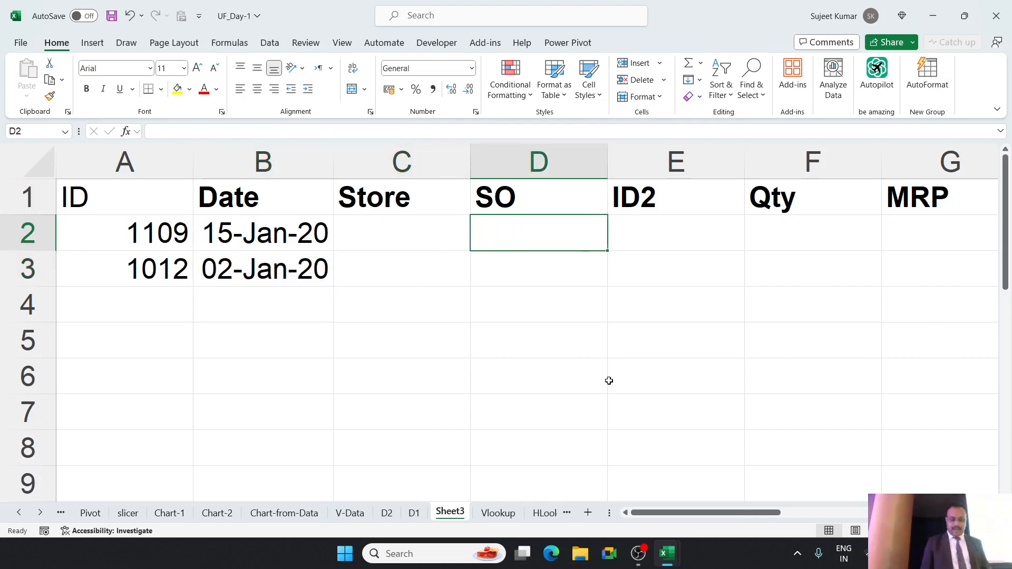
{"action": "type", "text": "=IF"}
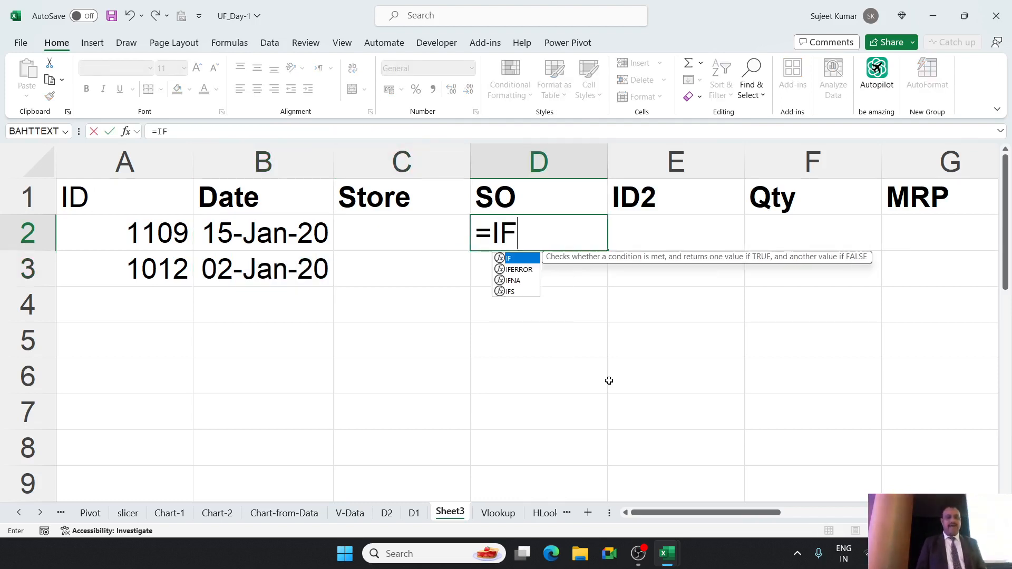
{"action": "key", "text": "Down"}
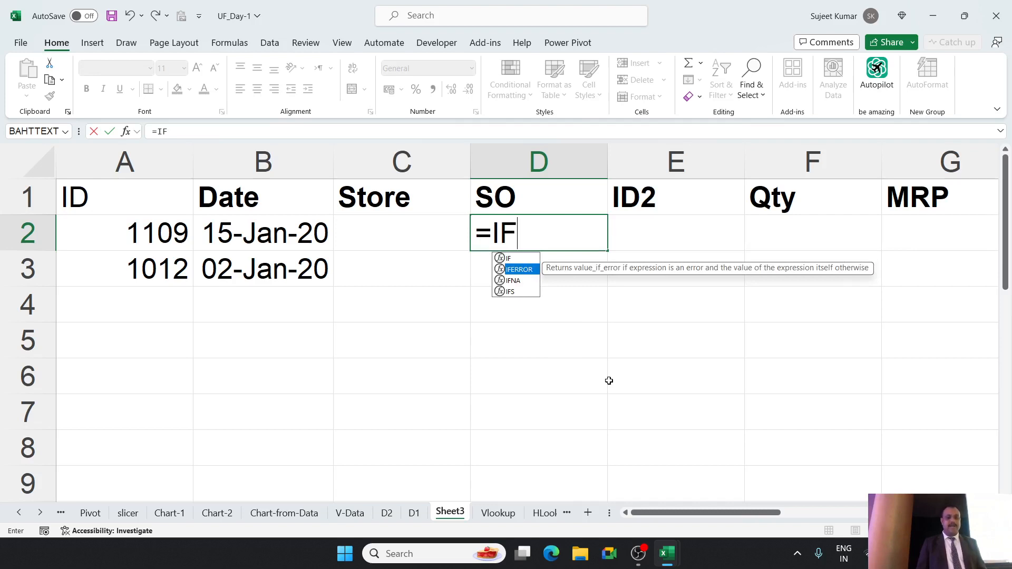
{"action": "key", "text": "Tab"}
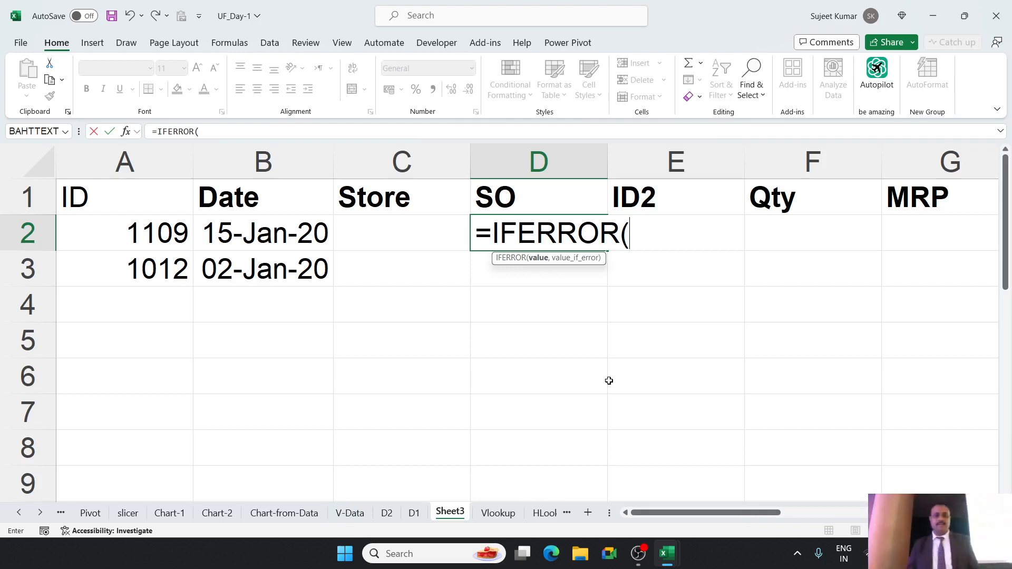
{"action": "key", "text": "Escape"}
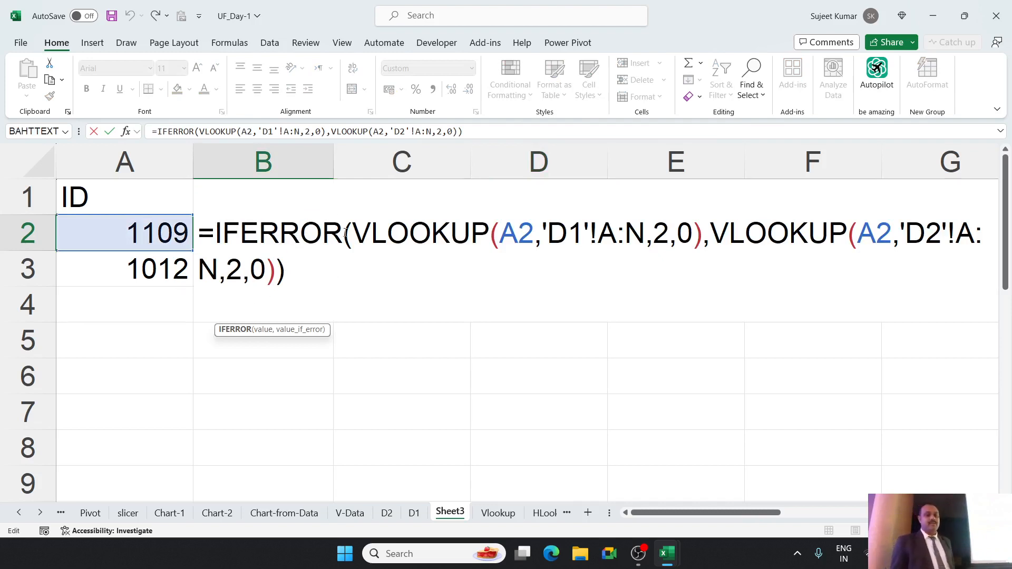
Review the second VLOOKUP inside the B2 formula and clear the combined formulas from B2:B3.
{"action": "left_click_drag", "start_coordinate": [353, 232], "coordinate": [743, 281]}
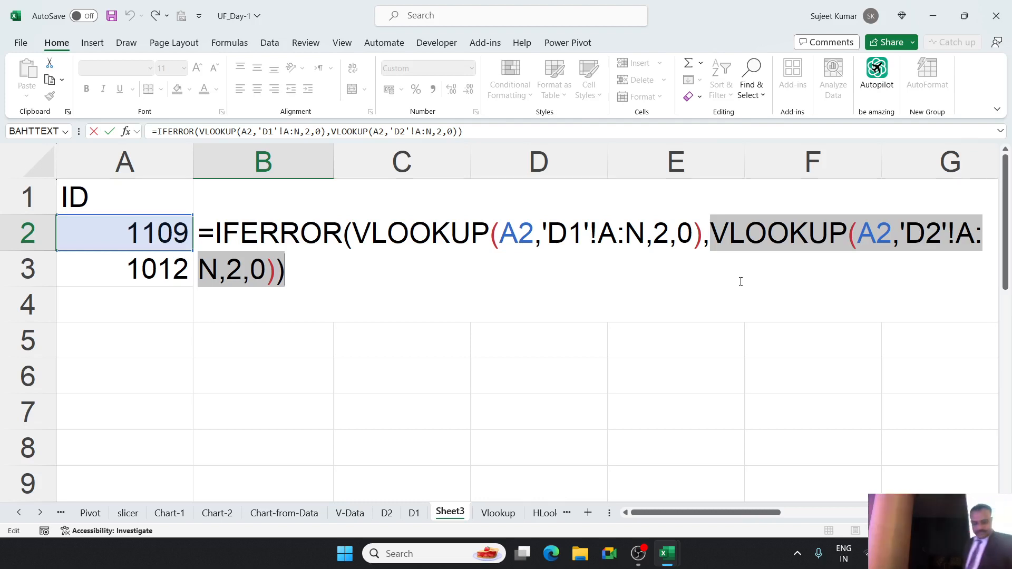
{"action": "key", "text": "ctrl+Return"}
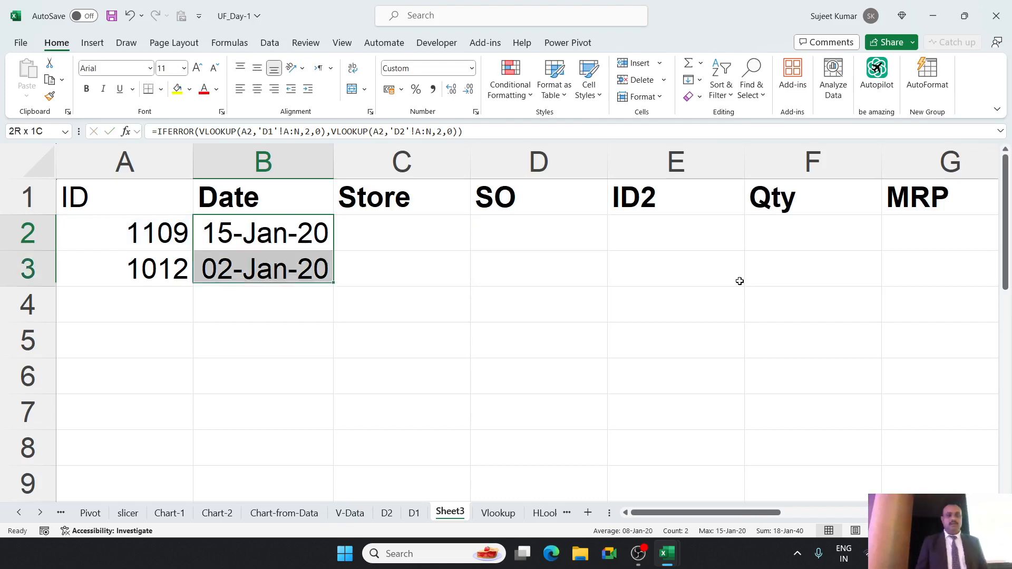
{"action": "key", "text": "Delete"}
{"action": "key", "text": "shift+Up"}
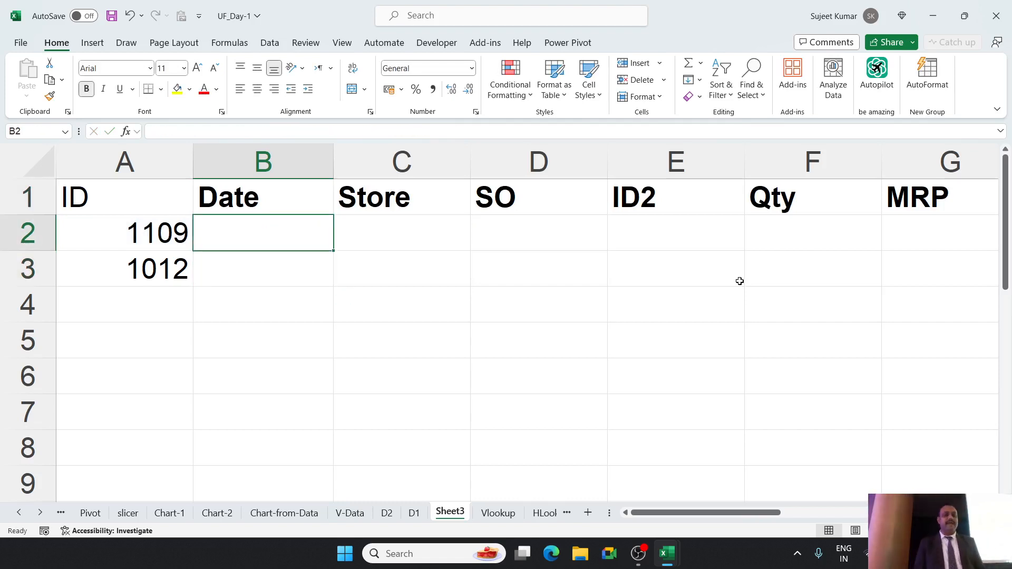
{"action": "type", "text": "=VL"}
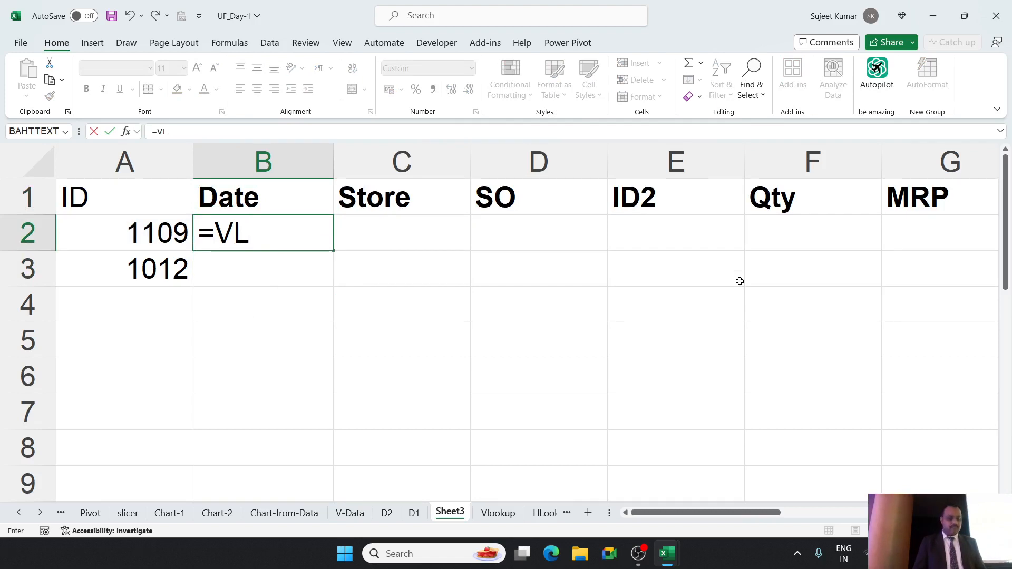
{"action": "key", "text": "Tab"}
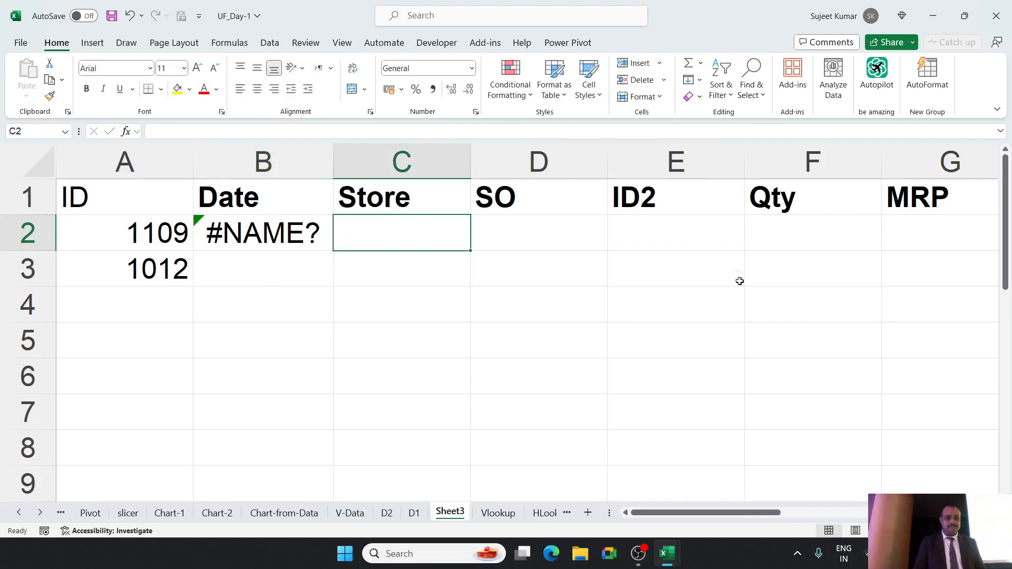
{"action": "key", "text": "Left"}
Enter a VLOOKUP in B2 that finds A2 in columns A:N of sheet D1 and returns column 2 with exact match 0.
{"action": "type", "text": "=vl"}
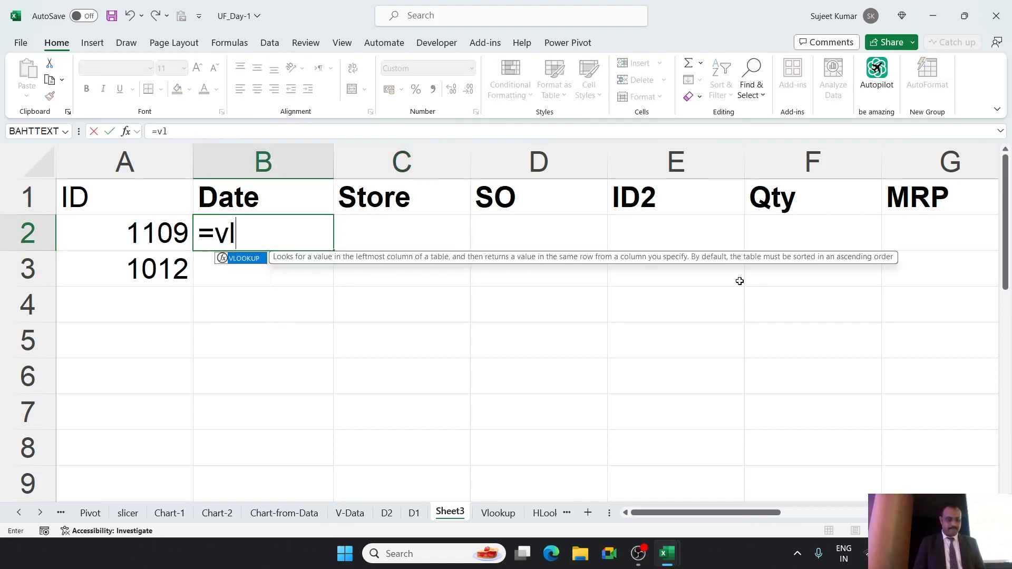
{"action": "key", "text": "Tab"}
{"action": "key", "text": "Left"}
{"action": "type", "text": ","}
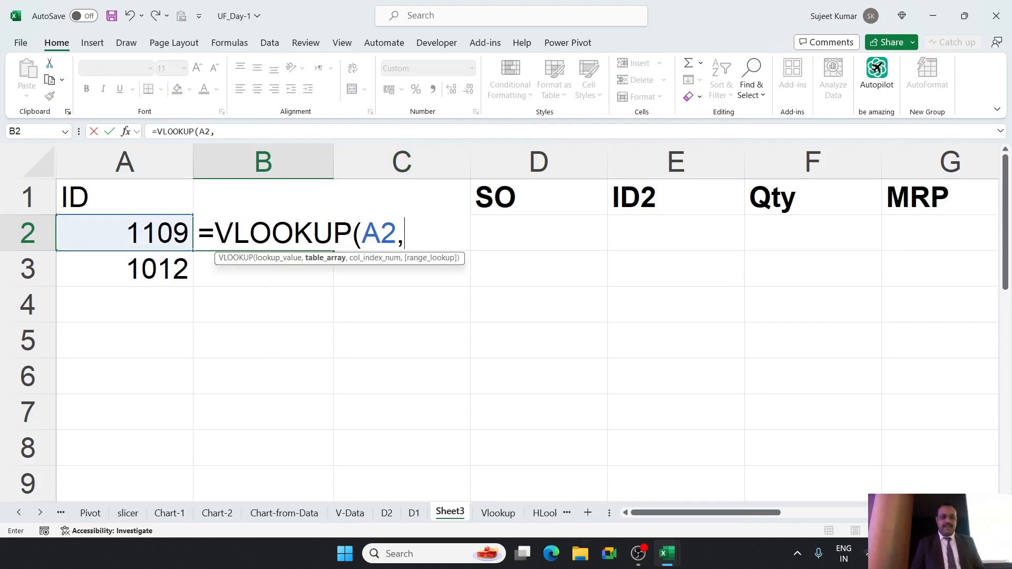
{"action": "left_click", "coordinate": [387, 513]}
{"action": "left_click", "coordinate": [414, 513]}
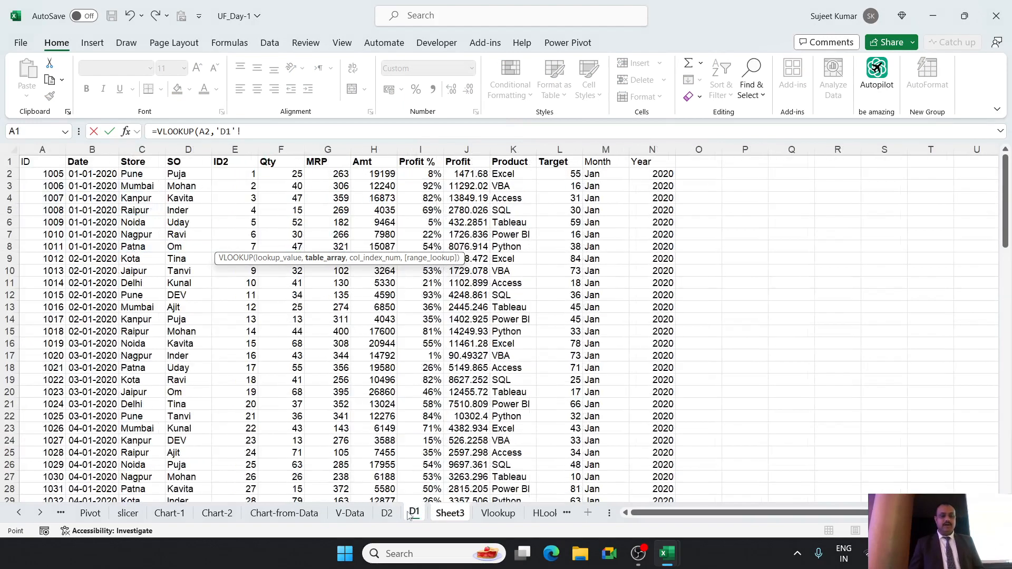
{"action": "left_click_drag", "start_coordinate": [34, 149], "coordinate": [670, 206]}
{"action": "type", "text": ","}
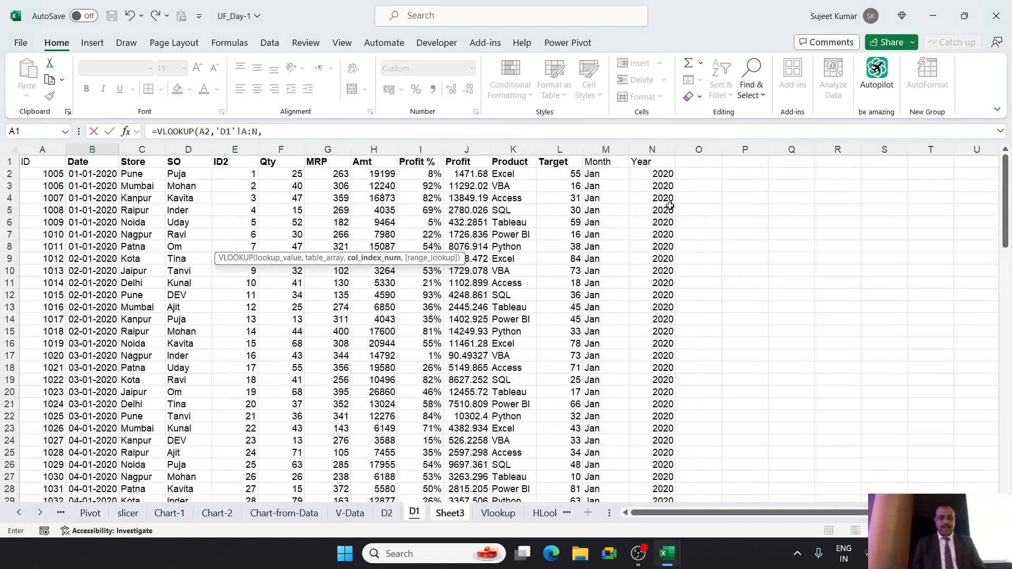
{"action": "type", "text": "2,0"}
{"action": "key", "text": "Return"}
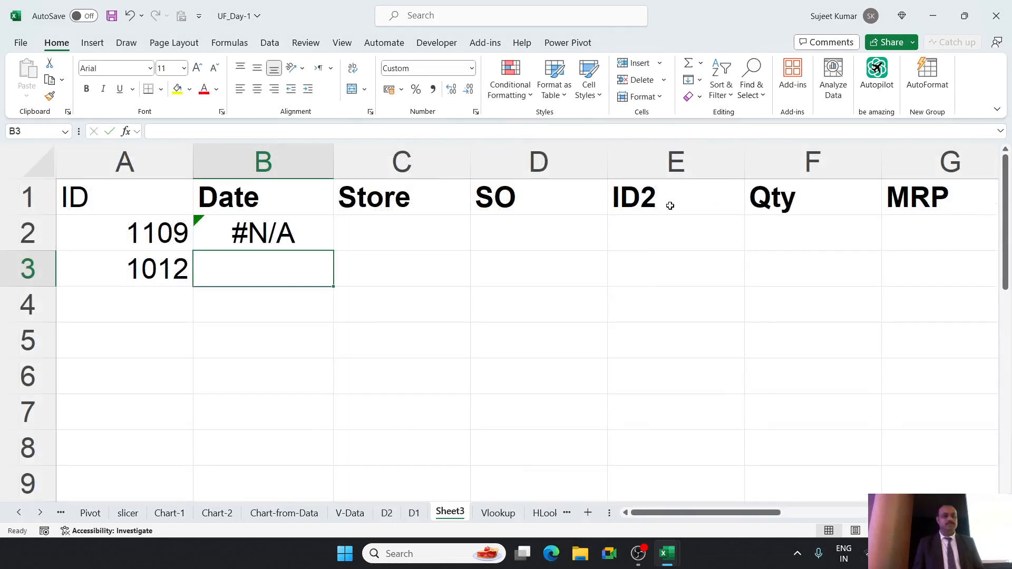
Enter a VLOOKUP in C2 that finds A2 in columns A:N of sheet D2 and returns column 2 with exact match 0.
{"action": "key", "text": "Up"}
{"action": "key", "text": "Right"}
{"action": "type", "text": "=vl"}
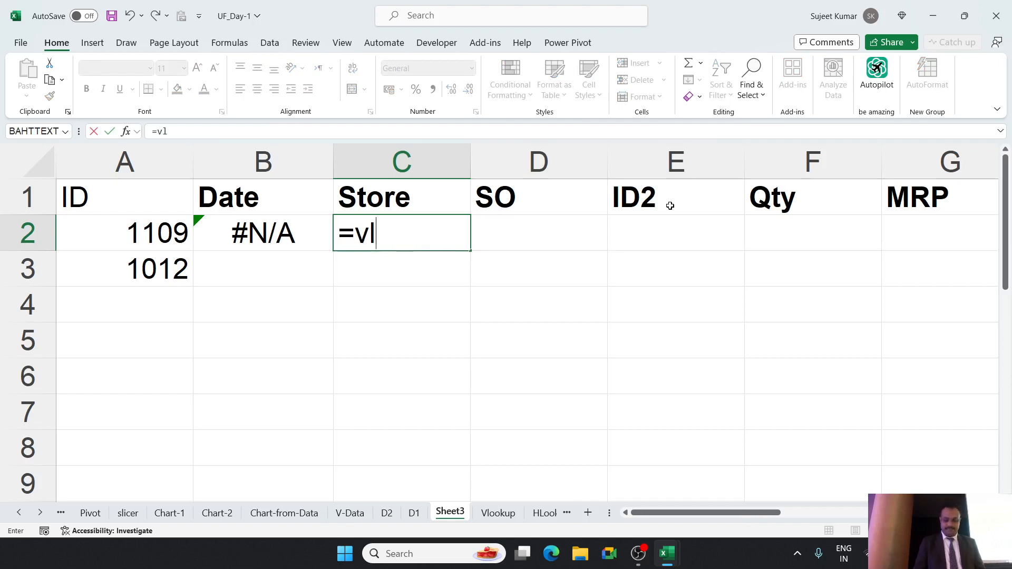
{"action": "key", "text": "Tab"}
{"action": "key", "text": "Left"}
{"action": "type", "text": "=v"}
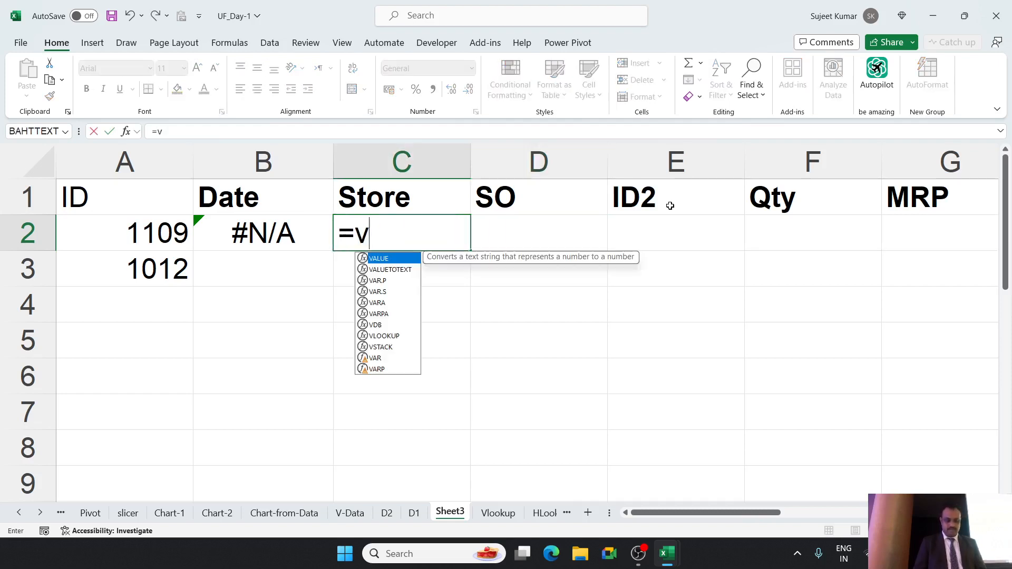
{"action": "type", "text": ";"}
{"action": "key", "text": "BackSpace"}
{"action": "type", "text": "l"}
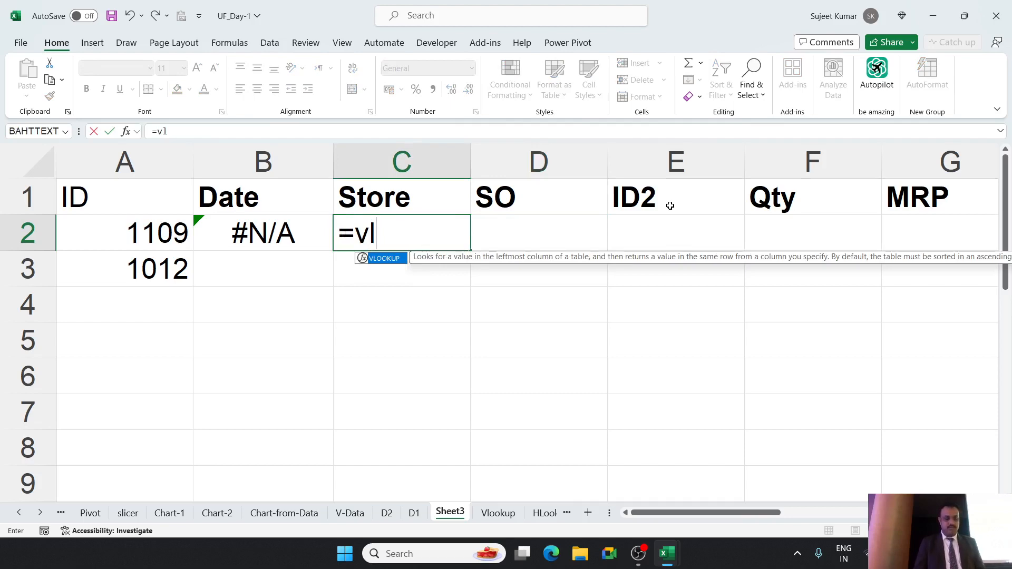
{"action": "key", "text": "Tab"}
{"action": "key", "text": "Left"}
{"action": "key", "text": "Left"}
{"action": "type", "text": ","}
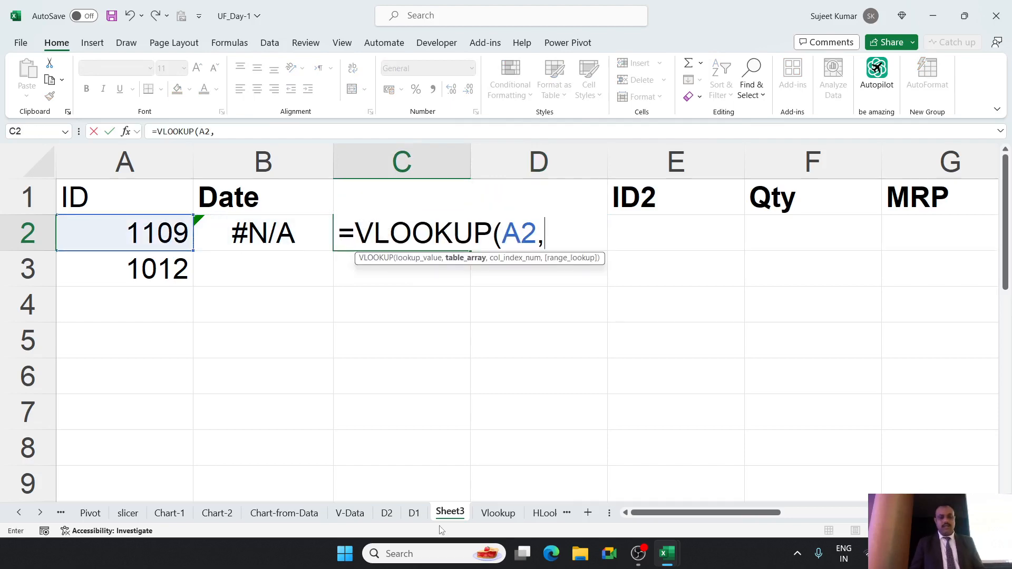
{"action": "left_click", "coordinate": [387, 513]}
{"action": "left_click_drag", "start_coordinate": [42, 150], "coordinate": [650, 168]}
{"action": "type", "text": ",2"}
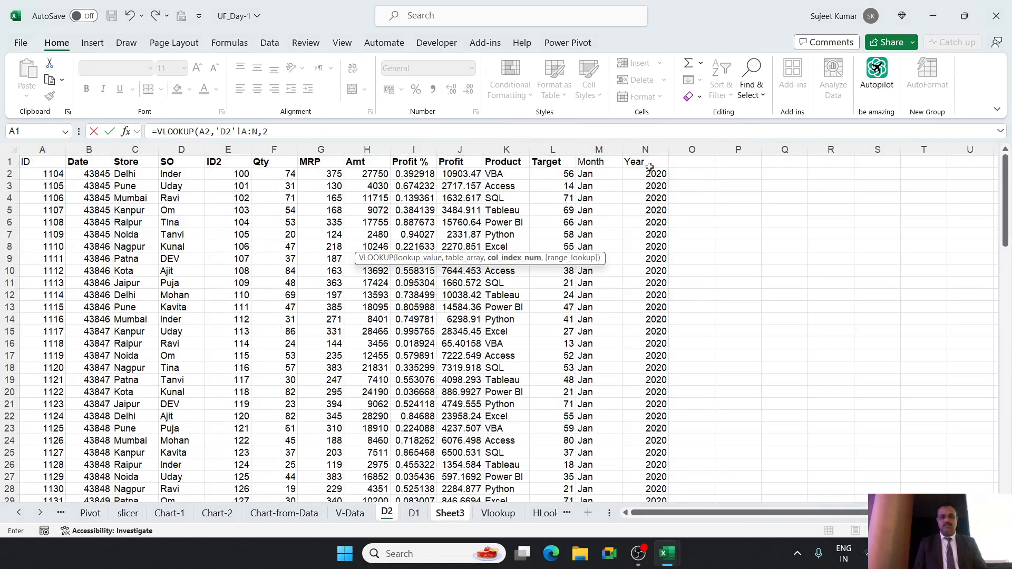
{"action": "type", "text": ",0"}
{"action": "key", "text": "Return"}
Enter =IFERROR(B2,C2) in cell D2 to combine the two lookup results.
{"action": "key", "text": "Up"}
{"action": "key", "text": "Right"}
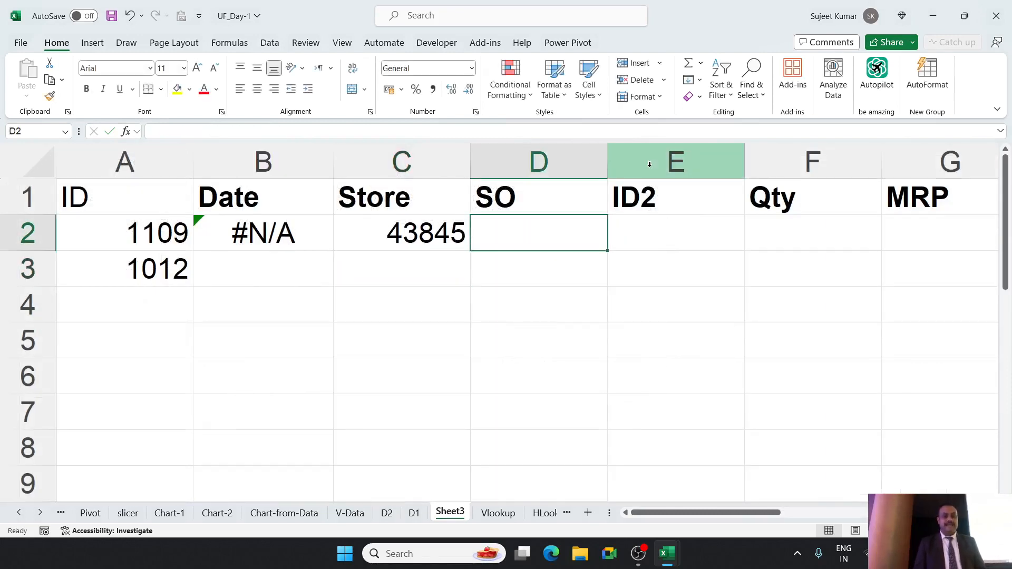
{"action": "type", "text": "=if"}
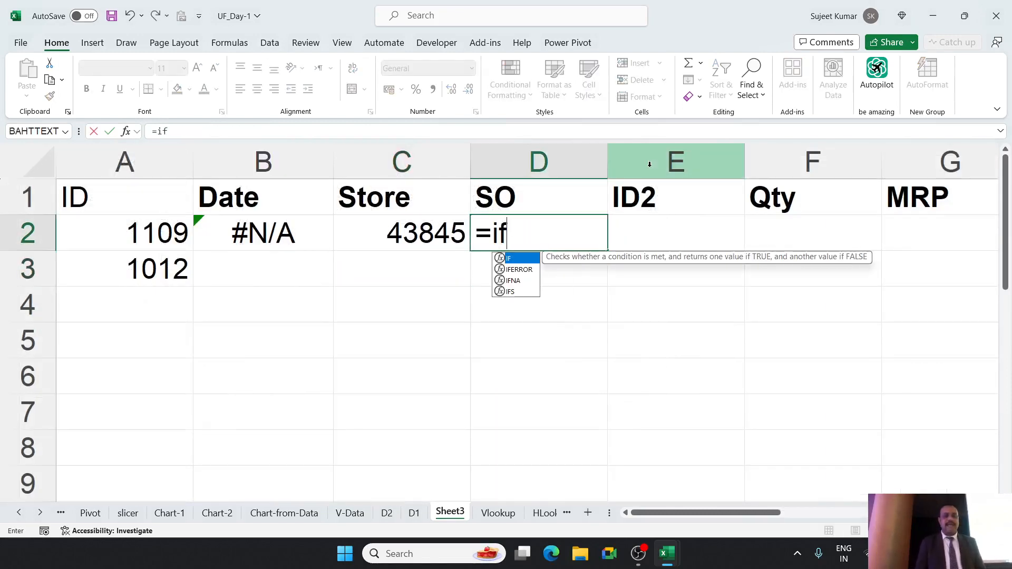
{"action": "key", "text": "Down"}
{"action": "key", "text": "Tab"}
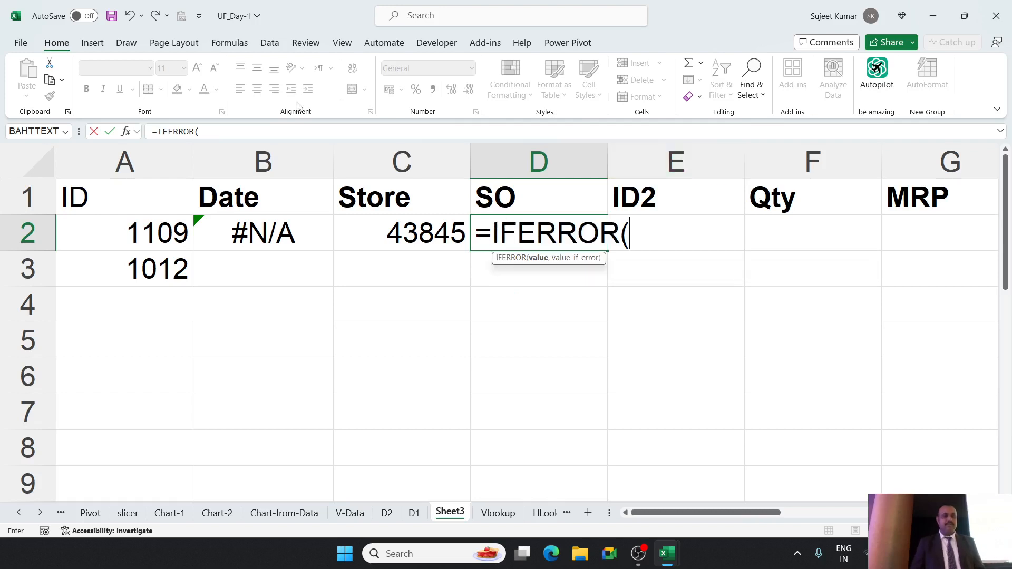
{"action": "left_click", "coordinate": [271, 221]}
{"action": "type", "text": ","}
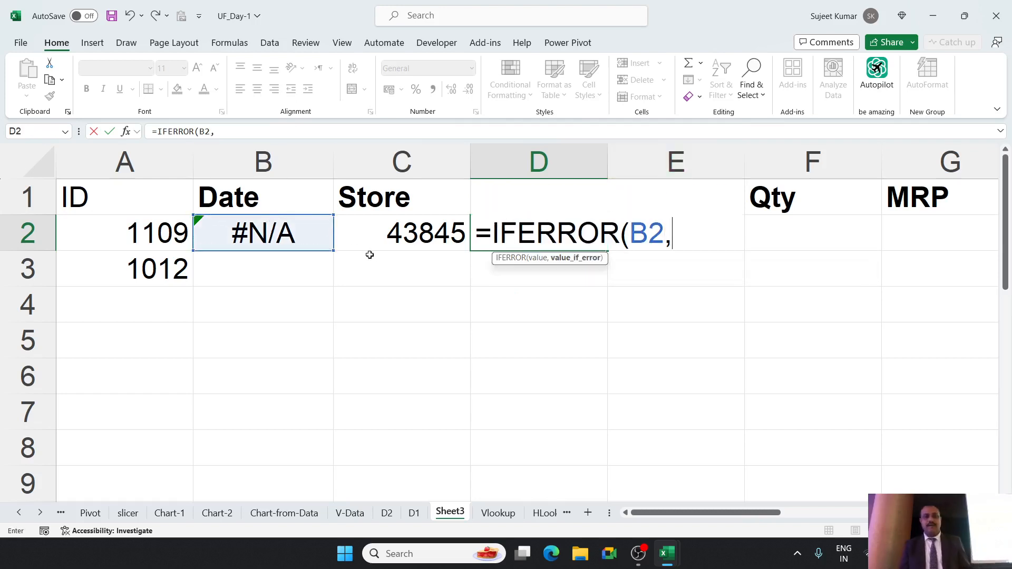
{"action": "left_click", "coordinate": [400, 240]}
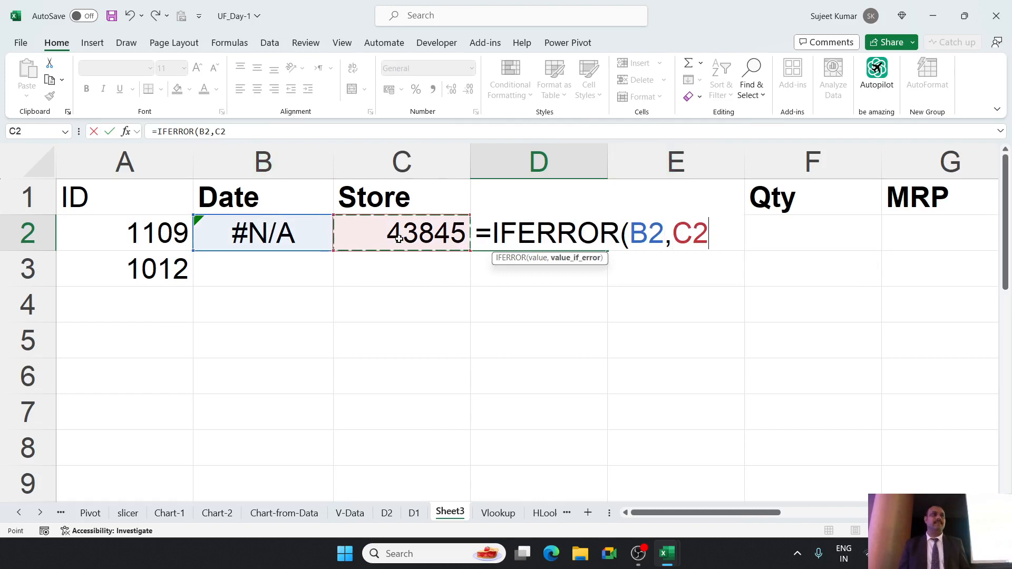
{"action": "type", "text": ")"}
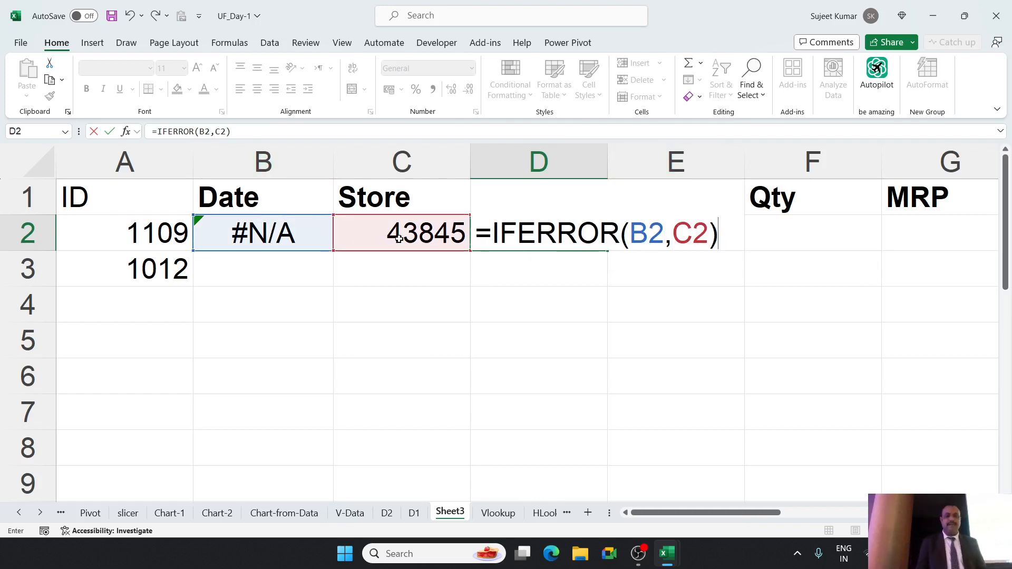
{"action": "key", "text": "Return"}
{"action": "key", "text": "Up"}
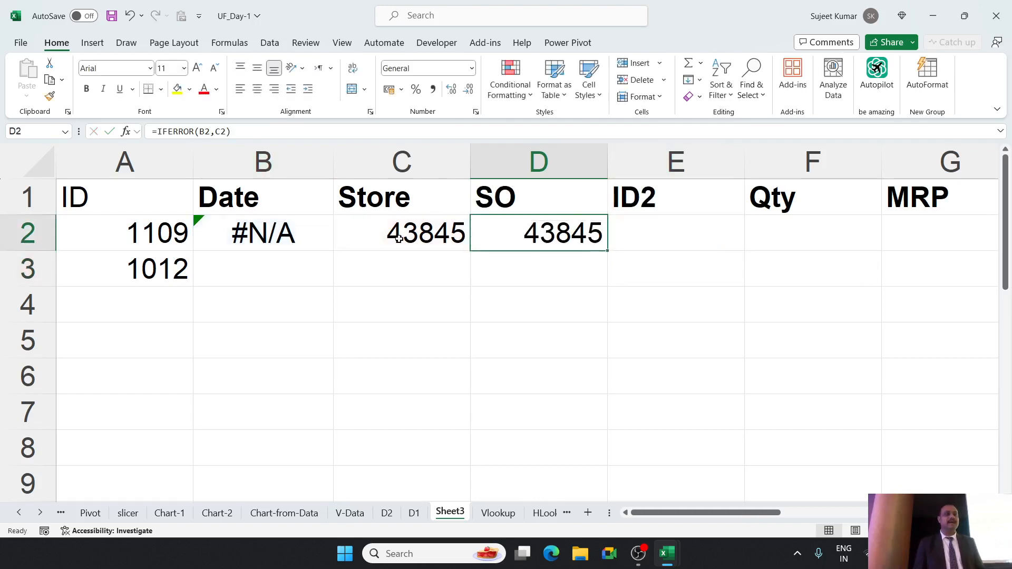
Copy the sheet D1 VLOOKUP expression from B2 and substitute it for the B2 reference in cell D2's IFERROR formula.
{"action": "double_click", "coordinate": [517, 224]}
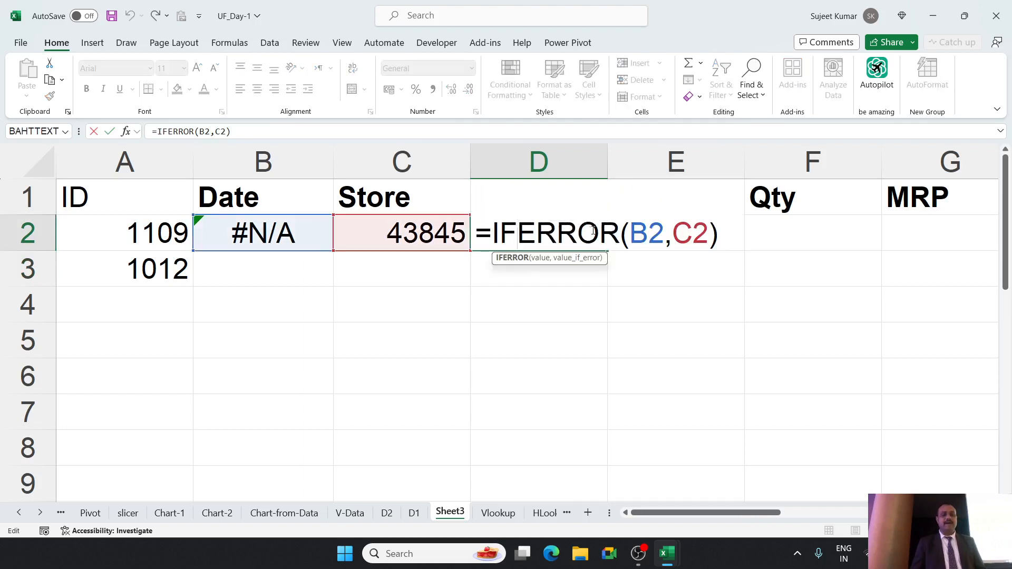
{"action": "left_click_drag", "start_coordinate": [630, 233], "coordinate": [664, 233]}
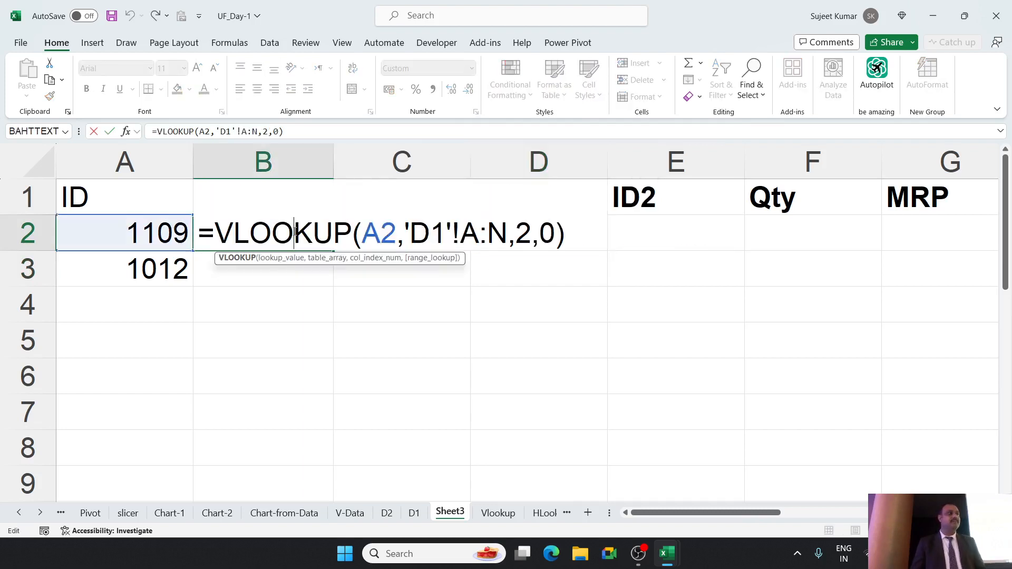
{"action": "left_click", "coordinate": [233, 232]}
{"action": "left_click_drag", "start_coordinate": [234, 232], "coordinate": [567, 251]}
{"action": "key", "text": "ctrl+c"}
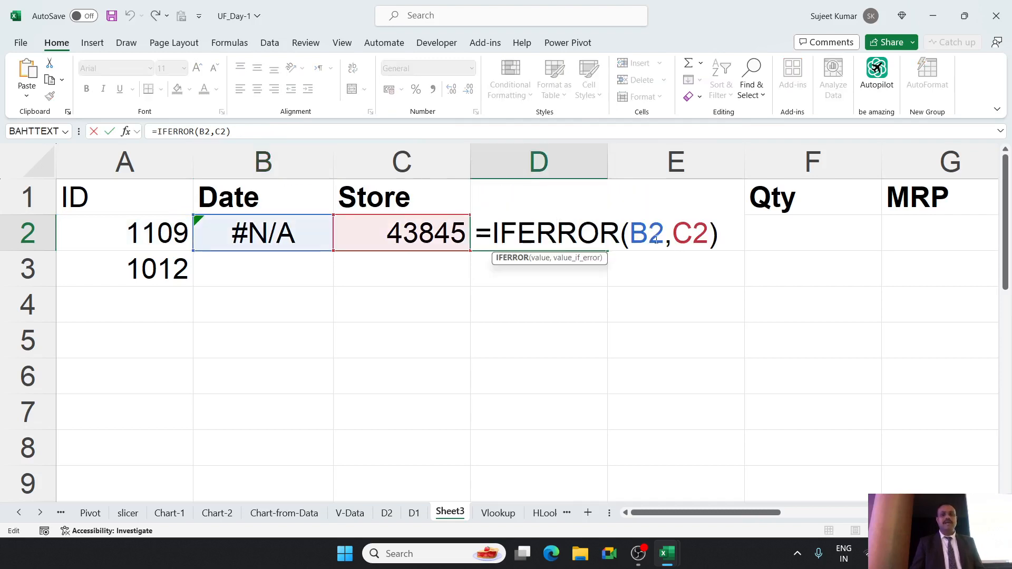
{"action": "double_click", "coordinate": [656, 235]}
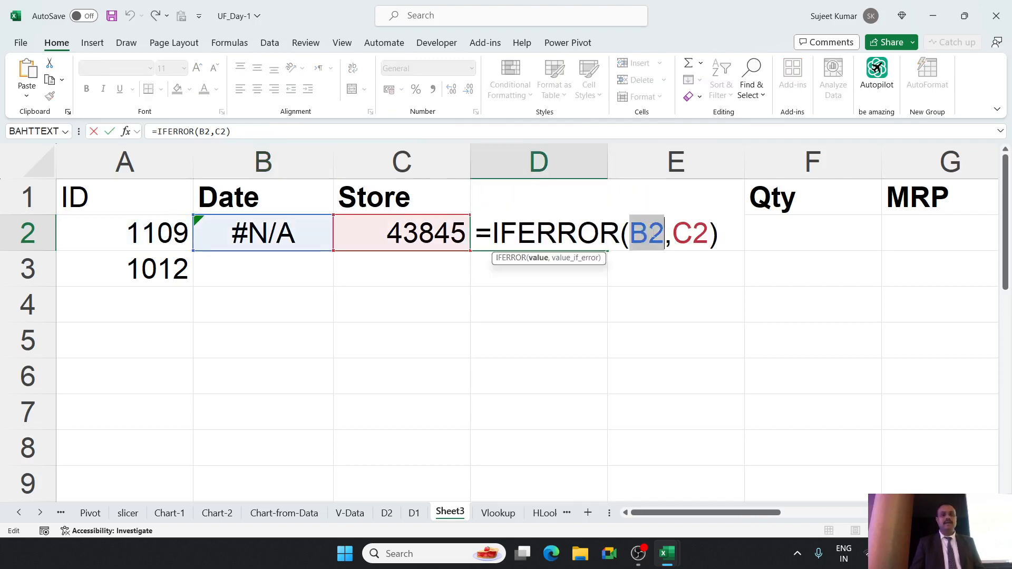
{"action": "key", "text": "ctrl+v"}
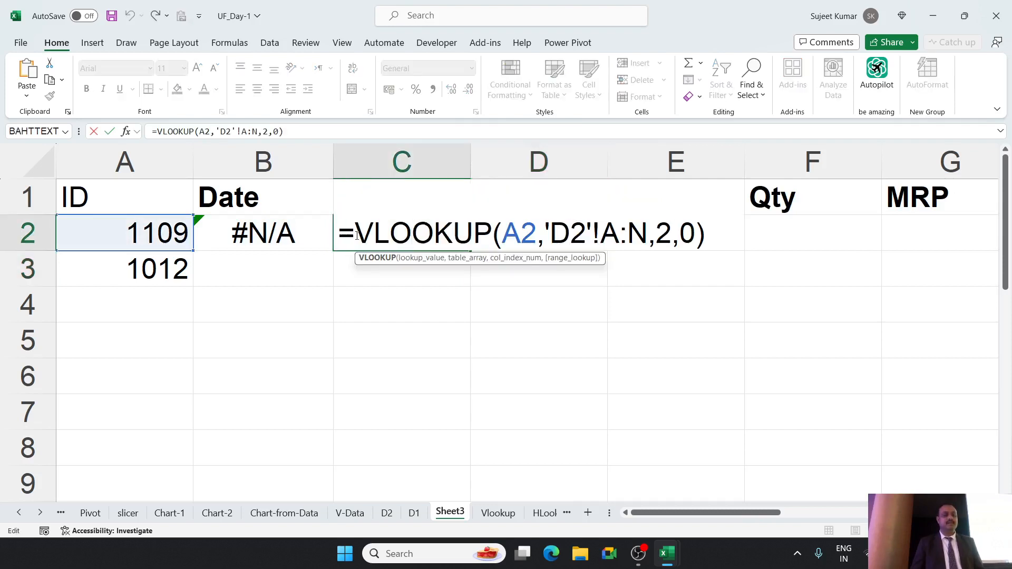
Copy the sheet D2 VLOOKUP expression from C2 and substitute it for the C2 reference in the IFERROR formula.
{"action": "left_click_drag", "start_coordinate": [365, 233], "coordinate": [706, 245]}
{"action": "key", "text": "ctrl+c"}
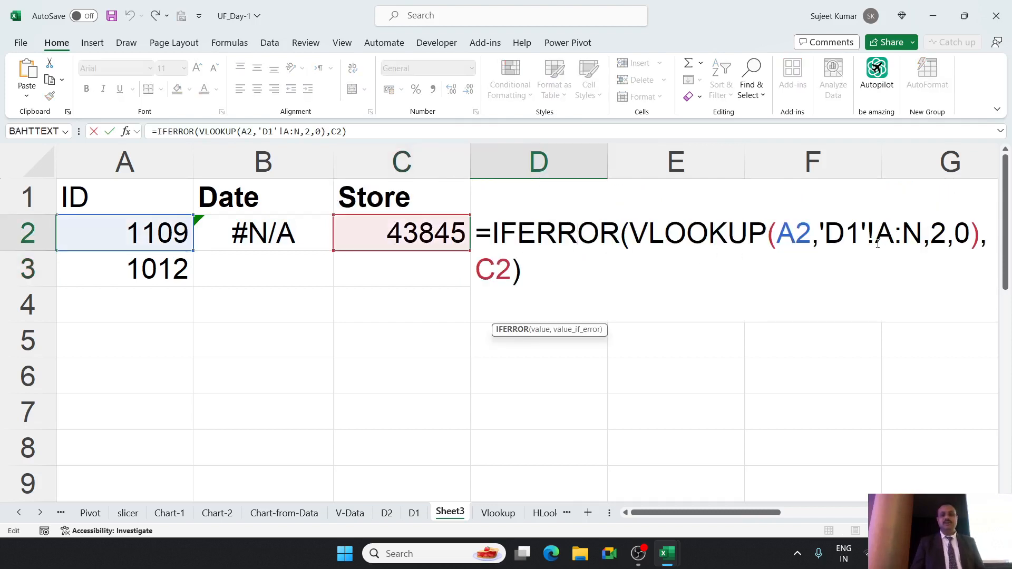
{"action": "double_click", "coordinate": [507, 281]}
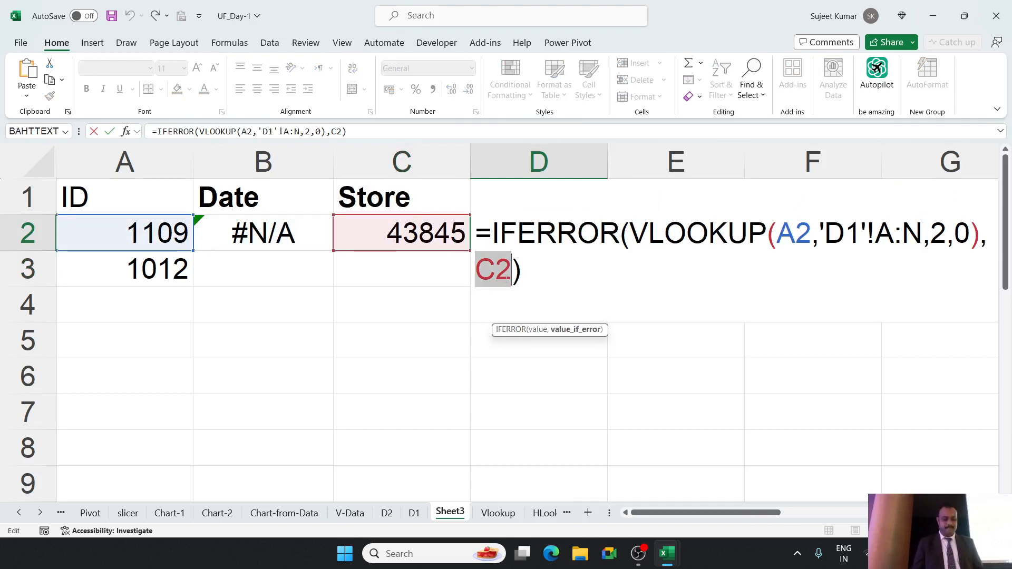
{"action": "key", "text": "ctrl+v"}
{"action": "key", "text": "Return"}
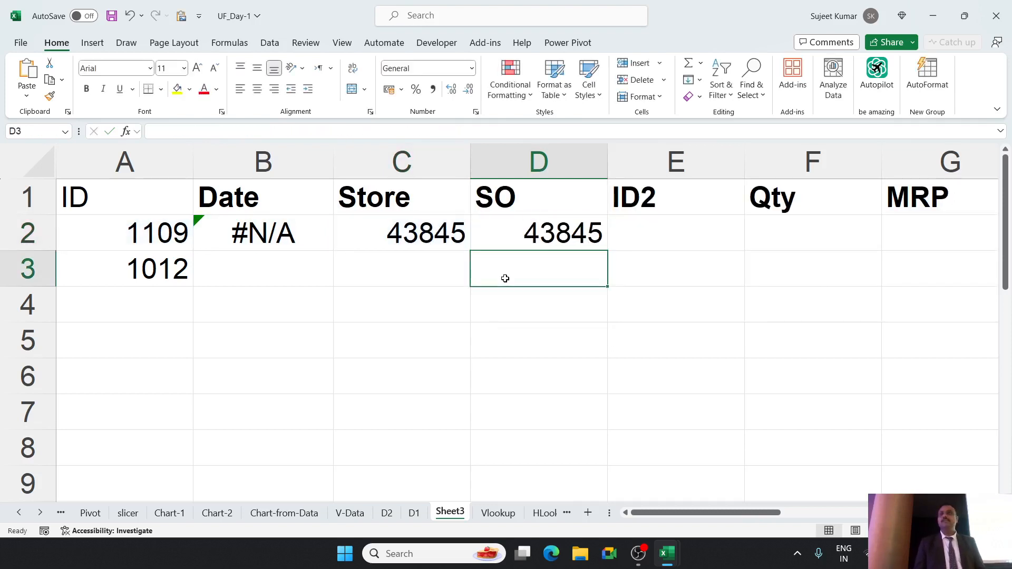
Clear the helper formulas in B2:C2 and move the combined IFERROR formula from cell D2 into the Date column, covering B2:B3.
{"action": "key", "text": "Up"}
{"action": "key", "text": "Left"}
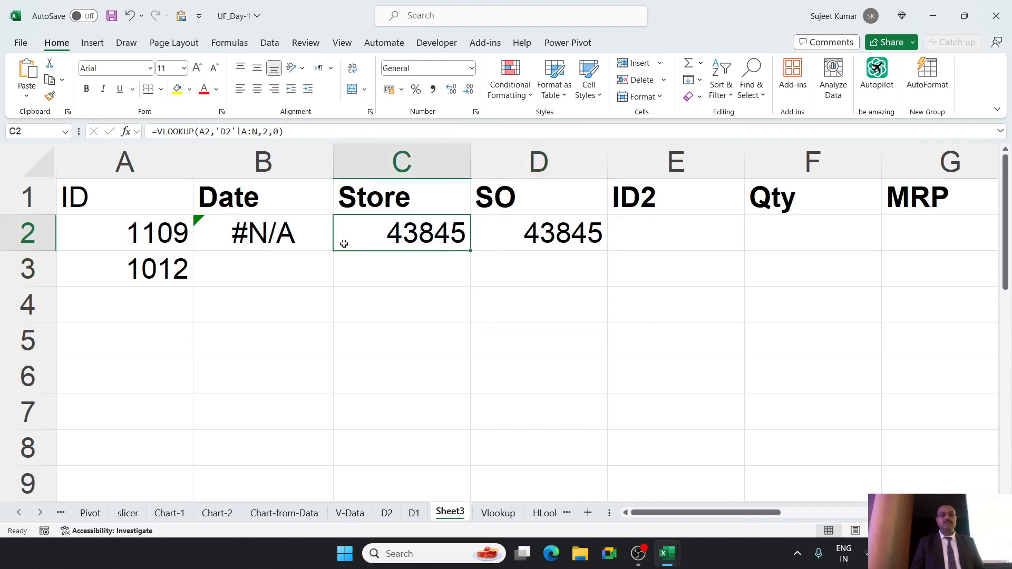
{"action": "key", "text": "shift+Left"}
{"action": "key", "text": "Delete"}
{"action": "left_click", "coordinate": [527, 242]}
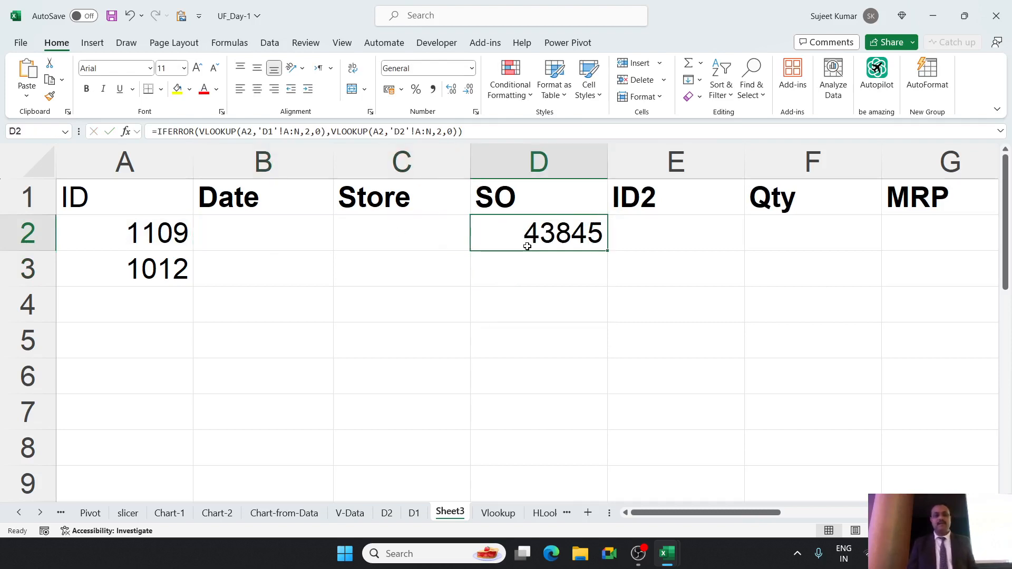
{"action": "left_click_drag", "start_coordinate": [527, 253], "coordinate": [336, 276]}
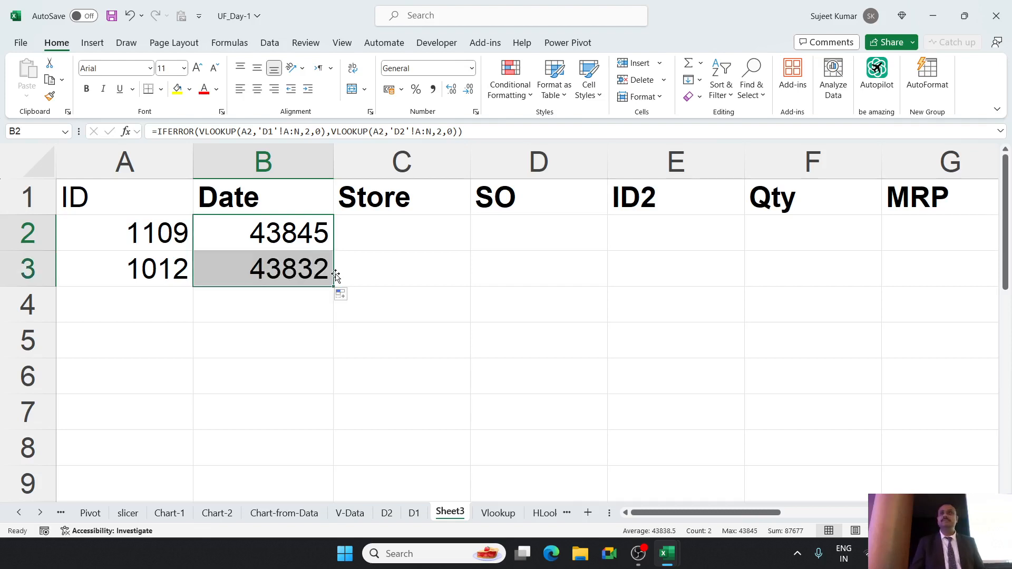
Review the combined IFERROR formula in B2 and save the workbook.
{"action": "left_click", "coordinate": [385, 231]}
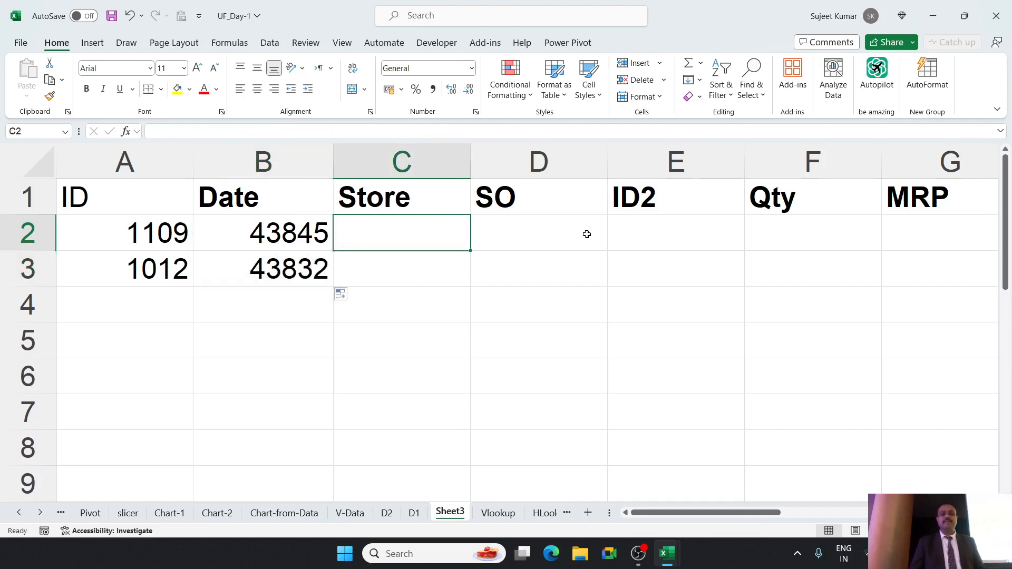
{"action": "left_click", "coordinate": [585, 232]}
{"action": "left_click", "coordinate": [750, 234]}
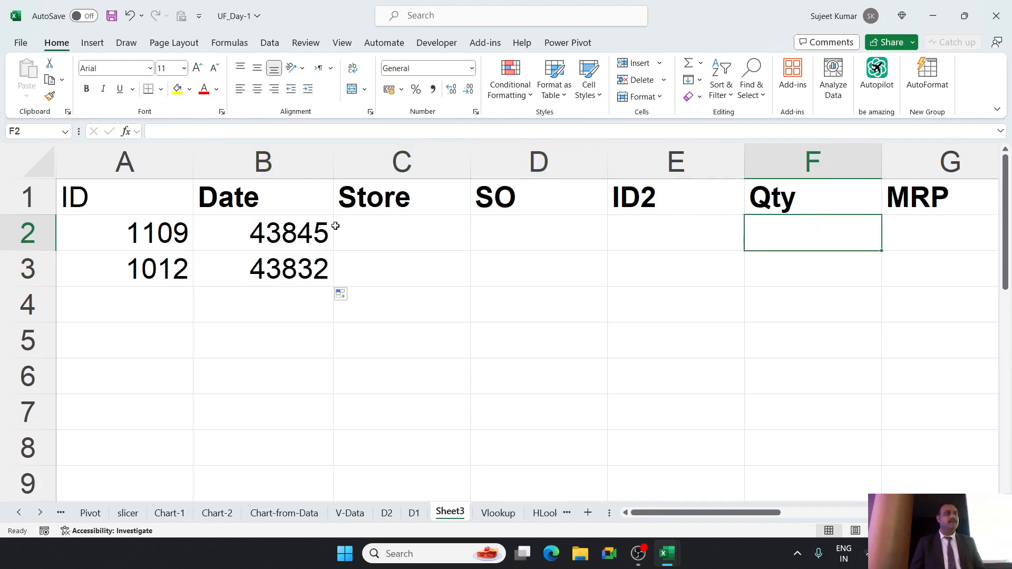
{"action": "left_click", "coordinate": [323, 226]}
{"action": "double_click", "coordinate": [323, 227]}
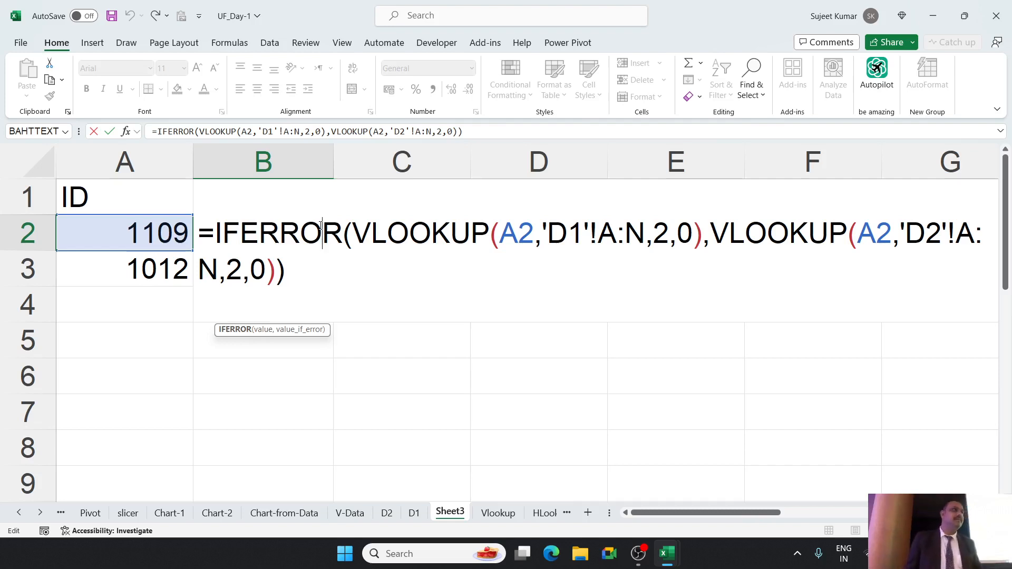
{"action": "key", "text": "ctrl+Return"}
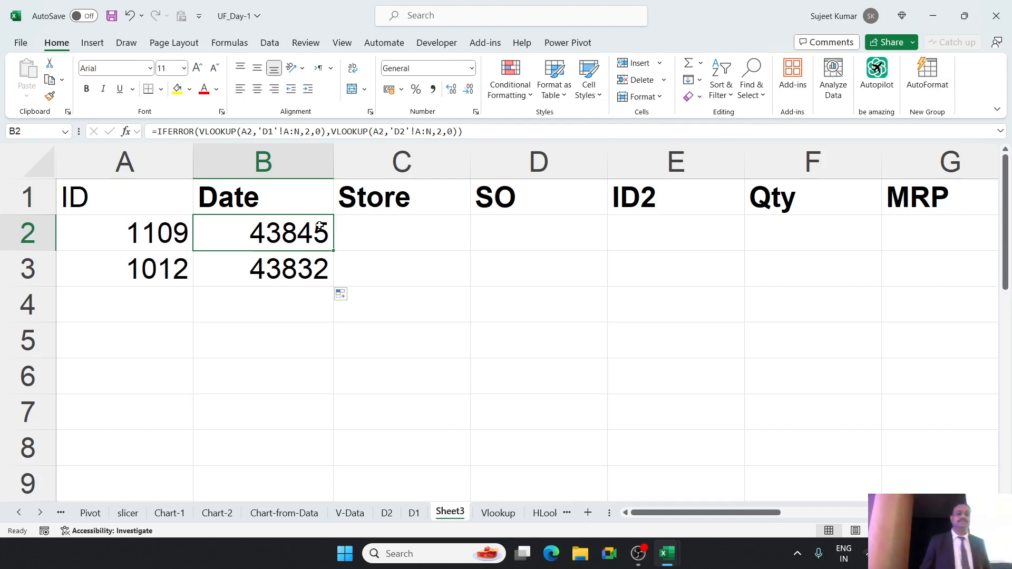
{"action": "key", "text": "ctrl+s"}
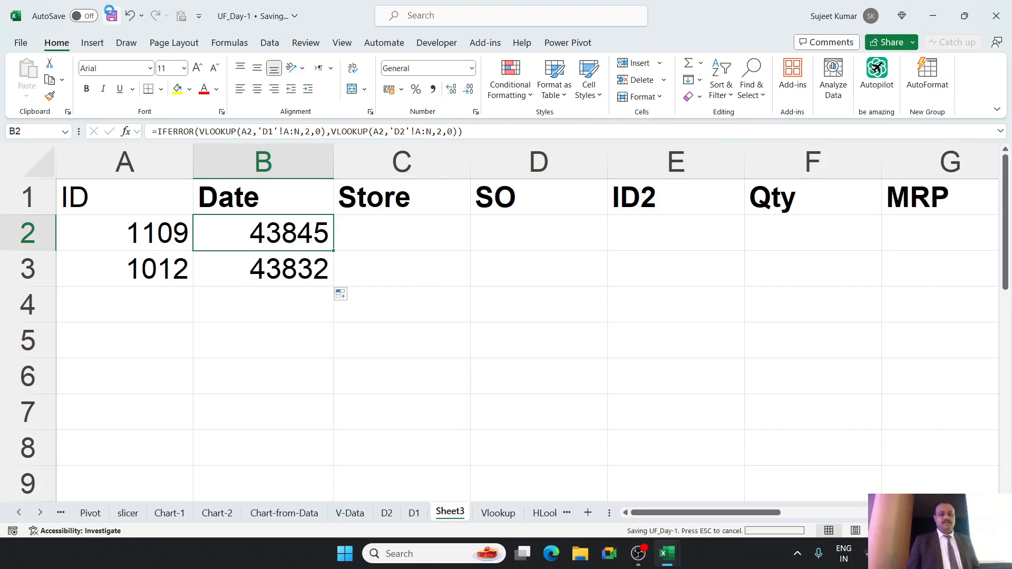
Look over the Sumifs data sheet and the sumif_Q report layout, ending on the Sumifs sheet.
{"action": "left_click", "coordinate": [46, 515]}
{"action": "left_click", "coordinate": [47, 516]}
{"action": "left_click", "coordinate": [47, 515]}
{"action": "left_click", "coordinate": [47, 516]}
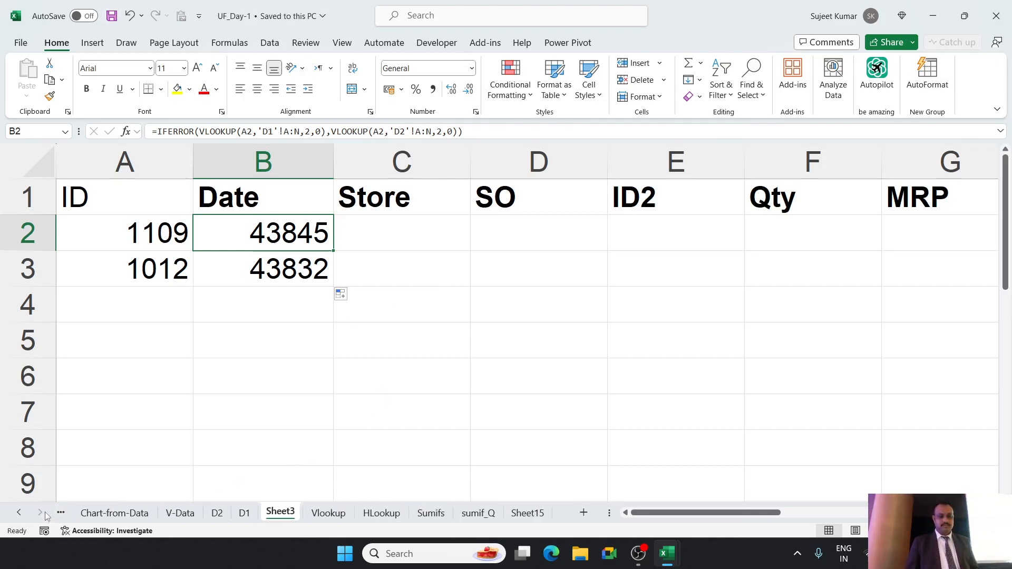
{"action": "left_click", "coordinate": [422, 514]}
{"action": "left_click", "coordinate": [470, 514]}
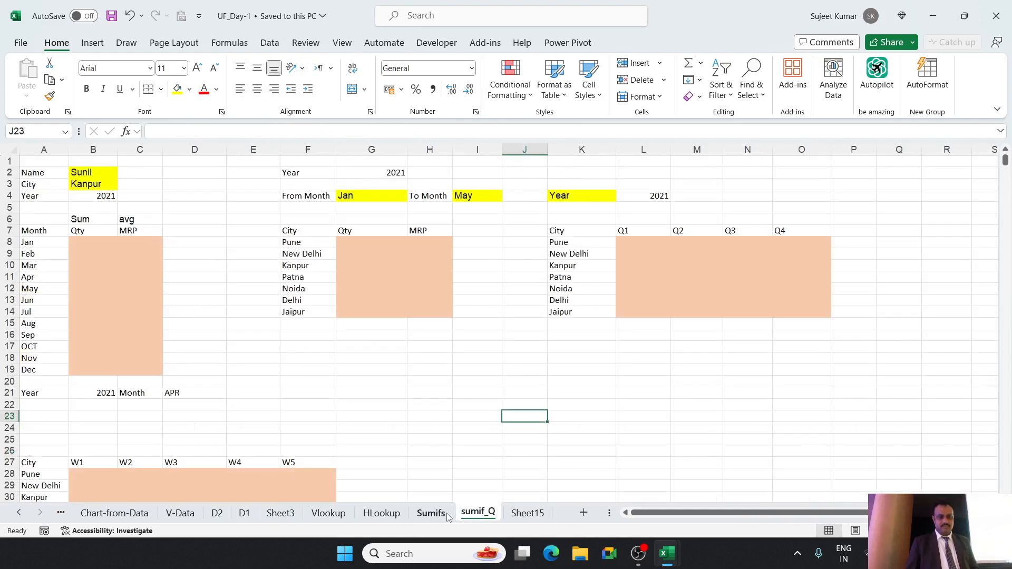
{"action": "left_click", "coordinate": [447, 514]}
{"action": "left_click", "coordinate": [477, 514]}
{"action": "left_click", "coordinate": [443, 515]}
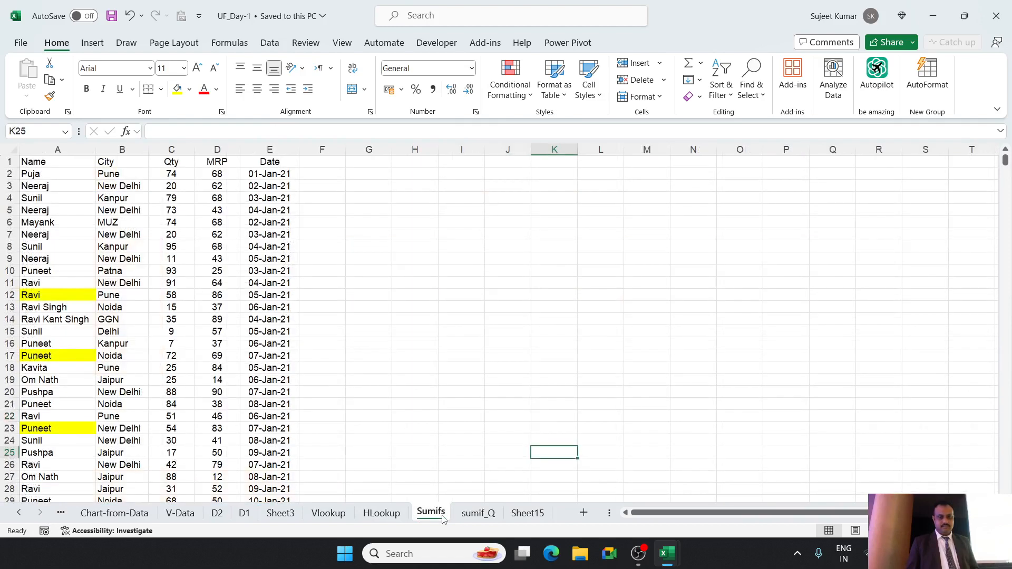
{"action": "left_click", "coordinate": [471, 518]}
{"action": "left_click", "coordinate": [441, 515]}
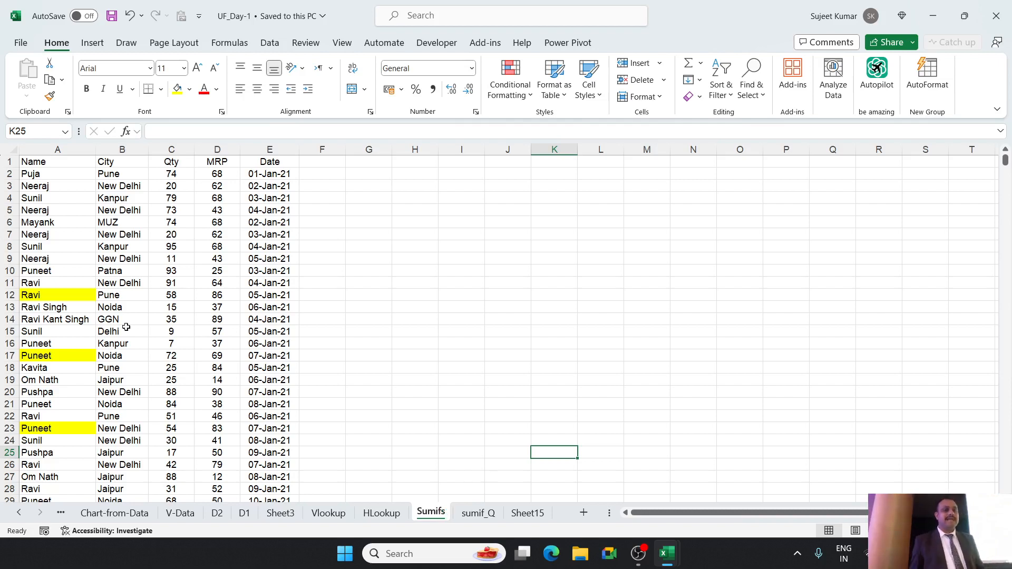
{"action": "left_click", "coordinate": [85, 183]}
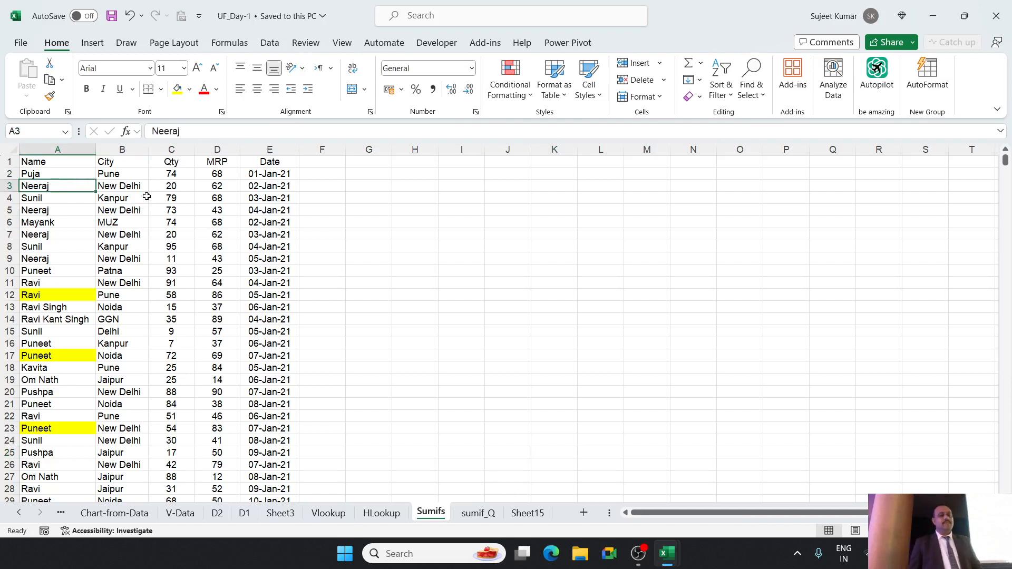
{"action": "left_click_drag", "start_coordinate": [430, 186], "coordinate": [443, 300]}
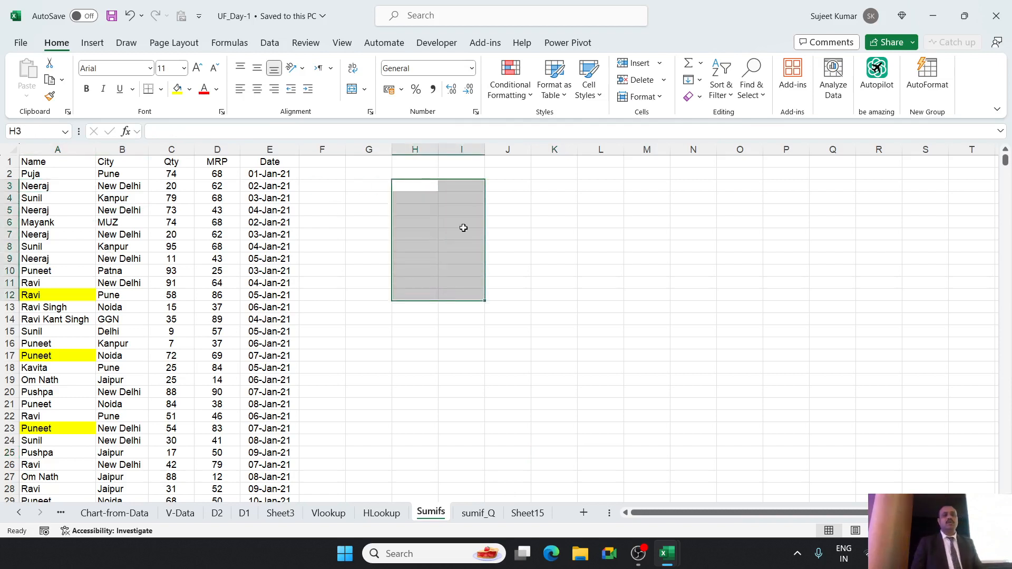
{"action": "left_click_drag", "start_coordinate": [468, 199], "coordinate": [472, 221]}
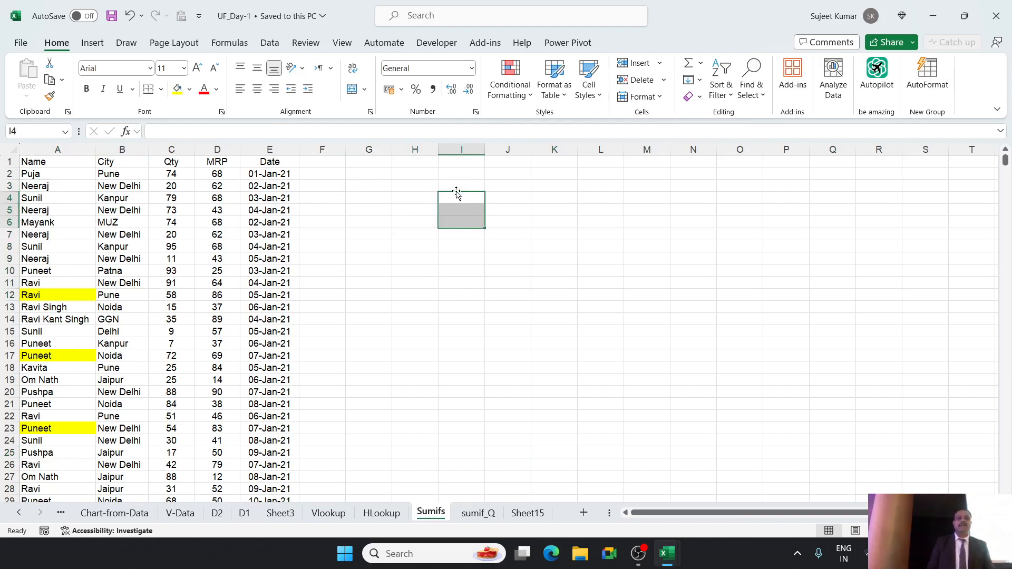
{"action": "left_click_drag", "start_coordinate": [31, 174], "coordinate": [34, 281]}
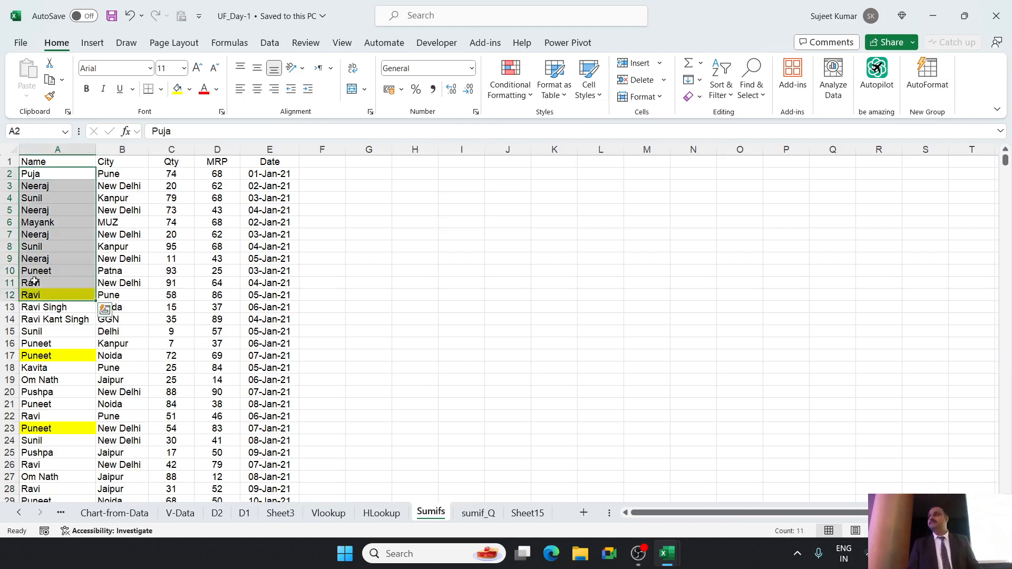
{"action": "left_click_drag", "start_coordinate": [475, 188], "coordinate": [474, 195]}
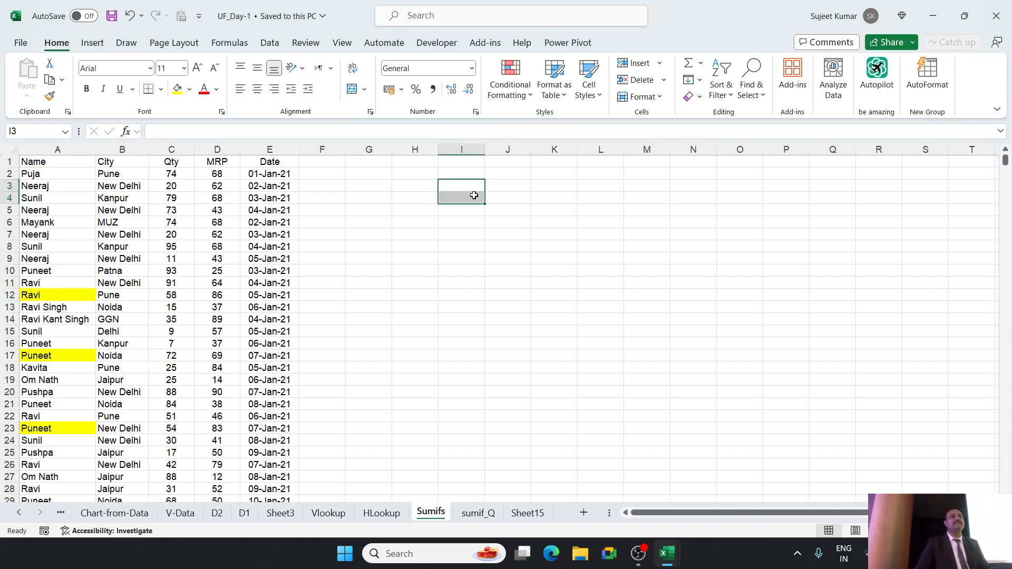
Enter the formula =UNIQUE(A:A) in cell I4 to list the distinct entries of the Name column.
{"action": "left_click", "coordinate": [473, 197]}
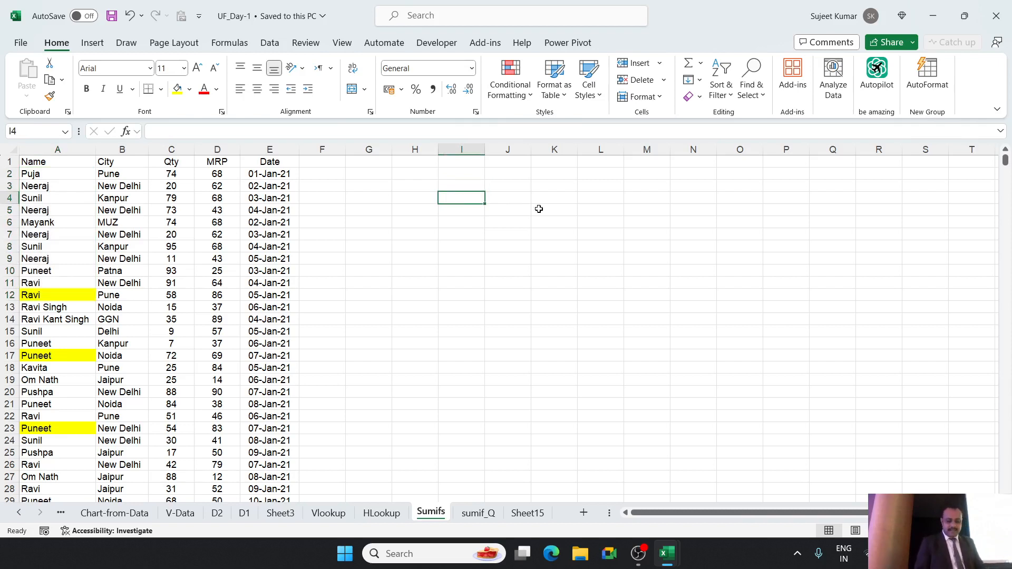
{"action": "type", "text": "=un"}
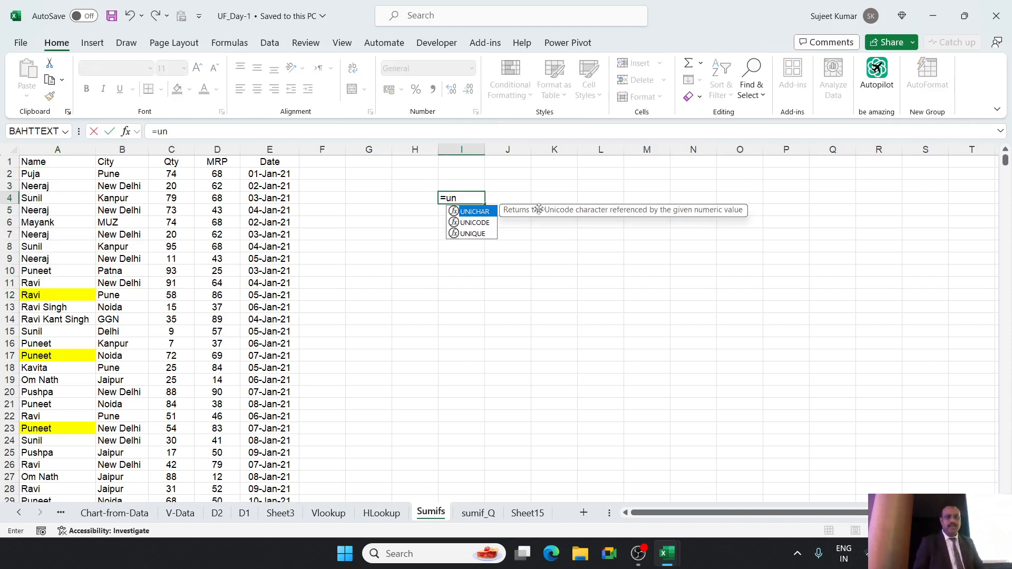
{"action": "key", "text": "Down"}
{"action": "key", "text": "Down"}
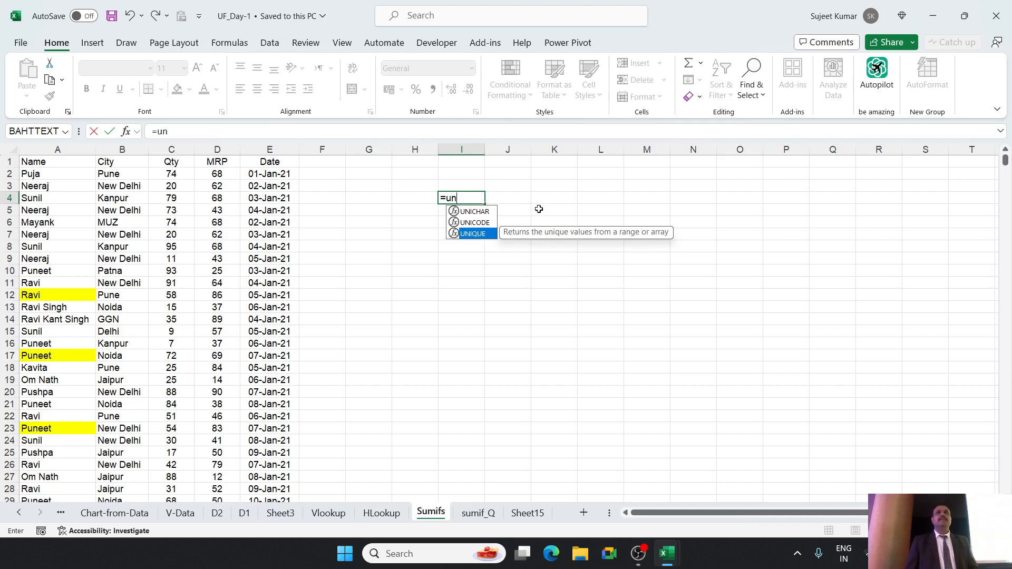
{"action": "key", "text": "Tab"}
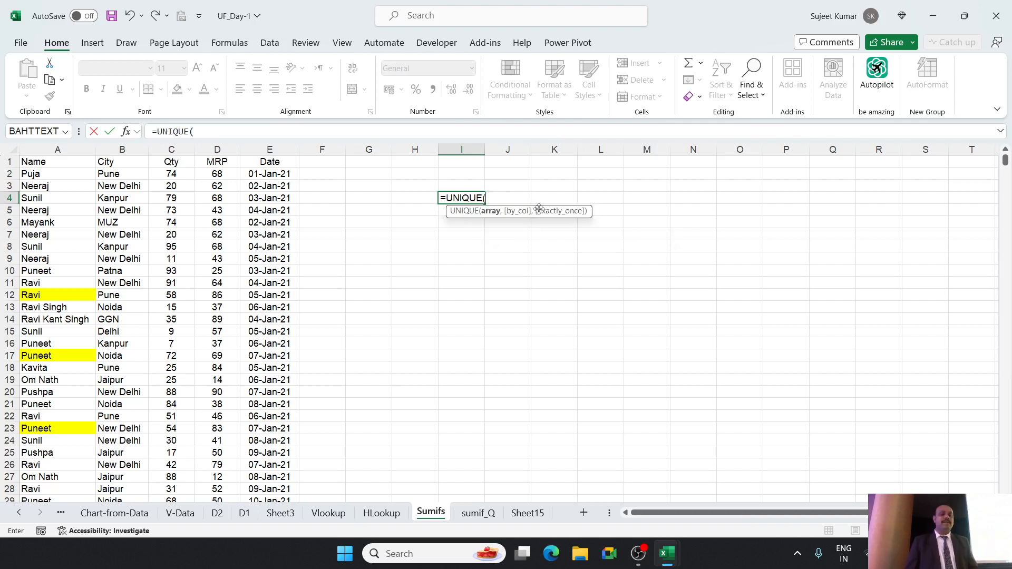
{"action": "left_click", "coordinate": [46, 149]}
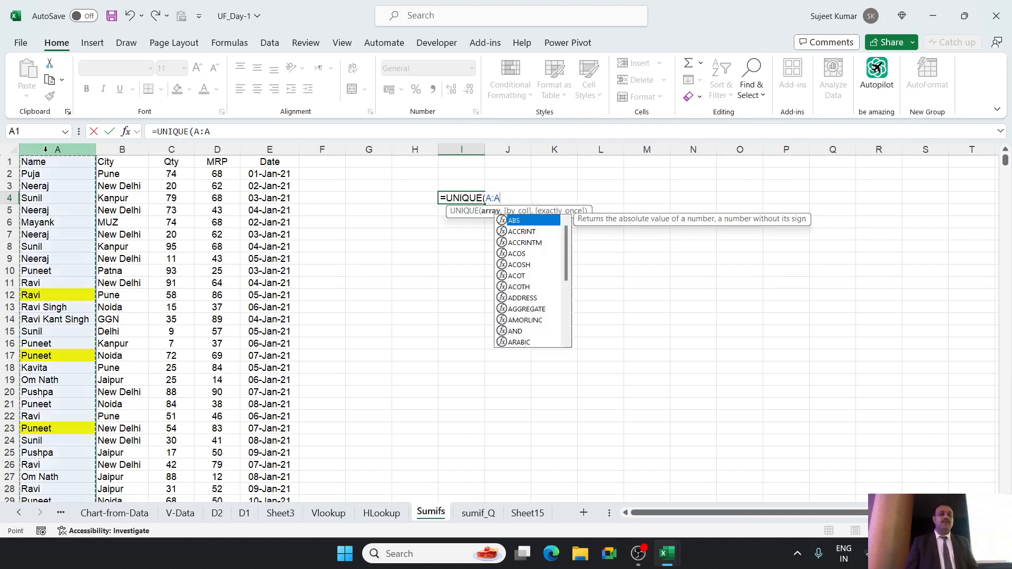
{"action": "type", "text": ")"}
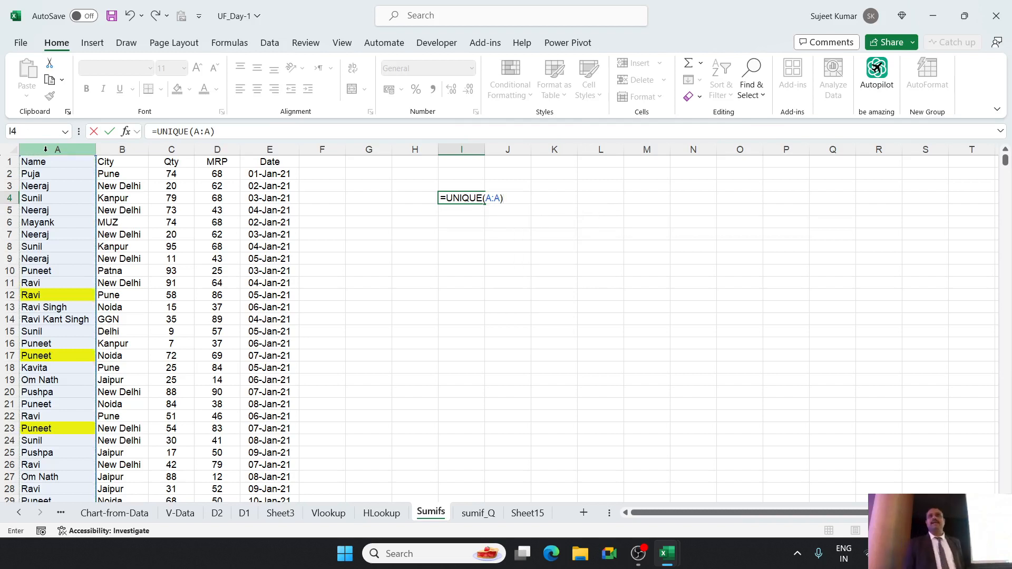
{"action": "key", "text": "Return"}
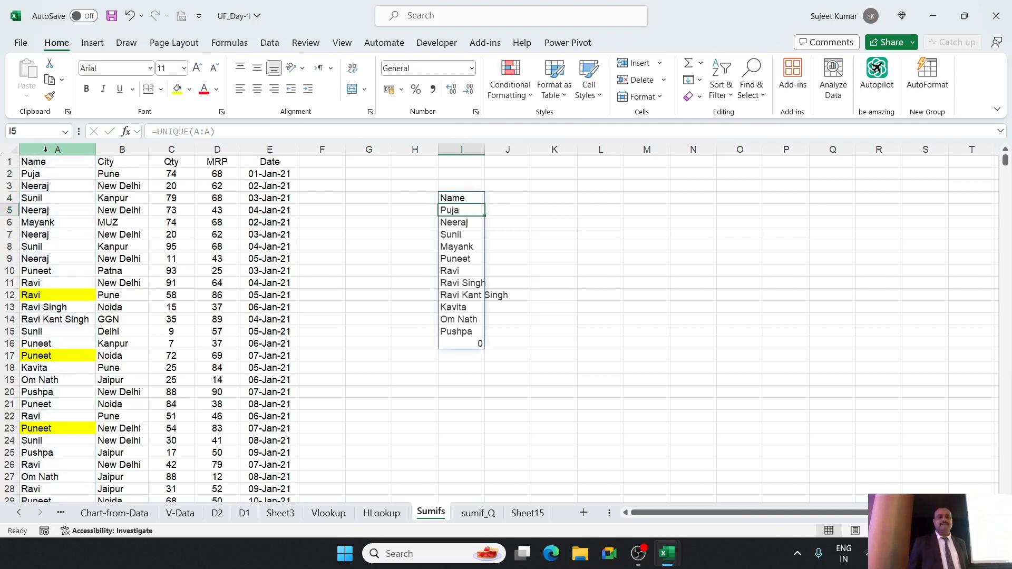
{"action": "key", "text": "Up"}
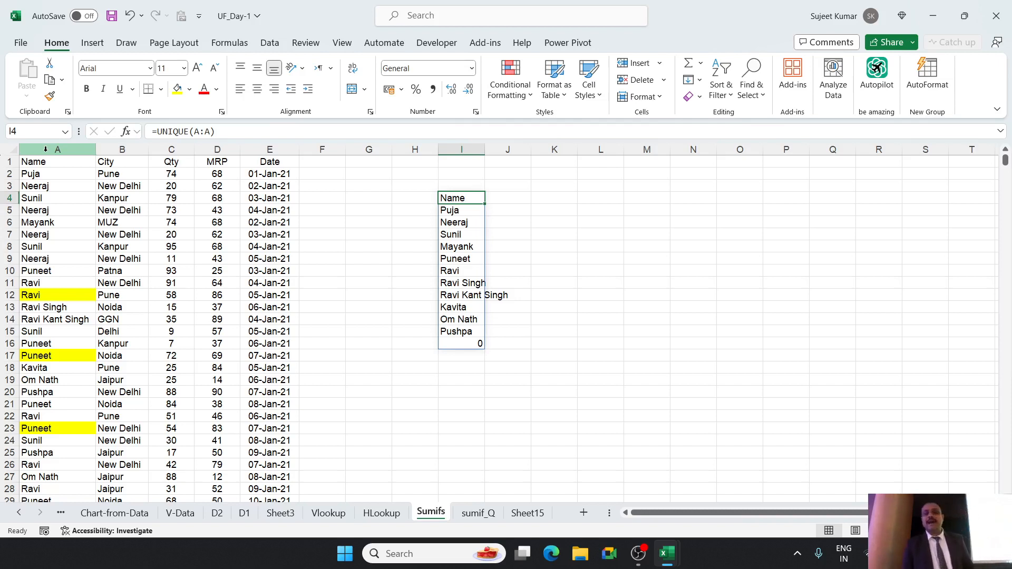
Copy the whole Name column A and paste it into column M, starting at M1.
{"action": "key", "text": "Right"}
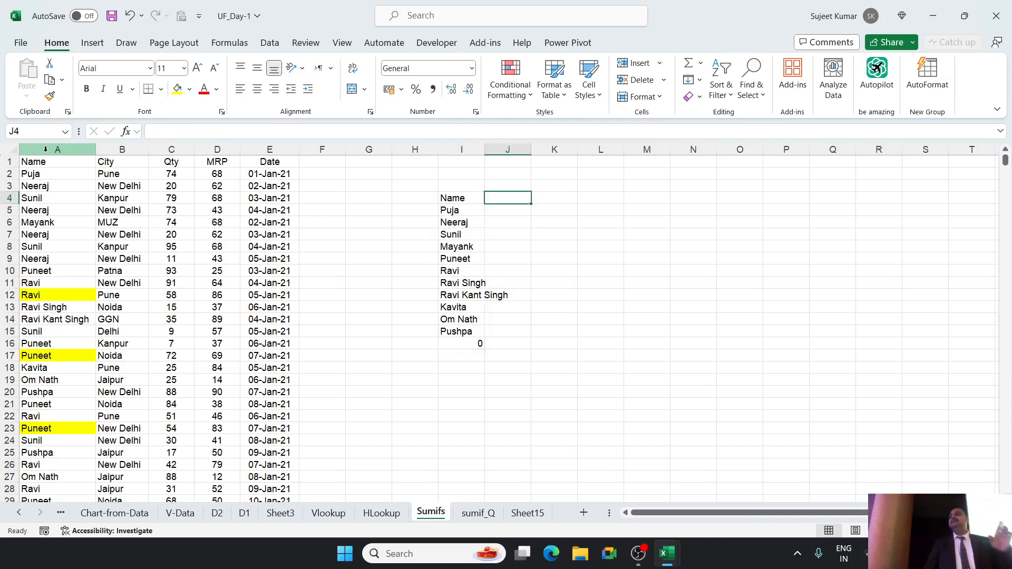
{"action": "key", "text": "Right"}
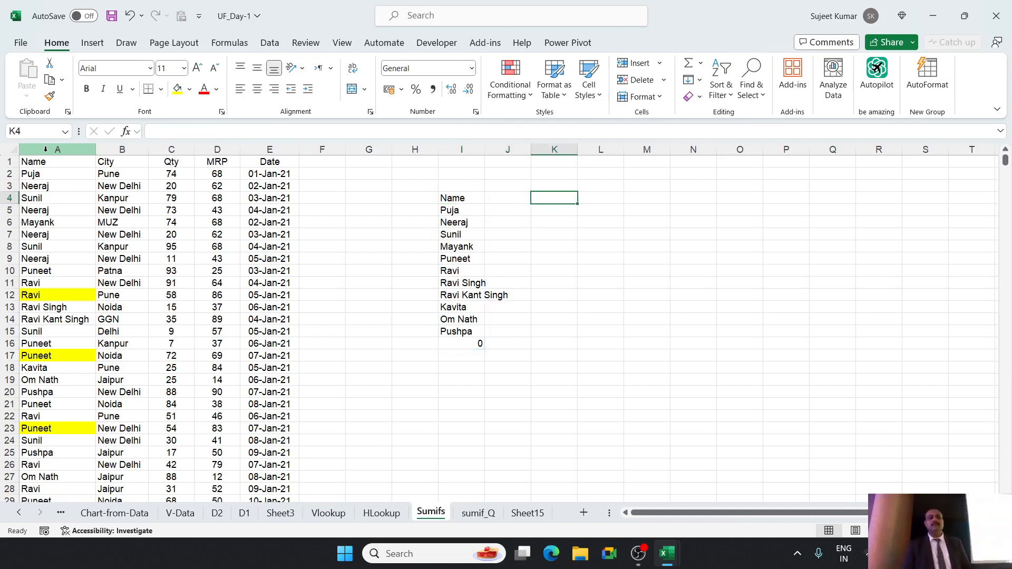
{"action": "key", "text": "Right"}
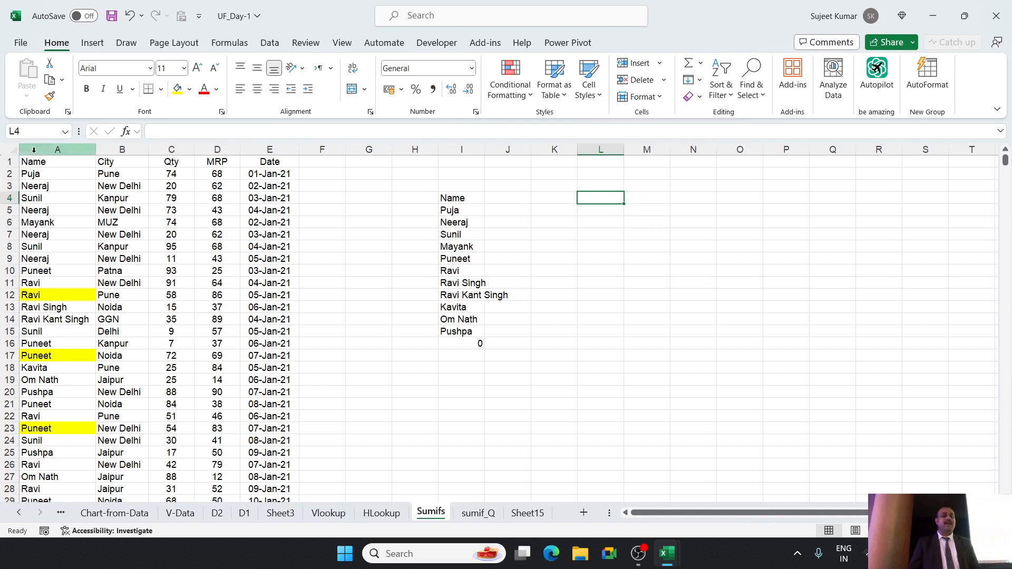
{"action": "left_click", "coordinate": [33, 151]}
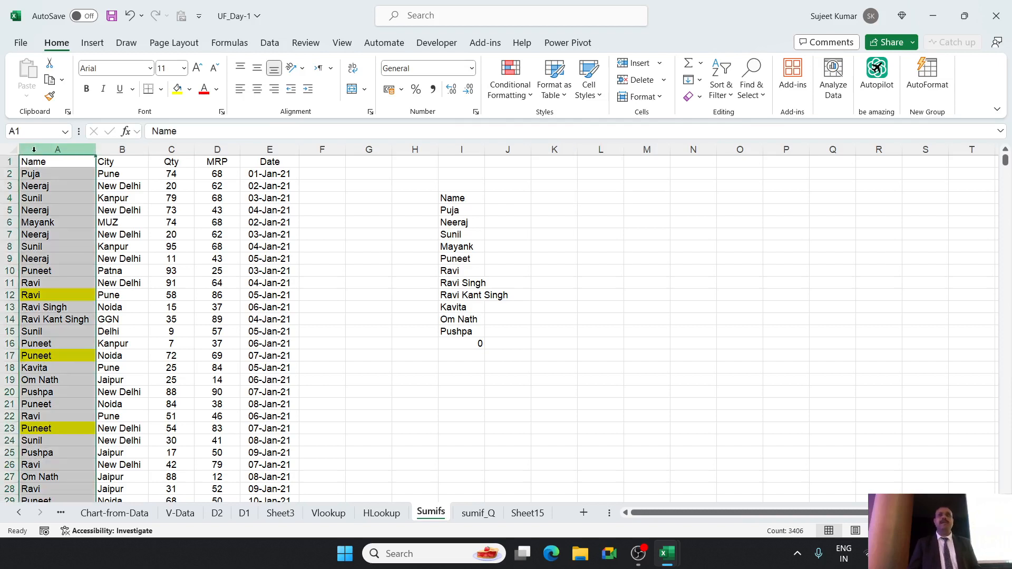
{"action": "key", "text": "ctrl+c"}
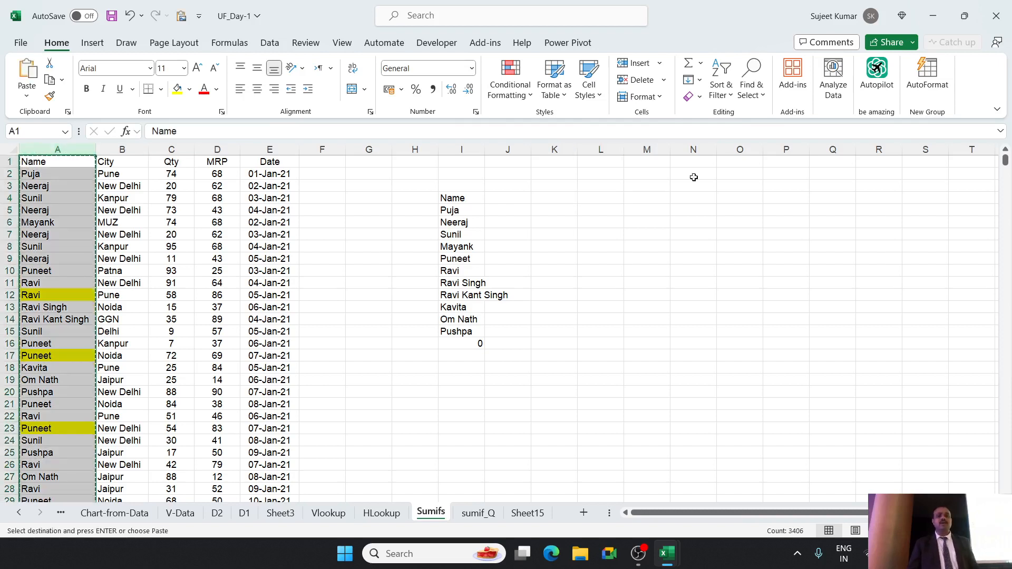
{"action": "left_click", "coordinate": [649, 162]}
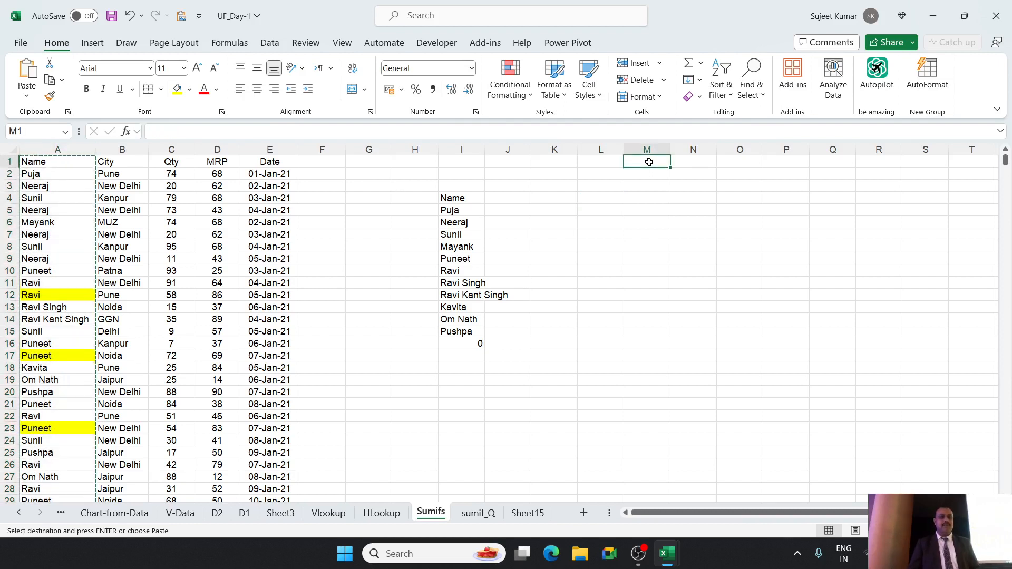
{"action": "key", "text": "ctrl+v"}
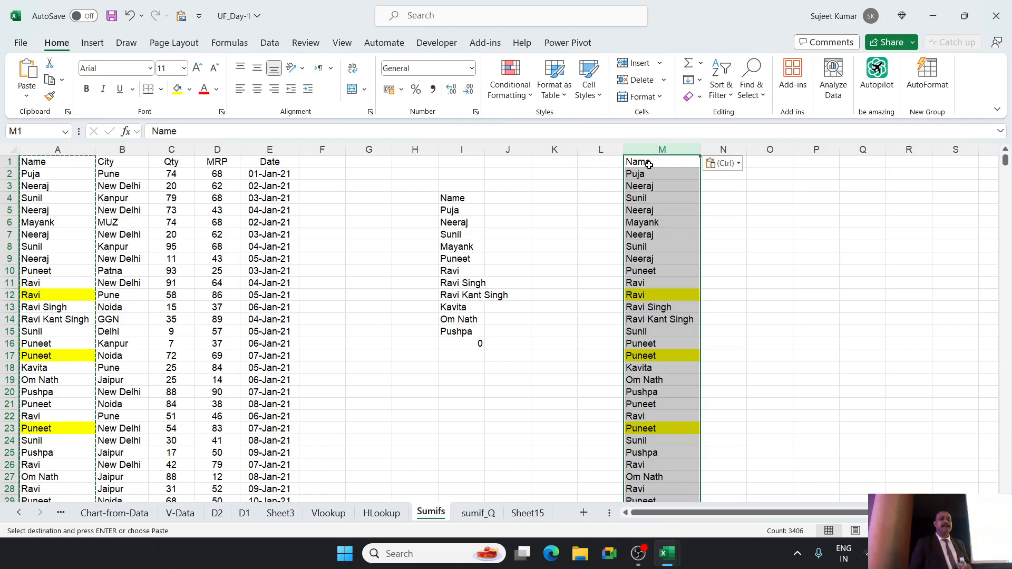
Remove the duplicate values from column M with Remove Duplicates, leaving the headers option off.
{"action": "left_click", "coordinate": [268, 44]}
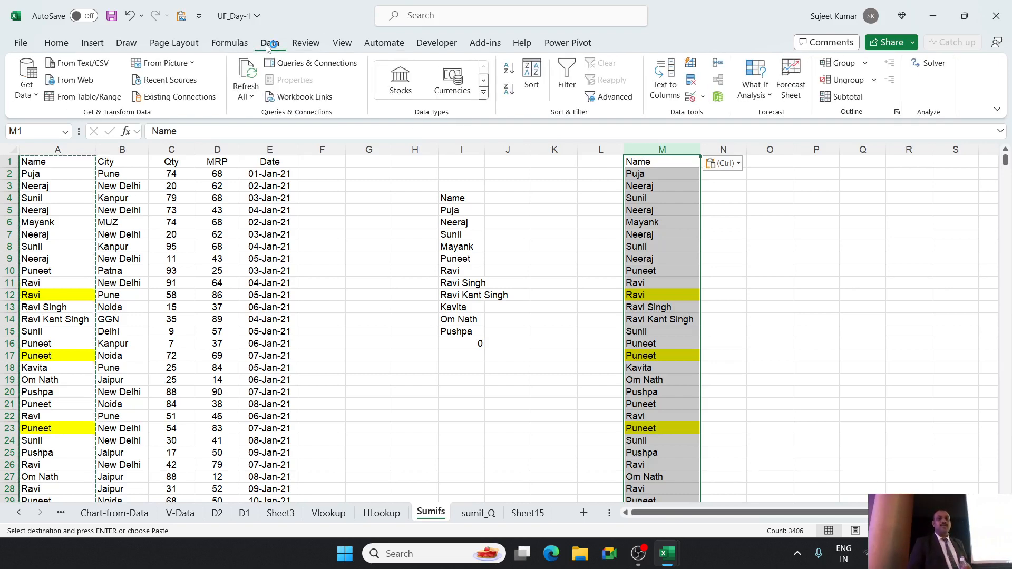
{"action": "left_click", "coordinate": [692, 82]}
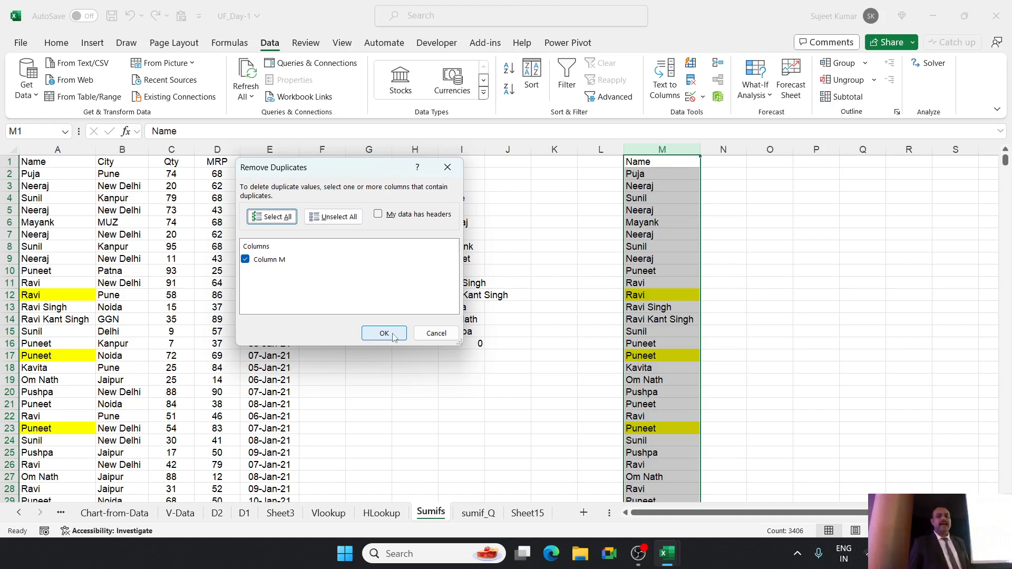
{"action": "left_click", "coordinate": [393, 336]}
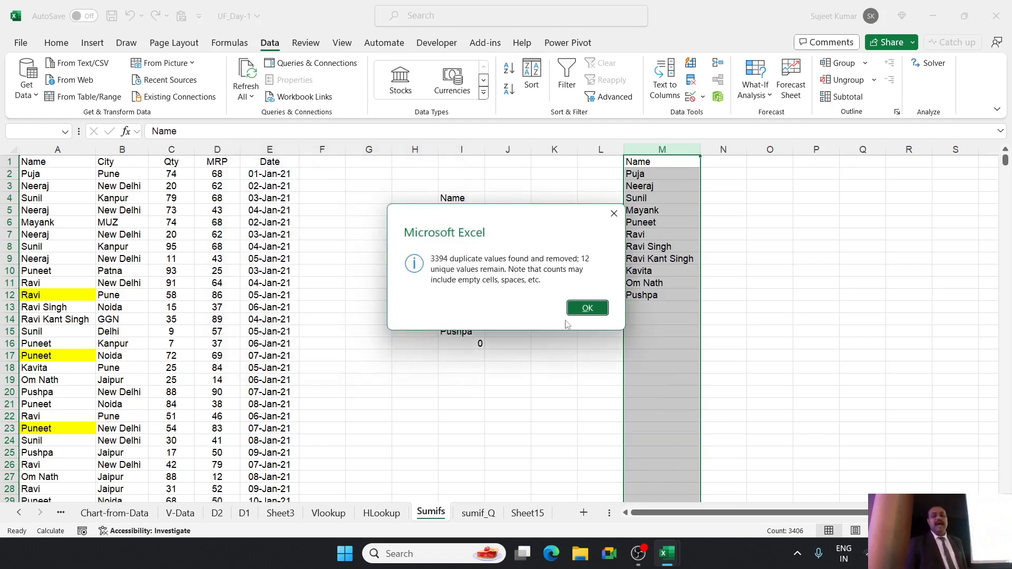
{"action": "left_click", "coordinate": [582, 311]}
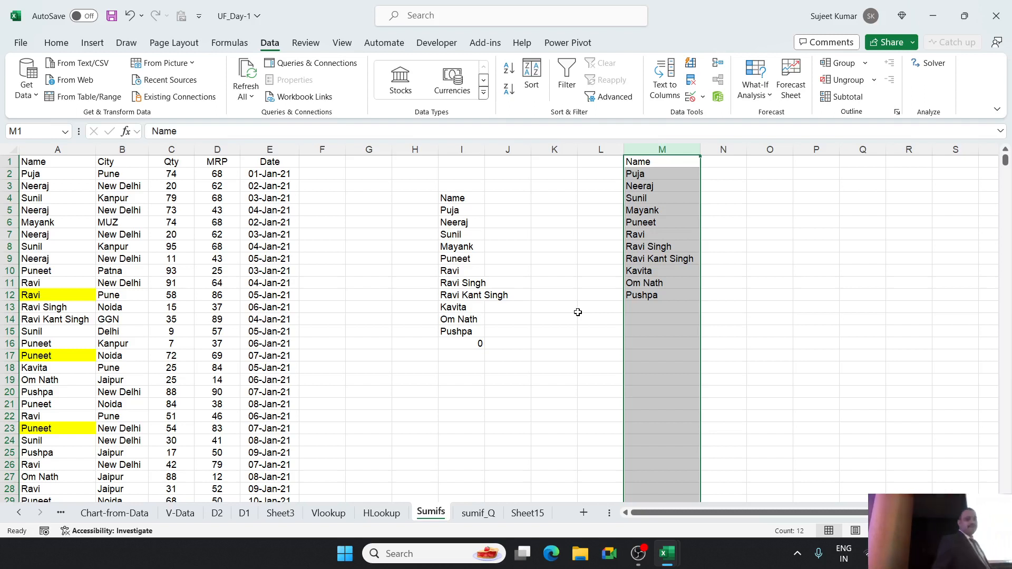
{"action": "left_click", "coordinate": [466, 208]}
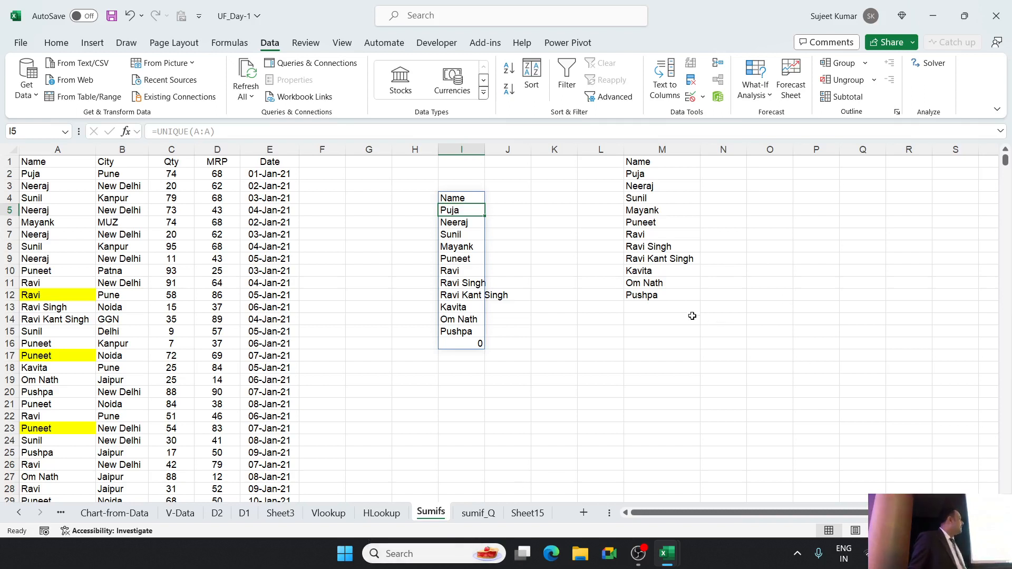
{"action": "left_click", "coordinate": [652, 304]}
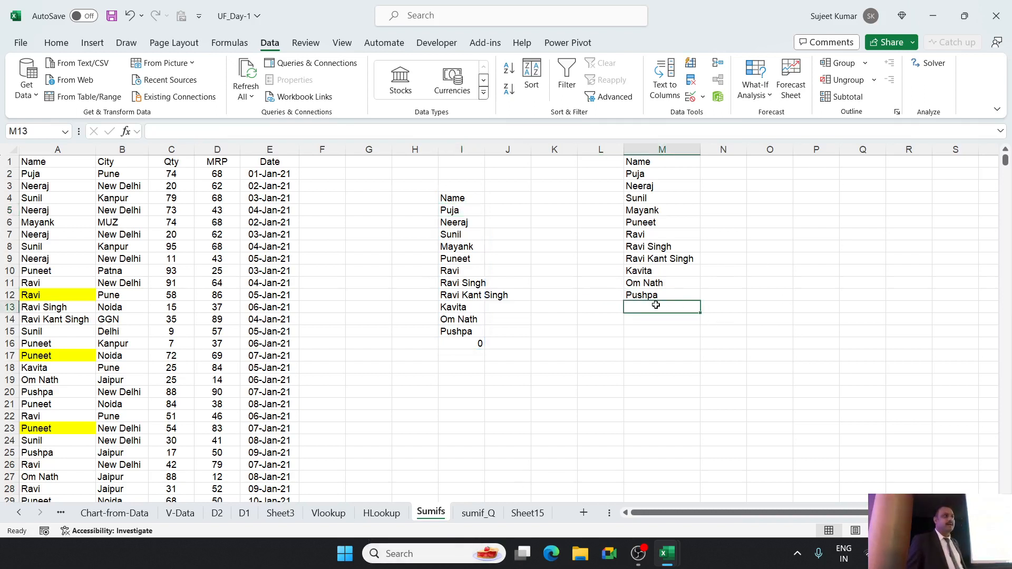
{"action": "left_click", "coordinate": [463, 243]}
{"action": "left_click", "coordinate": [465, 357]}
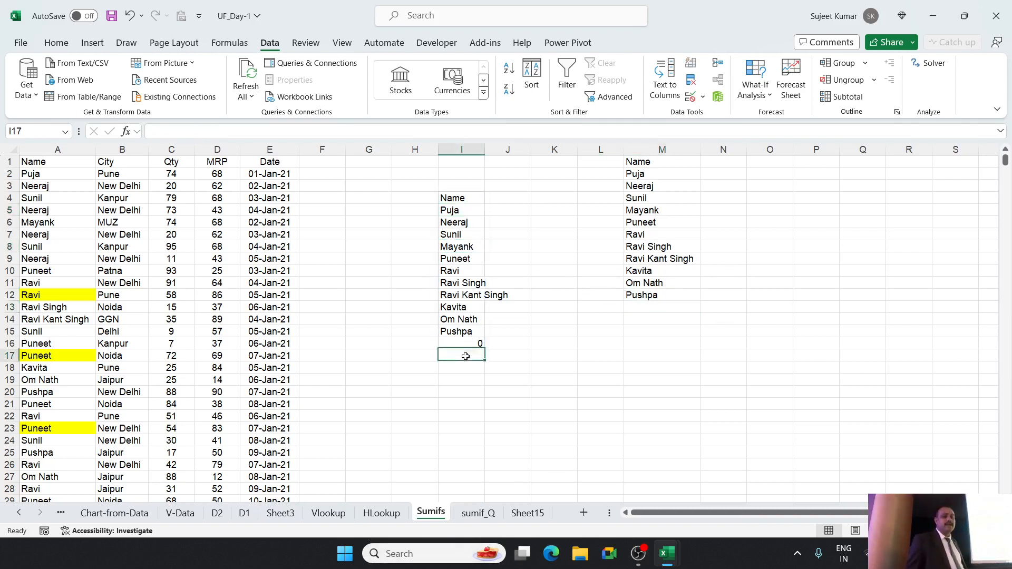
Replace the entry in A10 with a new first name and compare the UNIQUE list in column I with column M.
{"action": "left_click", "coordinate": [27, 273]}
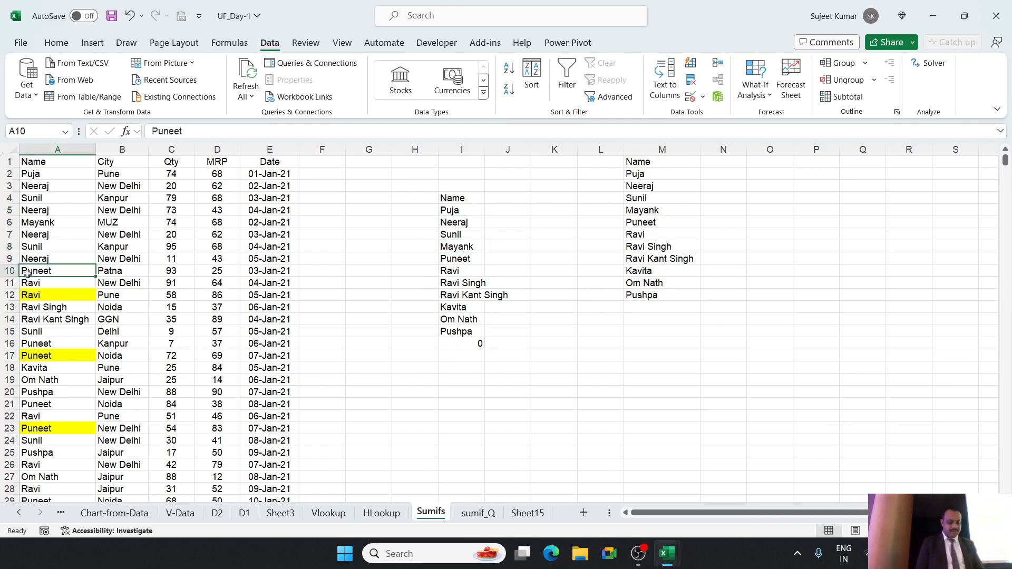
{"action": "type", "text": "Sujeet"}
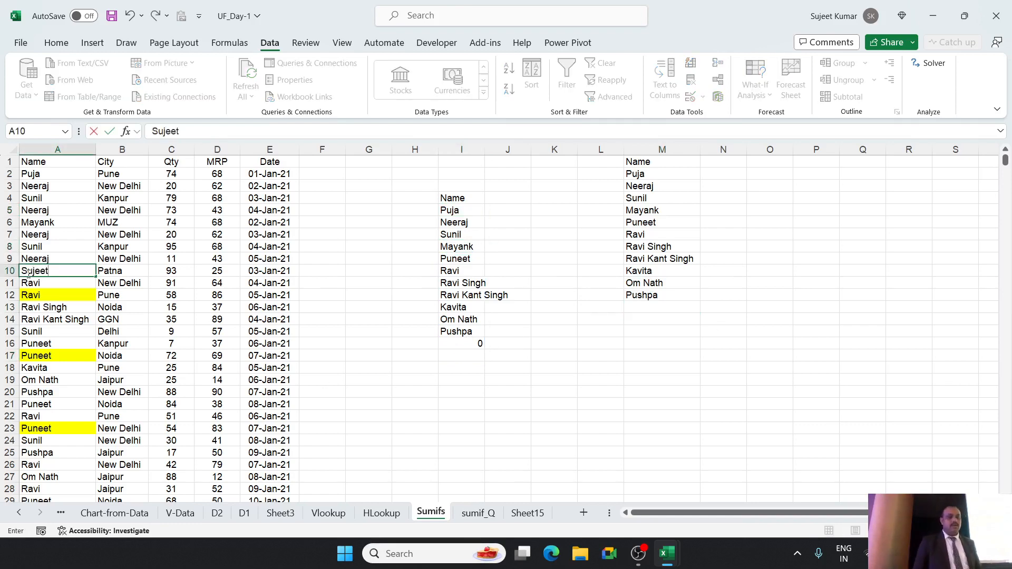
{"action": "key", "text": "Return"}
{"action": "left_click", "coordinate": [451, 259]}
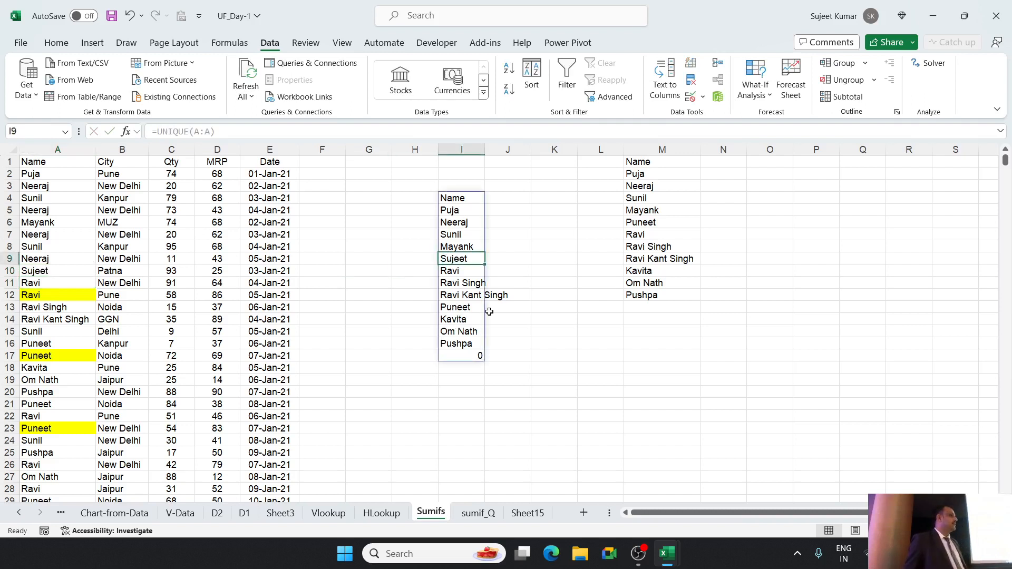
{"action": "left_click", "coordinate": [659, 310]}
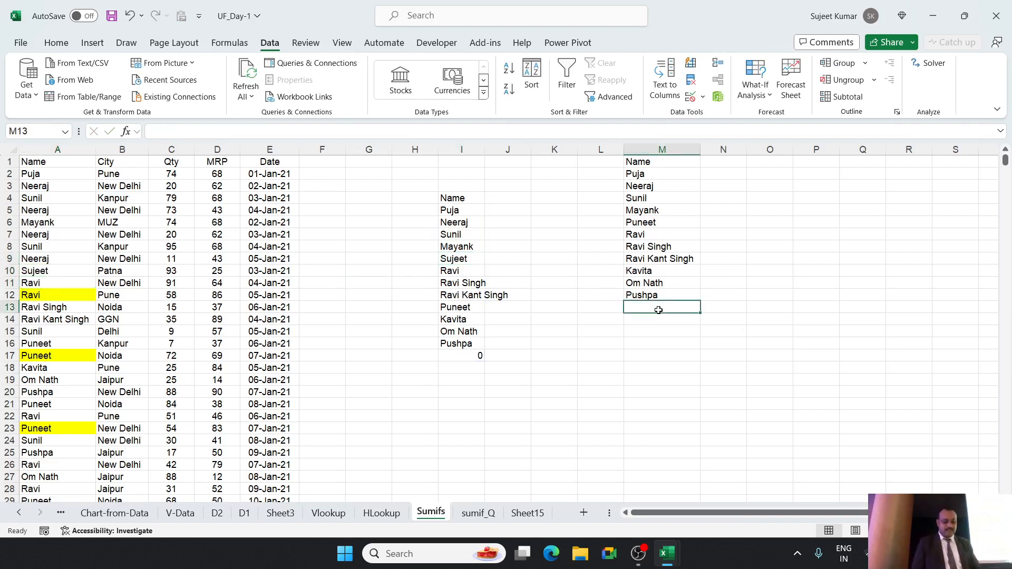
Add the missing first name at the end of the Remove Duplicates list, in cell M13.
{"action": "type", "text": "Sujeet"}
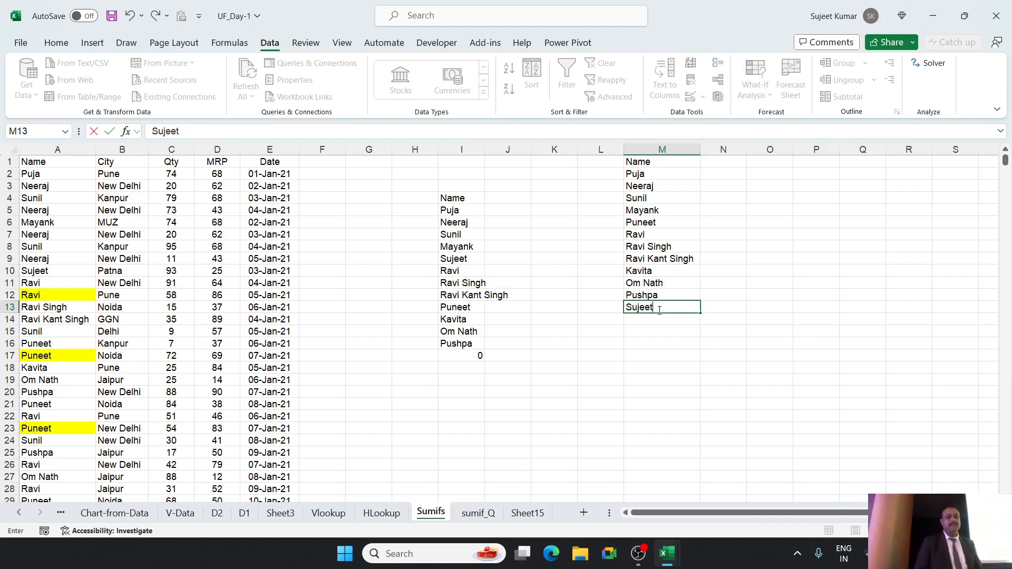
{"action": "key", "text": "Return"}
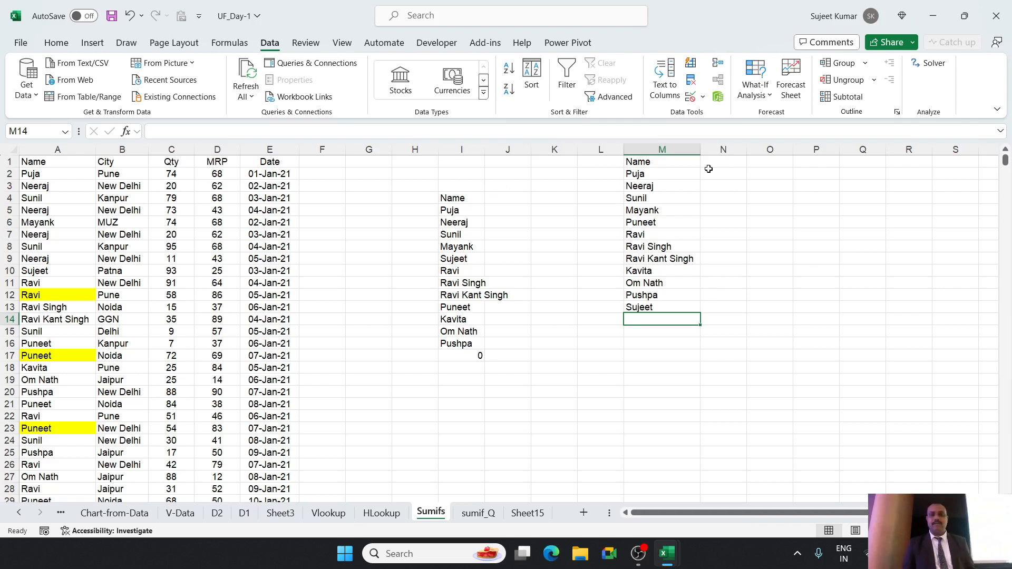
{"action": "left_click_drag", "start_coordinate": [707, 172], "coordinate": [715, 219]}
{"action": "left_click", "coordinate": [554, 185]}
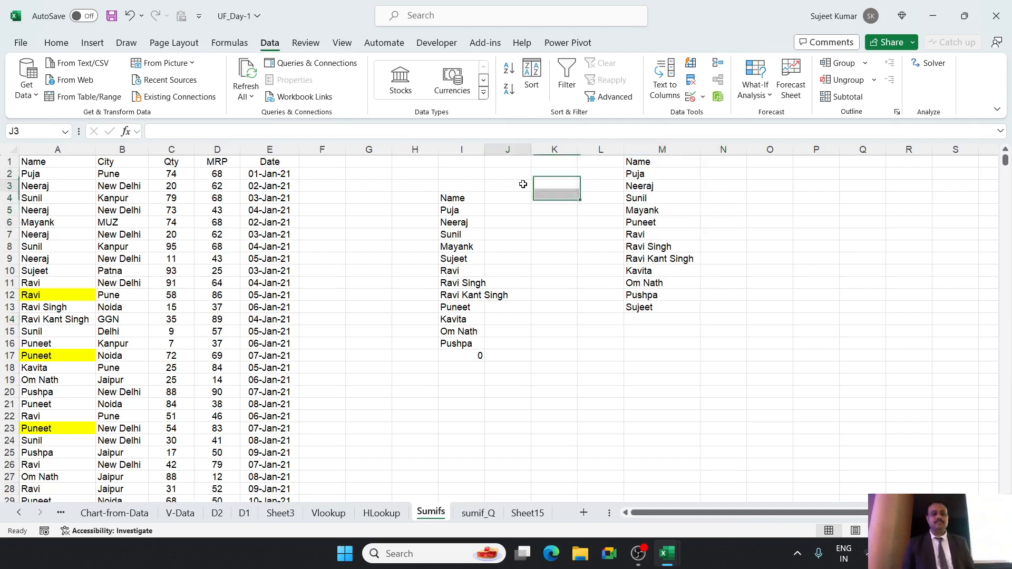
Autofit the width of column I and add the header Qty beside both name lists, in J4 and N1.
{"action": "left_click", "coordinate": [509, 185]}
{"action": "double_click", "coordinate": [486, 149]}
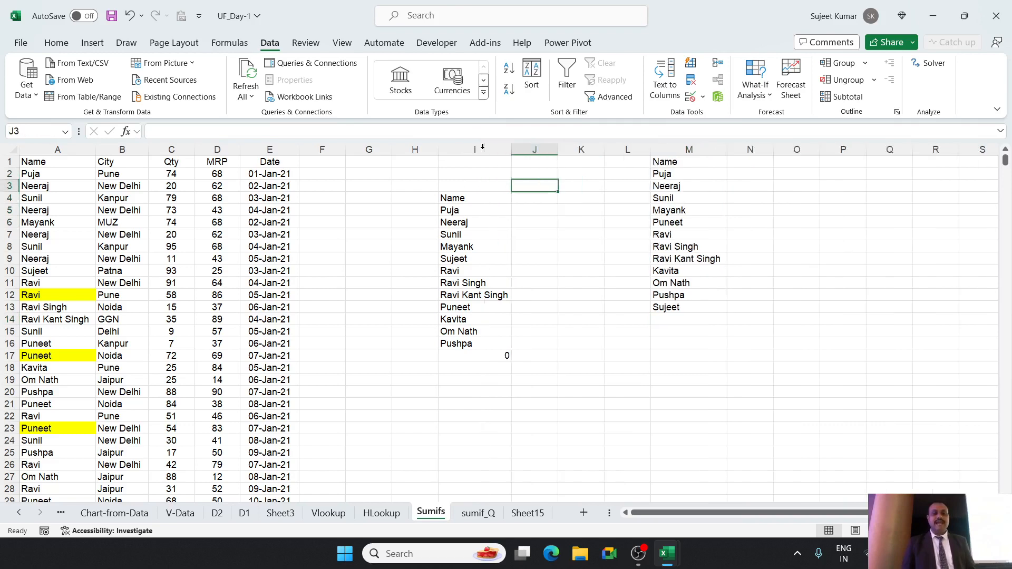
{"action": "left_click", "coordinate": [524, 196]}
{"action": "type", "text": "Qty"}
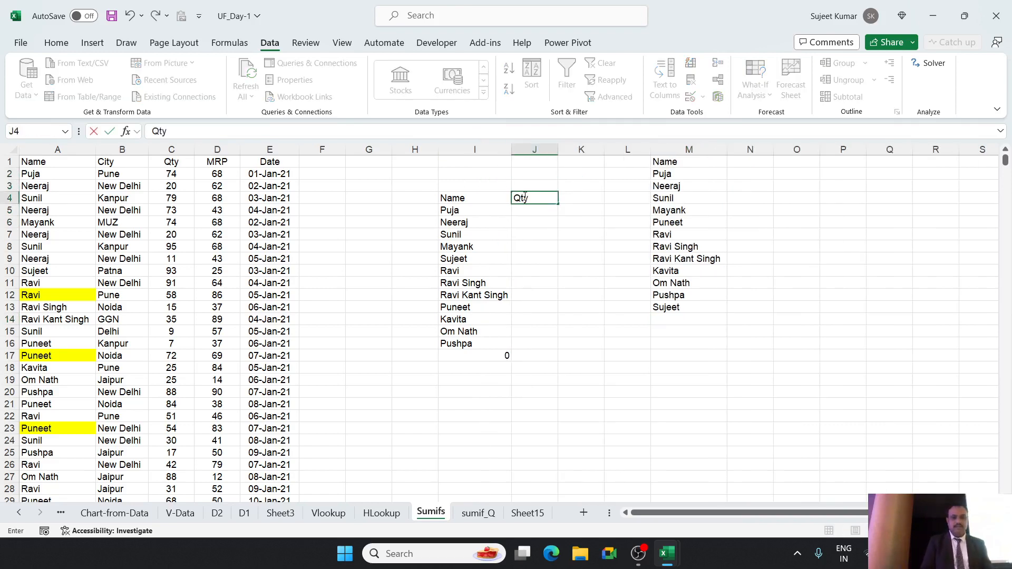
{"action": "key", "text": "Return"}
{"action": "left_click", "coordinate": [739, 165]}
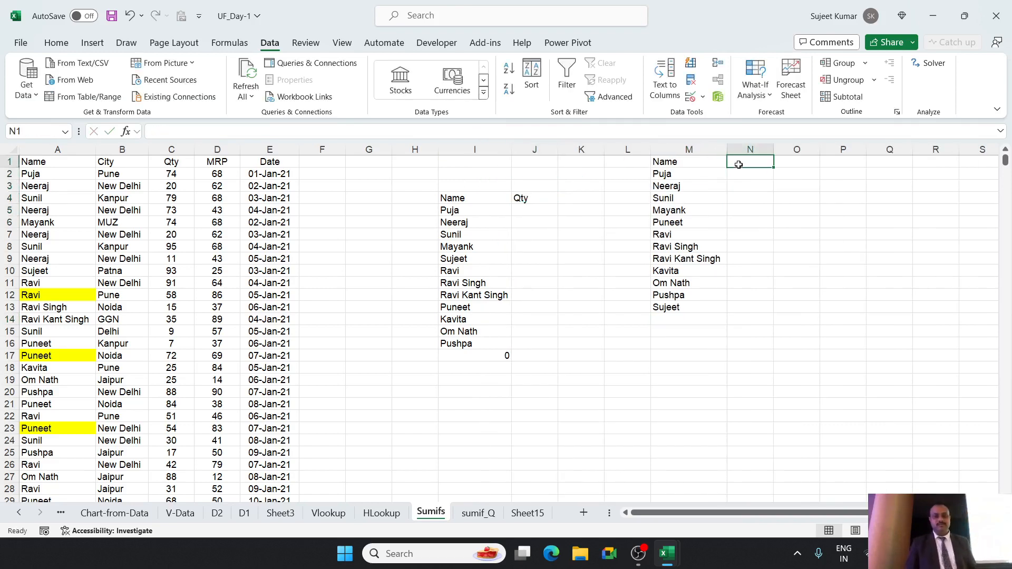
{"action": "type", "text": "Qty"}
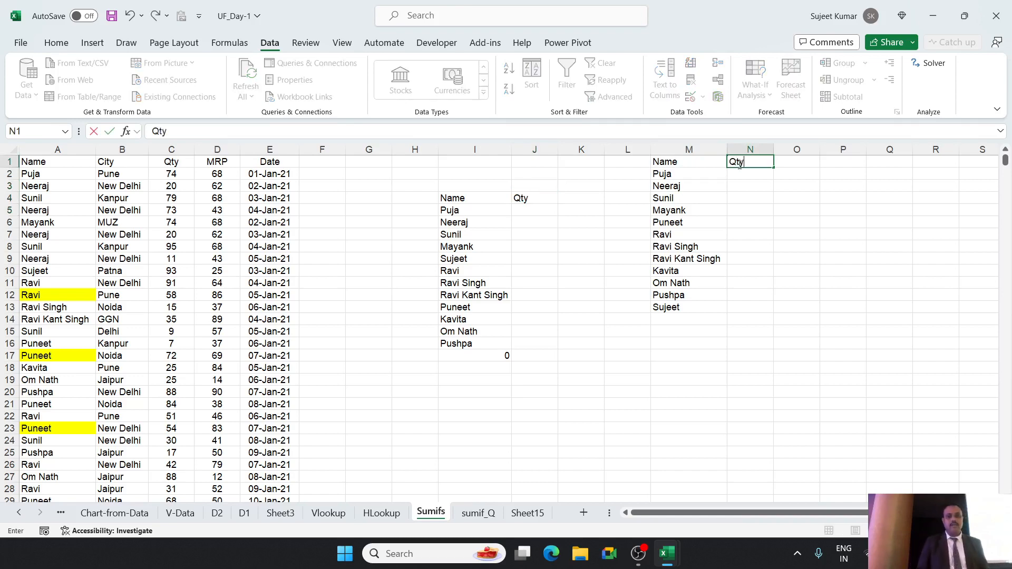
{"action": "key", "text": "Return"}
Total the whole Qty column in G2 with the formula =SUM(C:C), and clear the cell again.
{"action": "key", "text": "Left"}
{"action": "key", "text": "Left"}
{"action": "key", "text": "Left"}
{"action": "key", "text": "Left"}
{"action": "key", "text": "Down"}
{"action": "key", "text": "Down"}
{"action": "key", "text": "Down"}
{"action": "key", "text": "Down"}
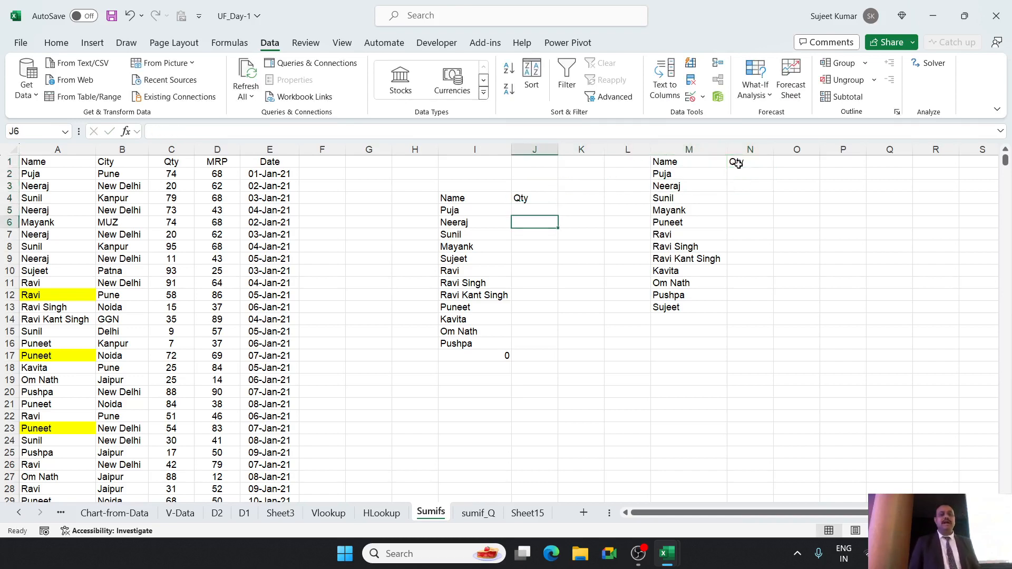
{"action": "key", "text": "Up"}
{"action": "key", "text": "Left"}
{"action": "key", "text": "Left"}
{"action": "key", "text": "Left"}
{"action": "key", "text": "Left"}
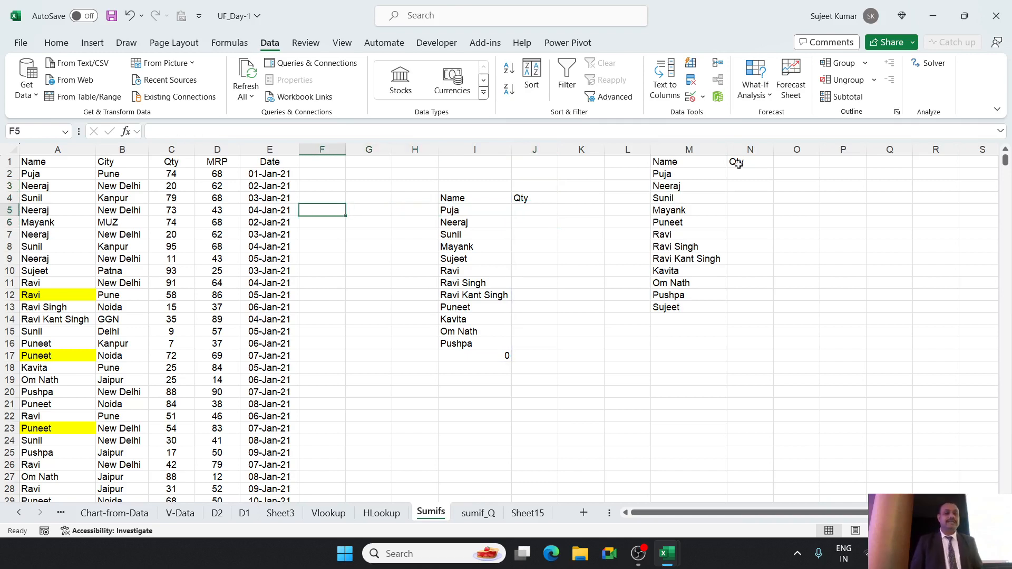
{"action": "key", "text": "Up"}
{"action": "key", "text": "Up"}
{"action": "key", "text": "Right"}
{"action": "key", "text": "Up"}
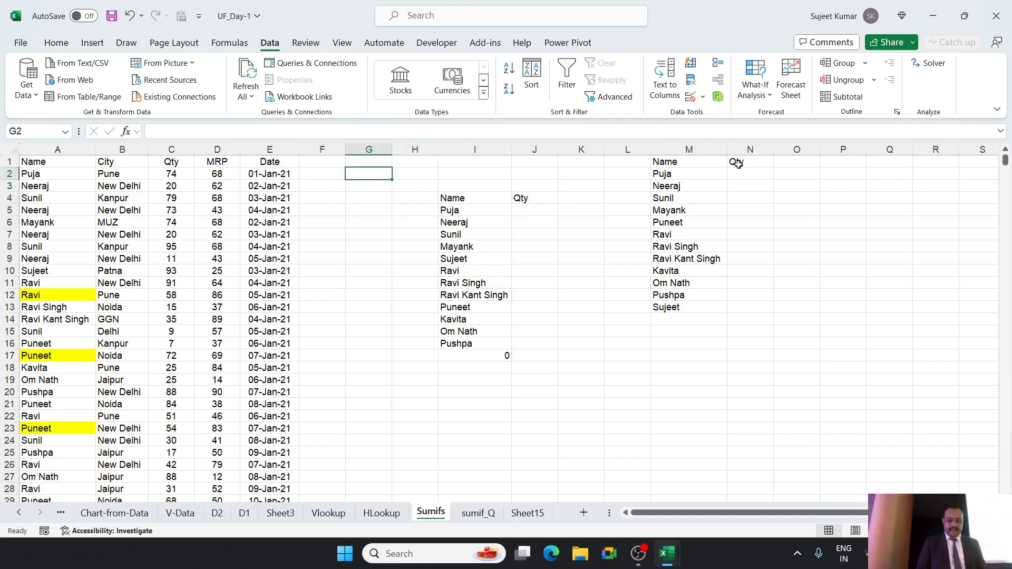
{"action": "type", "text": "=sum"}
{"action": "key", "text": "Tab"}
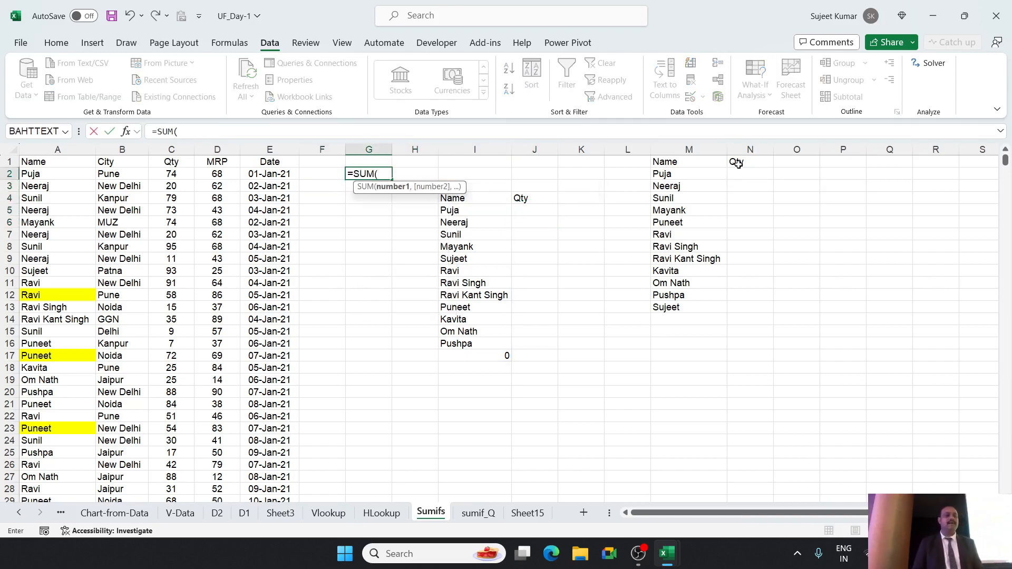
{"action": "key", "text": "Left"}
{"action": "key", "text": "Left"}
{"action": "key", "text": "Left"}
{"action": "key", "text": "Left"}
{"action": "key", "text": "ctrl+space"}
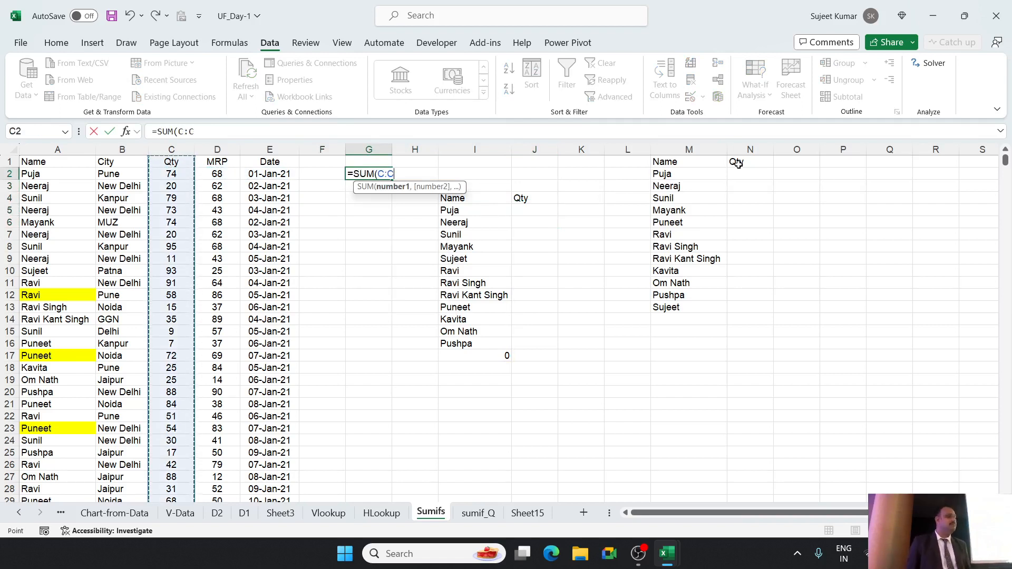
{"action": "key", "text": "Return"}
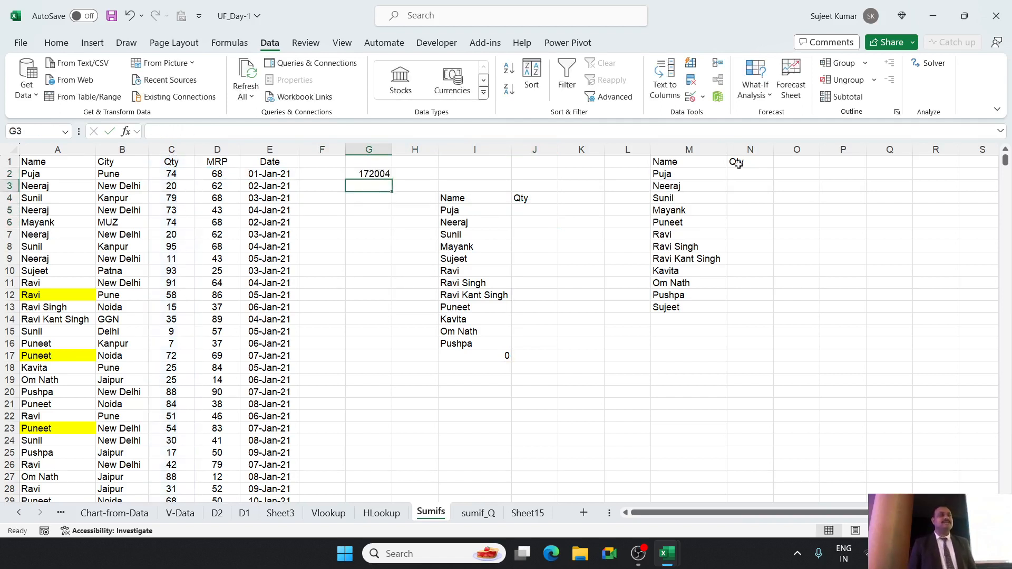
{"action": "key", "text": "Up"}
{"action": "key", "text": "Delete"}
Enter the formula =SUMIF(A:A,I5,C:C) in J5 to total the quantity for the first name in the UNIQUE list.
{"action": "key", "text": "Right"}
{"action": "key", "text": "Right"}
{"action": "key", "text": "Right"}
{"action": "key", "text": "Right"}
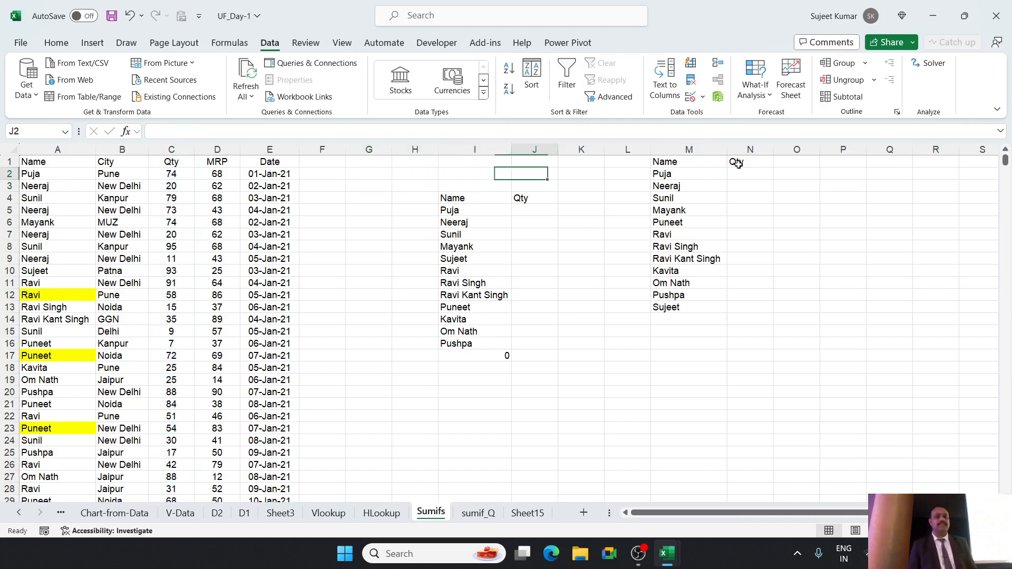
{"action": "key", "text": "Down"}
{"action": "key", "text": "Down"}
{"action": "key", "text": "Down"}
{"action": "key", "text": "Left"}
{"action": "key", "text": "Left"}
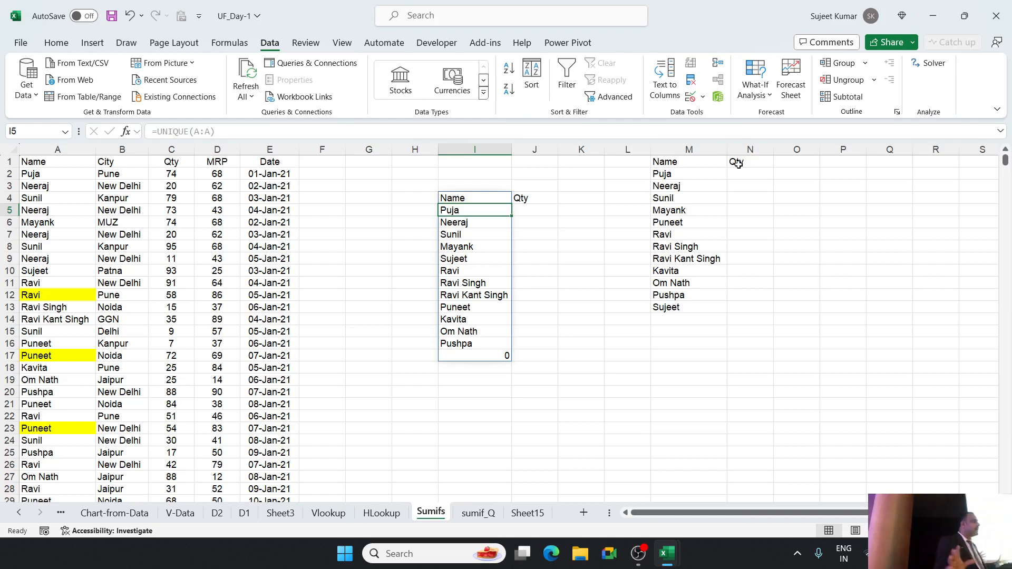
{"action": "key", "text": "Right"}
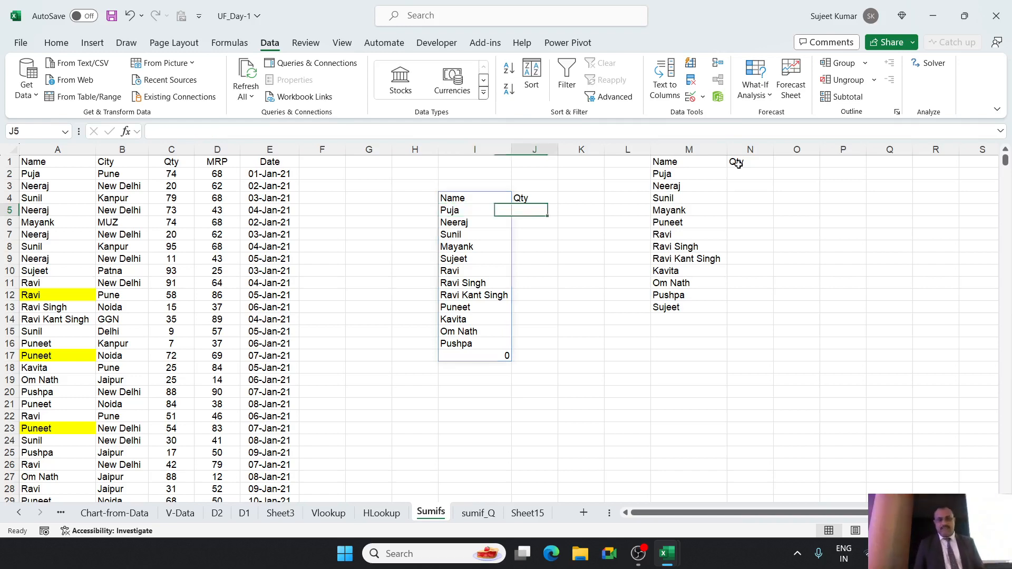
{"action": "type", "text": "=sum"}
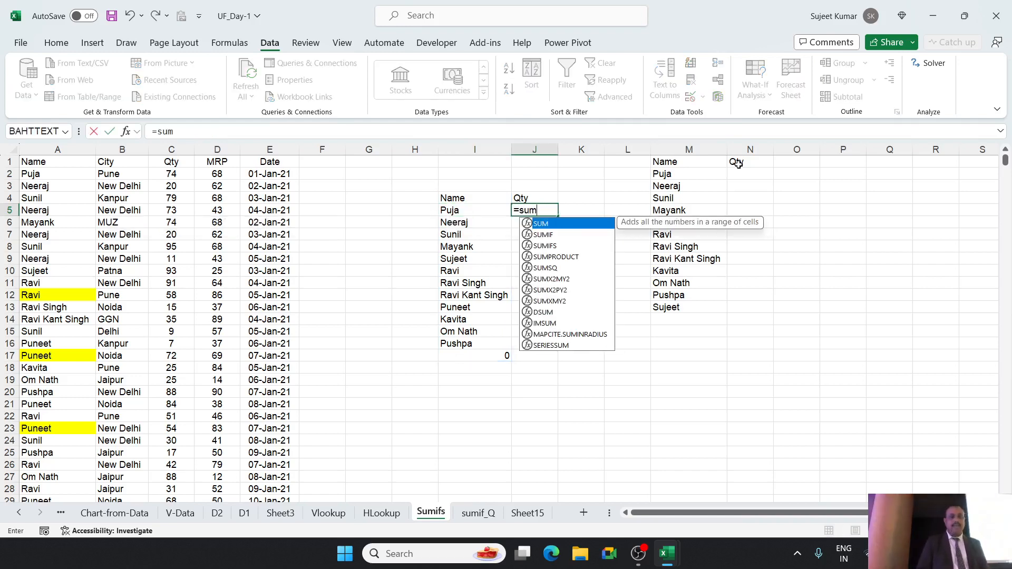
{"action": "key", "text": "Down"}
{"action": "key", "text": "Down"}
{"action": "key", "text": "Up"}
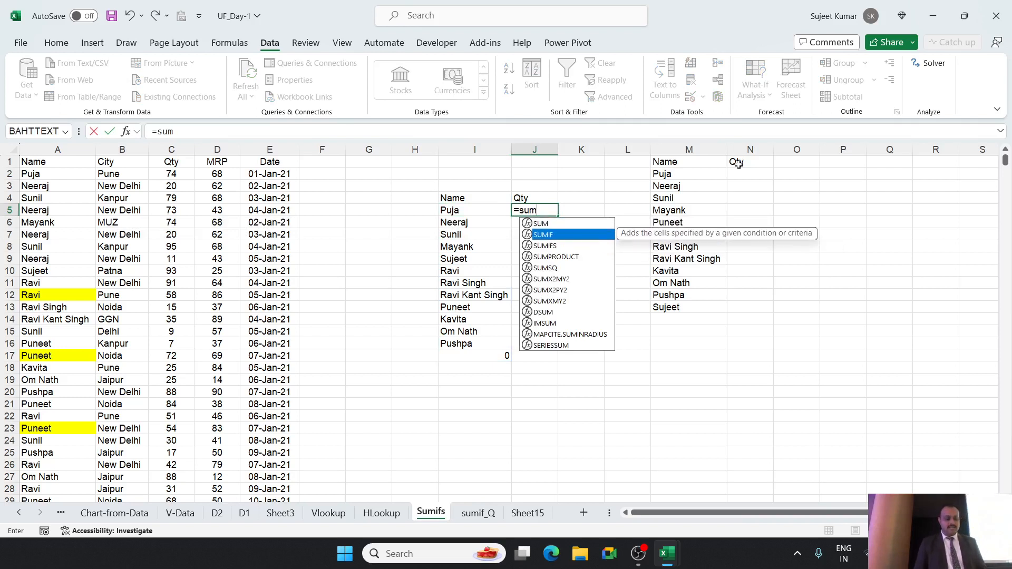
{"action": "key", "text": "Tab"}
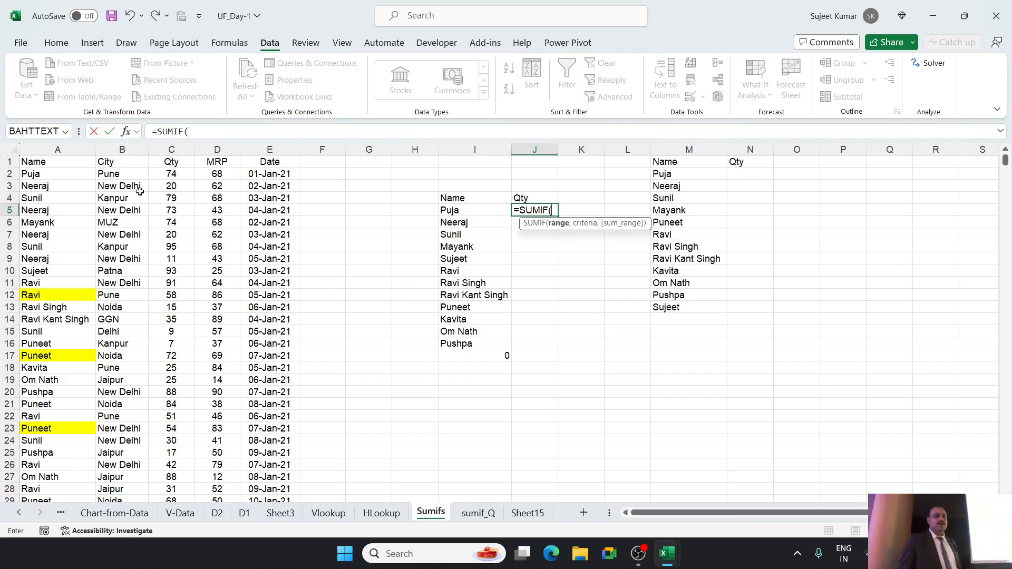
{"action": "left_click", "coordinate": [50, 148]}
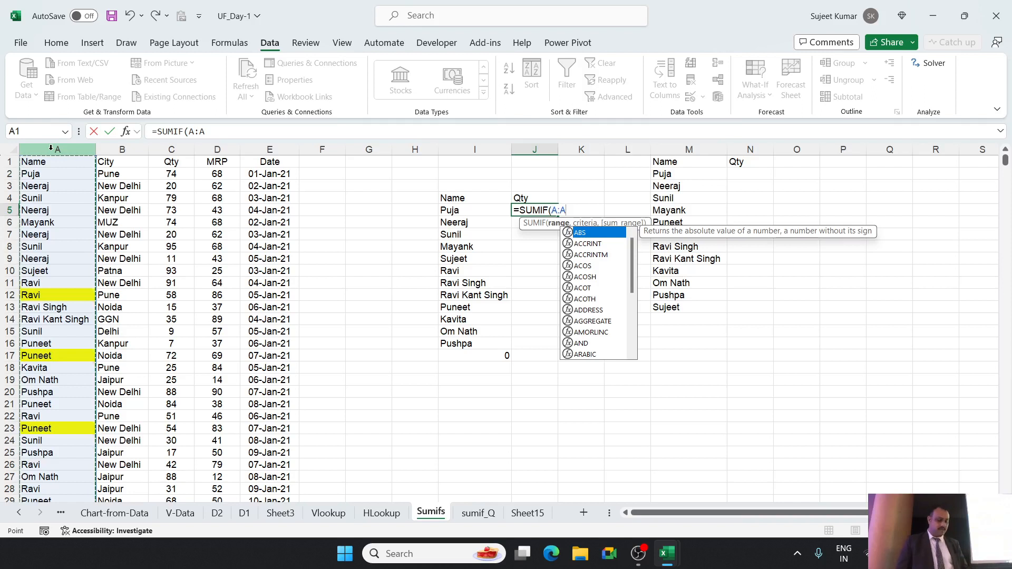
{"action": "type", "text": ","}
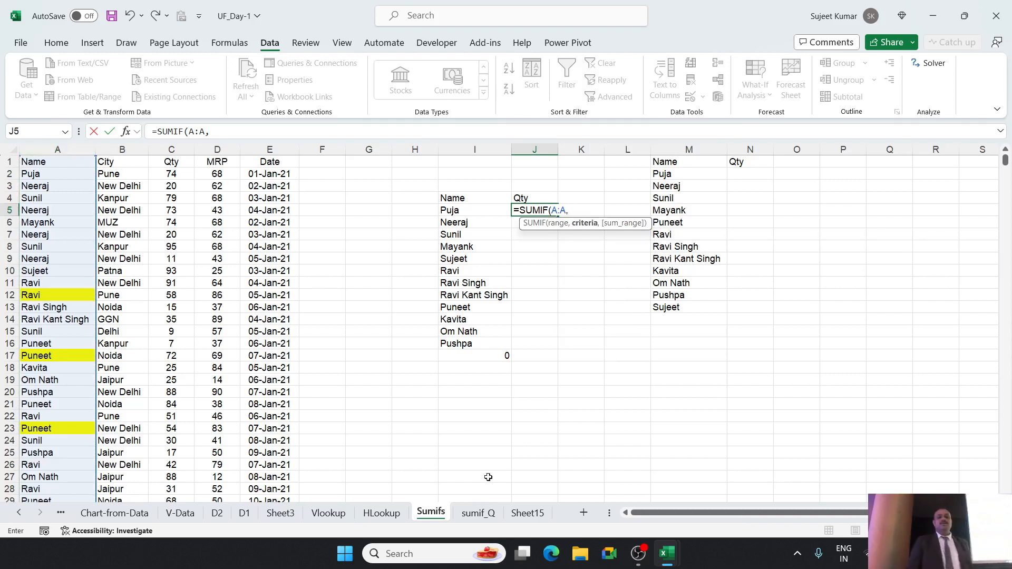
{"action": "left_click", "coordinate": [449, 213]}
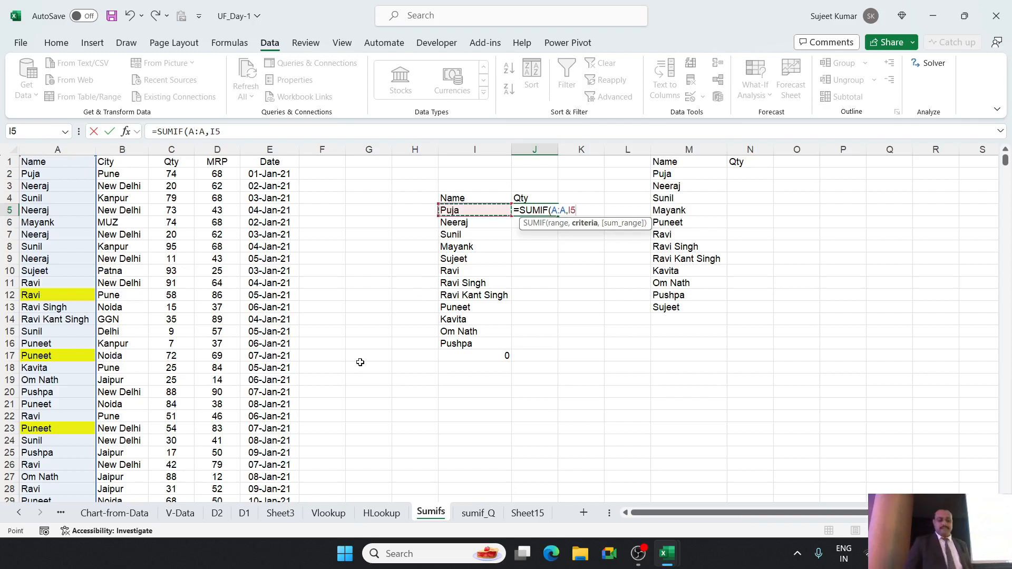
{"action": "type", "text": ","}
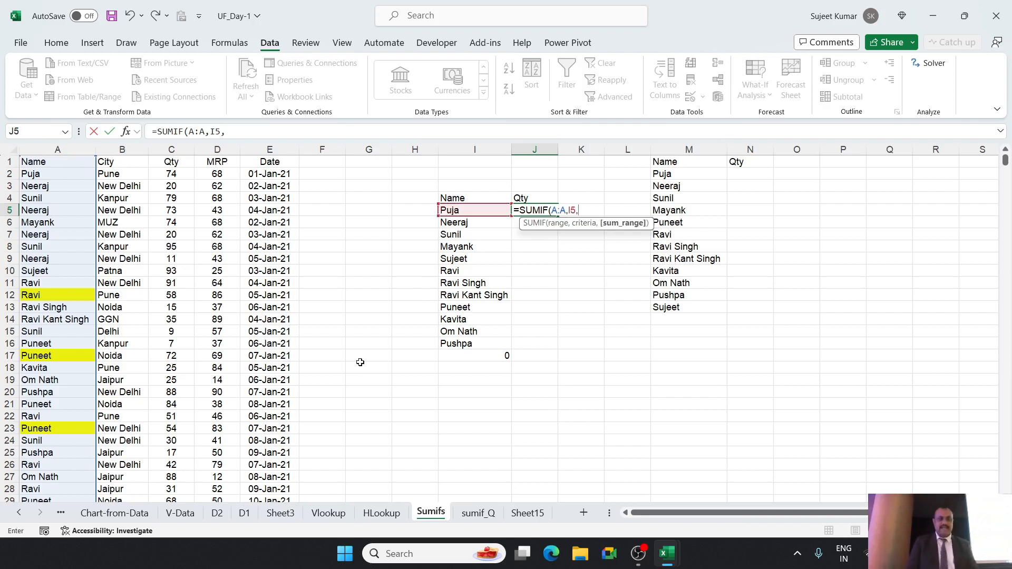
{"action": "left_click", "coordinate": [171, 150]}
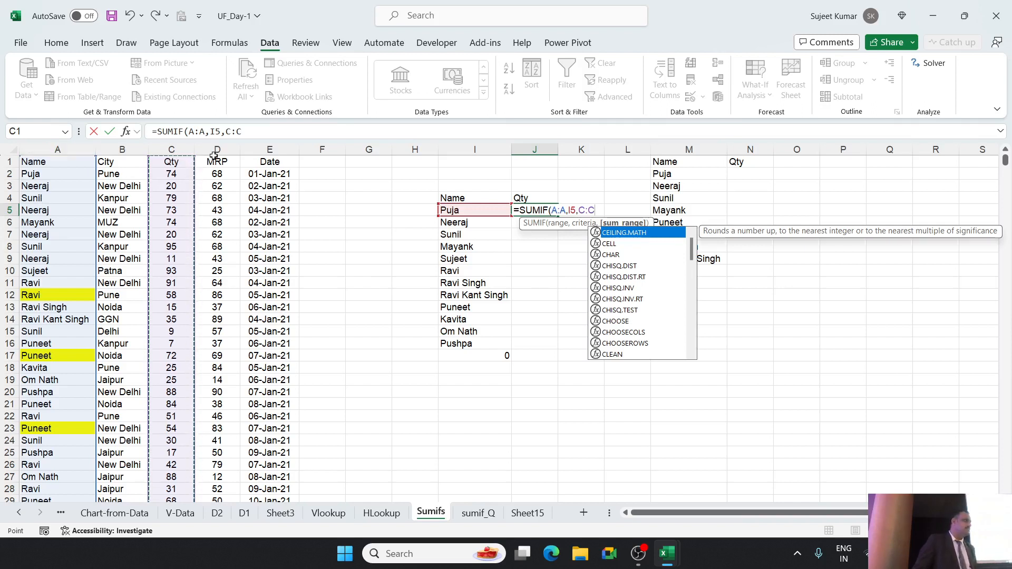
{"action": "key", "text": "Return"}
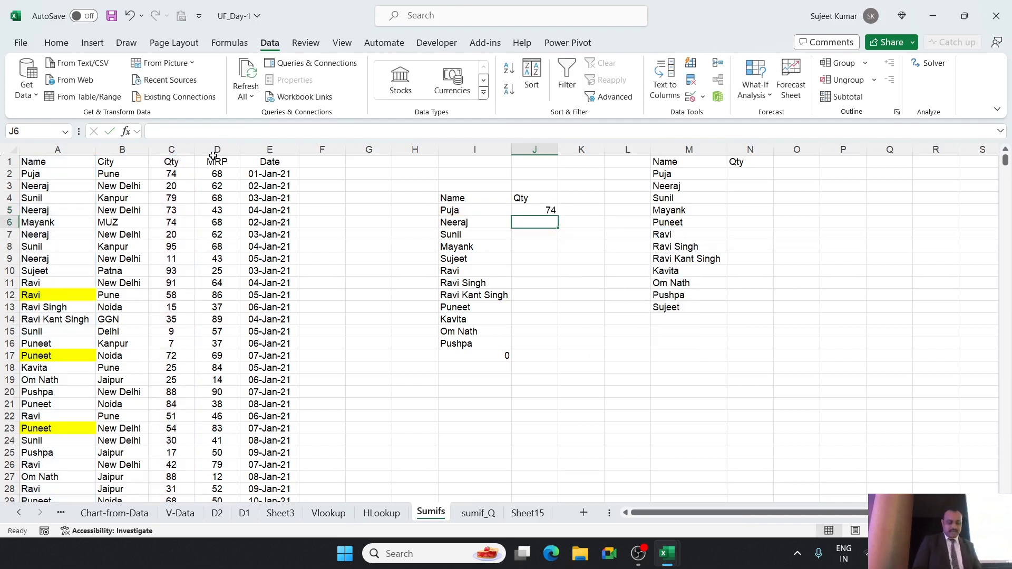
Enter the formula =SUMIF(A:A,I6,C:C) in J6 and fill it down through J16 for the remaining names.
{"action": "type", "text": "="}
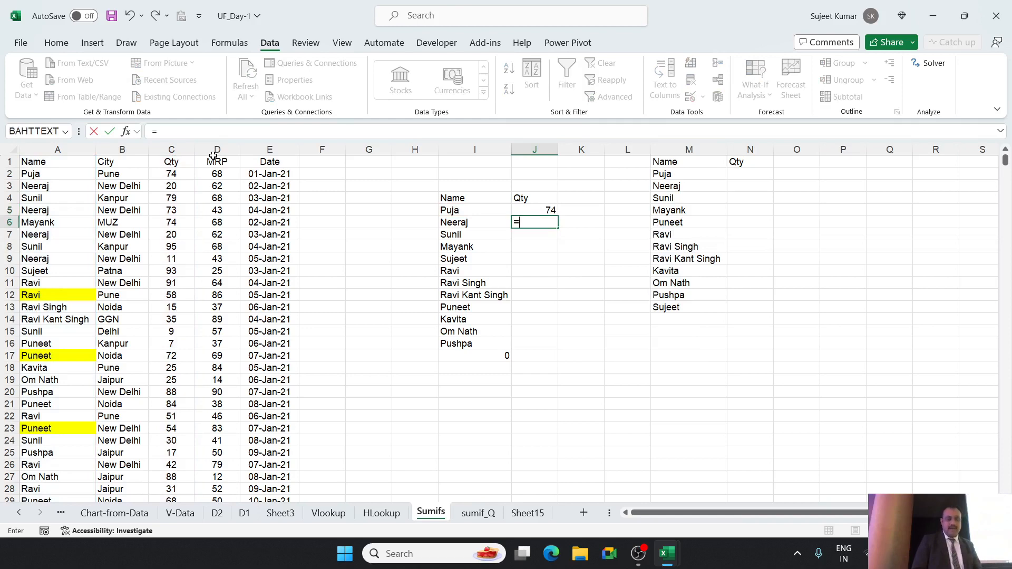
{"action": "type", "text": "sum"}
{"action": "key", "text": "Tab"}
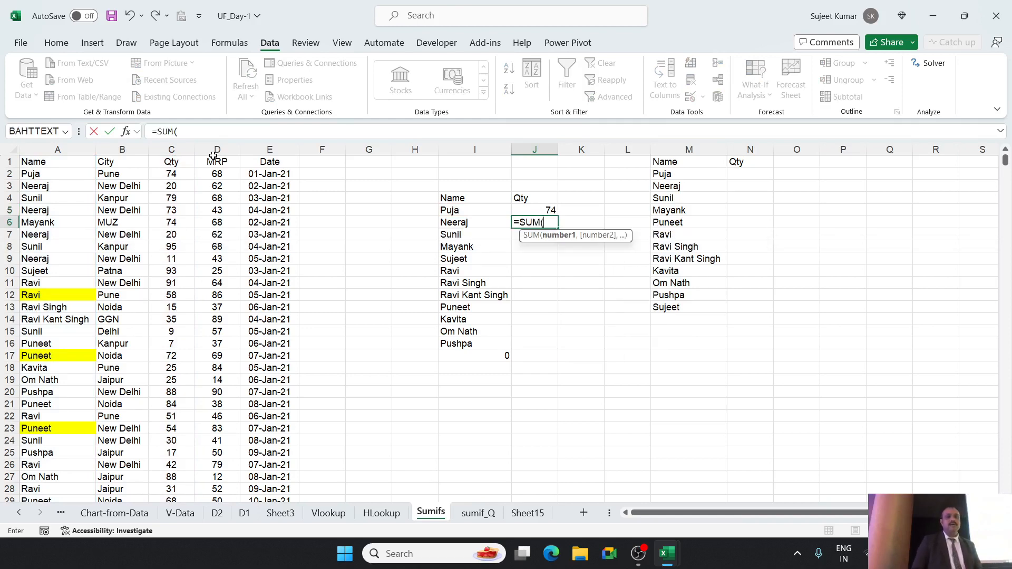
{"action": "key", "text": "BackSpace"}
{"action": "type", "text": "i"}
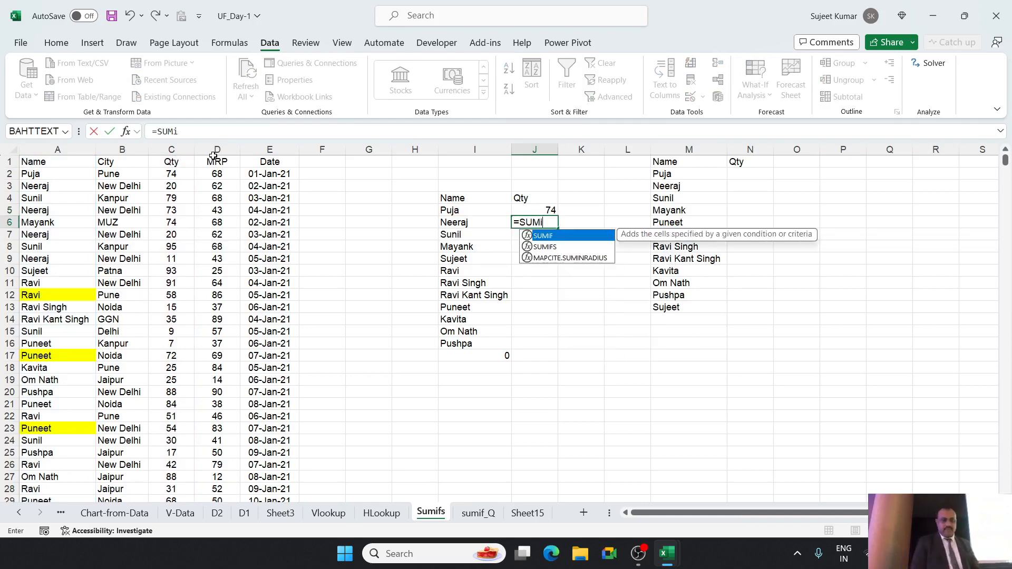
{"action": "key", "text": "Tab"}
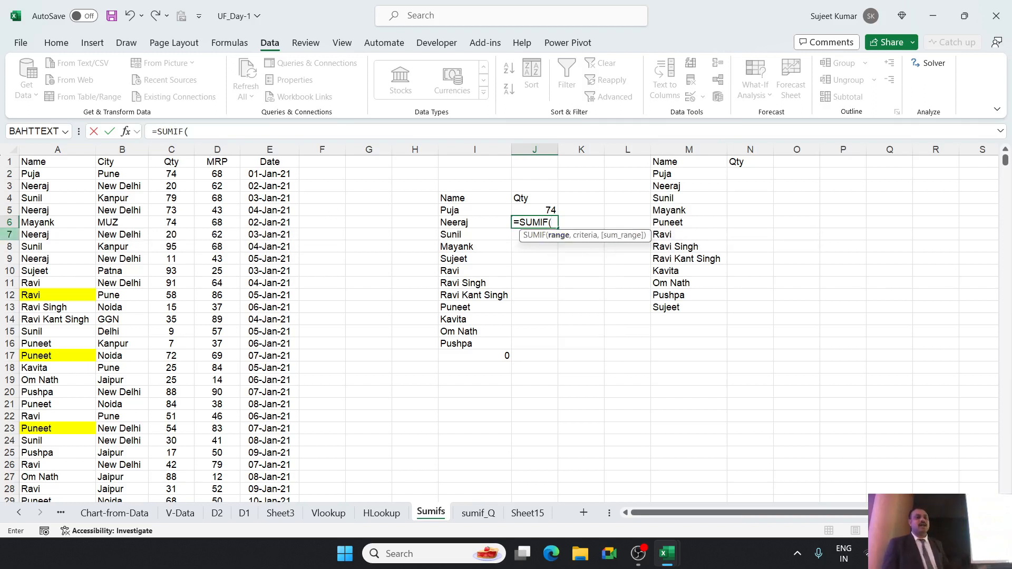
{"action": "left_click", "coordinate": [40, 148]}
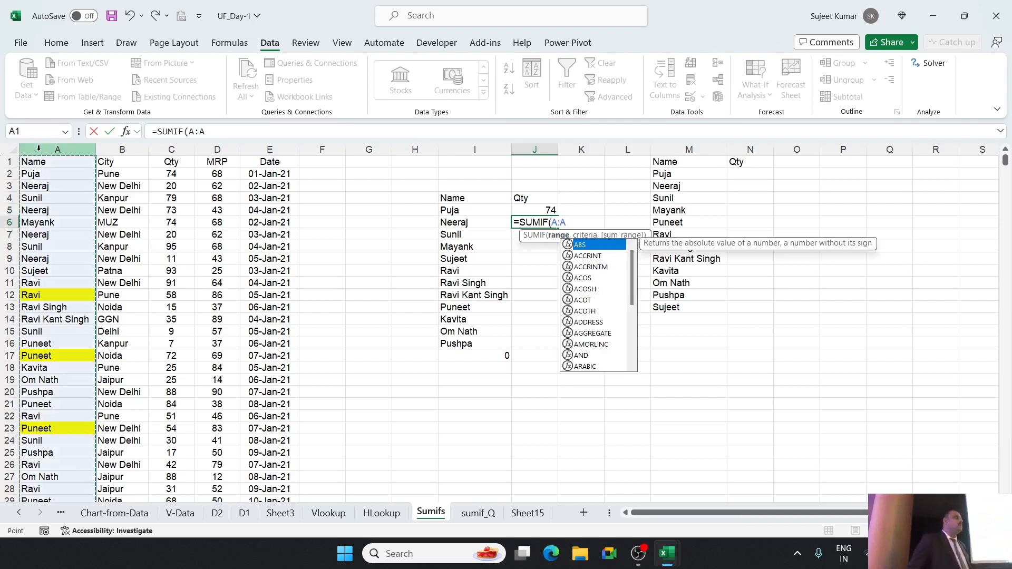
{"action": "type", "text": ","}
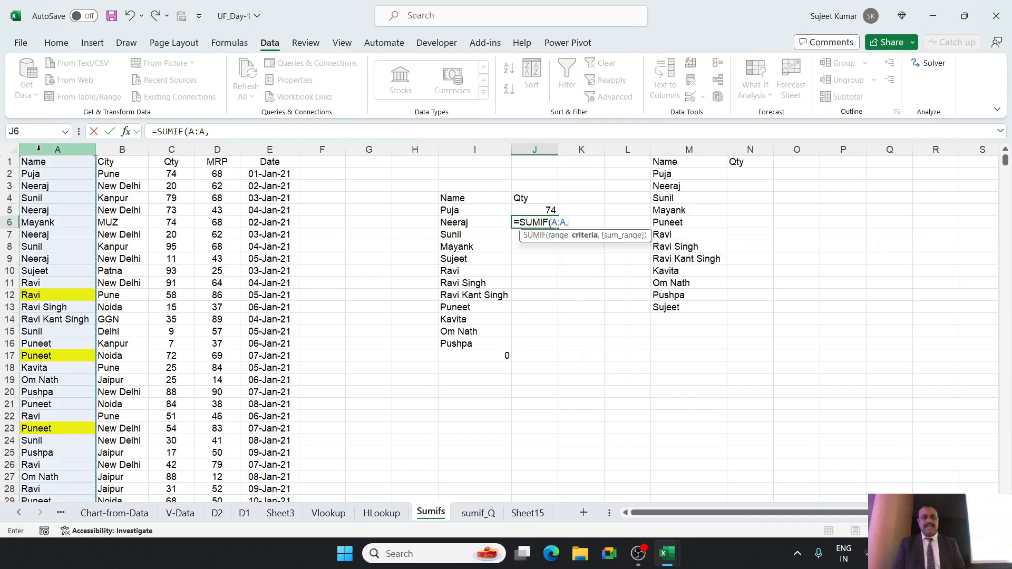
{"action": "left_click", "coordinate": [446, 222]}
{"action": "type", "text": ","}
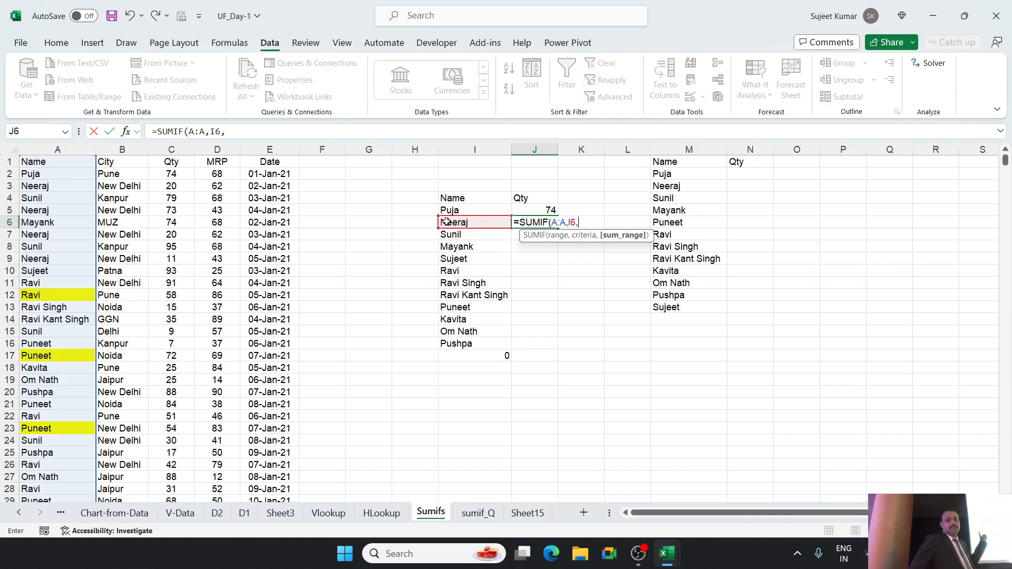
{"action": "left_click", "coordinate": [179, 150]}
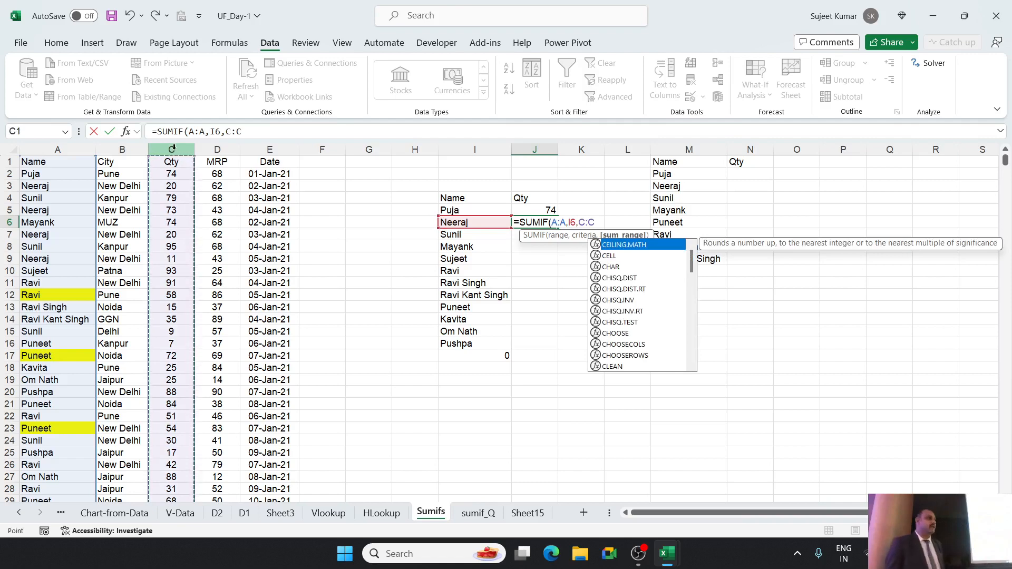
{"action": "key", "text": "Return"}
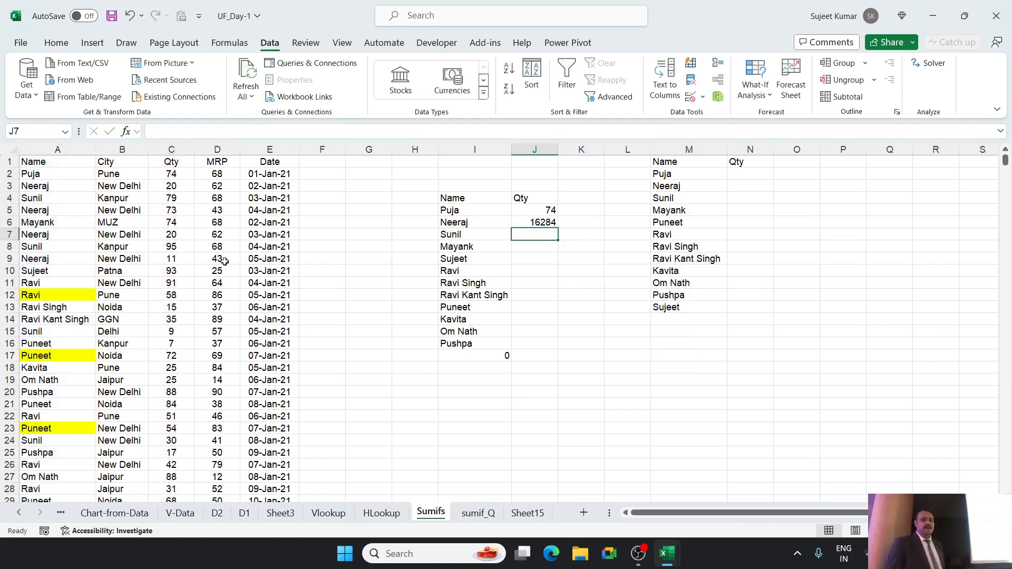
{"action": "left_click", "coordinate": [546, 223]}
{"action": "left_click_drag", "start_coordinate": [558, 227], "coordinate": [547, 351]}
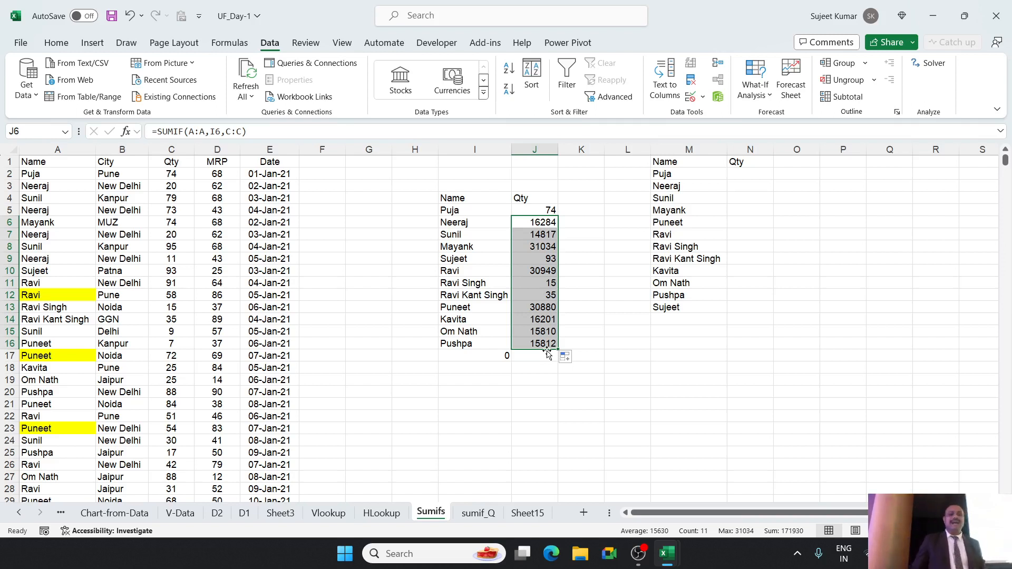
Enter the label Select City in cell H2.
{"action": "left_click", "coordinate": [104, 256]}
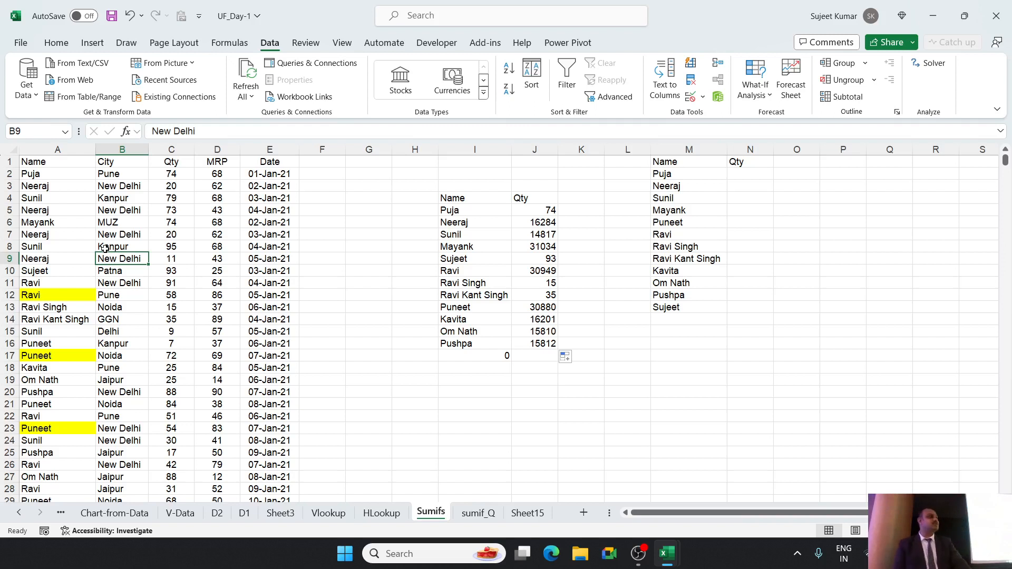
{"action": "left_click", "coordinate": [413, 173]}
{"action": "type", "text": "Select"}
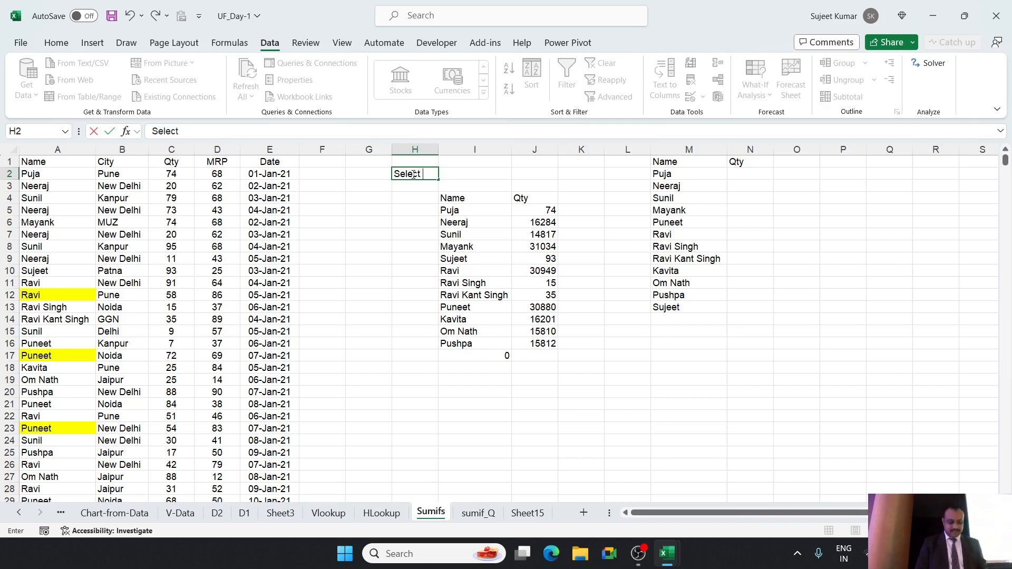
{"action": "type", "text": " City"}
{"action": "key", "text": "Tab"}
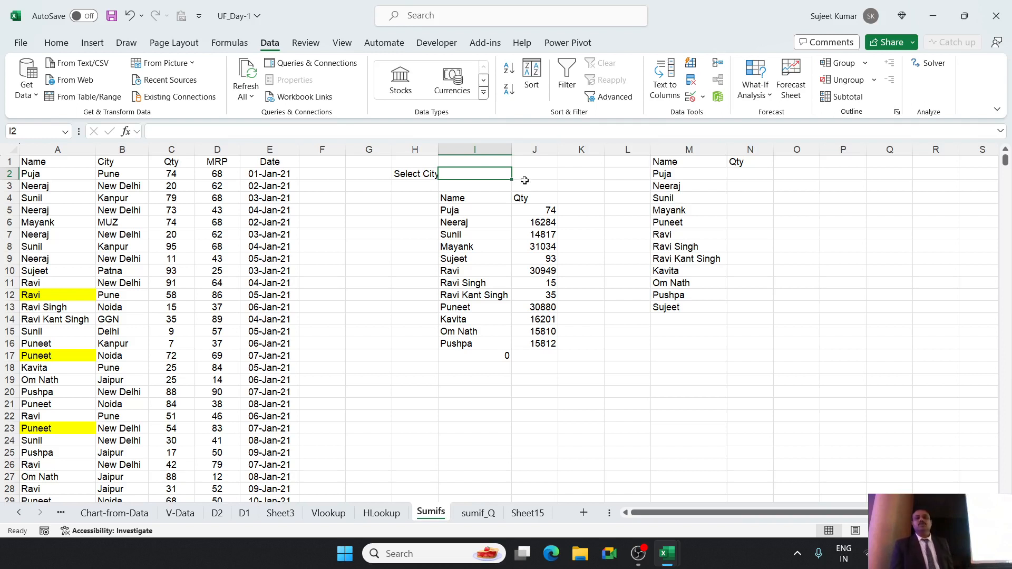
Insert two blank columns before column L, between the two name lists.
{"action": "left_click_drag", "start_coordinate": [477, 216], "coordinate": [554, 371]}
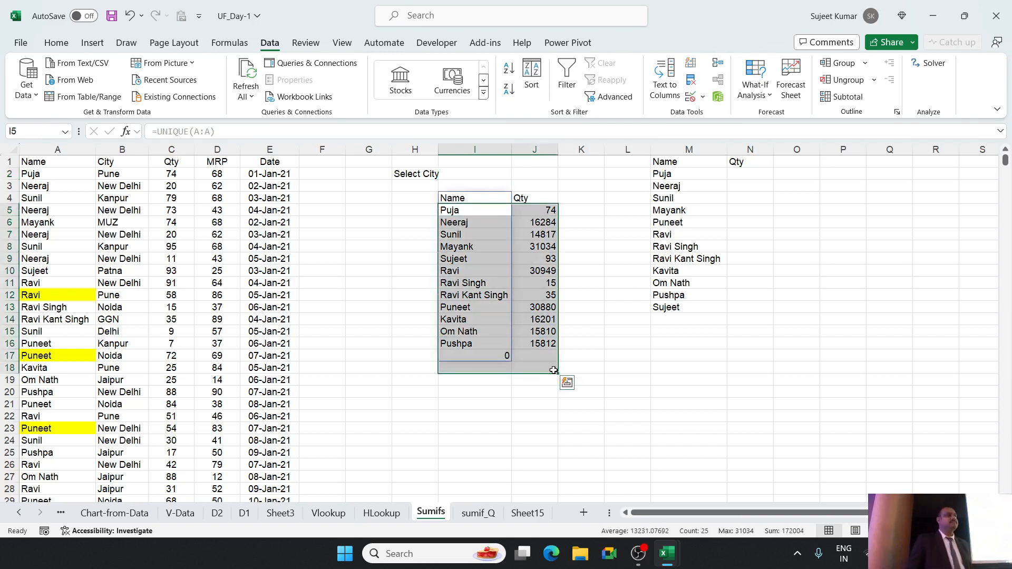
{"action": "left_click", "coordinate": [543, 211]}
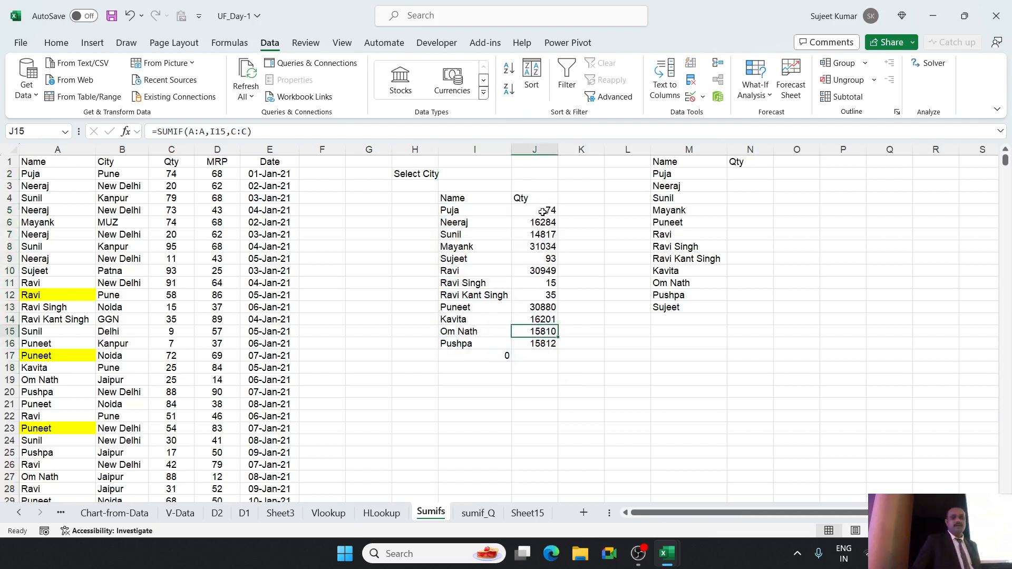
{"action": "left_click", "coordinate": [614, 149]}
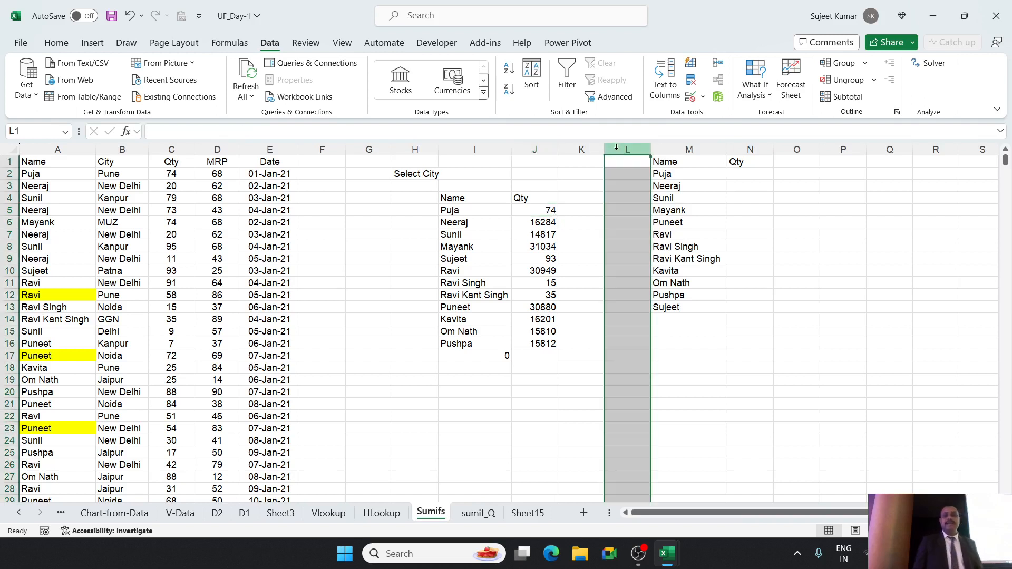
{"action": "key", "text": "ctrl+shift+equal"}
{"action": "key", "text": "ctrl+shift+equal"}
Move the SUMIF totals from J5:J16 to L5:L16, leaving the Qty cells beside the UNIQUE names empty.
{"action": "left_click_drag", "start_coordinate": [535, 211], "coordinate": [540, 338]}
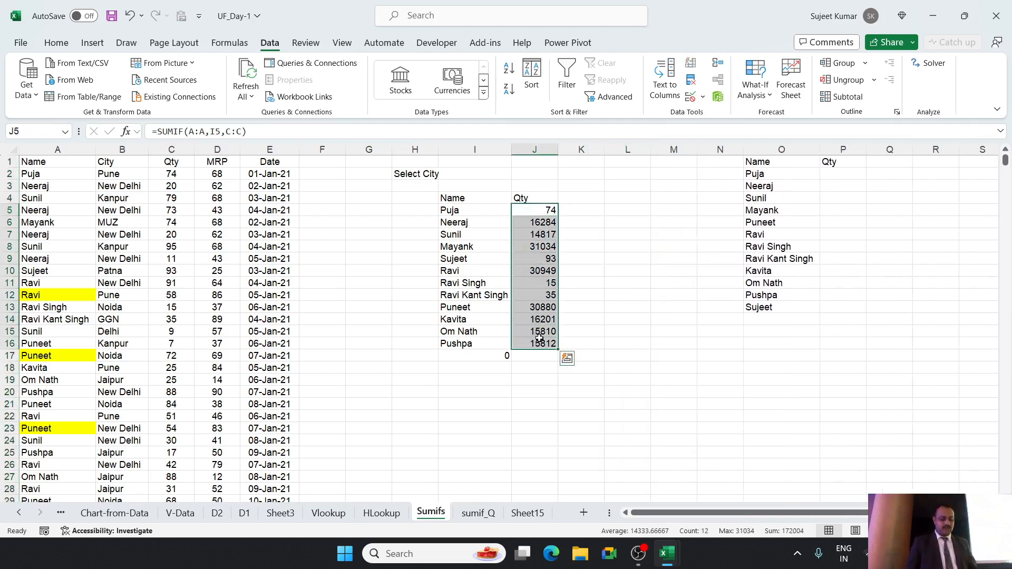
{"action": "key", "text": "ctrl+c"}
{"action": "left_click", "coordinate": [630, 213]}
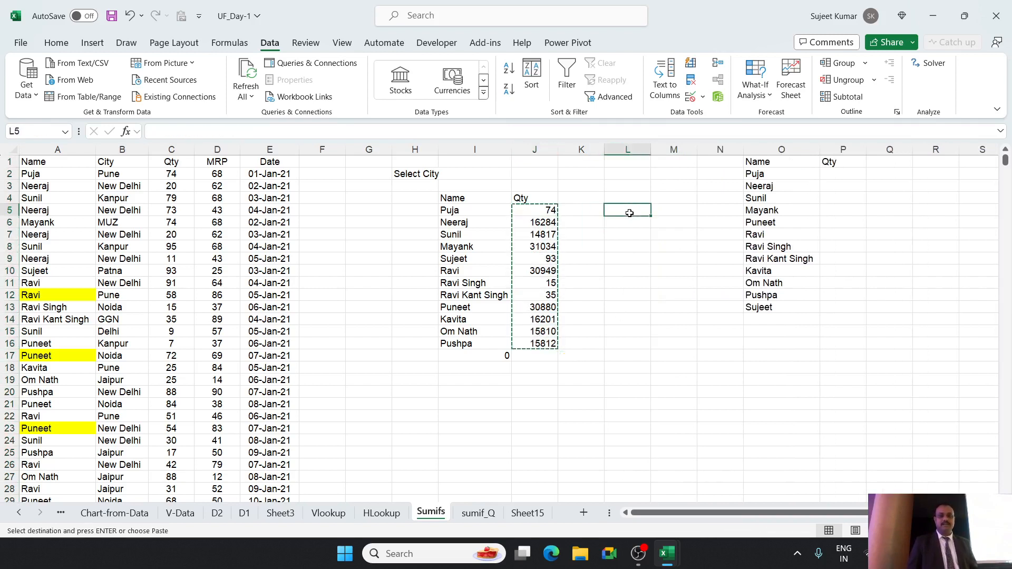
{"action": "key", "text": "ctrl+v"}
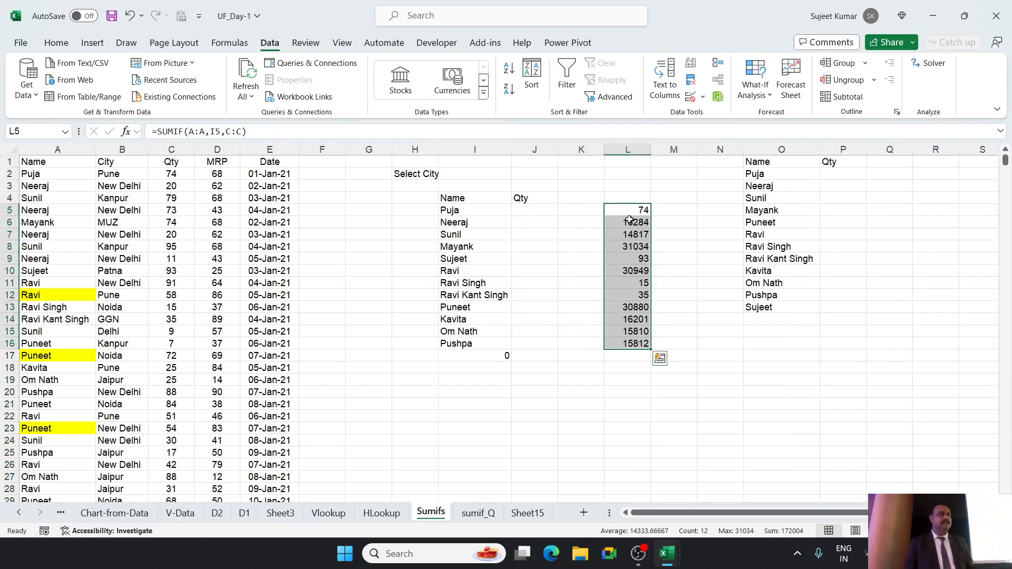
Autofit the width of column H to the Select City label.
{"action": "left_click", "coordinate": [506, 213]}
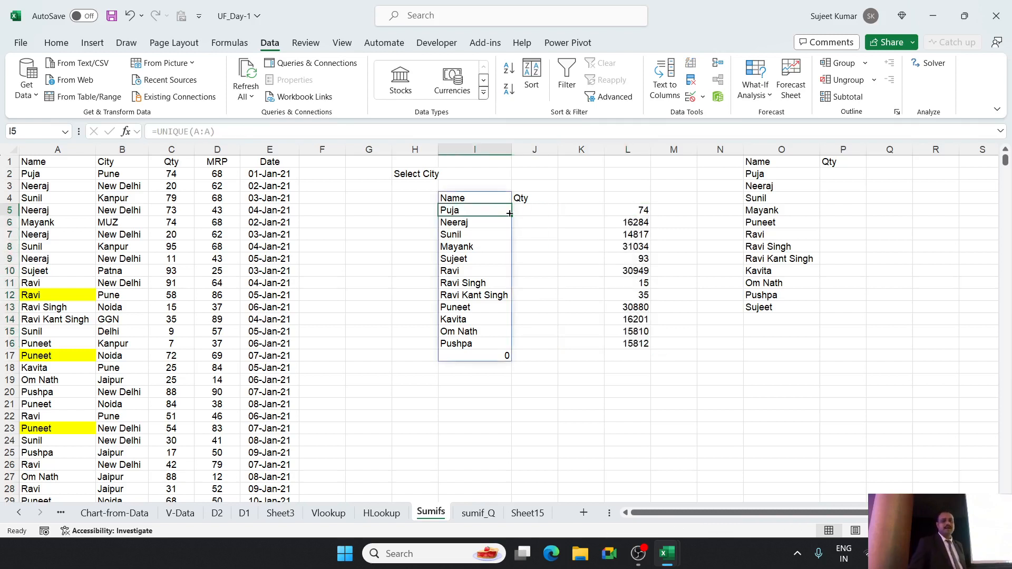
{"action": "left_click", "coordinate": [523, 207]}
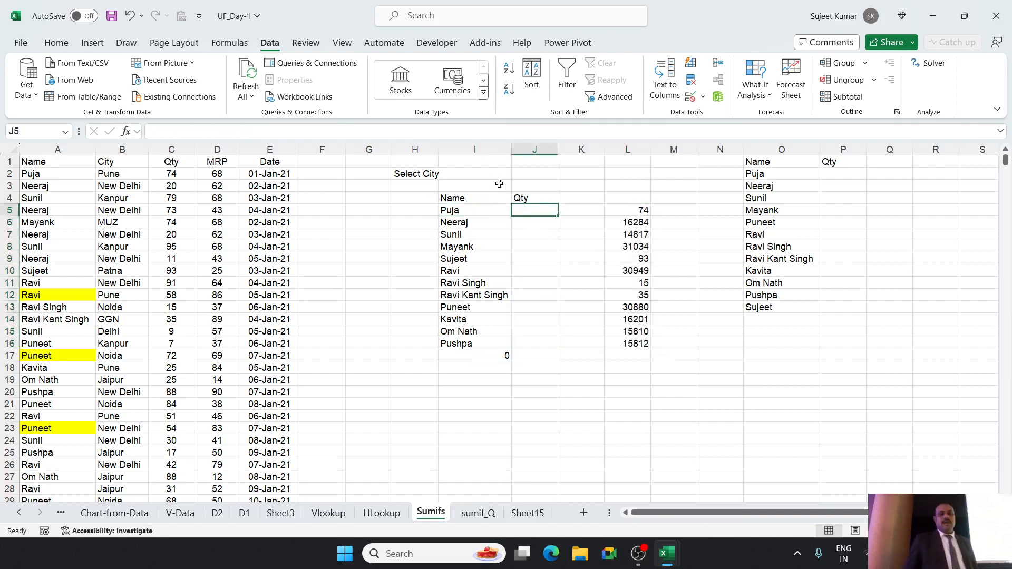
{"action": "left_click", "coordinate": [473, 172]}
{"action": "double_click", "coordinate": [438, 149]}
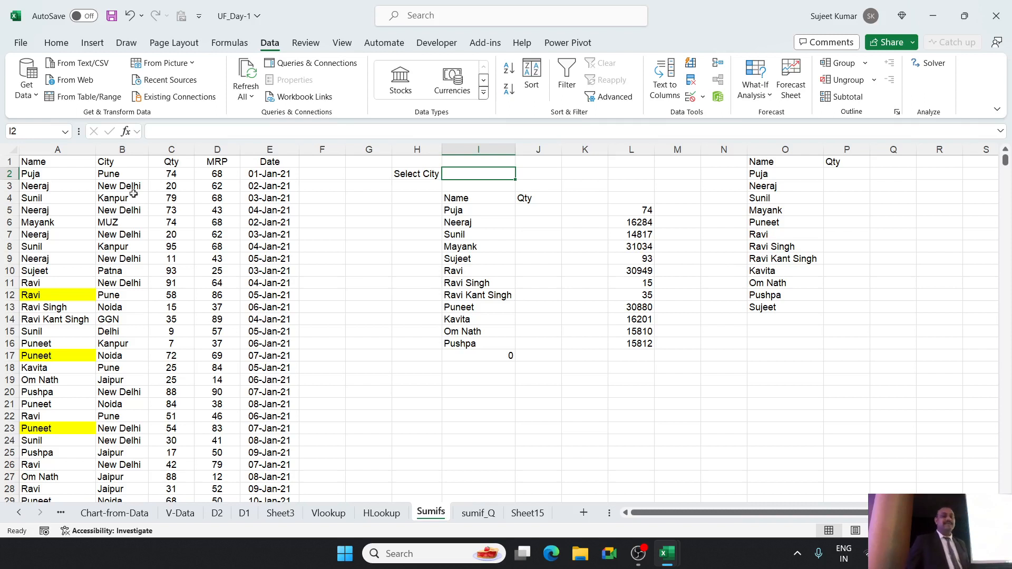
Copy the City column B to column R and remove the duplicates from the copy.
{"action": "left_click", "coordinate": [133, 148]}
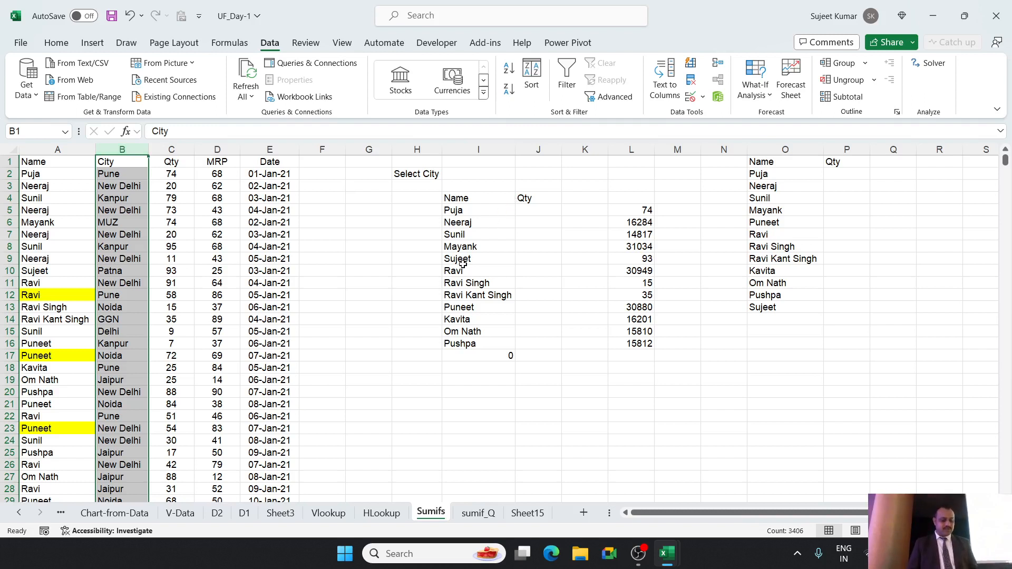
{"action": "key", "text": "ctrl+c"}
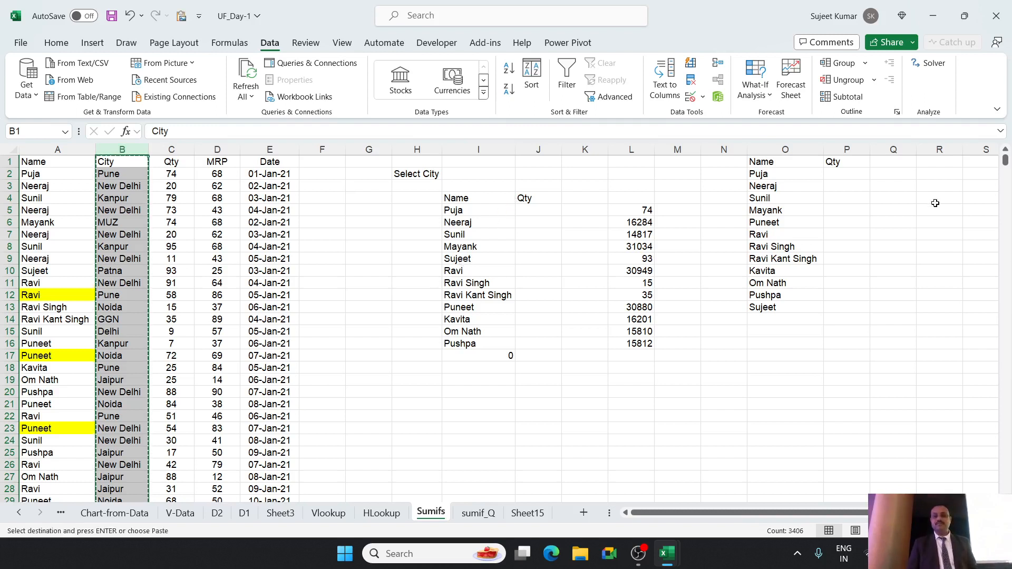
{"action": "left_click", "coordinate": [934, 163]}
{"action": "key", "text": "ctrl+v"}
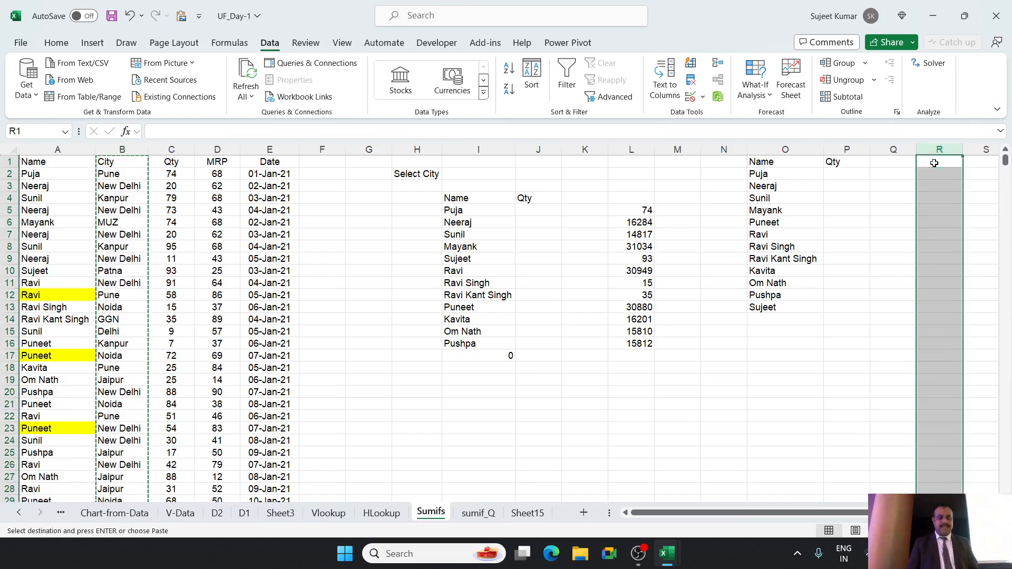
{"action": "left_click", "coordinate": [691, 81]}
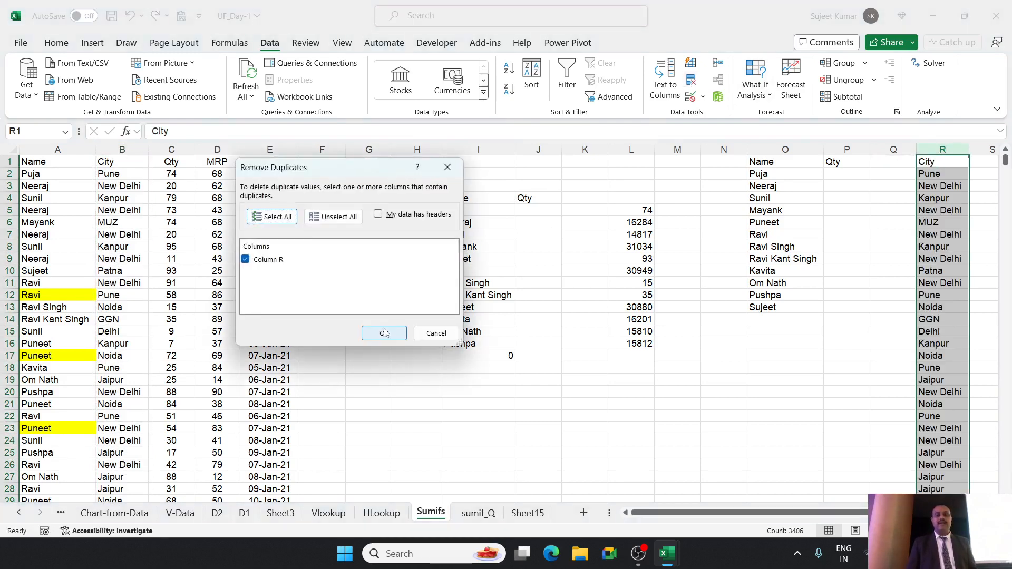
{"action": "left_click", "coordinate": [379, 327]}
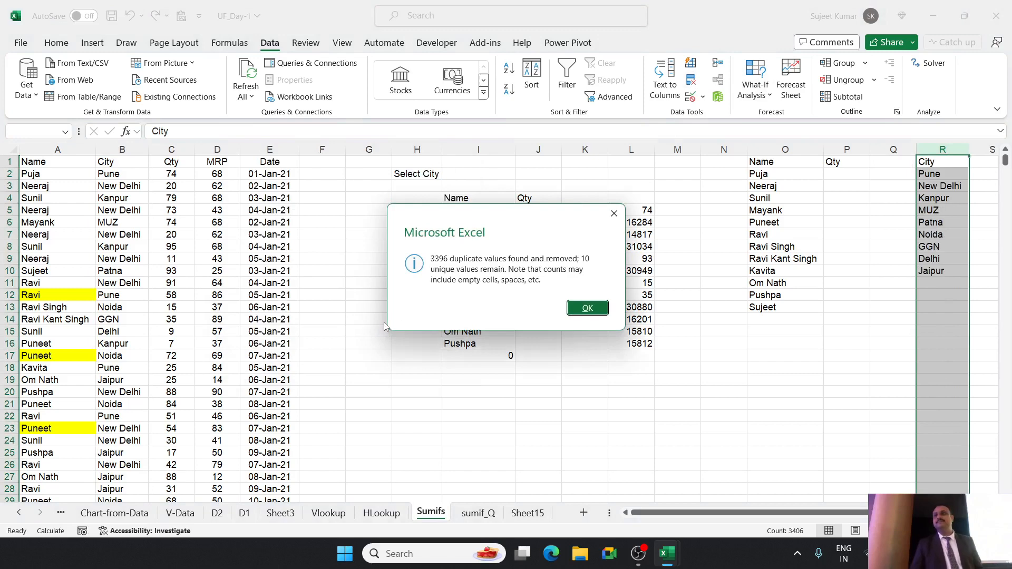
{"action": "left_click", "coordinate": [584, 309]}
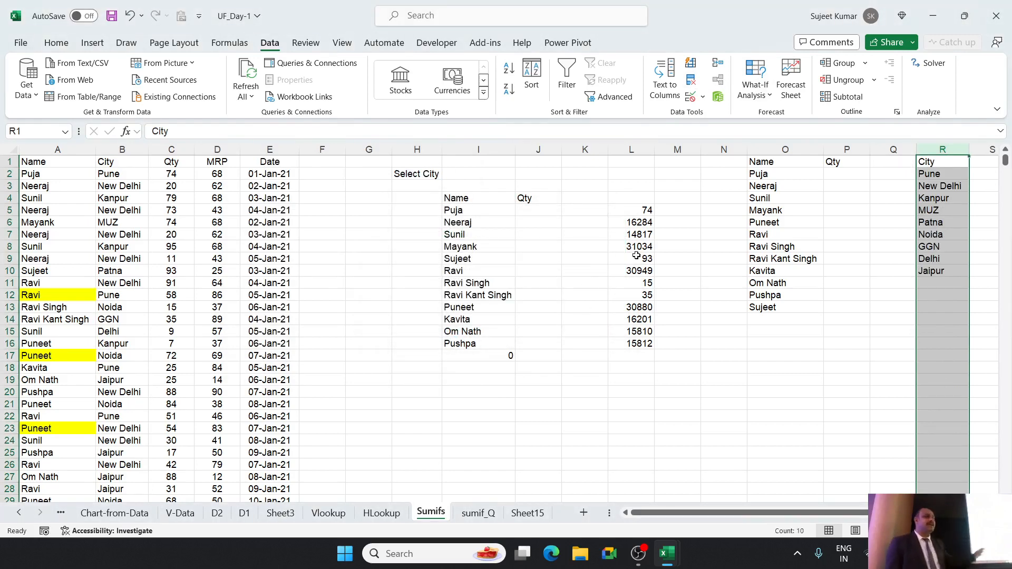
{"action": "left_click", "coordinate": [947, 271]}
{"action": "left_click_drag", "start_coordinate": [947, 271], "coordinate": [935, 183]}
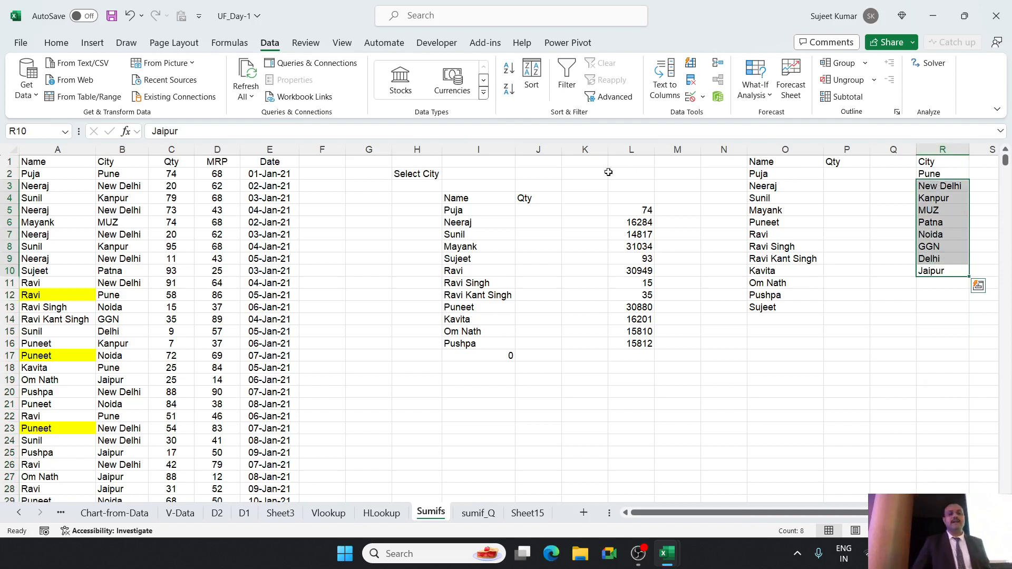
{"action": "left_click", "coordinate": [475, 174]}
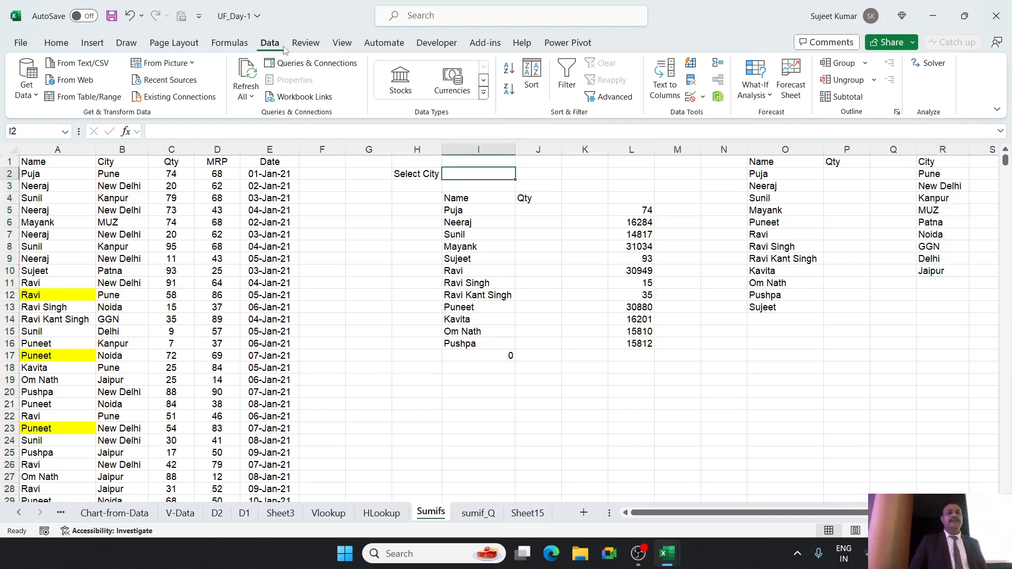
{"action": "left_click", "coordinate": [695, 97]}
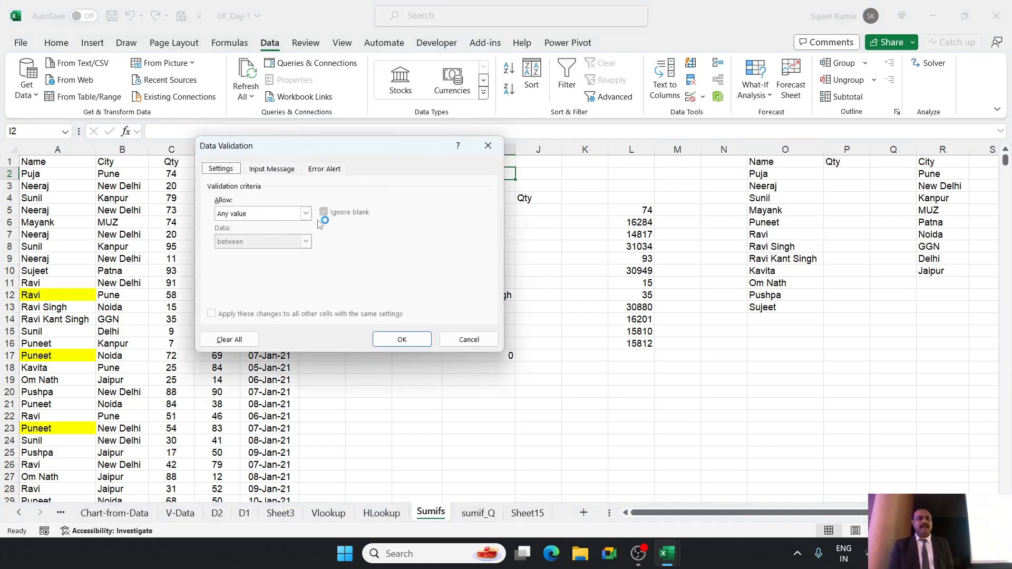
{"action": "left_click", "coordinate": [306, 214]}
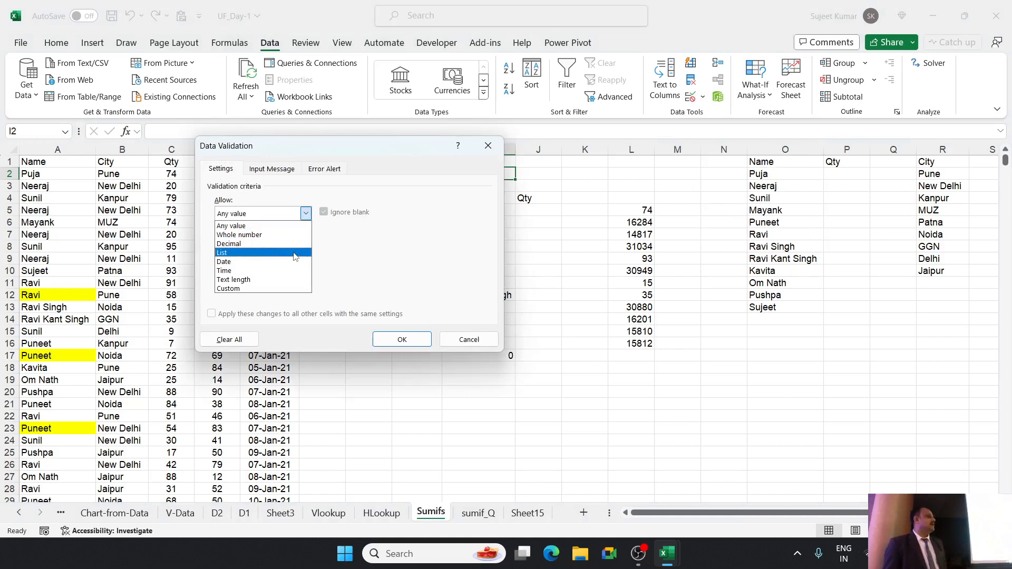
{"action": "left_click", "coordinate": [310, 146]}
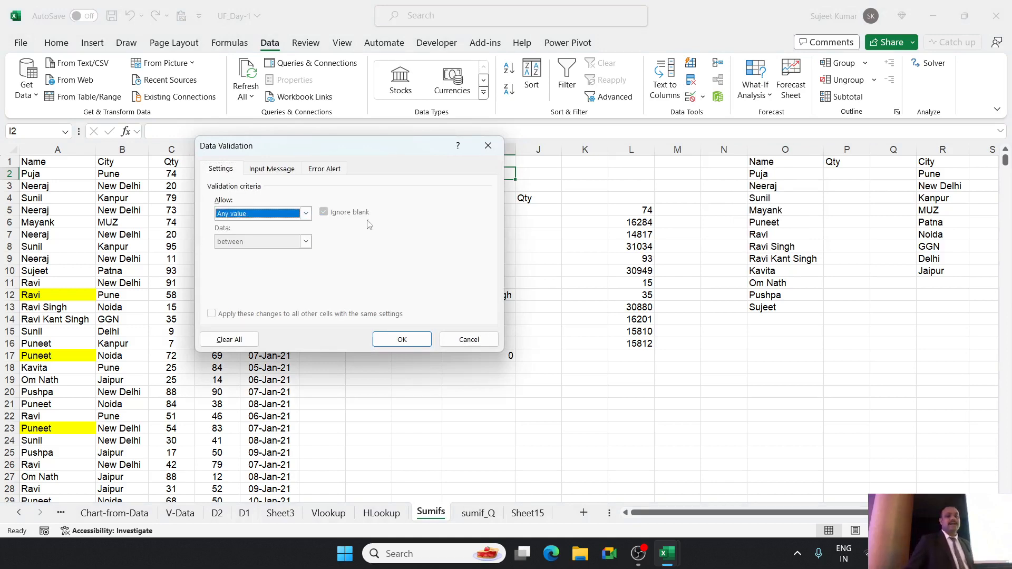
{"action": "left_click_drag", "start_coordinate": [377, 150], "coordinate": [475, 277]}
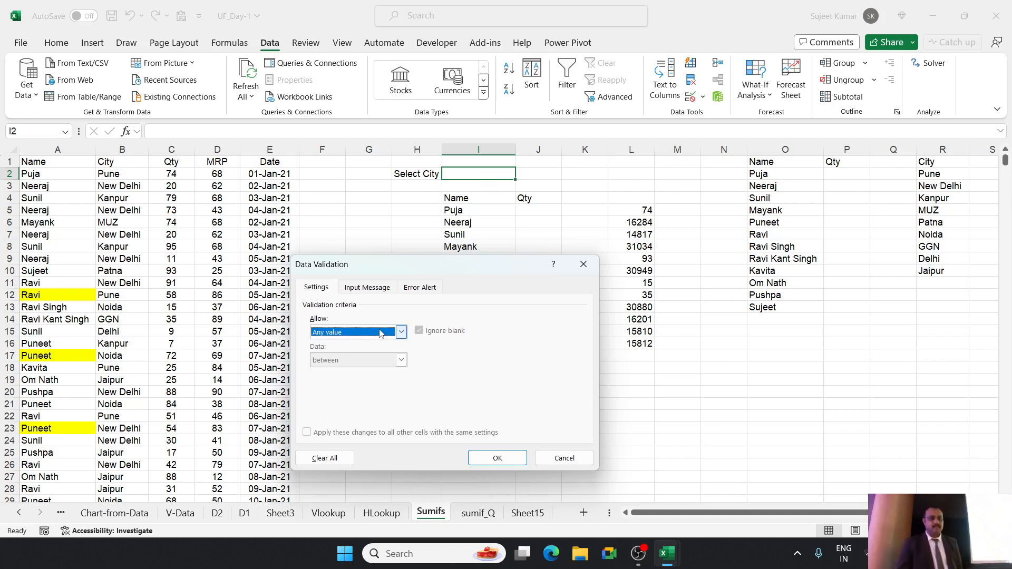
{"action": "left_click", "coordinate": [401, 332]}
{"action": "left_click", "coordinate": [401, 331]}
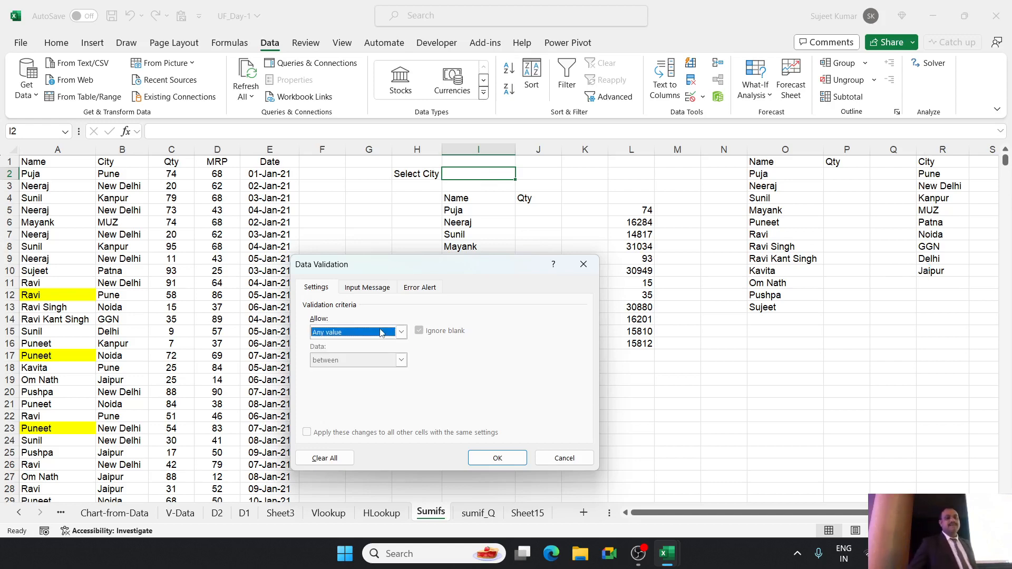
{"action": "left_click", "coordinate": [584, 264]}
{"action": "left_click", "coordinate": [426, 176]}
{"action": "left_click", "coordinate": [469, 174]}
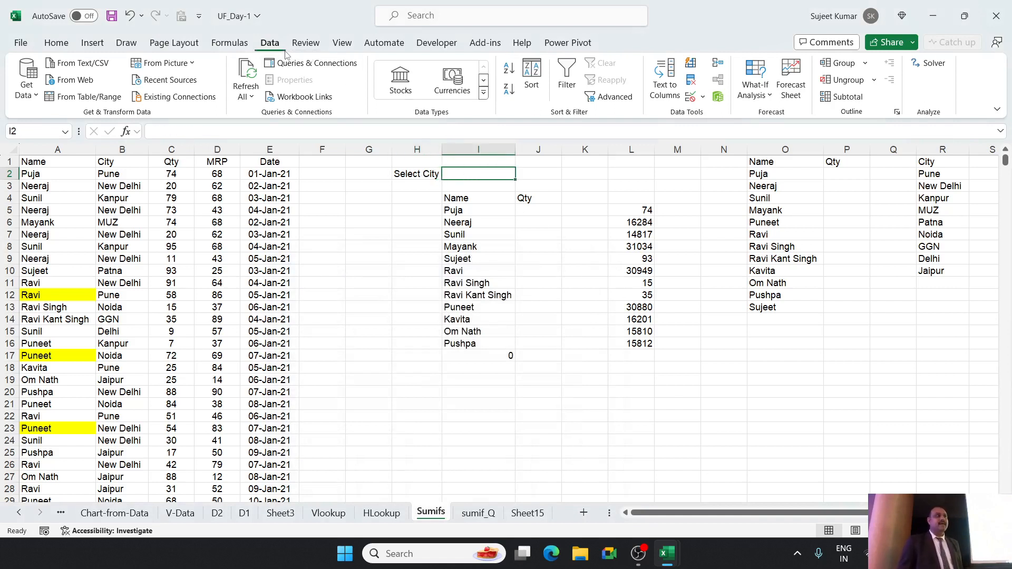
{"action": "left_click", "coordinate": [691, 81]}
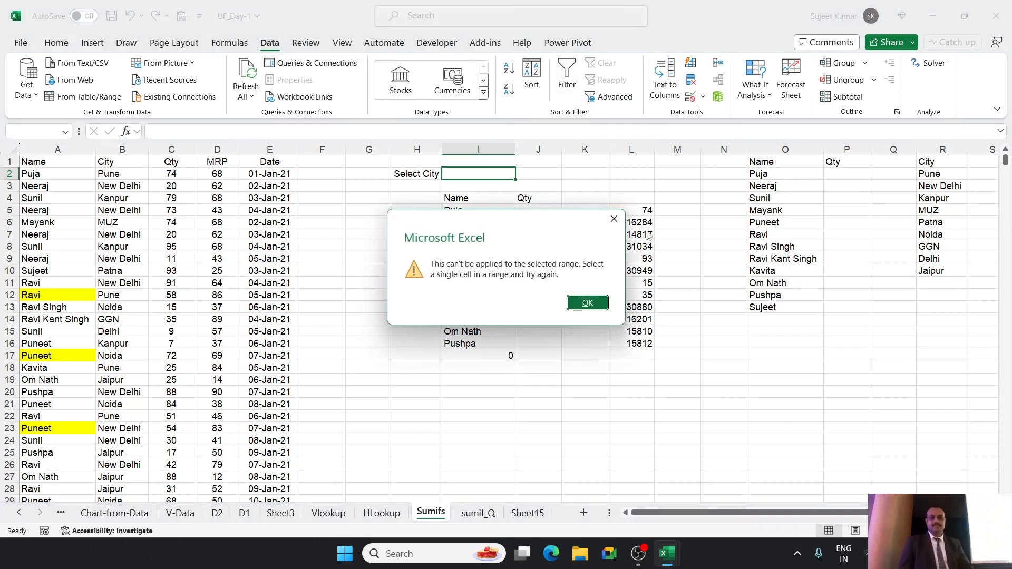
{"action": "key", "text": "Return"}
Open Data Validation for cell I2 and set the allowed entries to List.
{"action": "left_click", "coordinate": [690, 100]}
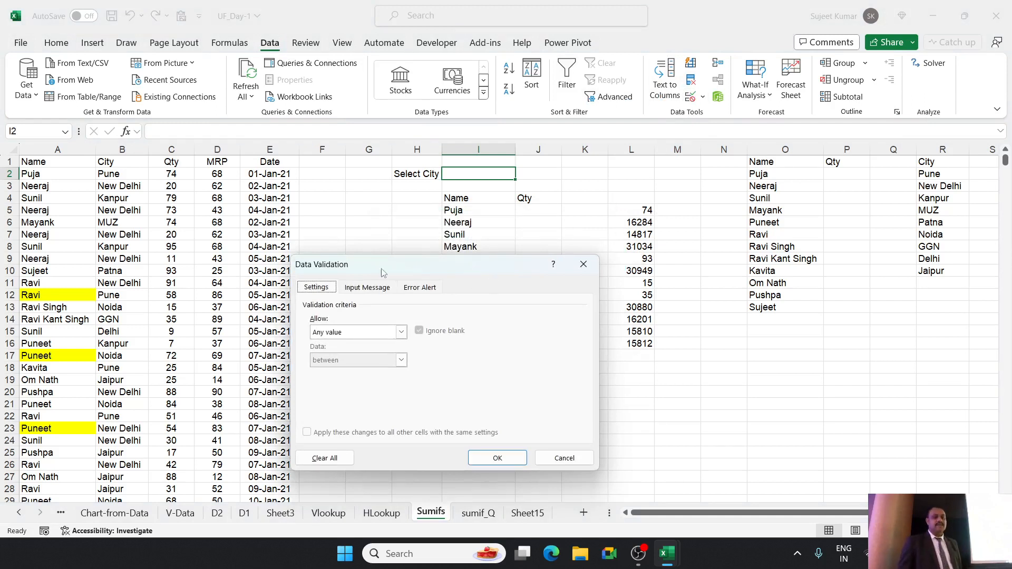
{"action": "left_click_drag", "start_coordinate": [368, 260], "coordinate": [291, 140]}
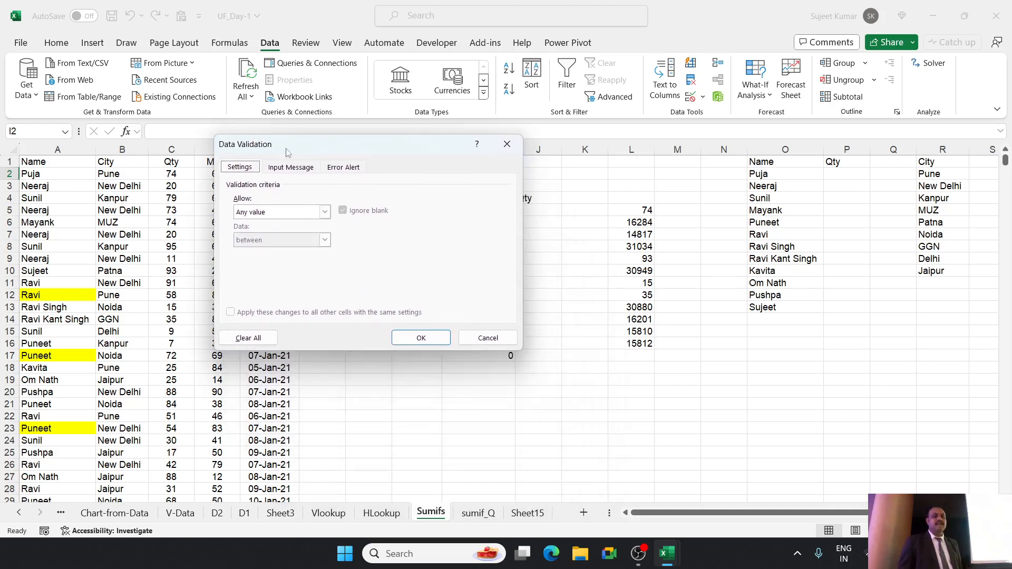
{"action": "left_click", "coordinate": [266, 212]}
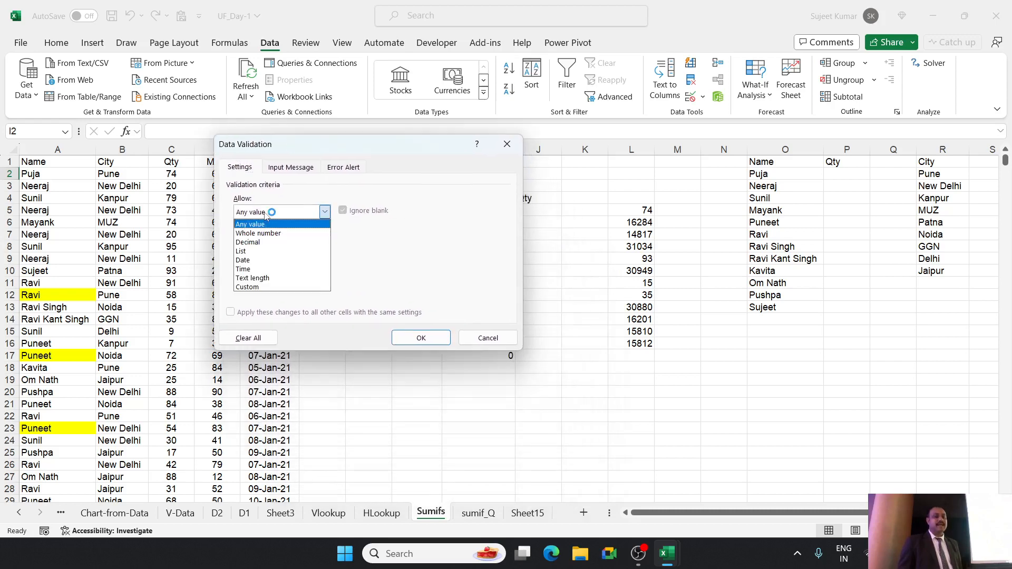
{"action": "left_click", "coordinate": [270, 252]}
{"action": "left_click", "coordinate": [268, 269]}
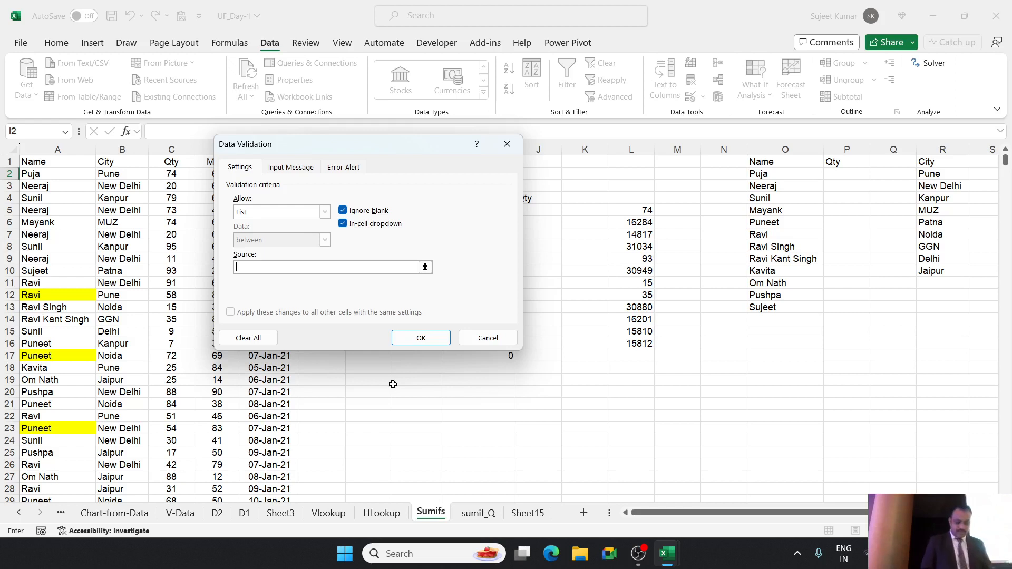
Enter JAN,FEB,MAR as the validation list's source, and clear it again.
{"action": "type", "text": "N"}
{"action": "key", "text": "BackSpace"}
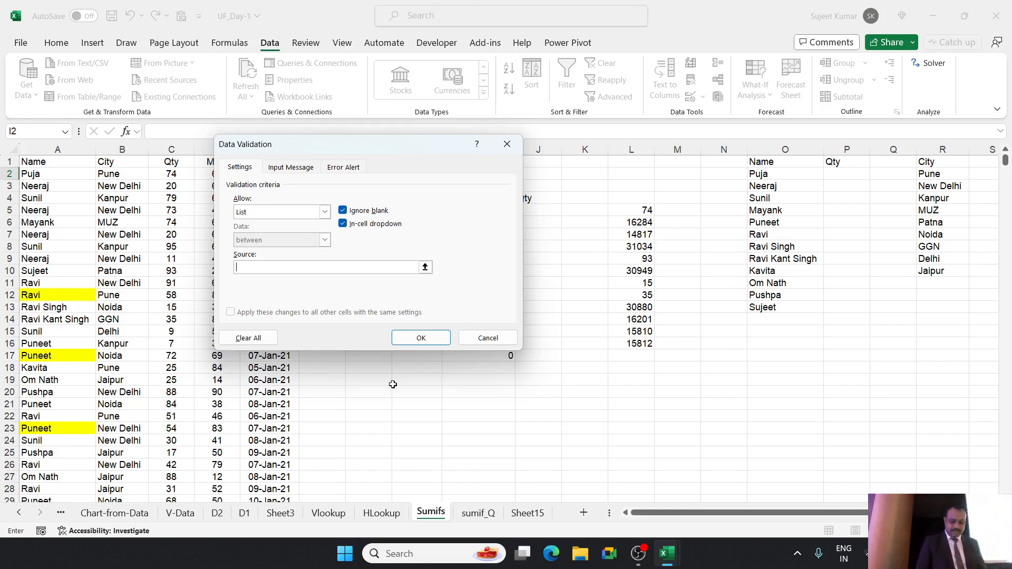
{"action": "type", "text": "JAN,FEB,MAR"}
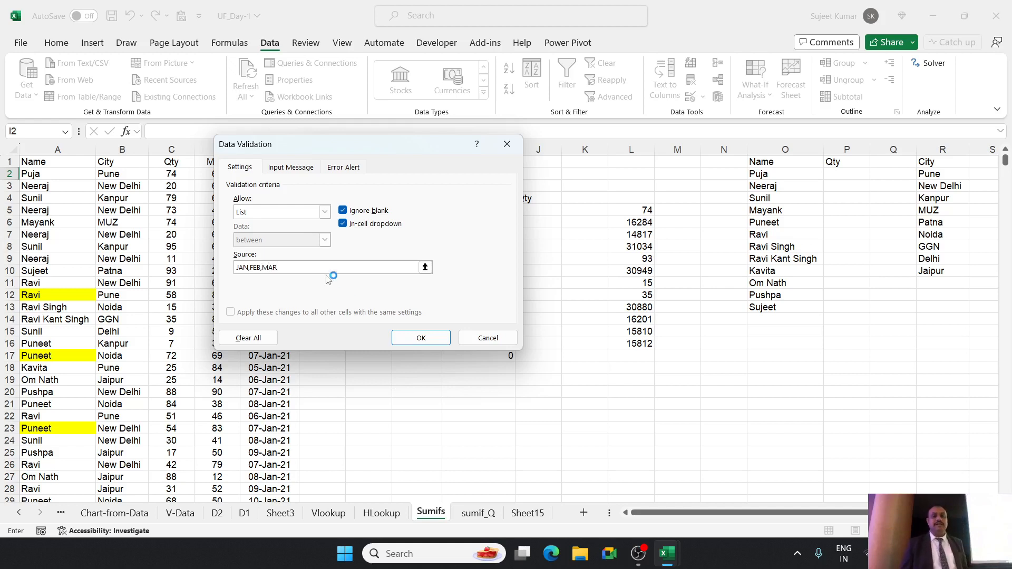
{"action": "left_click_drag", "start_coordinate": [417, 268], "coordinate": [216, 271]}
{"action": "key", "text": "BackSpace"}
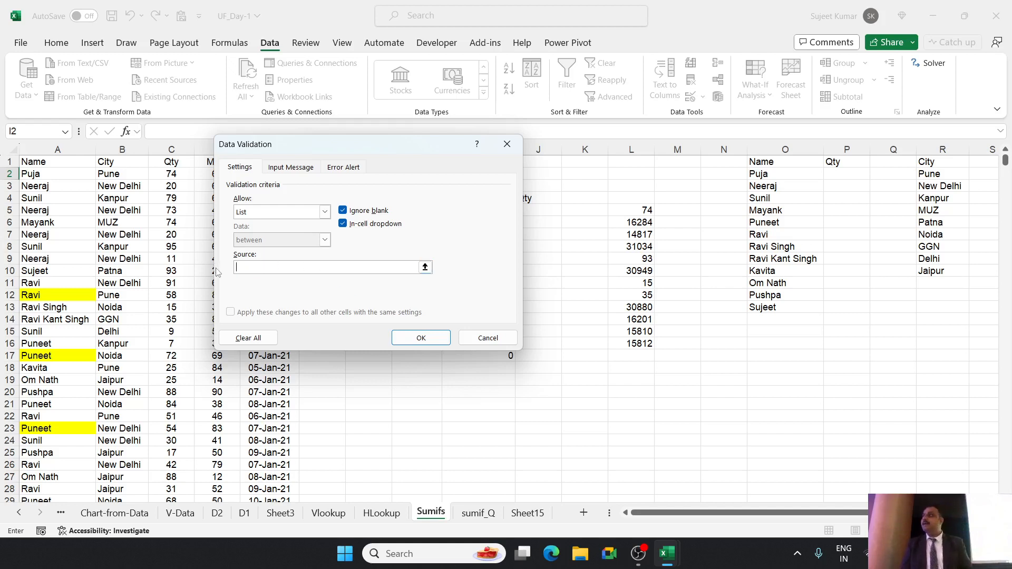
Set the validation list's source to the unique cities in =$R$2:$R$10 and apply the validation to I2.
{"action": "left_click", "coordinate": [918, 173]}
{"action": "left_click_drag", "start_coordinate": [918, 174], "coordinate": [927, 198]}
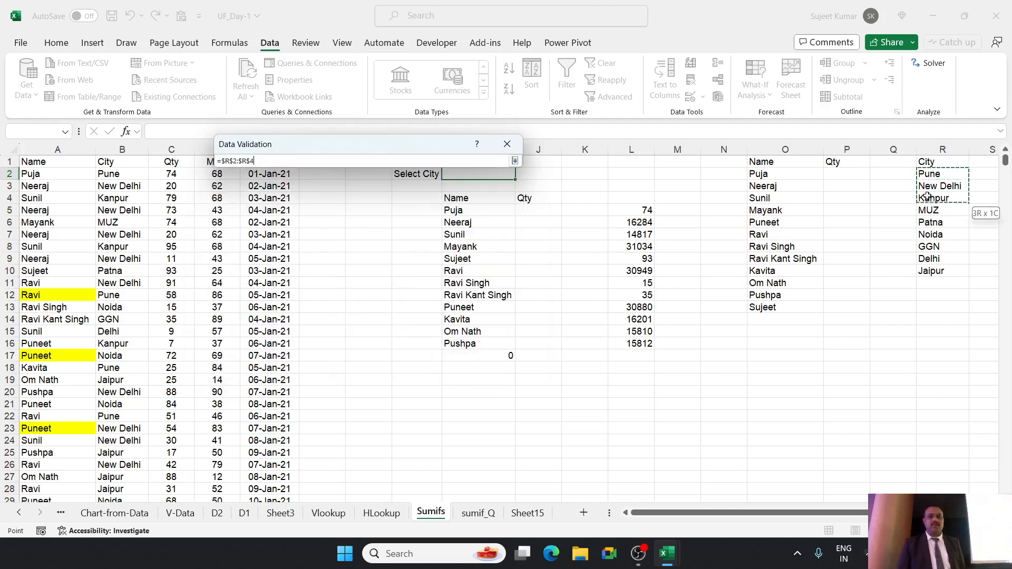
{"action": "left_click_drag", "start_coordinate": [933, 259], "coordinate": [933, 270]}
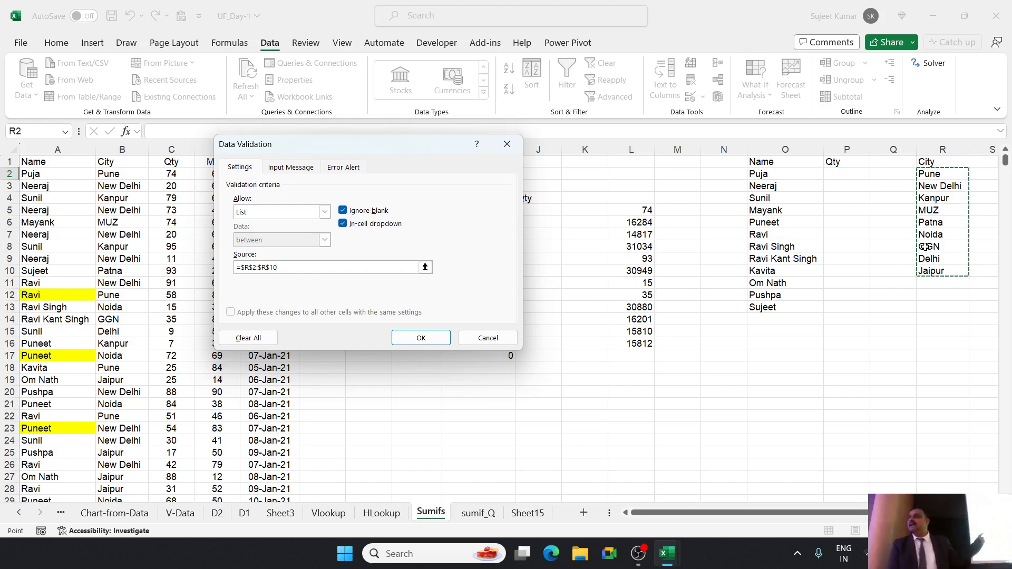
{"action": "left_click", "coordinate": [448, 338]}
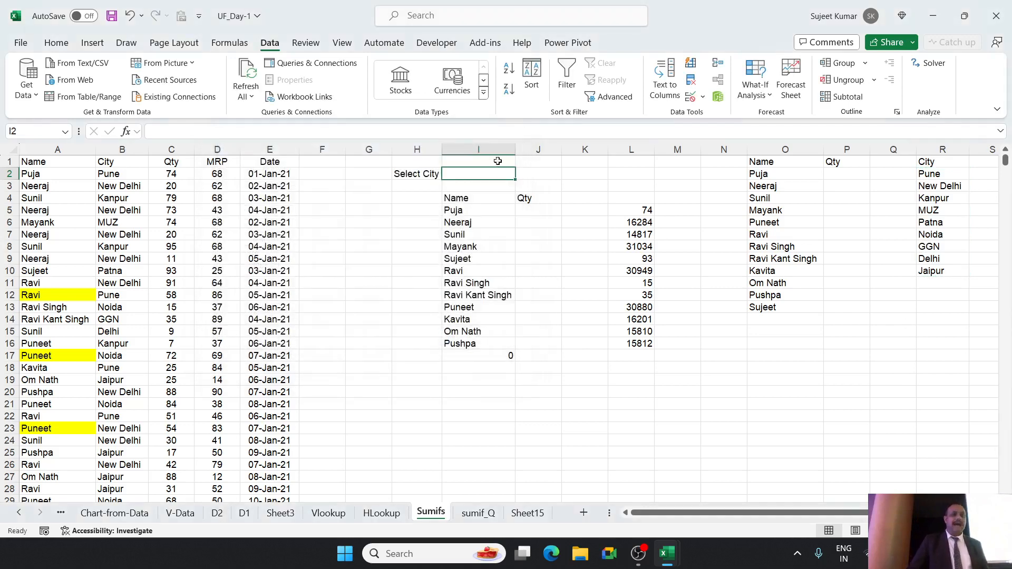
Examine the city options offered by the drop-down in cell I2.
{"action": "left_click", "coordinate": [574, 189]}
{"action": "left_click", "coordinate": [507, 176]}
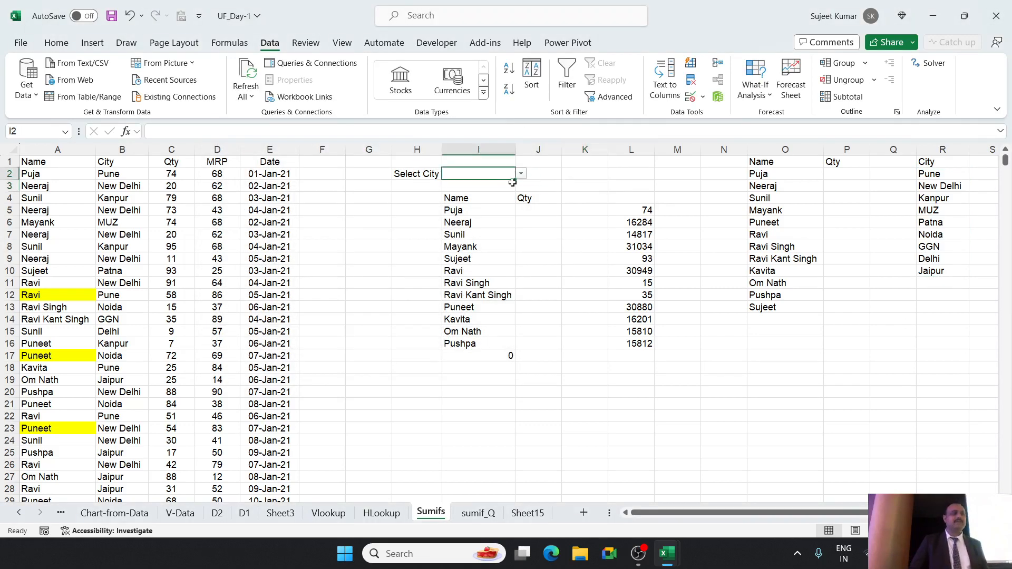
{"action": "left_click", "coordinate": [631, 186]}
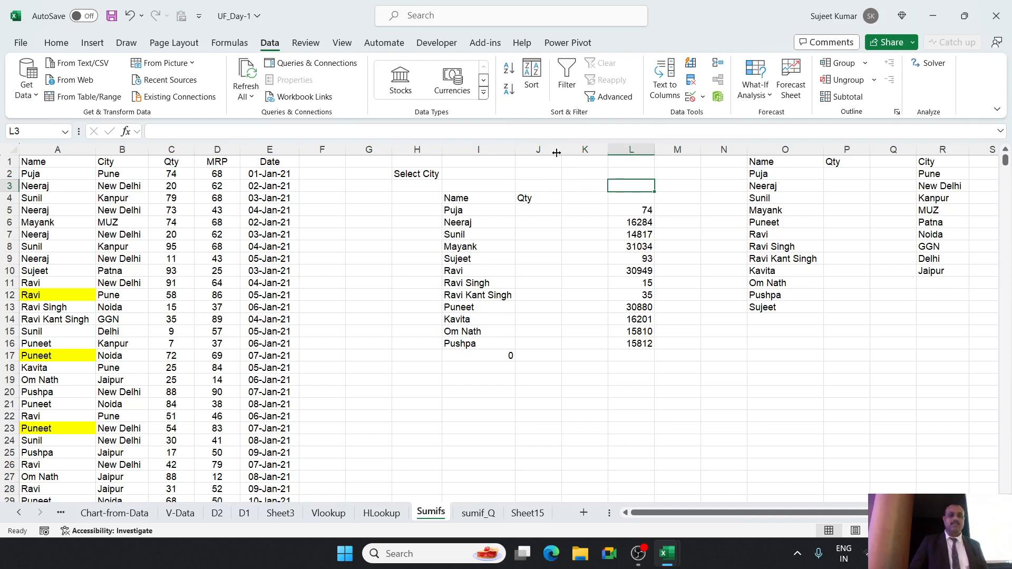
{"action": "left_click", "coordinate": [500, 172]}
{"action": "left_click", "coordinate": [522, 175]}
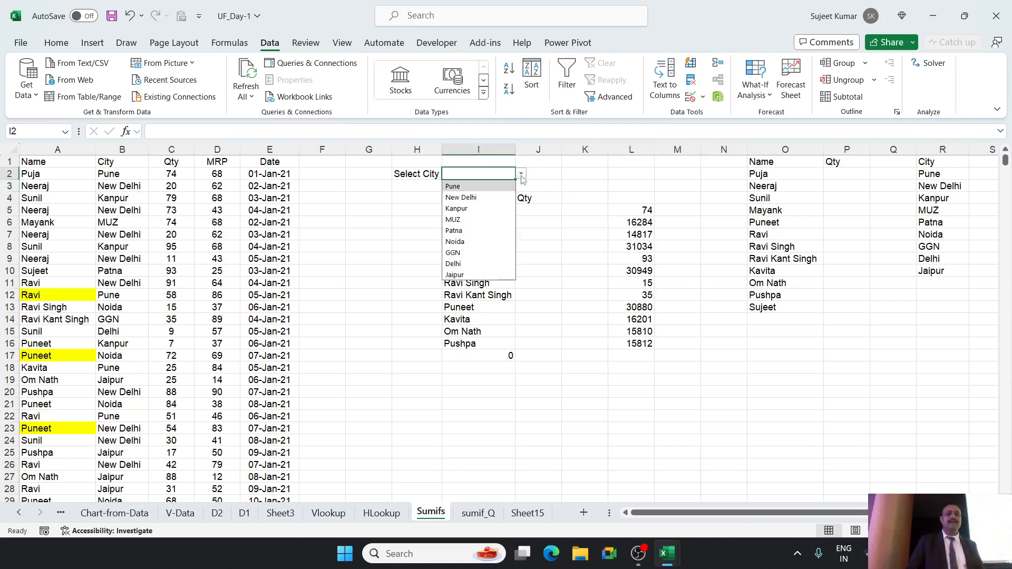
{"action": "left_click", "coordinate": [521, 175]}
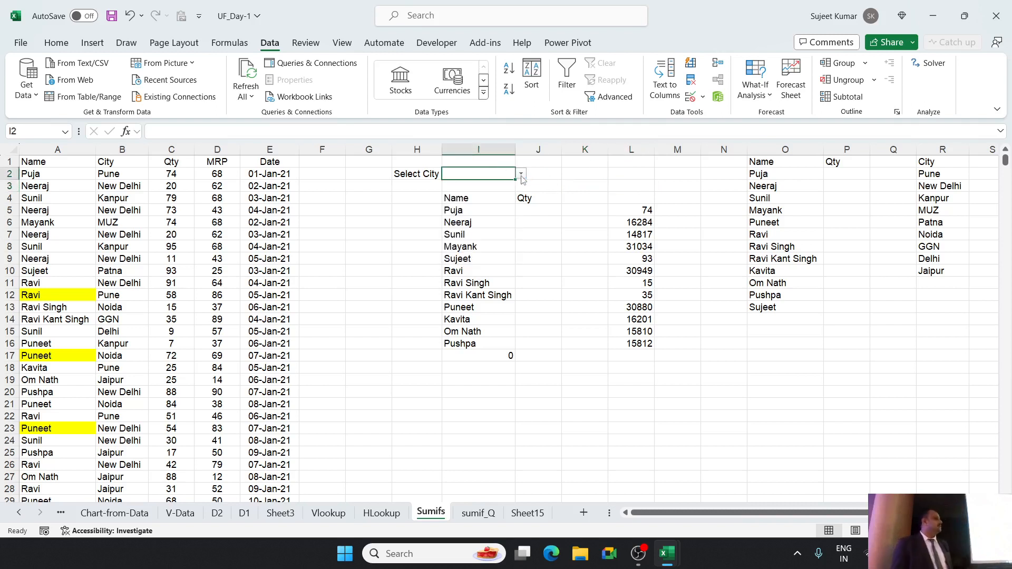
{"action": "left_click", "coordinate": [521, 175]}
{"action": "left_click", "coordinate": [521, 175]}
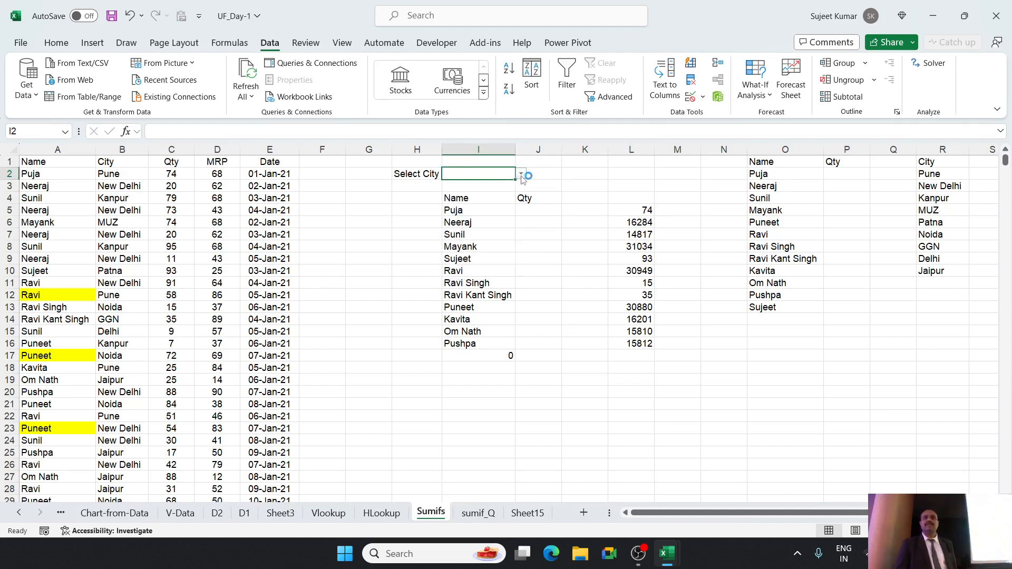
{"action": "left_click", "coordinate": [522, 176]}
{"action": "left_click", "coordinate": [522, 175]}
{"action": "left_click", "coordinate": [521, 175]}
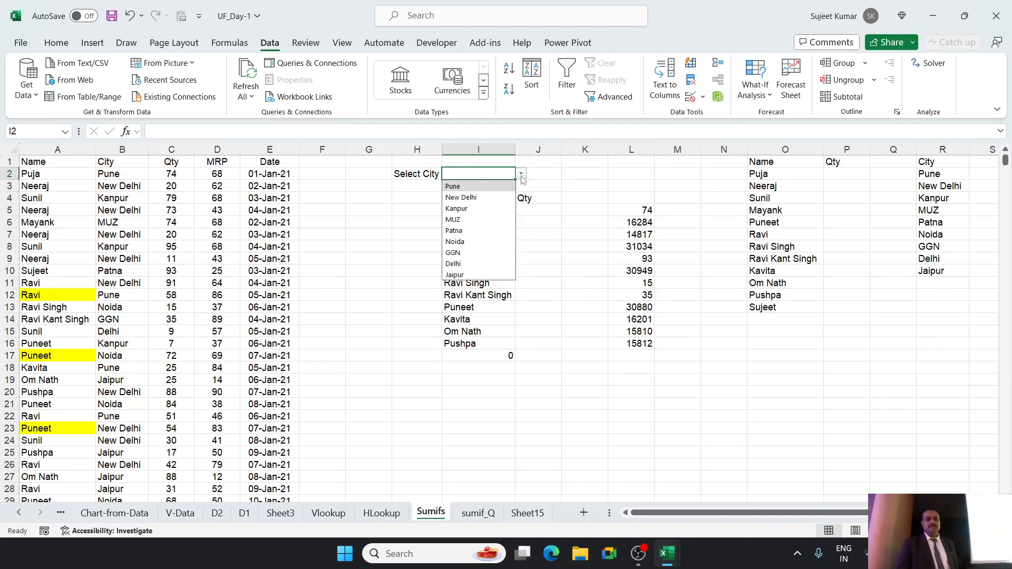
{"action": "left_click", "coordinate": [522, 175]}
{"action": "left_click", "coordinate": [522, 175]}
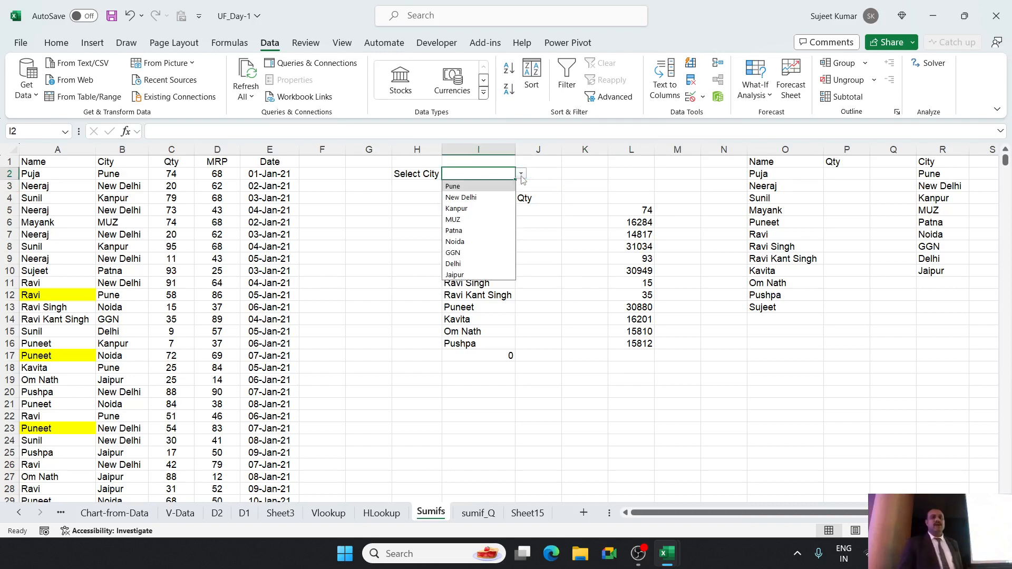
{"action": "left_click", "coordinate": [521, 175]}
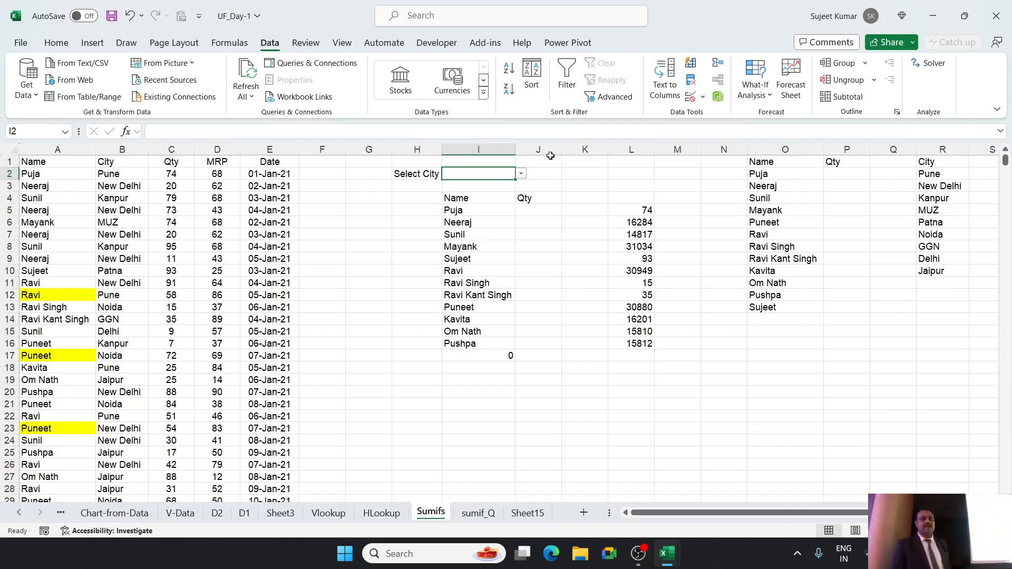
{"action": "left_click", "coordinate": [521, 175]}
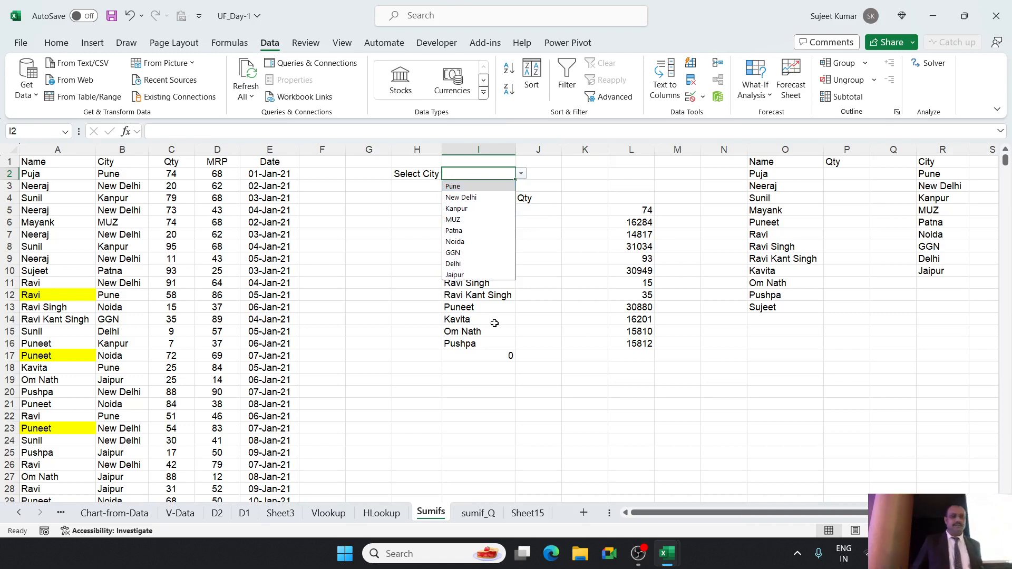
Try to enter kashi, a city outside the validation list, in cell I2 and cancel the entry.
{"action": "left_click", "coordinate": [450, 176]}
{"action": "type", "text": "kashi"}
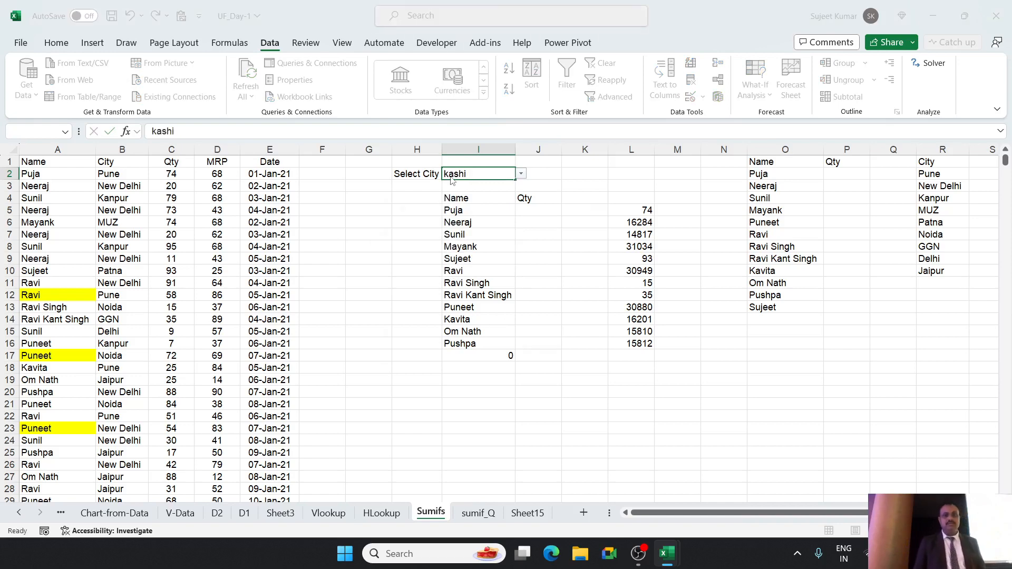
{"action": "key", "text": "Return"}
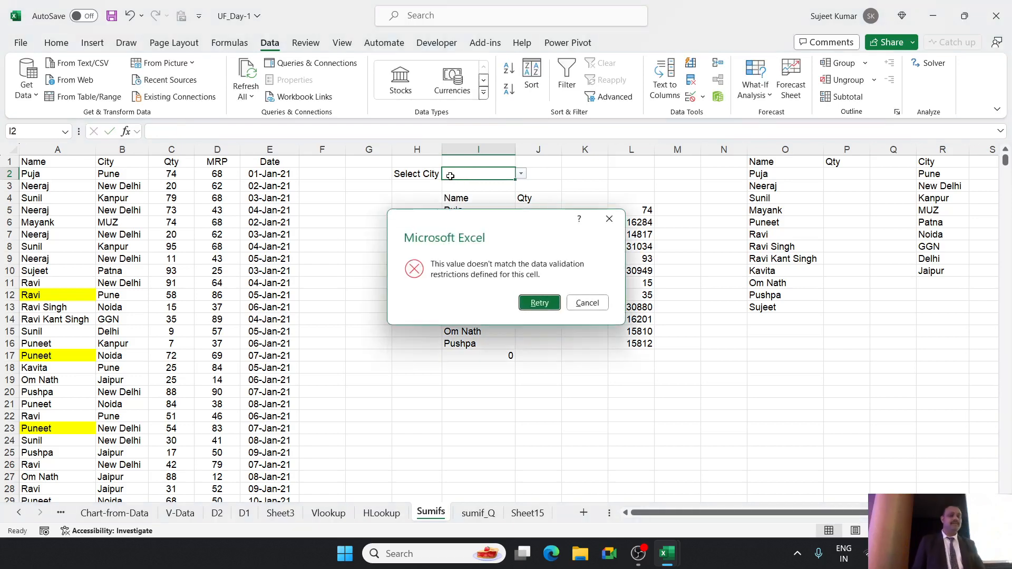
{"action": "key", "text": "Escape"}
Choose Kanpur as the selected city in cell I2.
{"action": "left_click", "coordinate": [521, 175]}
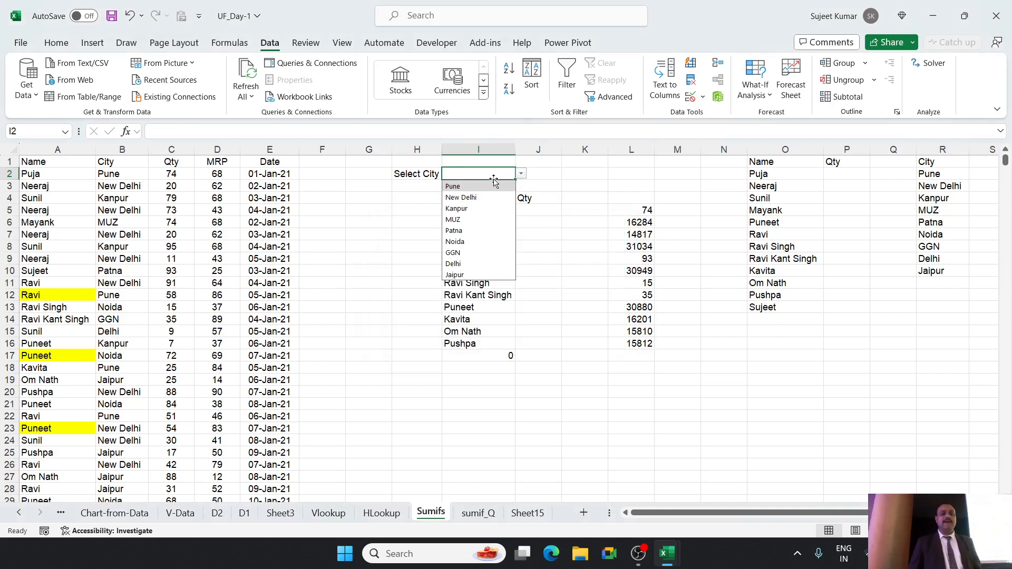
{"action": "left_click", "coordinate": [480, 209]}
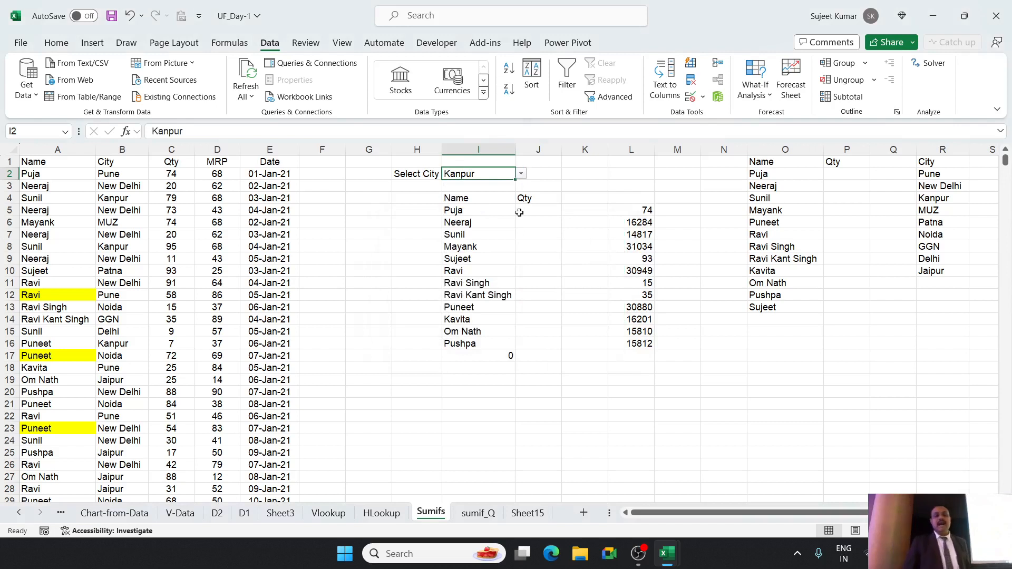
Select the empty Qty cells J5:J16 beside the names.
{"action": "left_click_drag", "start_coordinate": [521, 213], "coordinate": [529, 341]}
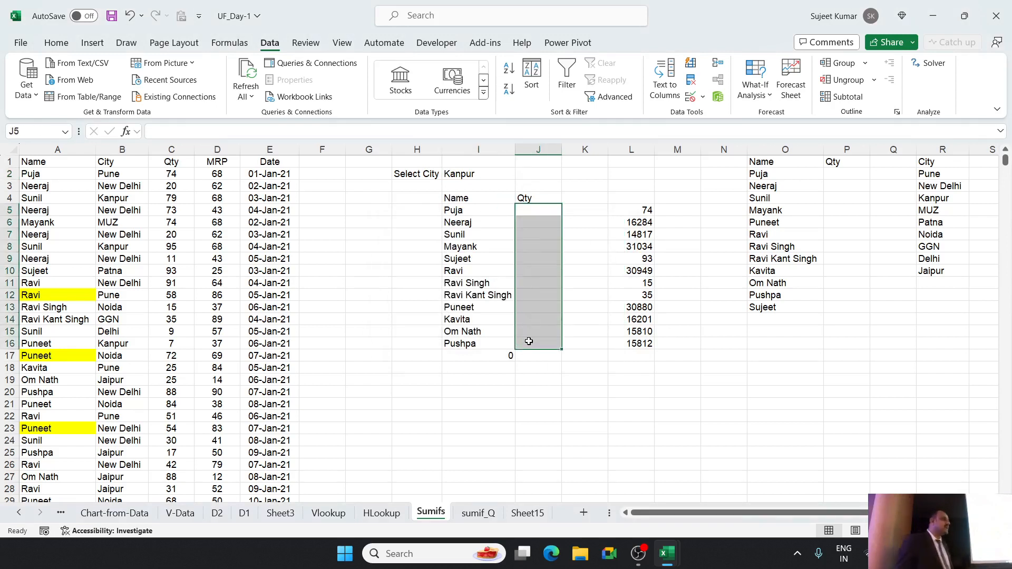
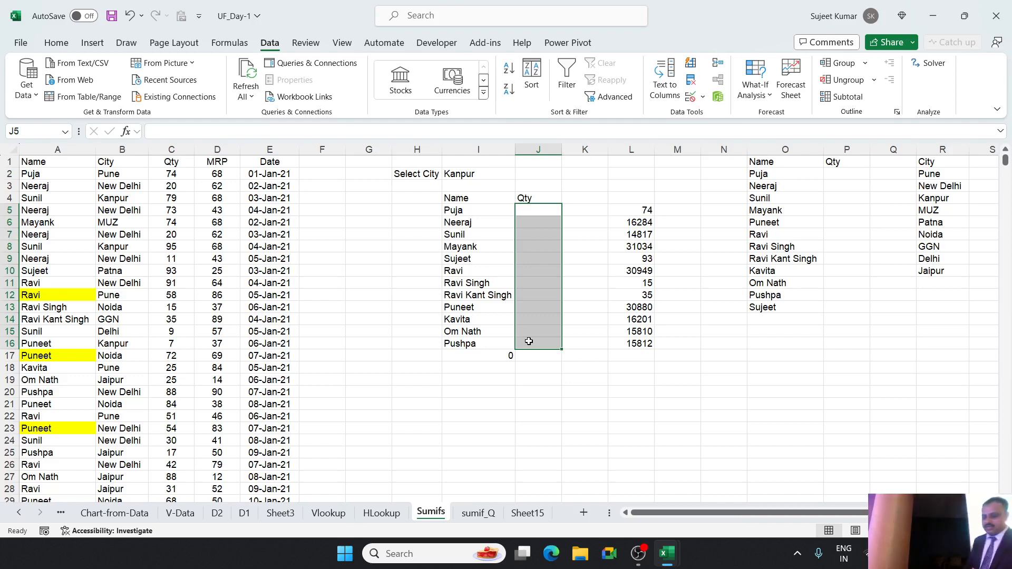
{"action": "key", "text": "Page_Down"}
{"action": "key", "text": "Page_Up"}
{"action": "key", "text": "Page_Up"}
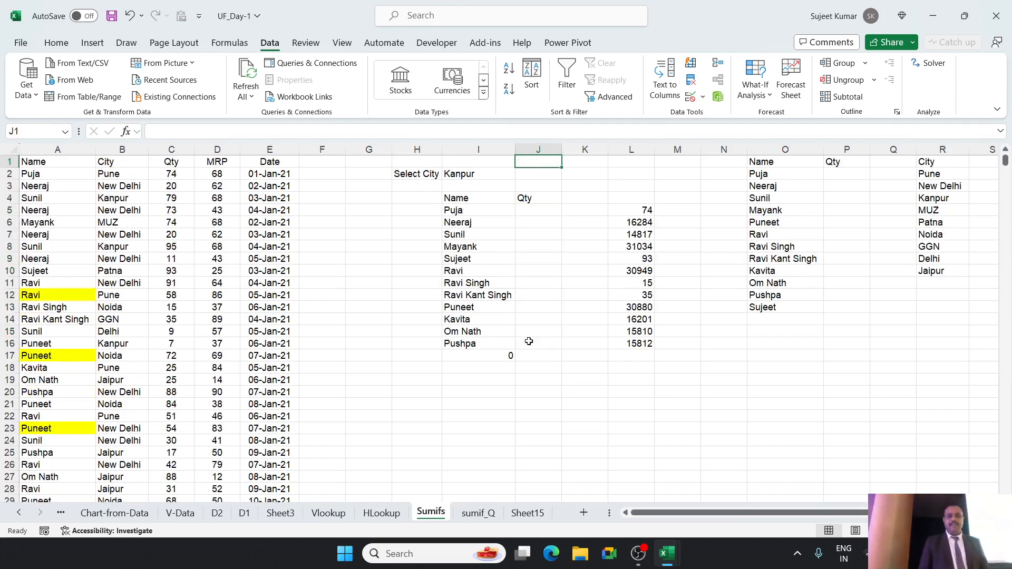
{"action": "key", "text": "Down"}
{"action": "key", "text": "Down"}
{"action": "key", "text": "Down"}
{"action": "key", "text": "Down"}
{"action": "type", "text": "=sum"}
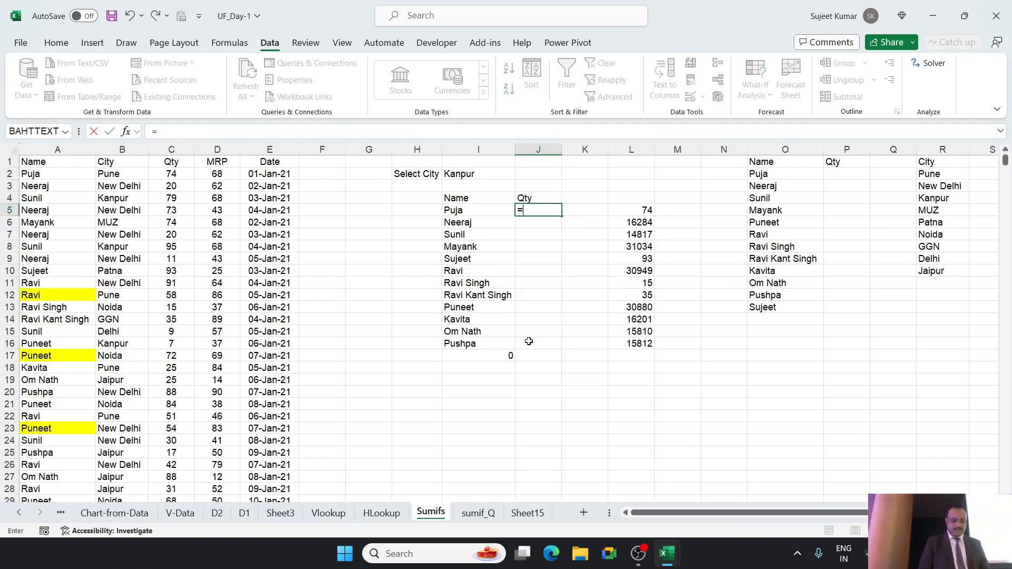
{"action": "key", "text": "Down"}
{"action": "key", "text": "Down"}
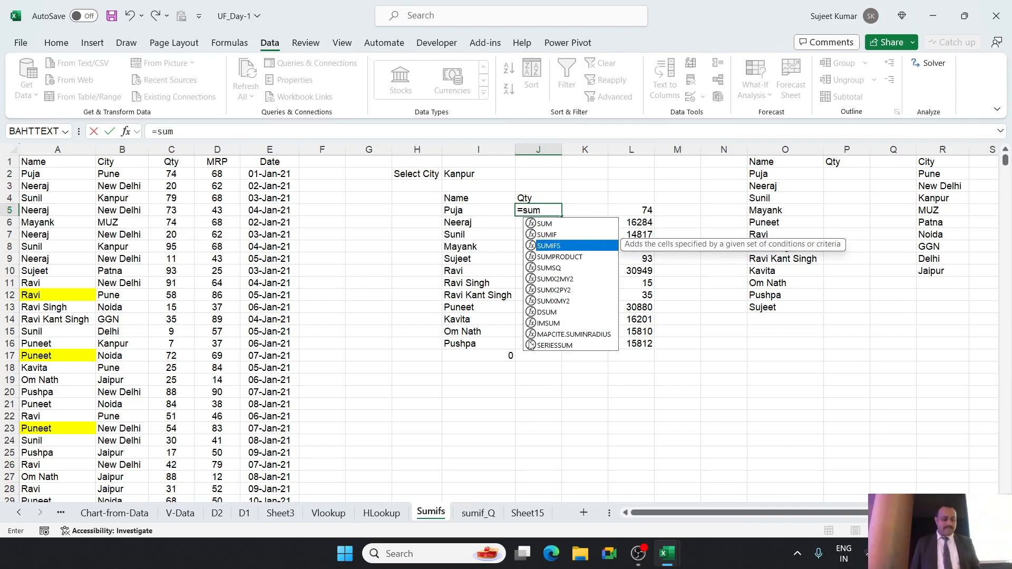
{"action": "key", "text": "Tab"}
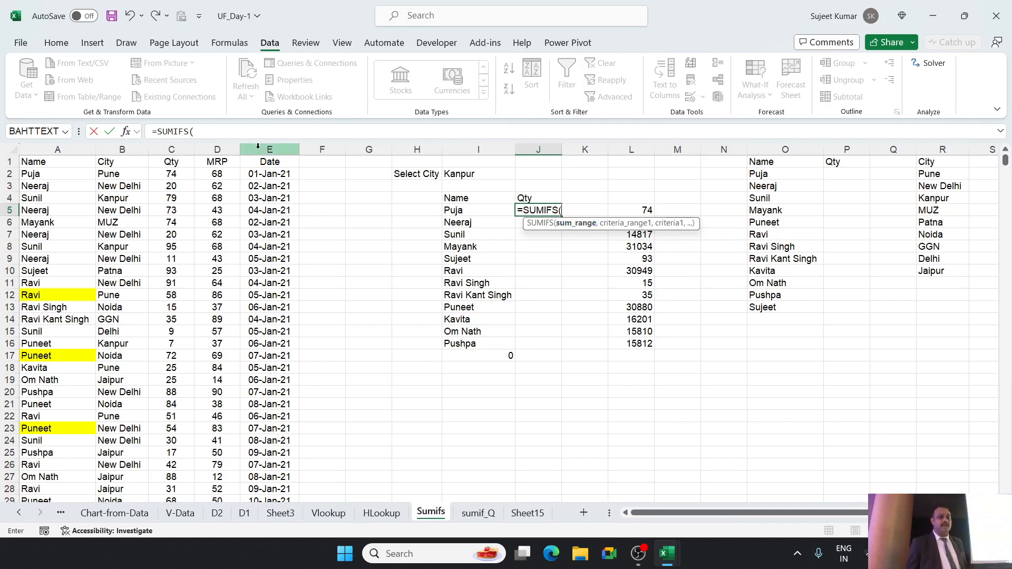
{"action": "left_click", "coordinate": [174, 152]}
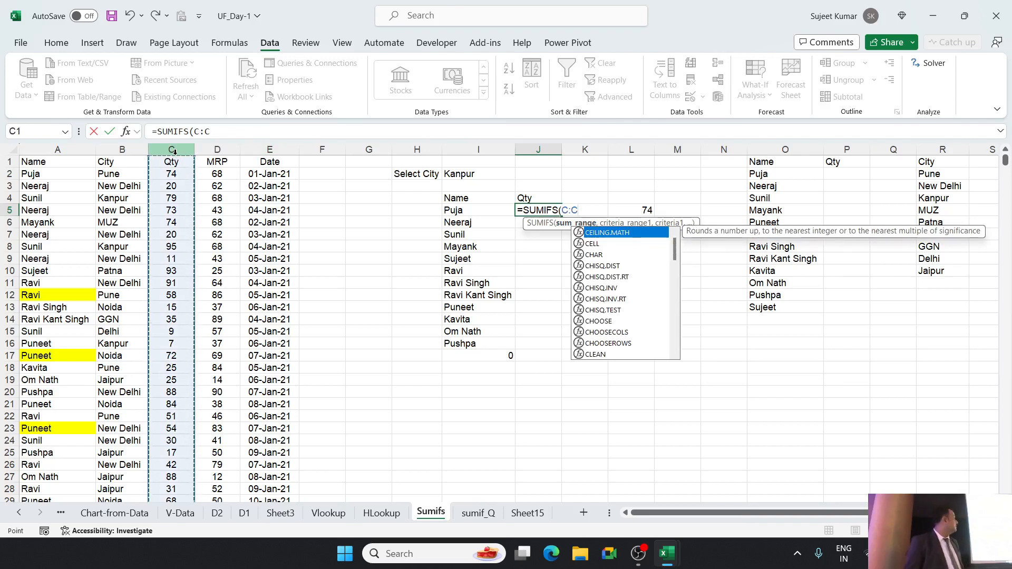
{"action": "key", "text": "Escape"}
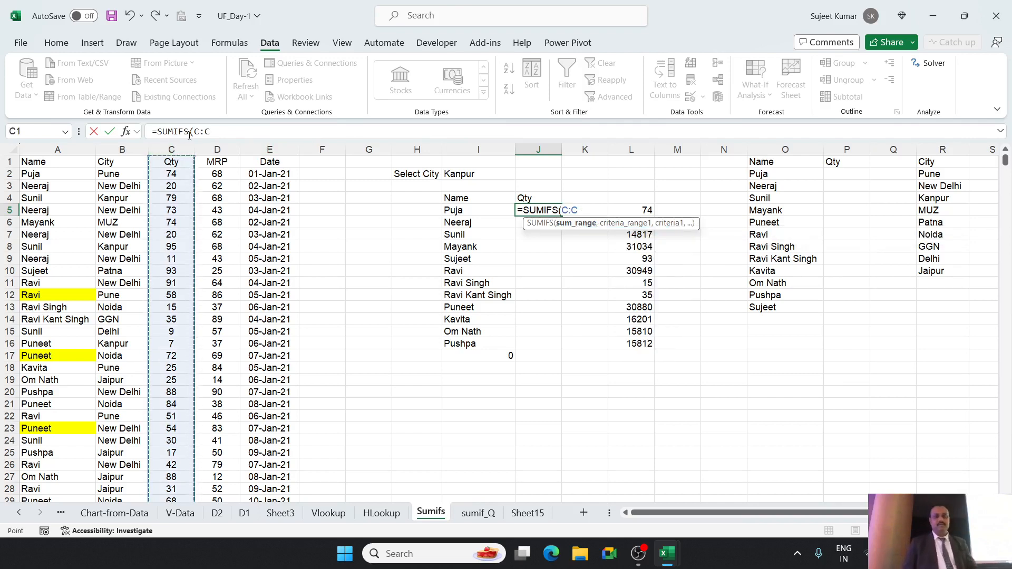
{"action": "key", "text": "Escape"}
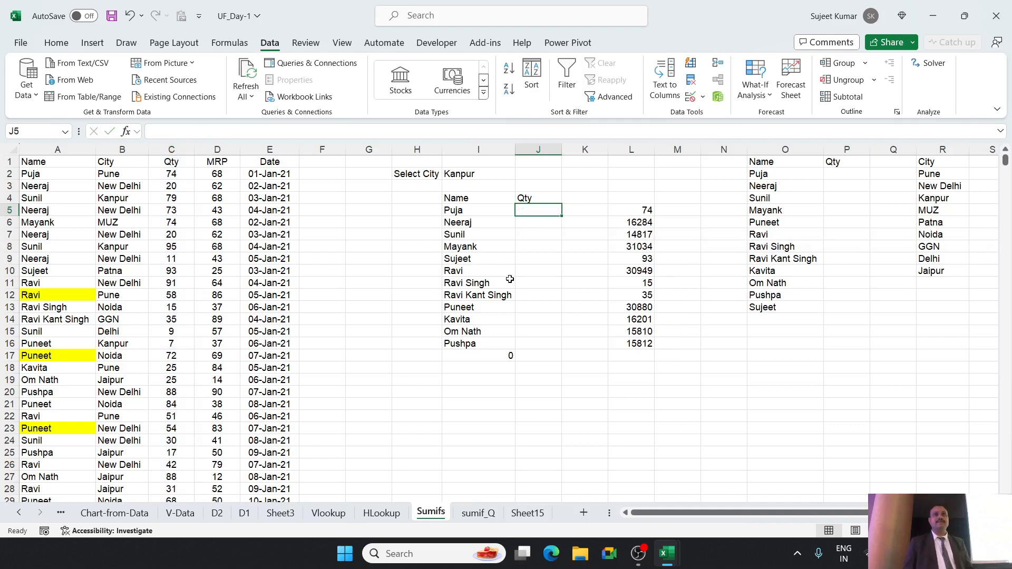
{"action": "scroll", "coordinate": [510, 278], "scroll_direction": "up", "scroll_amount": 3}
{"action": "scroll", "coordinate": [512, 275], "scroll_direction": "up", "scroll_amount": 2}
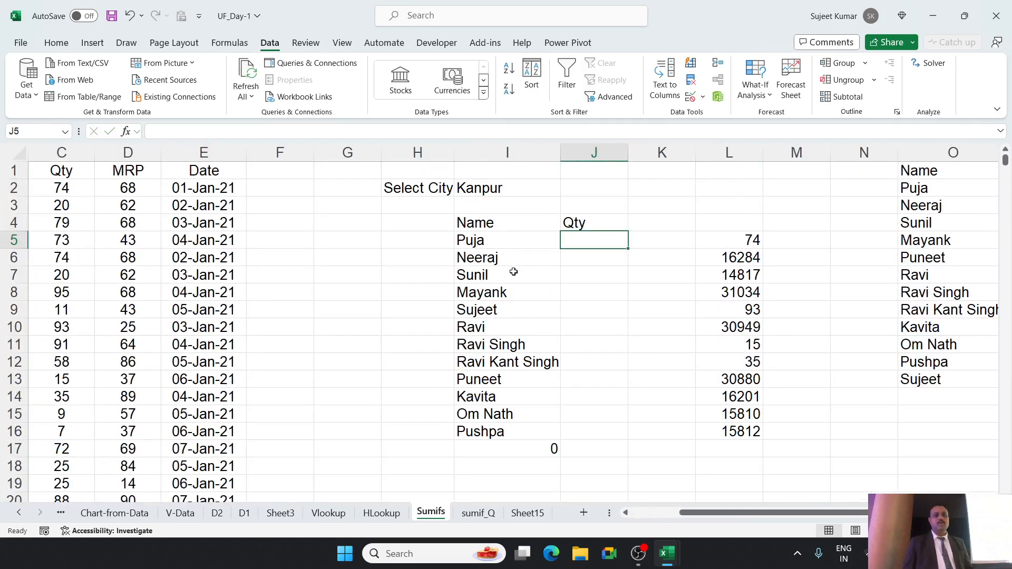
{"action": "left_click_drag", "start_coordinate": [756, 511], "coordinate": [669, 510]}
{"action": "scroll", "coordinate": [668, 412], "scroll_direction": "up", "scroll_amount": 1}
{"action": "scroll", "coordinate": [768, 260], "scroll_direction": "up", "scroll_amount": 1}
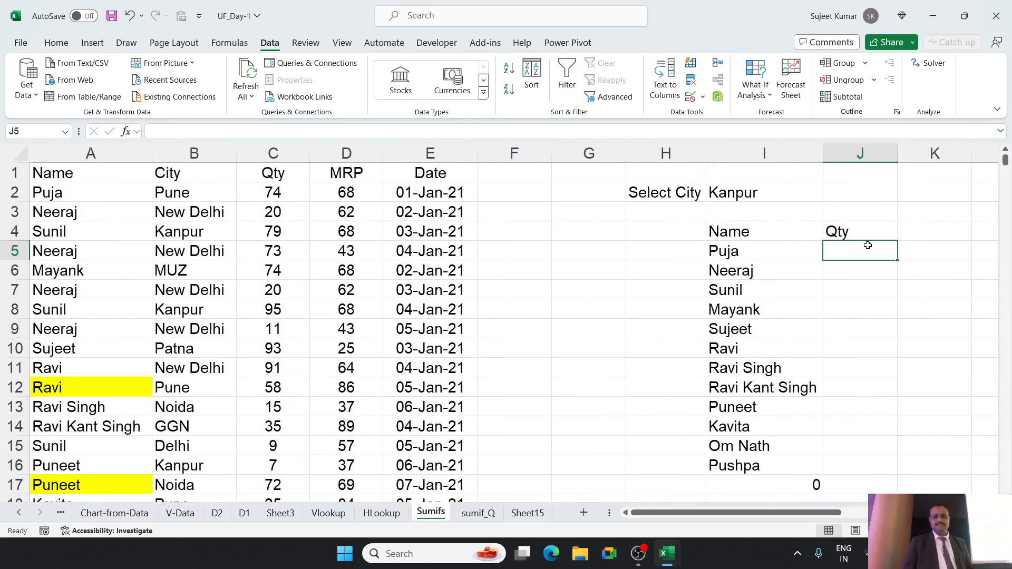
{"action": "type", "text": "="}
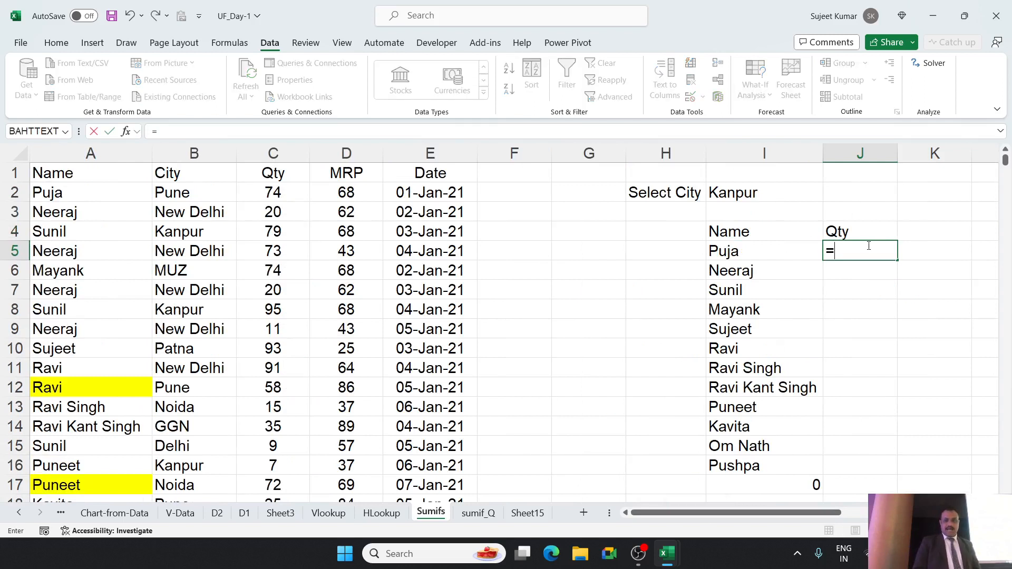
{"action": "type", "text": "sum"}
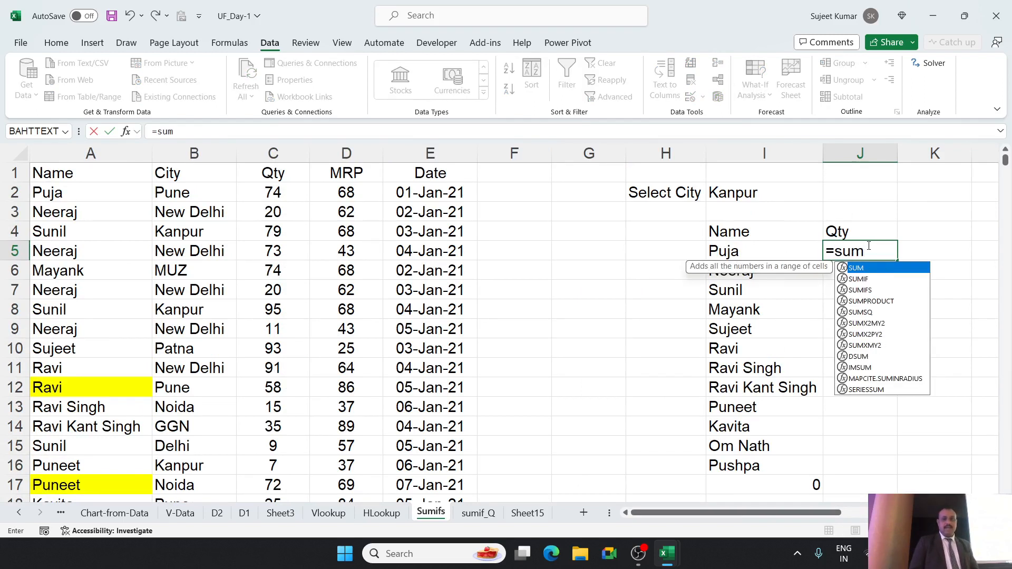
{"action": "key", "text": "Down"}
{"action": "key", "text": "Tab"}
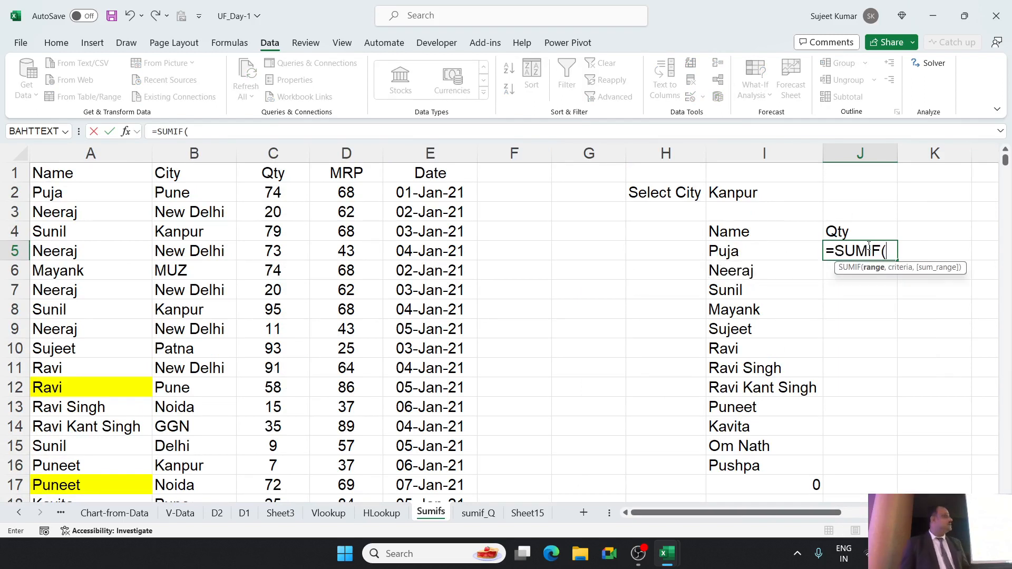
{"action": "key", "text": "BackSpace"}
{"action": "key", "text": "super+shift+s"}
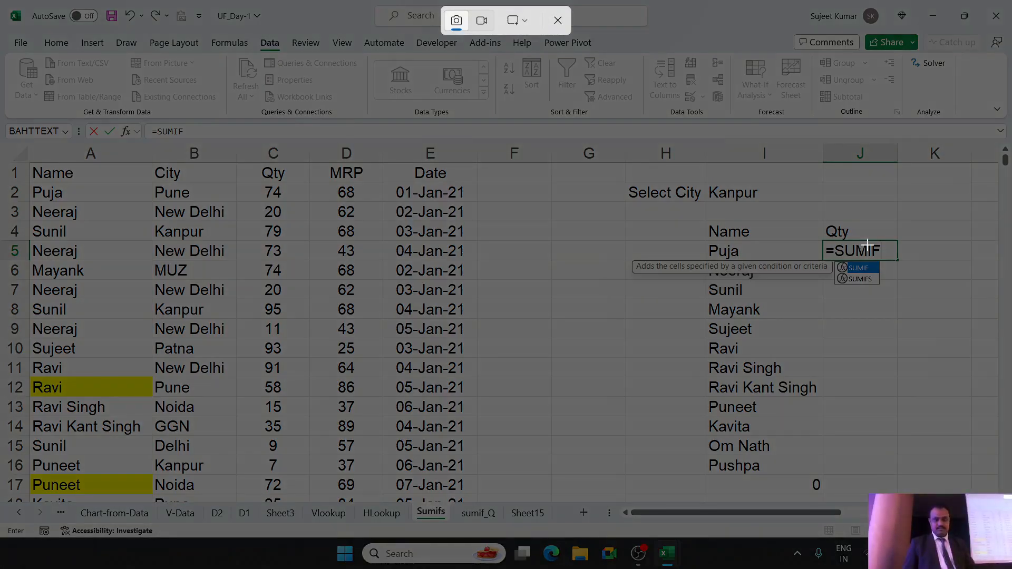
{"action": "left_click", "coordinate": [558, 20]}
{"action": "key", "text": "Escape"}
Start a SUMIFS formula in J5 that sums column C where column A matches the name in I5.
{"action": "type", "text": "="}
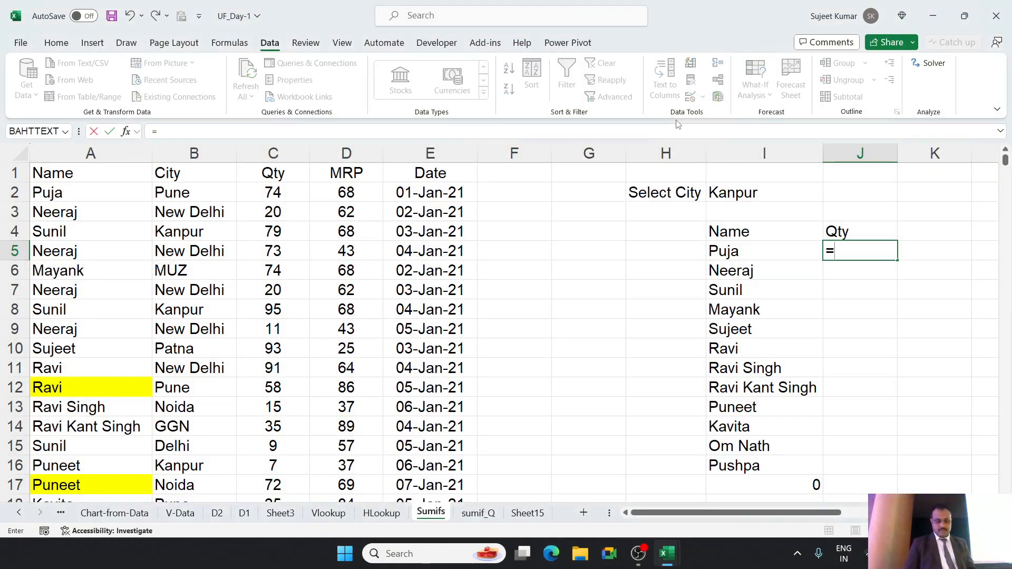
{"action": "type", "text": "sum"}
{"action": "key", "text": "Down"}
{"action": "key", "text": "Down"}
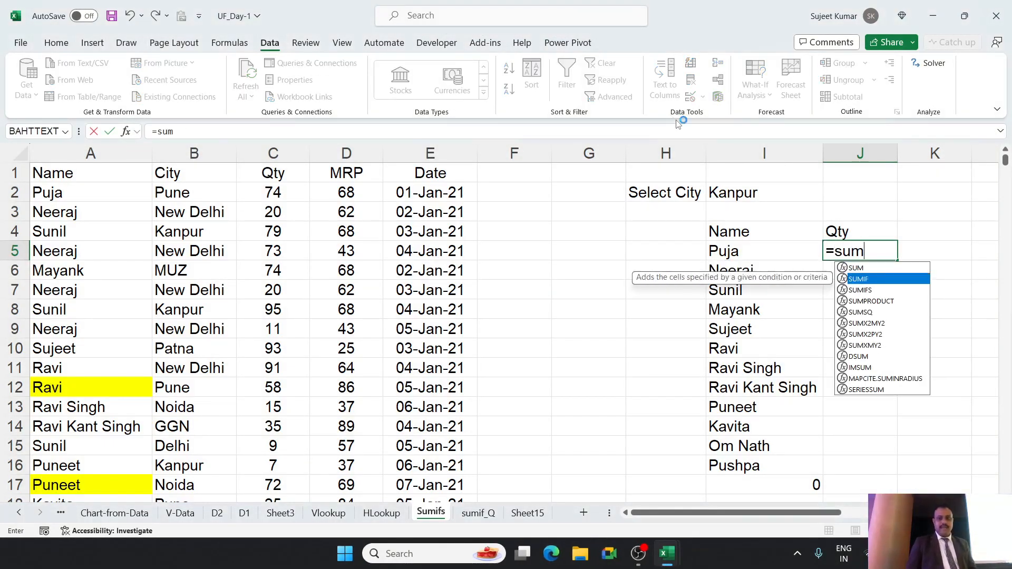
{"action": "key", "text": "Tab"}
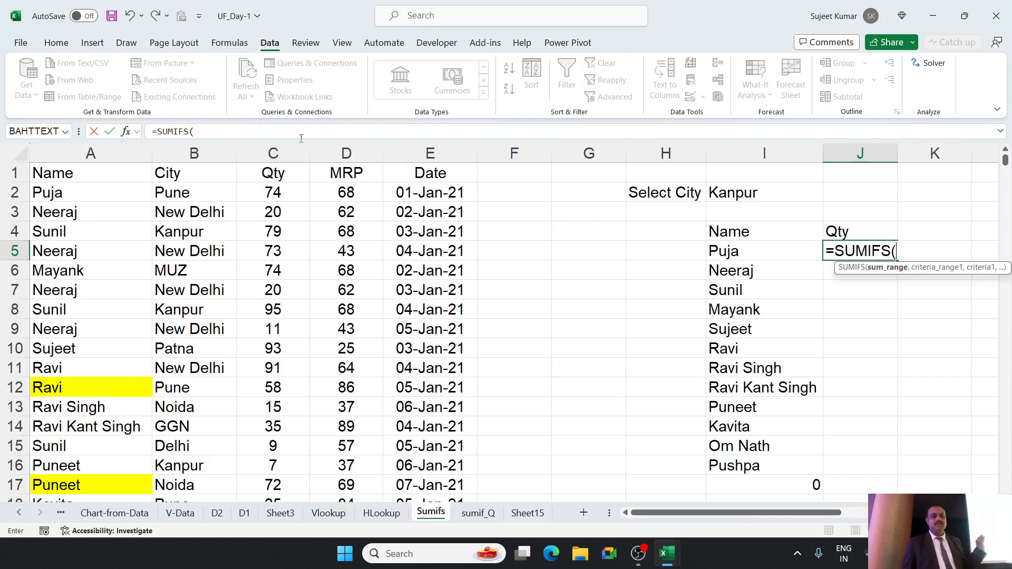
{"action": "left_click", "coordinate": [283, 152]}
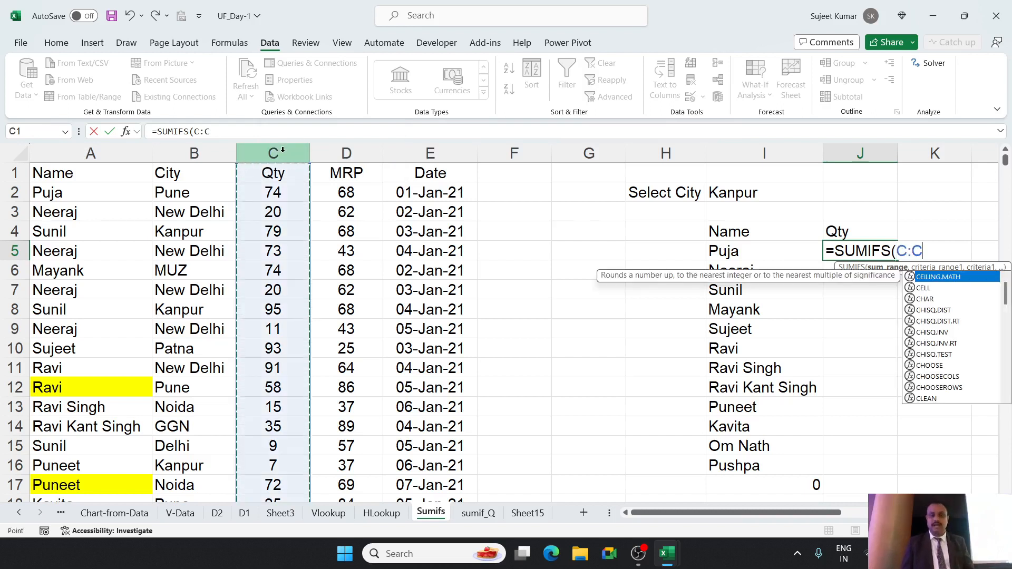
{"action": "type", "text": ","}
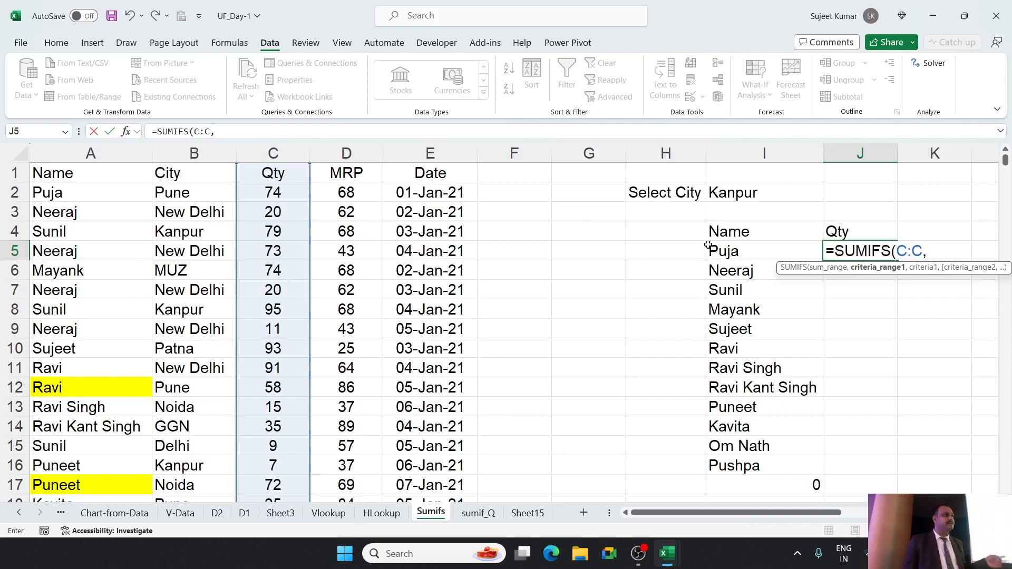
{"action": "left_click", "coordinate": [139, 152]}
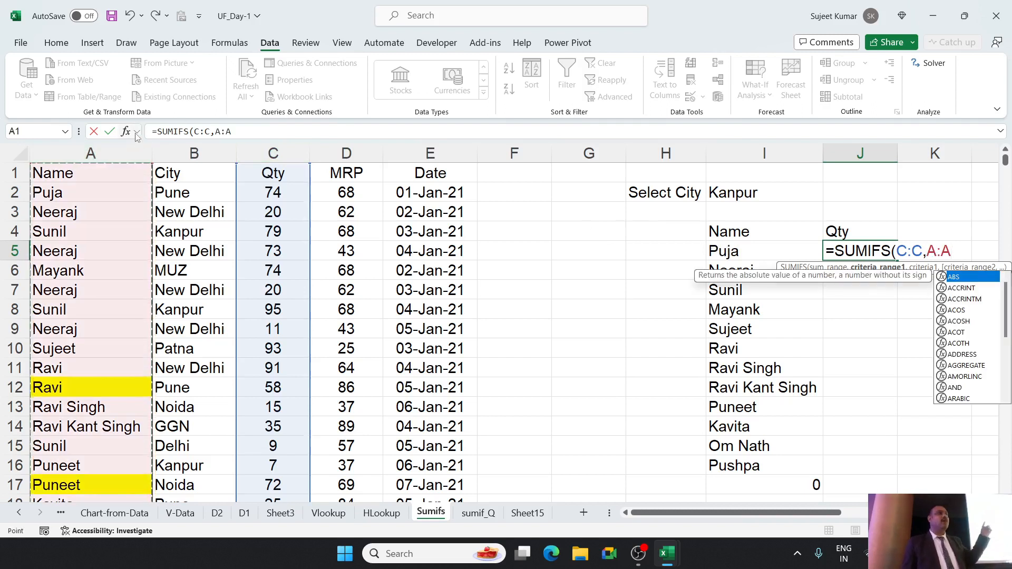
{"action": "type", "text": ","}
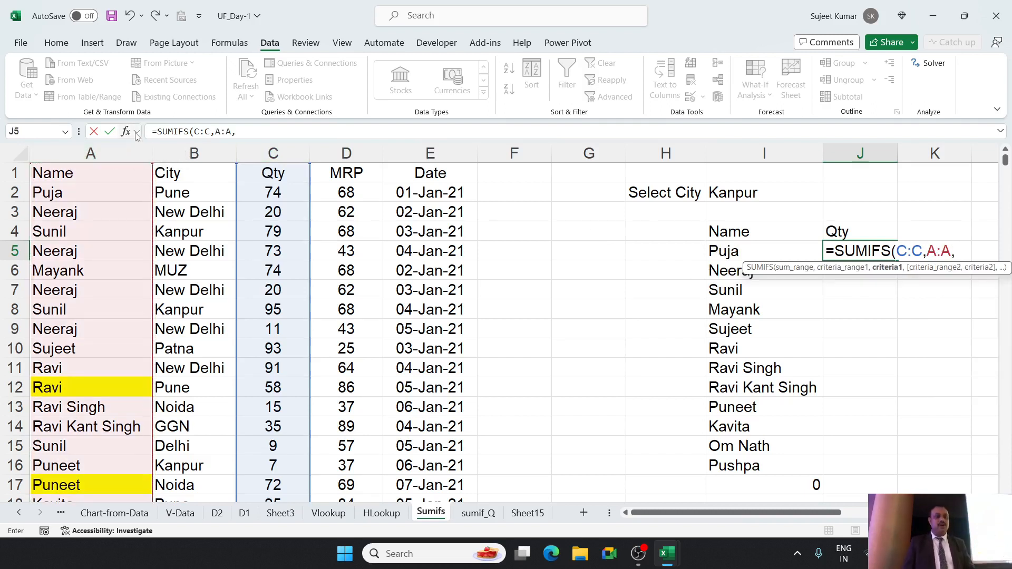
{"action": "left_click", "coordinate": [715, 249]}
{"action": "type", "text": ","}
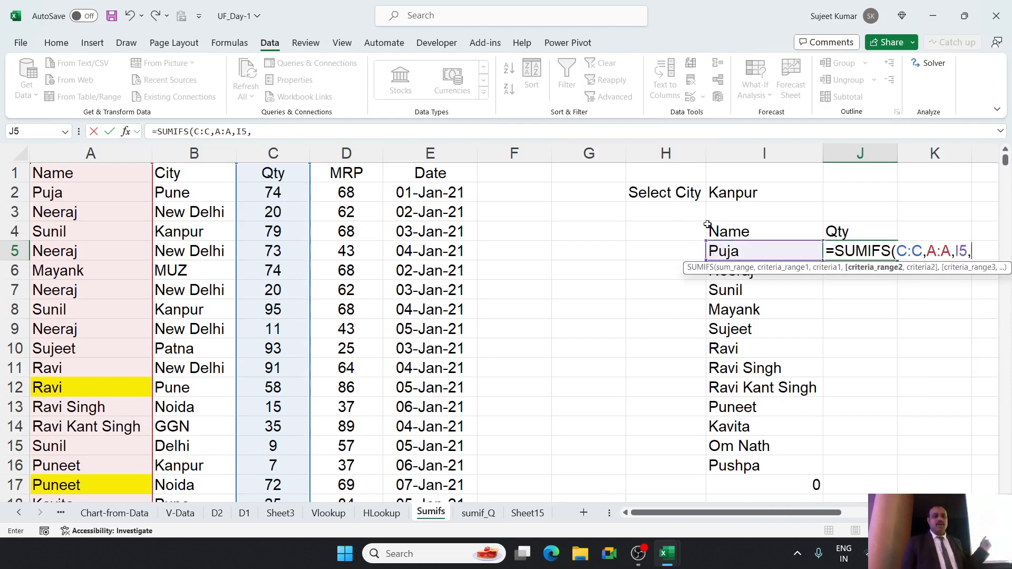
Add a second criterion matching column B to the city in I2 and complete the J5 formula as =SUMIFS(C:C,A:A,I5,B:B,I2).
{"action": "left_click", "coordinate": [228, 152]}
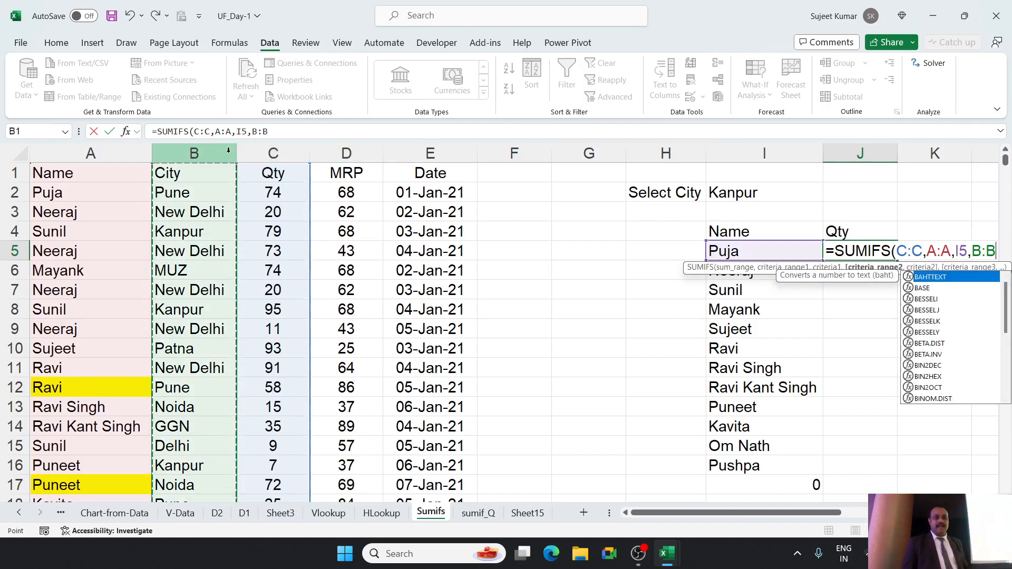
{"action": "type", "text": ","}
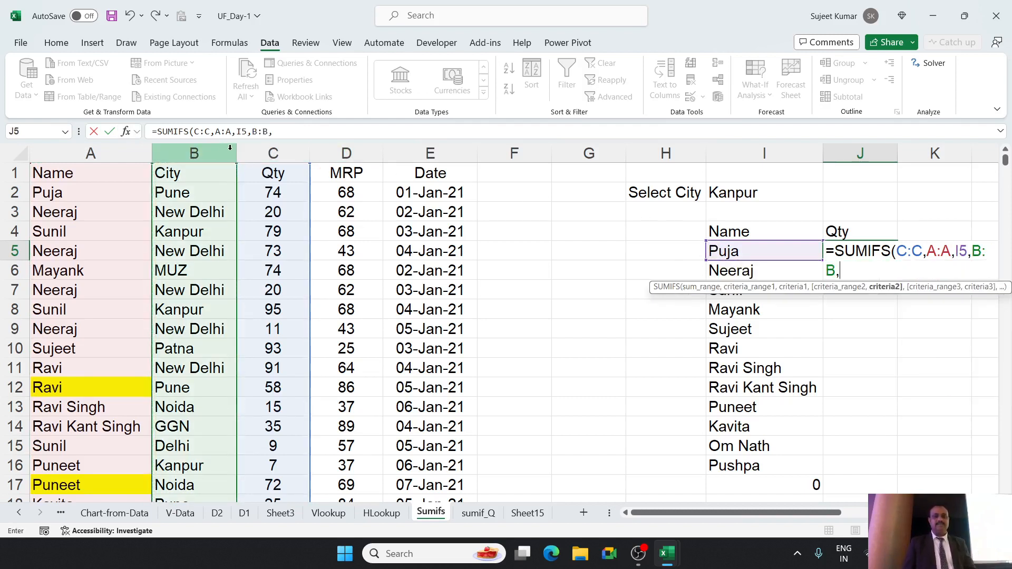
{"action": "left_click", "coordinate": [742, 192]}
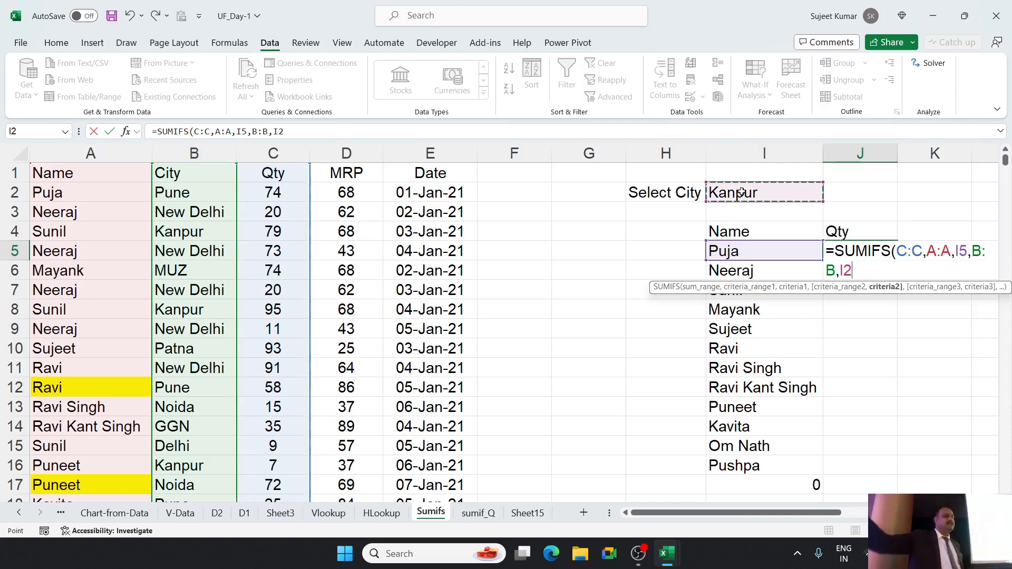
{"action": "key", "text": "Return"}
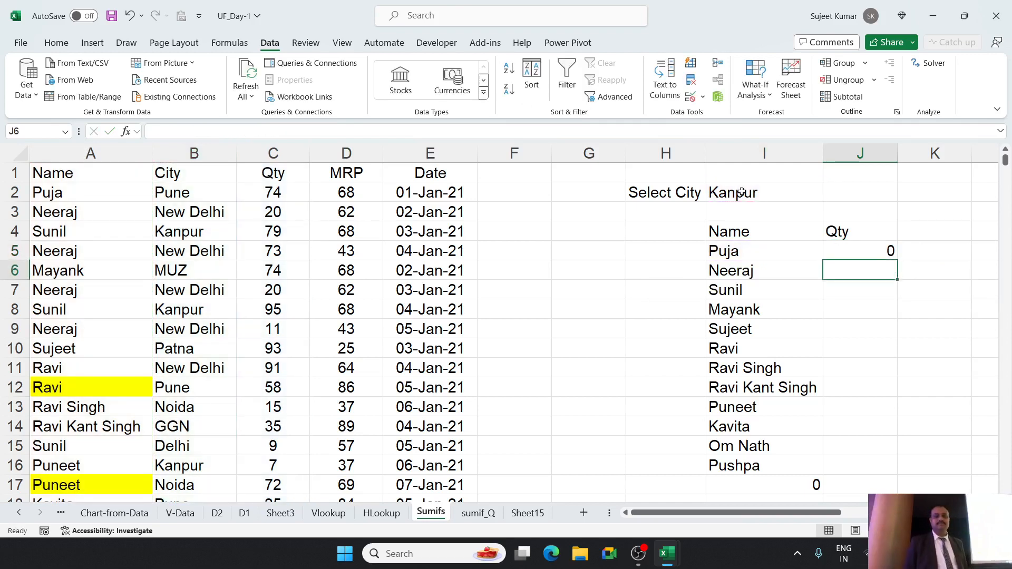
{"action": "key", "text": "Up"}
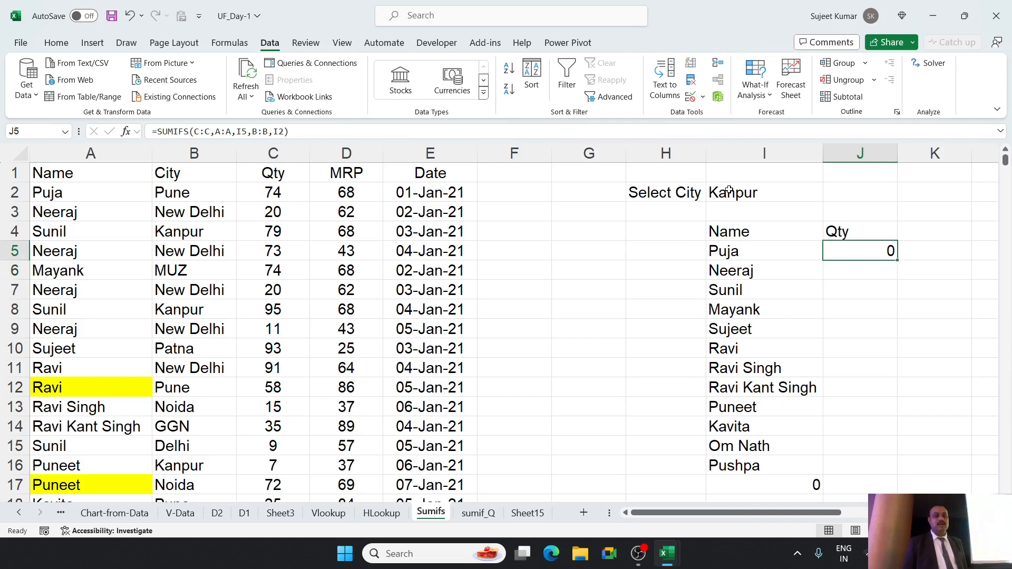
Choose Pune as the selected city in cell I2.
{"action": "left_click", "coordinate": [756, 193]}
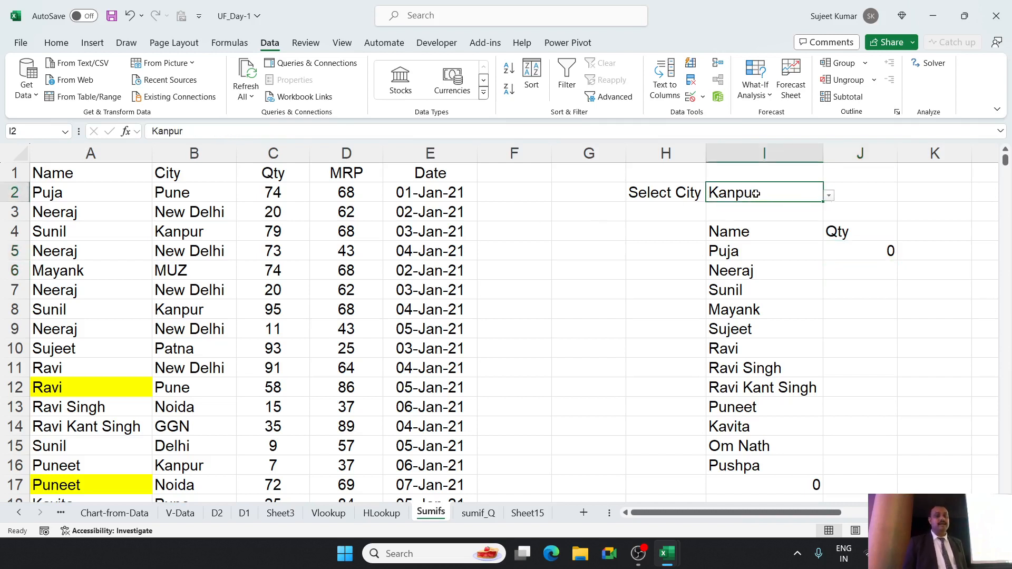
{"action": "left_click", "coordinate": [829, 195]}
{"action": "left_click", "coordinate": [781, 207]}
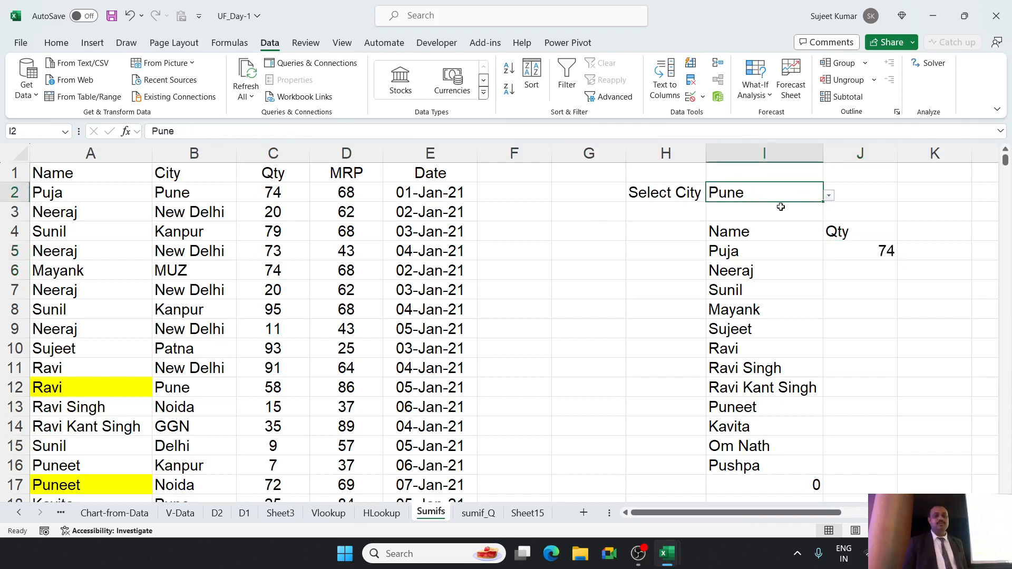
Start a SUMIFS formula in J6 that sums column C where column A matches the name in I5.
{"action": "left_click", "coordinate": [832, 272]}
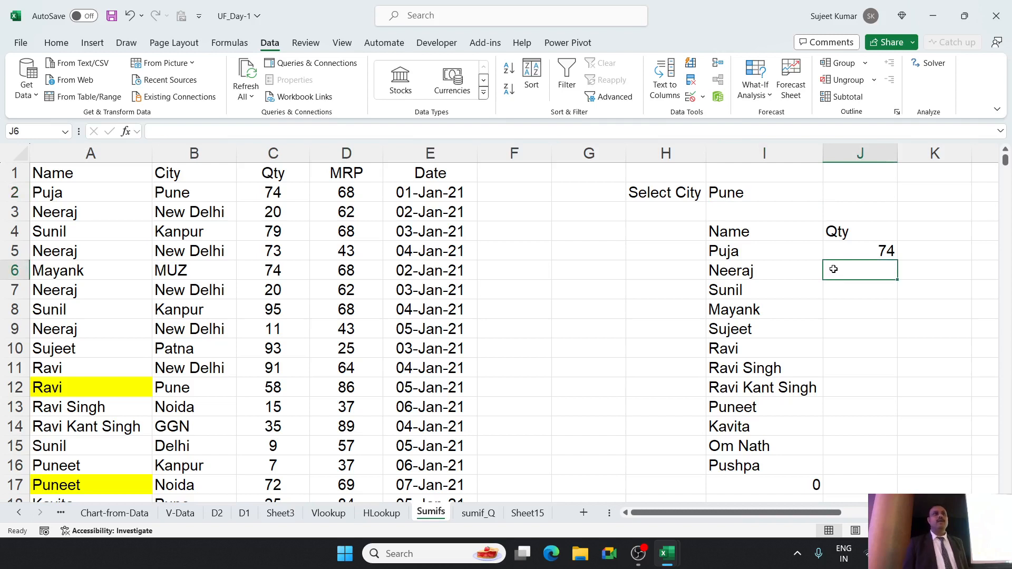
{"action": "left_click_drag", "start_coordinate": [744, 249], "coordinate": [727, 448]}
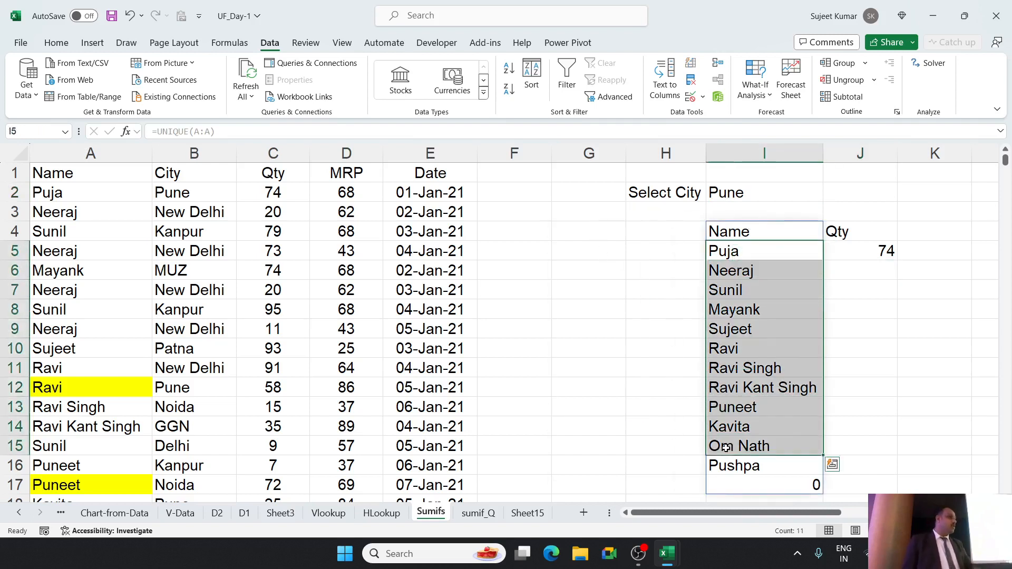
{"action": "left_click", "coordinate": [880, 271]}
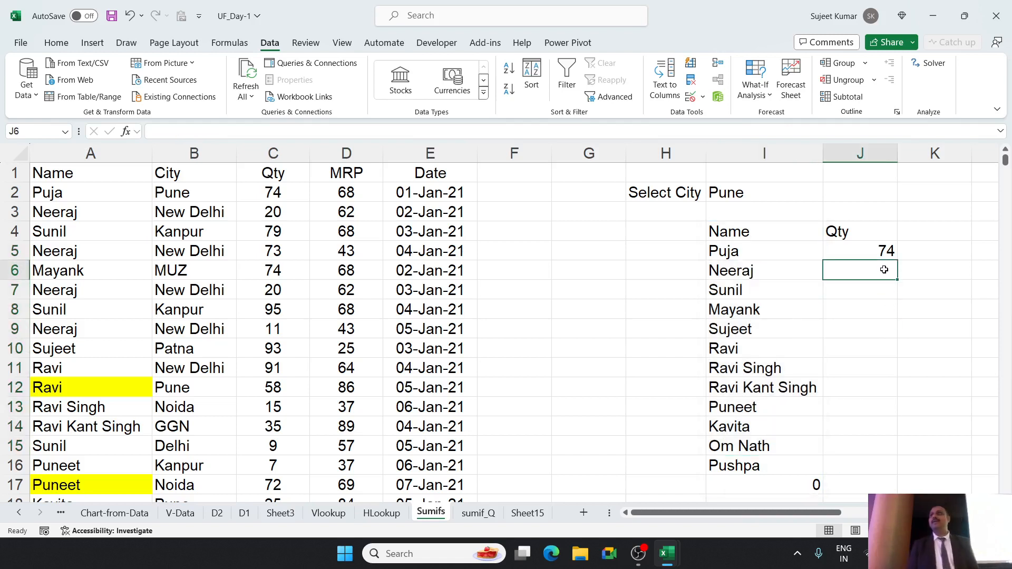
{"action": "type", "text": "=sum"}
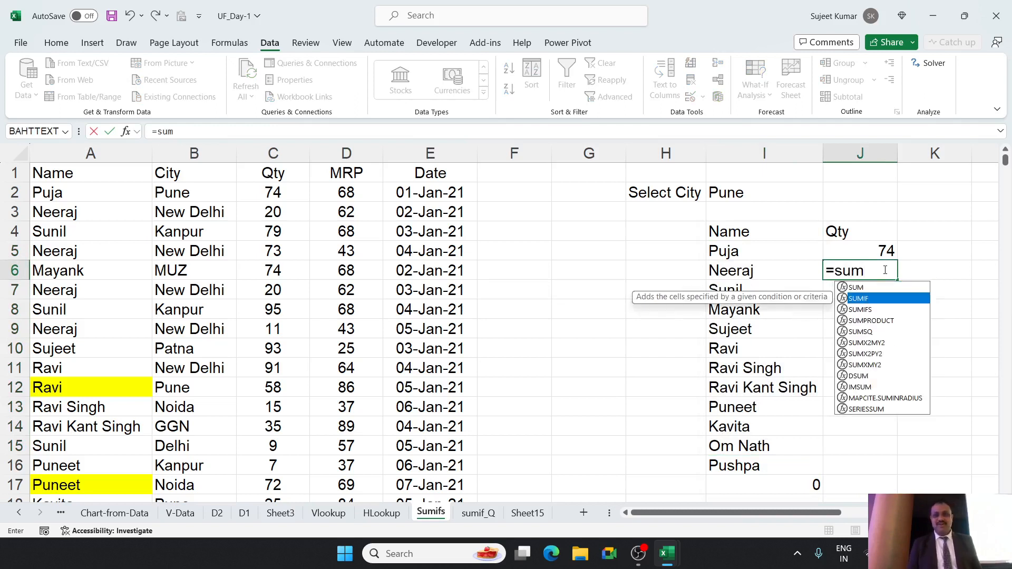
{"action": "key", "text": "Down"}
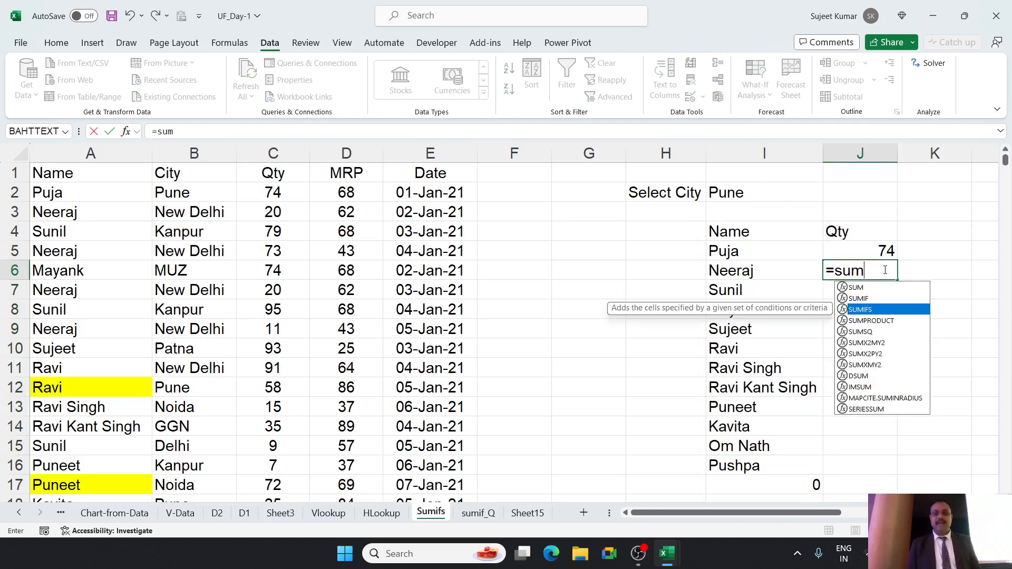
{"action": "key", "text": "Tab"}
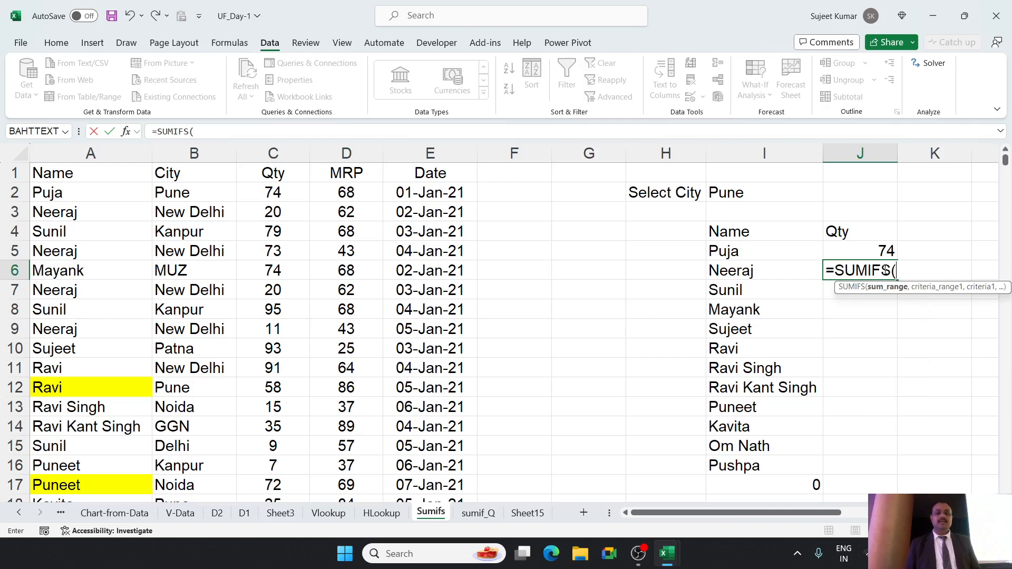
{"action": "left_click", "coordinate": [263, 147]}
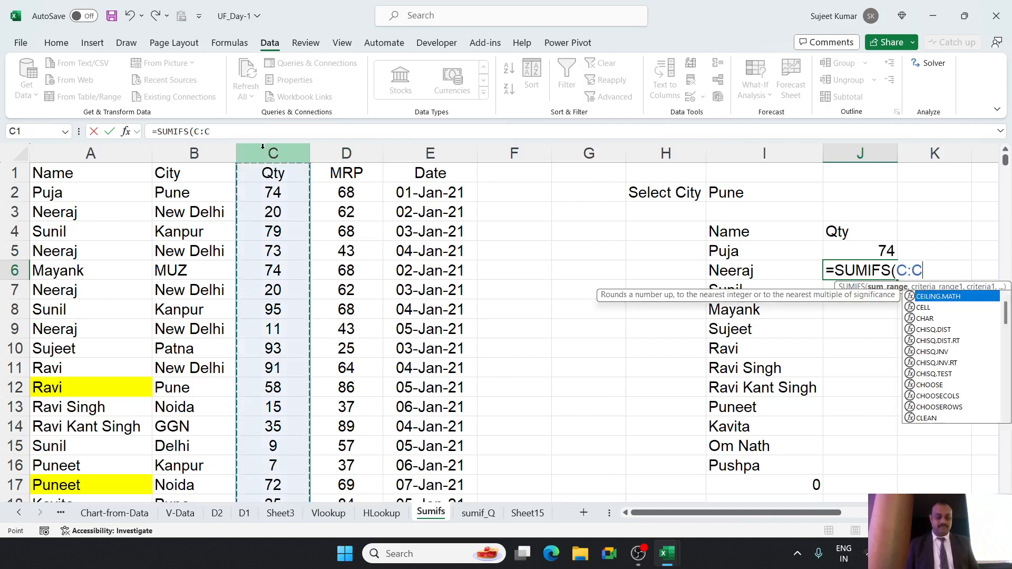
{"action": "type", "text": ","}
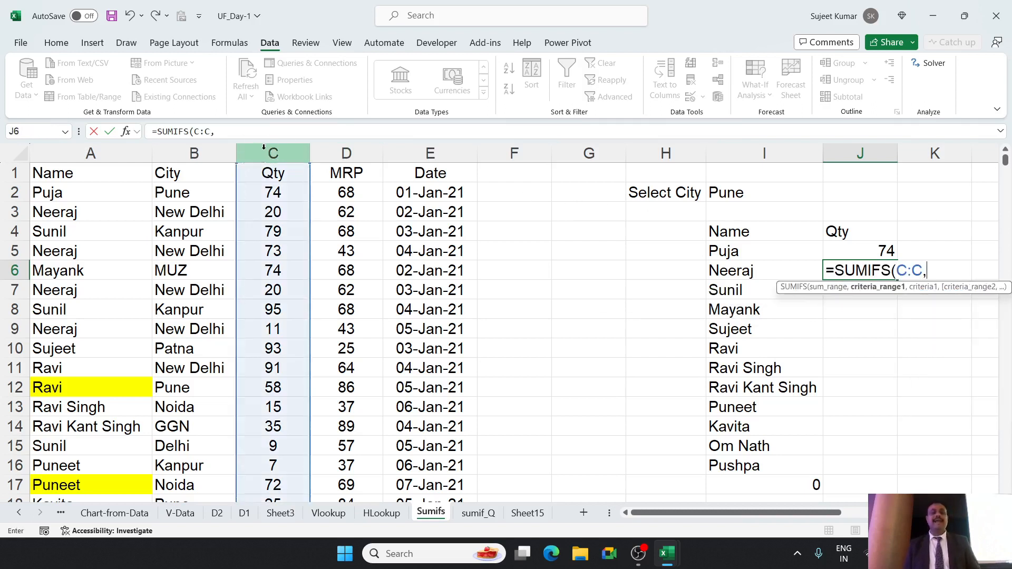
{"action": "left_click", "coordinate": [70, 150]}
{"action": "type", "text": ","}
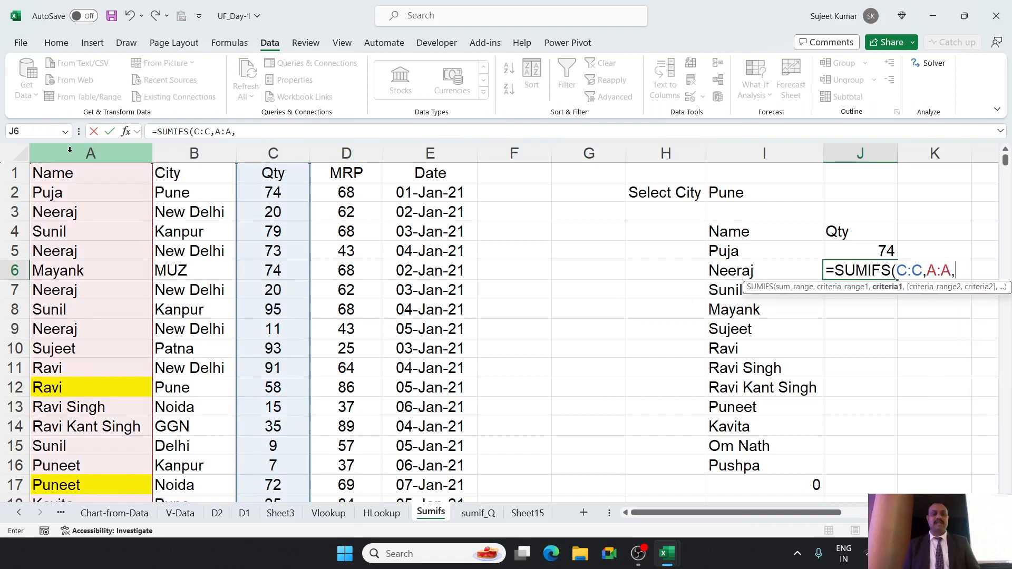
{"action": "left_click", "coordinate": [743, 251]}
{"action": "type", "text": ","}
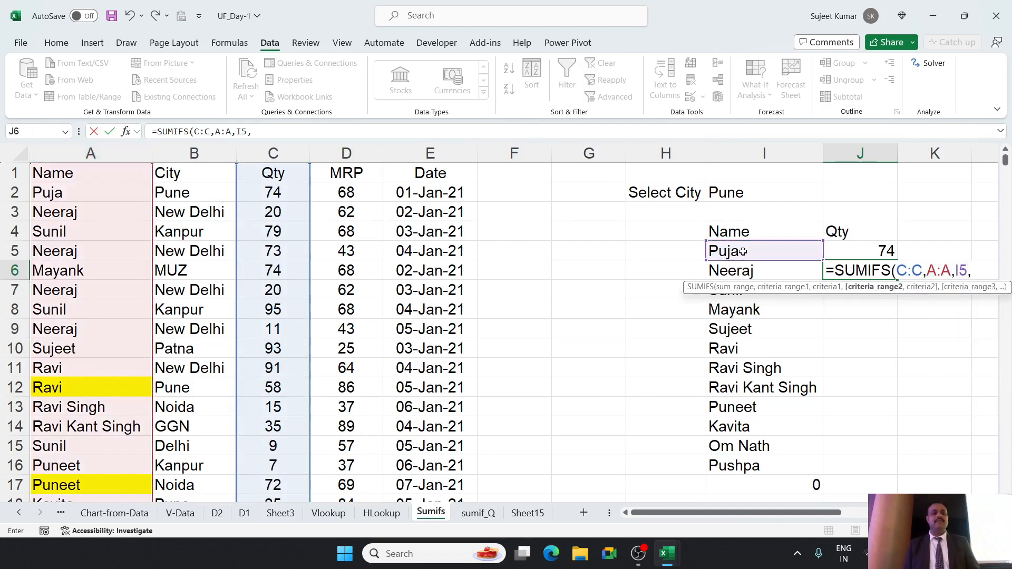
Add column B matching the city in I2 as second criterion and complete J6 as =SUMIFS(C:C,A:A,I5,B:B,I2).
{"action": "left_click", "coordinate": [206, 149]}
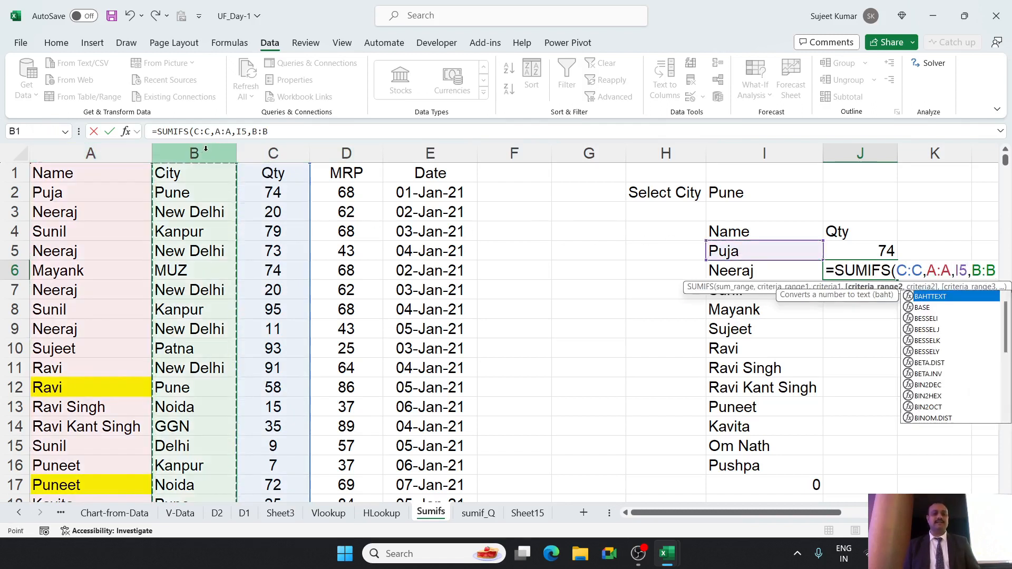
{"action": "type", "text": ","}
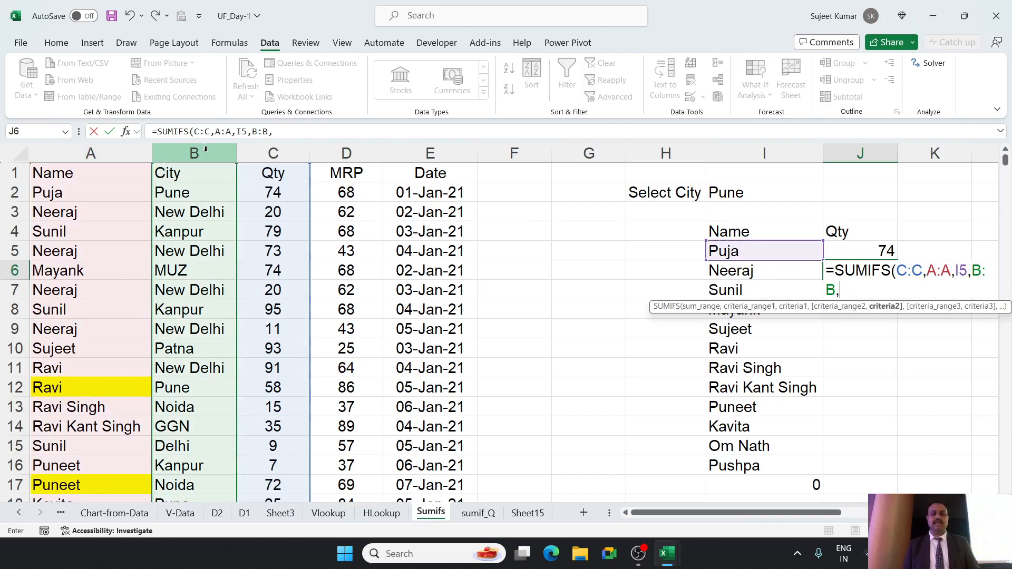
{"action": "left_click", "coordinate": [726, 195]}
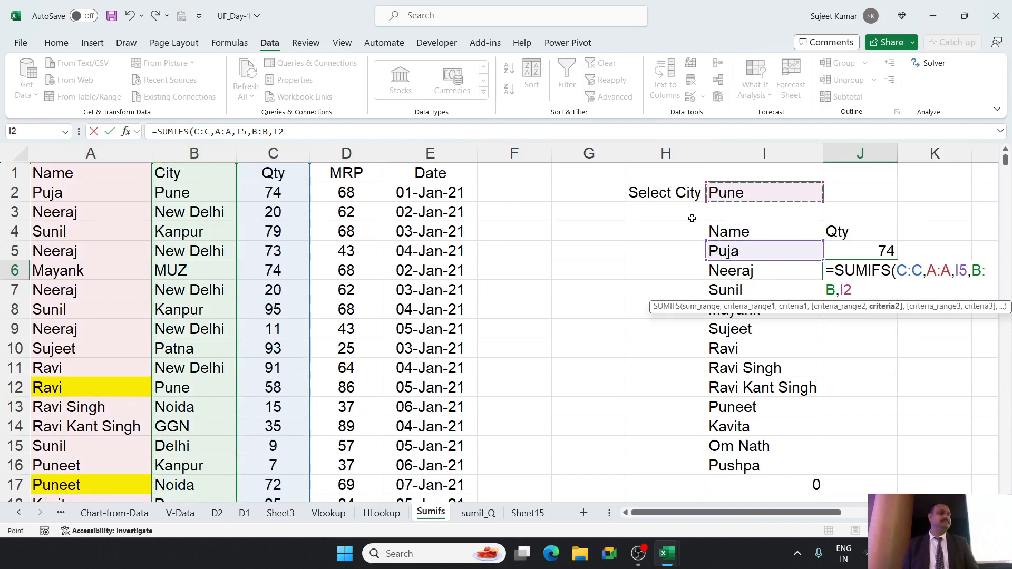
{"action": "key", "text": "Return"}
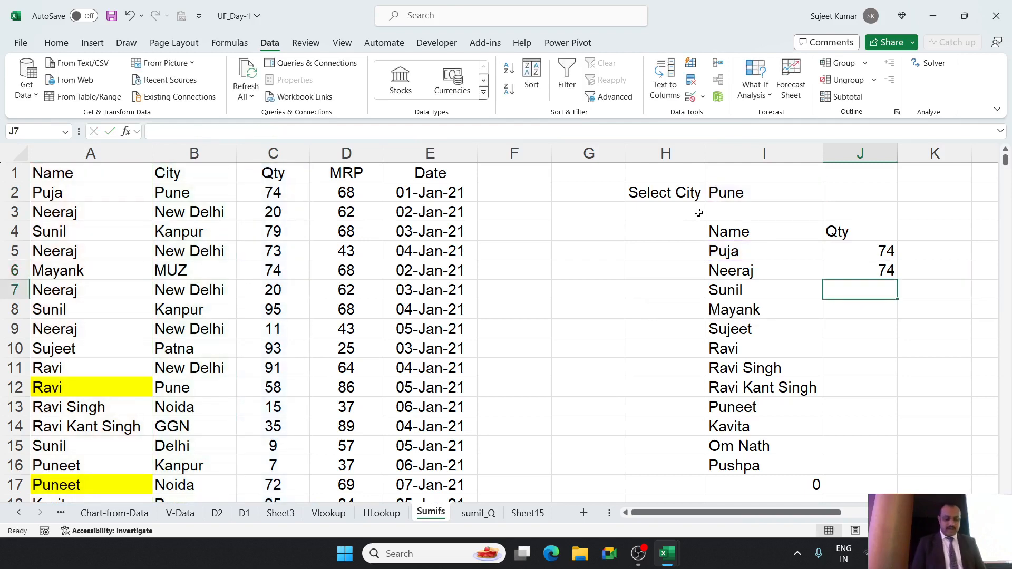
Start a SUMIFS formula in J7 that sums column C where column A matches the name in I7.
{"action": "type", "text": "=sum"}
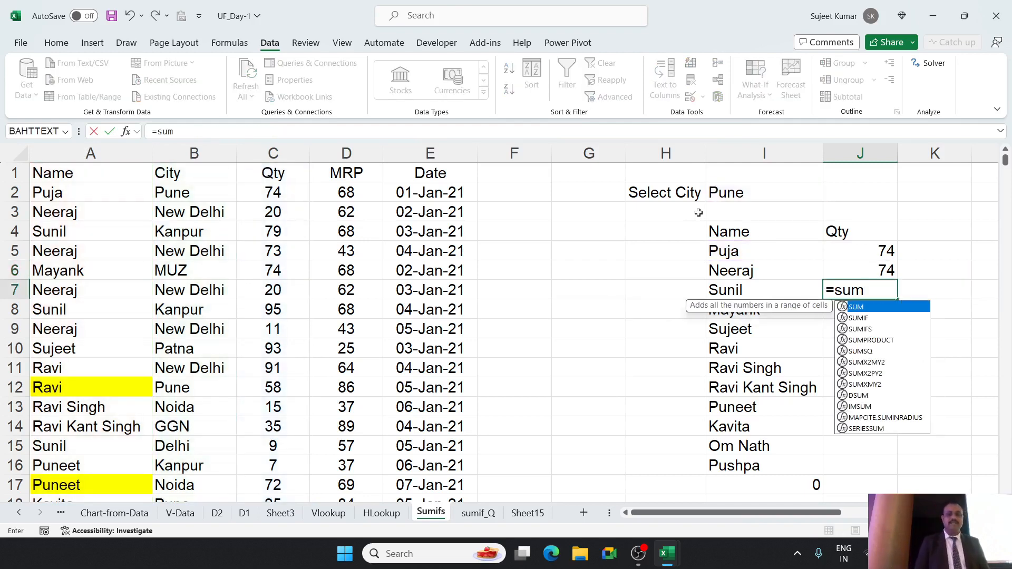
{"action": "key", "text": "Down"}
{"action": "key", "text": "Down"}
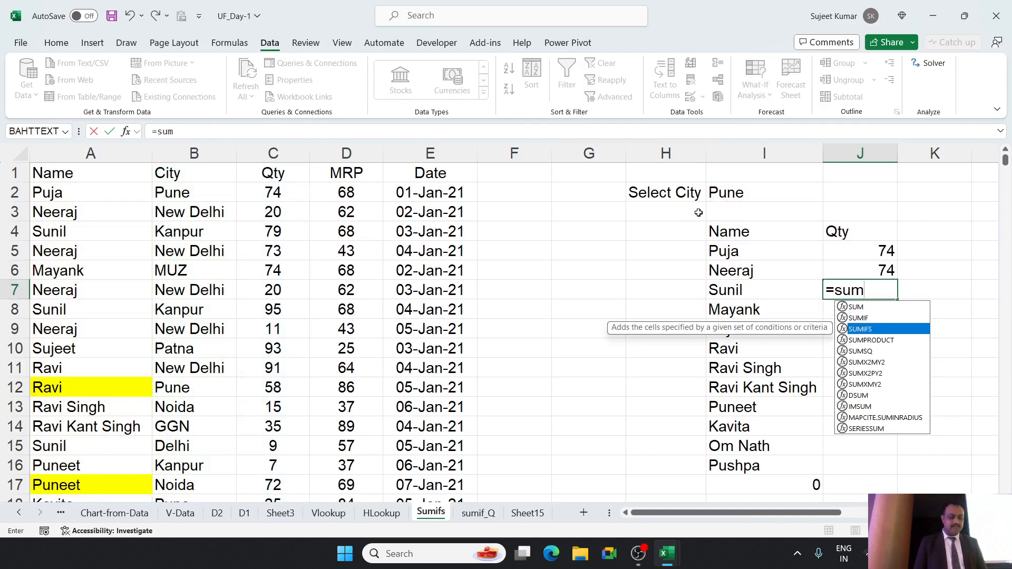
{"action": "key", "text": "Tab"}
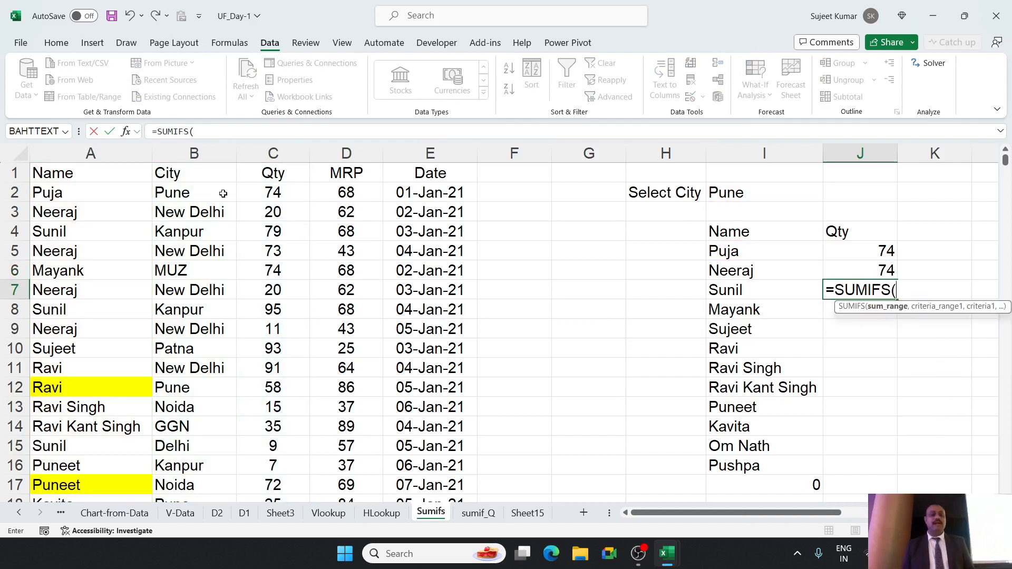
{"action": "left_click", "coordinate": [281, 154]}
{"action": "type", "text": ","}
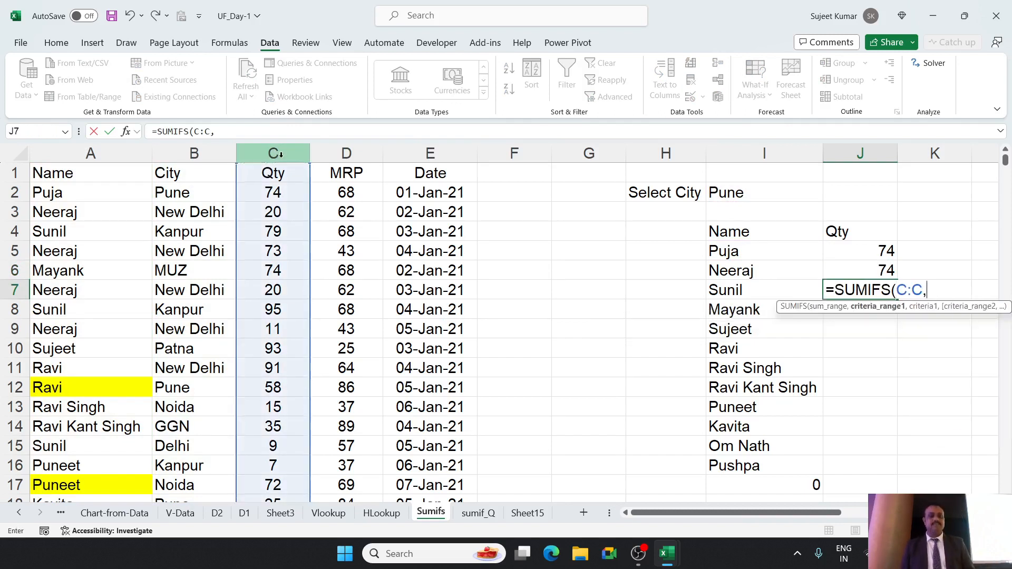
{"action": "left_click", "coordinate": [45, 156]}
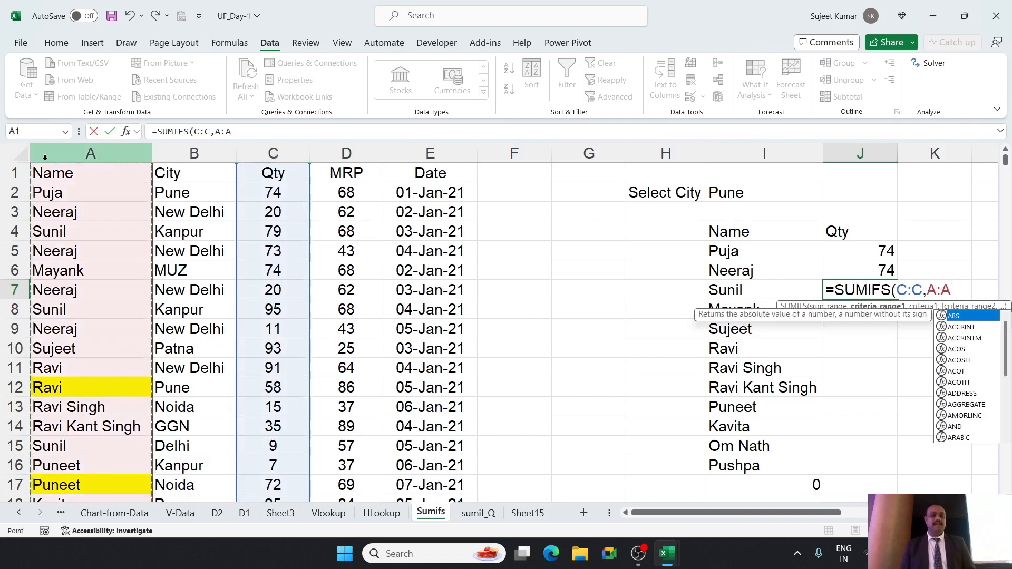
{"action": "type", "text": ","}
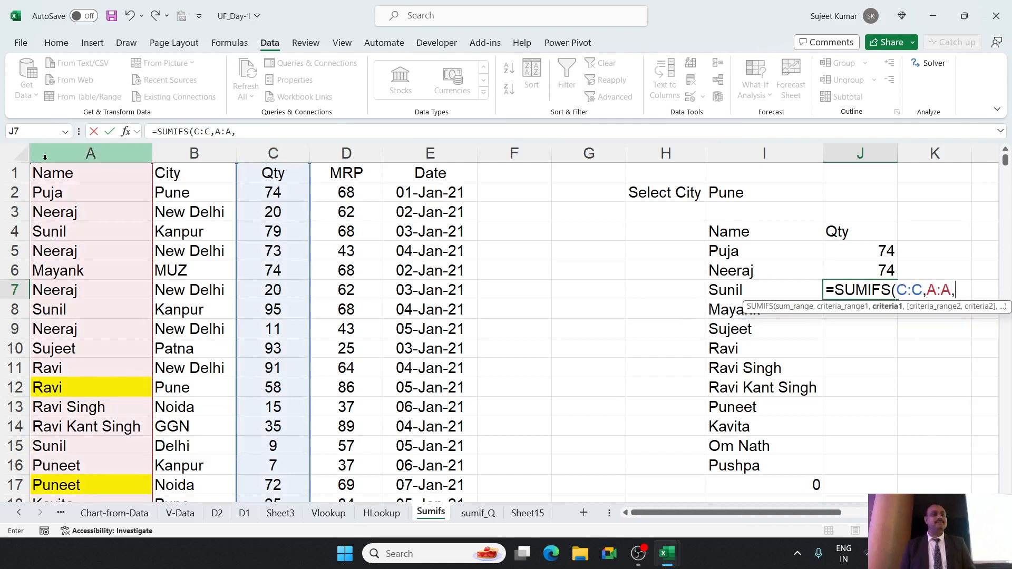
{"action": "left_click", "coordinate": [727, 294]}
{"action": "type", "text": ","}
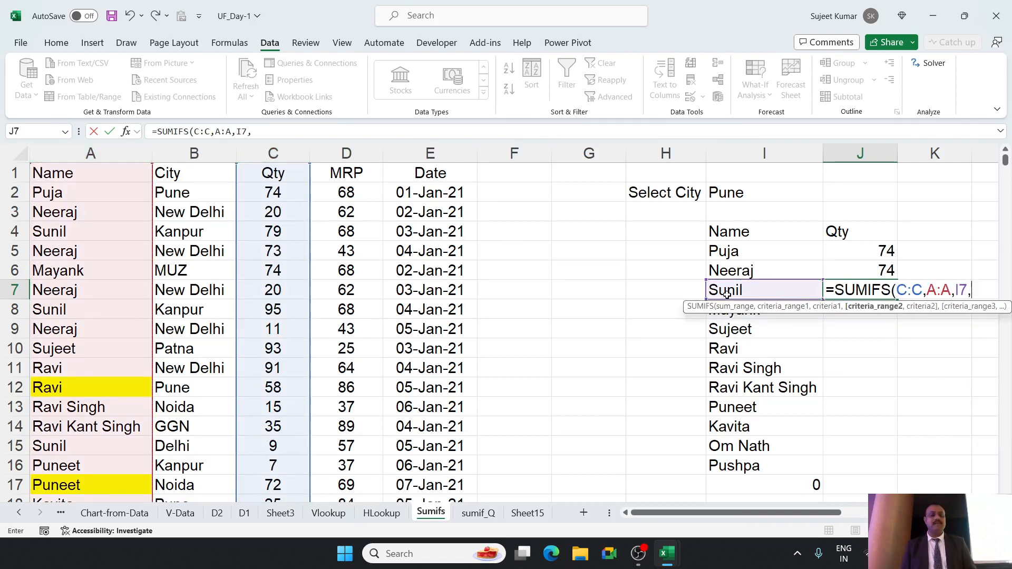
Add column B matching the city in I2 as second criterion and complete J7 as =SUMIFS(C:C,A:A,I7,B:B,I2).
{"action": "left_click", "coordinate": [210, 156]}
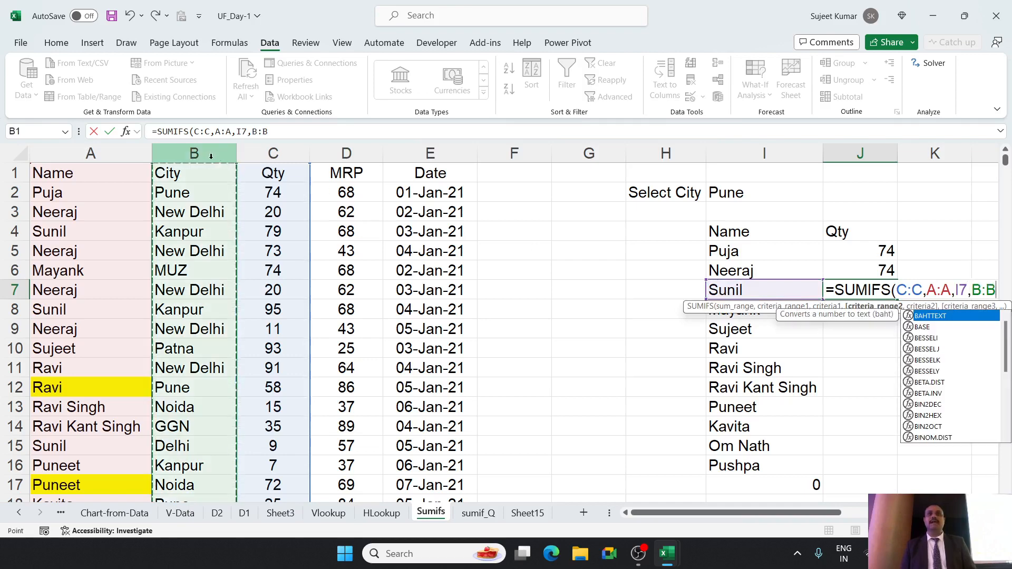
{"action": "type", "text": ","}
{"action": "left_click", "coordinate": [732, 195]}
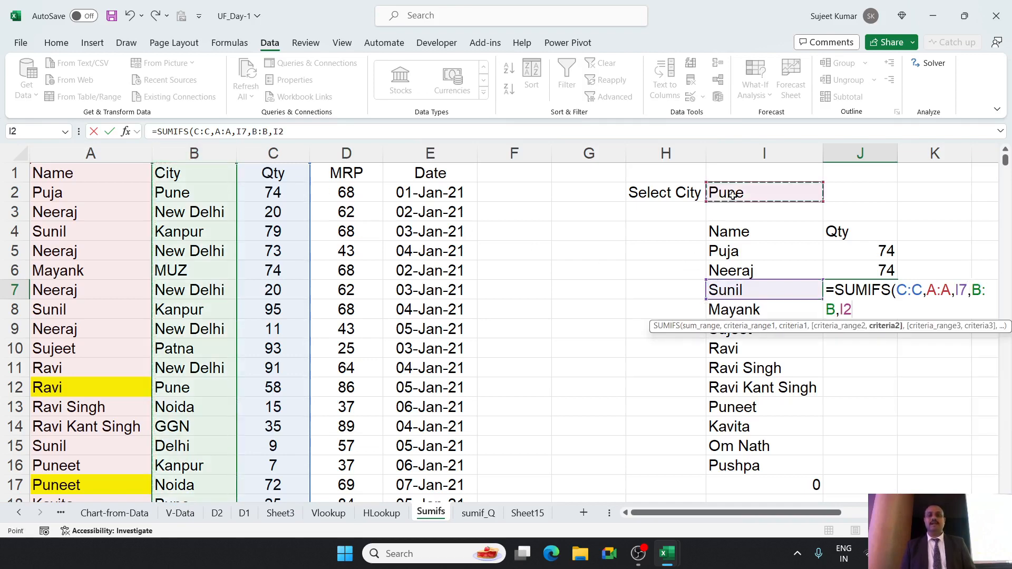
{"action": "key", "text": "Return"}
{"action": "key", "text": "Up"}
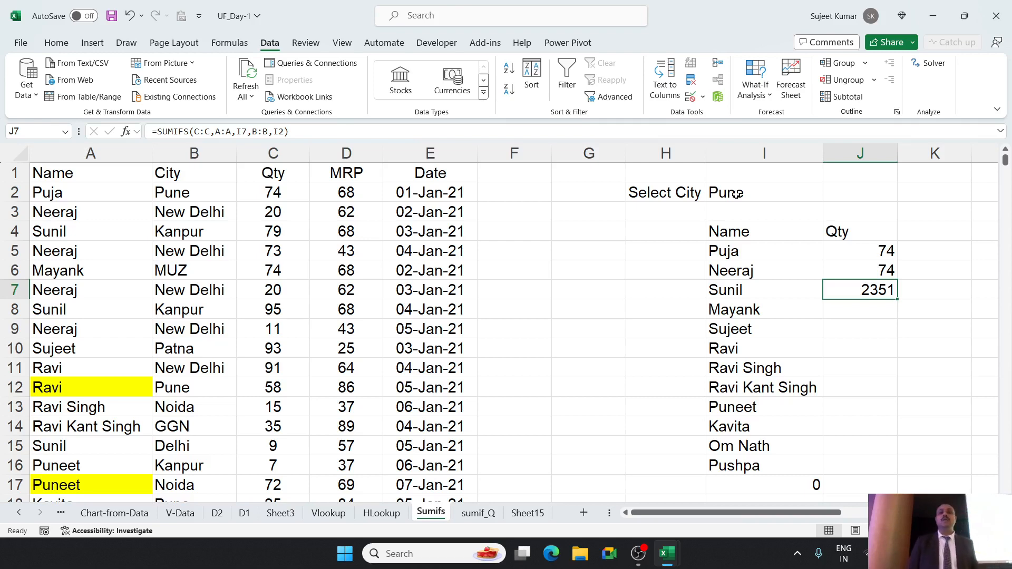
Make the name reference in the J7 formula absolute, giving =SUMIFS(C:C,A:A,$I$7,B:B,I2).
{"action": "left_click", "coordinate": [712, 195]}
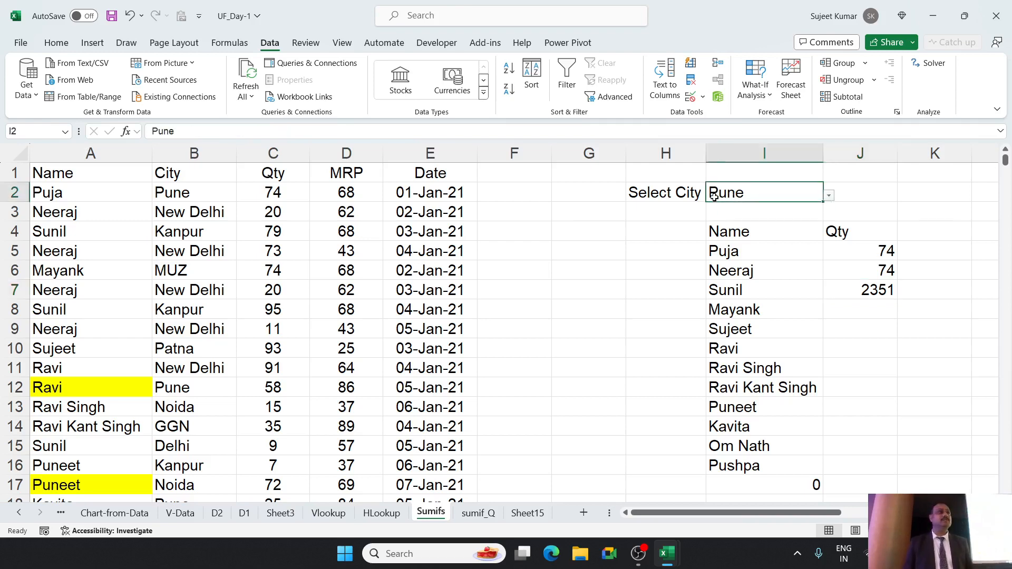
{"action": "left_click", "coordinate": [838, 289]}
{"action": "double_click", "coordinate": [855, 290]}
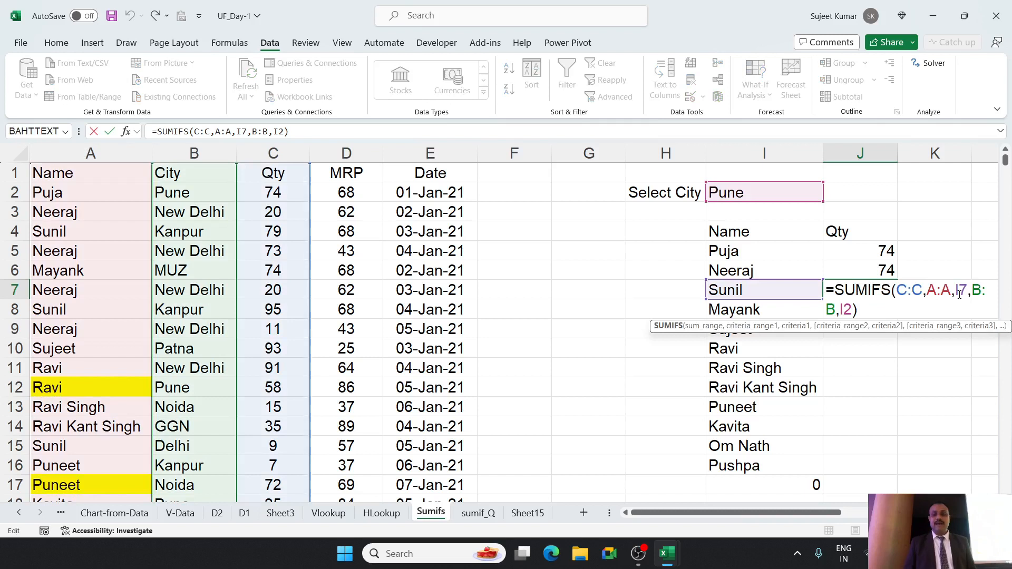
{"action": "left_click", "coordinate": [960, 291]}
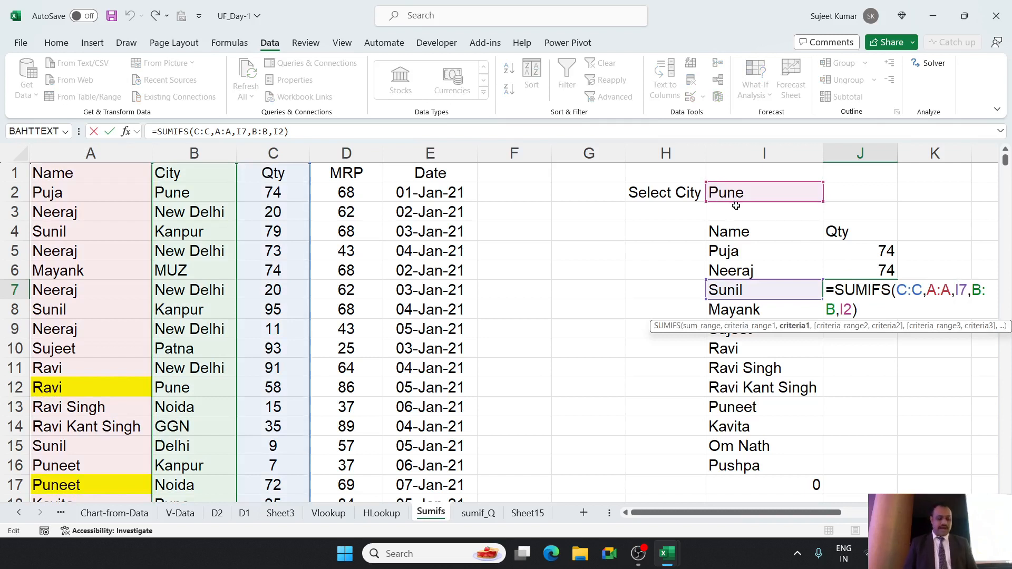
{"action": "key", "text": "F4"}
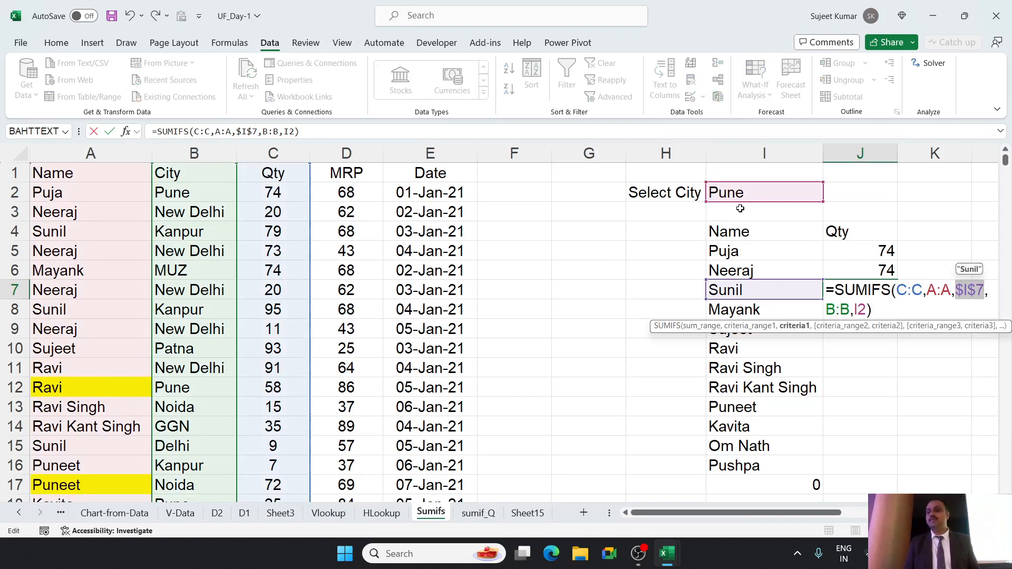
{"action": "key", "text": "Return"}
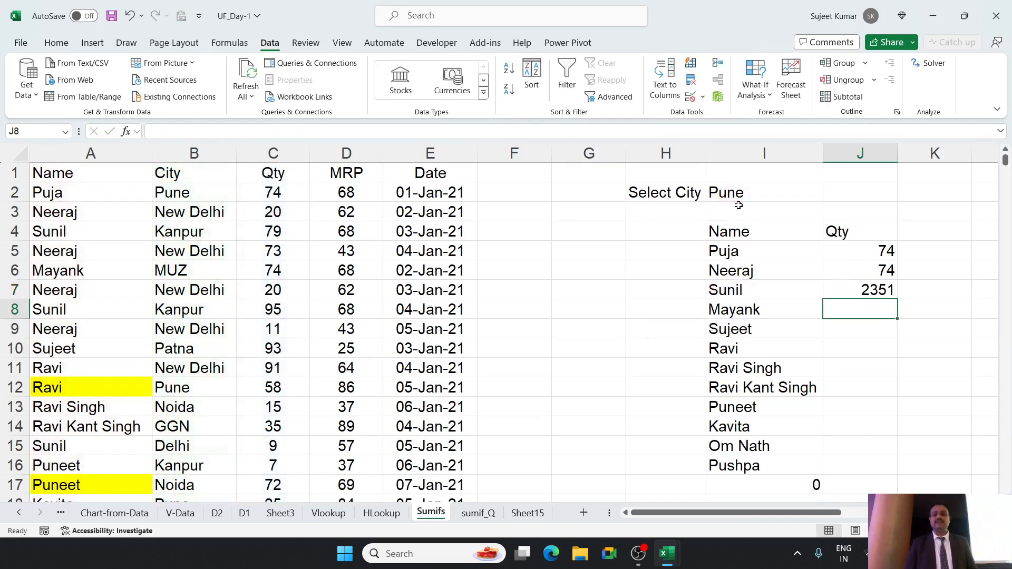
Try filling the J7 SUMIFS formula down through J16, and take back the filled cells.
{"action": "left_click", "coordinate": [887, 286]}
{"action": "left_click_drag", "start_coordinate": [898, 300], "coordinate": [888, 472]}
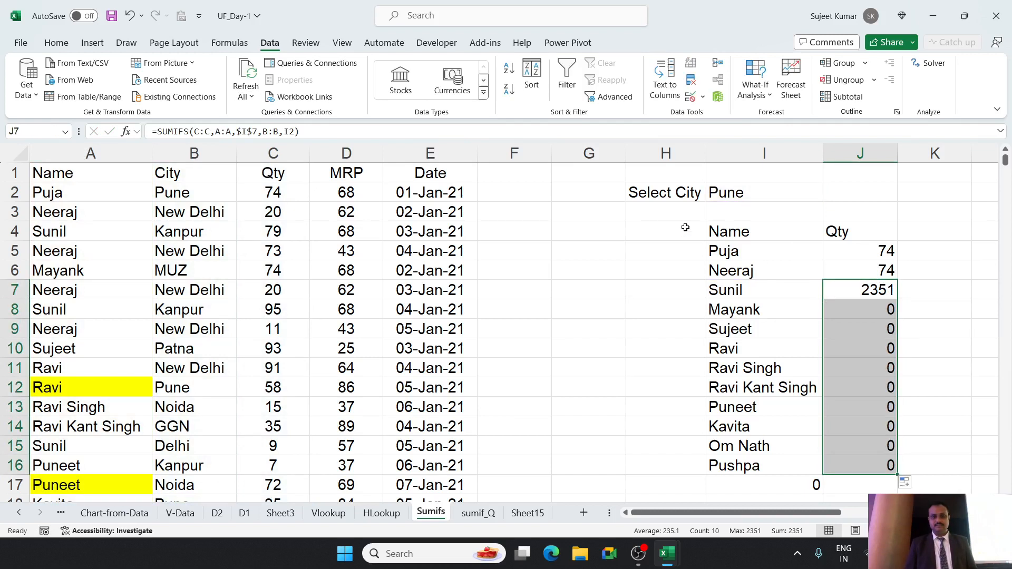
{"action": "left_click", "coordinate": [749, 192]}
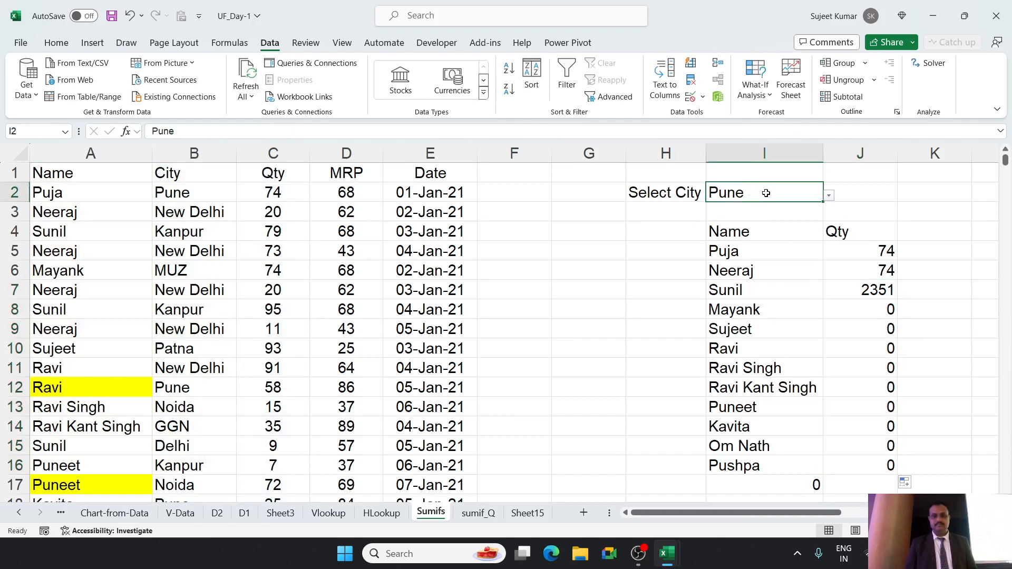
{"action": "left_click", "coordinate": [830, 195]}
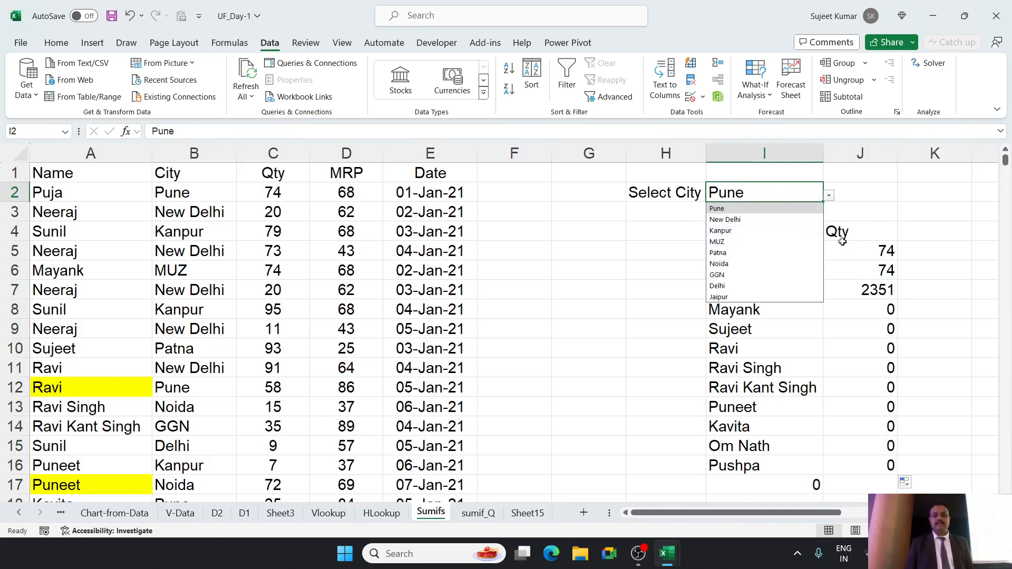
{"action": "left_click", "coordinate": [872, 279]}
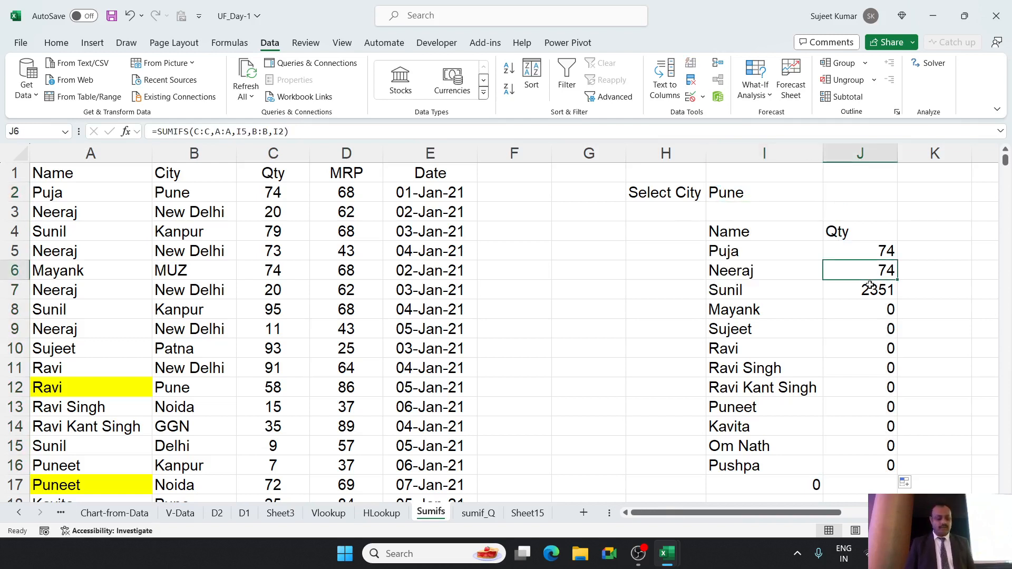
{"action": "left_click", "coordinate": [870, 286]}
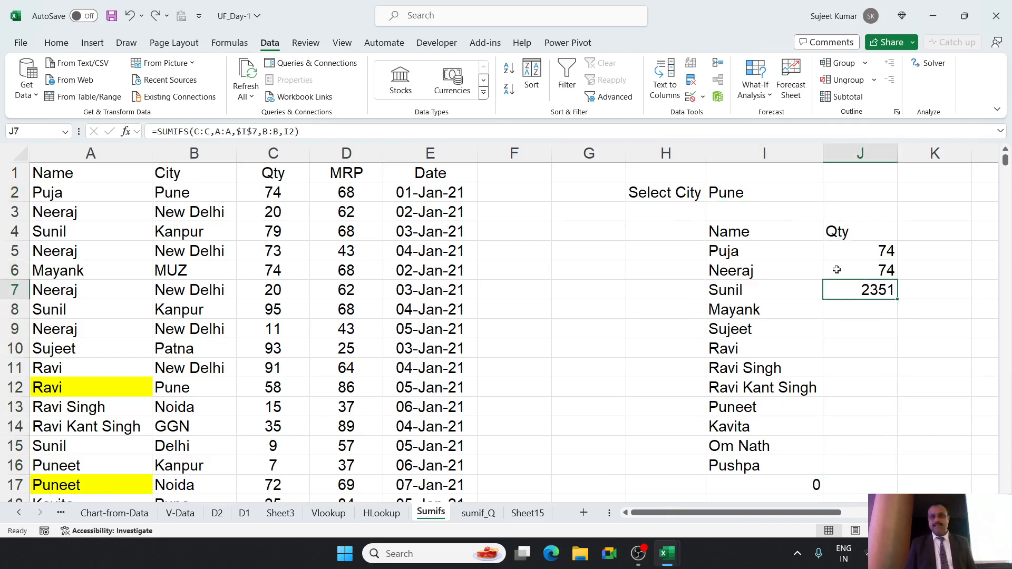
Correct the locking in J7 so only the city reference is absolute, giving =SUMIFS(C:C,A:A,I7,B:B,$I$2).
{"action": "double_click", "coordinate": [858, 284]}
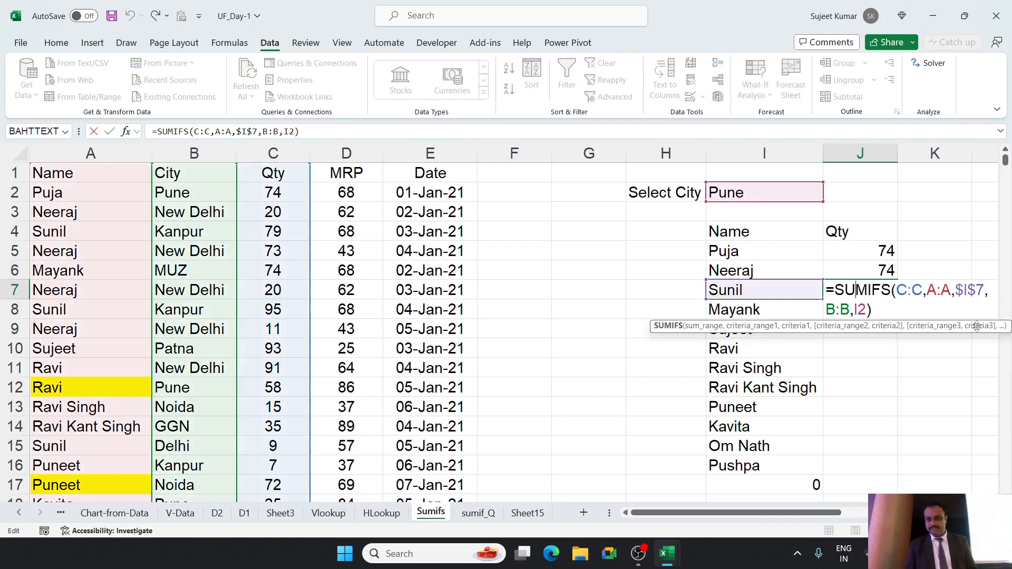
{"action": "left_click", "coordinate": [974, 294]}
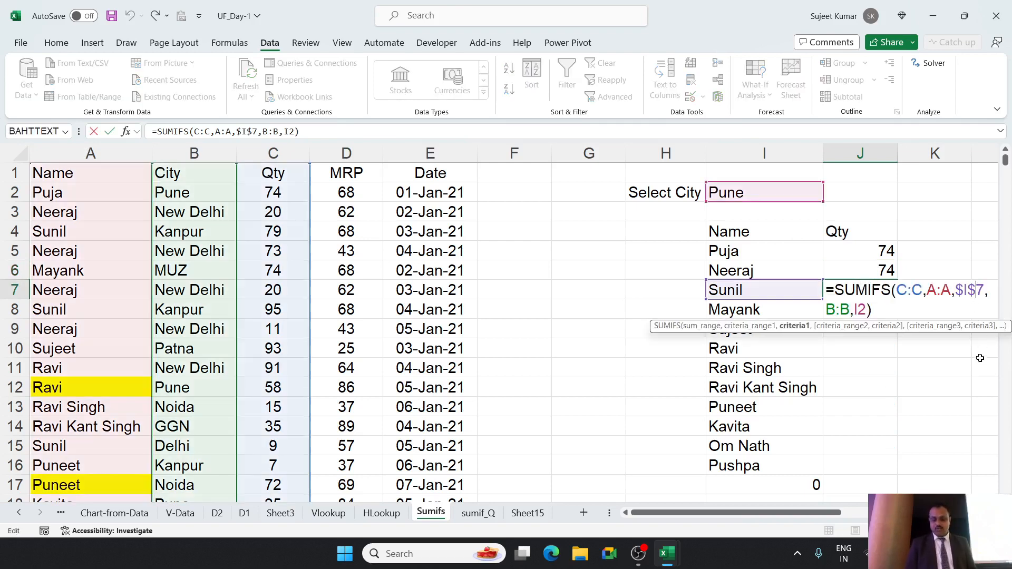
{"action": "key", "text": "BackSpace"}
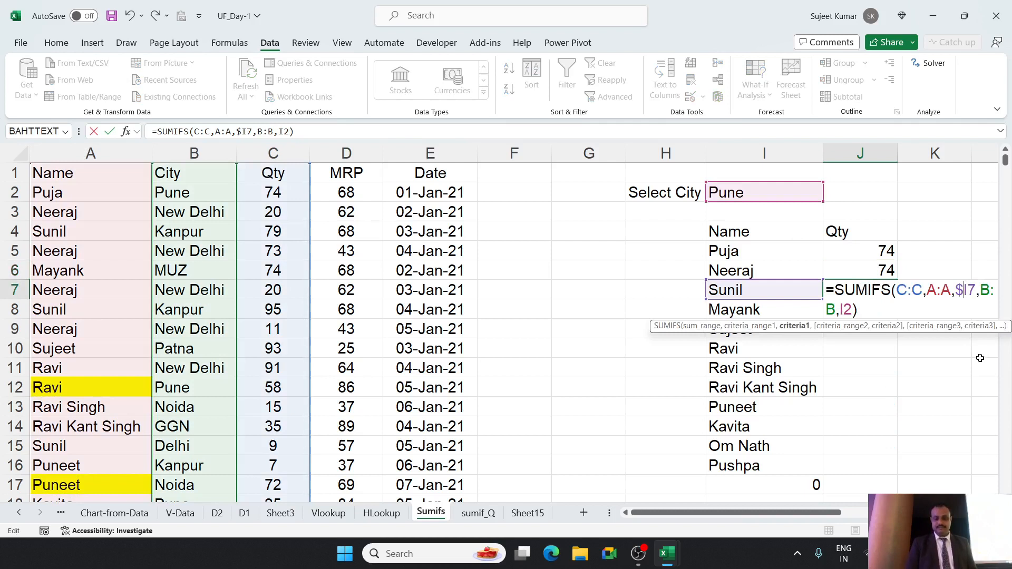
{"action": "key", "text": "BackSpace"}
{"action": "left_click", "coordinate": [847, 311]}
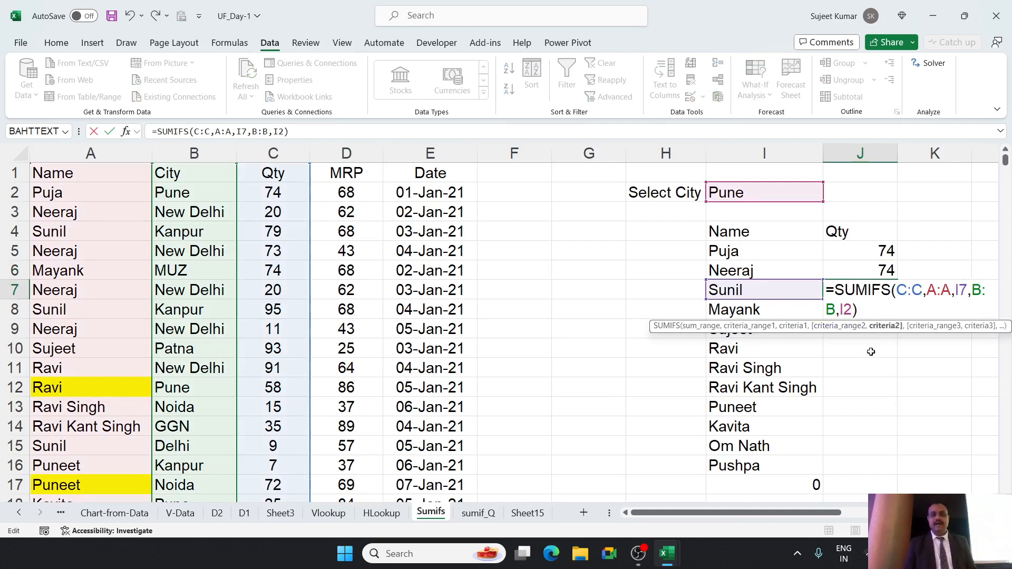
{"action": "key", "text": "F4"}
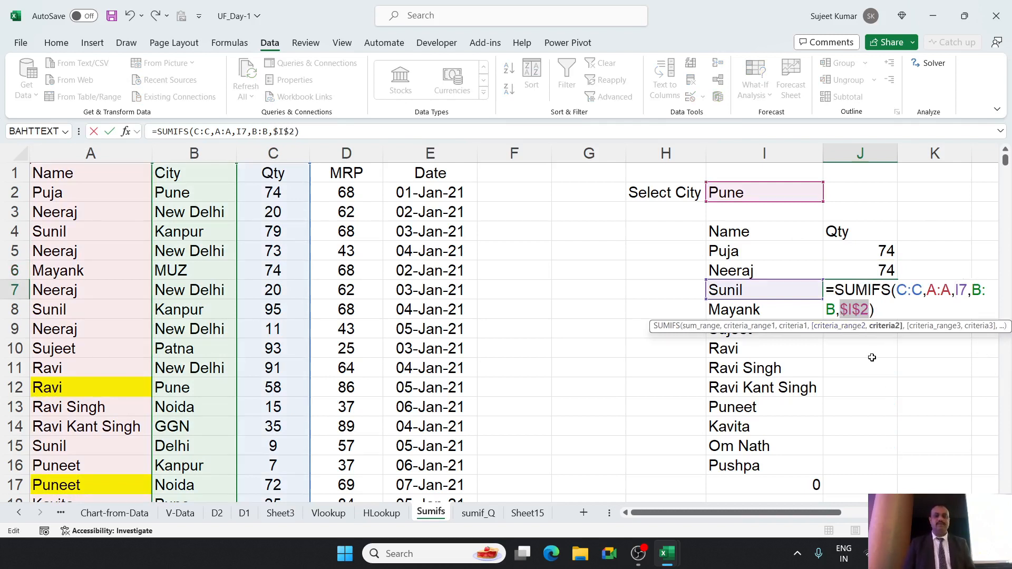
{"action": "key", "text": "Return"}
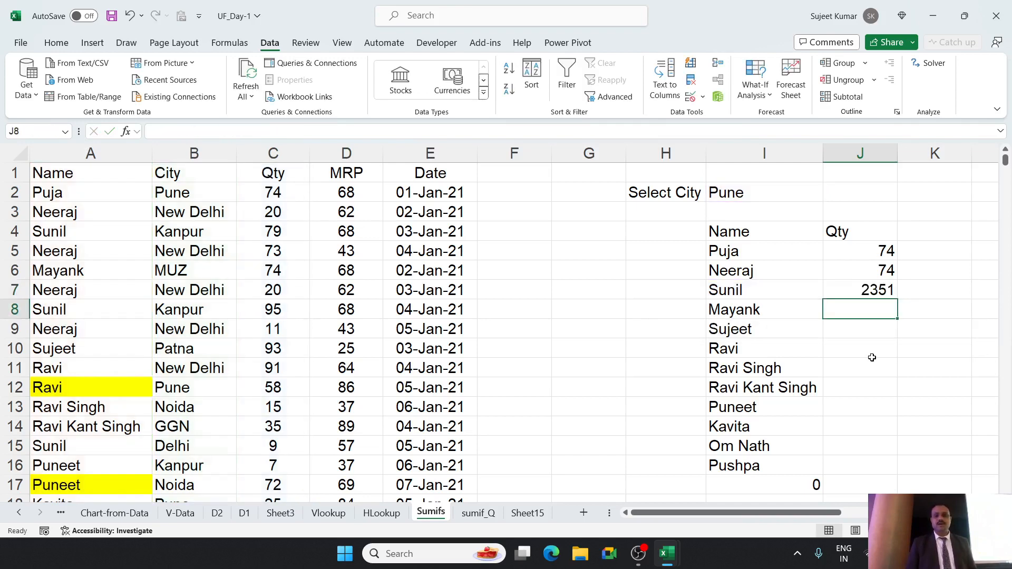
Fill the corrected SUMIFS formula from J7 down through J16 and check the rows in I11:J12.
{"action": "key", "text": "Up"}
{"action": "left_click_drag", "start_coordinate": [898, 297], "coordinate": [898, 474]}
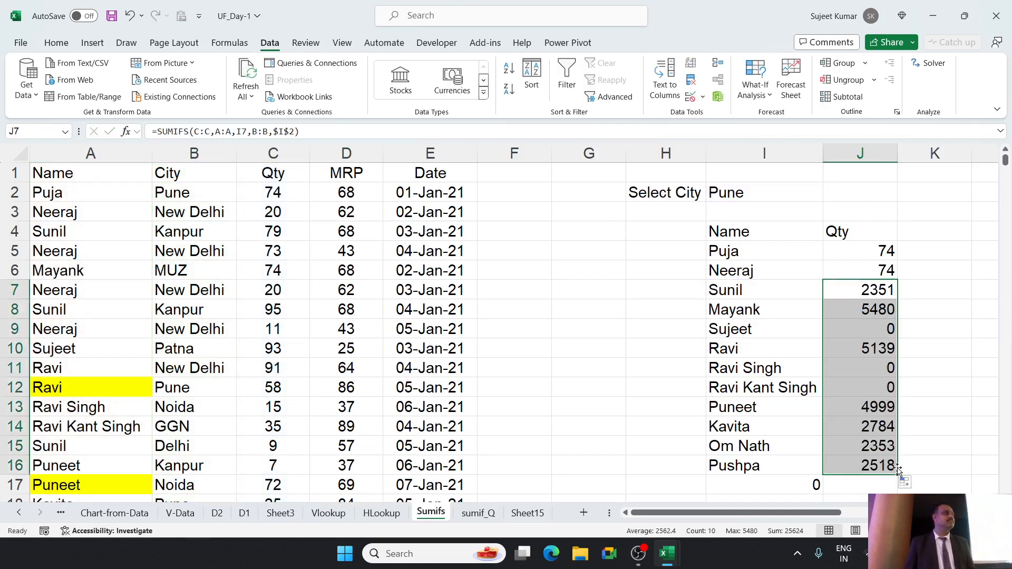
{"action": "left_click", "coordinate": [845, 396]}
{"action": "left_click_drag", "start_coordinate": [845, 396], "coordinate": [742, 374]}
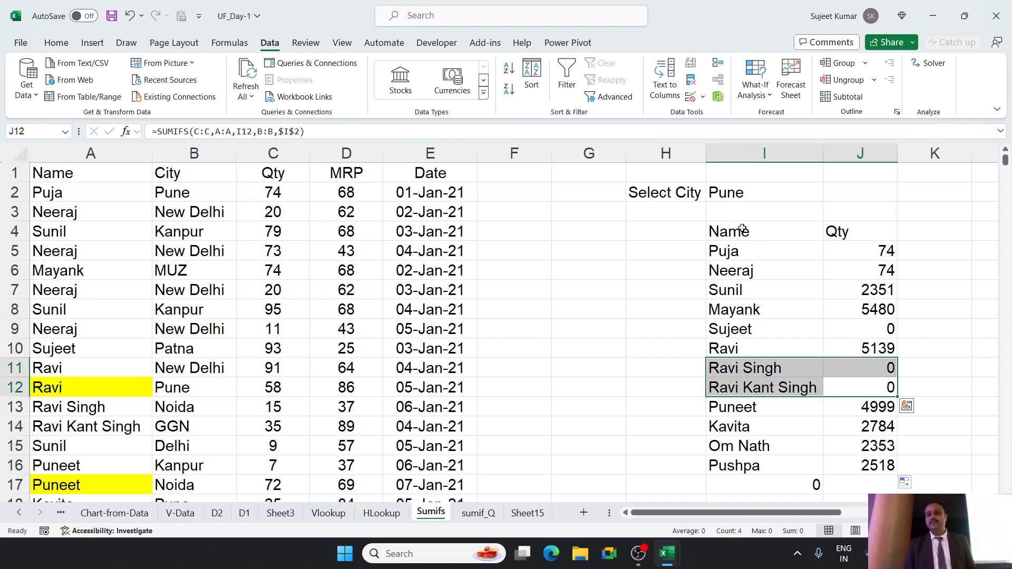
Test the SUMIFS results by switching the city in I2 to New Delhi, Kanpur, MUZ and finally Patna.
{"action": "left_click", "coordinate": [754, 194]}
{"action": "left_click", "coordinate": [829, 196]}
{"action": "left_click", "coordinate": [805, 219]}
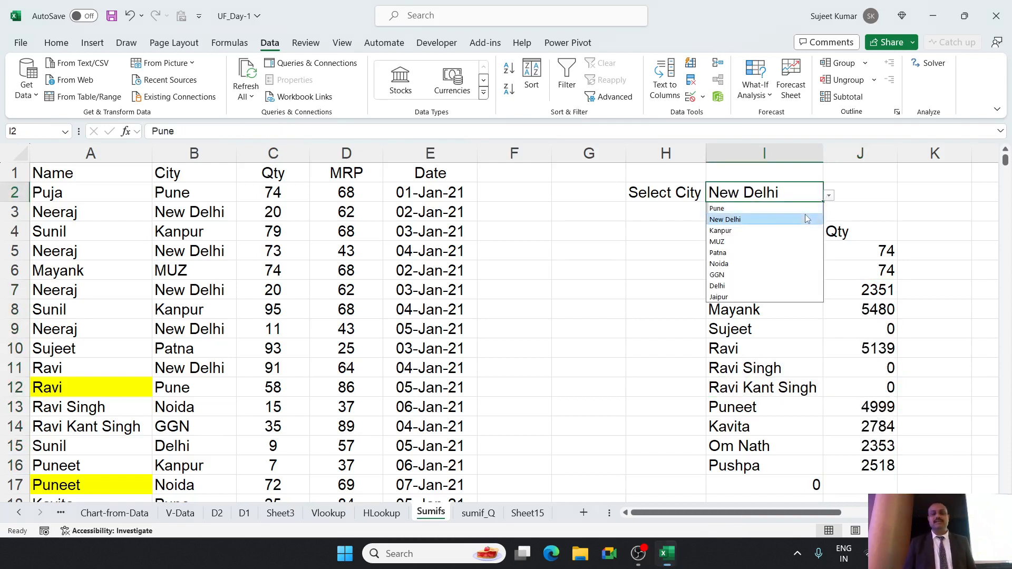
{"action": "left_click", "coordinate": [829, 196]}
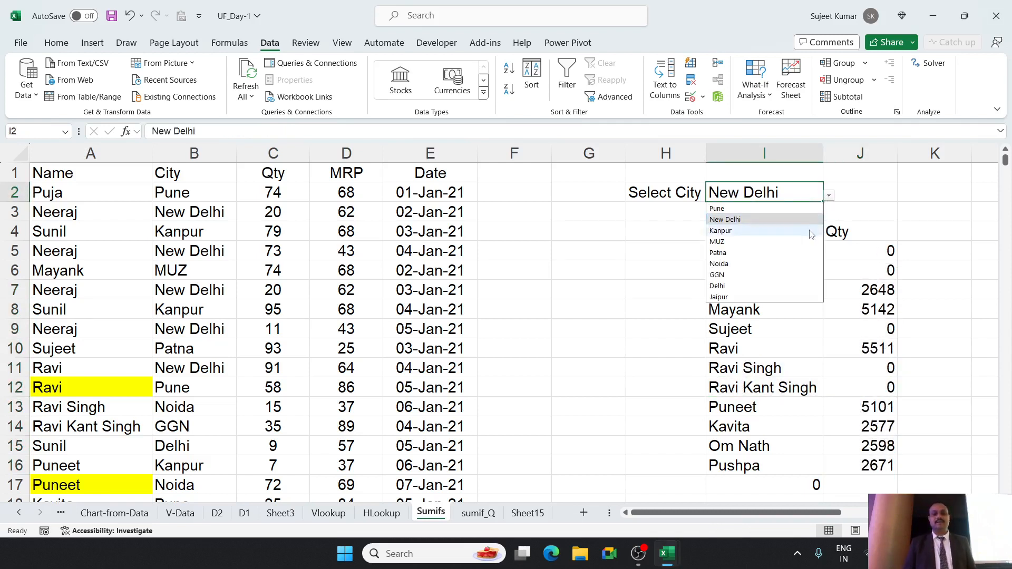
{"action": "left_click", "coordinate": [812, 230]}
{"action": "left_click", "coordinate": [829, 196]}
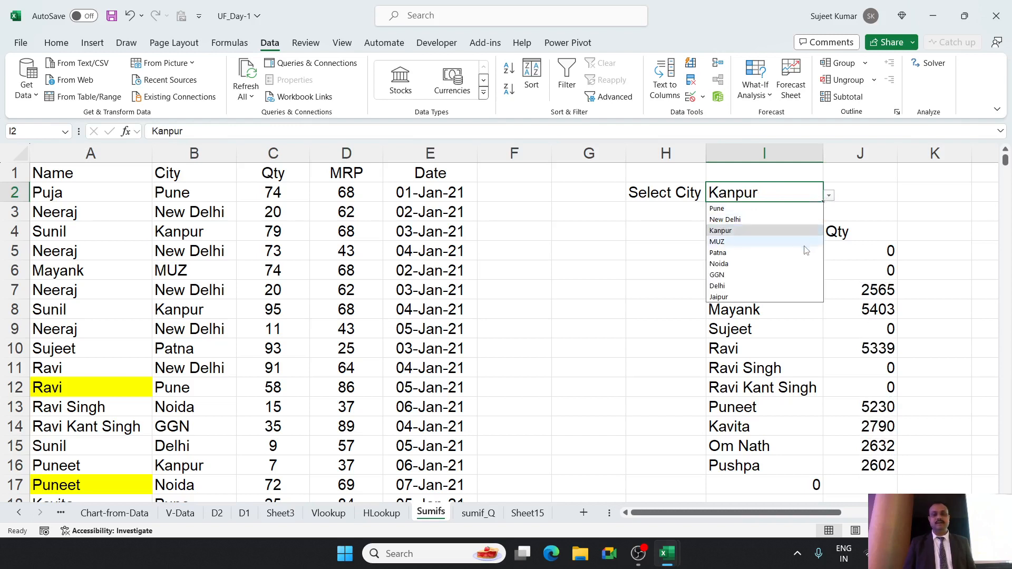
{"action": "left_click", "coordinate": [806, 241]}
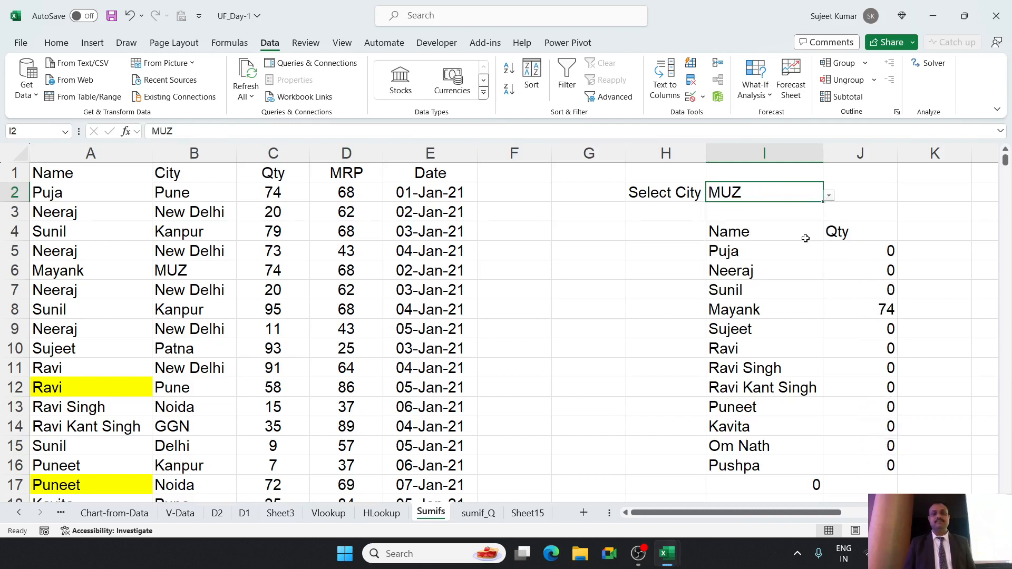
{"action": "left_click", "coordinate": [829, 196]}
{"action": "left_click", "coordinate": [794, 257]}
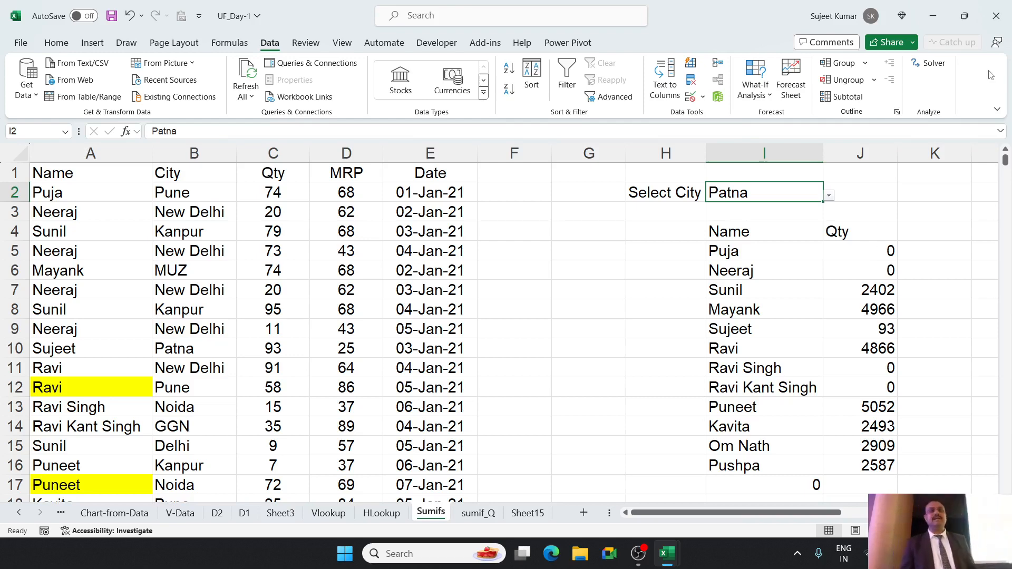
Start an AVERAGEIFS formula in K5, beside the first name's quantity.
{"action": "key", "text": "Right"}
{"action": "key", "text": "Right"}
{"action": "key", "text": "Right"}
{"action": "key", "text": "Right"}
{"action": "key", "text": "Right"}
{"action": "key", "text": "Right"}
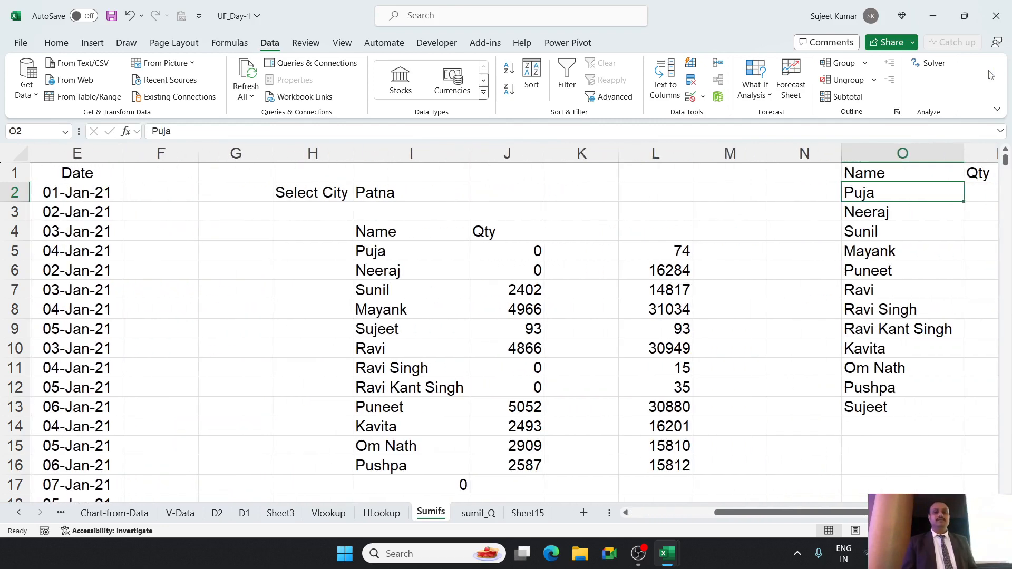
{"action": "key", "text": "Left"}
{"action": "key", "text": "Left"}
{"action": "key", "text": "Left"}
{"action": "key", "text": "Left"}
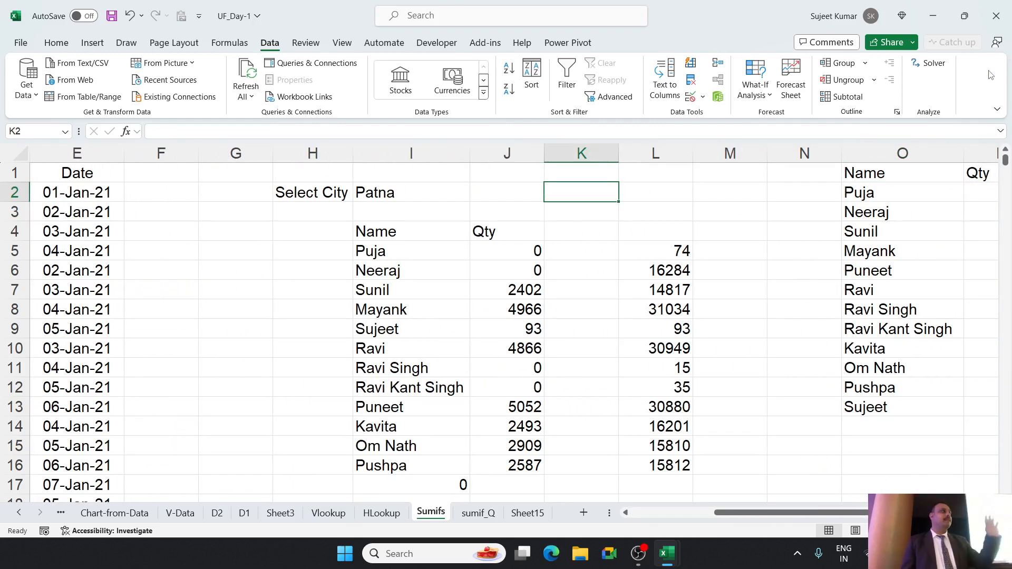
{"action": "key", "text": "Down"}
{"action": "key", "text": "Down"}
{"action": "key", "text": "Down"}
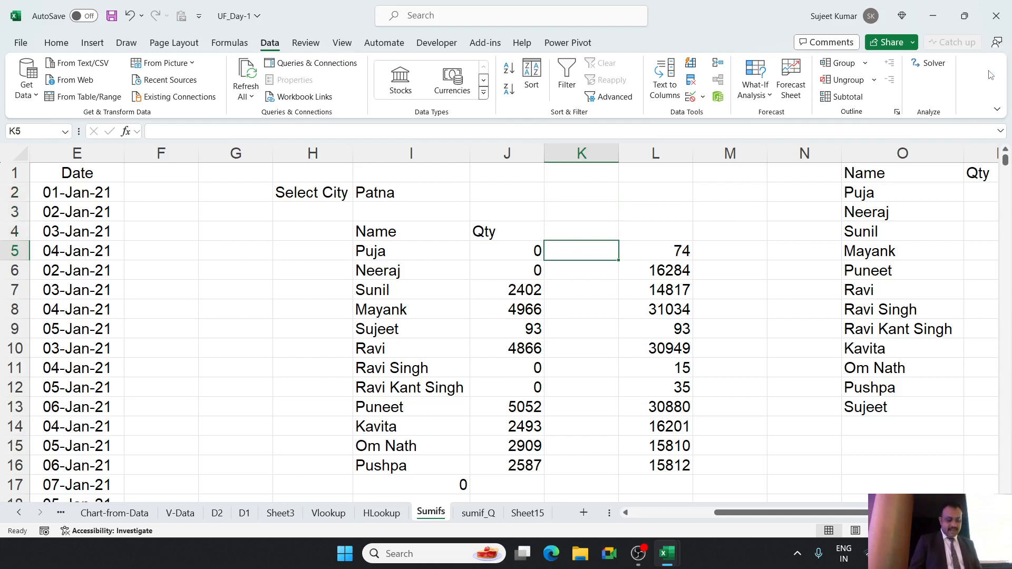
{"action": "type", "text": "="}
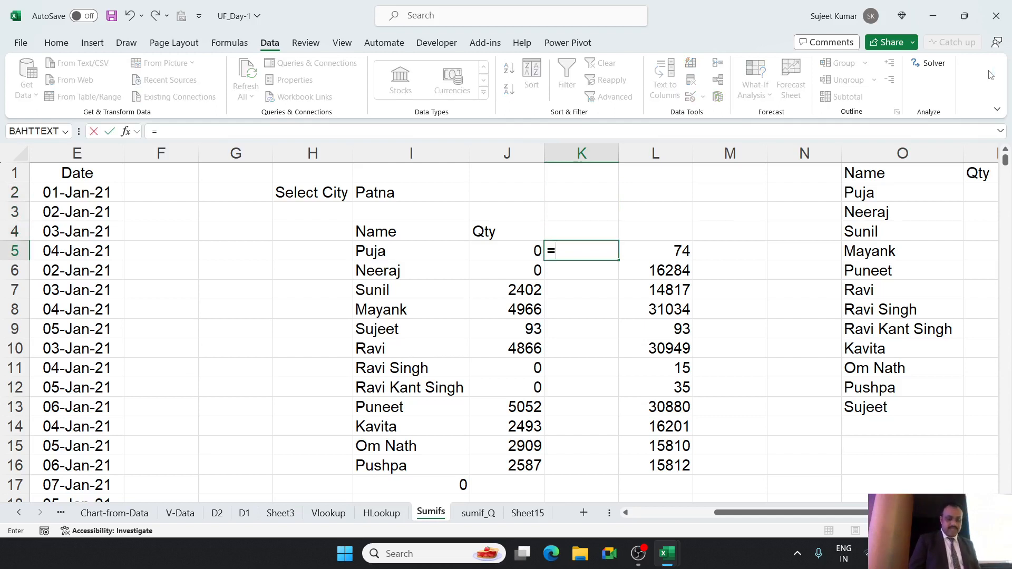
{"action": "type", "text": "av"}
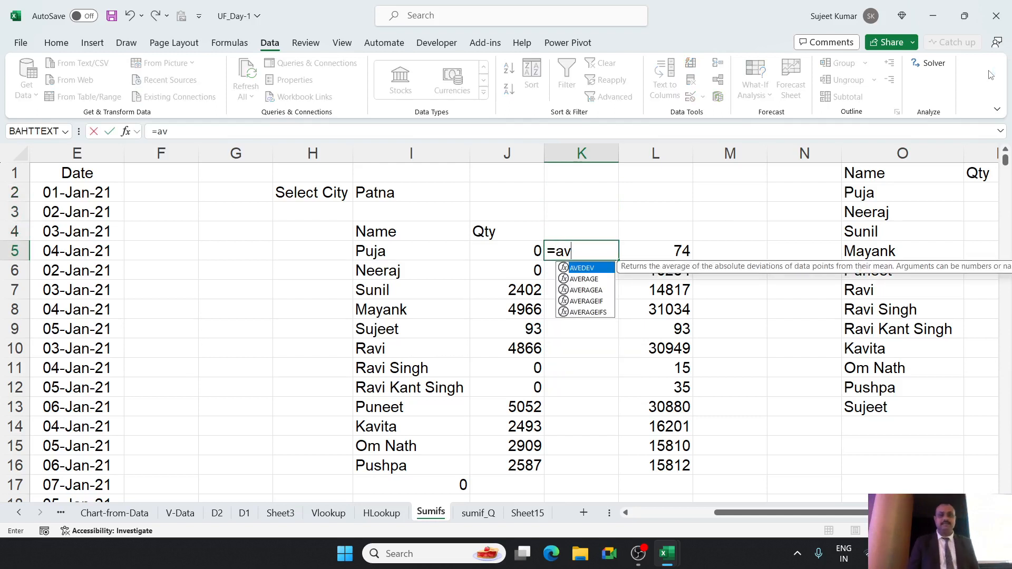
{"action": "key", "text": "Down"}
{"action": "key", "text": "Down"}
{"action": "key", "text": "Down"}
{"action": "key", "text": "Down"}
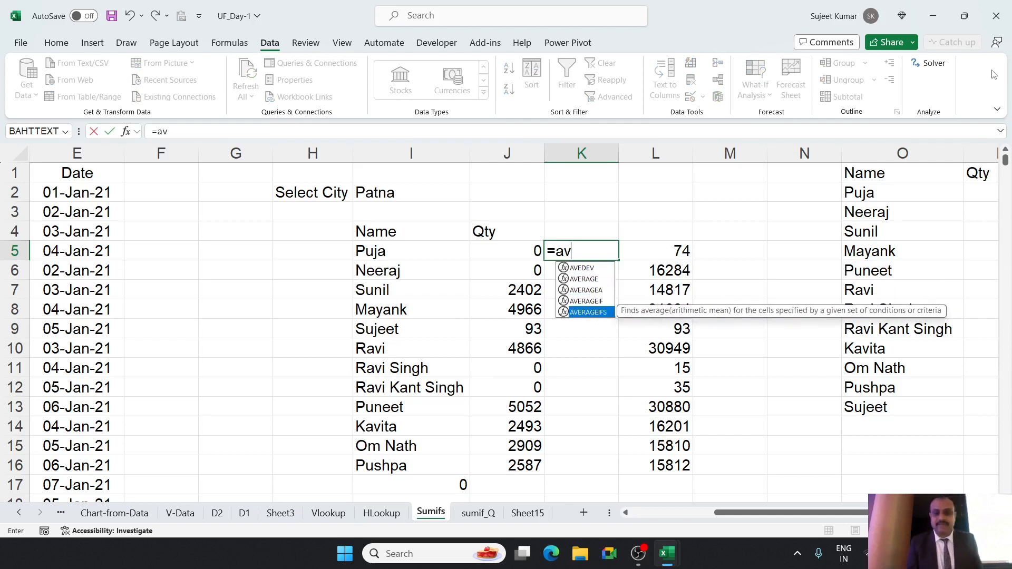
{"action": "key", "text": "Tab"}
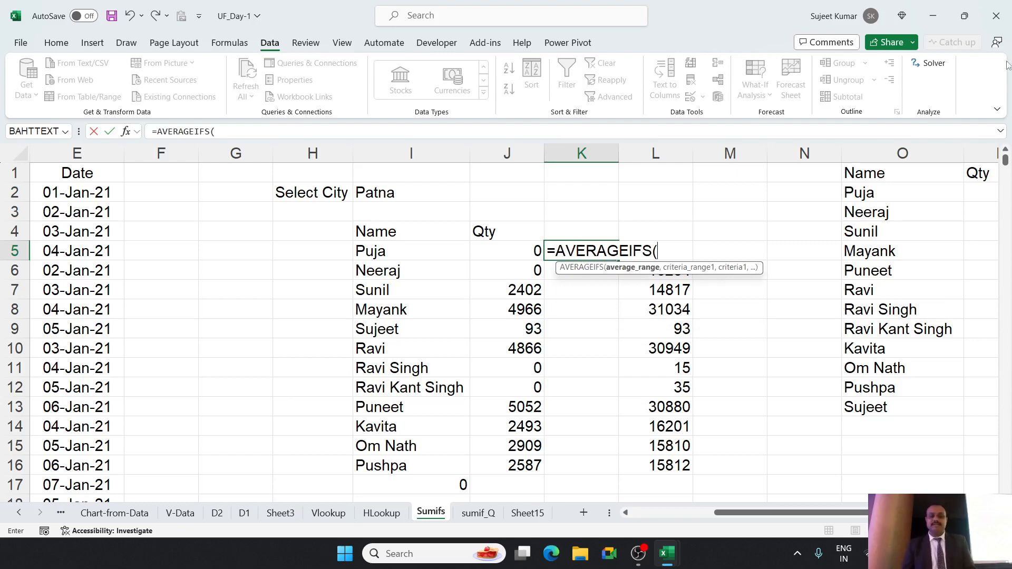
Use MRP column D as the average range in K5, with column A matching the name in I5 as first criterion.
{"action": "left_click_drag", "start_coordinate": [859, 515], "coordinate": [775, 521]}
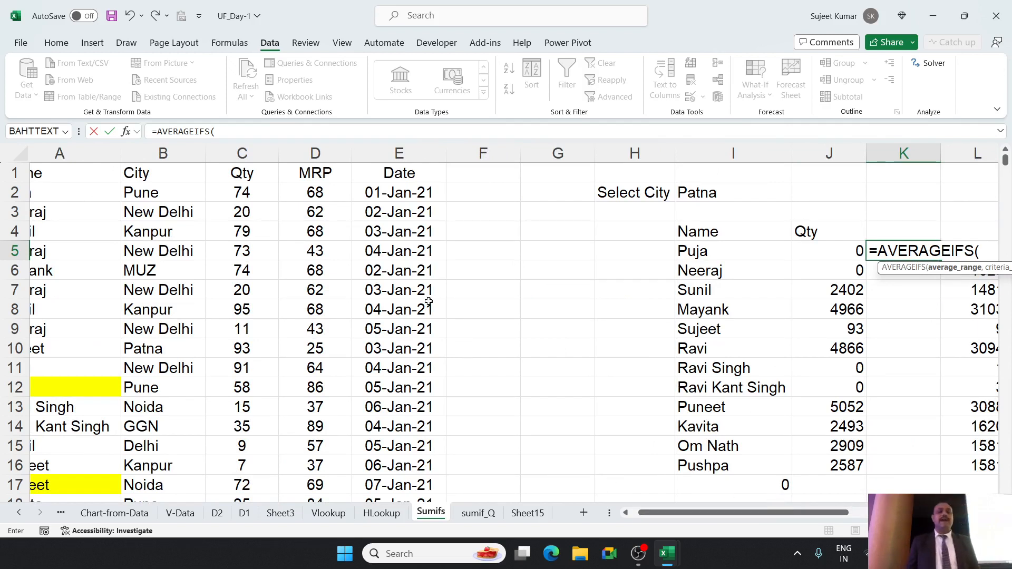
{"action": "left_click", "coordinate": [314, 154]}
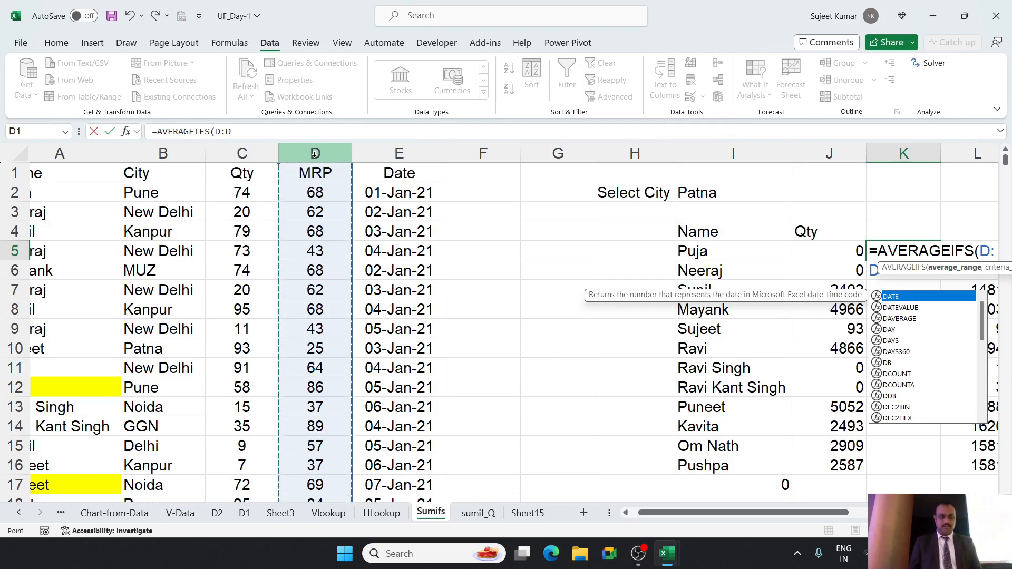
{"action": "type", "text": ","}
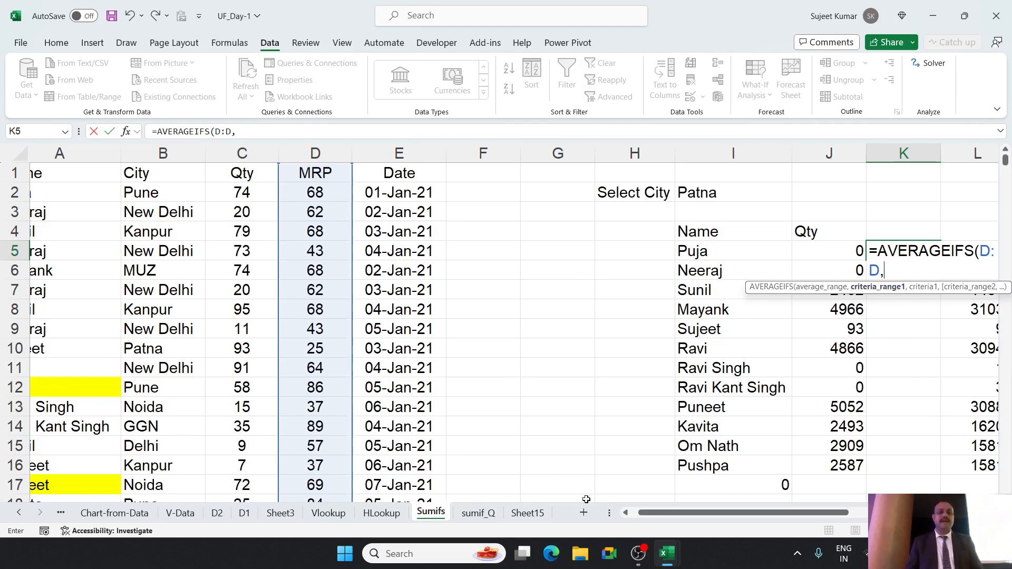
{"action": "left_click_drag", "start_coordinate": [673, 520], "coordinate": [653, 518]}
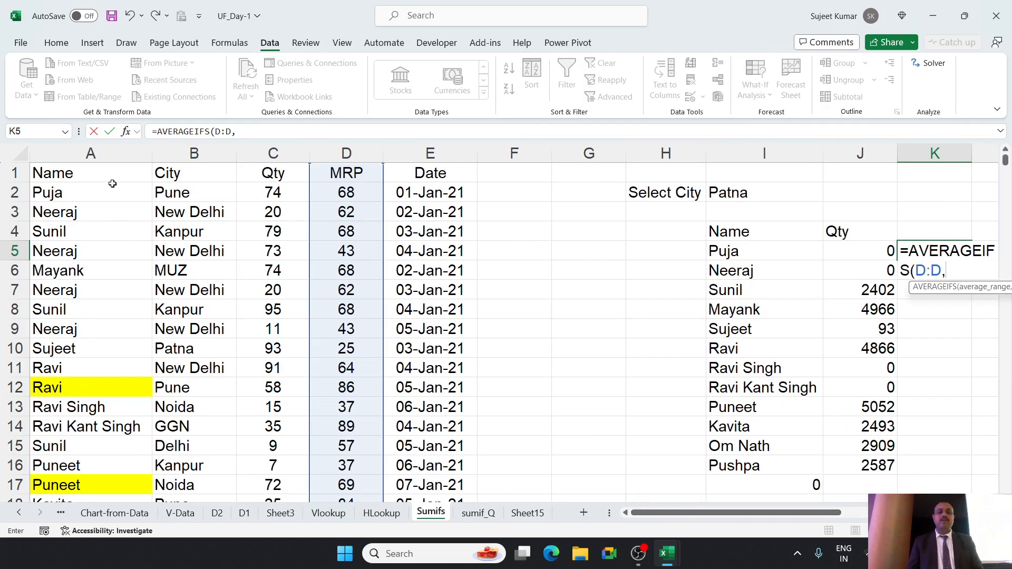
{"action": "left_click", "coordinate": [102, 154]}
{"action": "type", "text": ","}
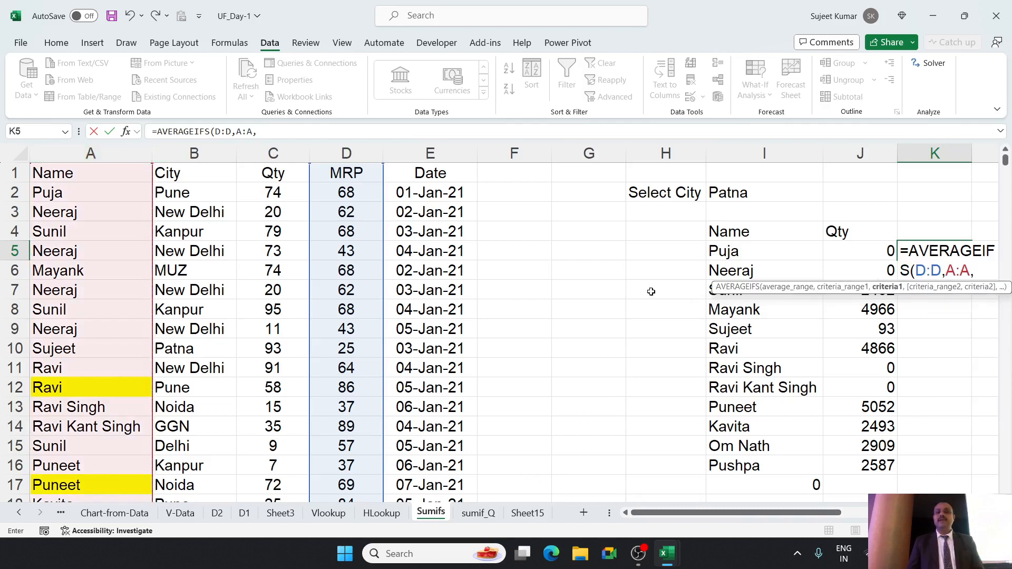
{"action": "left_click", "coordinate": [711, 257]}
{"action": "type", "text": ","}
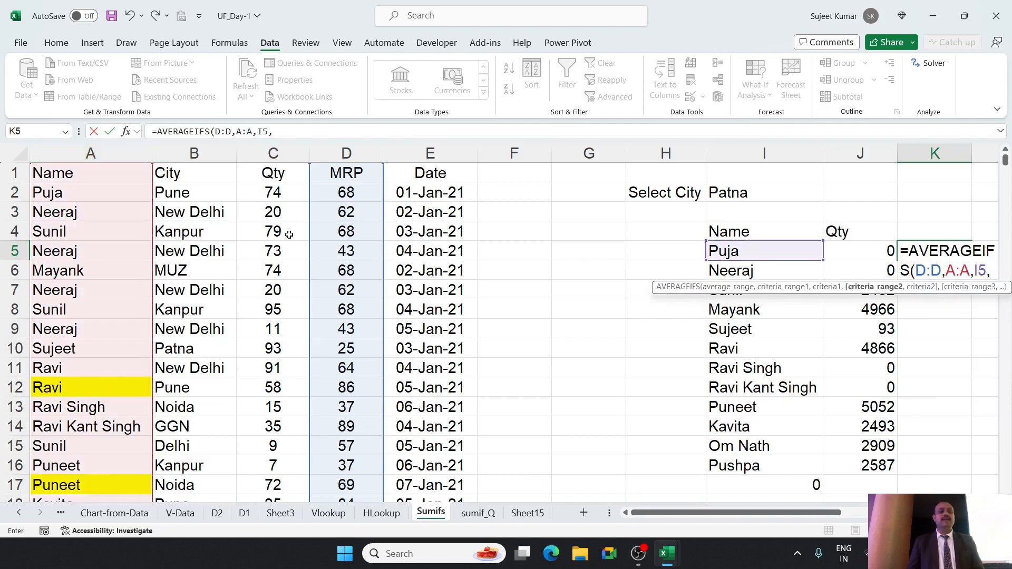
Add column B matching the city in I2 as second criterion and complete K5 as =AVERAGEIFS(D:D,A:A,I5,B:B,I2).
{"action": "left_click", "coordinate": [211, 153]}
{"action": "type", "text": ","}
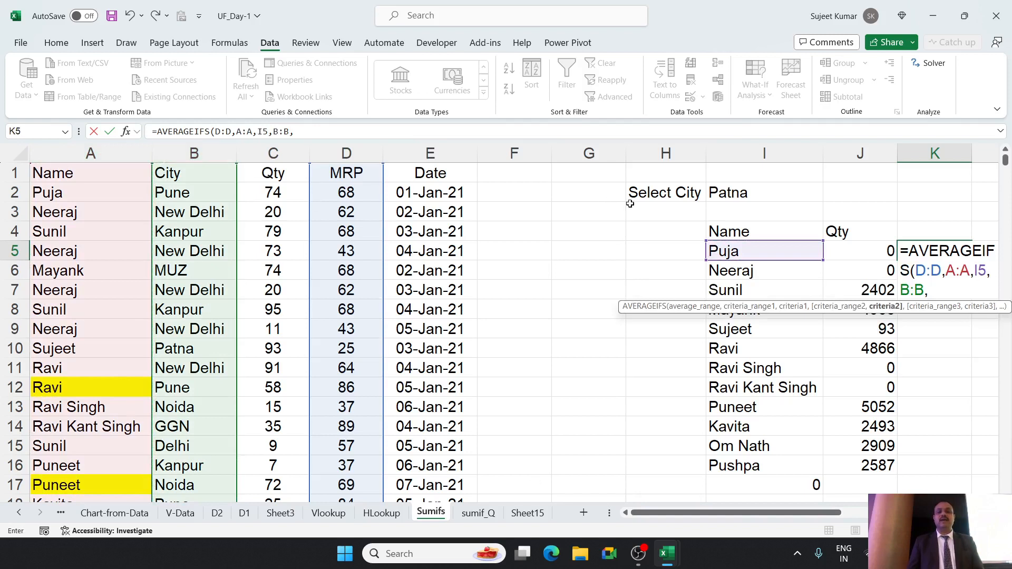
{"action": "left_click", "coordinate": [740, 196]}
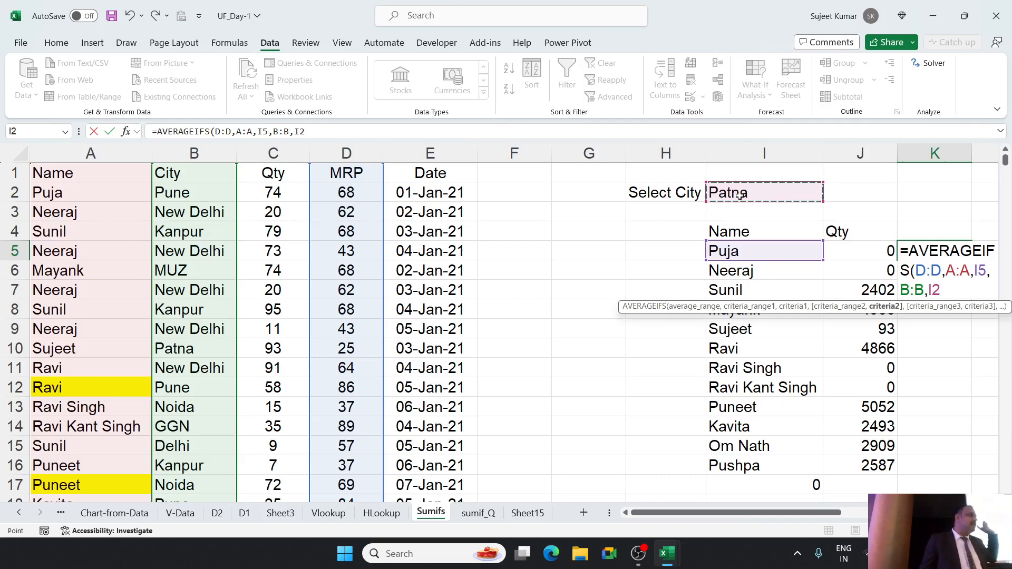
{"action": "key", "text": "Return"}
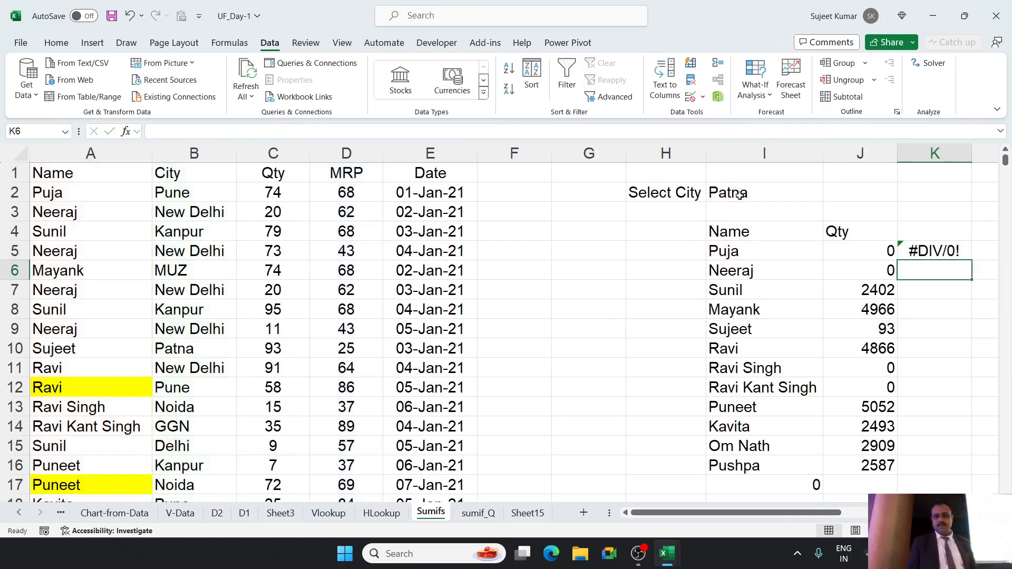
Make the city reference in the K5 formula absolute, giving =AVERAGEIFS(D:D,A:A,I5,B:B,$I$2).
{"action": "key", "text": "Up"}
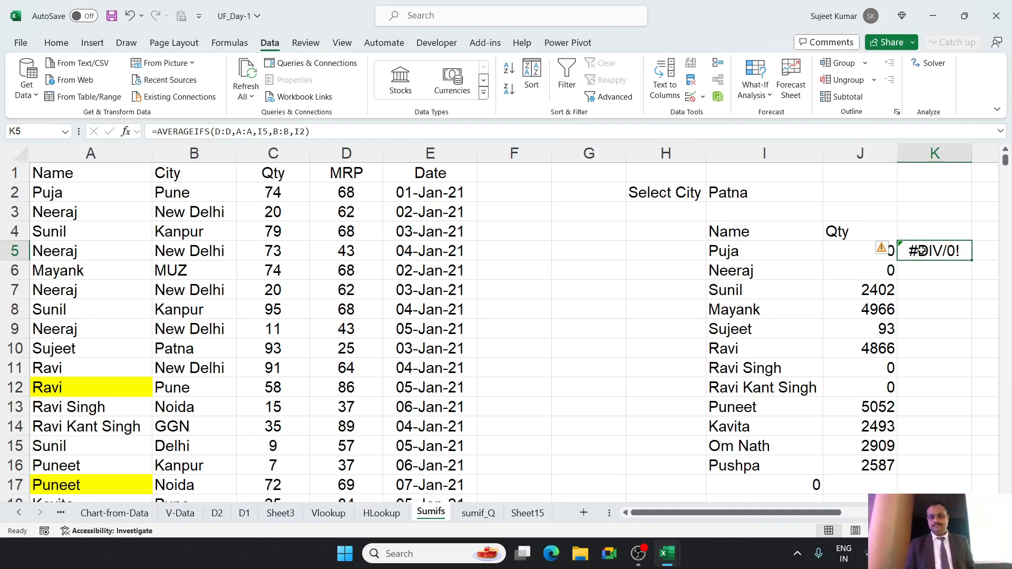
{"action": "double_click", "coordinate": [918, 251]}
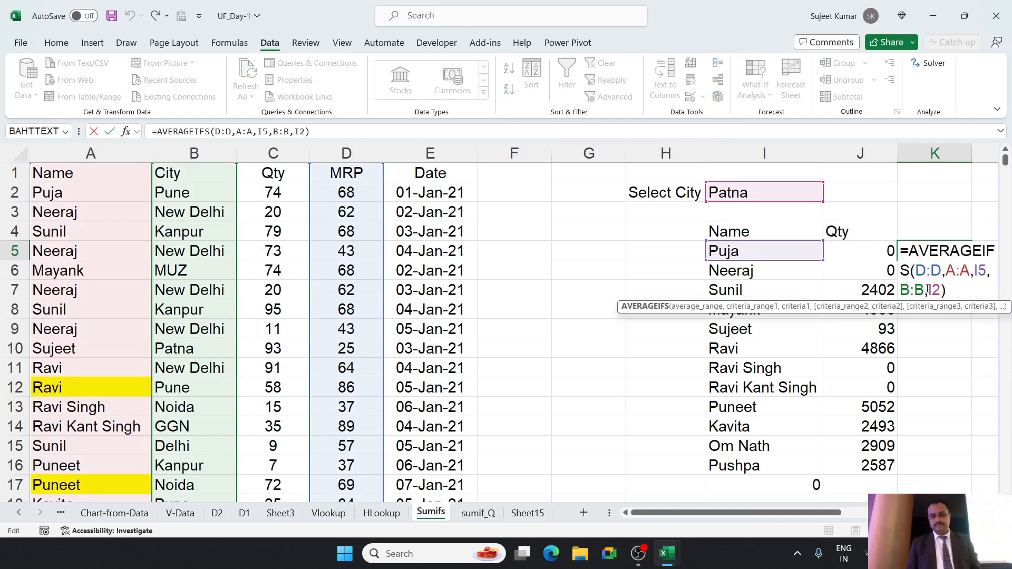
{"action": "left_click", "coordinate": [937, 290]}
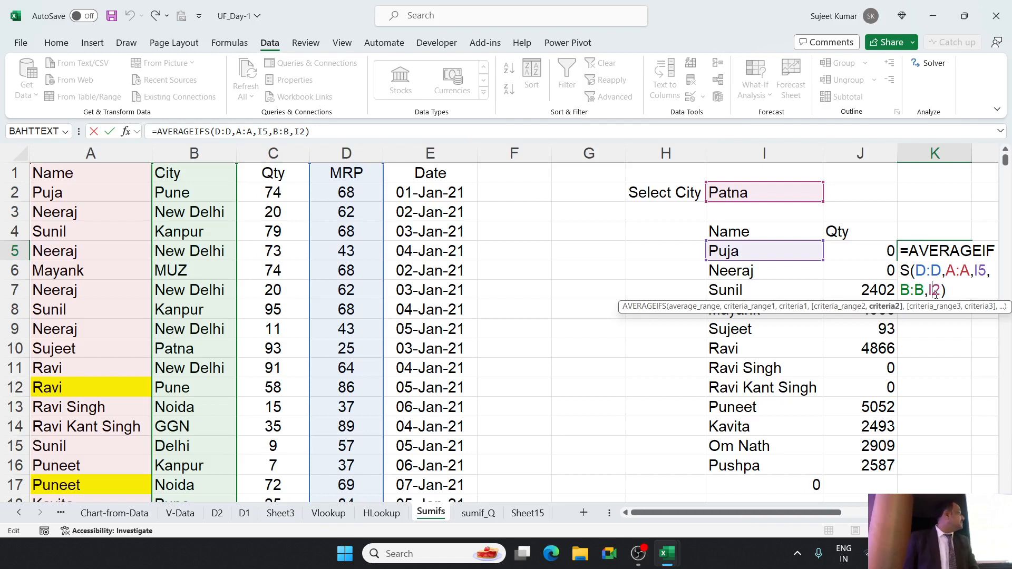
{"action": "key", "text": "F4"}
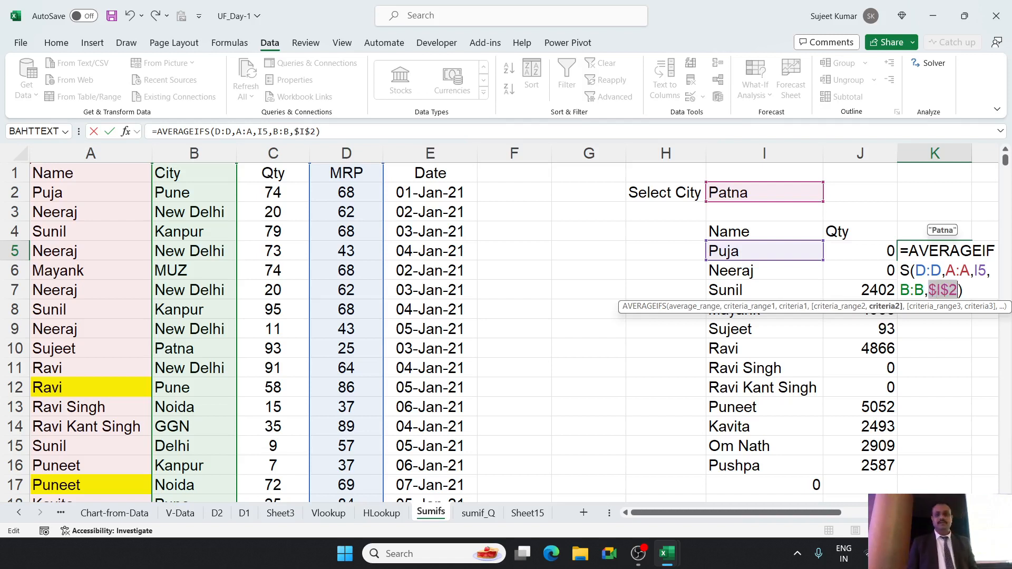
{"action": "key", "text": "Return"}
Confirm the AVERAGEIFS formula in K5 and fill it down through K17.
{"action": "left_click", "coordinate": [926, 254]}
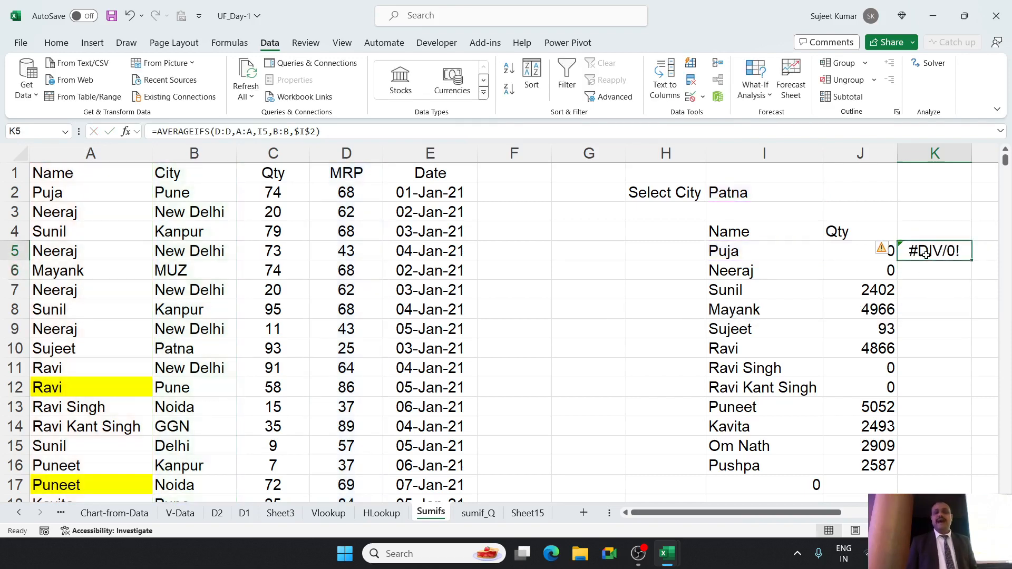
{"action": "double_click", "coordinate": [927, 255]}
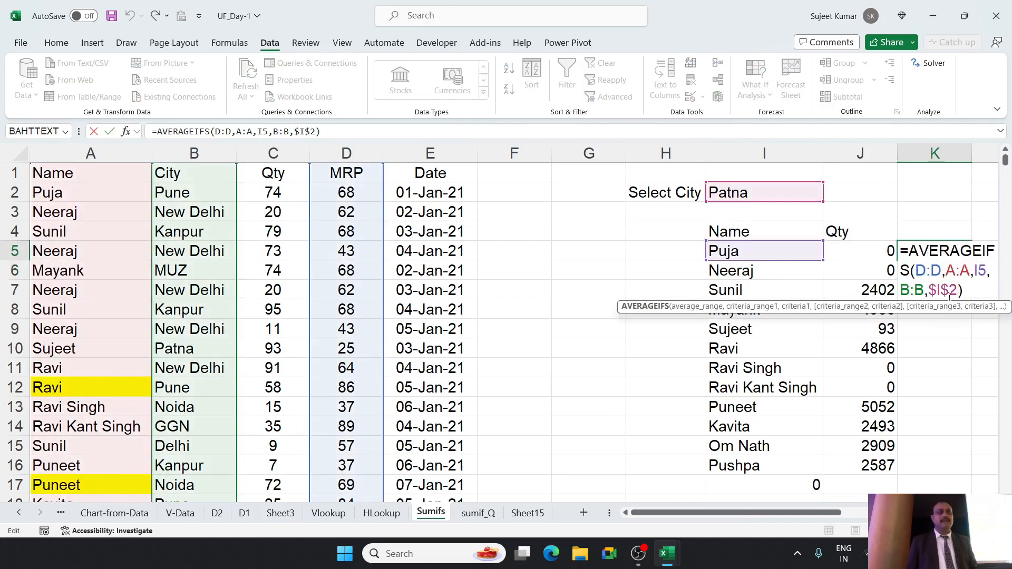
{"action": "key", "text": "Escape"}
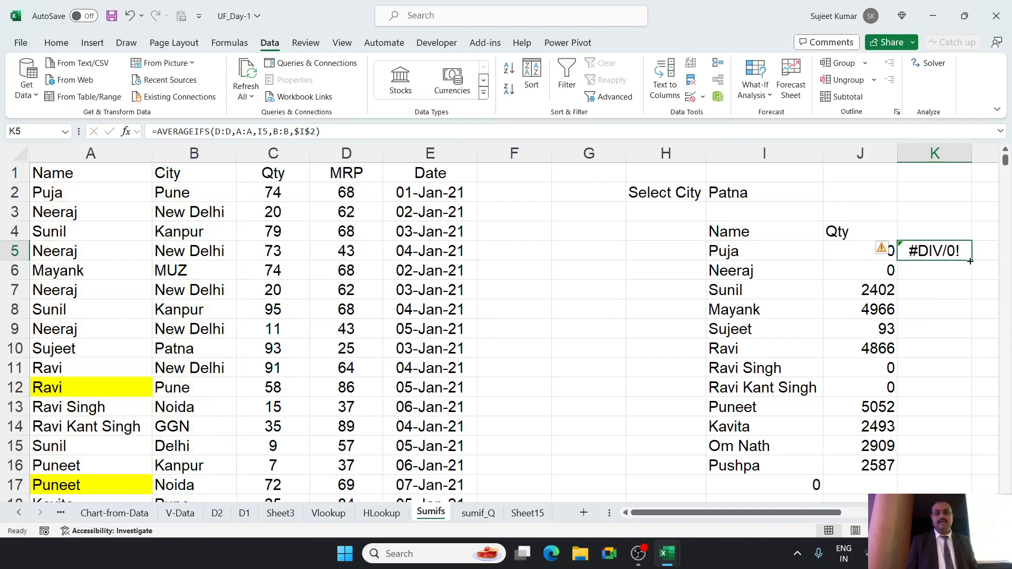
{"action": "double_click", "coordinate": [970, 261]}
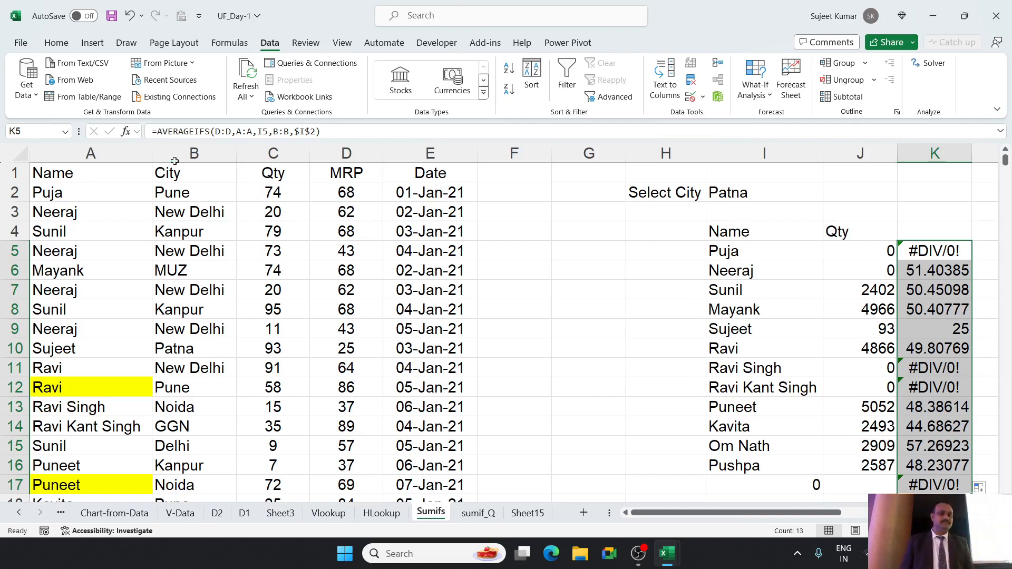
Wrap the K5 average formula in IFERROR with 0 as the error value, and fill it down through K17.
{"action": "left_click", "coordinate": [158, 132]}
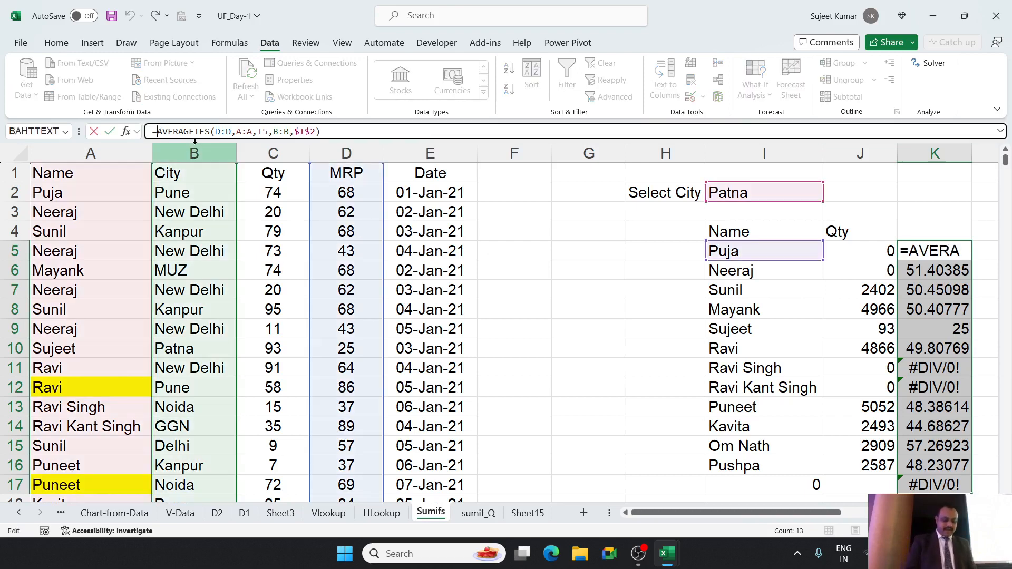
{"action": "type", "text": "if"}
{"action": "key", "text": "Down"}
{"action": "key", "text": "Tab"}
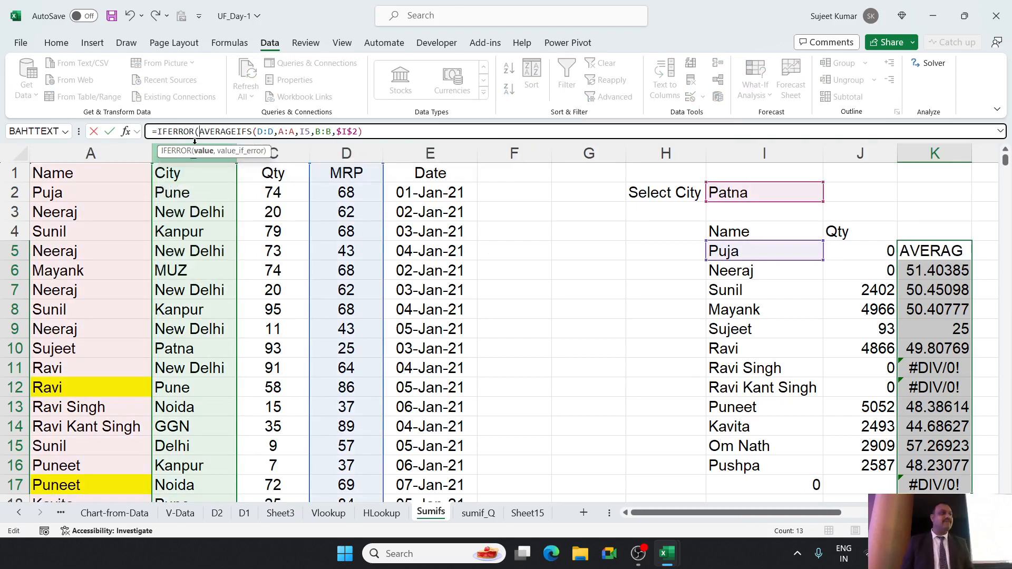
{"action": "left_click", "coordinate": [382, 132]}
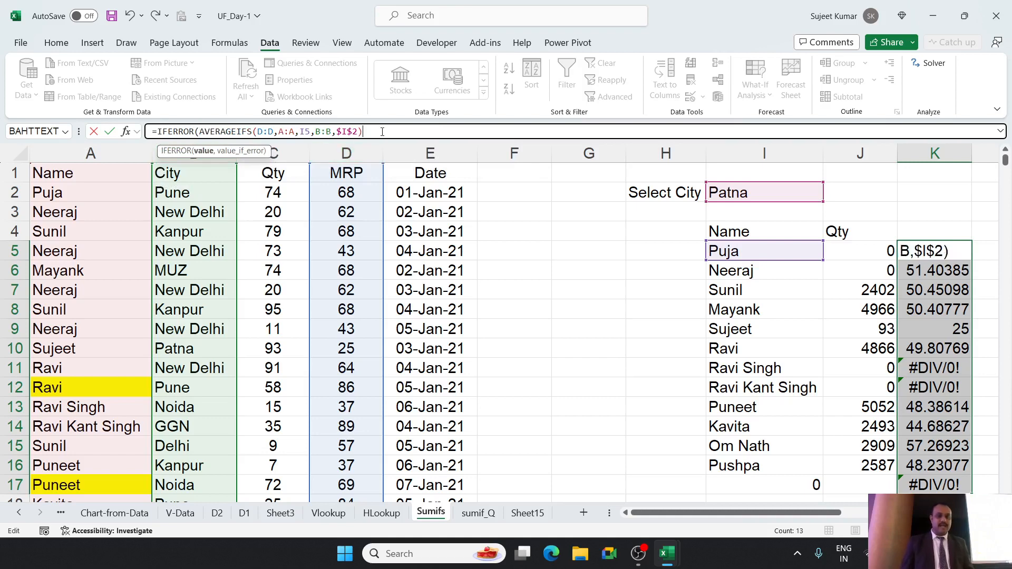
{"action": "type", "text": ",0"}
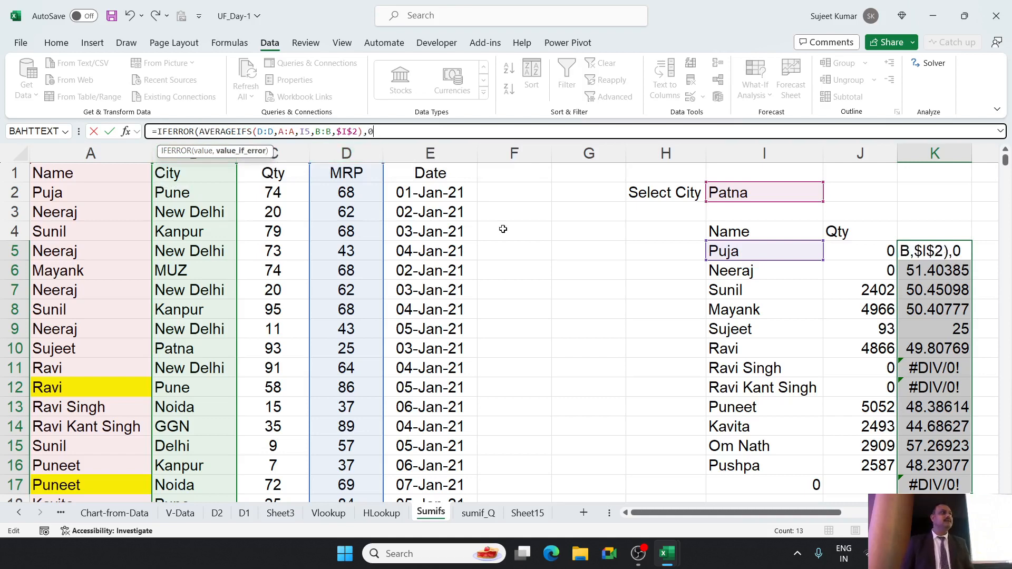
{"action": "key", "text": "Return"}
{"action": "key", "text": "Return"}
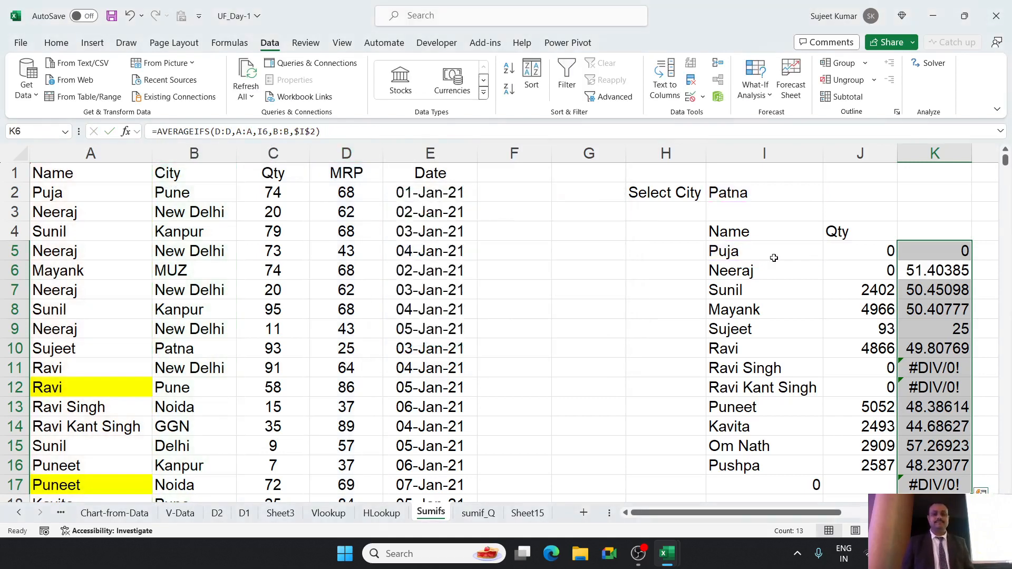
{"action": "left_click", "coordinate": [917, 247]}
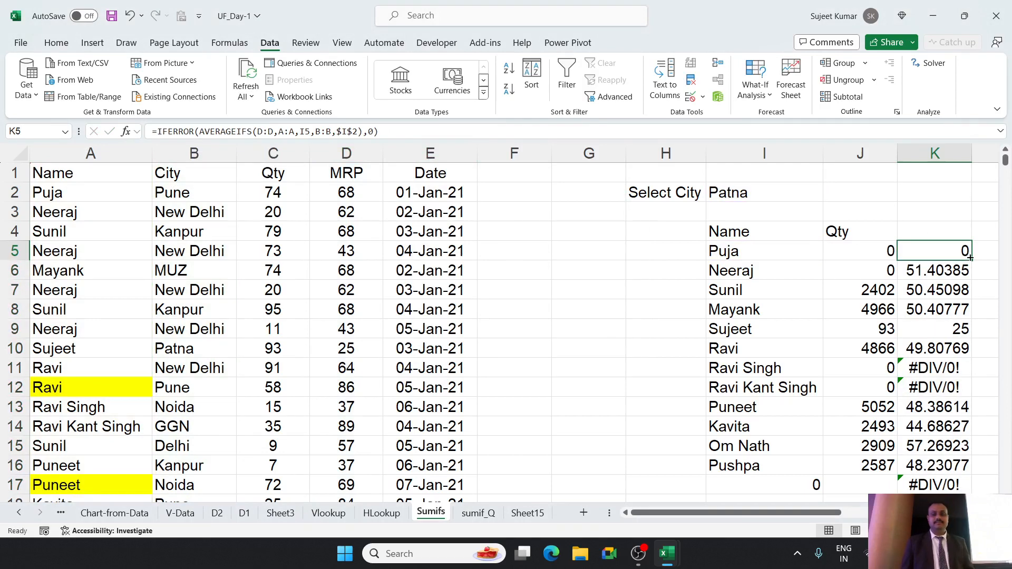
{"action": "double_click", "coordinate": [970, 260]}
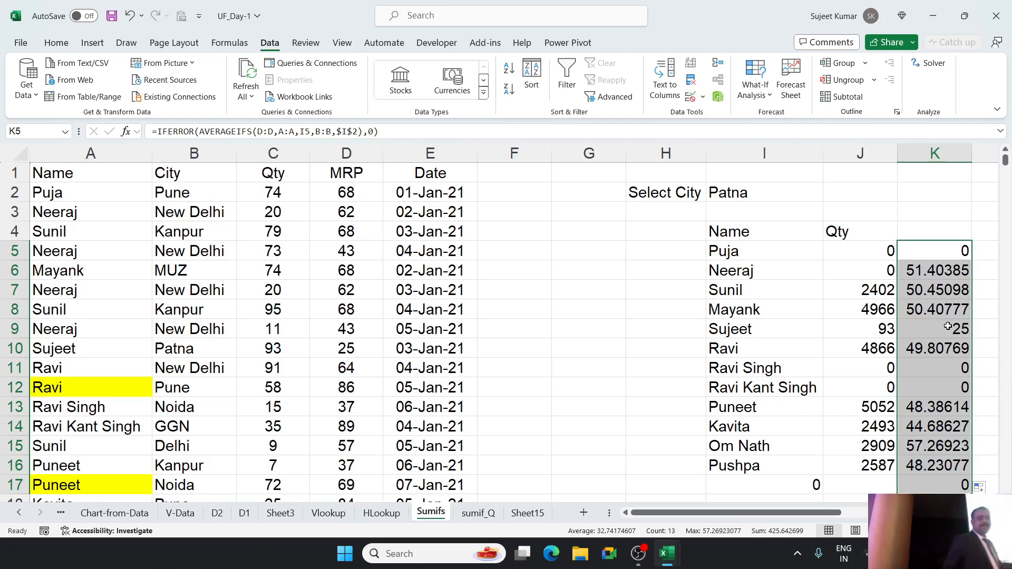
Examine the IFERROR part of the K5 formula and leave the formula as it is.
{"action": "double_click", "coordinate": [948, 255]}
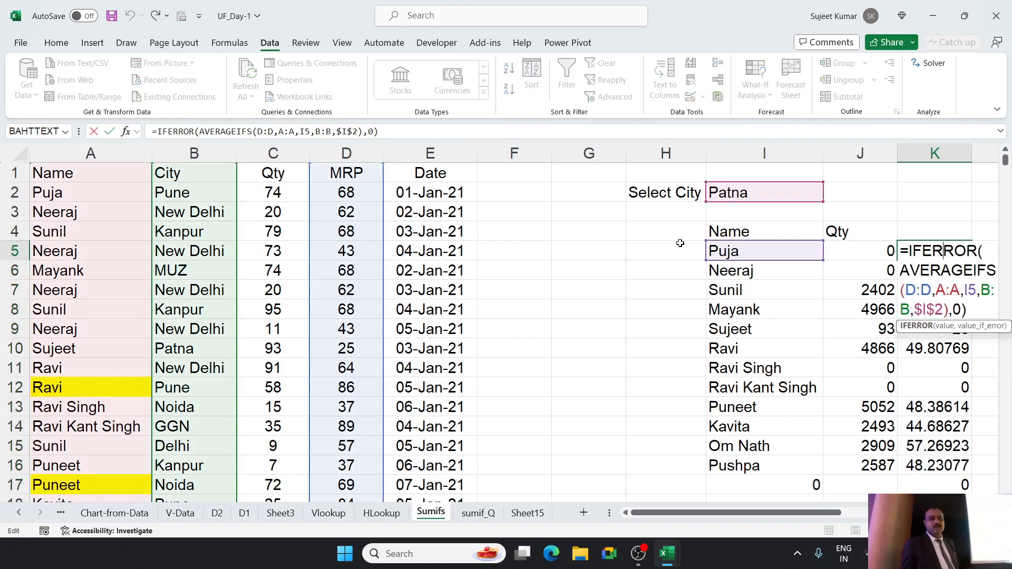
{"action": "double_click", "coordinate": [184, 131]}
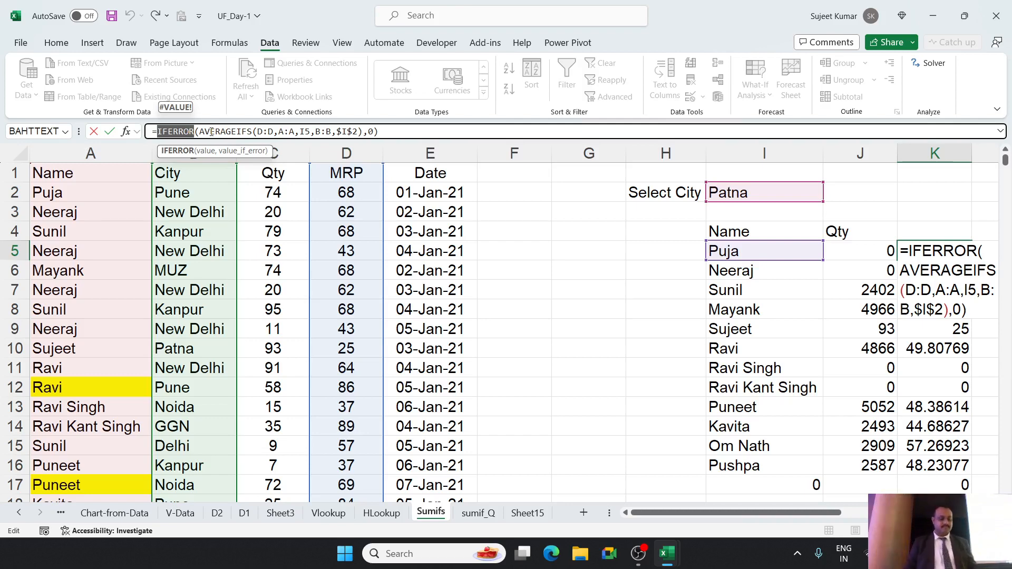
{"action": "key", "text": "ctrl+Return"}
{"action": "left_click", "coordinate": [581, 385]}
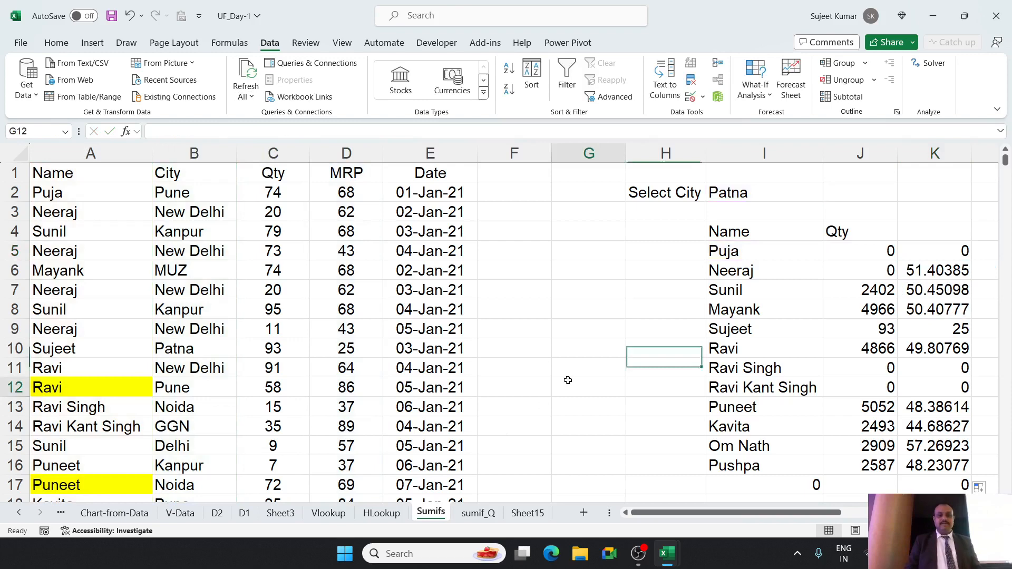
Close the UF_Day-1 workbook with its changes saved to E:, and close the Data1 workbook.
{"action": "left_click", "coordinate": [1002, 13]}
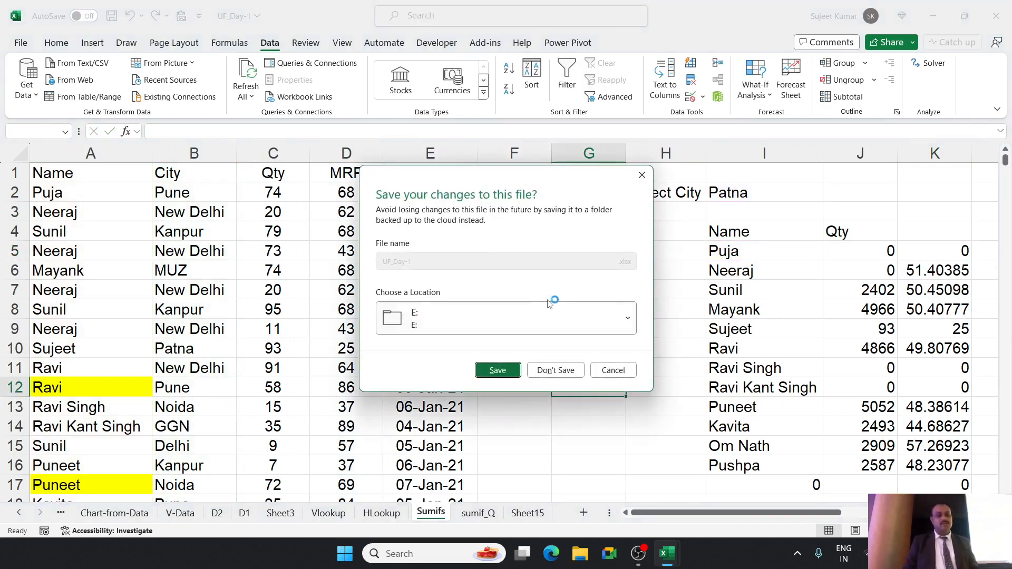
{"action": "left_click", "coordinate": [505, 369]}
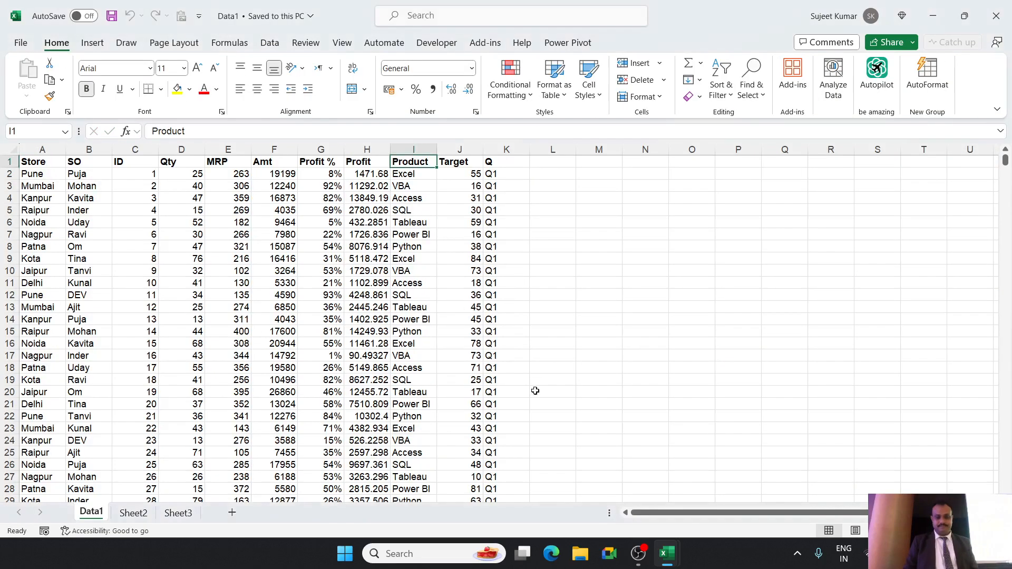
{"action": "left_click", "coordinate": [997, 16]}
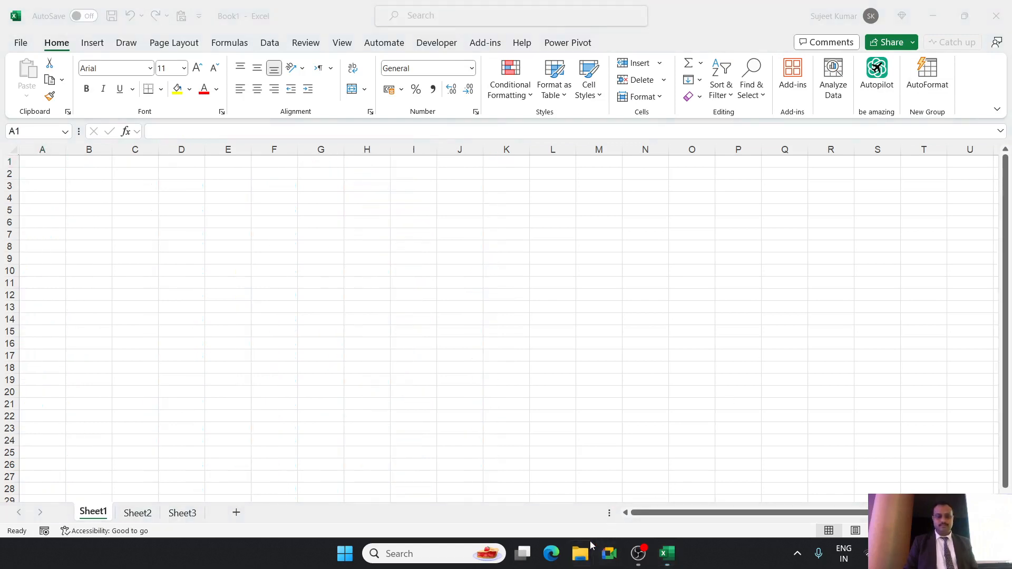
Open the UF-Day-2 workbook from the Class_Rec (E:) drive in File Explorer.
{"action": "left_click", "coordinate": [580, 554]}
{"action": "left_click", "coordinate": [63, 406]}
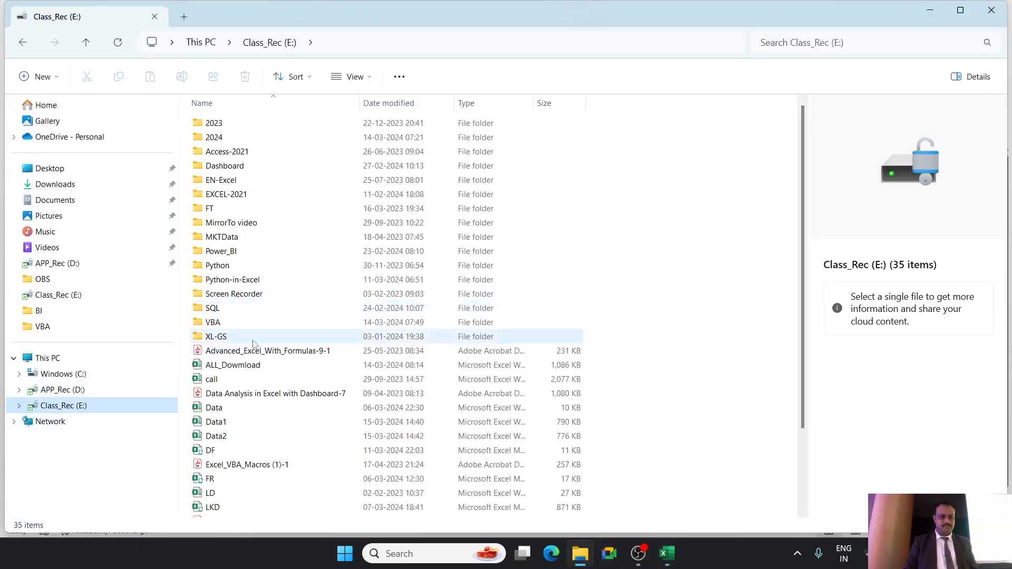
{"action": "left_click", "coordinate": [234, 454]}
{"action": "scroll", "coordinate": [237, 464], "scroll_direction": "down", "scroll_amount": 2}
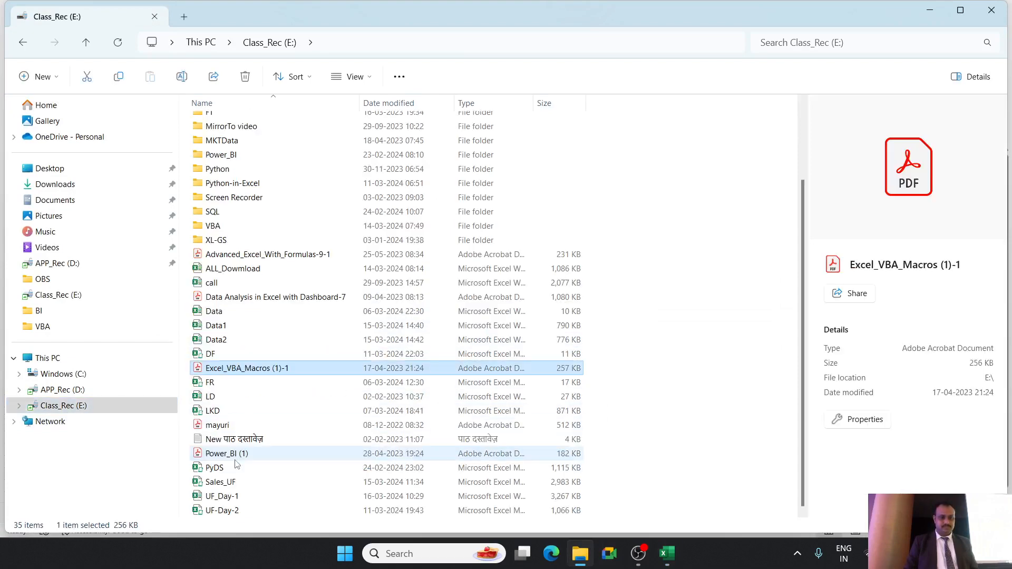
{"action": "double_click", "coordinate": [232, 510]}
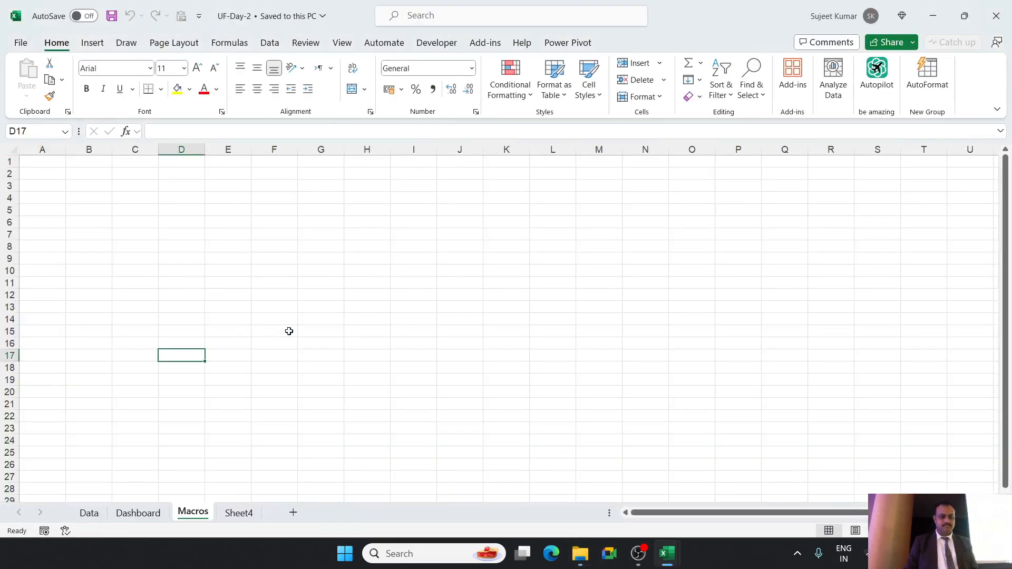
Look through the Data, Dashboard, Macros and Sheet4 sheets, and return to the Data sheet.
{"action": "left_click", "coordinate": [100, 514]}
{"action": "left_click", "coordinate": [146, 516]}
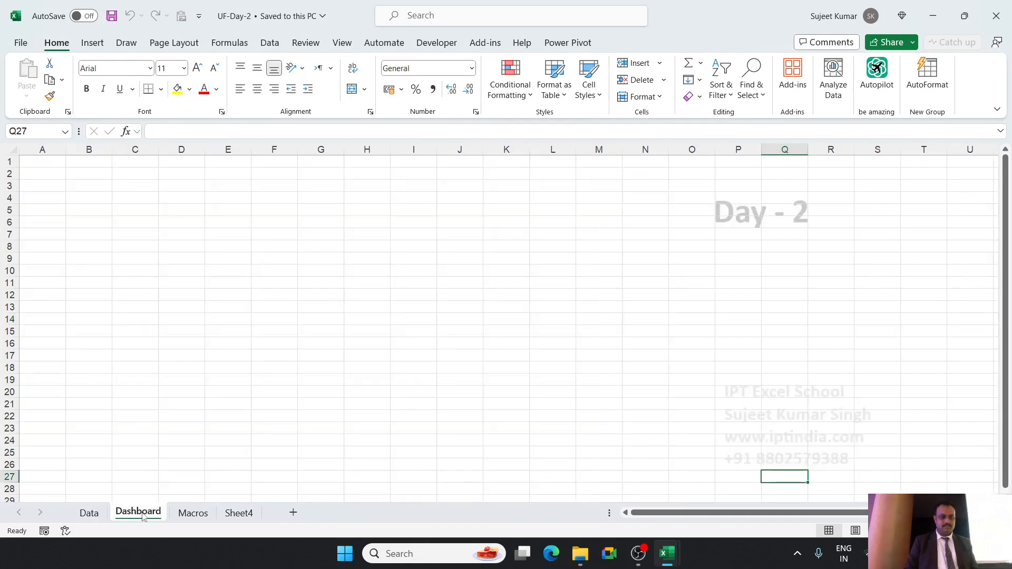
{"action": "left_click", "coordinate": [185, 516]}
{"action": "left_click", "coordinate": [237, 514]}
{"action": "left_click", "coordinate": [149, 516]}
{"action": "left_click", "coordinate": [96, 514]}
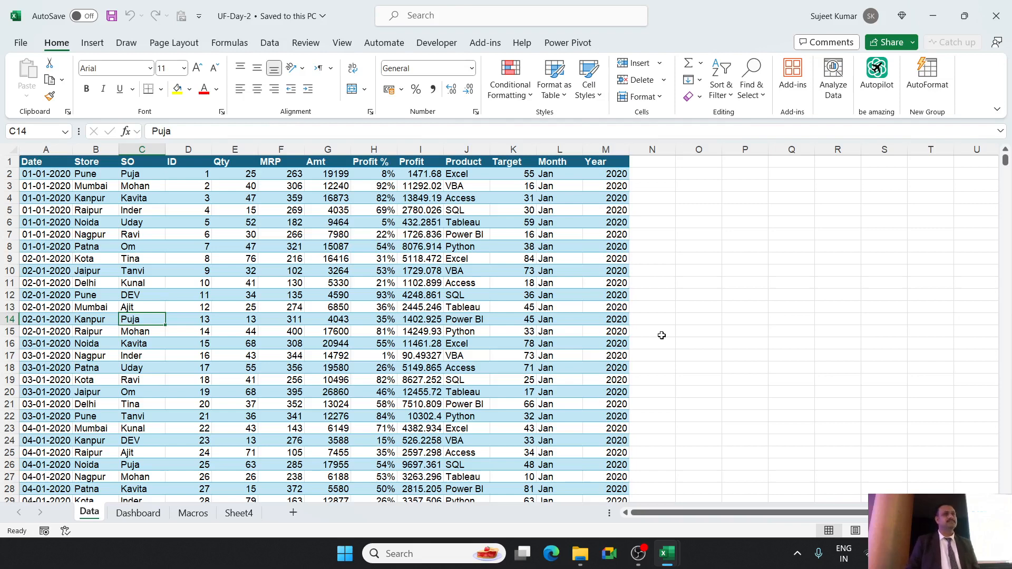
{"action": "left_click", "coordinate": [735, 208]}
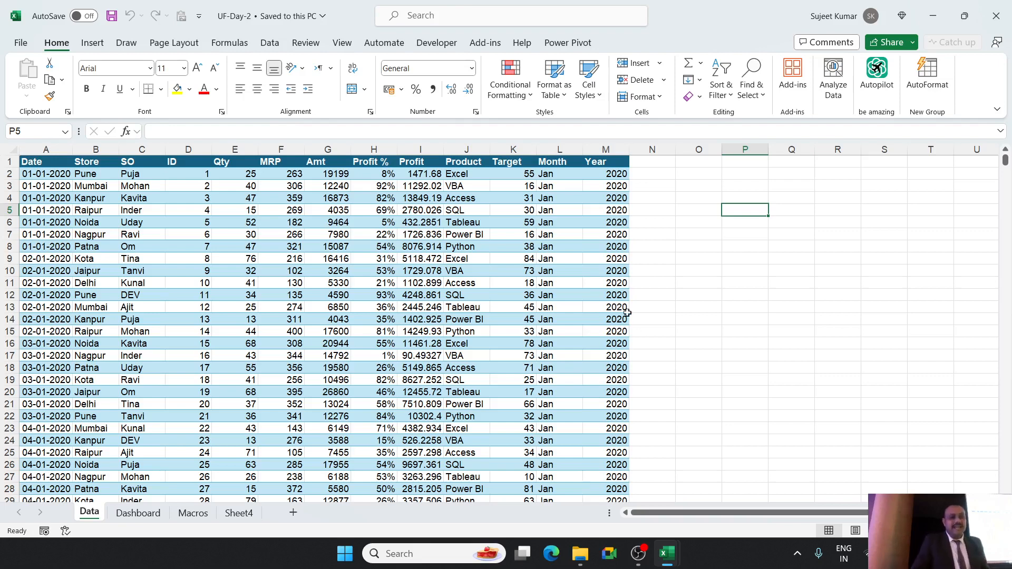
{"action": "left_click", "coordinate": [120, 516]}
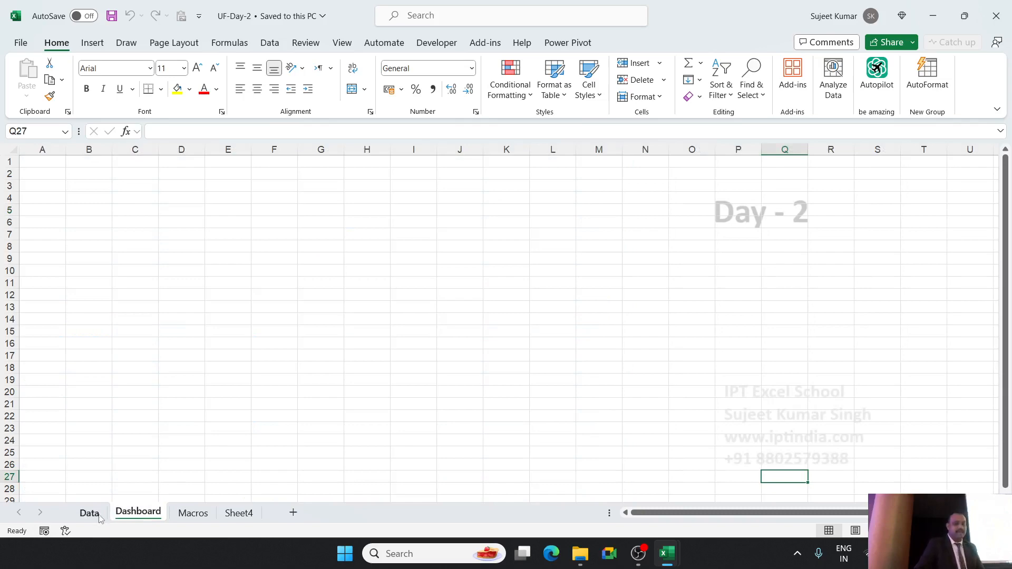
{"action": "left_click", "coordinate": [100, 518]}
{"action": "left_click", "coordinate": [144, 514]}
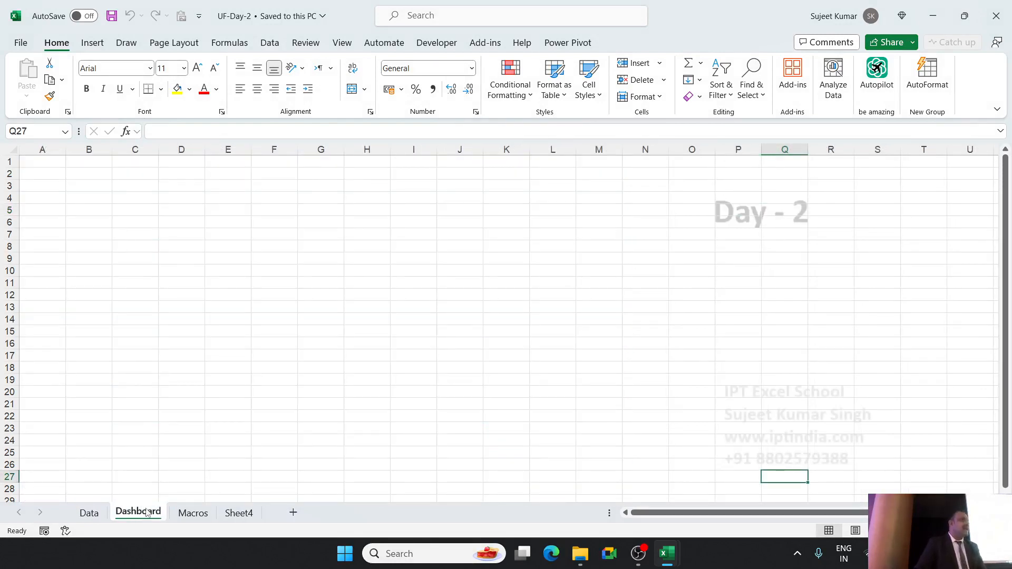
{"action": "left_click", "coordinate": [91, 513]}
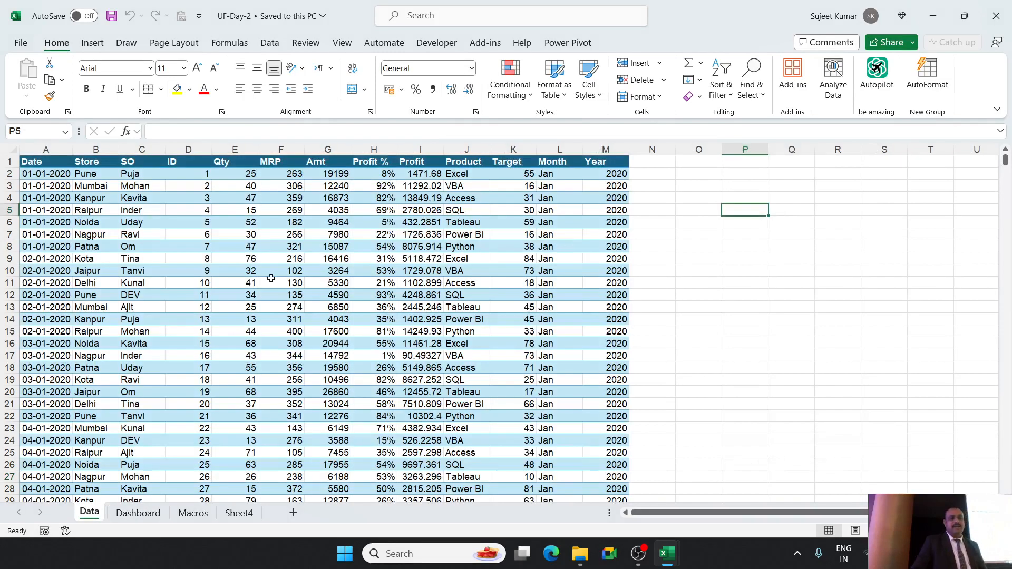
Delete the entire Date column from the Data sheet.
{"action": "left_click", "coordinate": [306, 224]}
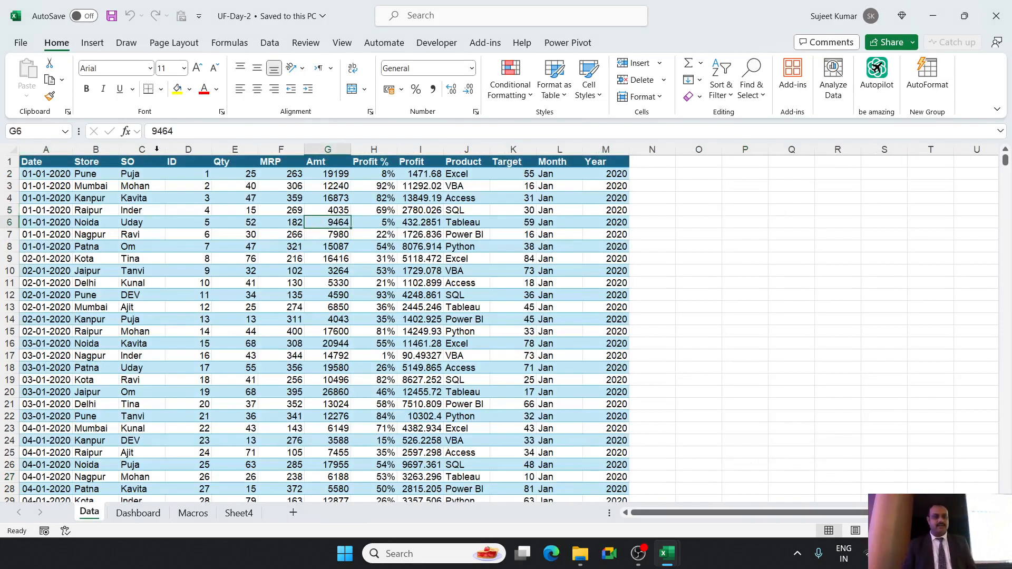
{"action": "double_click", "coordinate": [72, 149]}
{"action": "left_click", "coordinate": [63, 150]}
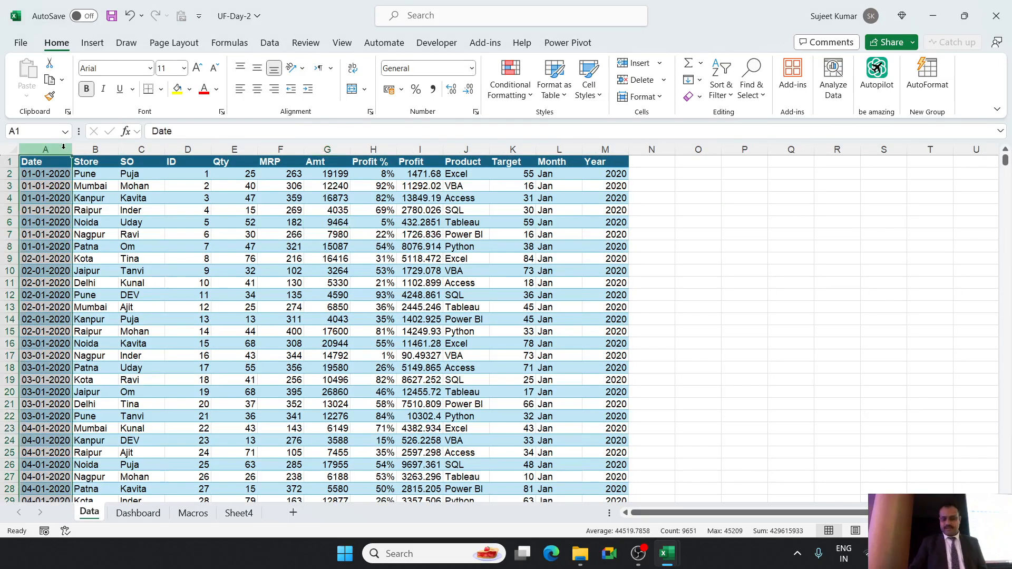
{"action": "key", "text": "ctrl+minus"}
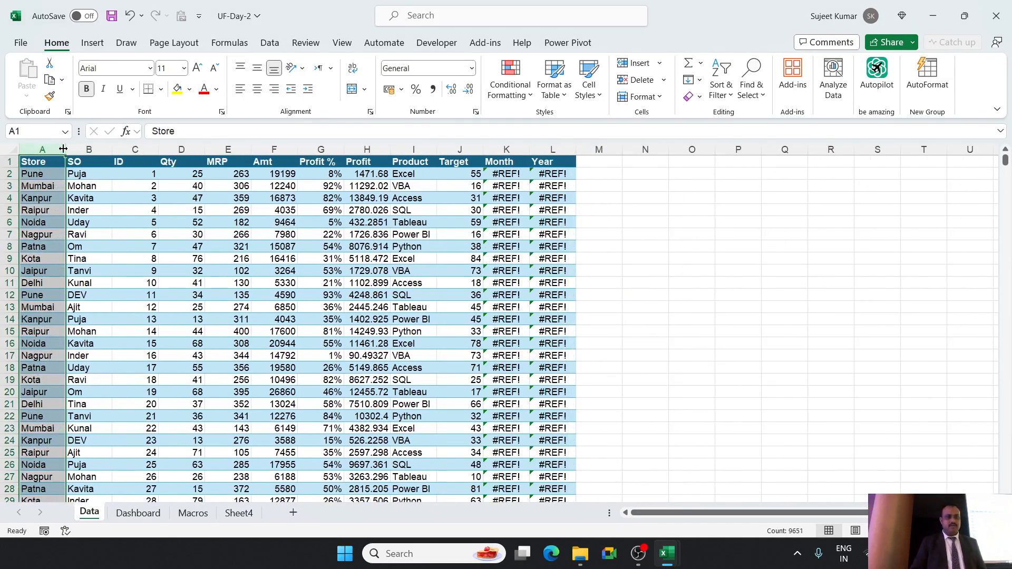
Delete the Month and Year columns at the end of the data table.
{"action": "key", "text": "Right"}
{"action": "key", "text": "Right"}
{"action": "key", "text": "Right"}
{"action": "key", "text": "Right"}
{"action": "key", "text": "Right"}
{"action": "key", "text": "Right"}
{"action": "key", "text": "Right"}
{"action": "key", "text": "Right"}
{"action": "key", "text": "Right"}
{"action": "key", "text": "Right"}
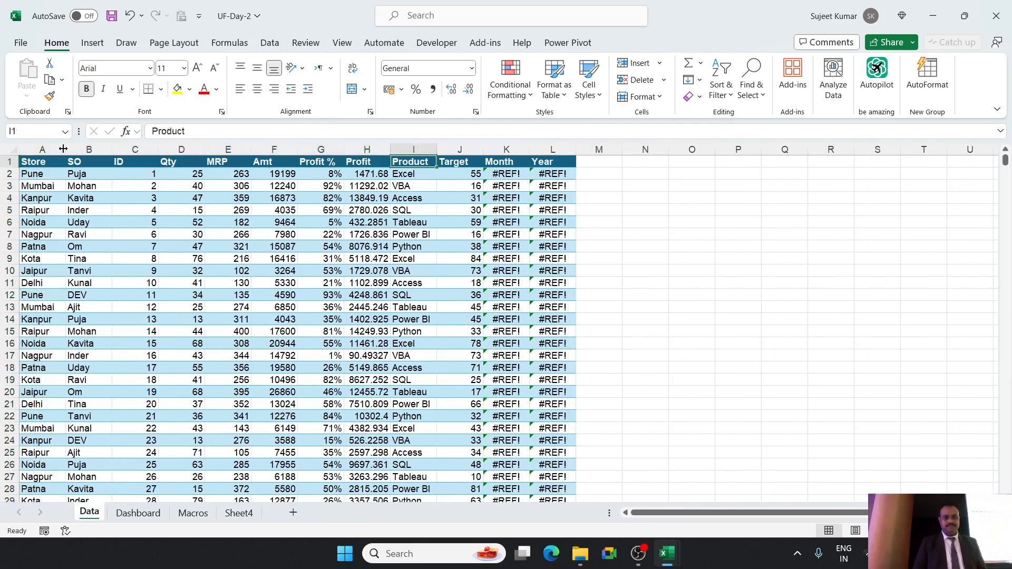
{"action": "key", "text": "ctrl+space"}
{"action": "key", "text": "shift+Right"}
{"action": "key", "text": "ctrl+minus"}
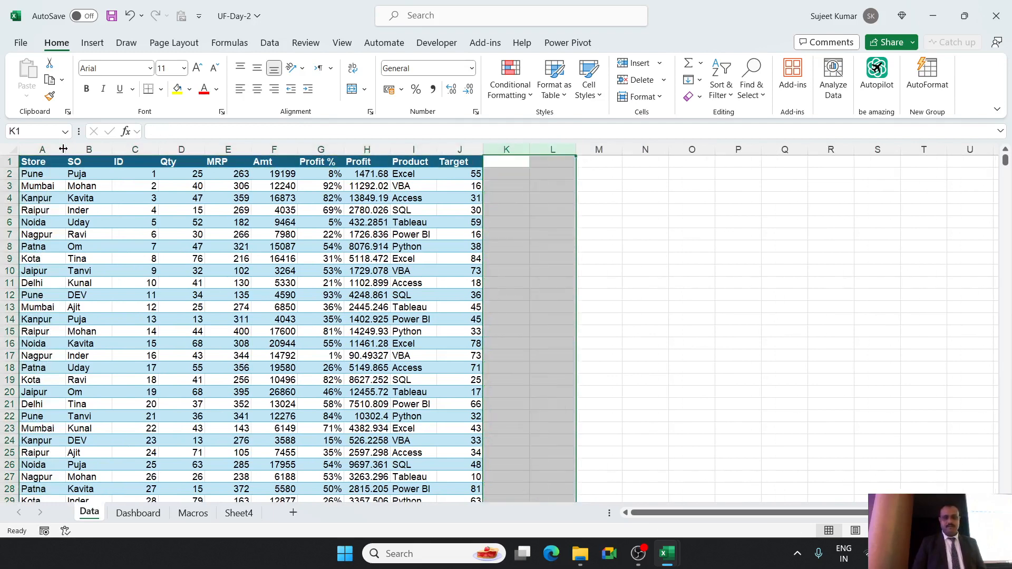
Delete the ID column between SO and Qty.
{"action": "key", "text": "Left"}
{"action": "key", "text": "Left"}
{"action": "key", "text": "Left"}
{"action": "key", "text": "Left"}
{"action": "key", "text": "Left"}
{"action": "key", "text": "Left"}
{"action": "key", "text": "Left"}
{"action": "key", "text": "Left"}
{"action": "key", "text": "ctrl+space"}
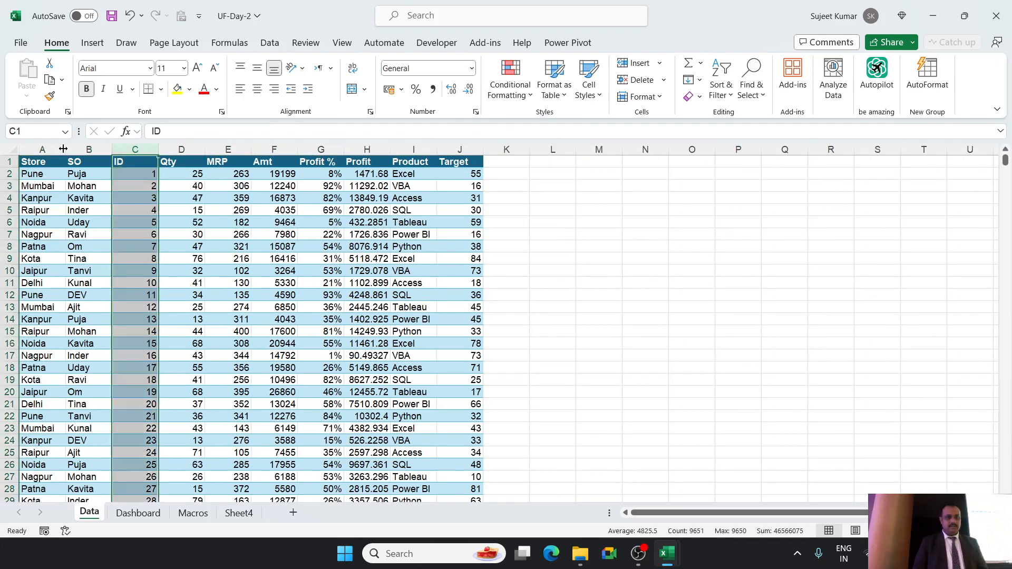
{"action": "key", "text": "ctrl+minus"}
Delete the Profit % column, and return to the Store header in A1.
{"action": "key", "text": "Right"}
{"action": "key", "text": "Right"}
{"action": "key", "text": "Right"}
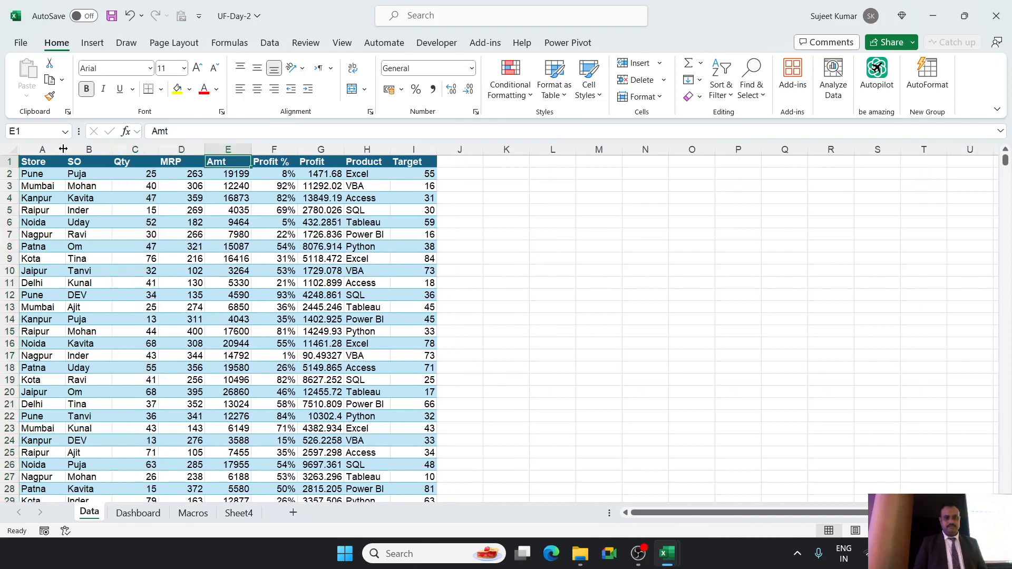
{"action": "key", "text": "ctrl+space"}
{"action": "key", "text": "ctrl+minus"}
{"action": "key", "text": "ctrl+Right"}
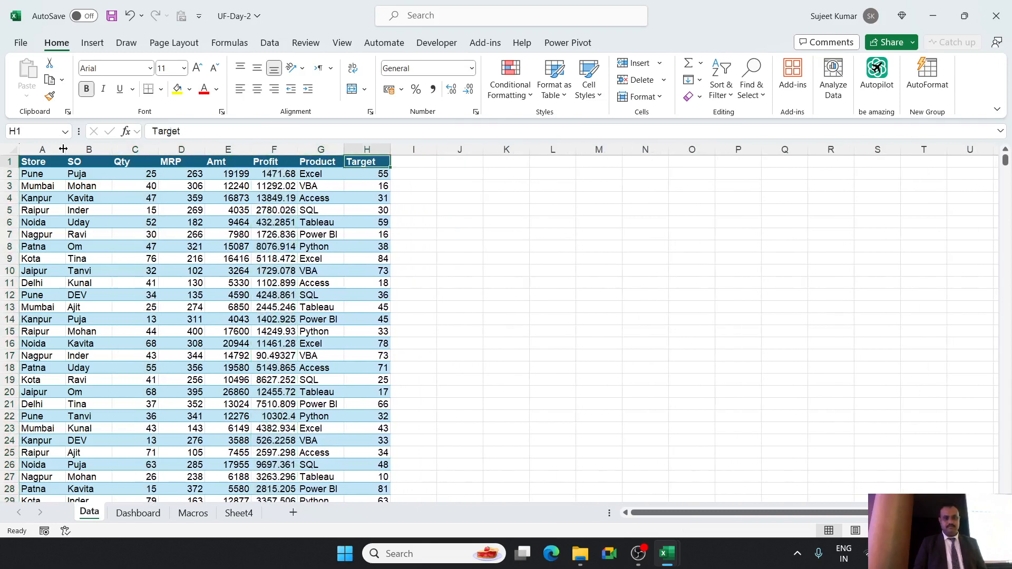
{"action": "key", "text": "Left"}
{"action": "key", "text": "Left"}
{"action": "key", "text": "Left"}
{"action": "key", "text": "Left"}
{"action": "key", "text": "Left"}
{"action": "key", "text": "Left"}
{"action": "key", "text": "Left"}
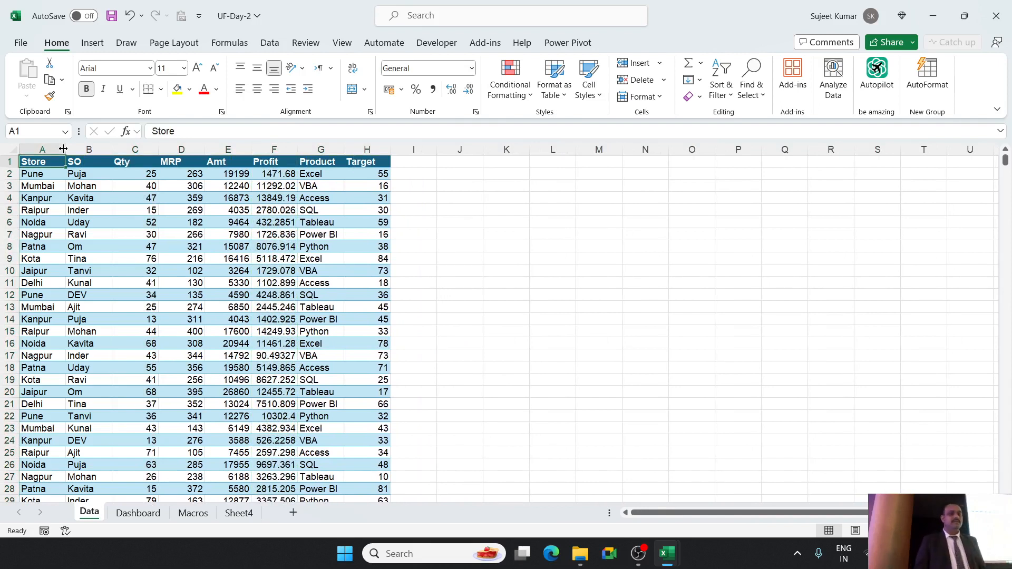
Examine the remaining Data sheet headers one by one, from Store in A1 through Target in H1.
{"action": "key", "text": "Right"}
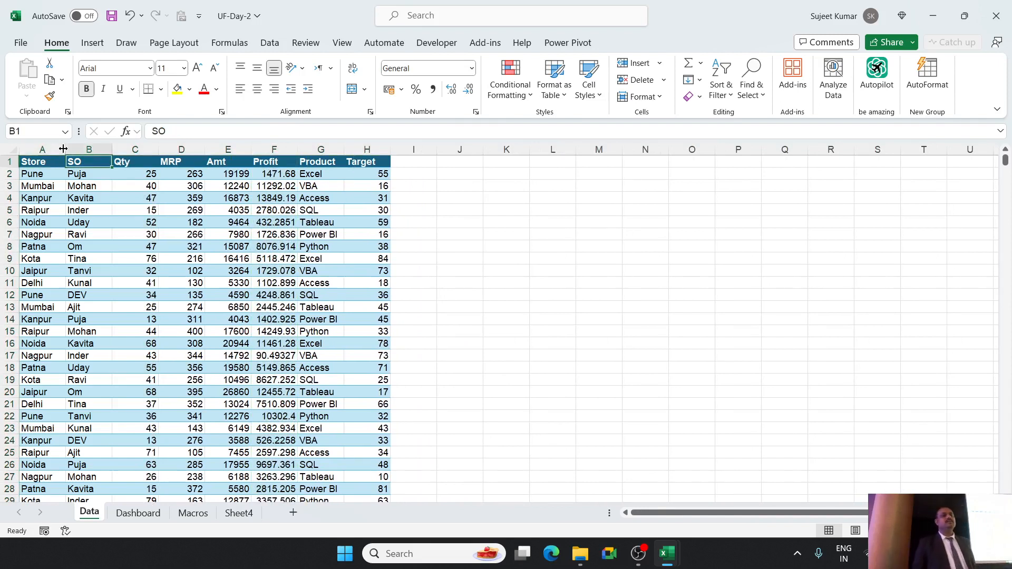
{"action": "key", "text": "Left"}
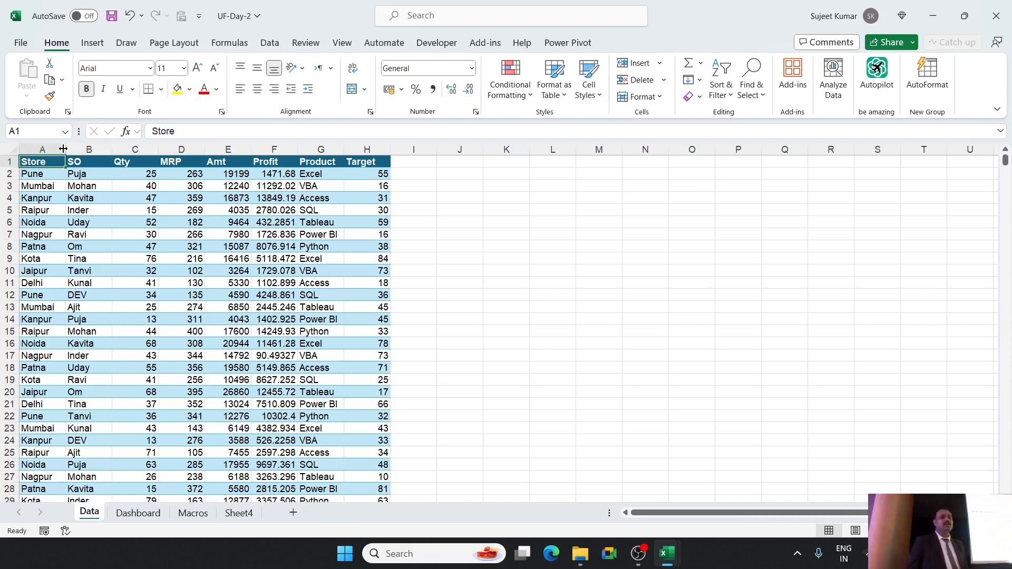
{"action": "key", "text": "Right"}
{"action": "key", "text": "Right"}
{"action": "key", "text": "Right"}
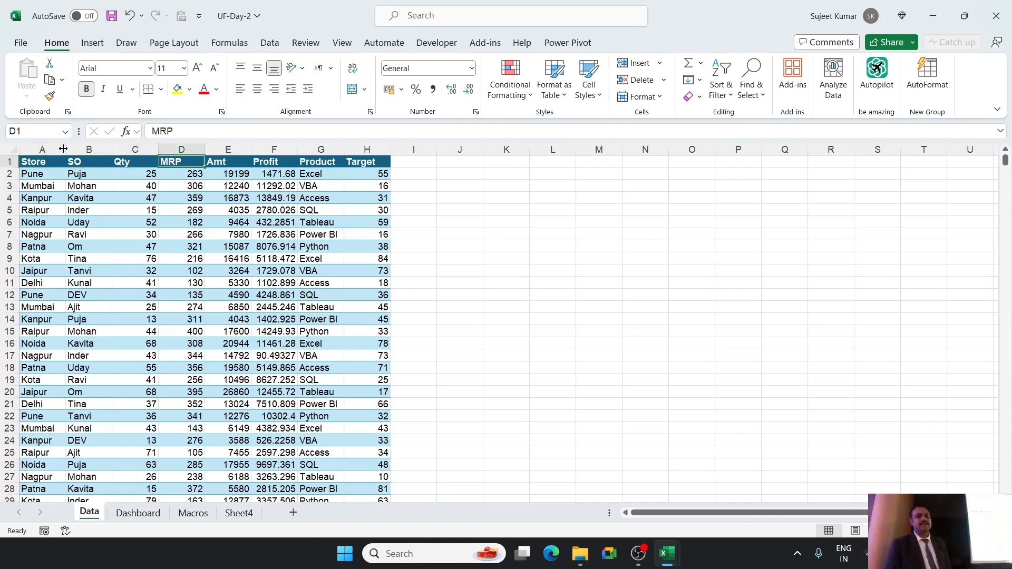
{"action": "key", "text": "Right"}
{"action": "key", "text": "Right"}
{"action": "key", "text": "Right"}
{"action": "key", "text": "Right"}
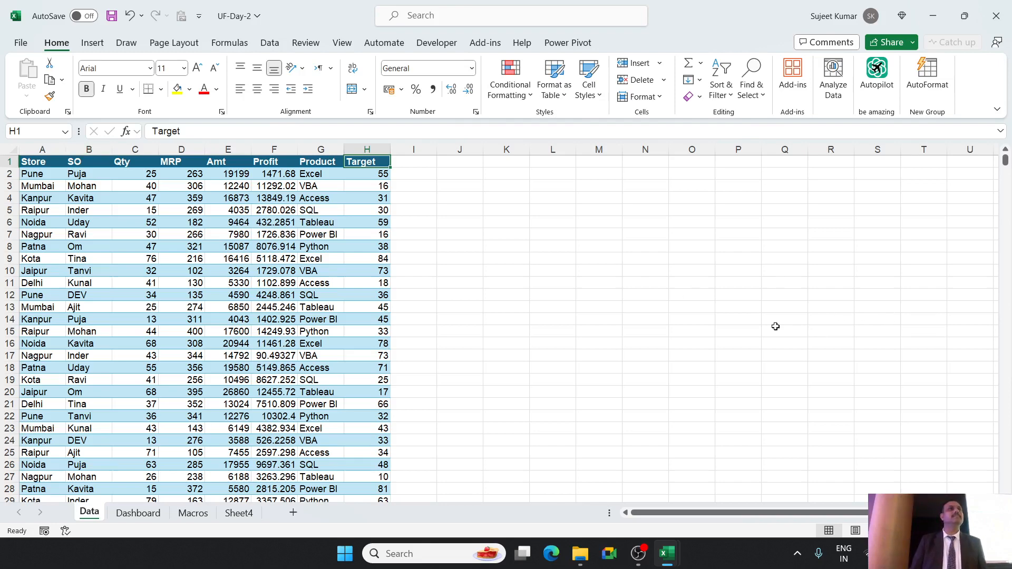
Enlarge the Data sheet view so that the full Store to Target table is easy to read from row 1.
{"action": "left_click", "coordinate": [531, 357]}
{"action": "scroll", "coordinate": [529, 362], "scroll_direction": "up", "scroll_amount": 10, "text": "ctrl"}
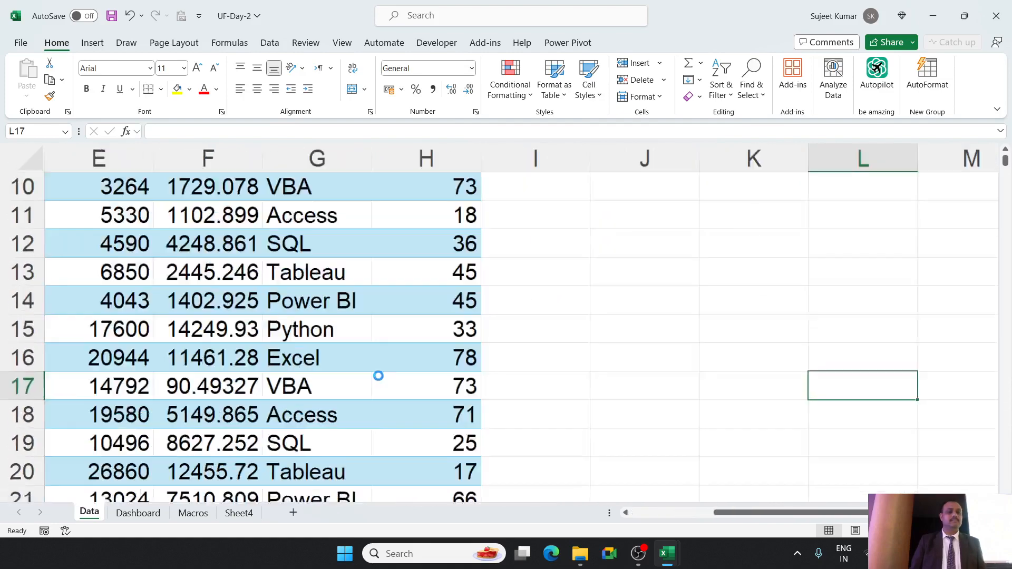
{"action": "left_click_drag", "start_coordinate": [823, 513], "coordinate": [657, 513]}
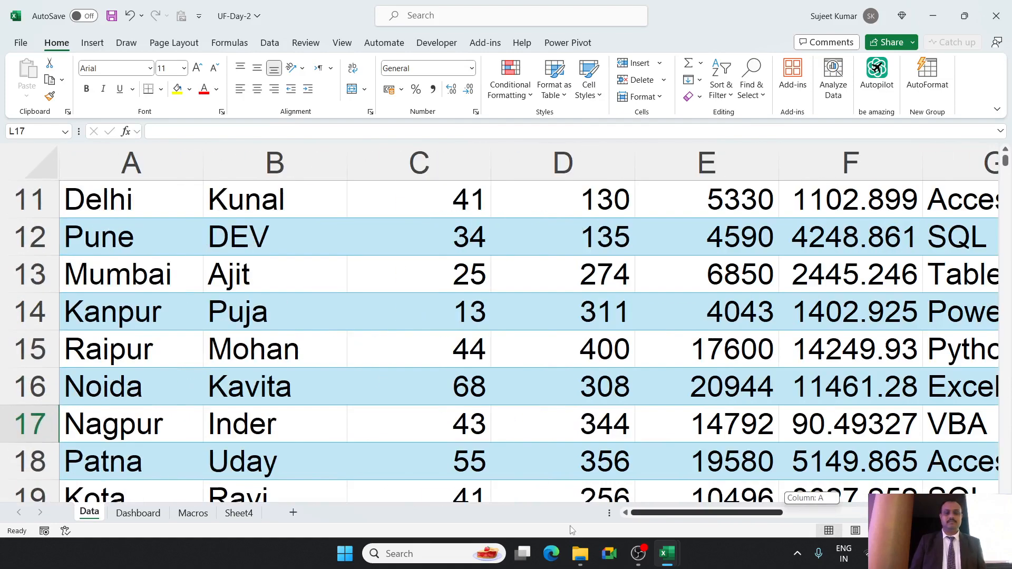
{"action": "scroll", "coordinate": [577, 476], "scroll_direction": "up", "scroll_amount": 4}
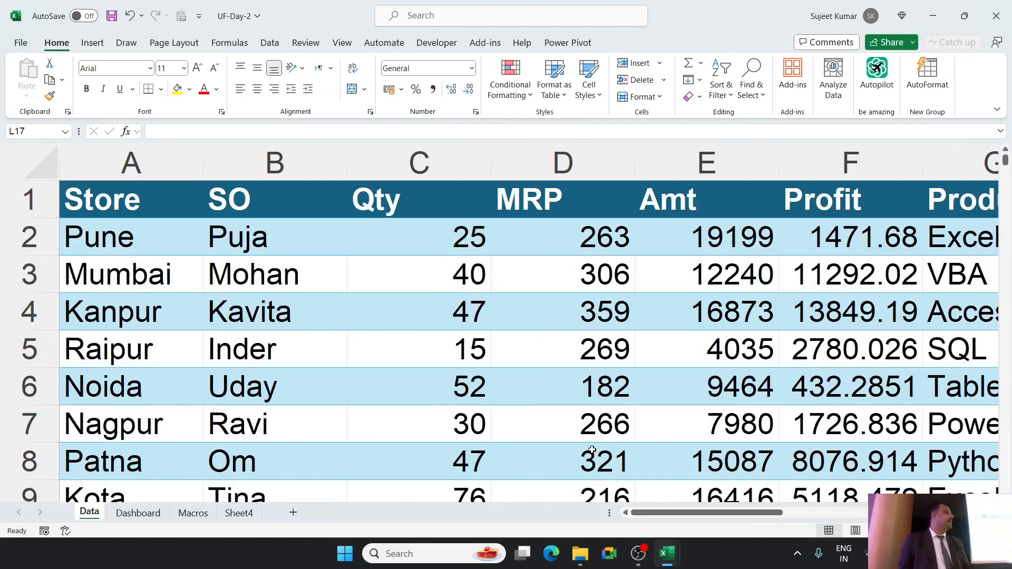
{"action": "mouse_move", "coordinate": [678, 512]}
{"action": "left_mouse_down"}
{"action": "mouse_move", "coordinate": [764, 514]}
{"action": "mouse_move", "coordinate": [686, 515]}
{"action": "left_mouse_up"}
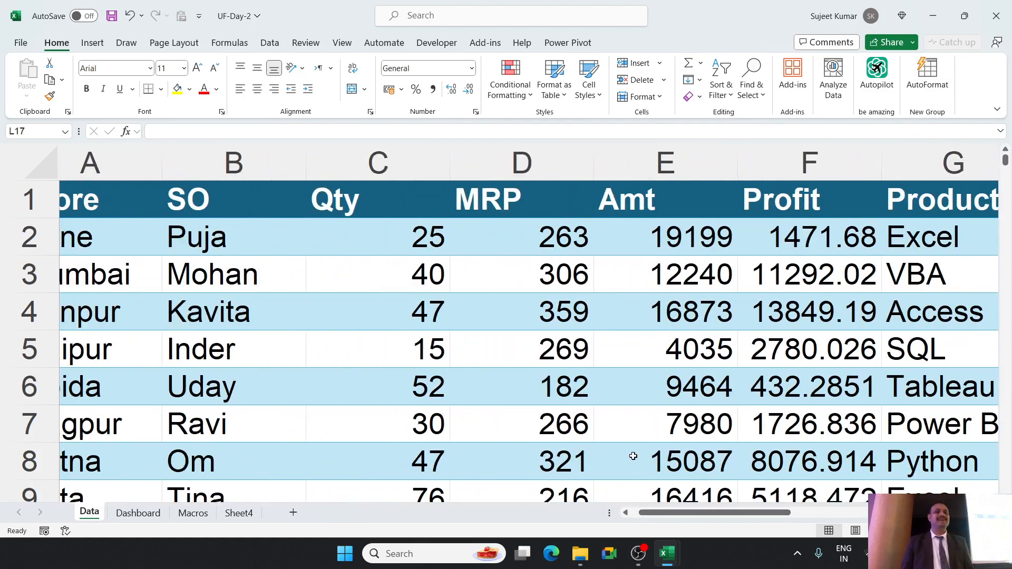
{"action": "scroll", "coordinate": [633, 456], "scroll_direction": "down", "scroll_amount": 4}
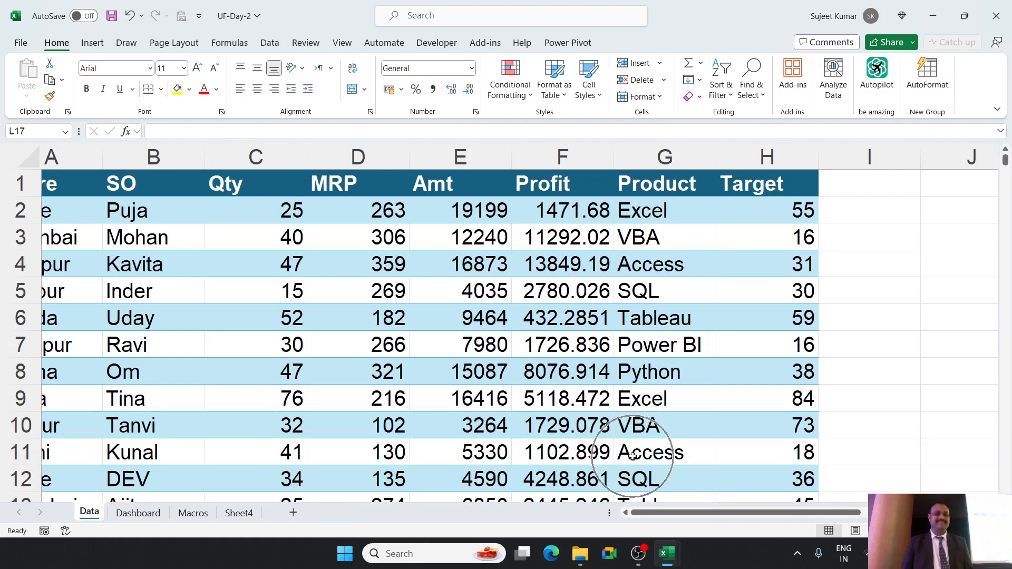
{"action": "scroll", "coordinate": [638, 480], "scroll_direction": "down", "scroll_amount": 1}
{"action": "scroll", "coordinate": [638, 480], "scroll_direction": "left", "scroll_amount": 2}
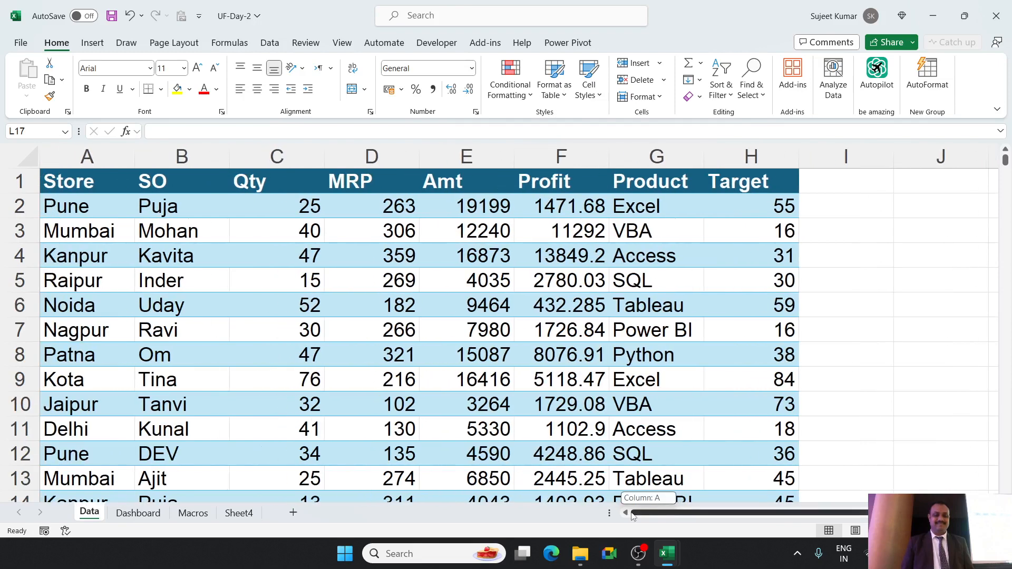
{"action": "scroll", "coordinate": [628, 486], "scroll_direction": "down", "scroll_amount": 1}
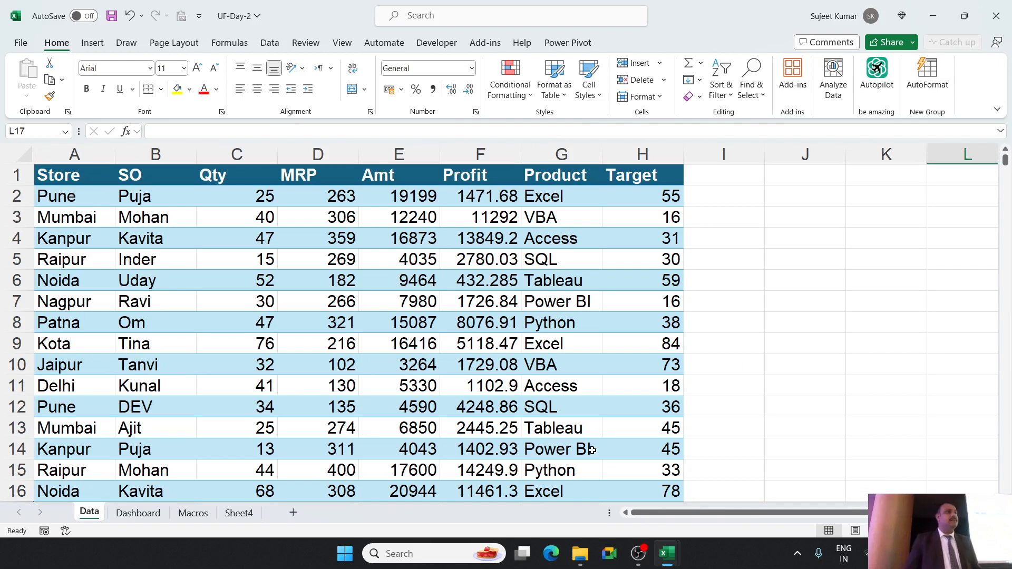
{"action": "left_click", "coordinate": [781, 238]}
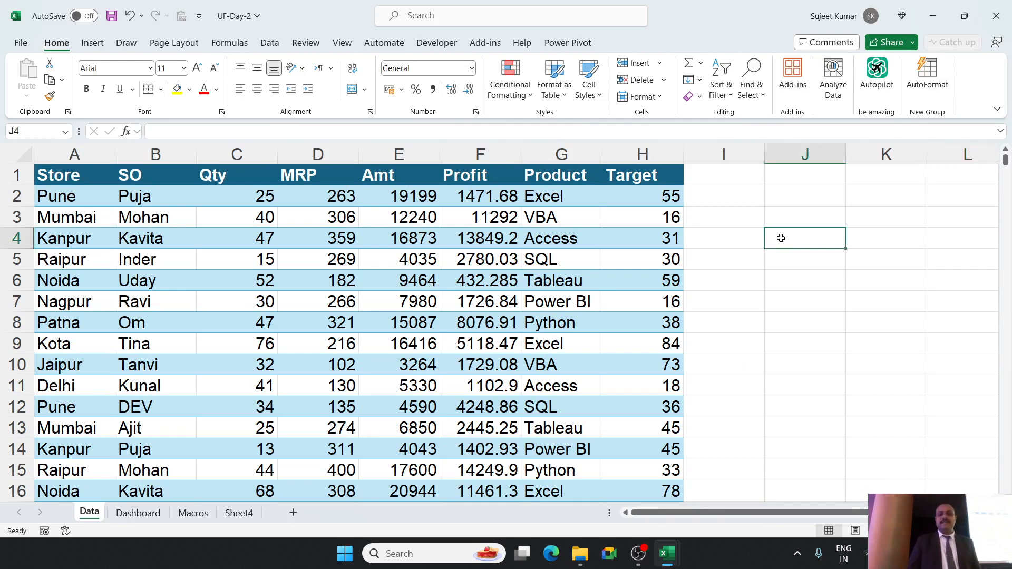
{"action": "type", "text": "=fil"}
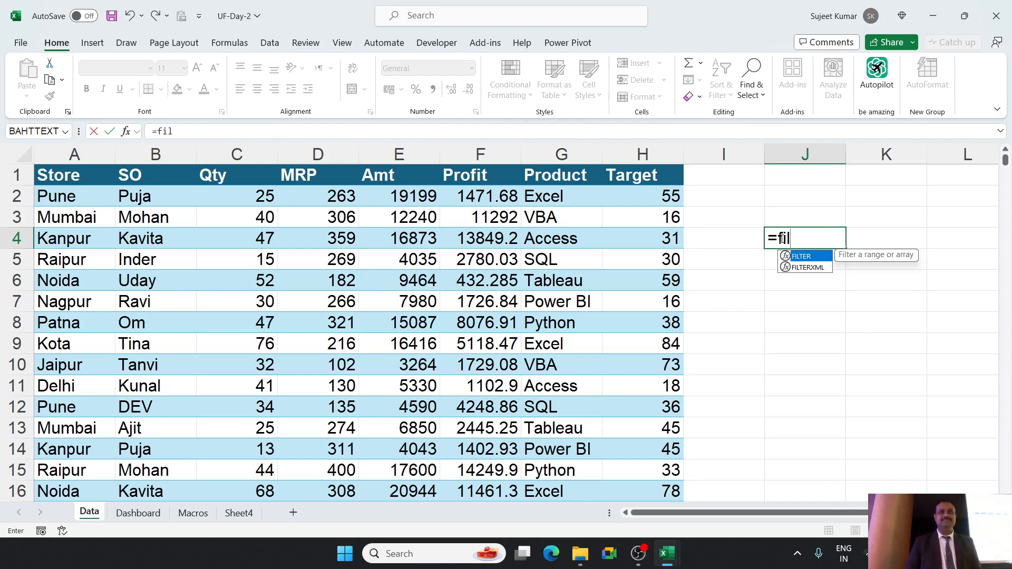
{"action": "key", "text": "Escape"}
{"action": "key", "text": "Escape"}
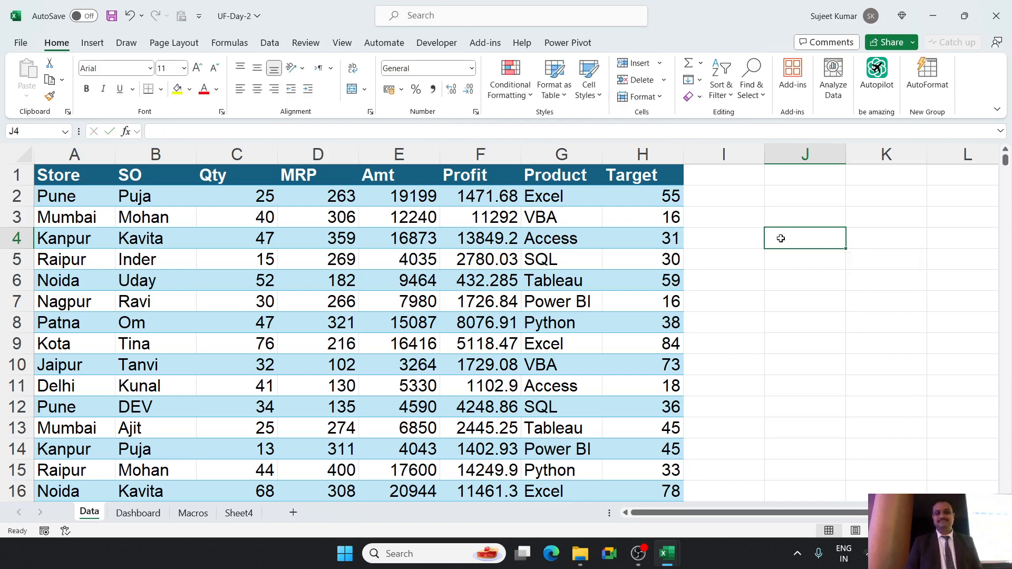
Check the Product header and the extent of the header row, finishing on the Store header in A1.
{"action": "key", "text": "Left"}
{"action": "key", "text": "Left"}
{"action": "key", "text": "Left"}
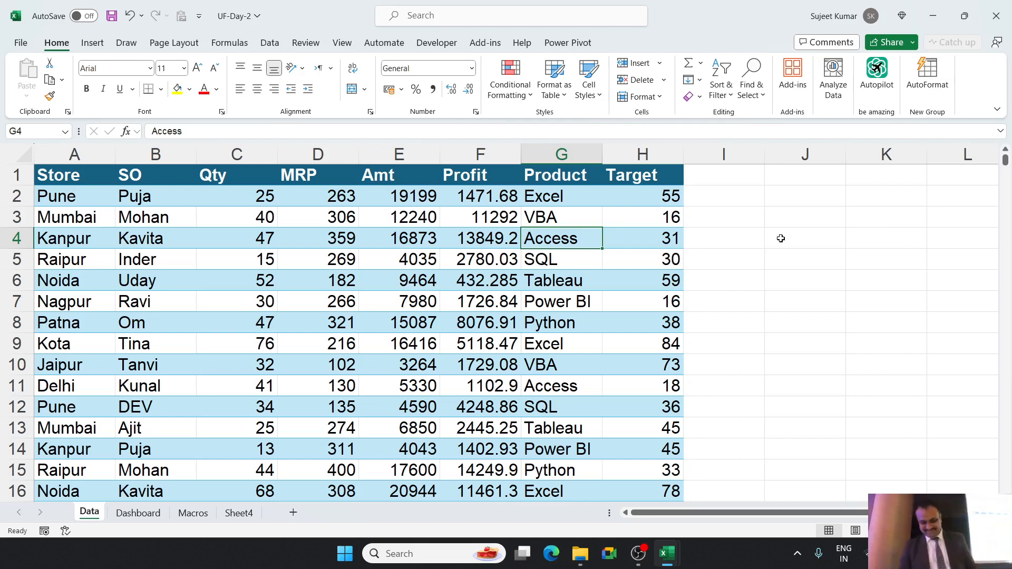
{"action": "key", "text": "Up"}
{"action": "key", "text": "Up"}
{"action": "key", "text": "Up"}
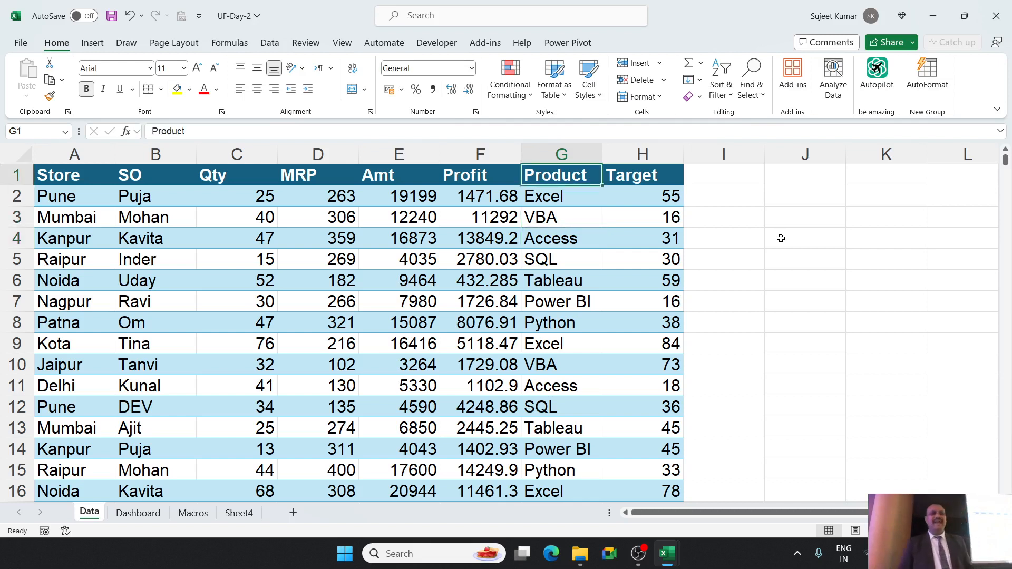
{"action": "key", "text": "Home"}
{"action": "key", "text": "ctrl+Right"}
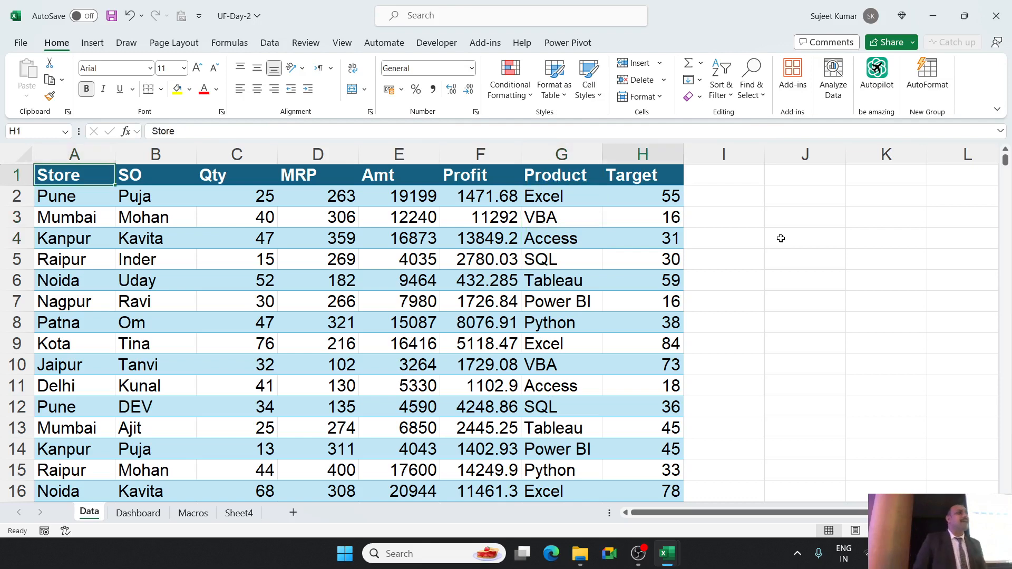
{"action": "key", "text": "Home"}
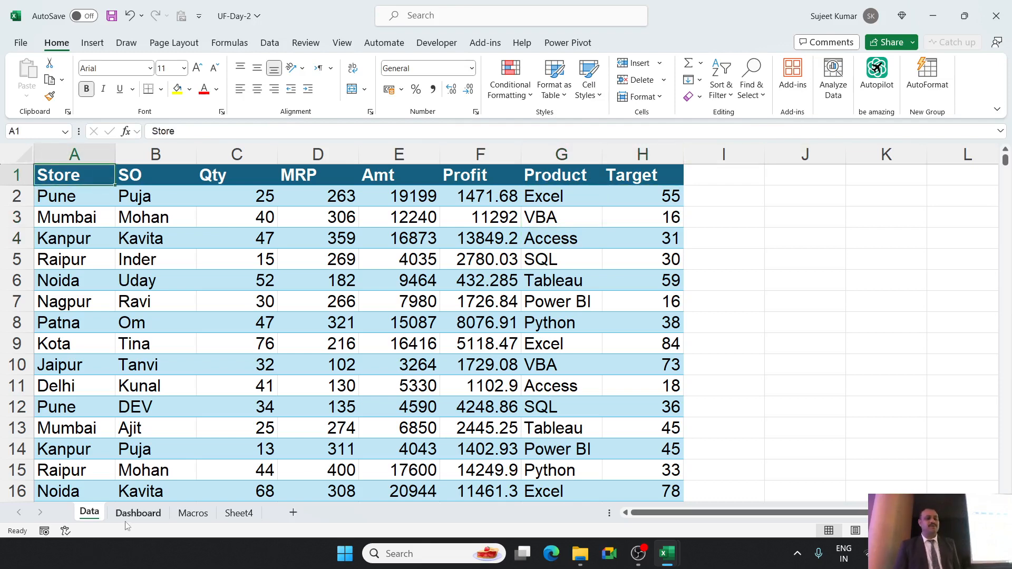
Apply All Borders to the range A5:F21 on the Dashboard sheet.
{"action": "left_click", "coordinate": [137, 514]}
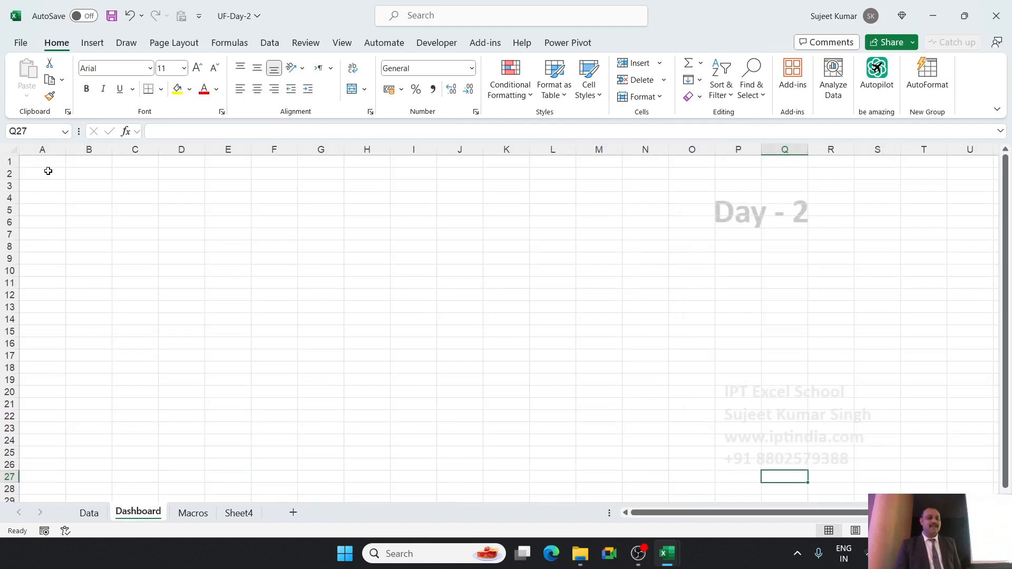
{"action": "left_click_drag", "start_coordinate": [44, 205], "coordinate": [253, 406]}
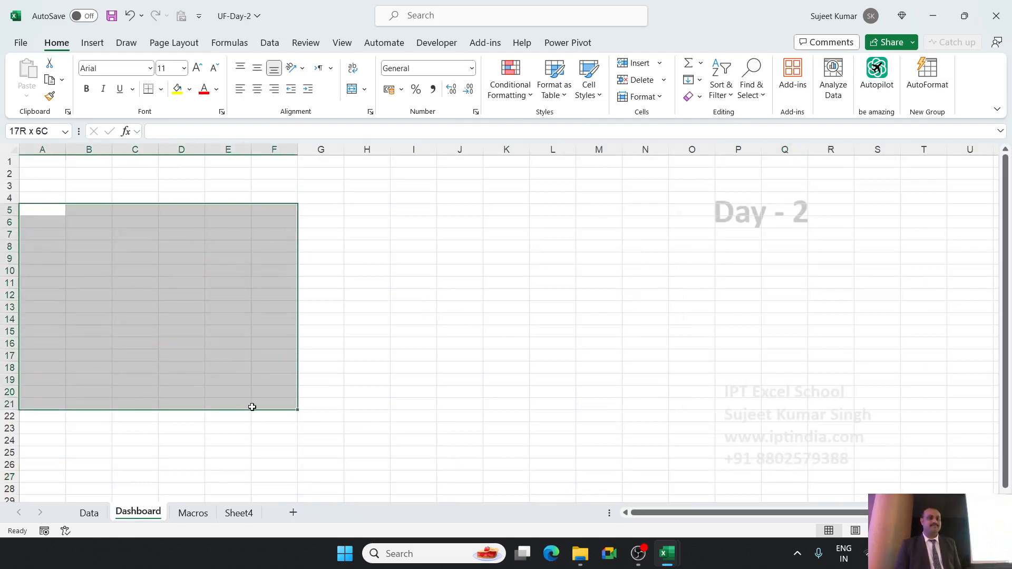
{"action": "left_click", "coordinate": [271, 43]}
{"action": "left_click", "coordinate": [57, 44]}
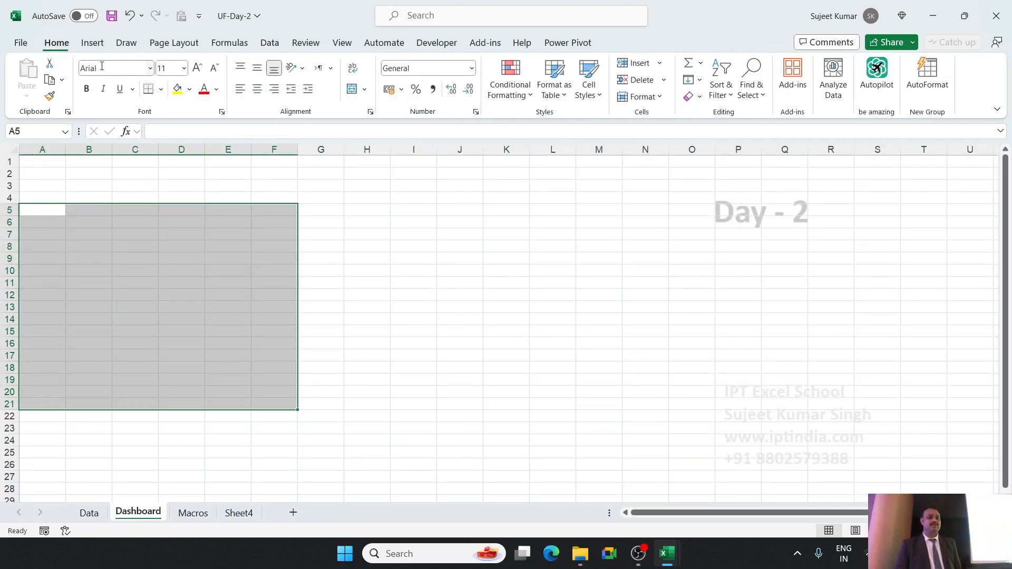
{"action": "left_click", "coordinate": [161, 89]}
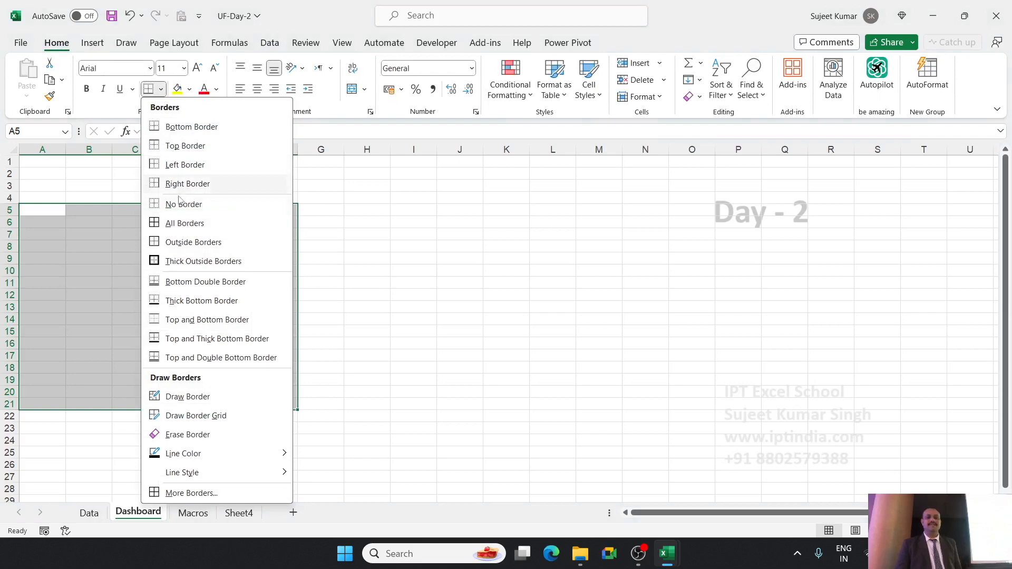
{"action": "left_click", "coordinate": [179, 223]}
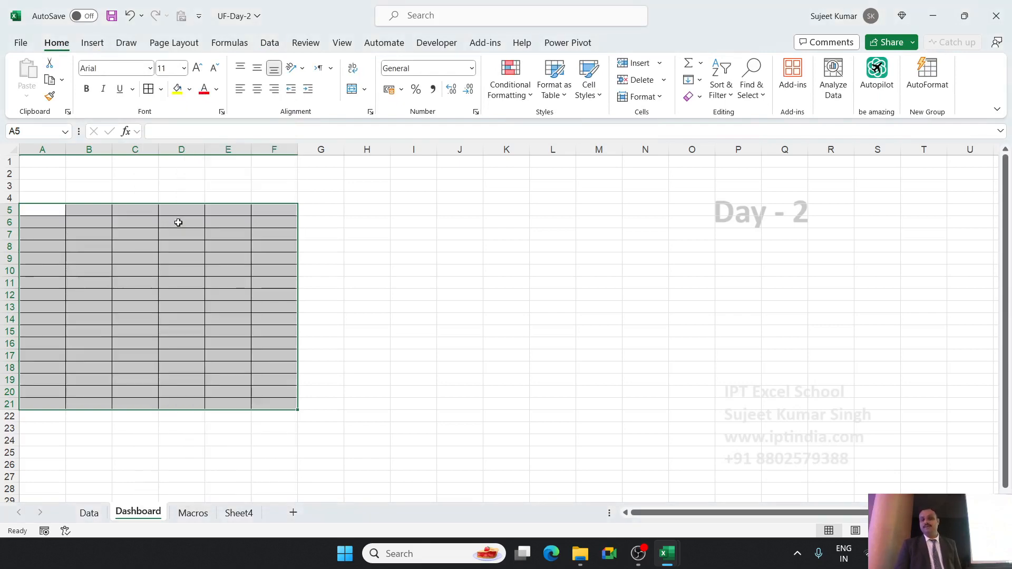
{"action": "left_click", "coordinate": [172, 245]}
Copy the header row A1:H1 from the Data sheet and paste it at A5 on the Dashboard sheet.
{"action": "left_click", "coordinate": [89, 513]}
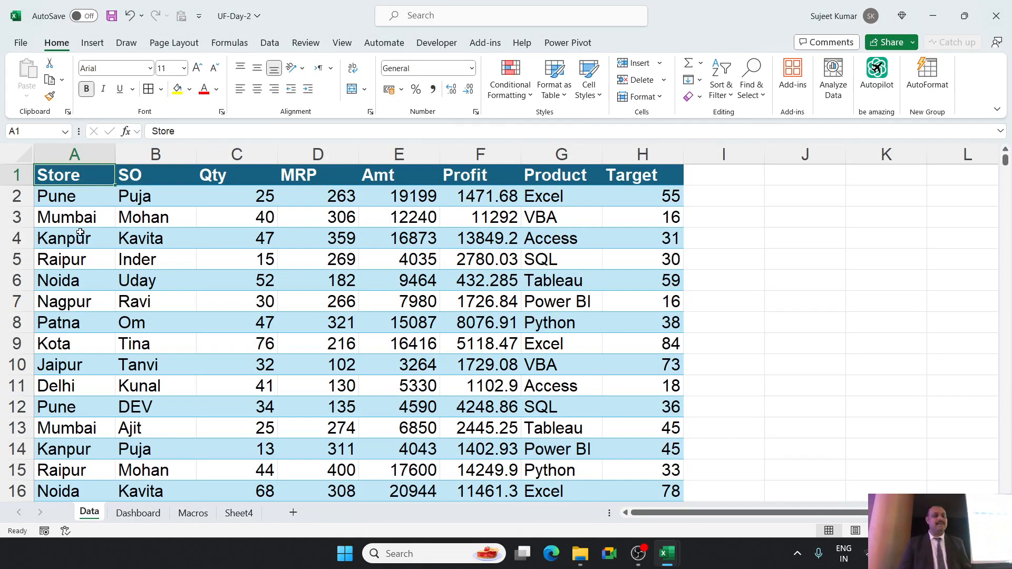
{"action": "key", "text": "ctrl+shift+Right"}
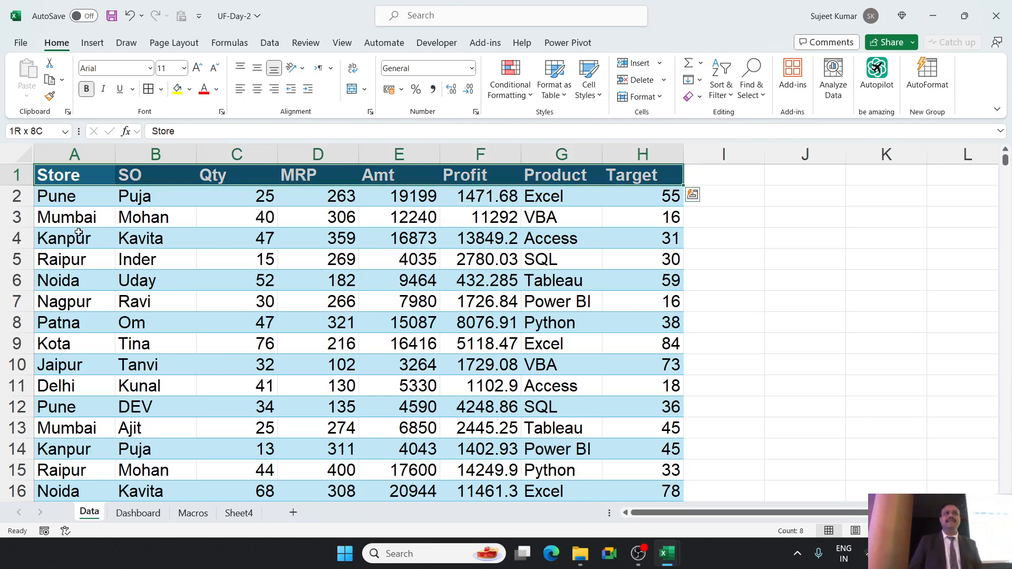
{"action": "key", "text": "ctrl+c"}
{"action": "left_click", "coordinate": [139, 513]}
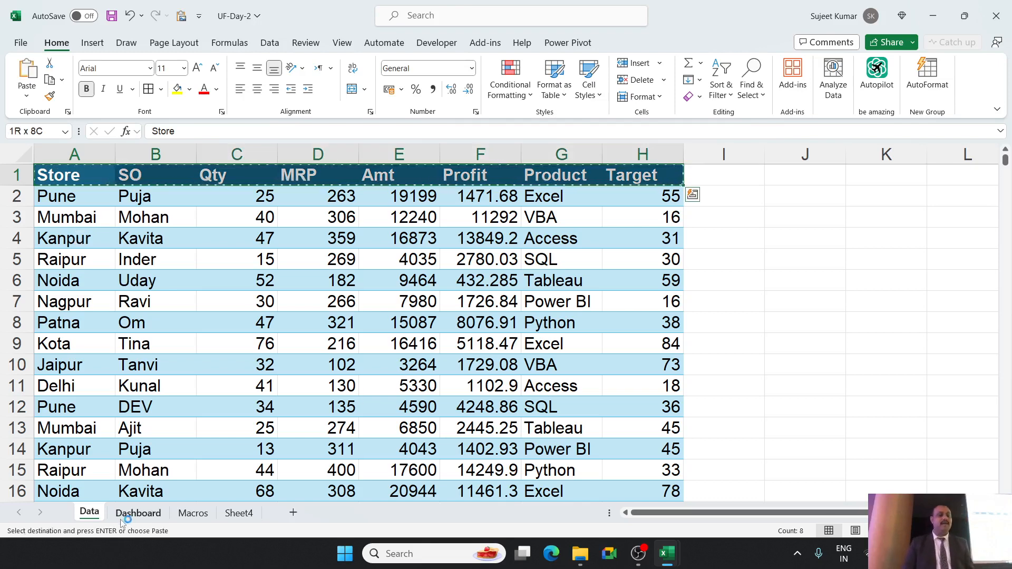
{"action": "left_click", "coordinate": [50, 209]}
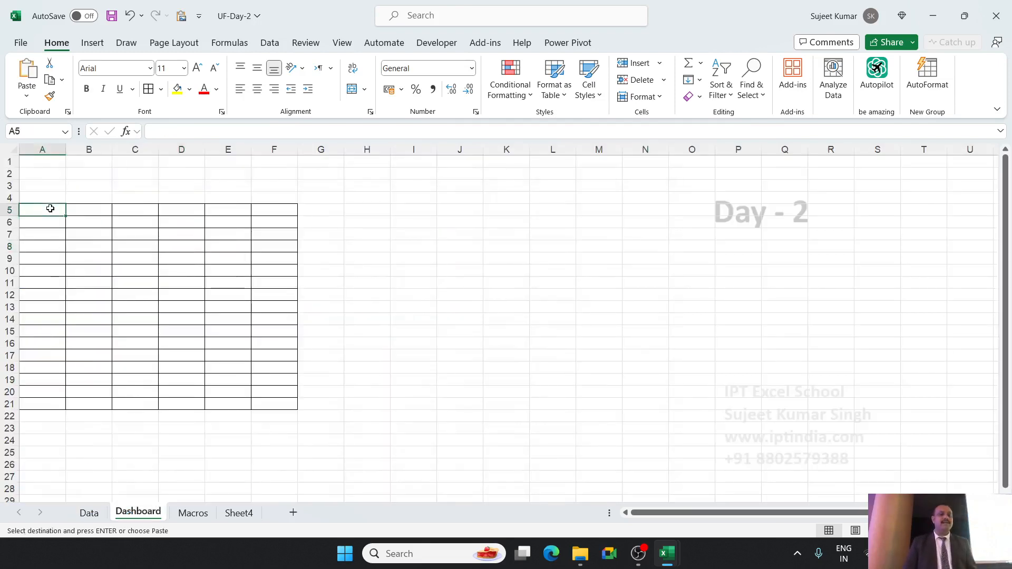
{"action": "key", "text": "ctrl+v"}
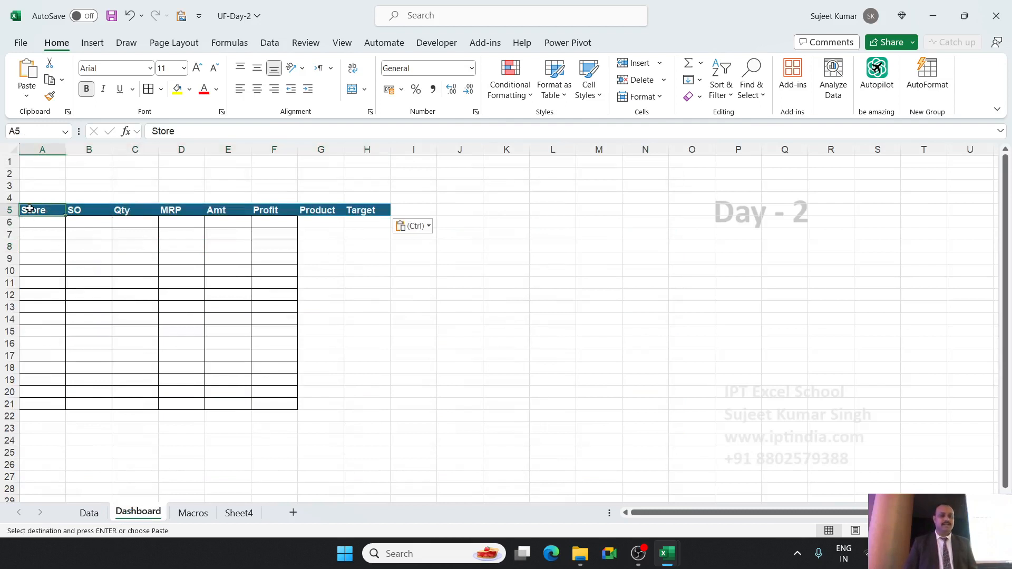
Apply All Borders to the whole Dashboard range A5:H21, covering the Product and Target columns.
{"action": "left_click_drag", "start_coordinate": [30, 210], "coordinate": [357, 404]}
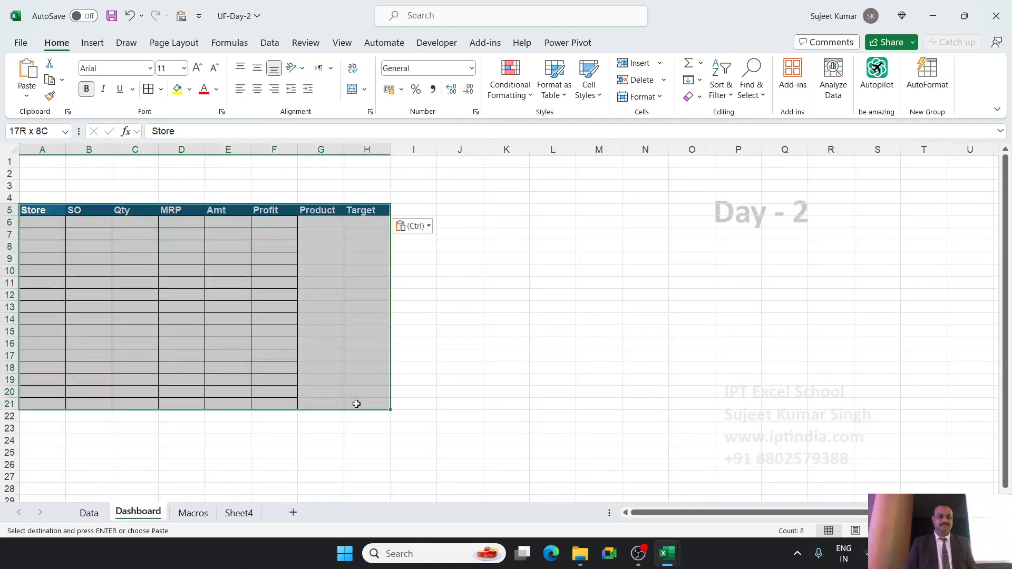
{"action": "left_click", "coordinate": [148, 88]}
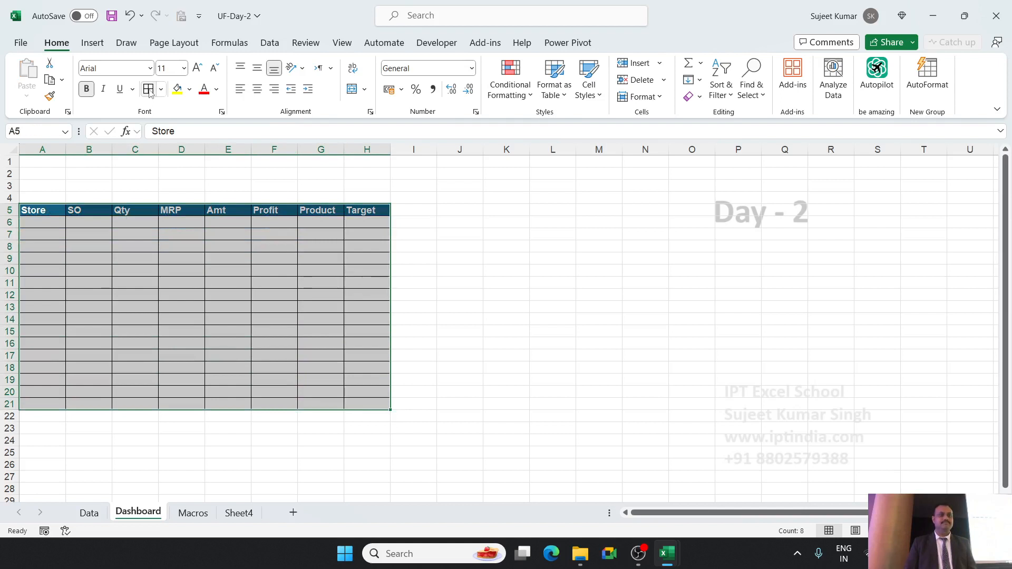
{"action": "left_click", "coordinate": [342, 417]}
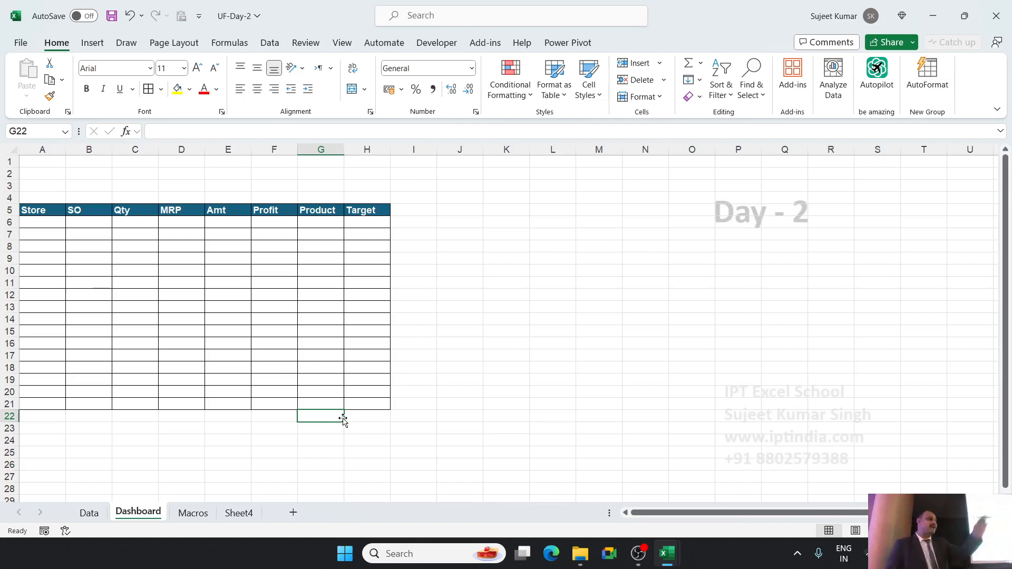
Look over the first records of the source table on the Data sheet.
{"action": "left_click", "coordinate": [97, 514]}
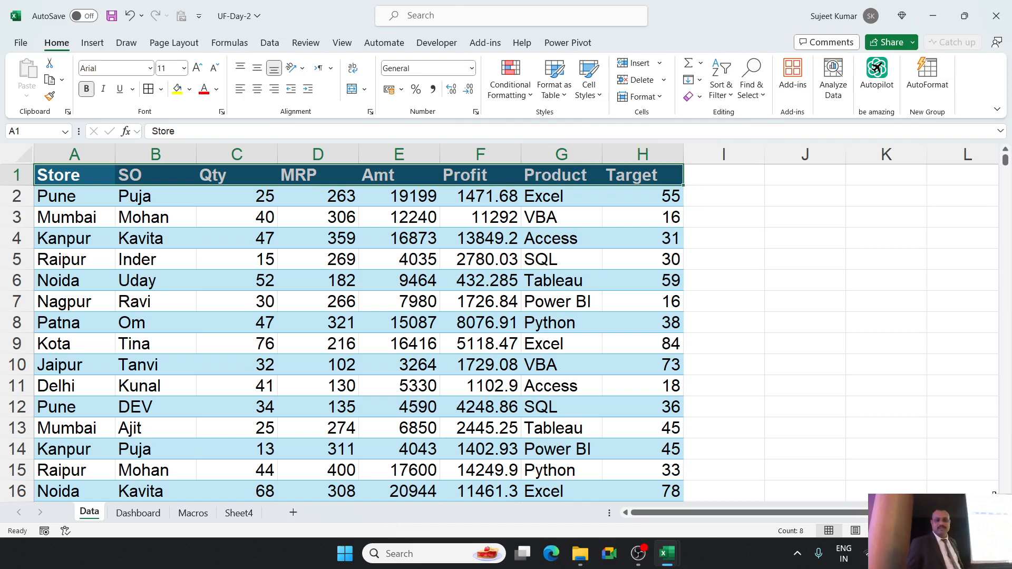
{"action": "scroll", "coordinate": [359, 332], "scroll_direction": "down", "scroll_amount": 1}
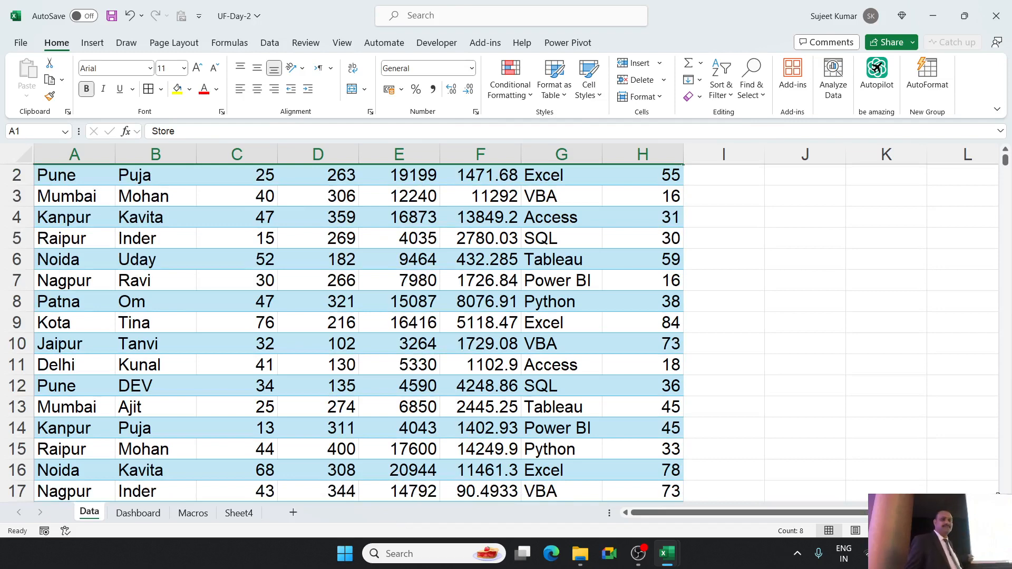
{"action": "scroll", "coordinate": [359, 332], "scroll_direction": "down", "scroll_amount": 4}
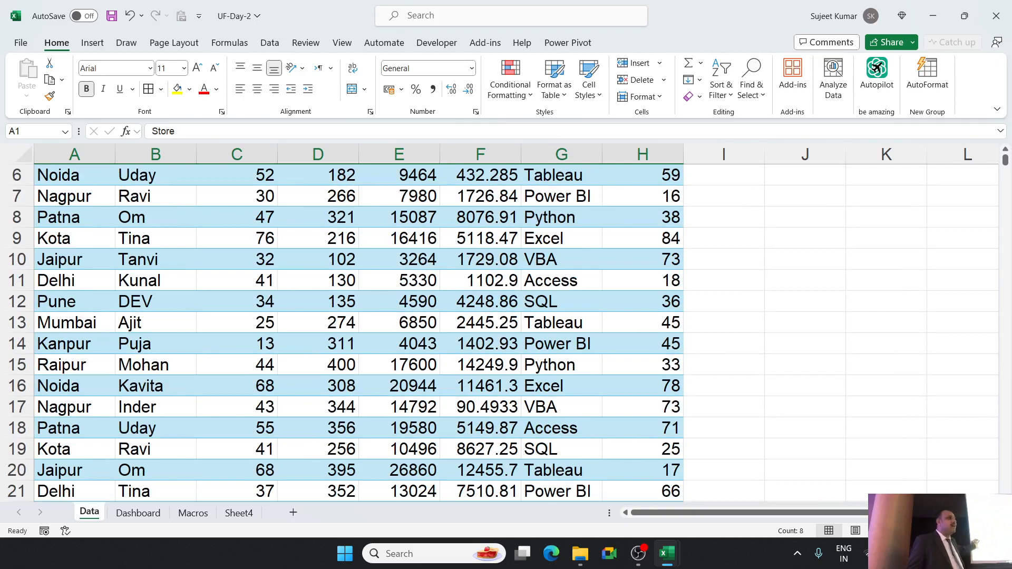
{"action": "scroll", "coordinate": [358, 332], "scroll_direction": "up", "scroll_amount": 5}
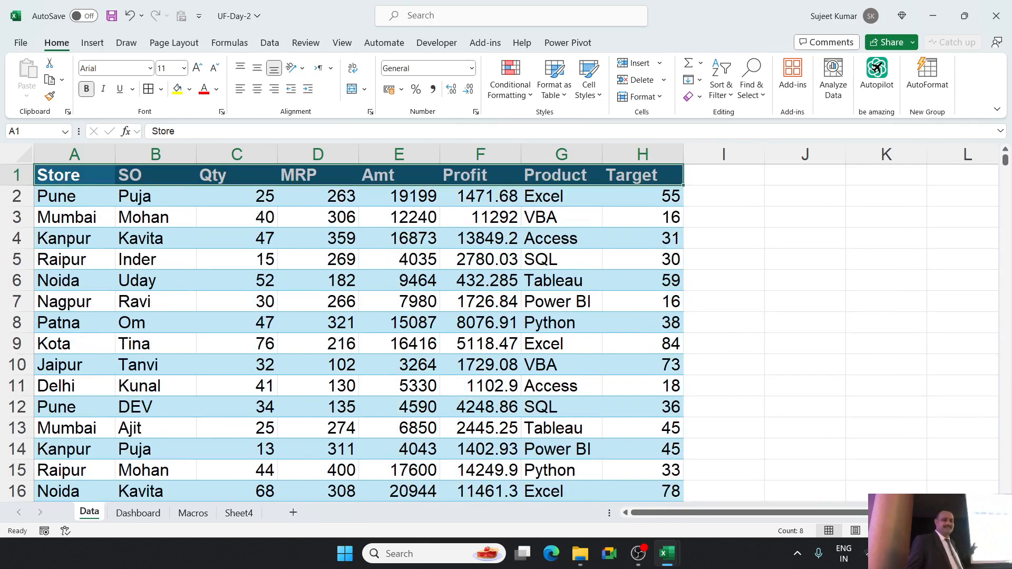
Return to the Dashboard sheet and select the empty range I6:I21 beside the Target column.
{"action": "scroll", "coordinate": [358, 332], "scroll_direction": "down", "scroll_amount": 1}
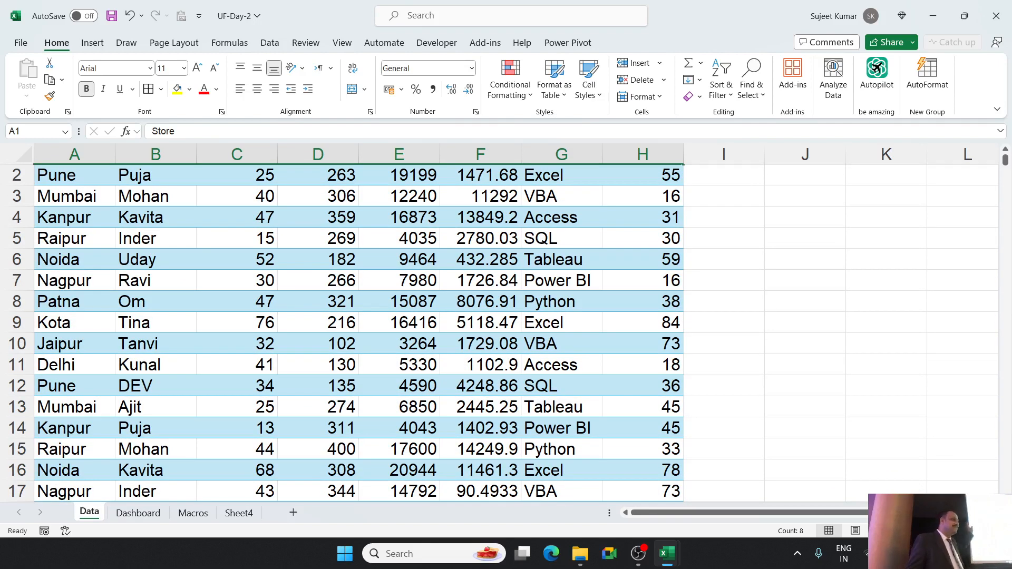
{"action": "scroll", "coordinate": [359, 333], "scroll_direction": "up", "scroll_amount": 1}
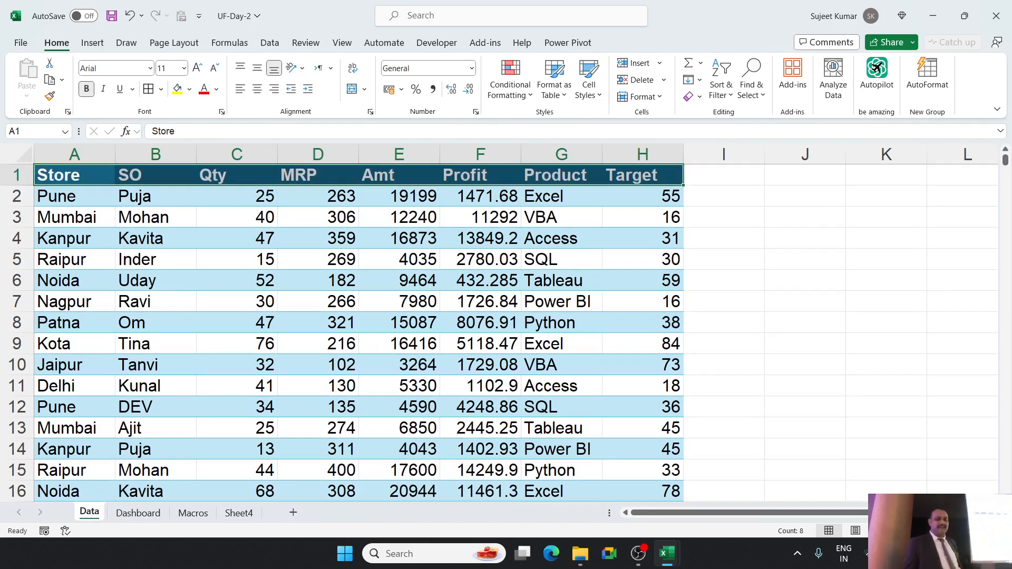
{"action": "left_click", "coordinate": [138, 513]}
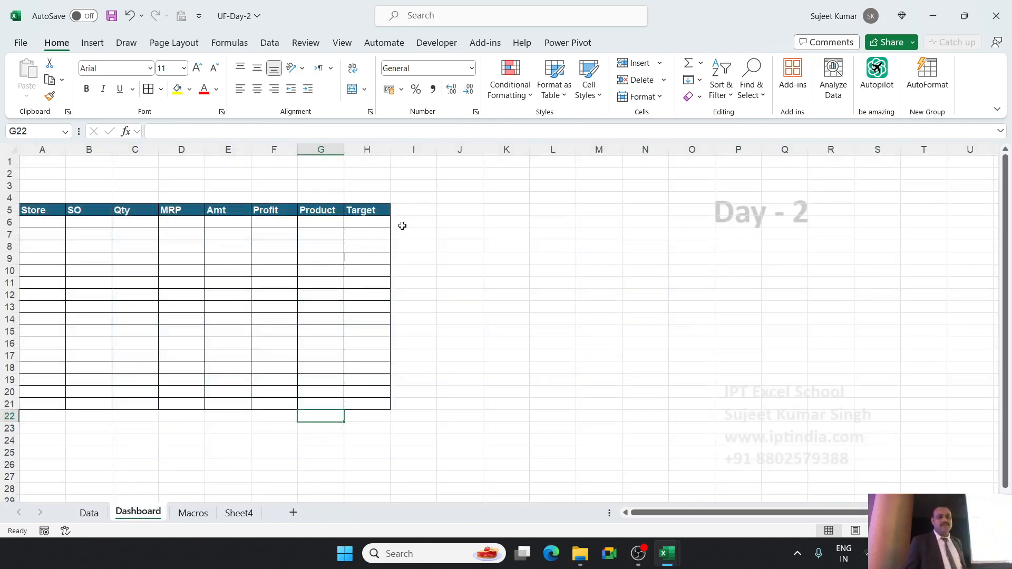
{"action": "left_click_drag", "start_coordinate": [402, 222], "coordinate": [403, 406]}
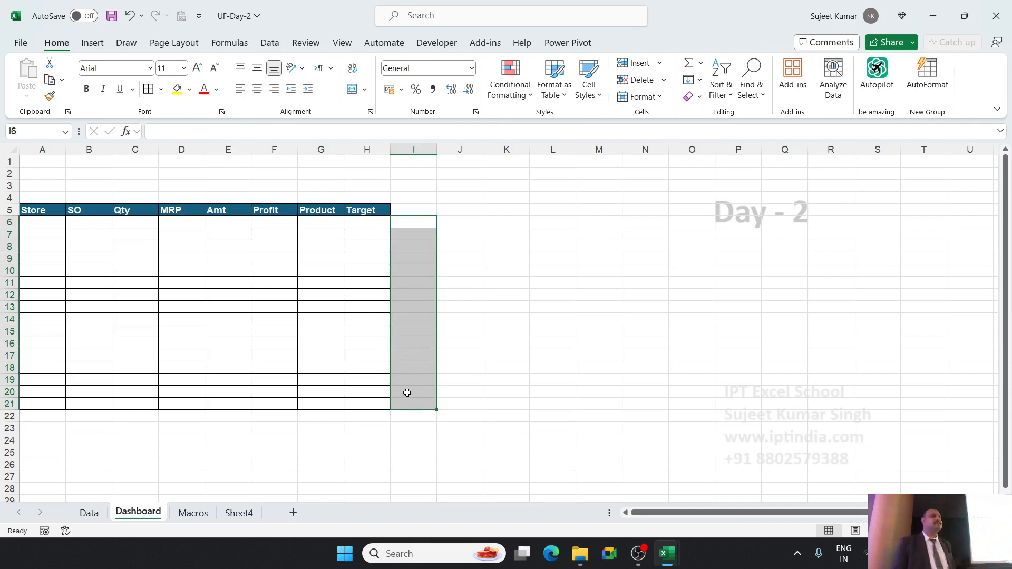
{"action": "left_click", "coordinate": [692, 282]}
Check in the Excel ribbon customization options whether Developer is enabled among the Main Tabs.
{"action": "left_click", "coordinate": [446, 48]}
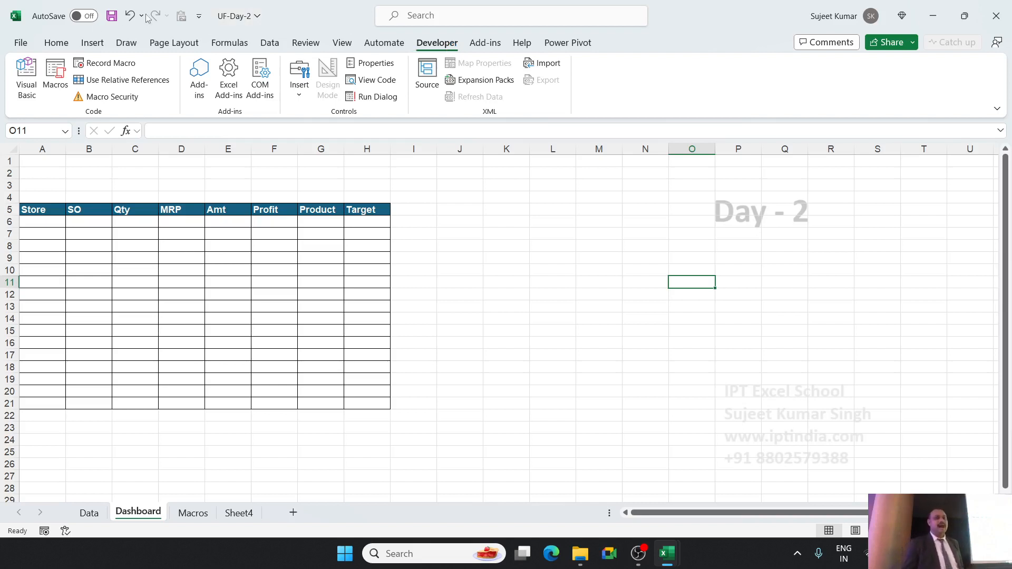
{"action": "left_click", "coordinate": [28, 44]}
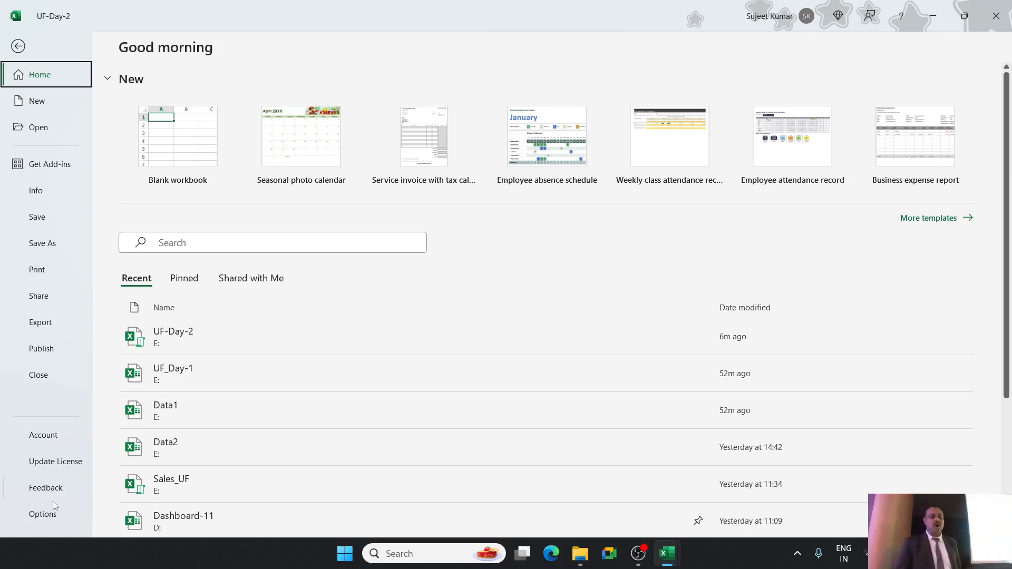
{"action": "left_click", "coordinate": [43, 513]}
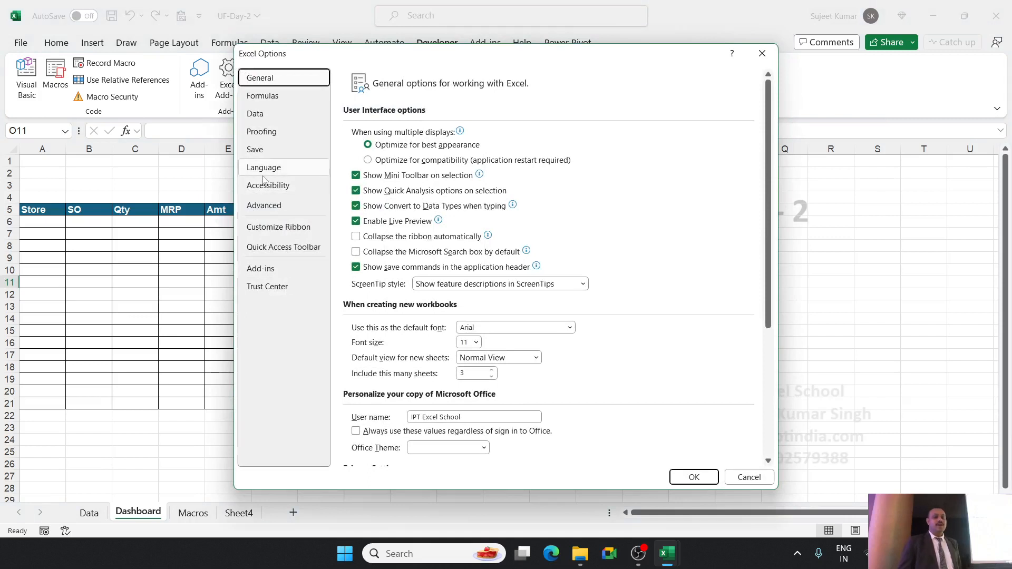
{"action": "left_click", "coordinate": [266, 229]}
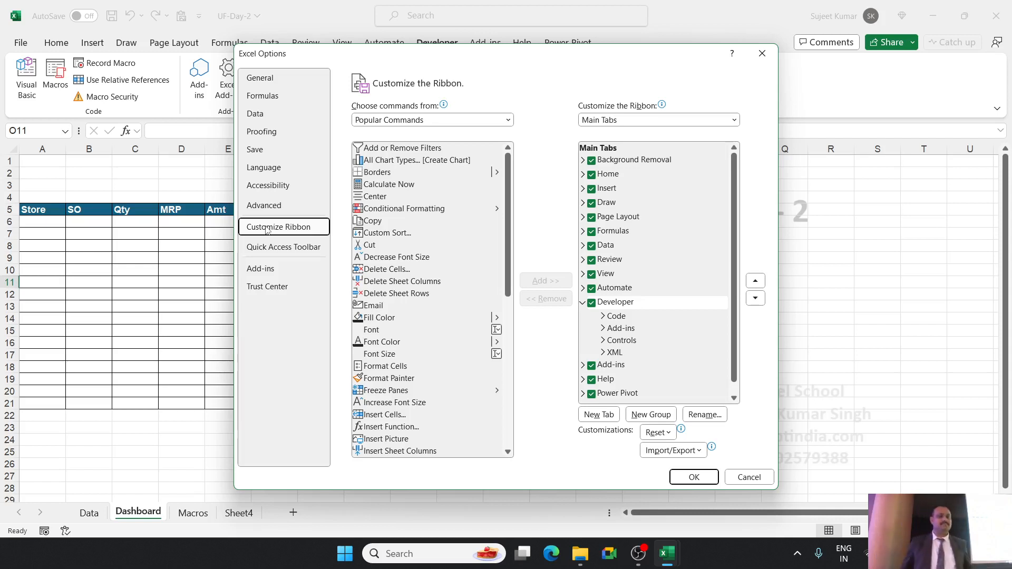
{"action": "key", "text": "Escape"}
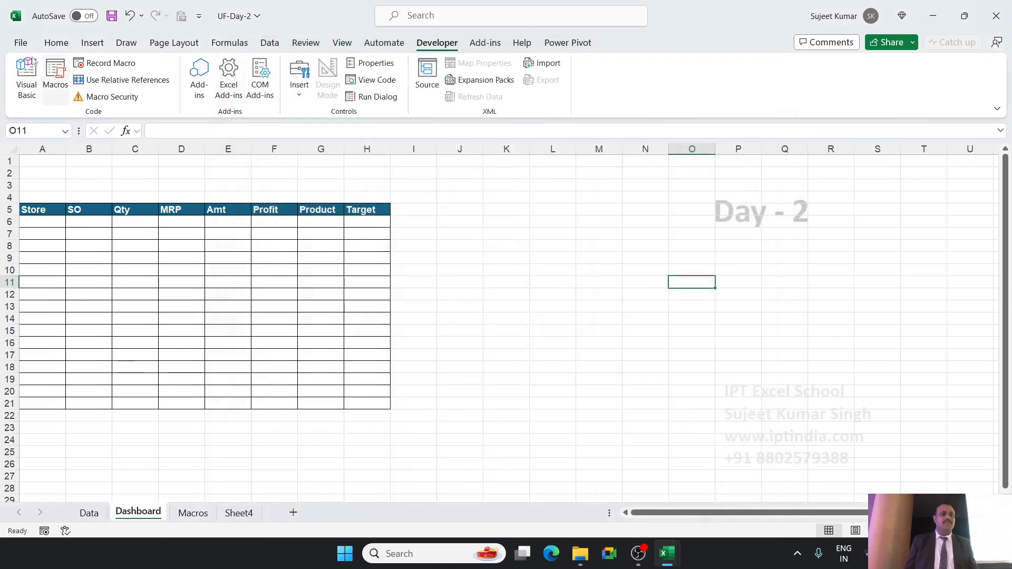
{"action": "left_click", "coordinate": [22, 44]}
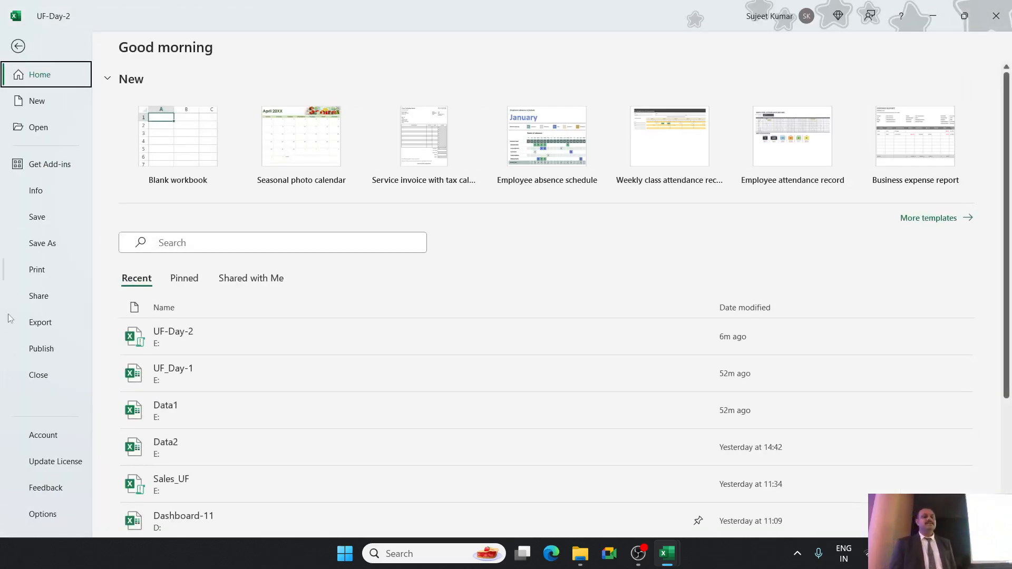
{"action": "left_click", "coordinate": [43, 514]}
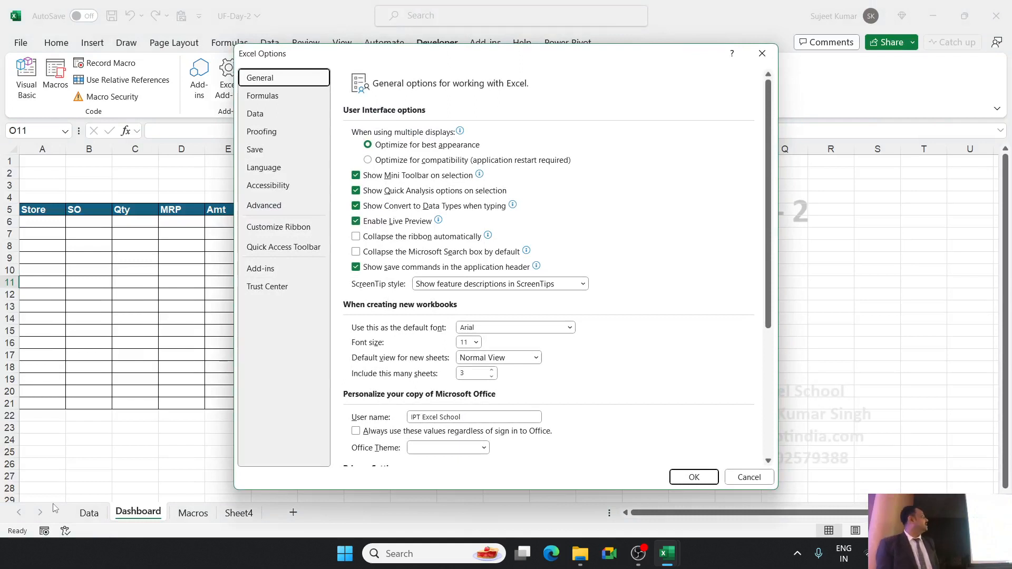
{"action": "left_click", "coordinate": [269, 228]}
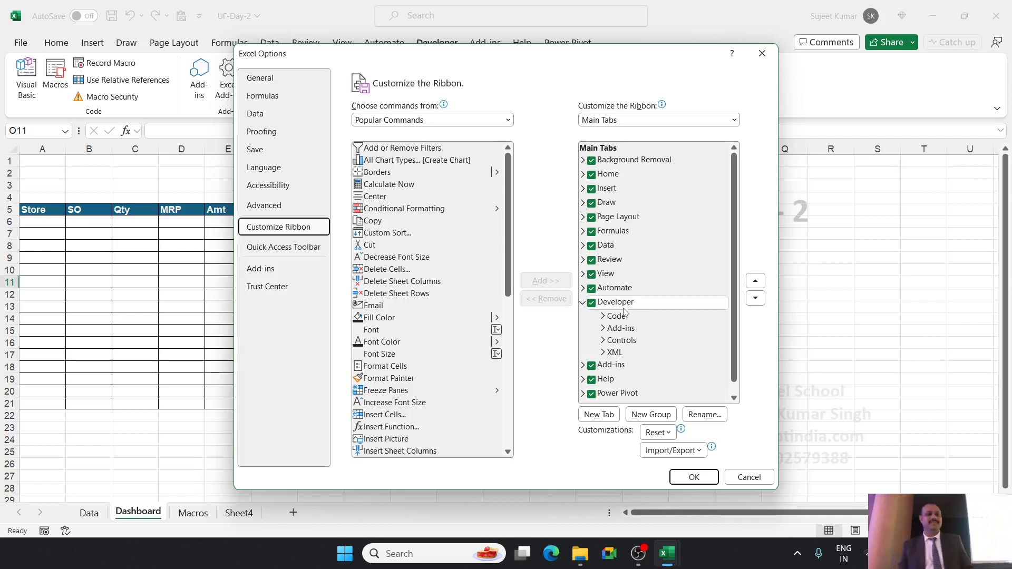
{"action": "left_click", "coordinate": [695, 477]}
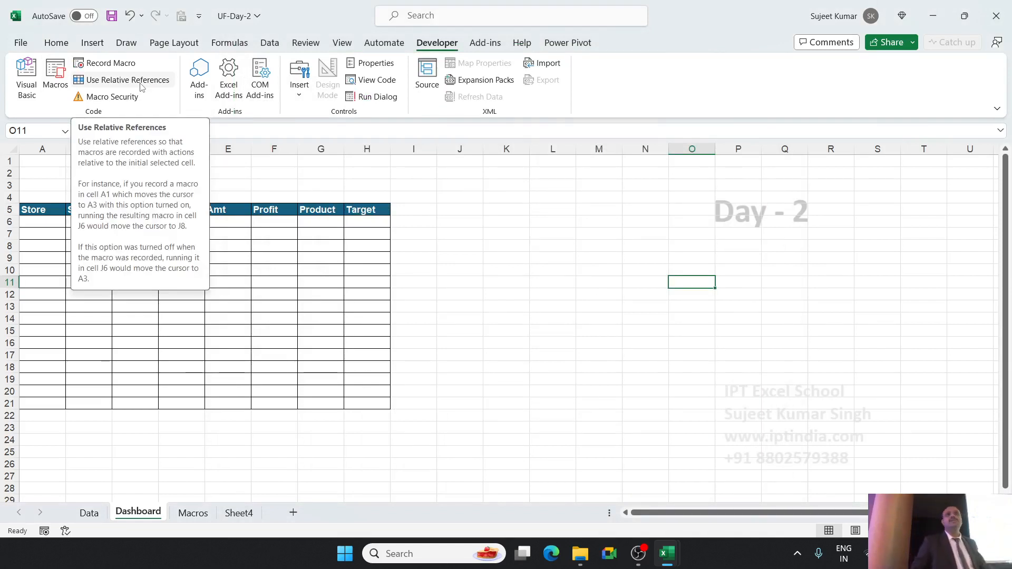
Draw a trial Scroll Bar form control beside the Target column along rows 6 to 21, and delete it.
{"action": "left_click", "coordinate": [302, 93]}
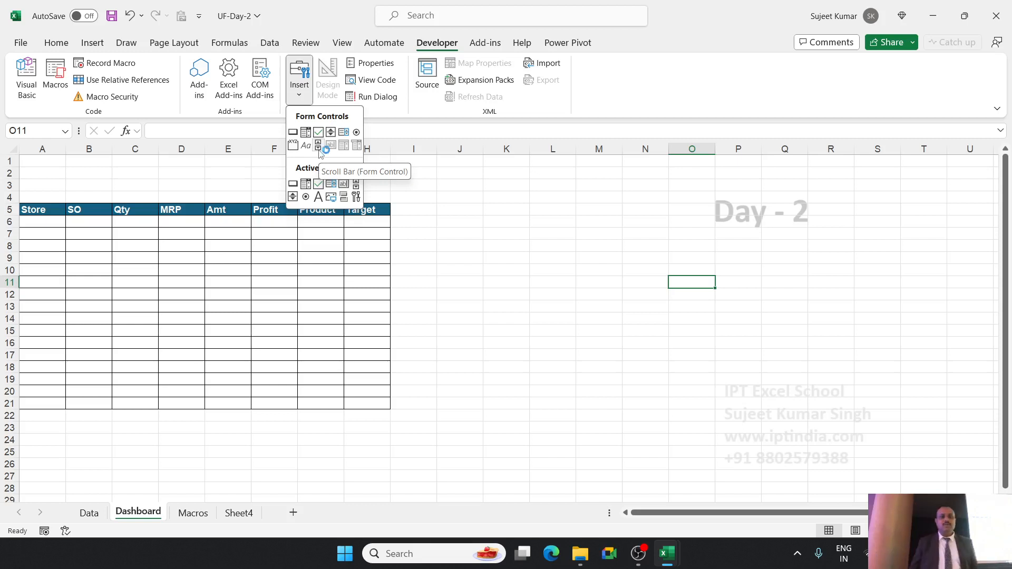
{"action": "left_click", "coordinate": [318, 147]}
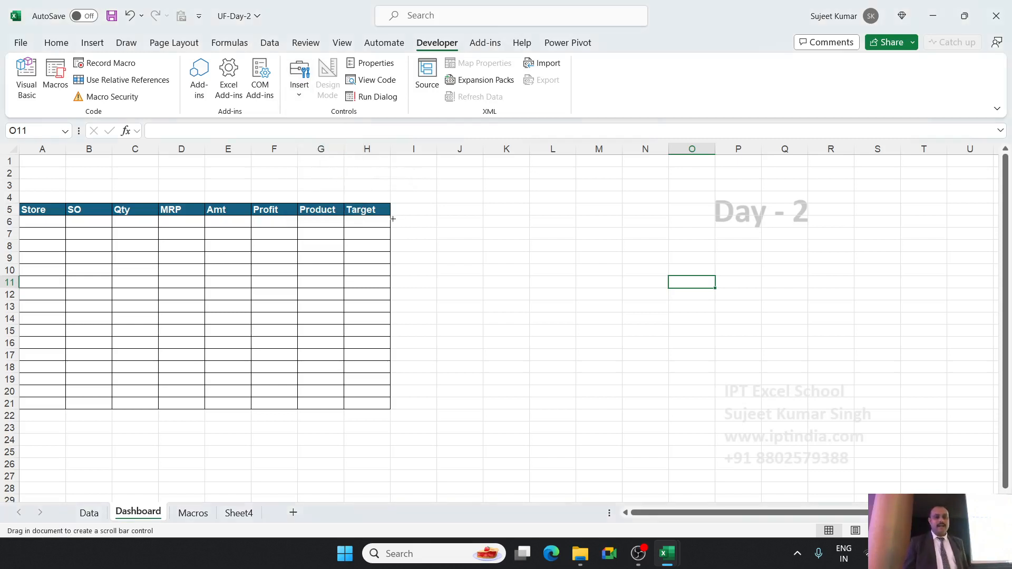
{"action": "left_click_drag", "start_coordinate": [393, 218], "coordinate": [410, 410]}
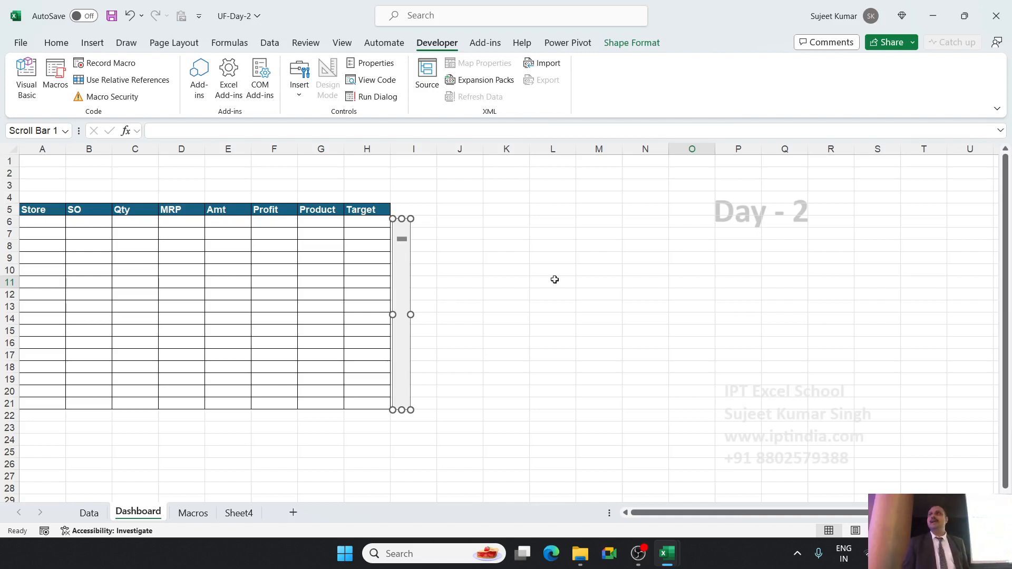
{"action": "left_click", "coordinate": [595, 257]}
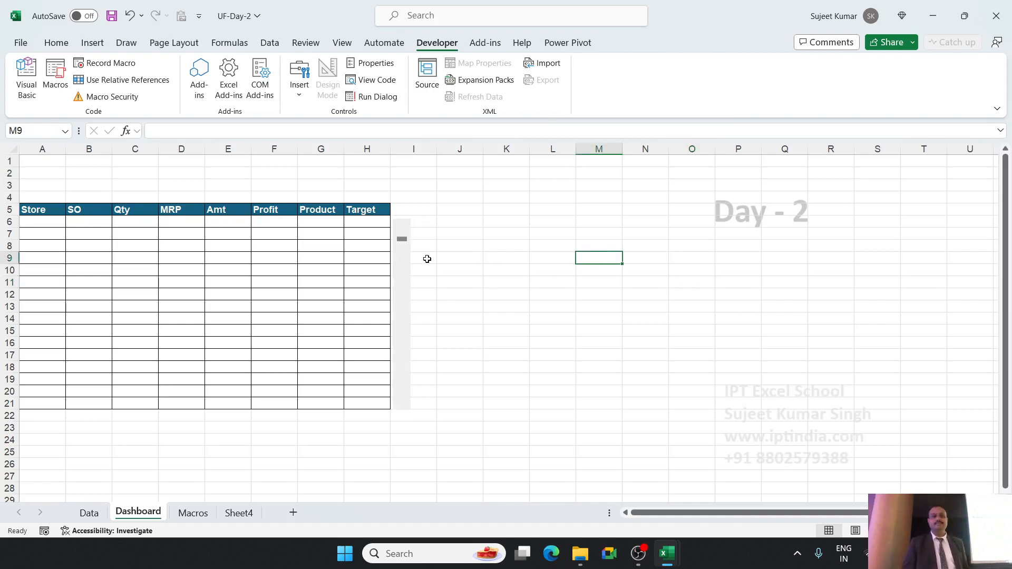
{"action": "right_click", "coordinate": [399, 260]}
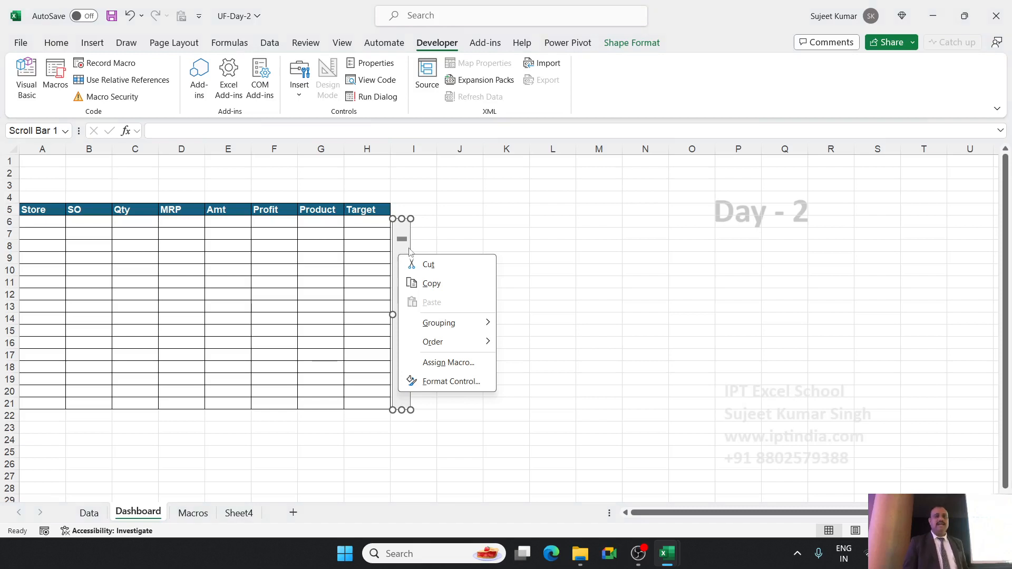
{"action": "key", "text": "Escape"}
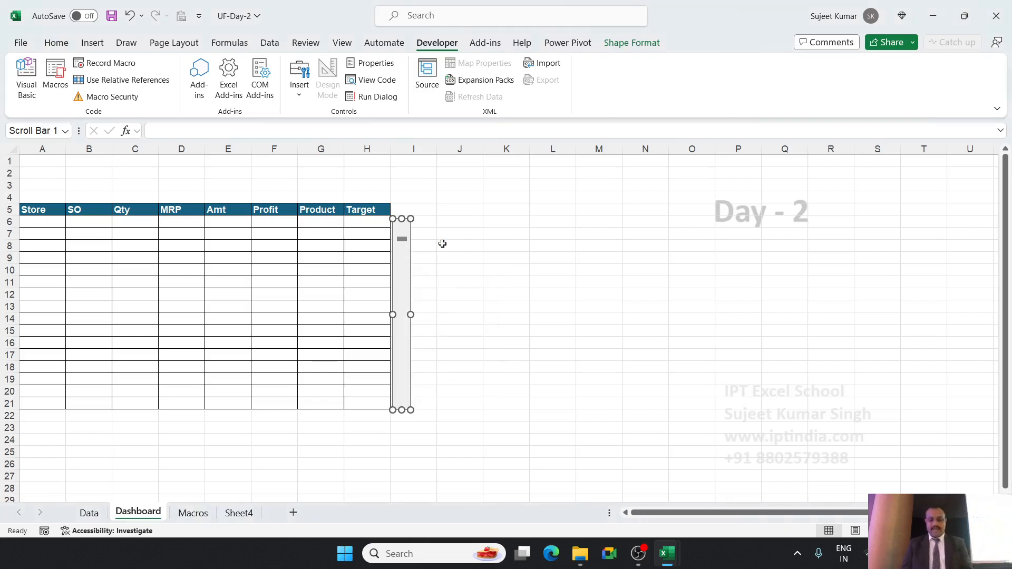
{"action": "key", "text": "Delete"}
Insert a vertical Scroll Bar form control in column I, directly beside the Dashboard table and spanning rows 6 to 21.
{"action": "left_click", "coordinate": [301, 98]}
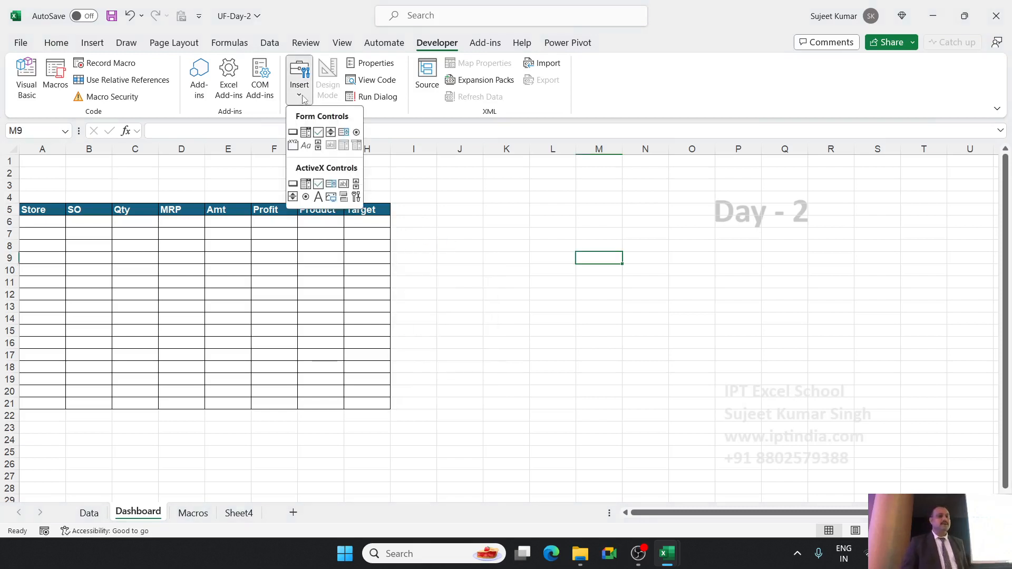
{"action": "left_click", "coordinate": [318, 150]}
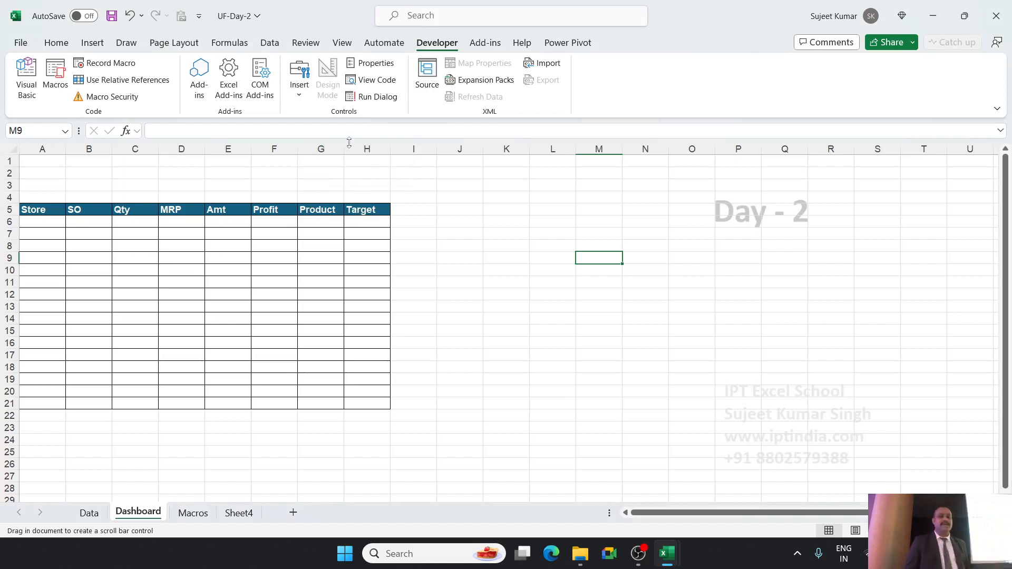
{"action": "left_click_drag", "start_coordinate": [396, 222], "coordinate": [410, 410]}
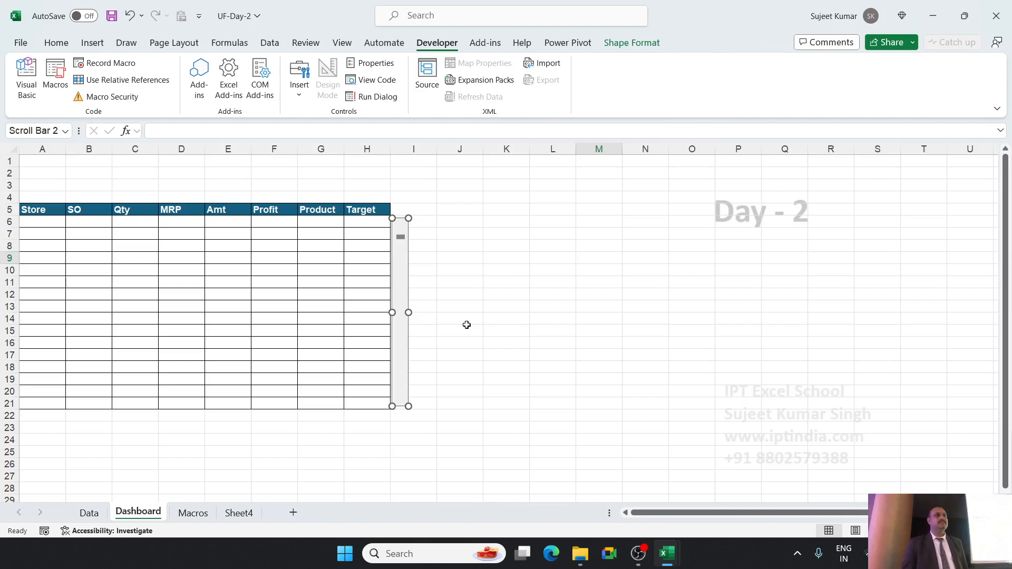
{"action": "left_click", "coordinate": [464, 284]}
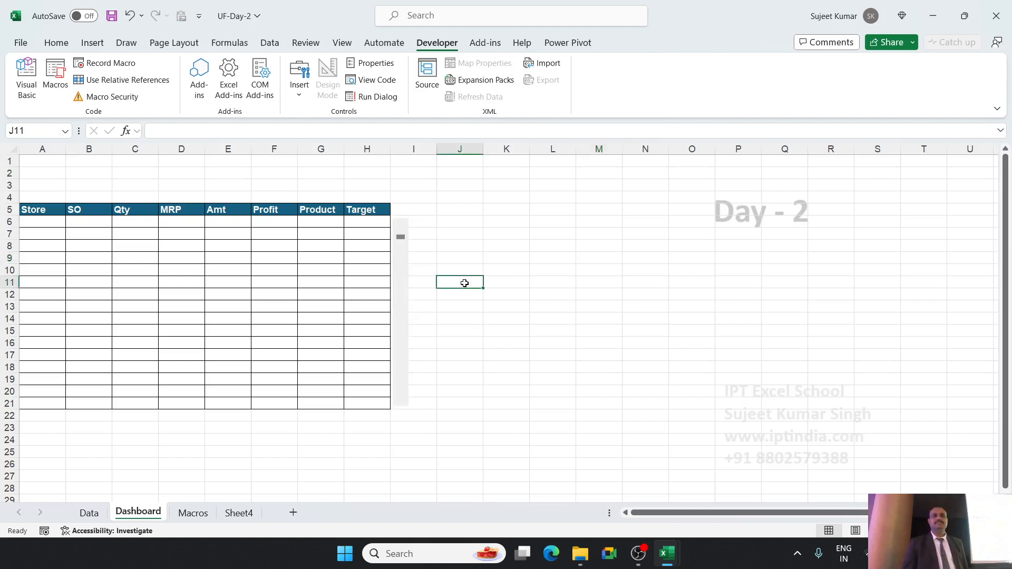
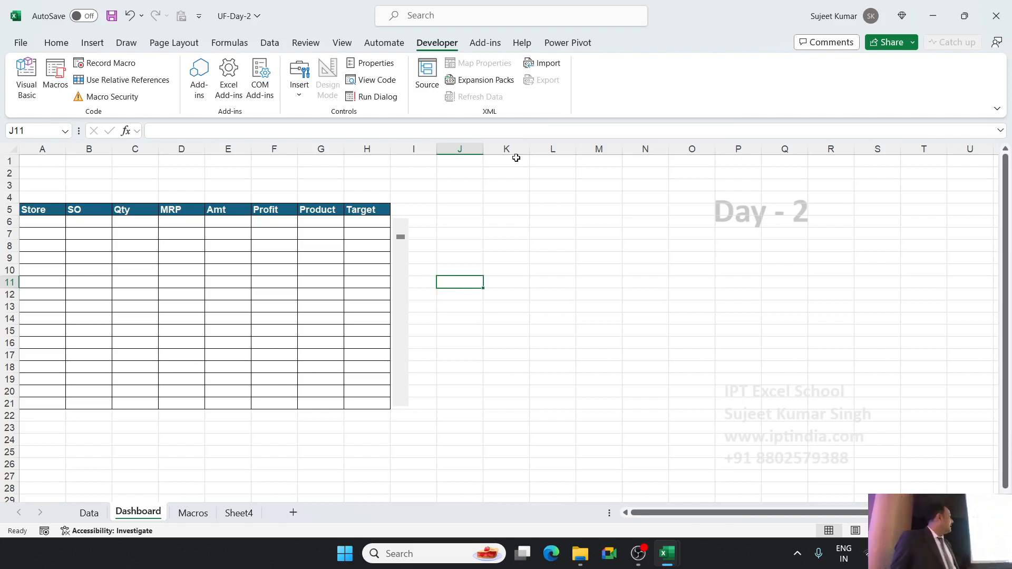
Look through the scroll bar's Format Control settings for control, alt text, properties, protection and size, and close them without changes.
{"action": "right_click", "coordinate": [406, 278]}
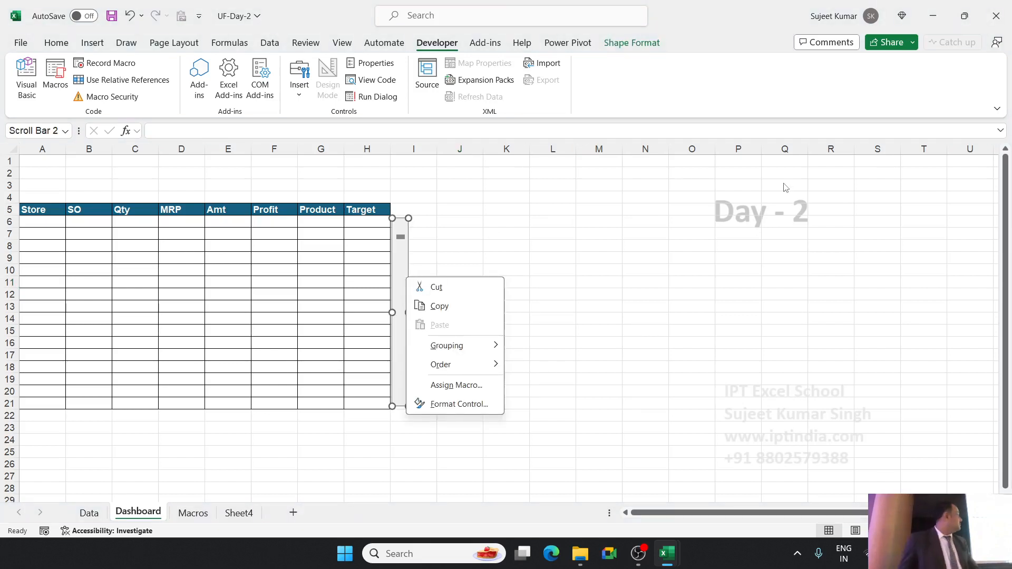
{"action": "key", "text": "Escape"}
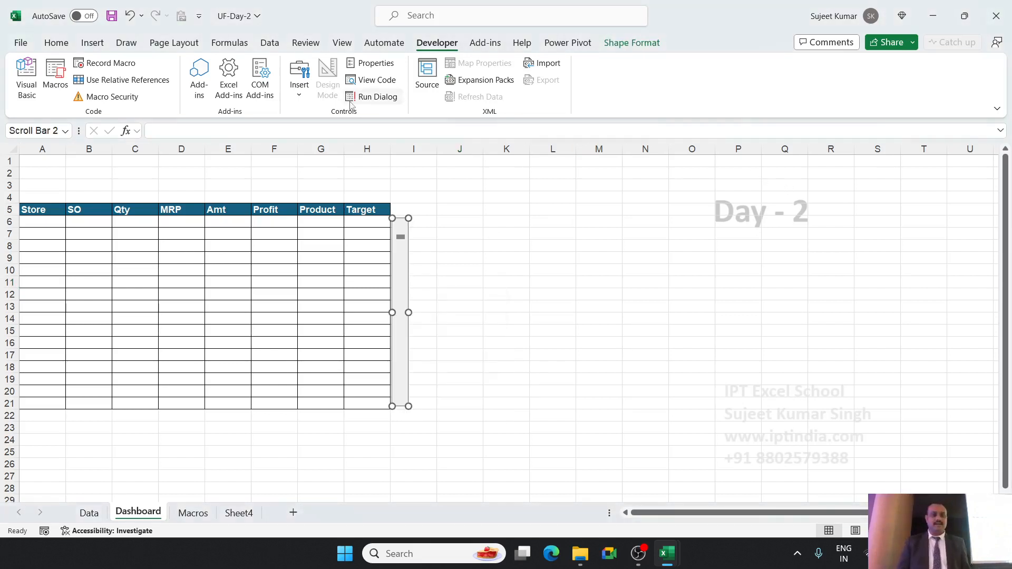
{"action": "right_click", "coordinate": [405, 264]}
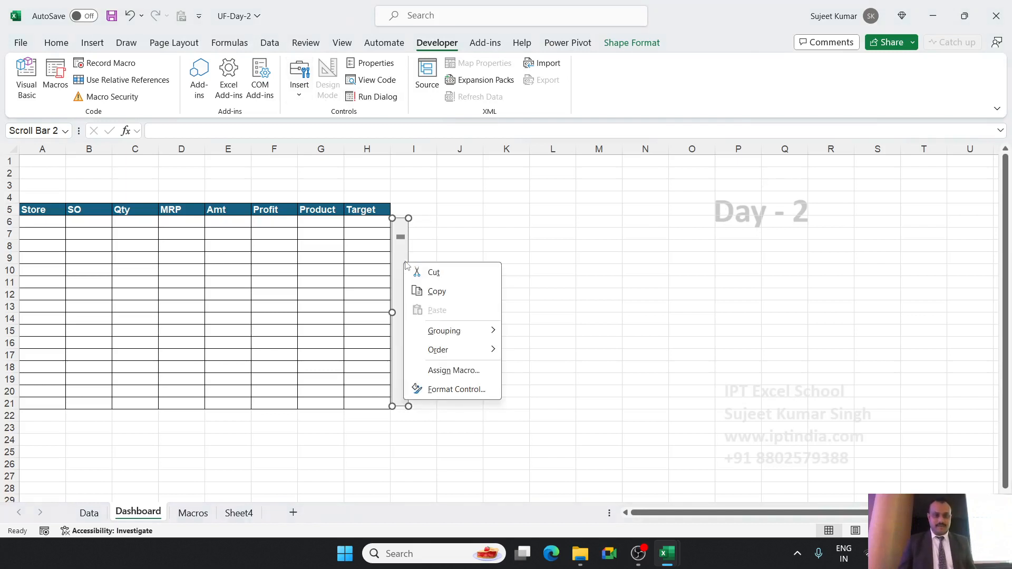
{"action": "left_click", "coordinate": [442, 390]}
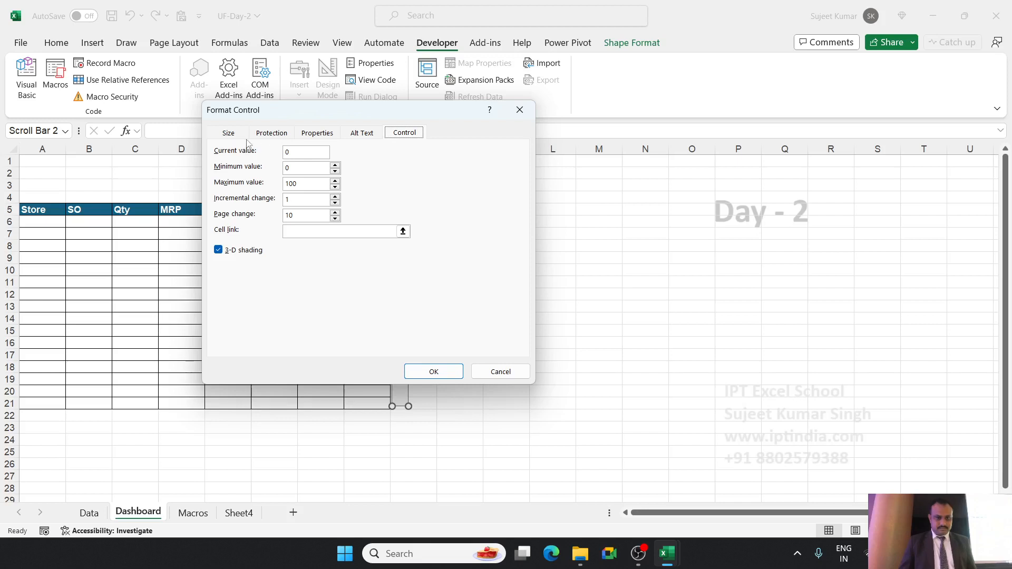
{"action": "left_click", "coordinate": [372, 138]}
{"action": "left_click", "coordinate": [402, 138]}
{"action": "left_click", "coordinate": [320, 138]}
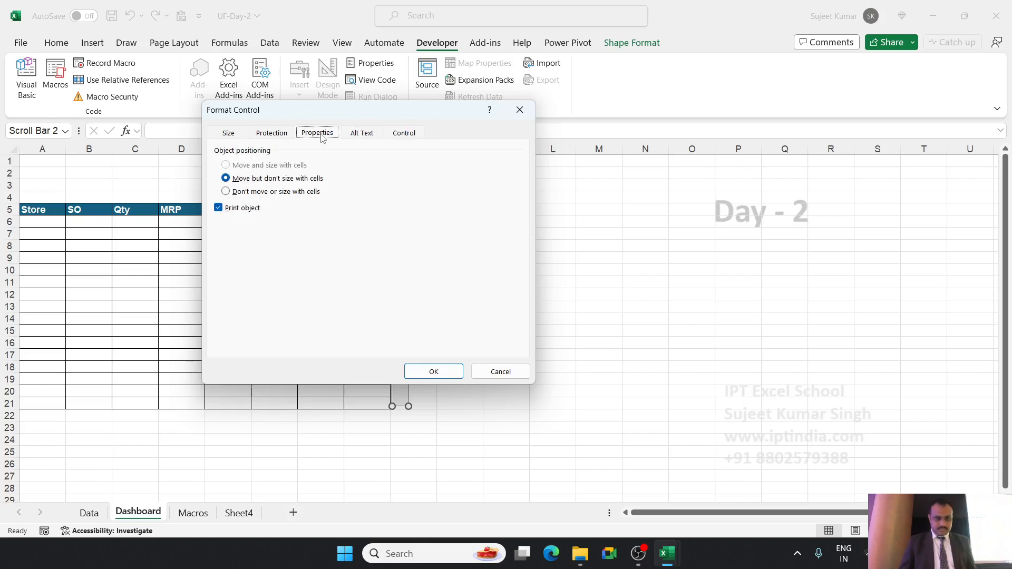
{"action": "left_click", "coordinate": [274, 138]}
{"action": "left_click", "coordinate": [230, 135]}
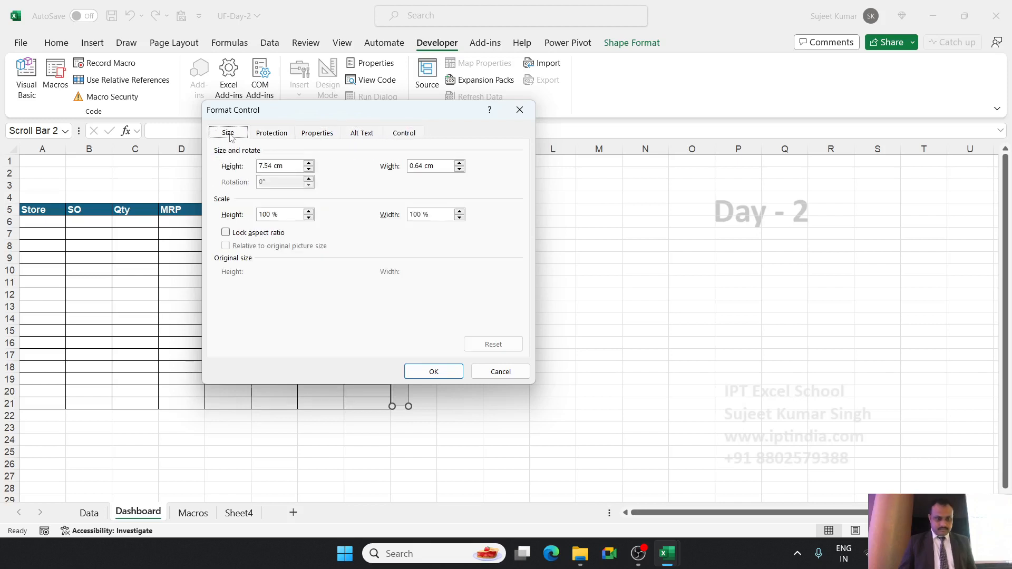
{"action": "left_click", "coordinate": [520, 110]}
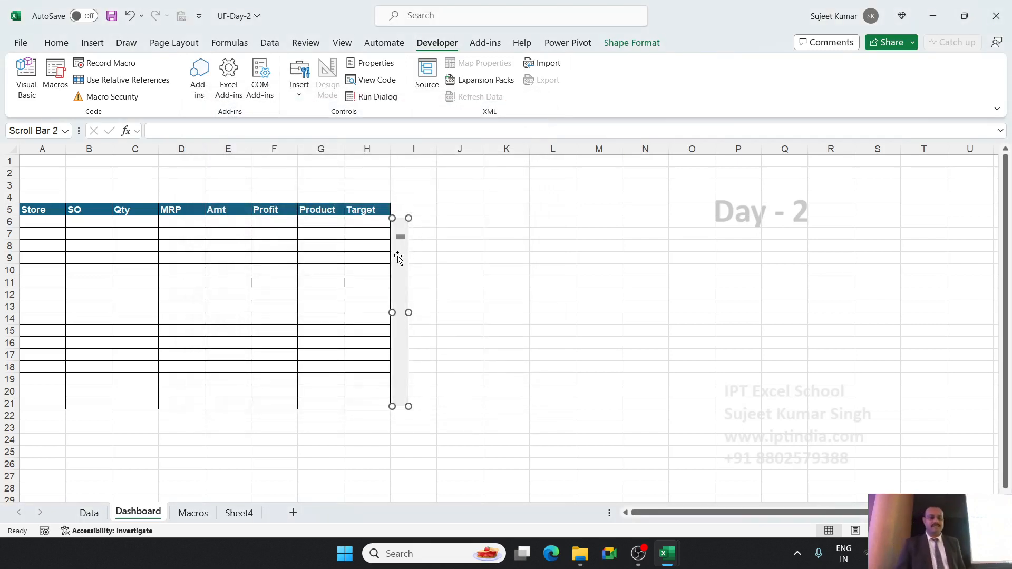
Set the scroll bar's maximum value to 10000 in its format control settings.
{"action": "right_click", "coordinate": [402, 248]}
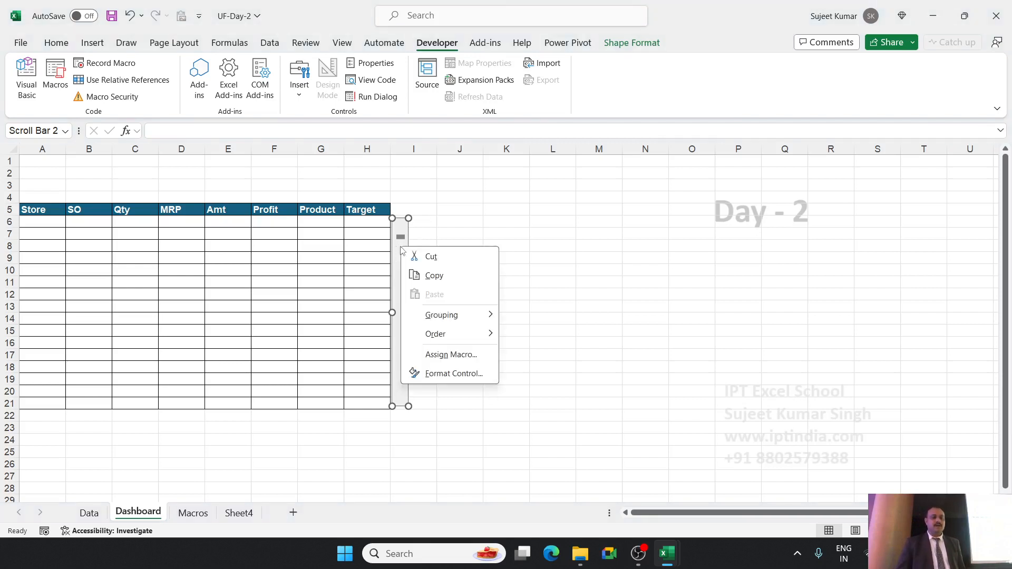
{"action": "left_click", "coordinate": [471, 372]}
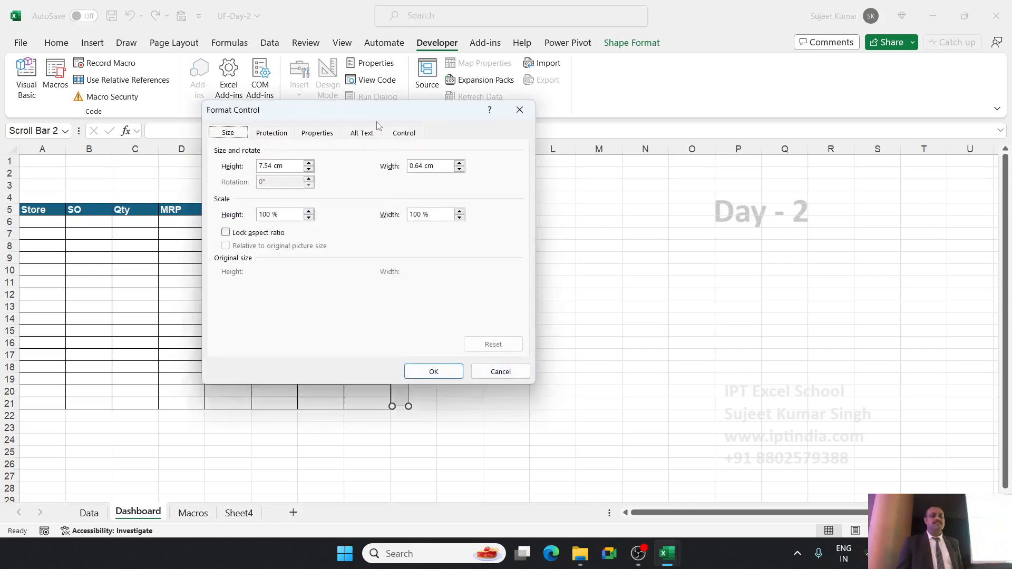
{"action": "left_click_drag", "start_coordinate": [377, 121], "coordinate": [596, 100]}
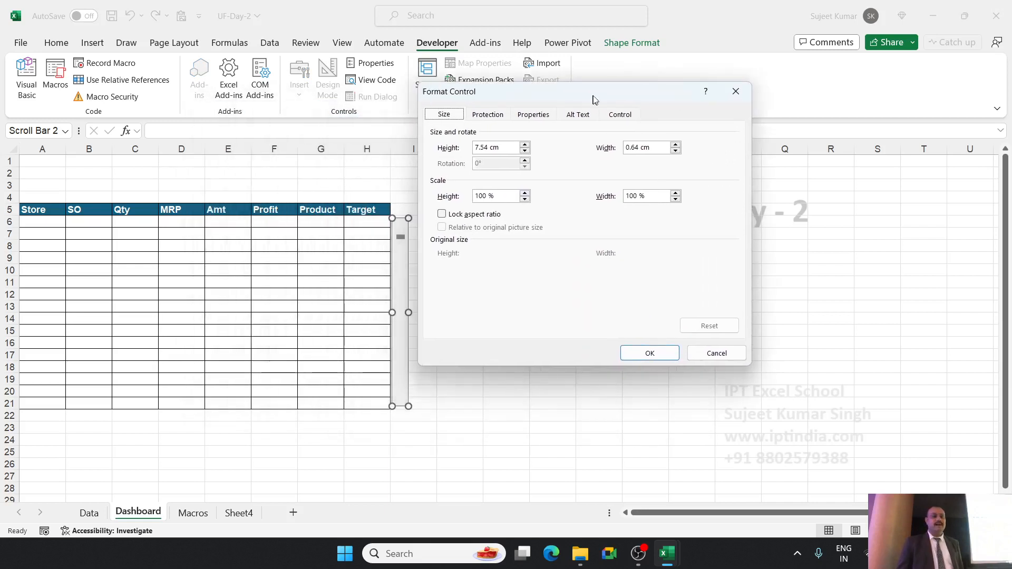
{"action": "left_click", "coordinate": [624, 119]}
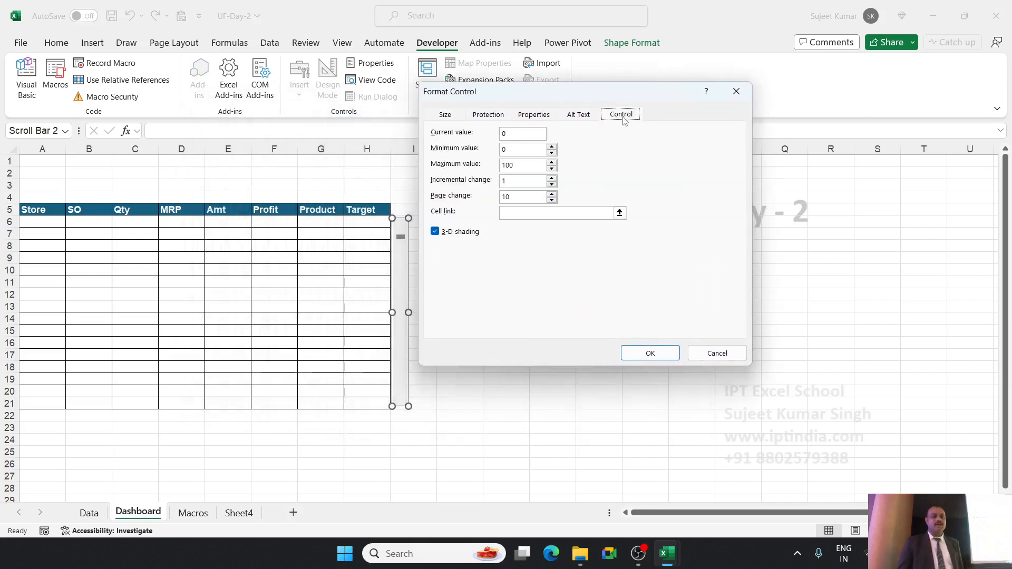
{"action": "left_click", "coordinate": [527, 167]}
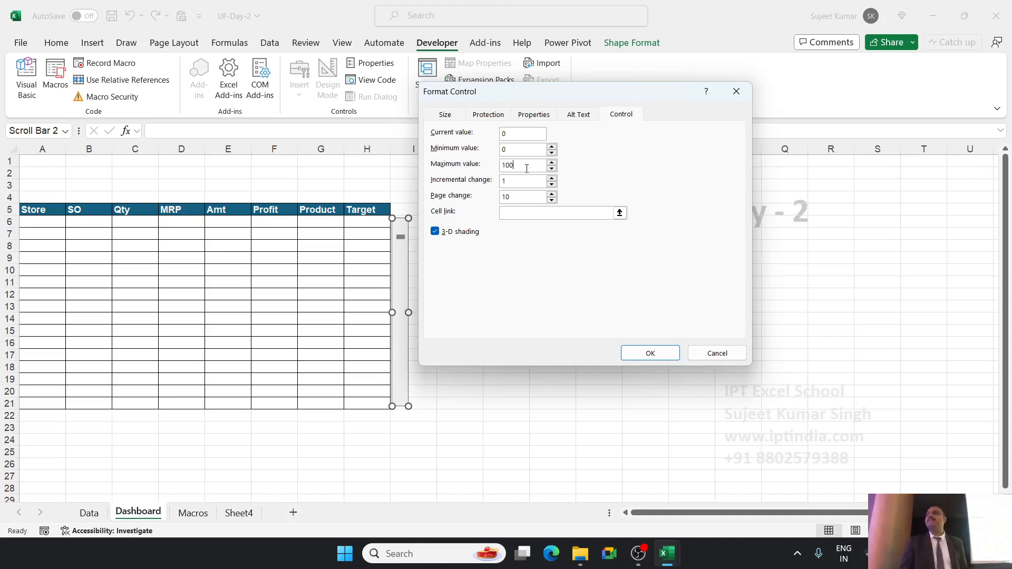
{"action": "left_click_drag", "start_coordinate": [526, 169], "coordinate": [475, 167]}
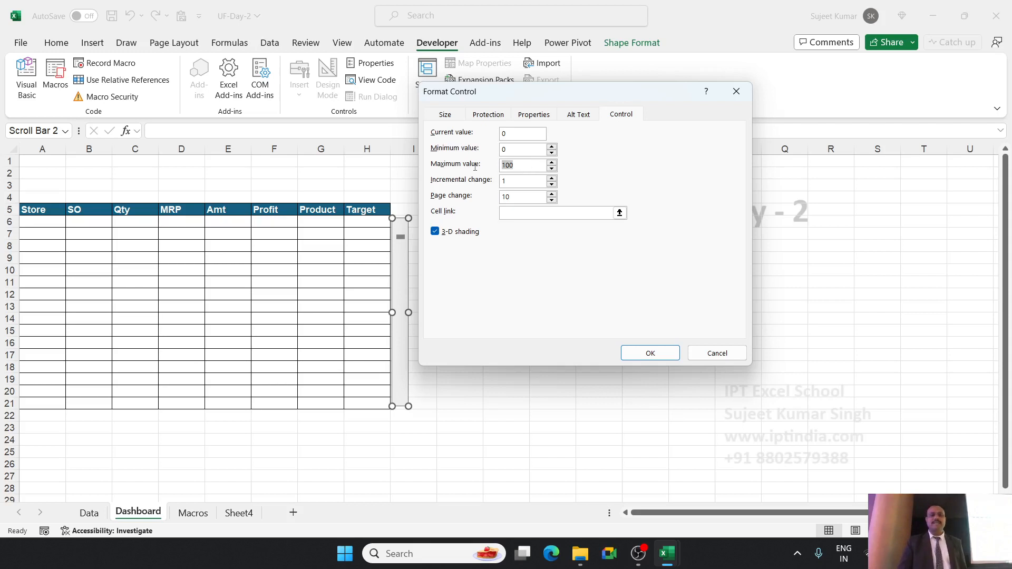
{"action": "type", "text": "100"}
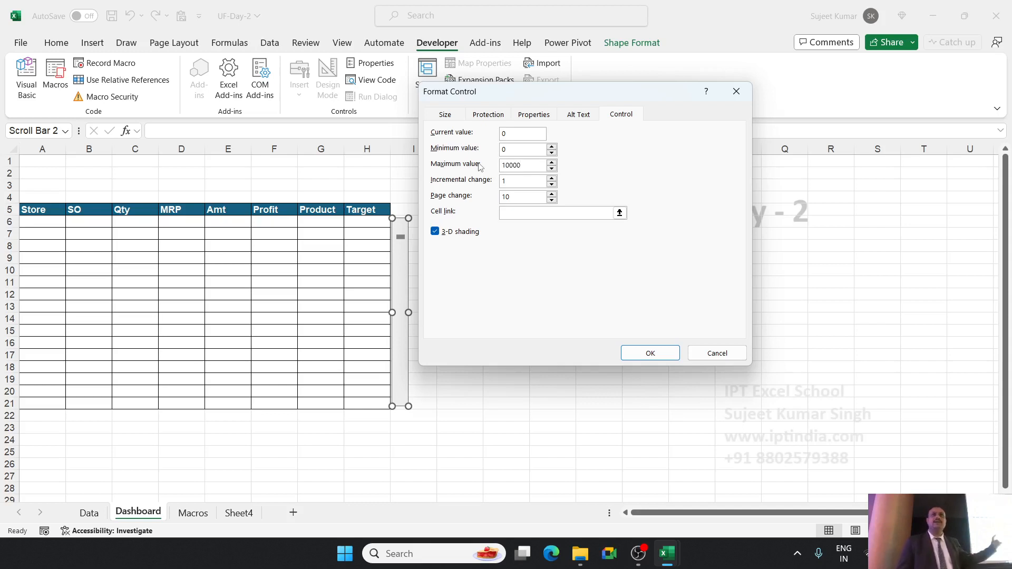
Link the scroll bar to cell $A$23, apply the control settings and deselect the scroll bar.
{"action": "left_click", "coordinate": [504, 214]}
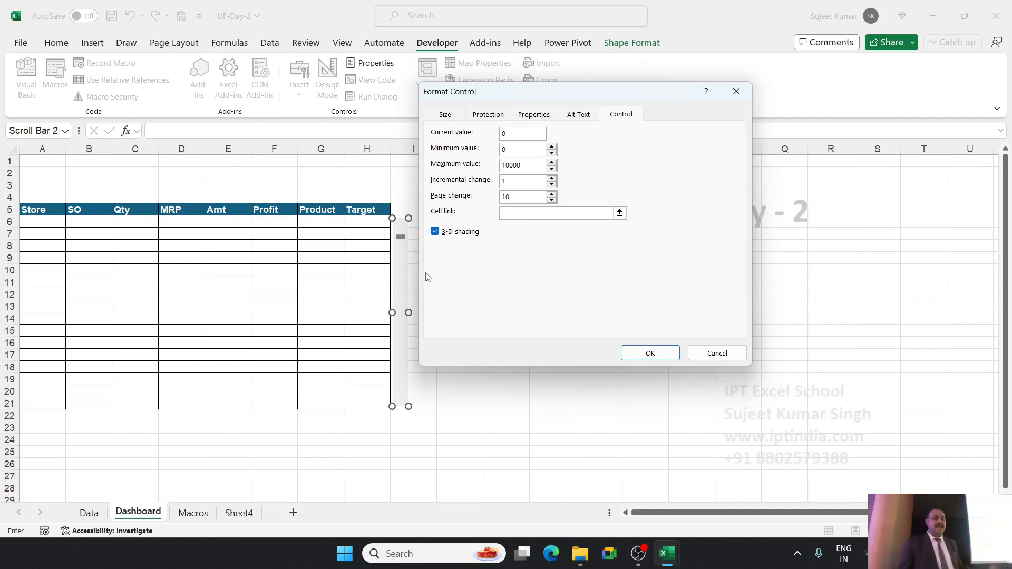
{"action": "left_click", "coordinate": [40, 429]}
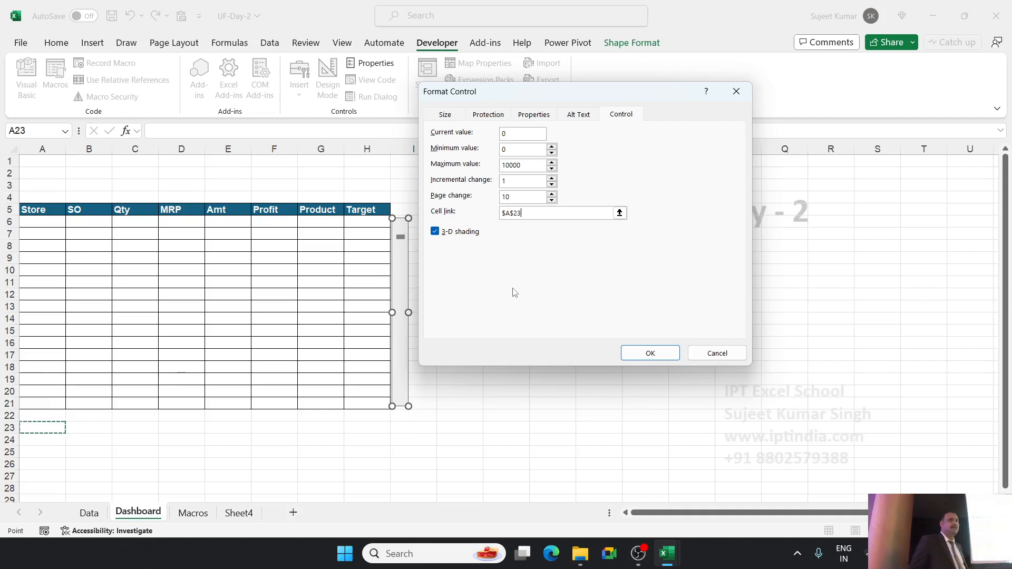
{"action": "left_click", "coordinate": [634, 350]}
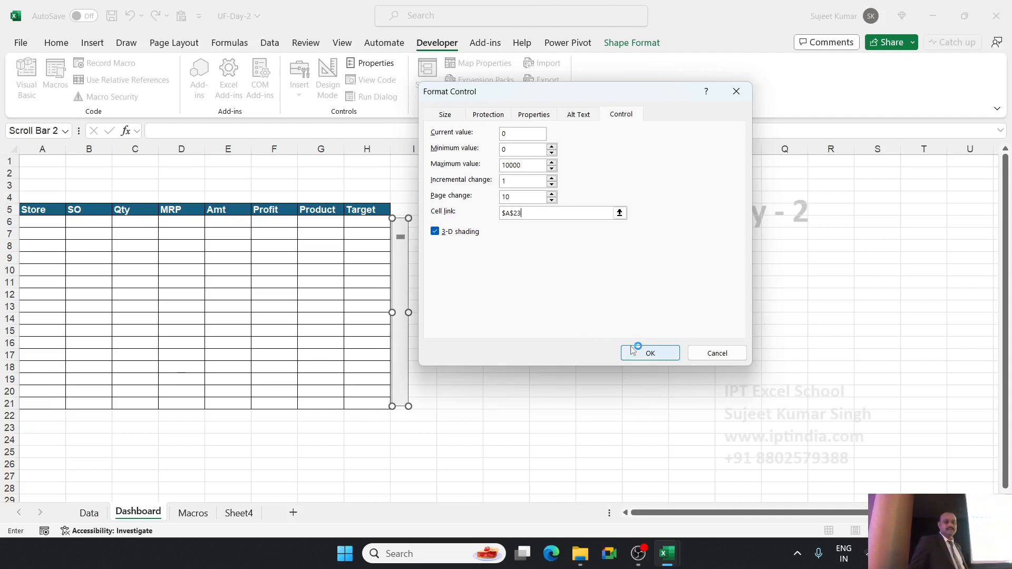
{"action": "left_click", "coordinate": [474, 284]}
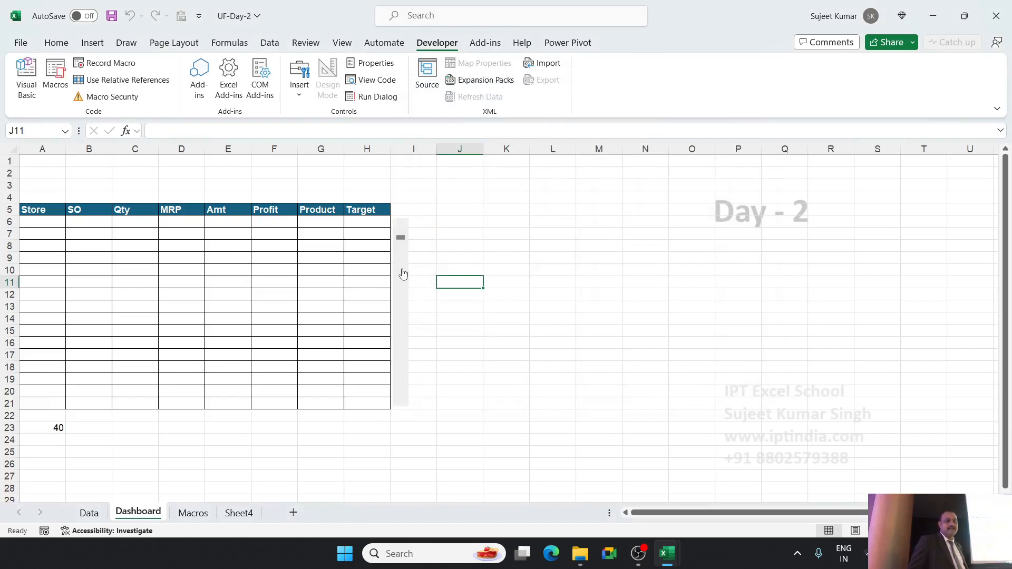
Test the scroll bar by moving it up and down, and leave linked cell A23 at 1.
{"action": "mouse_move", "coordinate": [401, 238]}
{"action": "left_mouse_down"}
{"action": "mouse_move", "coordinate": [409, 385]}
{"action": "mouse_move", "coordinate": [409, 239]}
{"action": "mouse_move", "coordinate": [400, 335]}
{"action": "mouse_move", "coordinate": [400, 233]}
{"action": "left_mouse_up"}
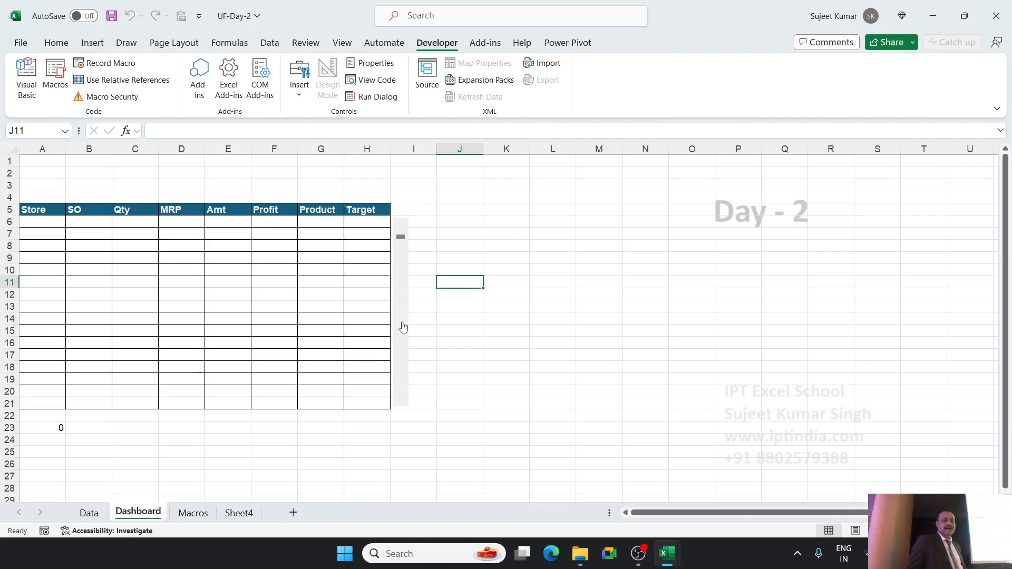
{"action": "left_click", "coordinate": [403, 405]}
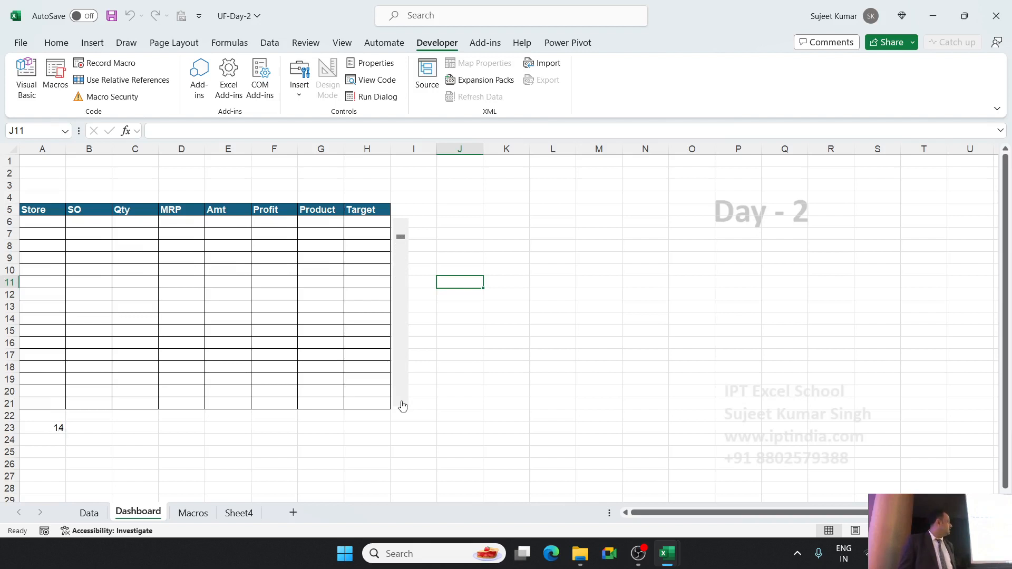
{"action": "left_click", "coordinate": [400, 231]}
{"action": "left_click", "coordinate": [400, 231]}
{"action": "left_click", "coordinate": [400, 231]}
{"action": "left_click", "coordinate": [400, 231]}
{"action": "left_click", "coordinate": [400, 231]}
{"action": "left_click", "coordinate": [400, 231]}
{"action": "left_click", "coordinate": [400, 231]}
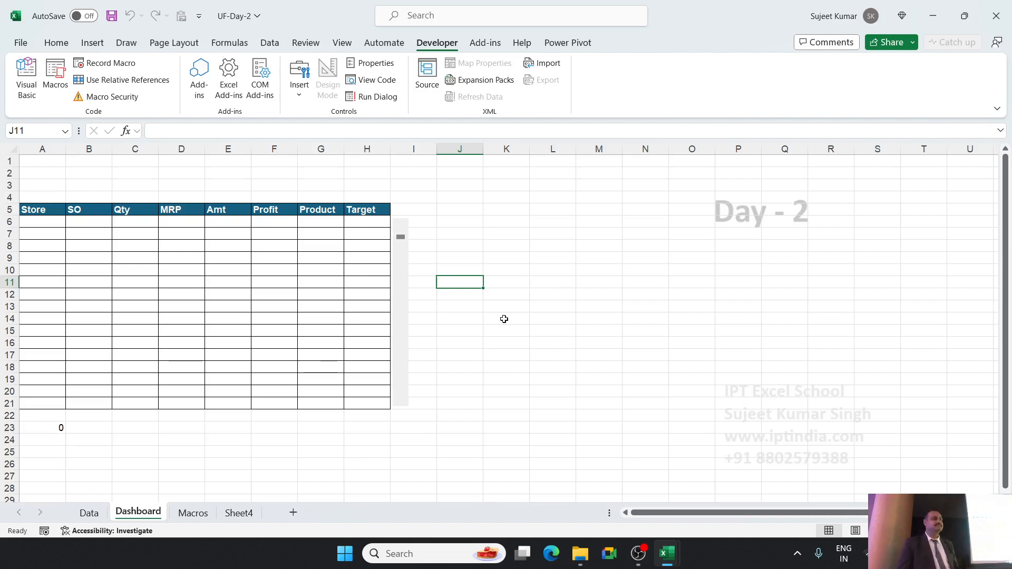
{"action": "left_click", "coordinate": [399, 406]}
{"action": "left_click", "coordinate": [399, 405]}
{"action": "left_click", "coordinate": [399, 405]}
{"action": "left_click", "coordinate": [400, 228]}
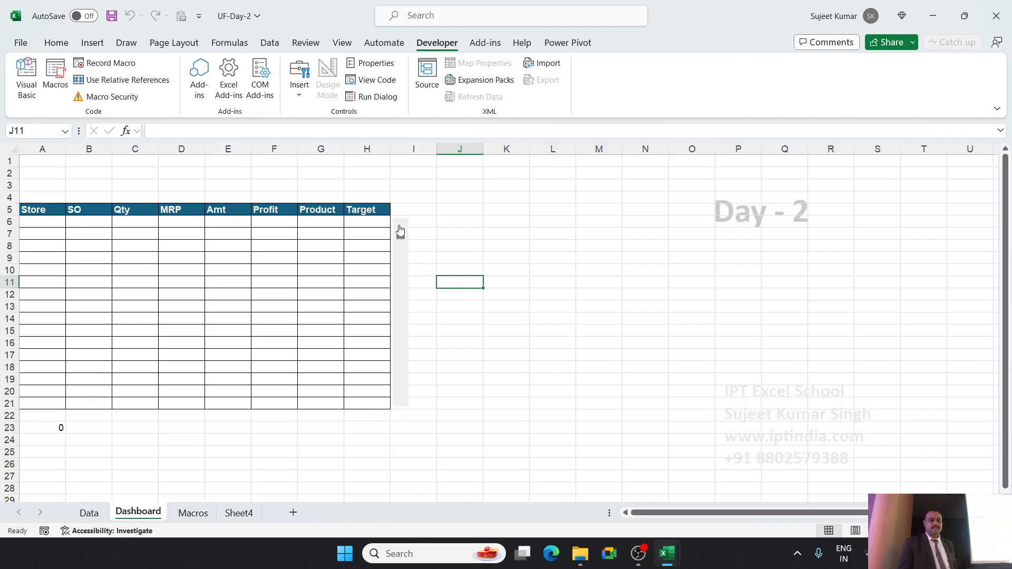
{"action": "left_click", "coordinate": [397, 406]}
{"action": "left_click", "coordinate": [403, 230]}
{"action": "left_click", "coordinate": [403, 230]}
{"action": "left_click", "coordinate": [404, 230]}
{"action": "left_click", "coordinate": [404, 229]}
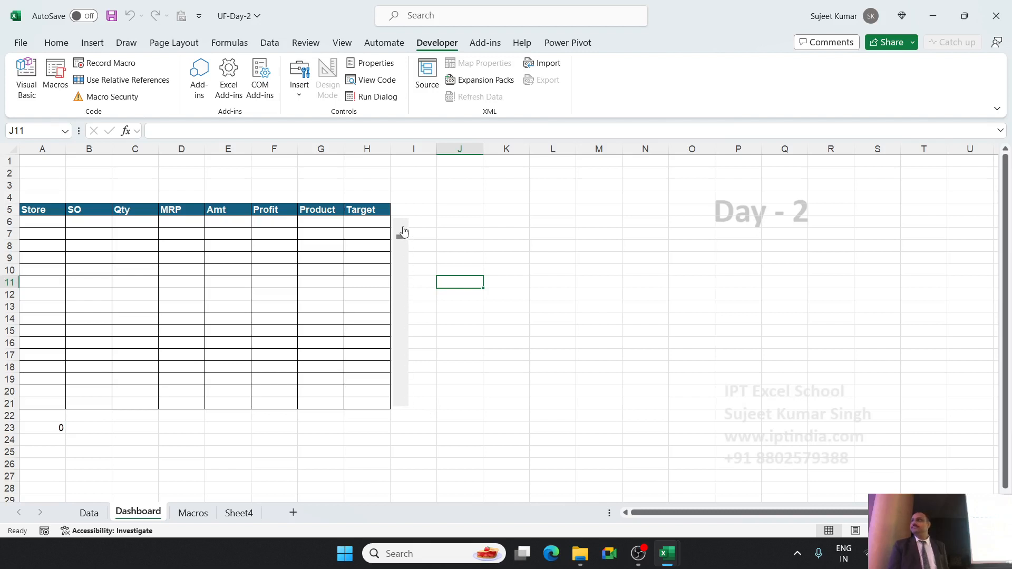
{"action": "left_click", "coordinate": [403, 404]}
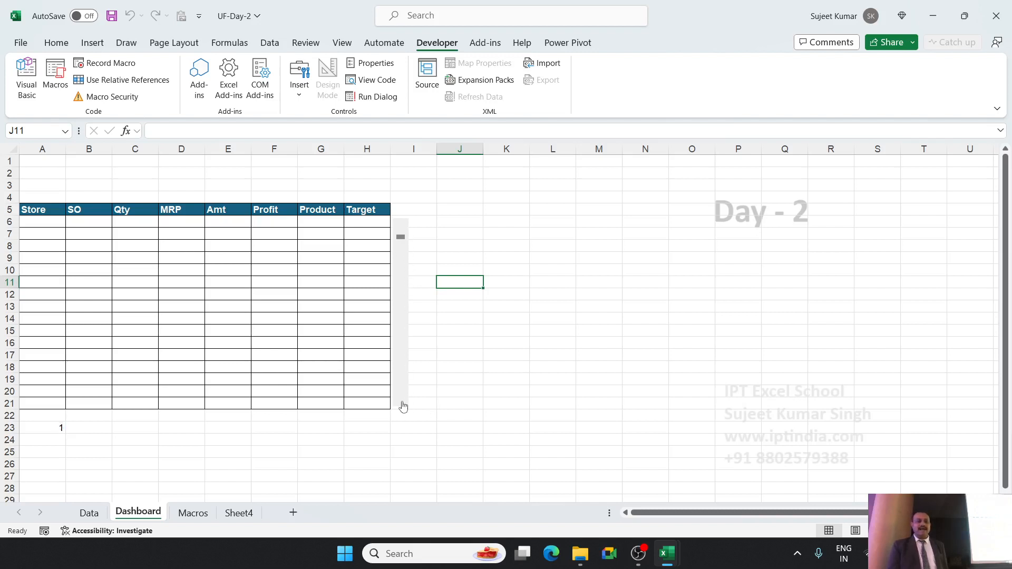
Select linked cell A23, view the Data sheet's records and return to the Dashboard sheet.
{"action": "left_click", "coordinate": [53, 432]}
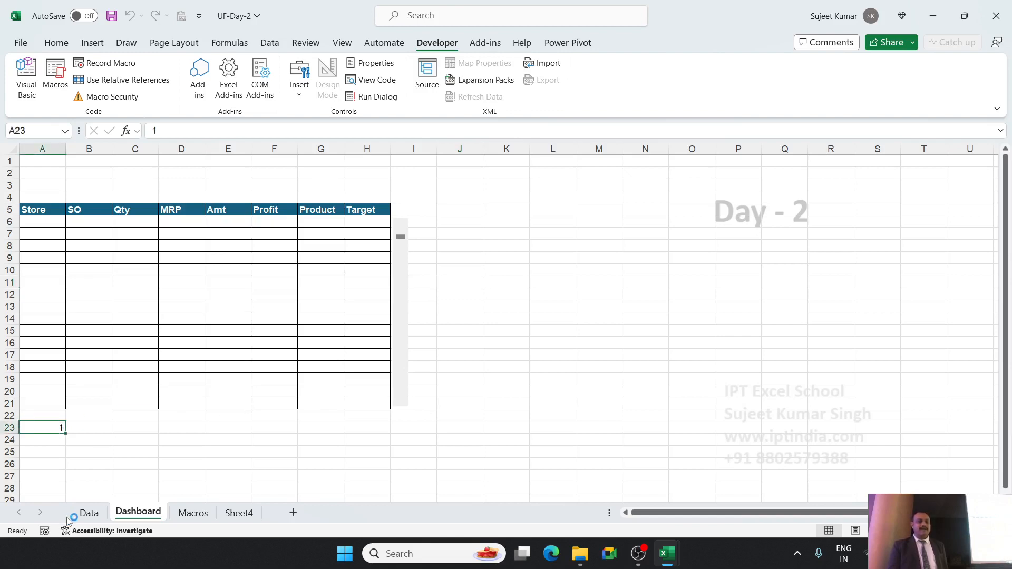
{"action": "left_click", "coordinate": [89, 513]}
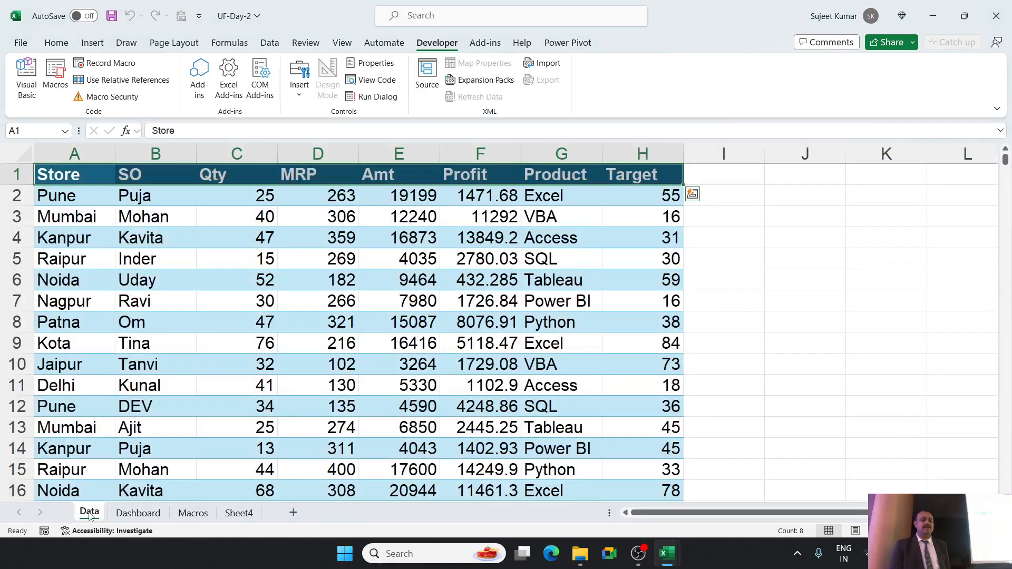
{"action": "left_click", "coordinate": [127, 511]}
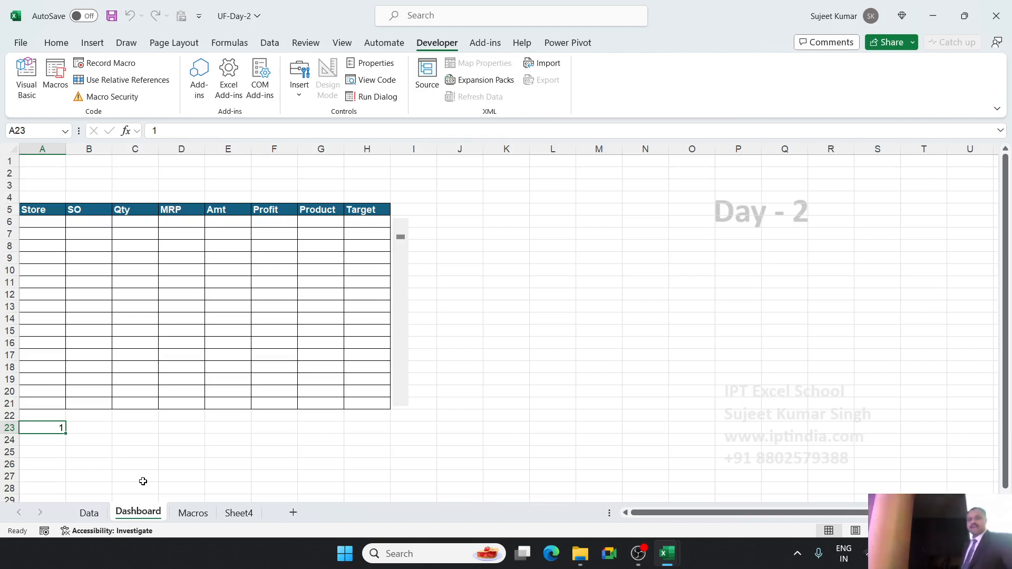
Enter =OFFSET(Data!A1,Dashboard!A23,0) in Dashboard cell A6, under the Store header.
{"action": "left_click", "coordinate": [41, 222]}
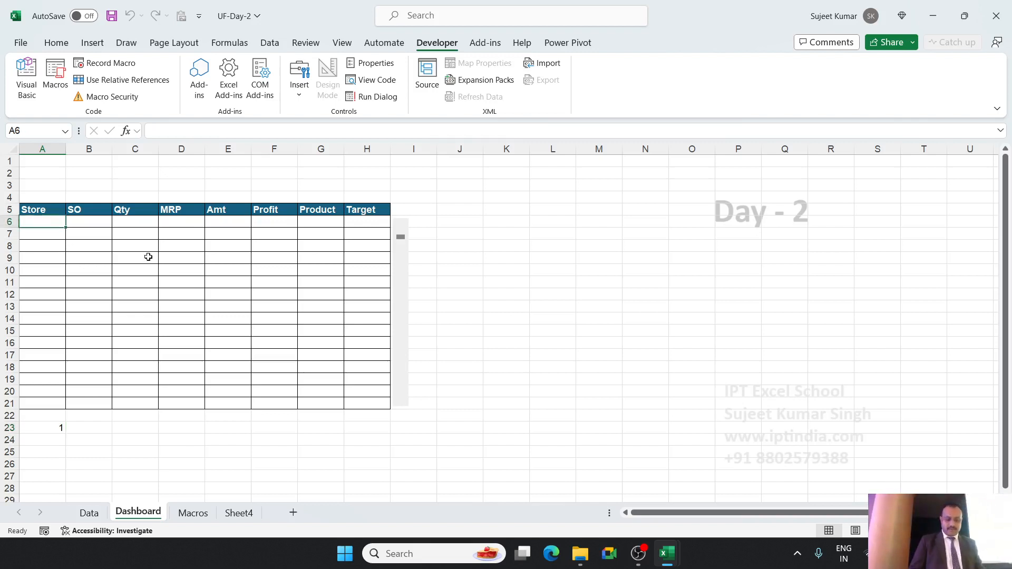
{"action": "type", "text": "=off"}
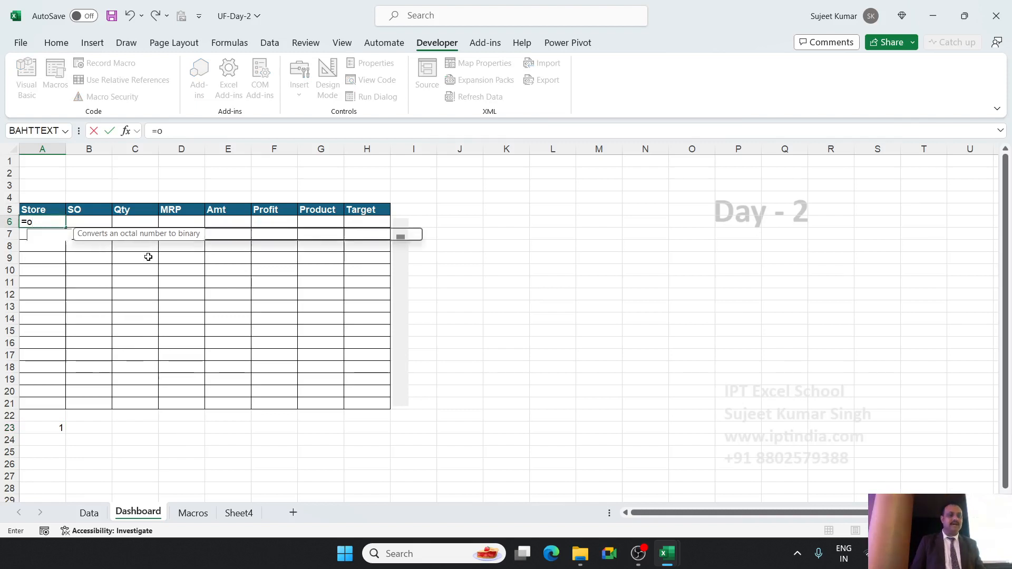
{"action": "key", "text": "Tab"}
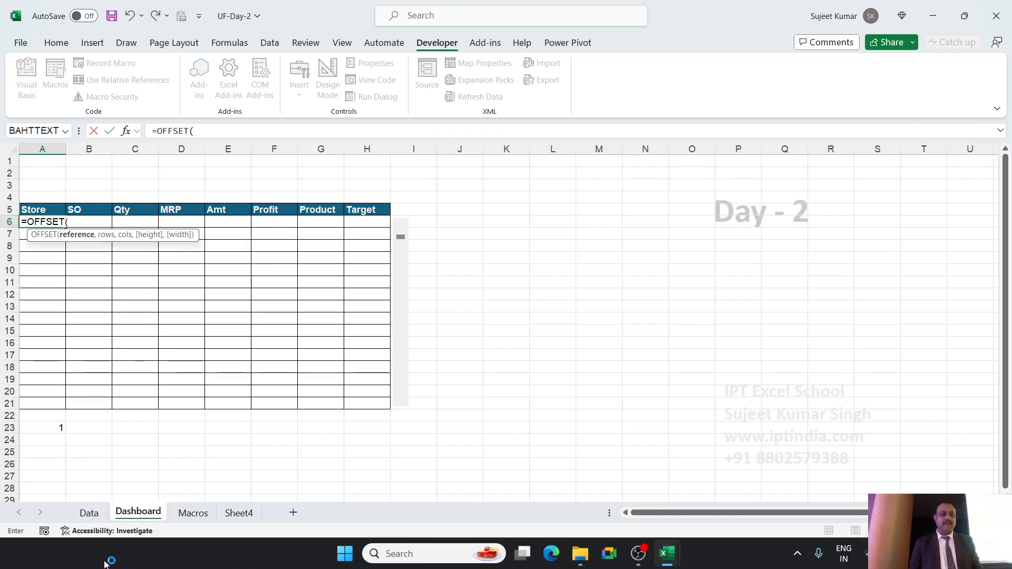
{"action": "left_click", "coordinate": [97, 512]}
{"action": "left_click", "coordinate": [51, 174]}
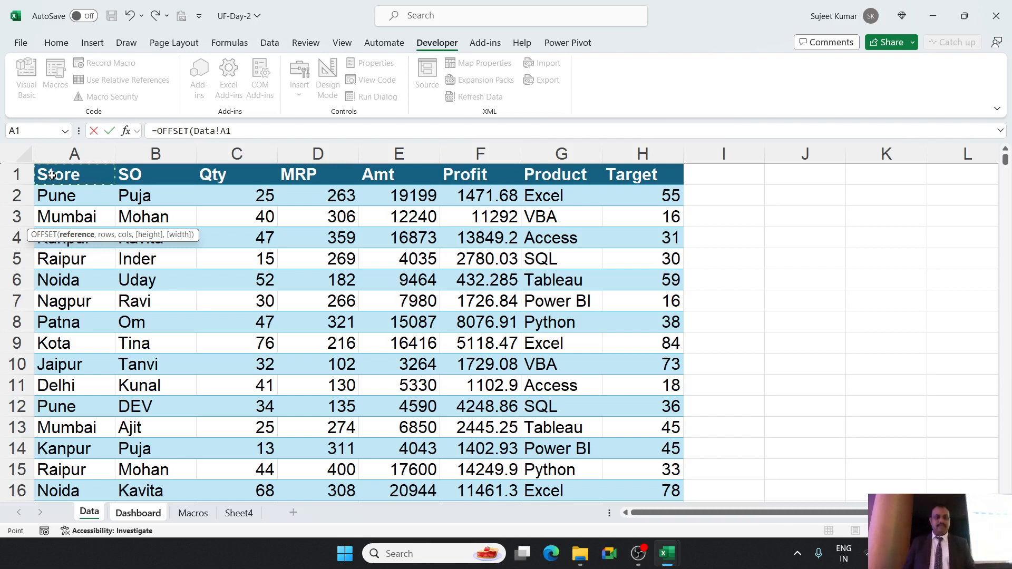
{"action": "type", "text": ","}
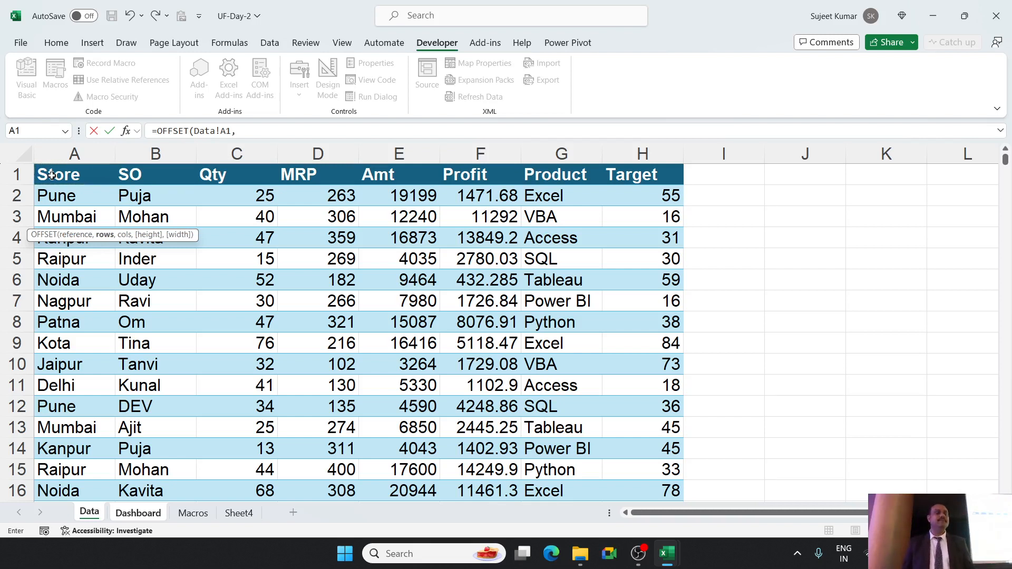
{"action": "left_click", "coordinate": [128, 513]}
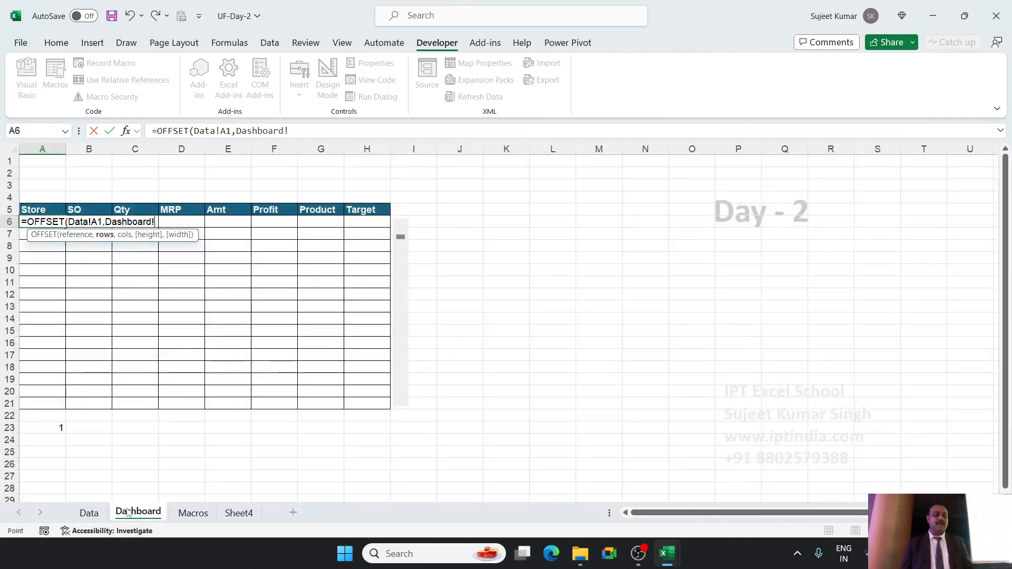
{"action": "left_click", "coordinate": [46, 432]}
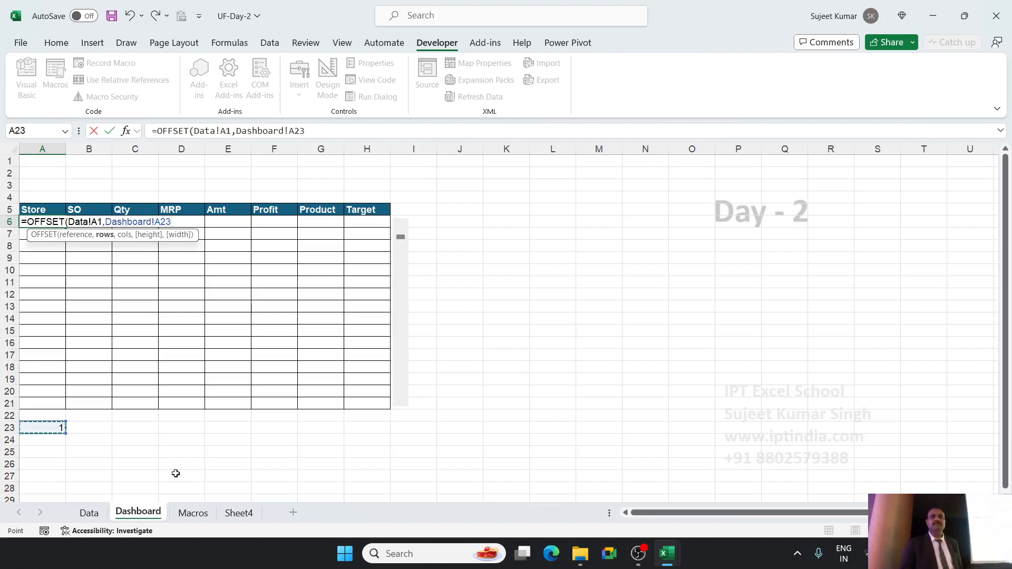
{"action": "type", "text": ",0"}
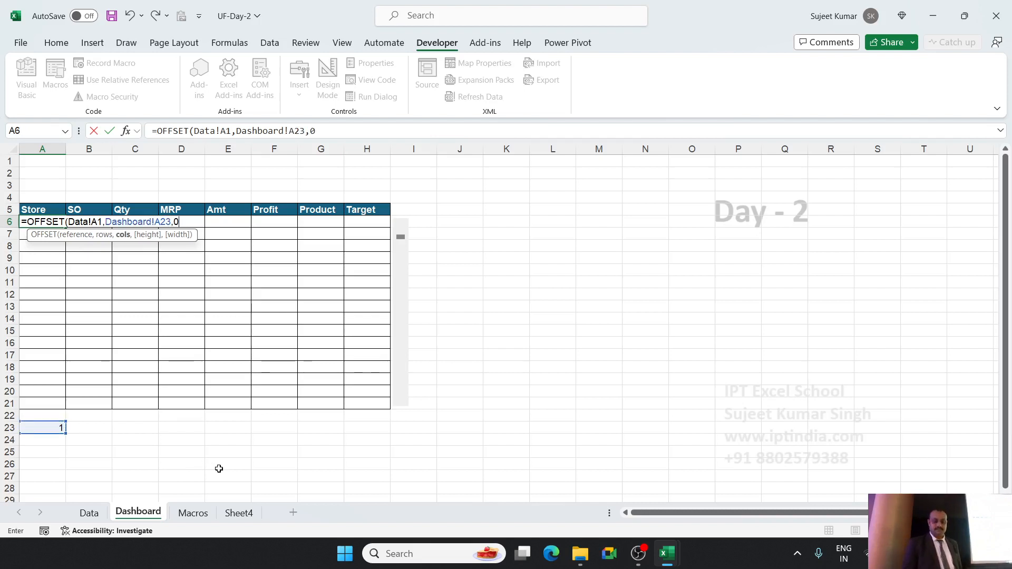
{"action": "type", "text": ")"}
{"action": "key", "text": "Return"}
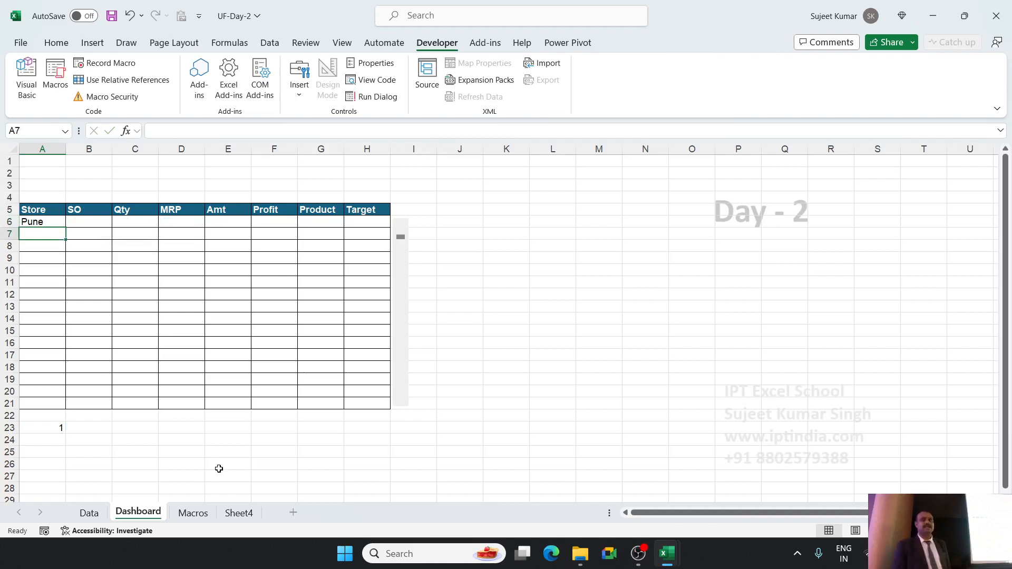
Review the scroll bar's linked cell A23 and the OFFSET formula in A6.
{"action": "key", "text": "Up"}
{"action": "key", "text": "Up"}
{"action": "key", "text": "Up"}
{"action": "key", "text": "Up"}
{"action": "key", "text": "Up"}
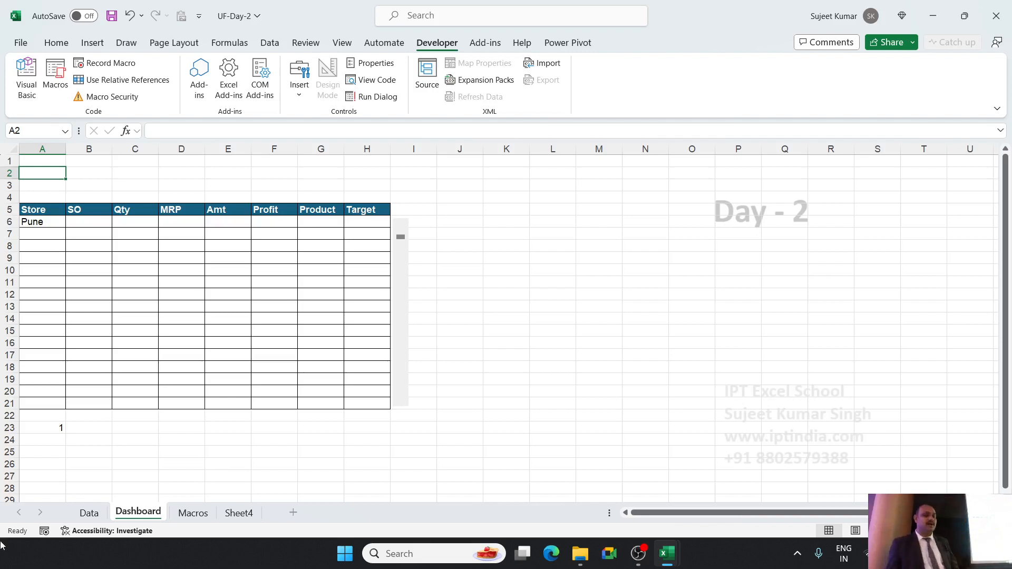
{"action": "left_click", "coordinate": [53, 427]}
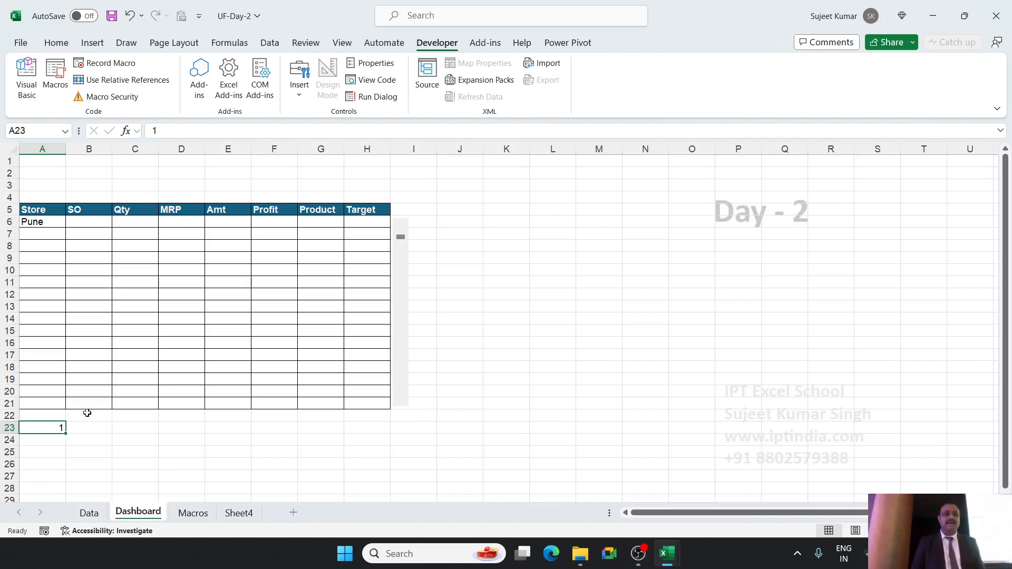
{"action": "left_click", "coordinate": [31, 226]}
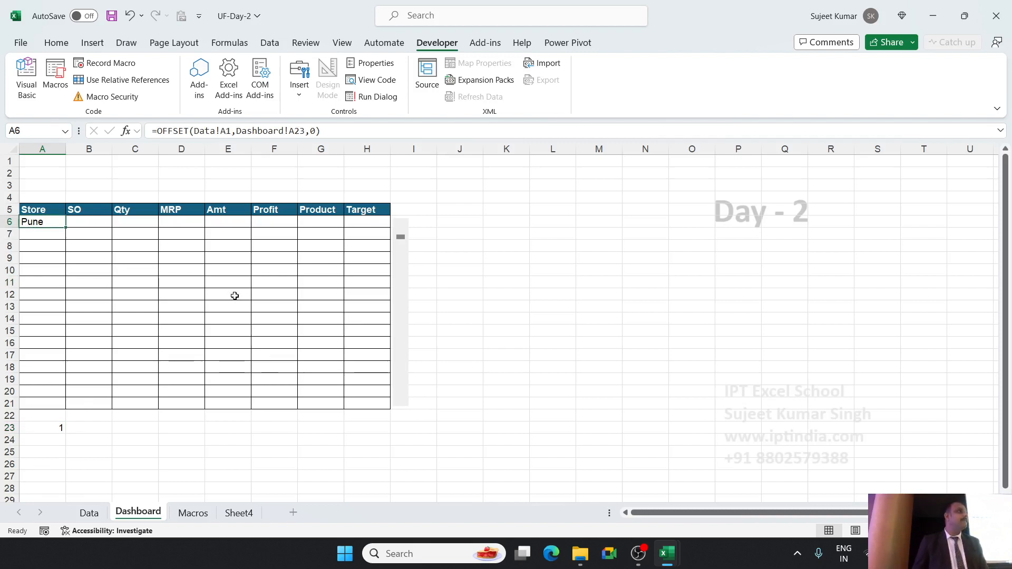
{"action": "type", "text": "="}
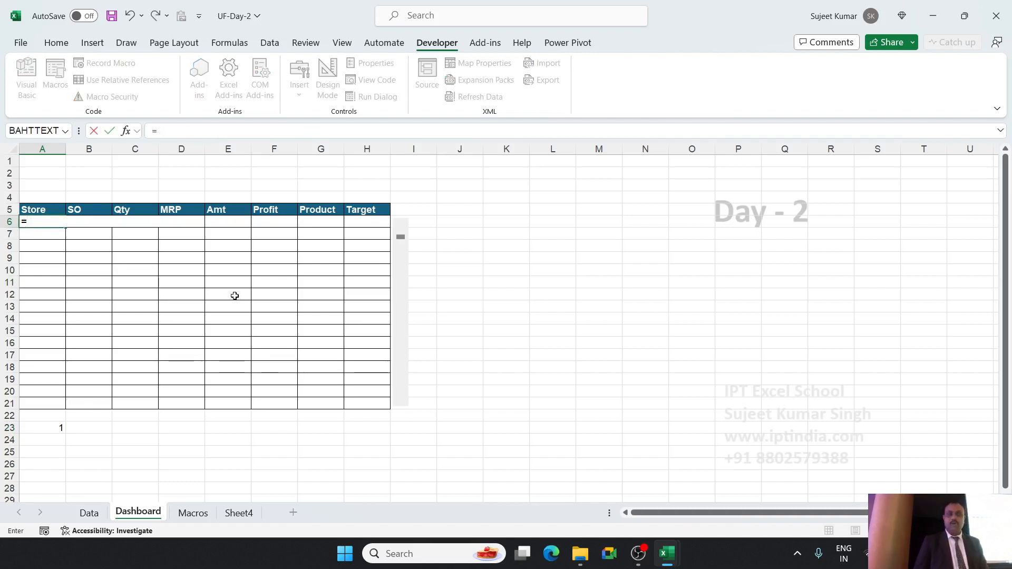
{"action": "type", "text": "off"}
{"action": "key", "text": "Tab"}
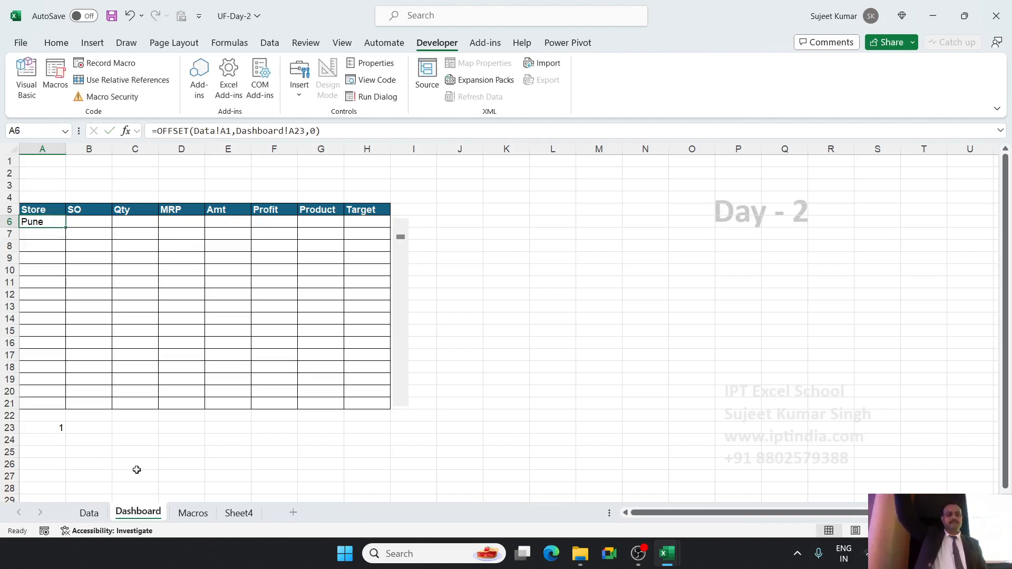
Re-enter the formula in A6 as =OFFSET(Data!A1,Dashboard!A5,0), using the Store header as the rows argument.
{"action": "type", "text": "=of"}
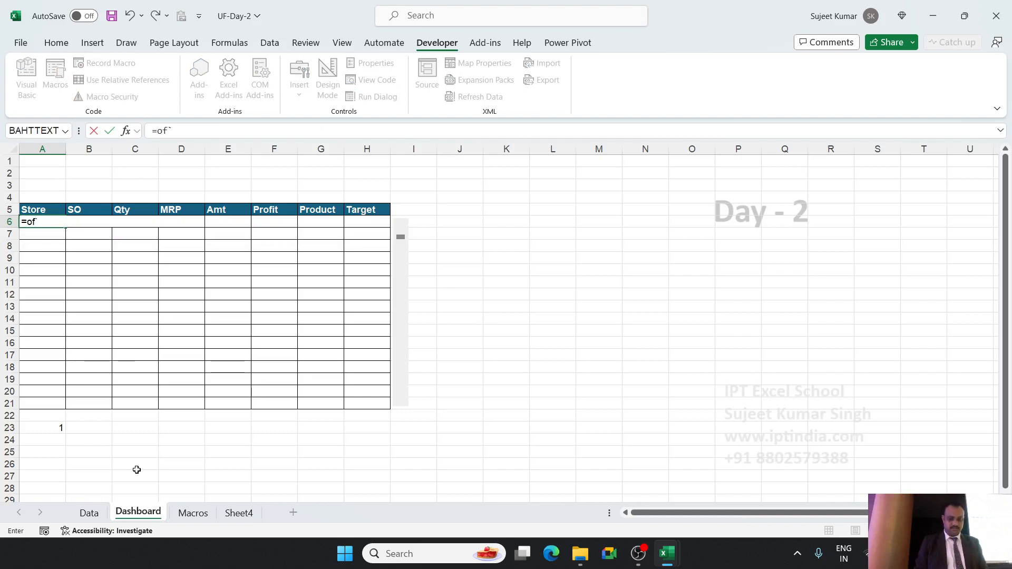
{"action": "key", "text": "Tab"}
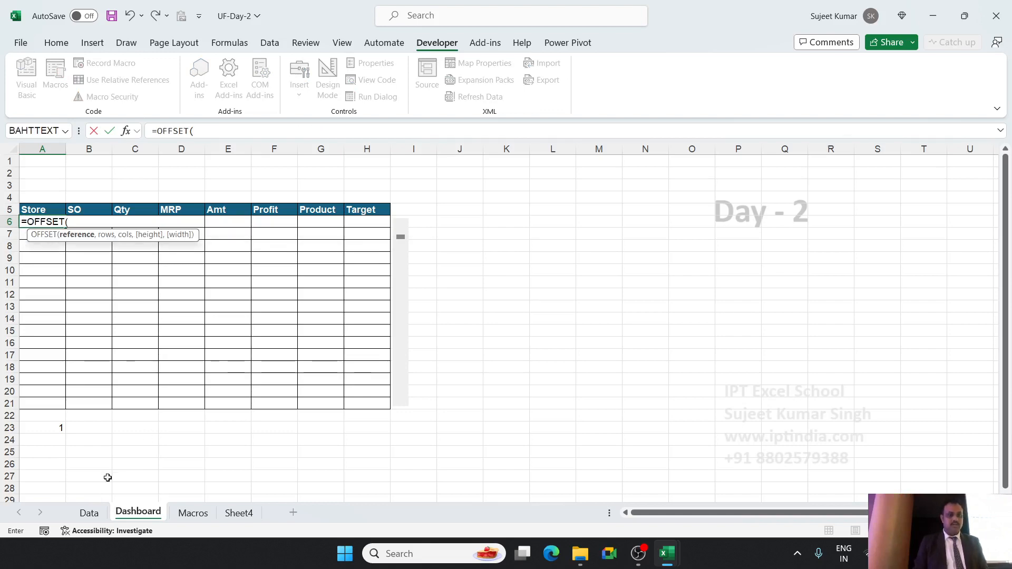
{"action": "left_click", "coordinate": [91, 512]}
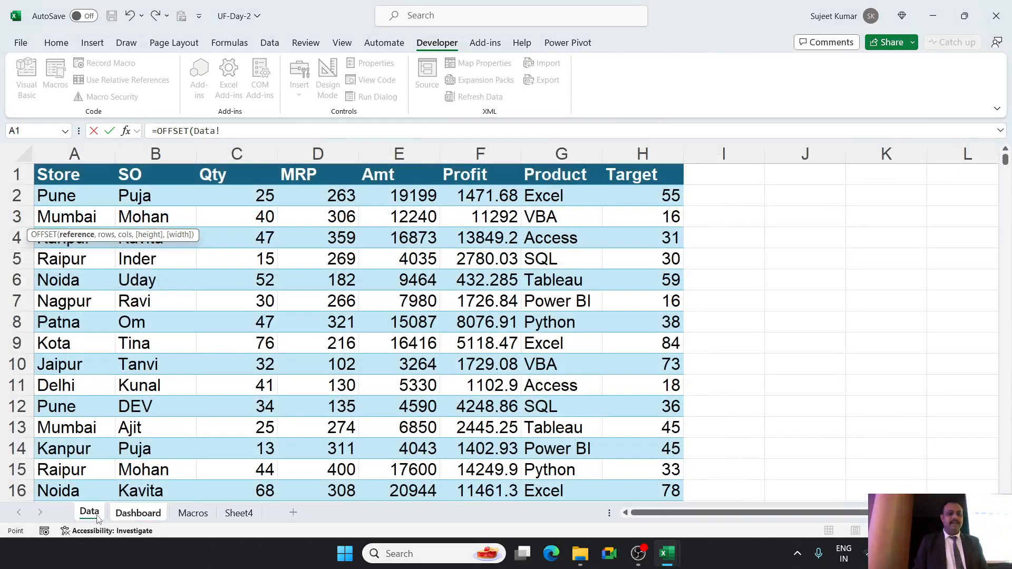
{"action": "left_click", "coordinate": [63, 177]}
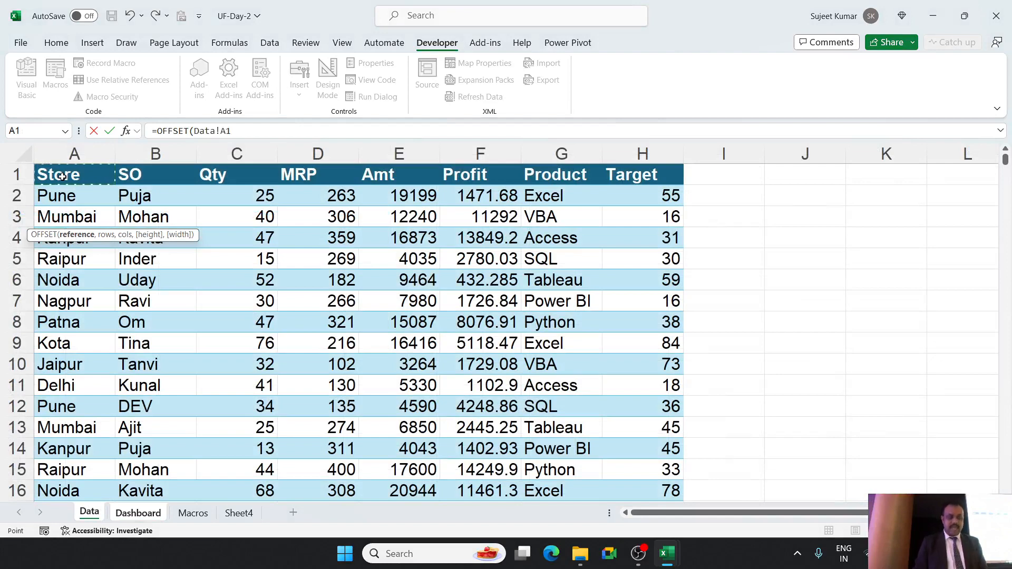
{"action": "type", "text": ","}
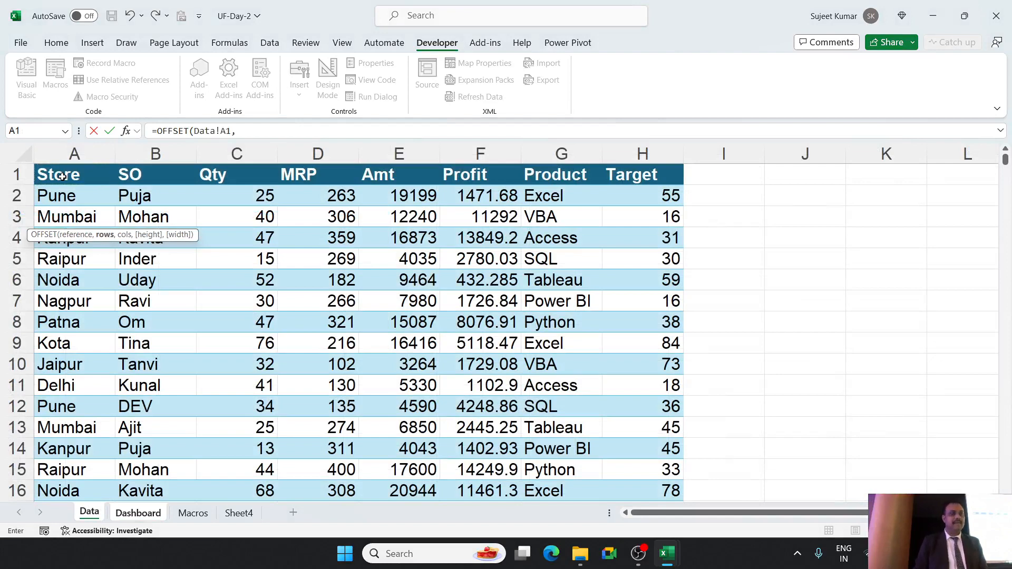
{"action": "left_click", "coordinate": [121, 516]}
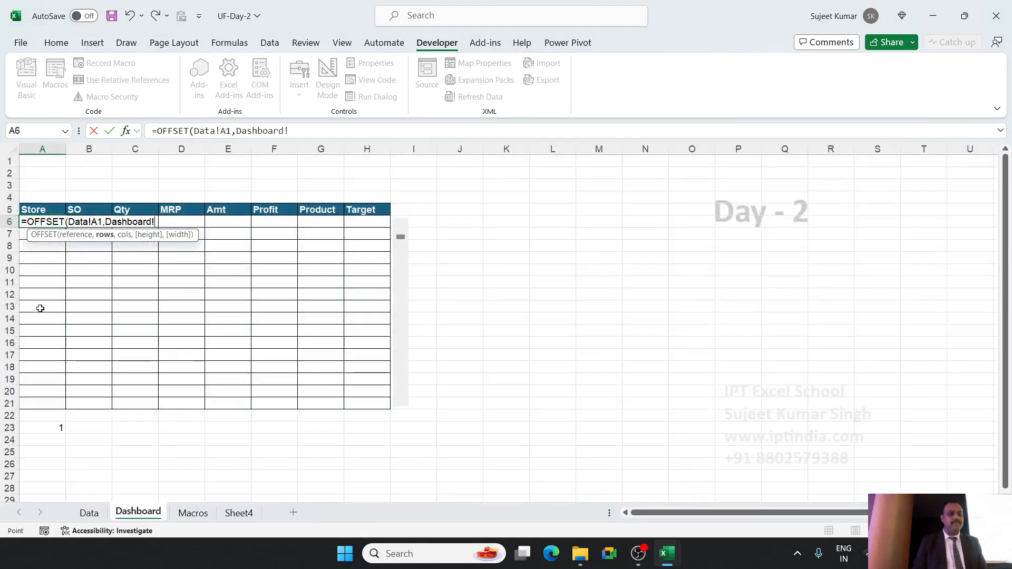
{"action": "left_click", "coordinate": [24, 209]}
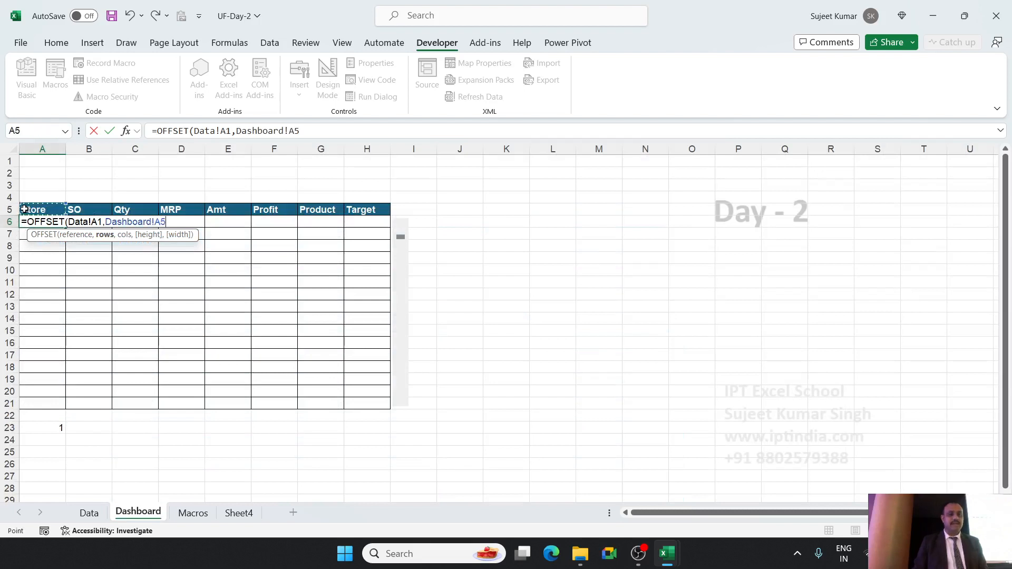
{"action": "type", "text": ",0"}
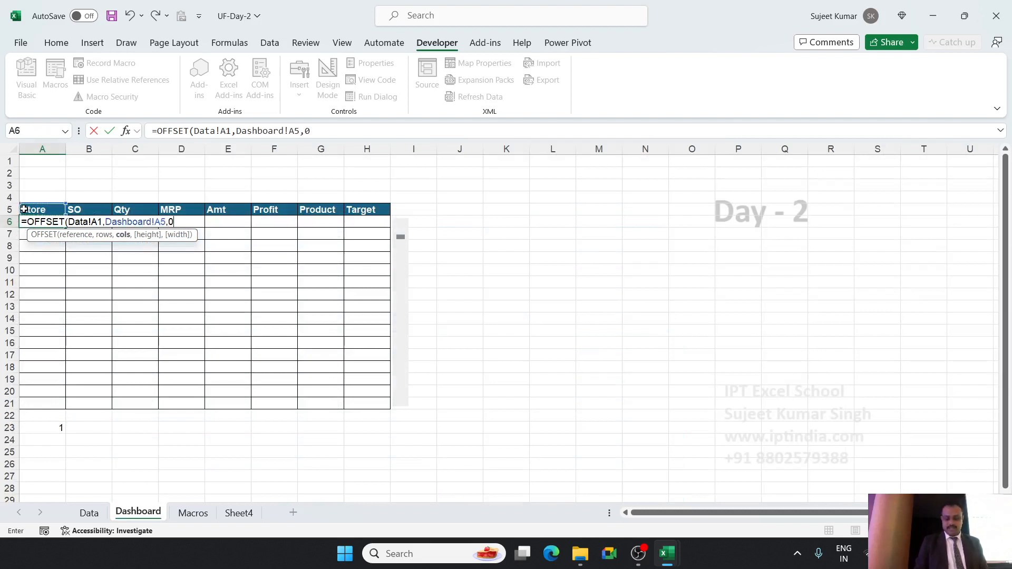
{"action": "type", "text": ")"}
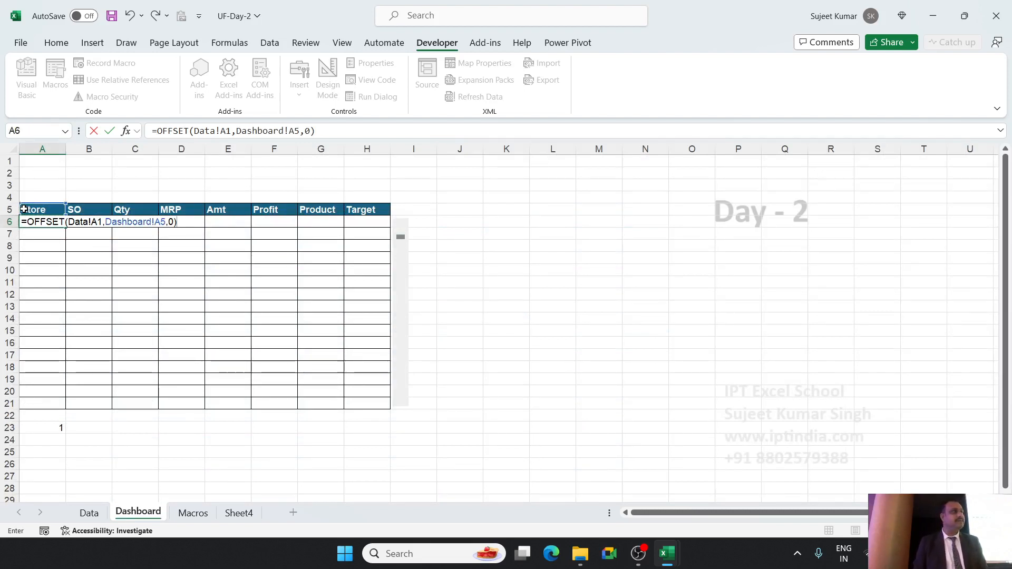
{"action": "key", "text": "Return"}
{"action": "key", "text": "Up"}
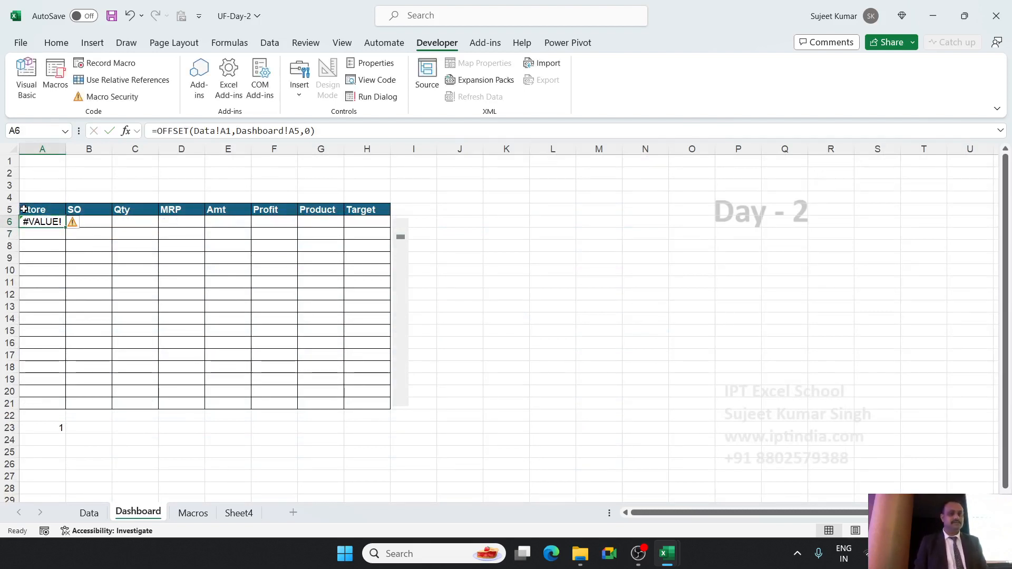
Change the rows argument of A6's OFFSET formula to the linked cell Dashboard!A23.
{"action": "left_click", "coordinate": [281, 131]}
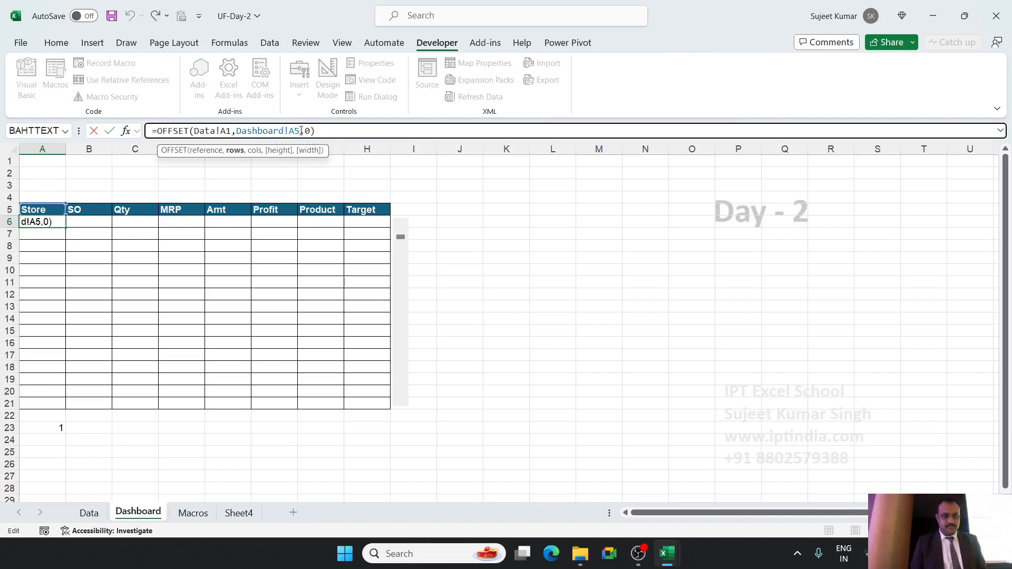
{"action": "left_click", "coordinate": [301, 131]}
{"action": "key", "text": "BackSpace"}
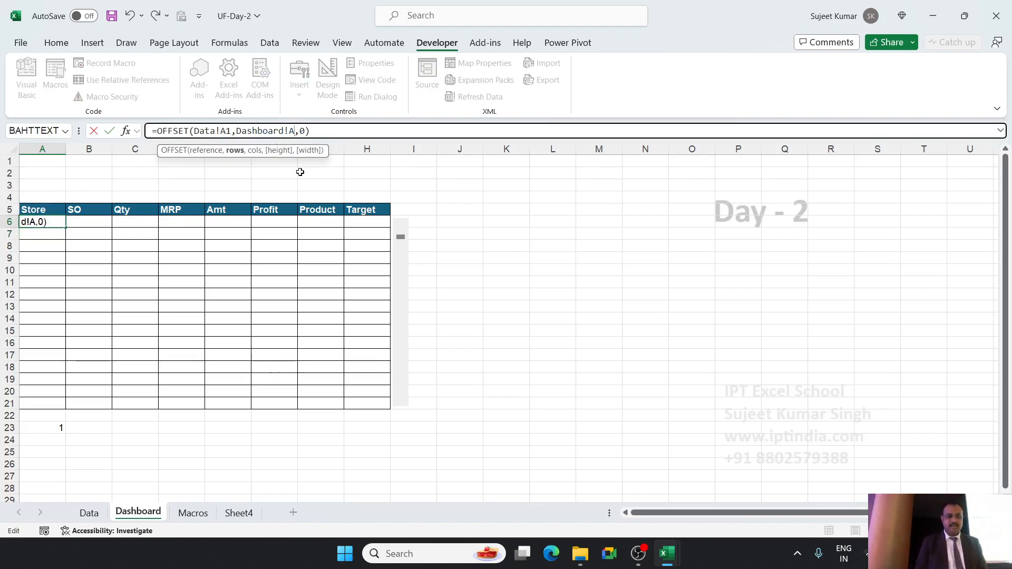
{"action": "key", "text": "BackSpace"}
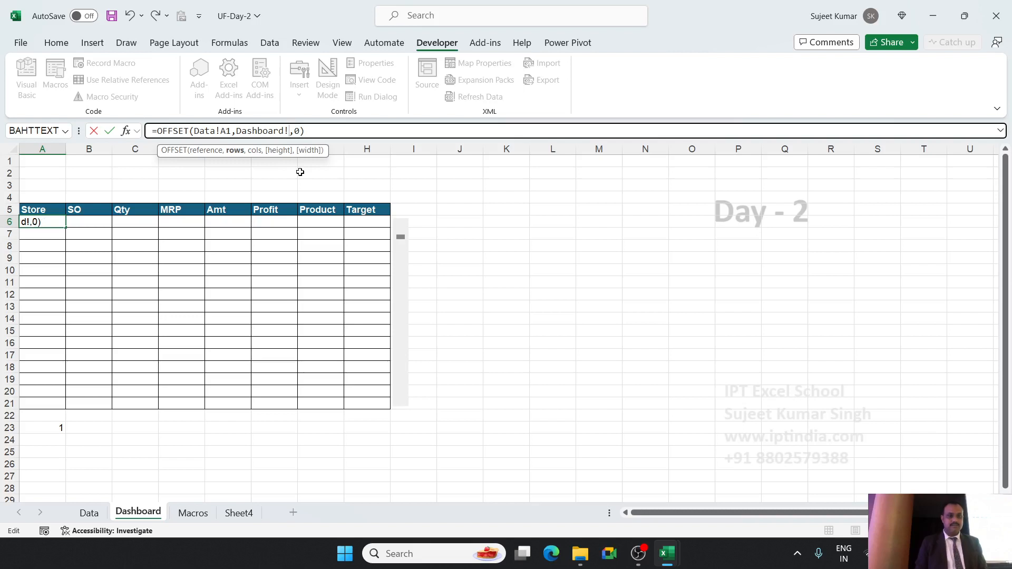
{"action": "left_click", "coordinate": [47, 429]}
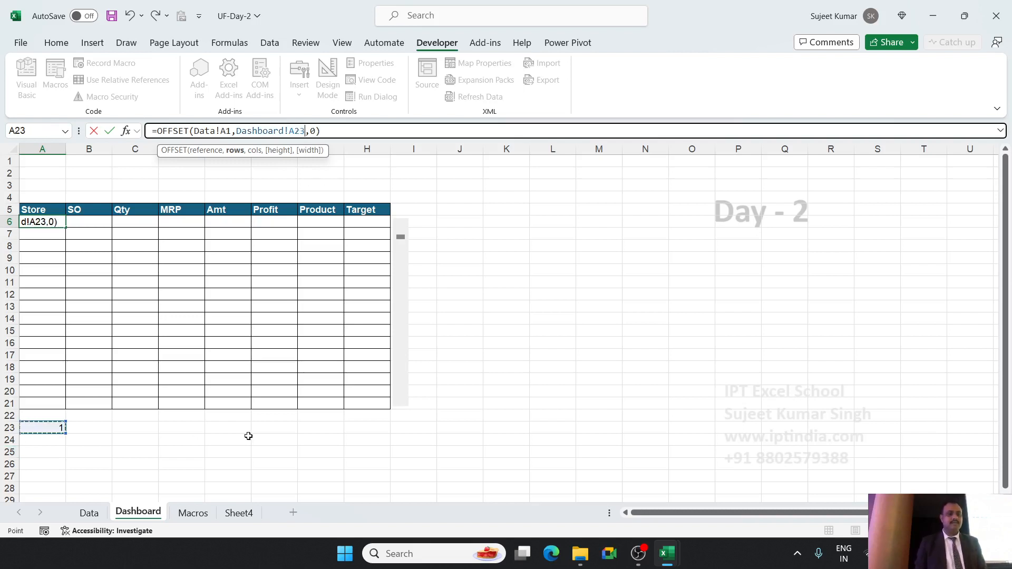
{"action": "key", "text": "Return"}
{"action": "key", "text": "Up"}
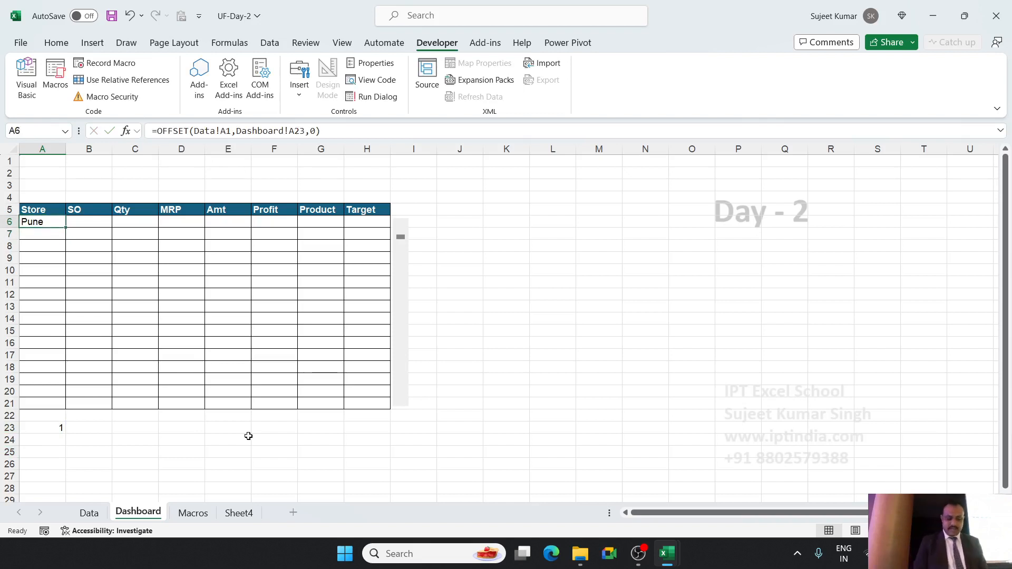
{"action": "type", "text": "=o"}
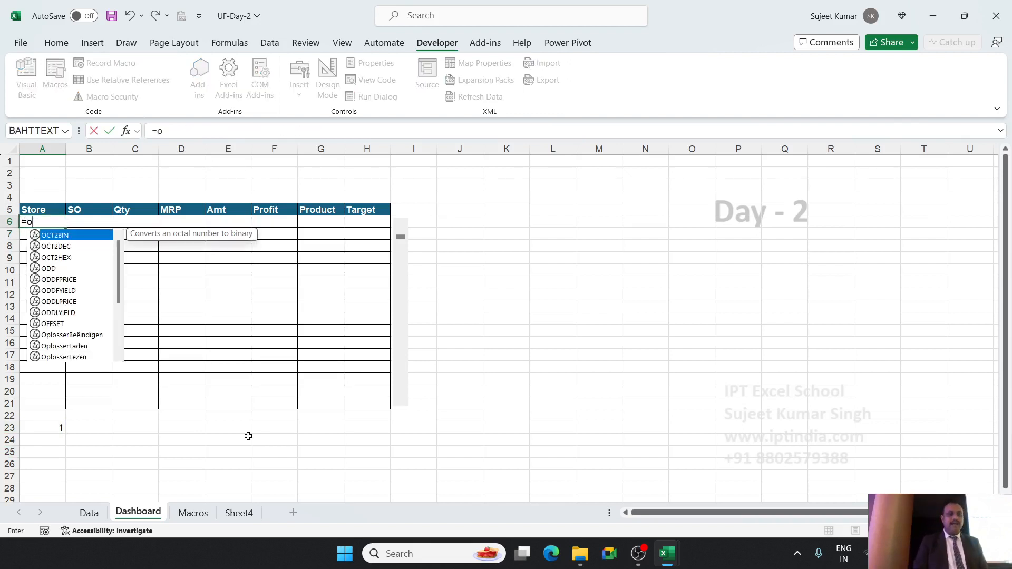
{"action": "key", "text": "Escape"}
{"action": "scroll", "coordinate": [230, 485], "scroll_direction": "up", "scroll_amount": 3}
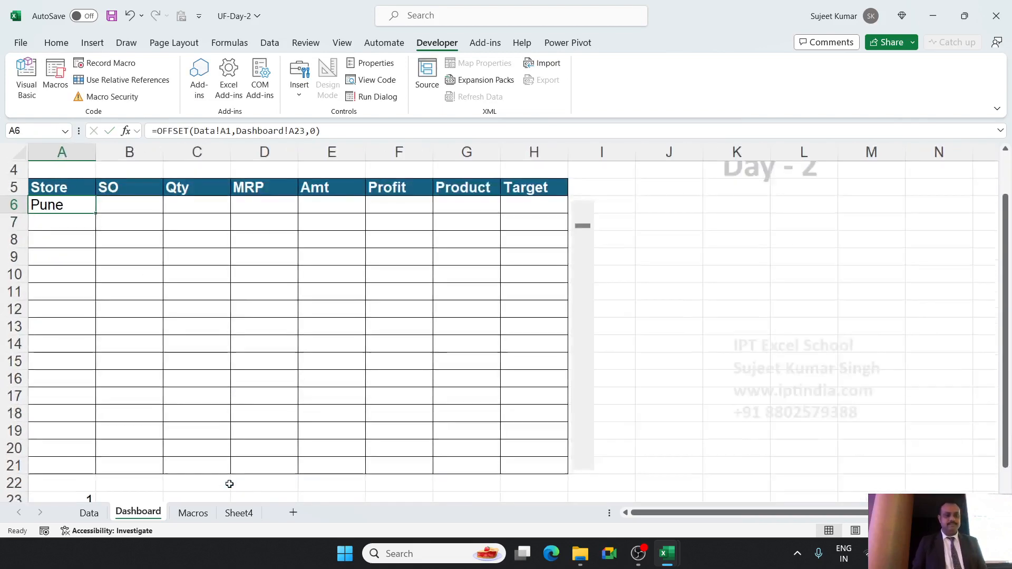
{"action": "scroll", "coordinate": [201, 413], "scroll_direction": "up", "scroll_amount": 2}
{"action": "scroll", "coordinate": [201, 412], "scroll_direction": "up", "scroll_amount": 1}
{"action": "key", "text": "F2"}
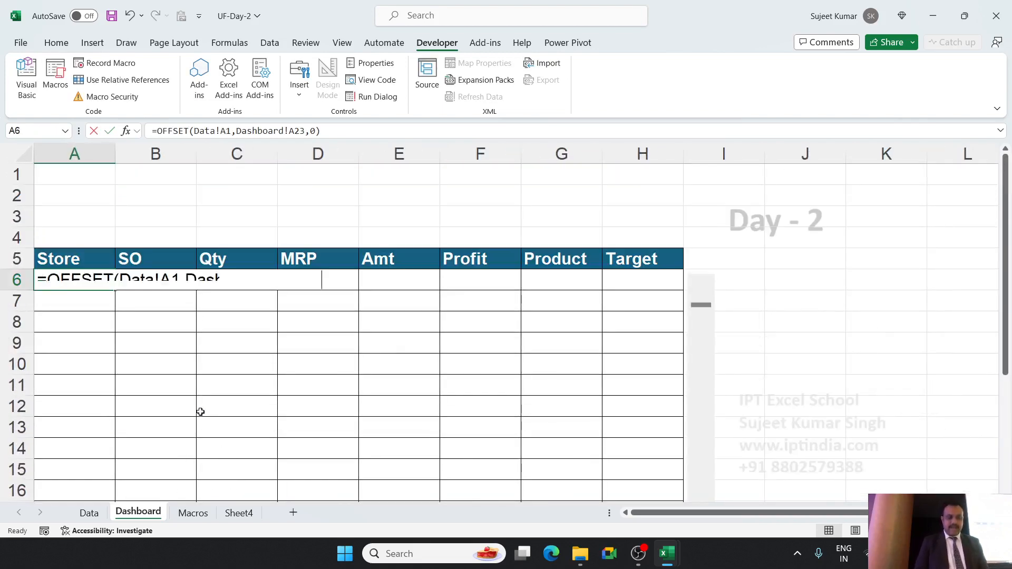
{"action": "key", "text": "Escape"}
Start an OFFSET formula in Dashboard cell A6 with Data!A1 as the reference and the Dashboard sheet as the source of the rows argument.
{"action": "type", "text": "=of"}
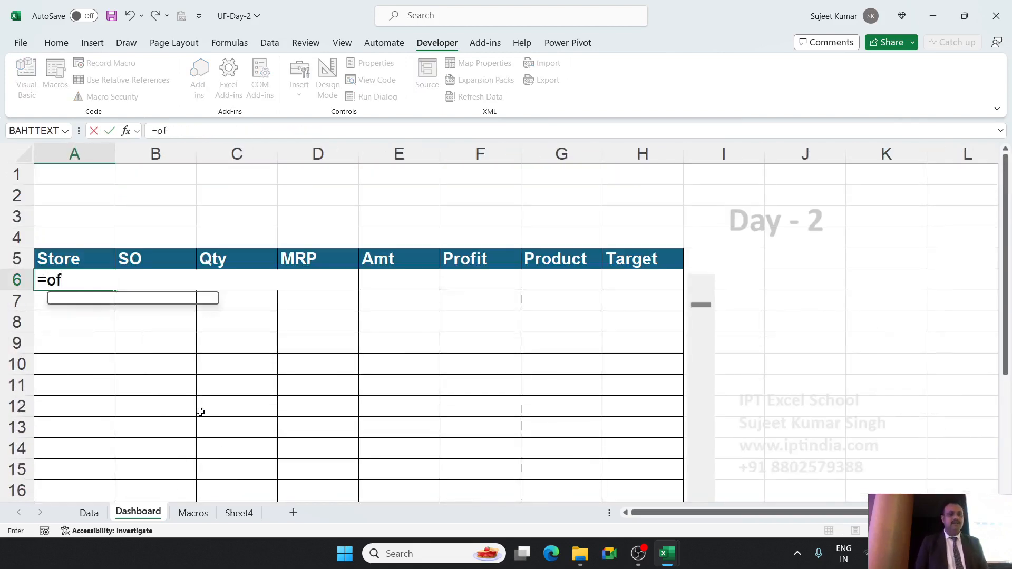
{"action": "key", "text": "Tab"}
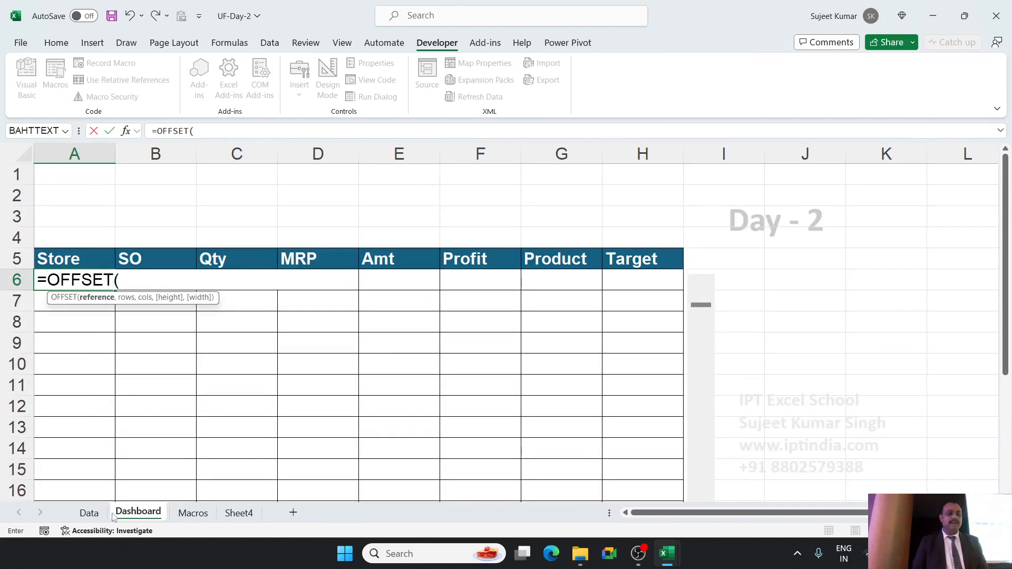
{"action": "left_click", "coordinate": [90, 514]}
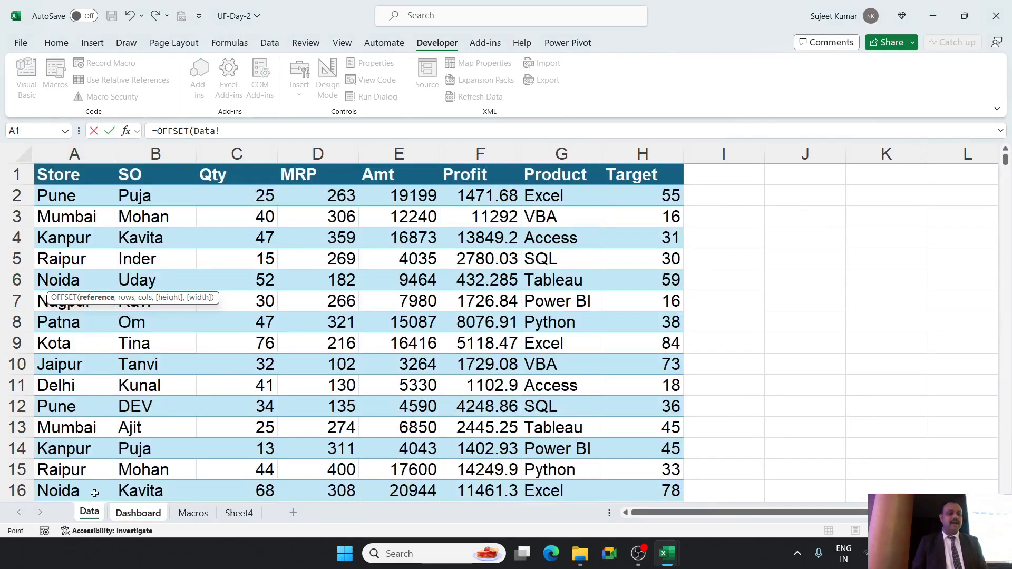
{"action": "left_click", "coordinate": [68, 175]}
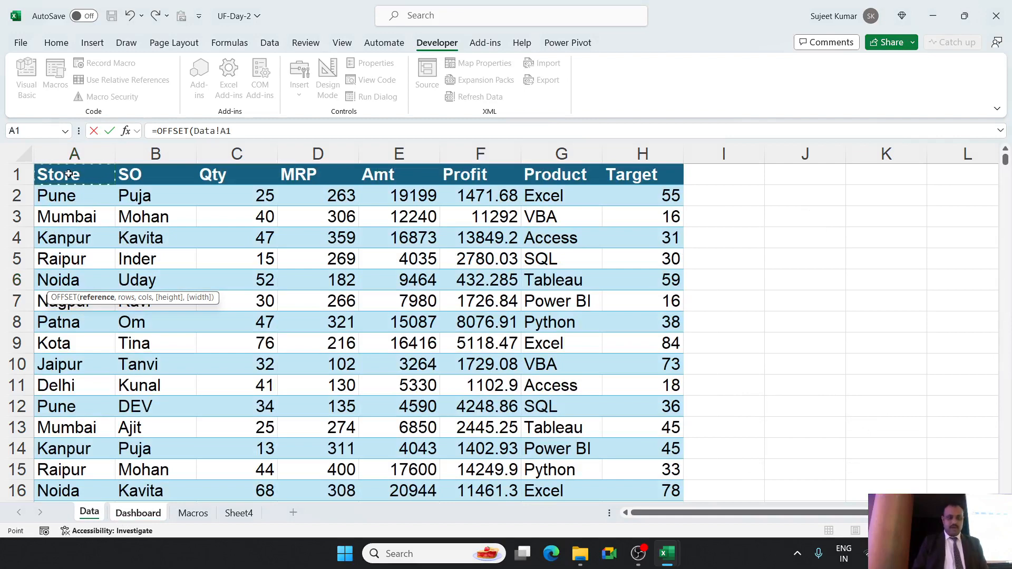
{"action": "type", "text": ","}
{"action": "left_click", "coordinate": [138, 514]}
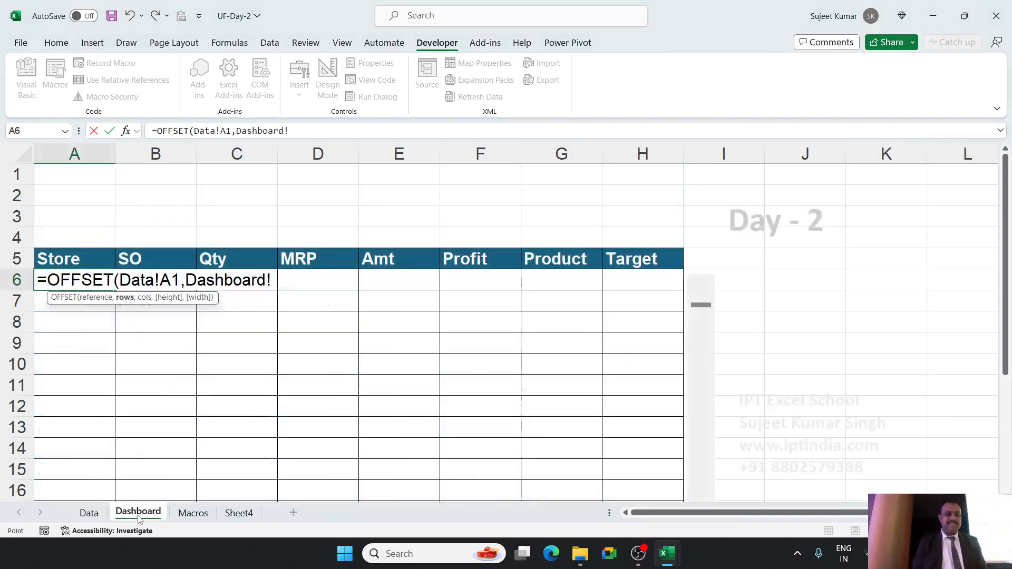
{"action": "left_click", "coordinate": [61, 257]}
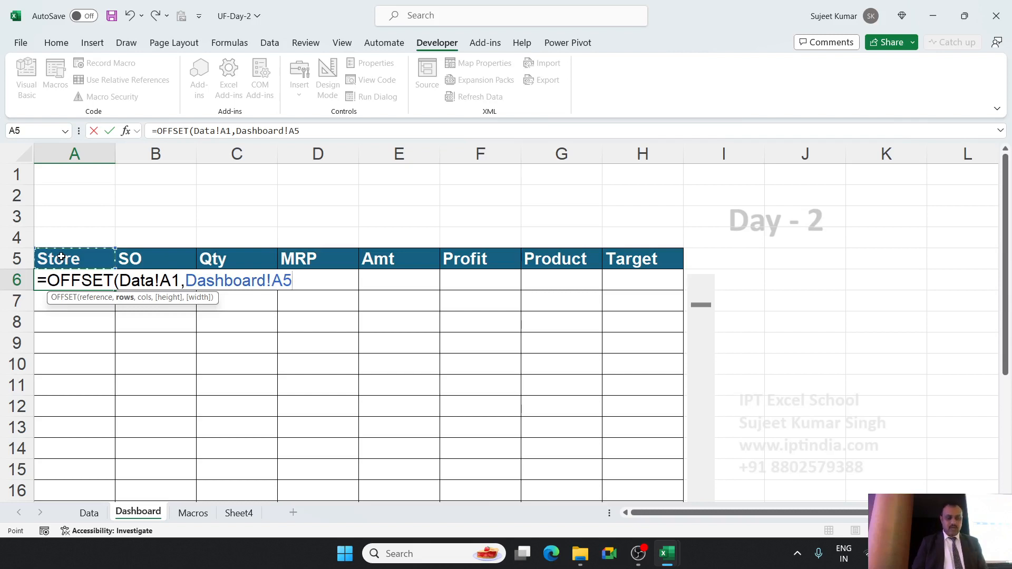
{"action": "type", "text": ","}
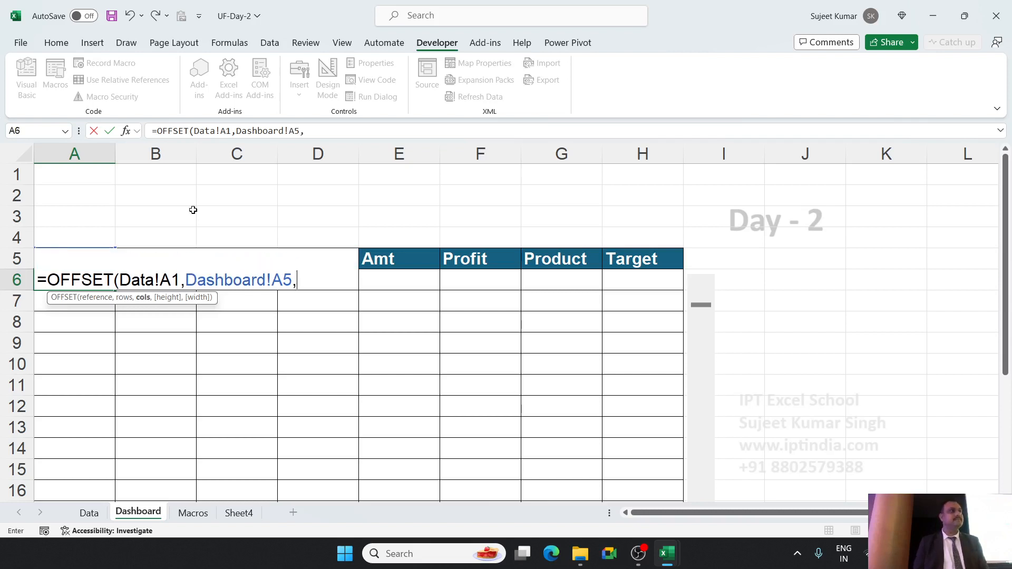
{"action": "type", "text": "0"}
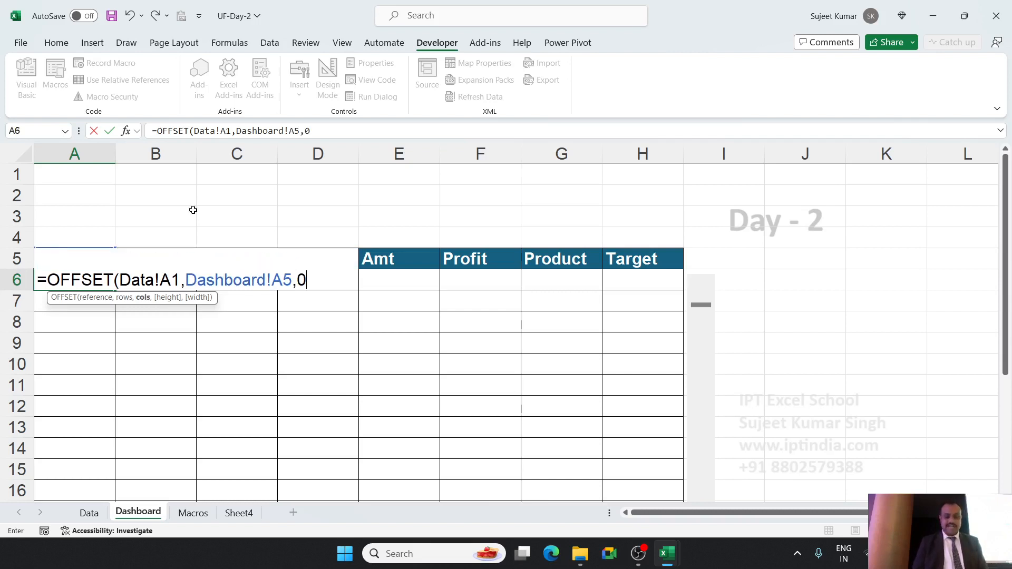
{"action": "key", "text": "BackSpace"}
{"action": "key", "text": "BackSpace"}
{"action": "key", "text": "BackSpace"}
{"action": "key", "text": "BackSpace"}
{"action": "key", "text": "BackSpace"}
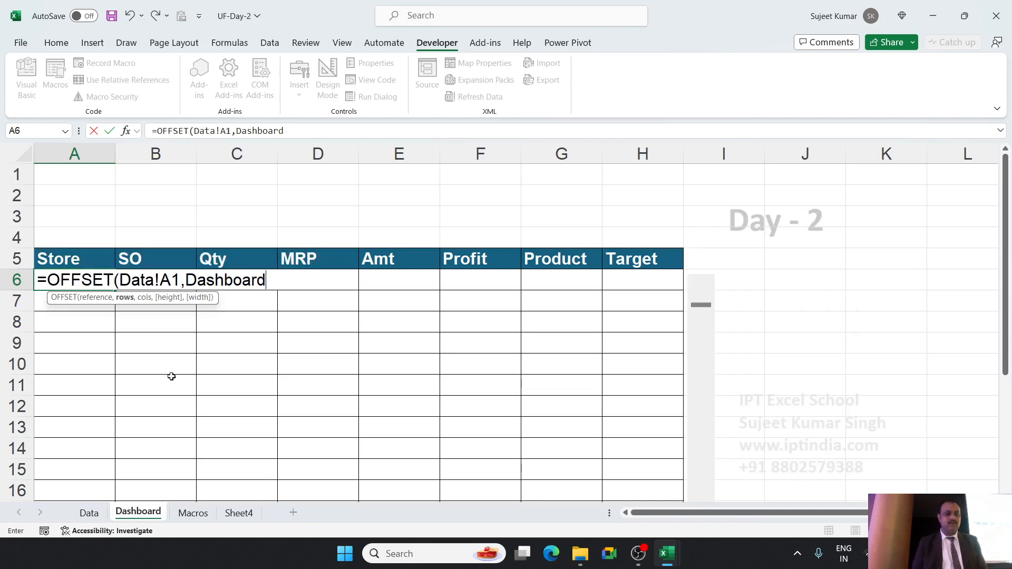
Remove the leftover Dashboard text from the rows argument of A6's OFFSET formula.
{"action": "scroll", "coordinate": [169, 377], "scroll_direction": "down", "scroll_amount": 4}
{"action": "left_click", "coordinate": [94, 383]}
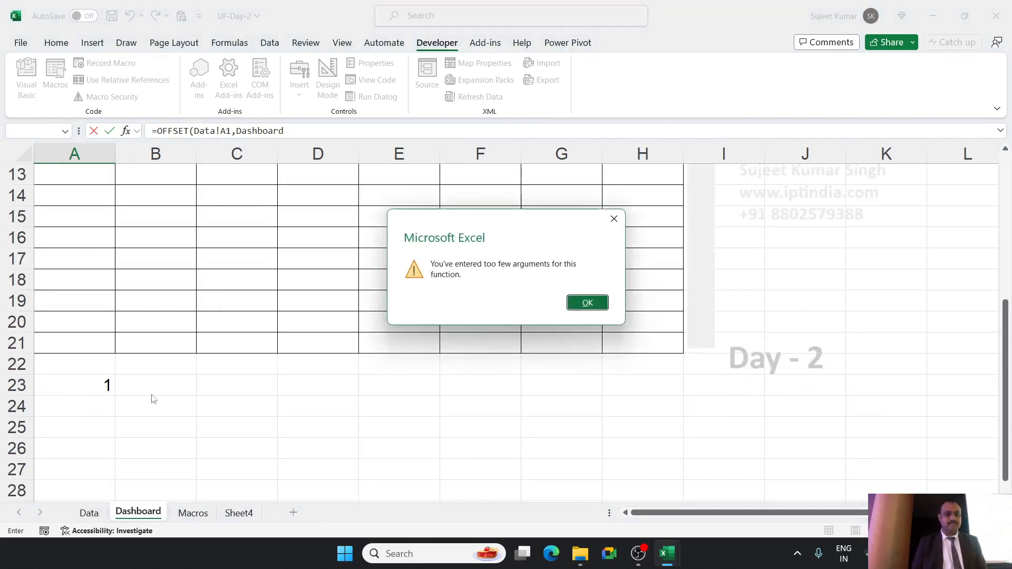
{"action": "key", "text": "Return"}
{"action": "left_click", "coordinate": [293, 127]}
{"action": "double_click", "coordinate": [261, 131]}
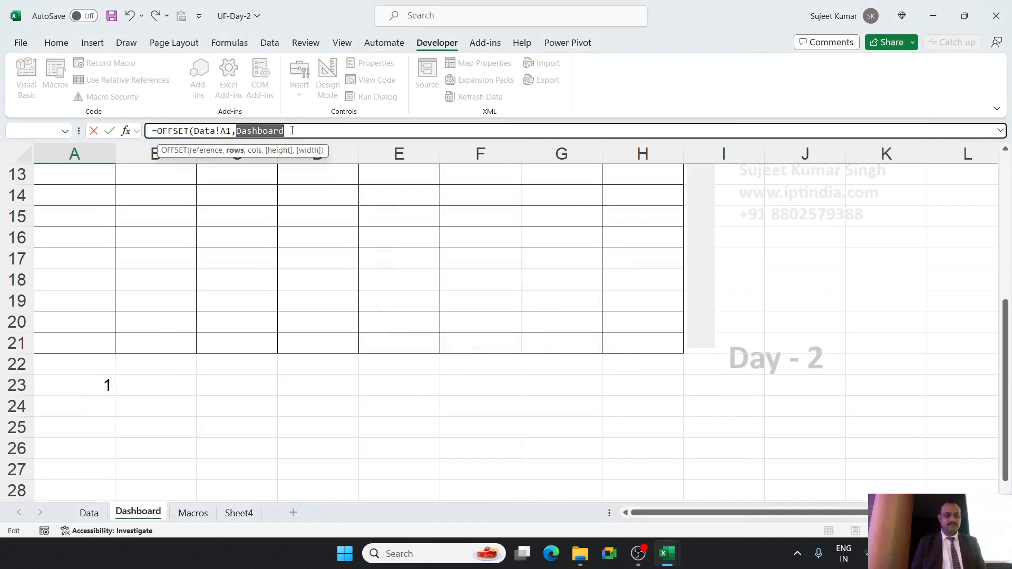
{"action": "key", "text": "BackSpace"}
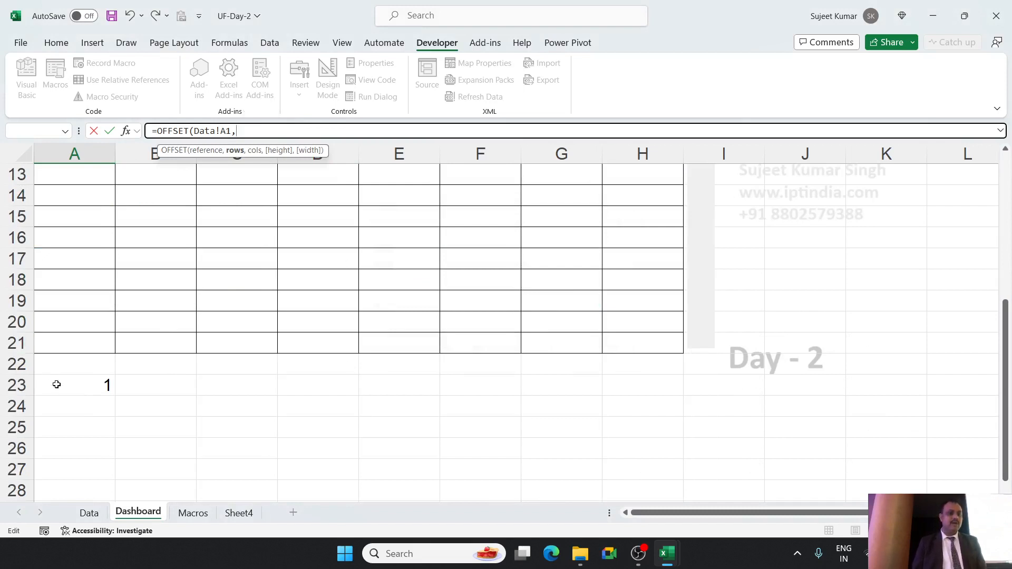
Complete A6's formula as =OFFSET(Data!A1,Dashboard!A23,0) and check it against the linked cell.
{"action": "left_click", "coordinate": [95, 386]}
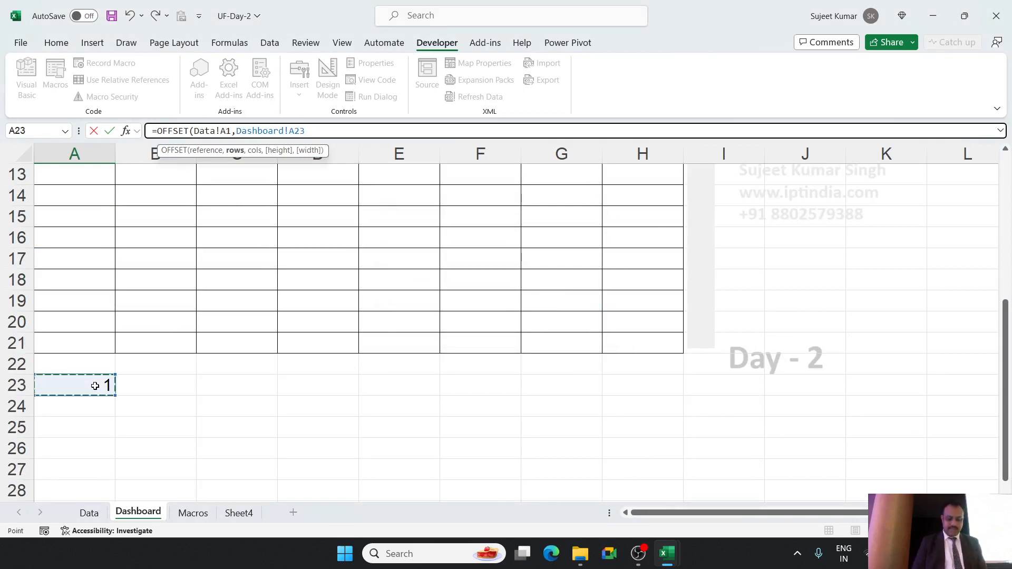
{"action": "type", "text": ",0)"}
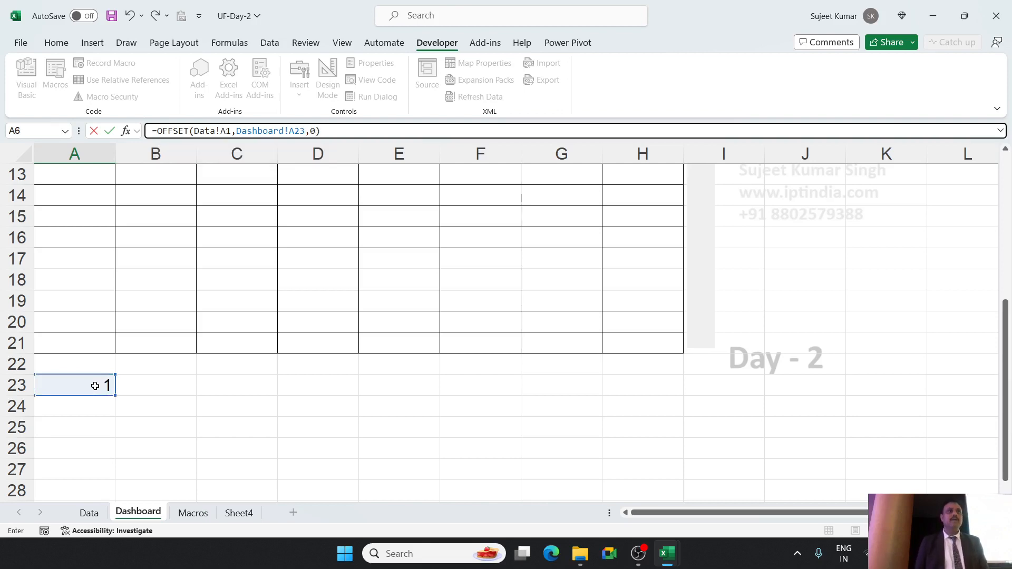
{"action": "key", "text": "Return"}
{"action": "scroll", "coordinate": [94, 385], "scroll_direction": "up", "scroll_amount": 4}
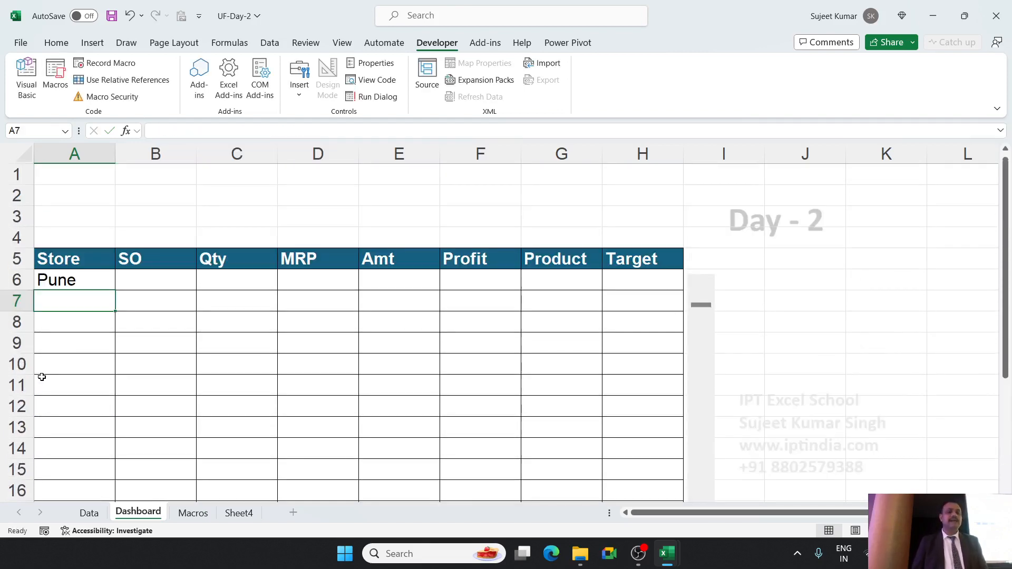
{"action": "left_click", "coordinate": [94, 284]}
{"action": "scroll", "coordinate": [96, 337], "scroll_direction": "down", "scroll_amount": 5}
{"action": "scroll", "coordinate": [90, 316], "scroll_direction": "up", "scroll_amount": 5}
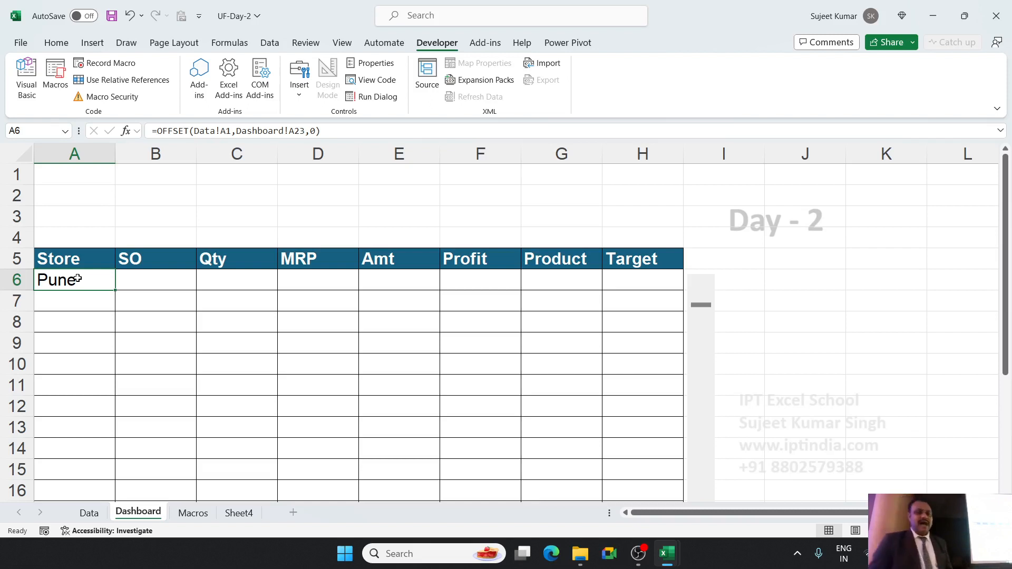
On Sheet4, enter 1 and 2 in A1:A2 and extend the number series down to A21.
{"action": "left_click", "coordinate": [238, 514]}
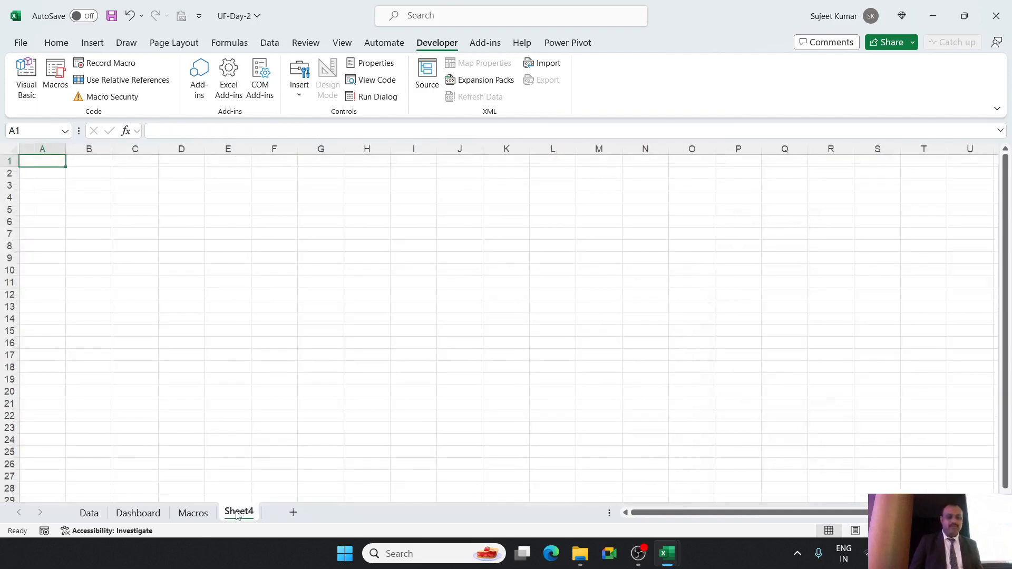
{"action": "type", "text": "1"}
{"action": "key", "text": "Return"}
{"action": "type", "text": "2"}
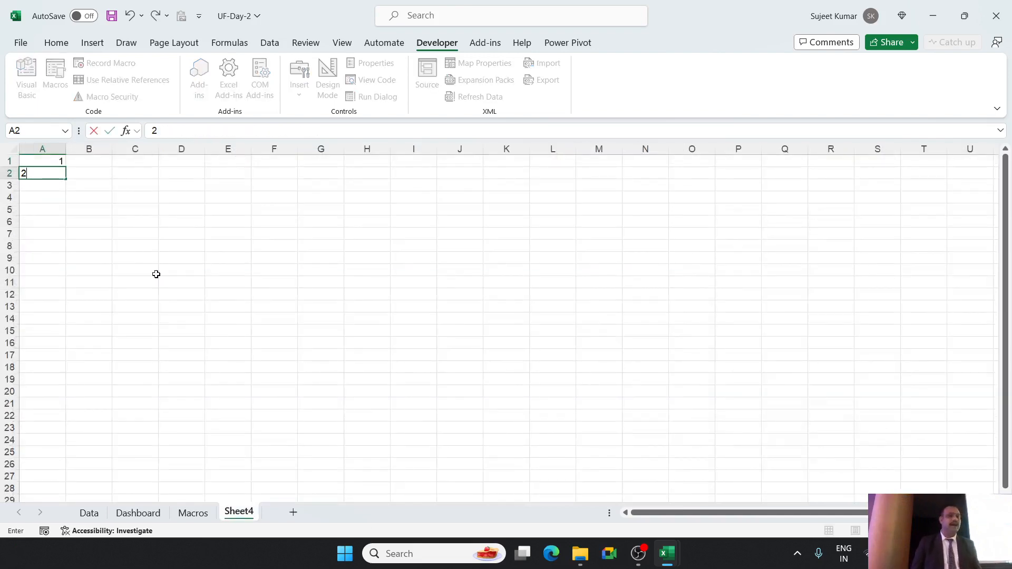
{"action": "key", "text": "Return"}
{"action": "left_click_drag", "start_coordinate": [50, 162], "coordinate": [52, 406]}
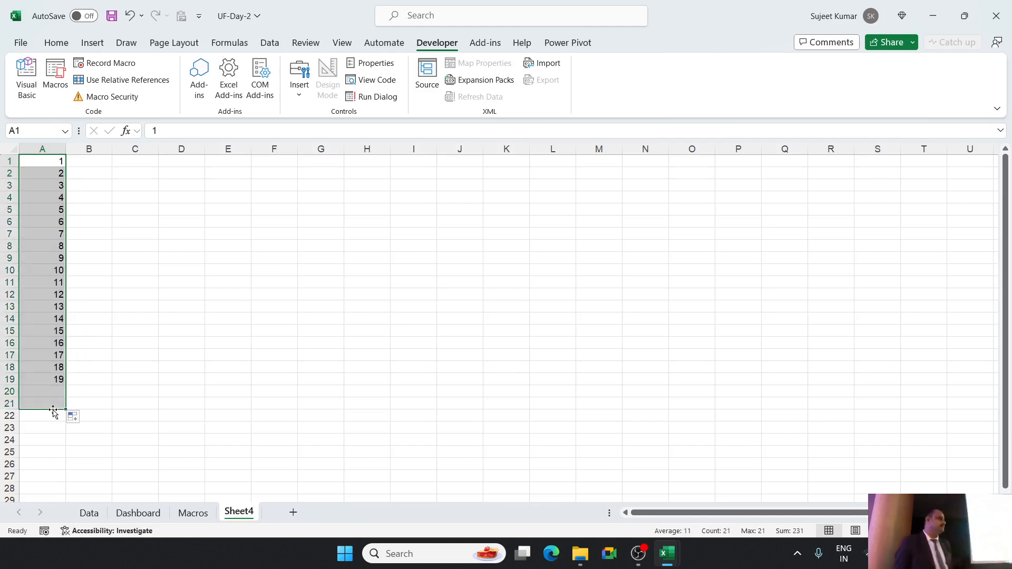
{"action": "left_click", "coordinate": [211, 258]}
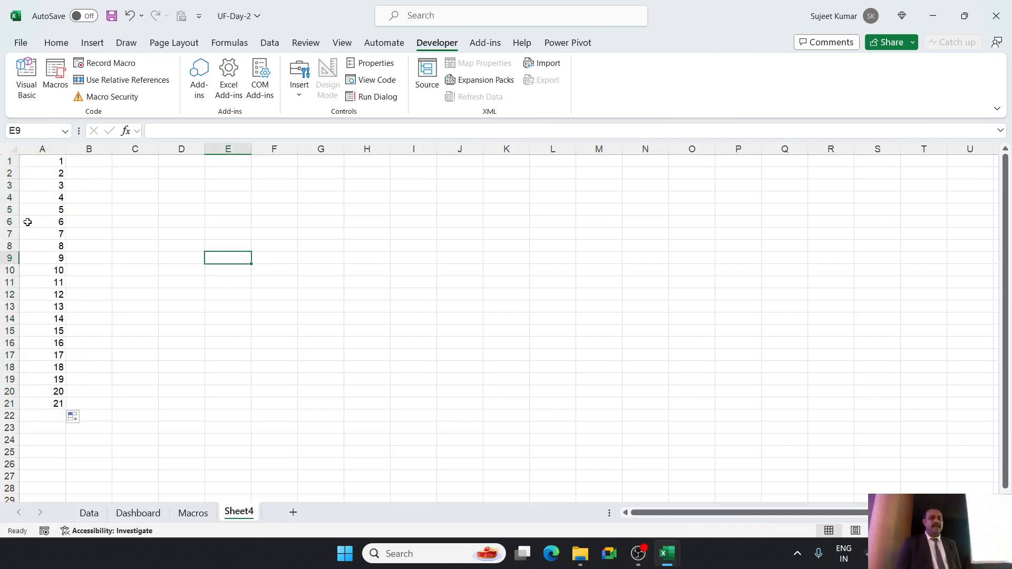
Delete rows 6 to 9 of Sheet4.
{"action": "left_click_drag", "start_coordinate": [6, 221], "coordinate": [10, 258]}
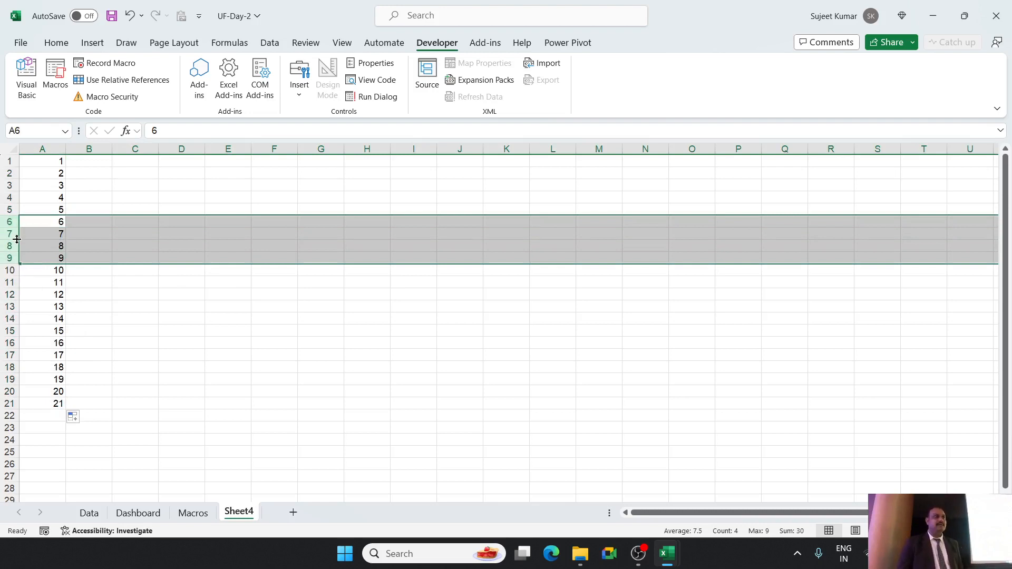
{"action": "right_click", "coordinate": [17, 239]}
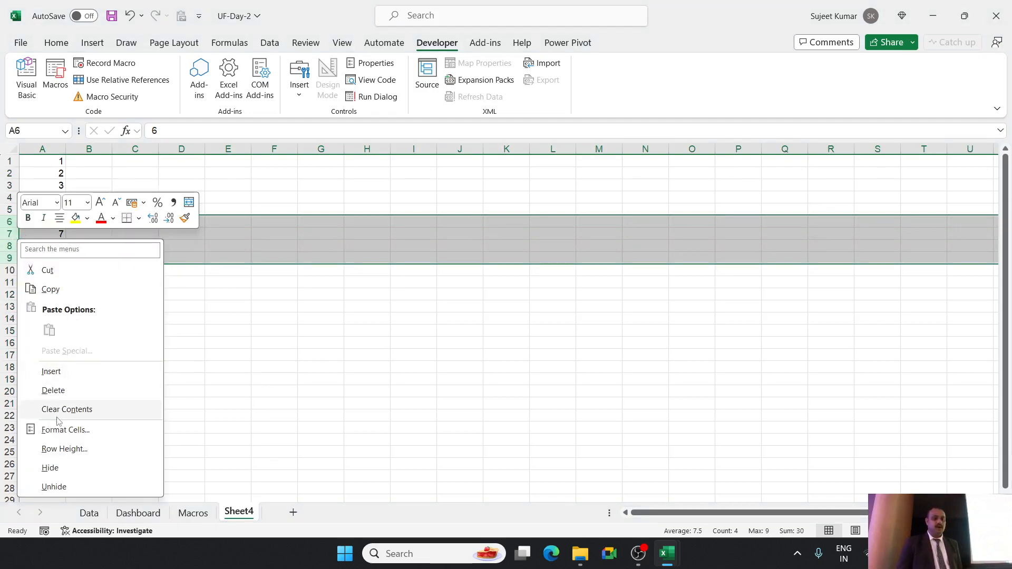
{"action": "left_click", "coordinate": [53, 391]}
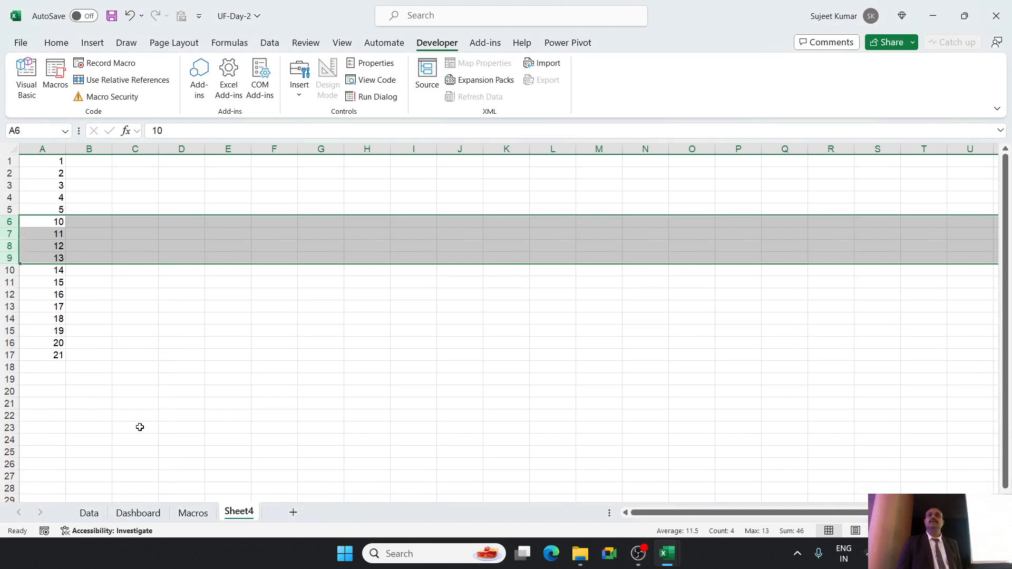
Renumber A1:A17 from 1 to 17, and clear the range's contents.
{"action": "left_click_drag", "start_coordinate": [51, 165], "coordinate": [62, 356]}
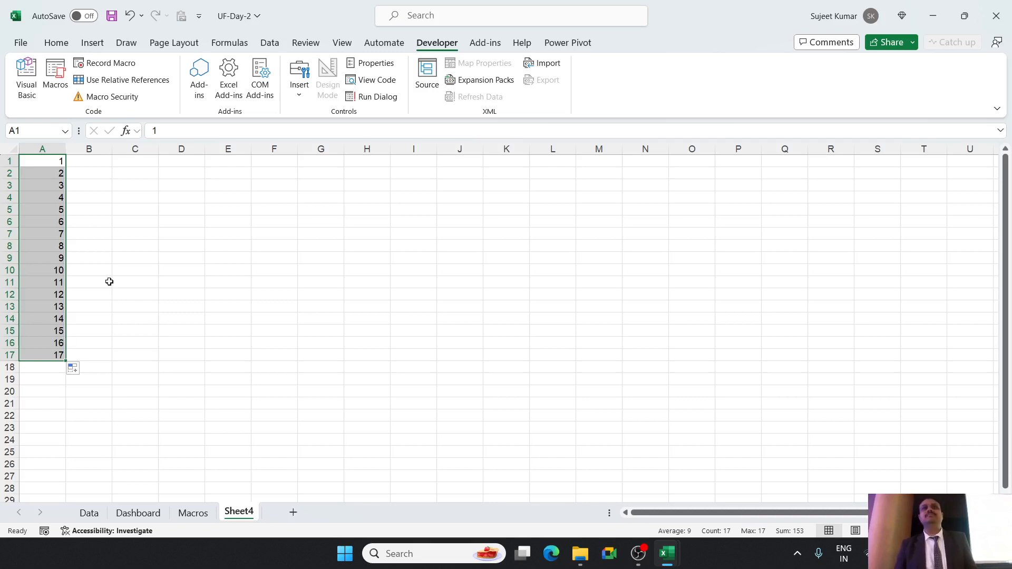
{"action": "key", "text": "Delete"}
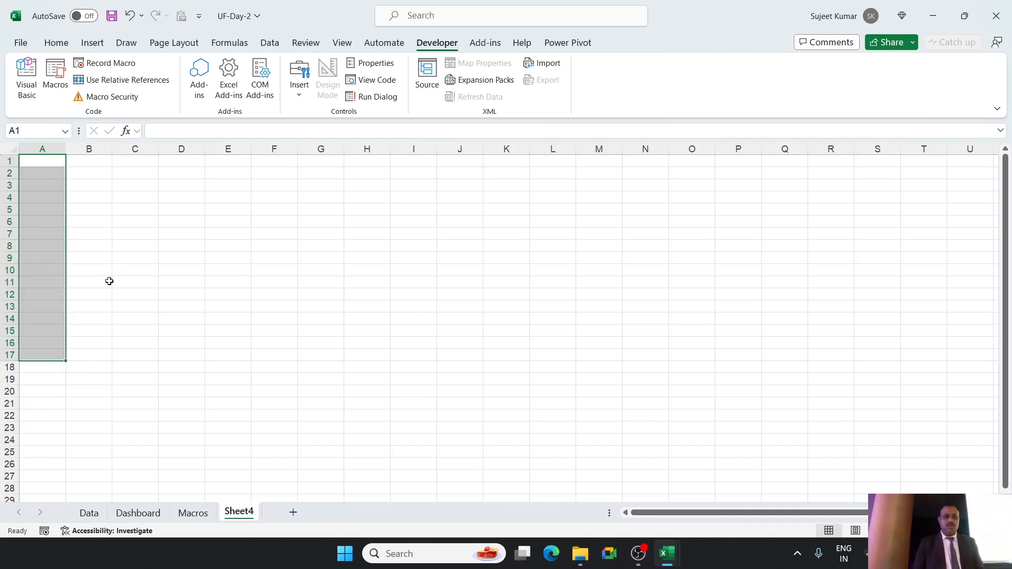
{"action": "key", "text": "ctrl+Home"}
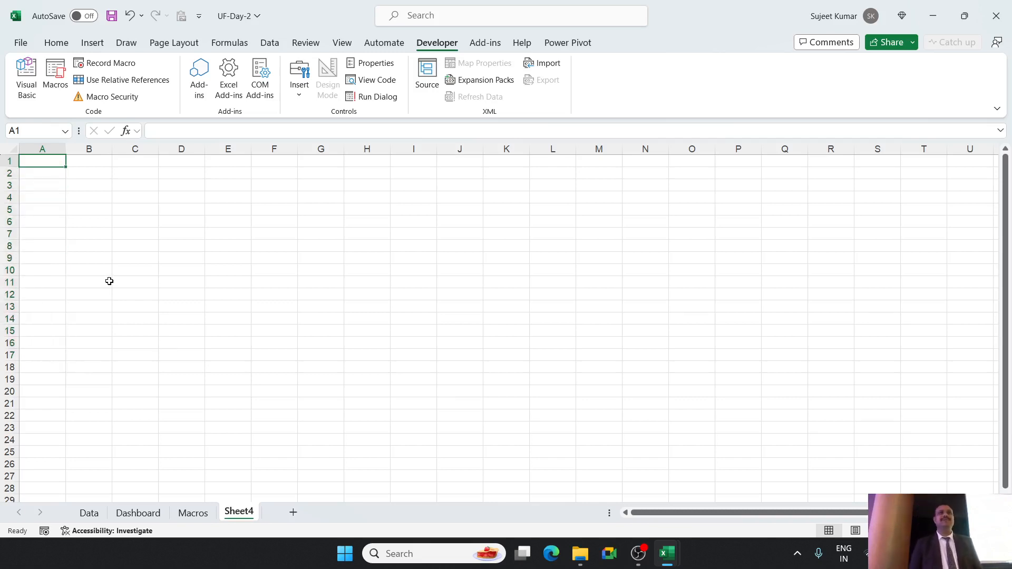
Enter =ROW() in Sheet4 cell A1 and fill the formula down to A25.
{"action": "type", "text": "="}
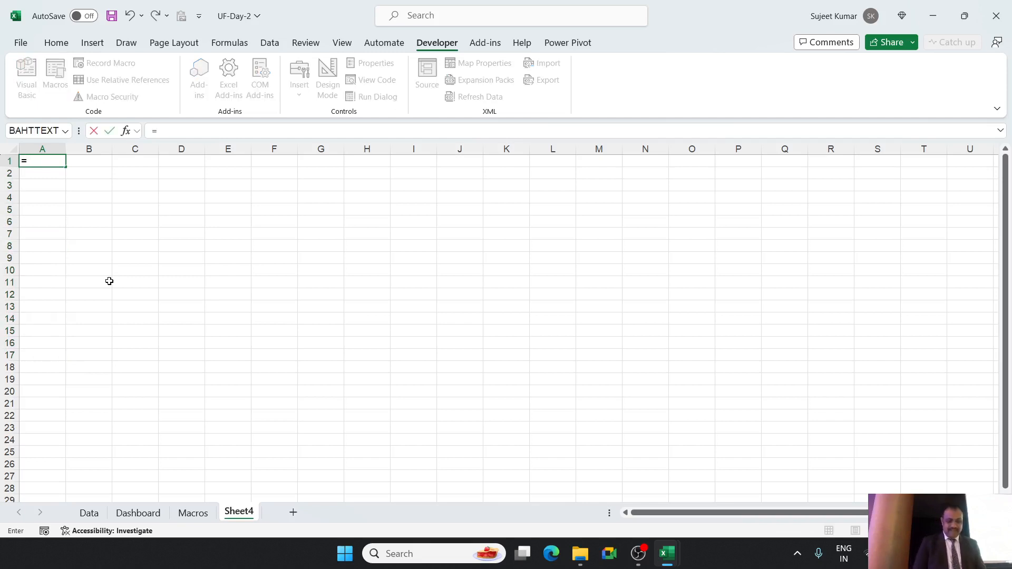
{"action": "type", "text": "row"}
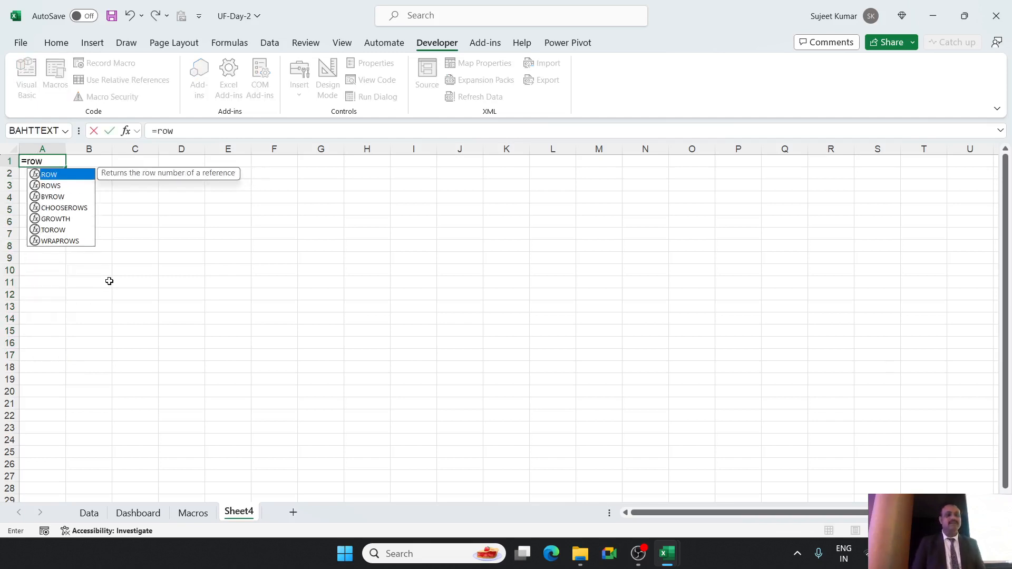
{"action": "key", "text": "Tab"}
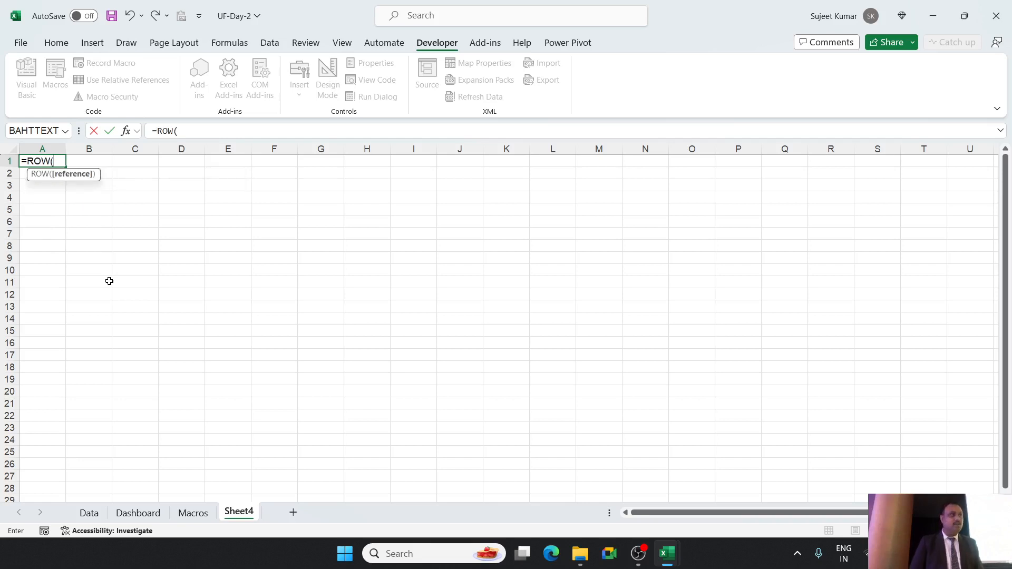
{"action": "type", "text": ")"}
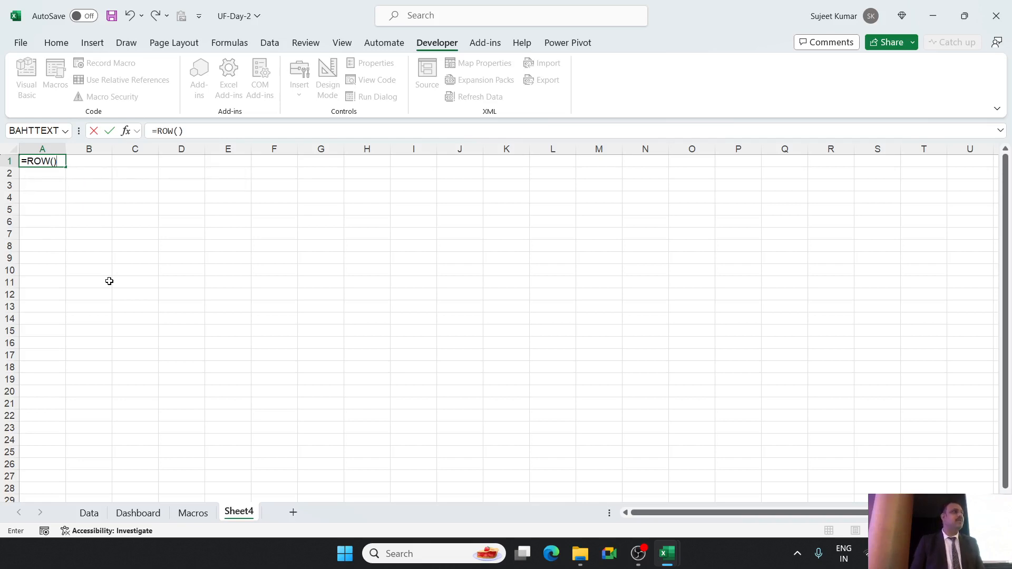
{"action": "key", "text": "Return"}
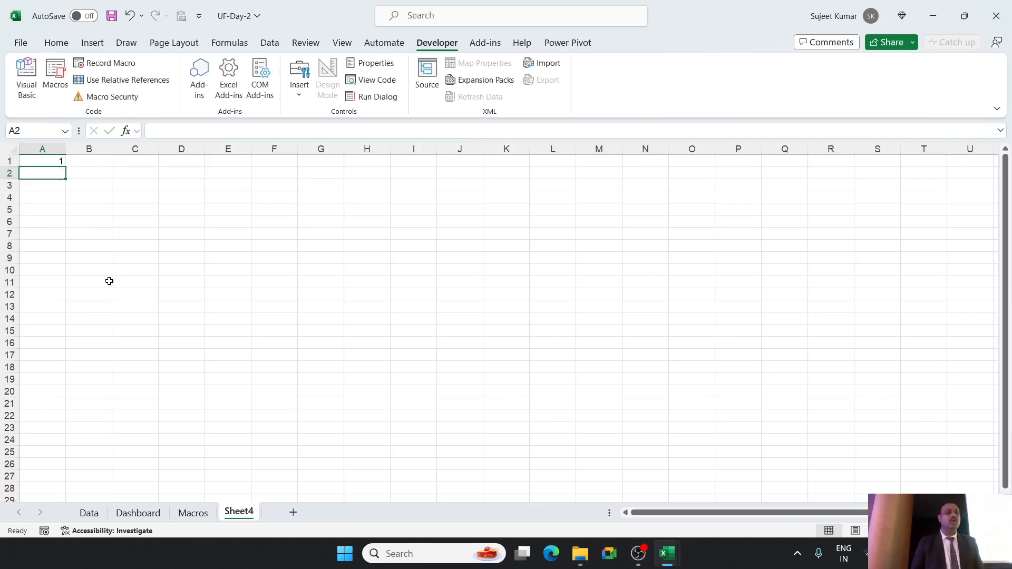
{"action": "left_click", "coordinate": [61, 162]}
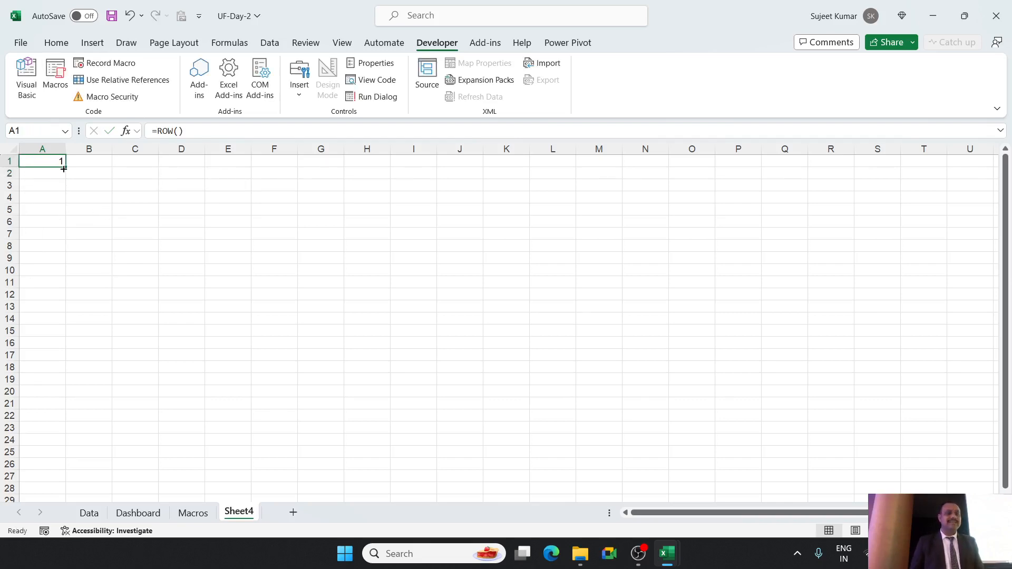
{"action": "left_click_drag", "start_coordinate": [65, 166], "coordinate": [47, 451]}
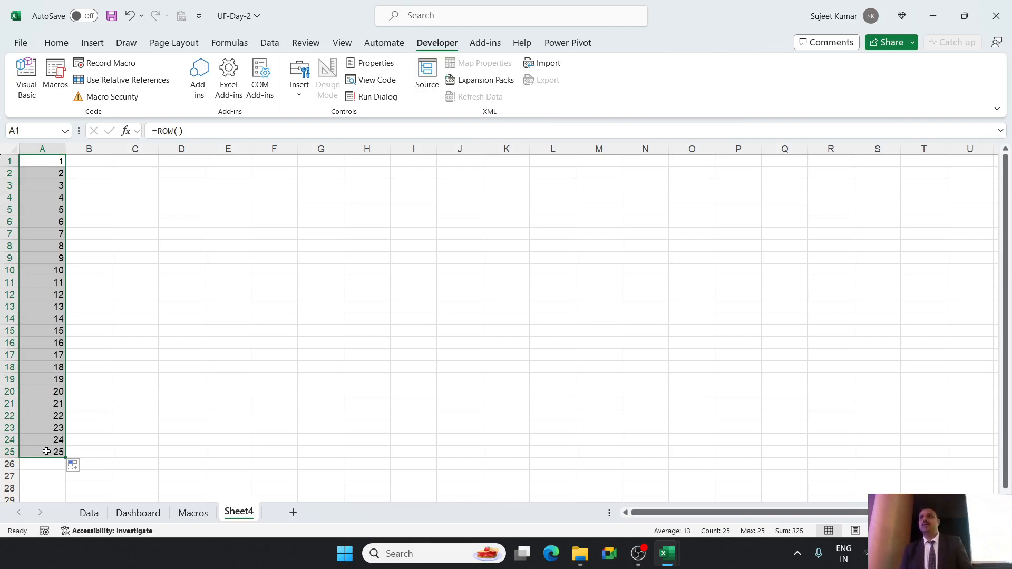
Delete rows 9 to 12 of Sheet4 three times in succession.
{"action": "left_click_drag", "start_coordinate": [9, 287], "coordinate": [8, 294]}
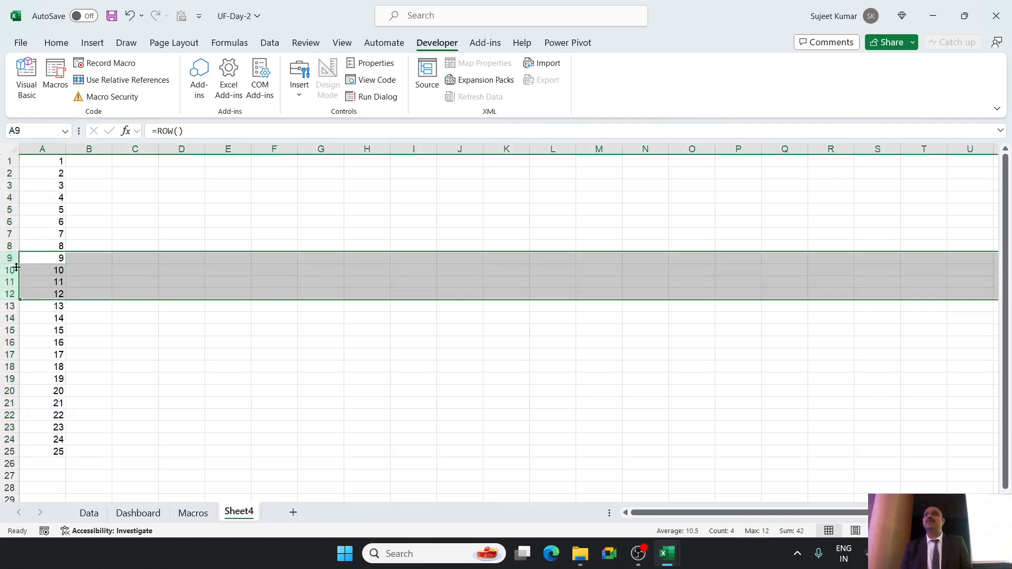
{"action": "key", "text": "ctrl"}
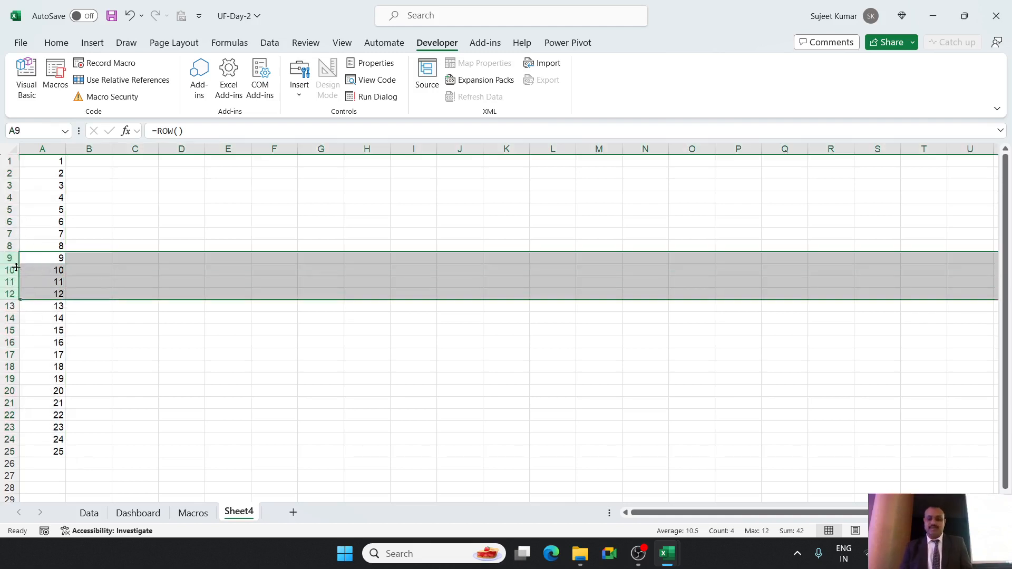
{"action": "key", "text": "ctrl+minus"}
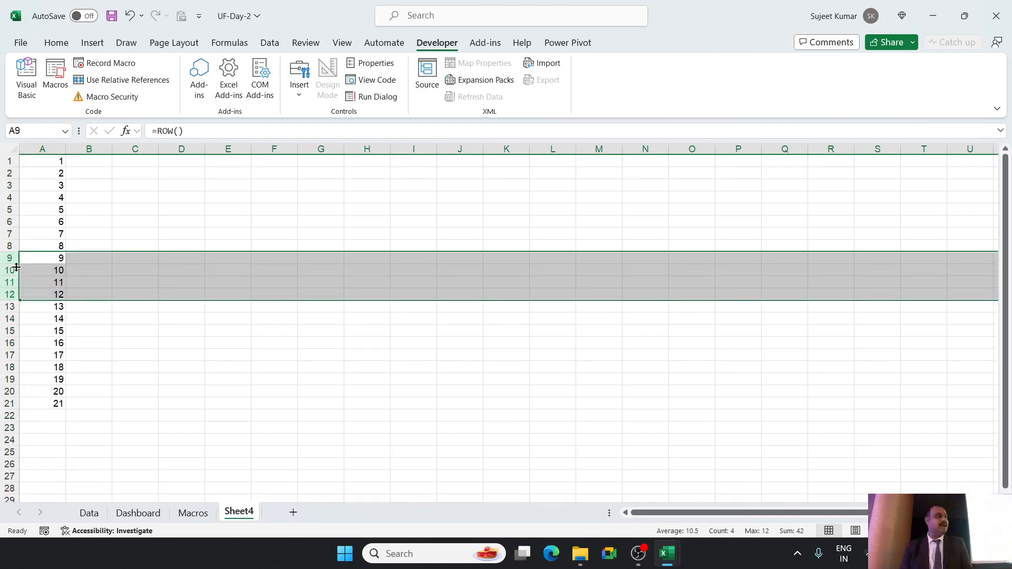
{"action": "key", "text": "ctrl+minus"}
{"action": "key", "text": "ctrl+minus"}
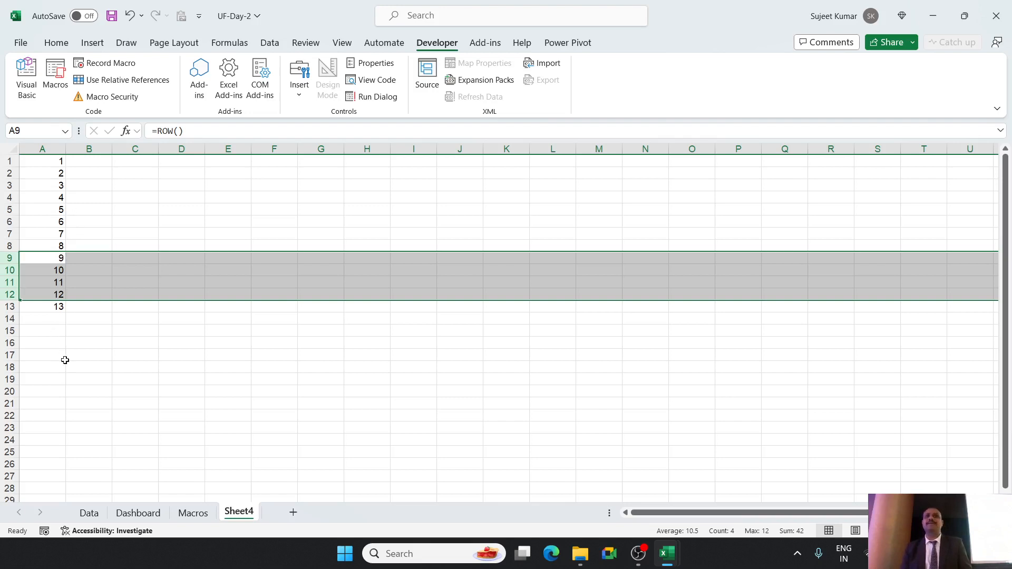
Clear the remaining ROW() formulas from Sheet4 range A1:A13.
{"action": "left_click", "coordinate": [90, 357]}
{"action": "left_click", "coordinate": [49, 302]}
{"action": "key", "text": "ctrl+shift+Up"}
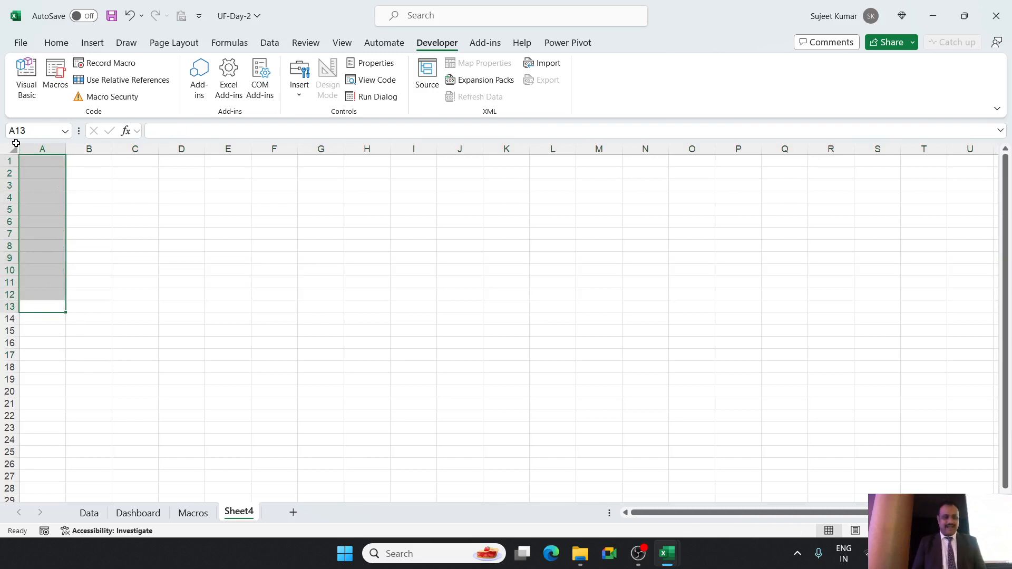
{"action": "key", "text": "Delete"}
Enter the header Sr in Sheet4 cell C14.
{"action": "left_click", "coordinate": [127, 307]}
{"action": "key", "text": "Return"}
{"action": "type", "text": "s"}
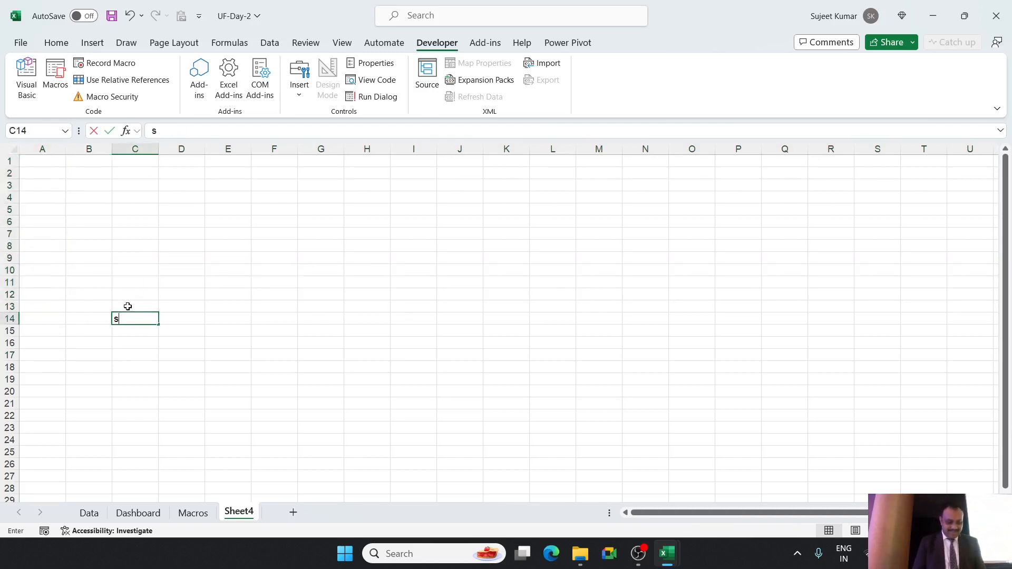
{"action": "key", "text": "BackSpace"}
{"action": "type", "text": "Sr"}
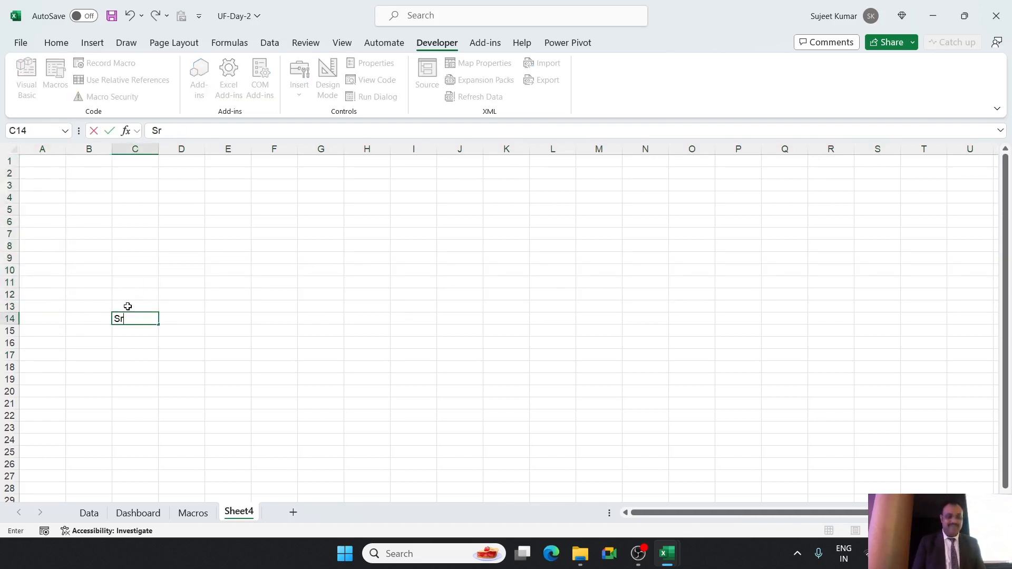
{"action": "key", "text": "Return"}
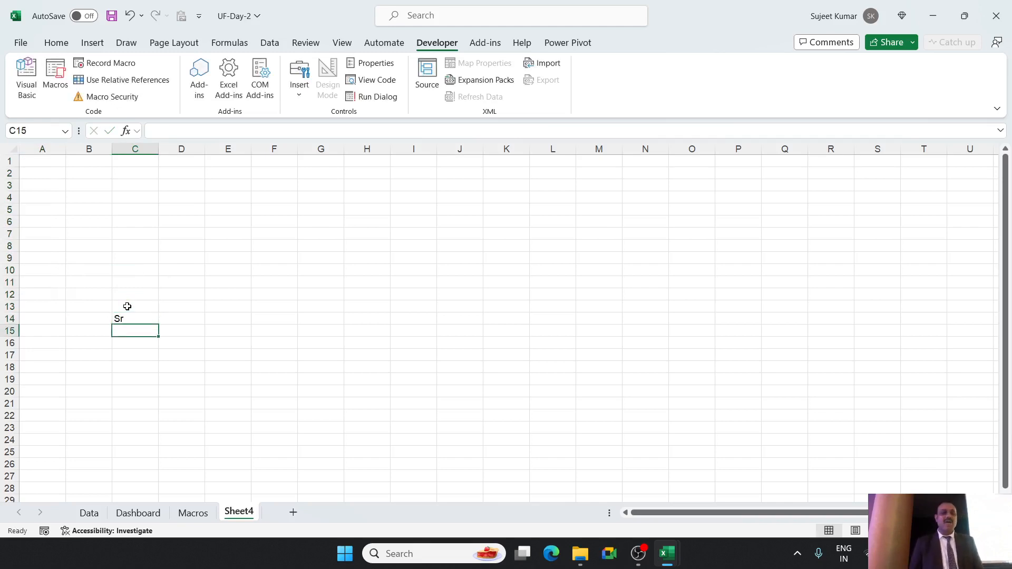
Enter the formula =ROW() in cell C15, directly below the Sr header.
{"action": "scroll", "coordinate": [127, 306], "scroll_direction": "up", "scroll_amount": 2}
{"action": "scroll", "coordinate": [132, 311], "scroll_direction": "down", "scroll_amount": 3}
{"action": "type", "text": "="}
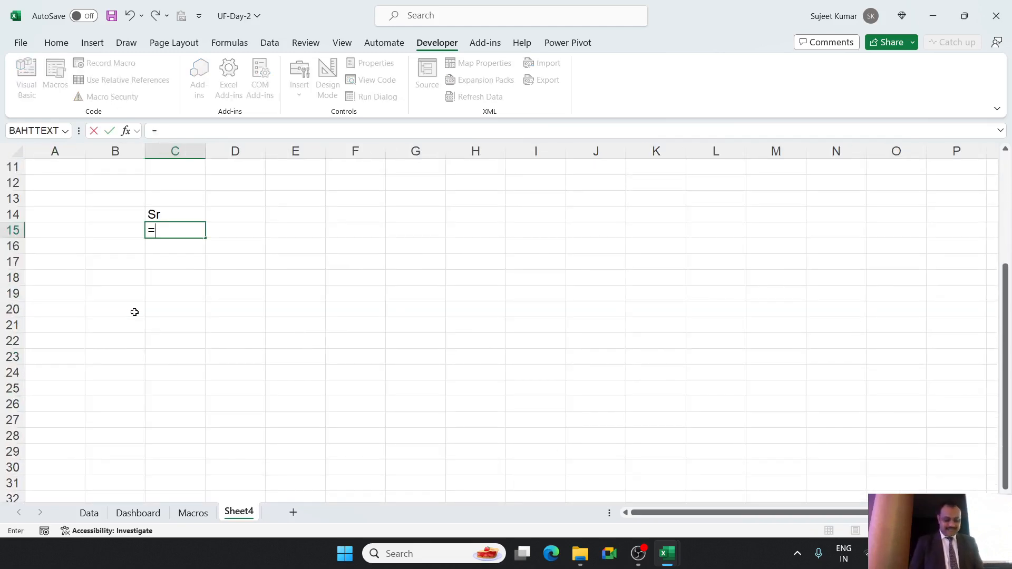
{"action": "type", "text": "row"}
{"action": "key", "text": "Tab"}
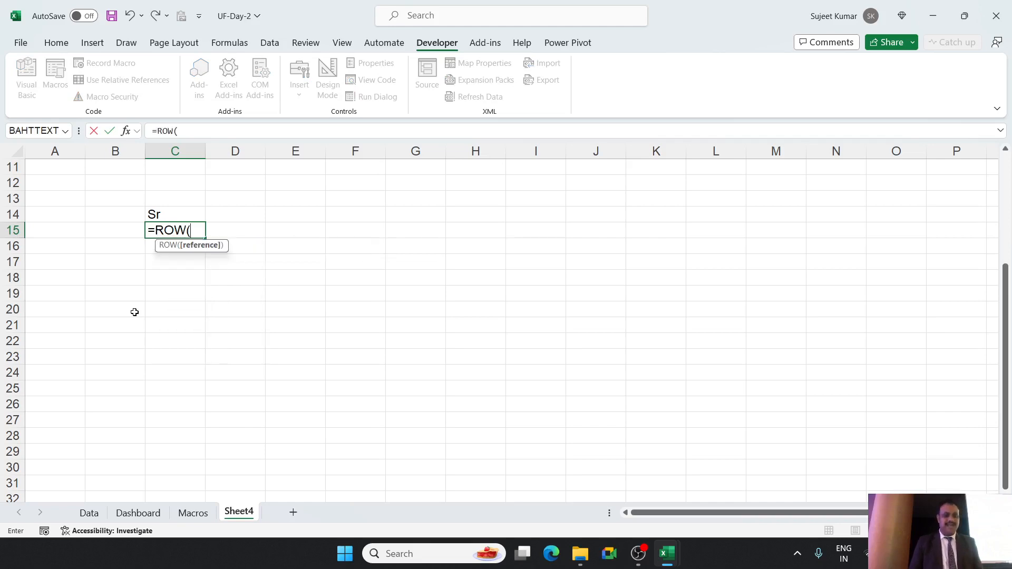
{"action": "type", "text": ")"}
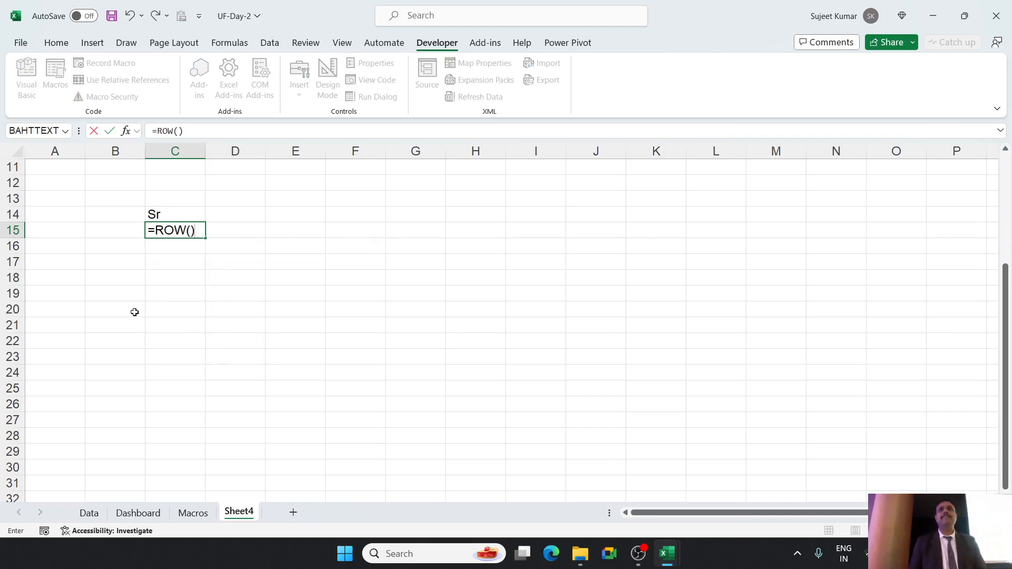
{"action": "key", "text": "Return"}
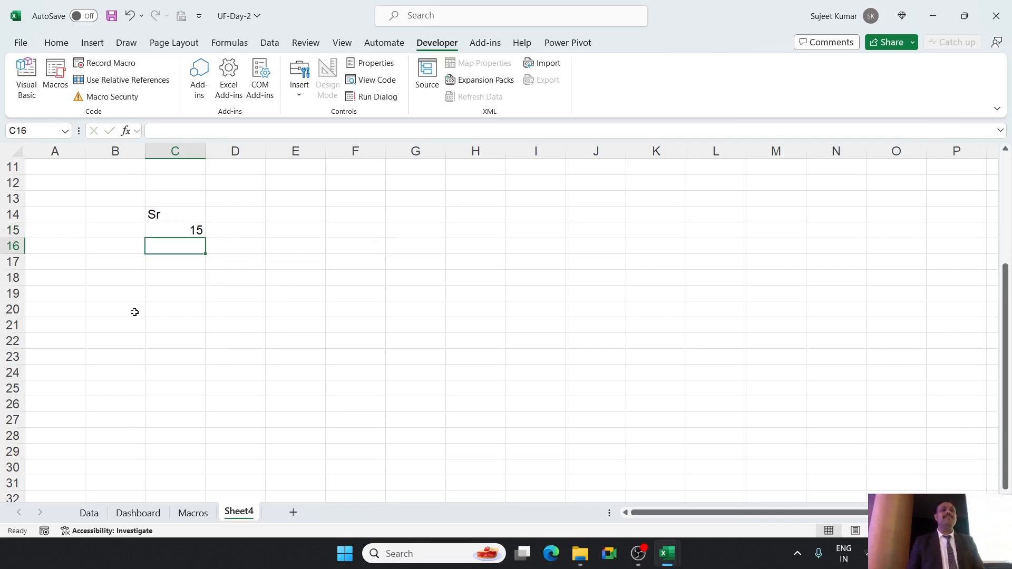
Change the formula in C15 to =ROW()-14 and fill it down to C27.
{"action": "key", "text": "Up"}
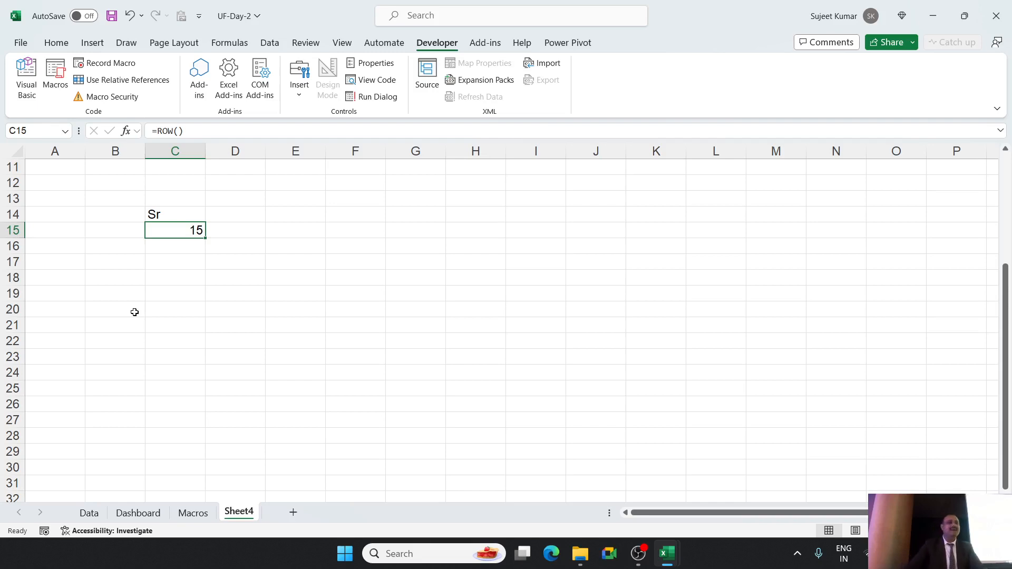
{"action": "left_click", "coordinate": [190, 132]}
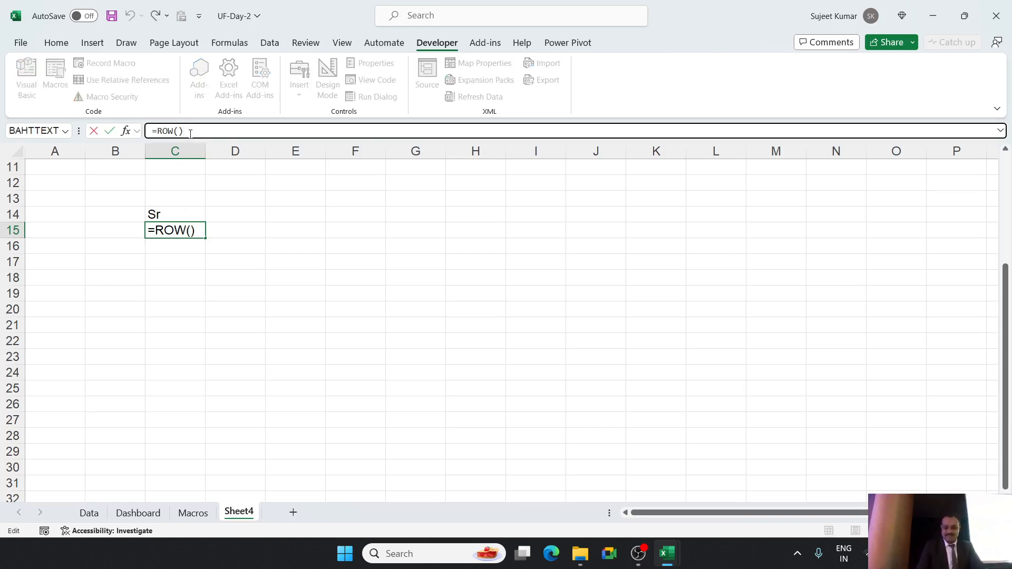
{"action": "type", "text": "+1"}
{"action": "key", "text": "BackSpace"}
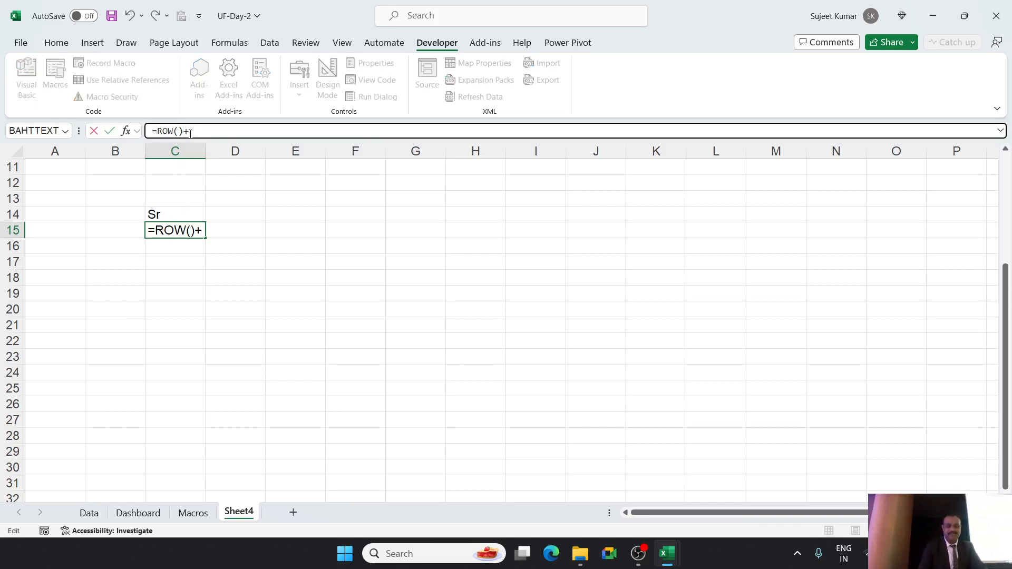
{"action": "type", "text": "14"}
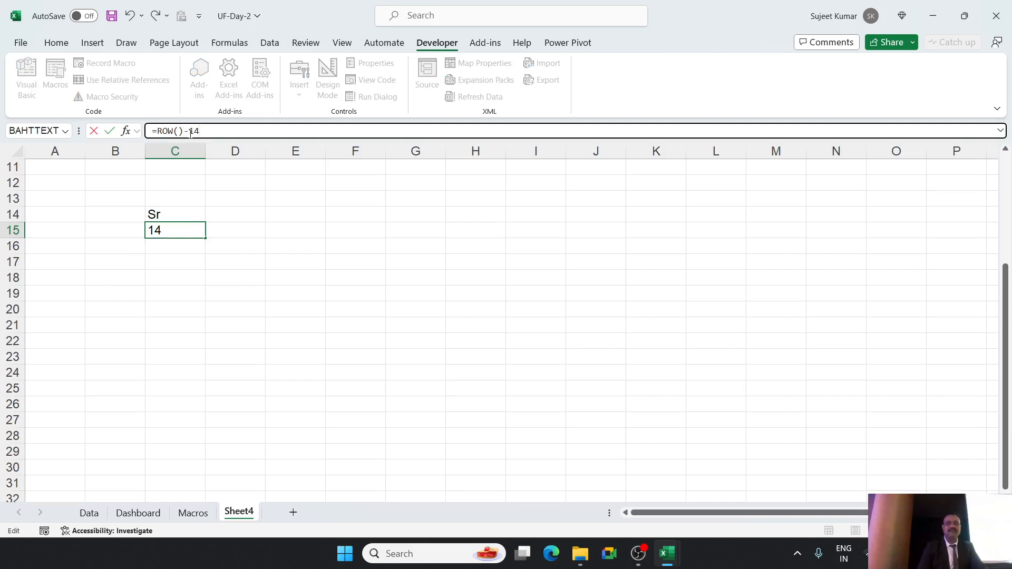
{"action": "key", "text": "Return"}
{"action": "left_click", "coordinate": [177, 230]}
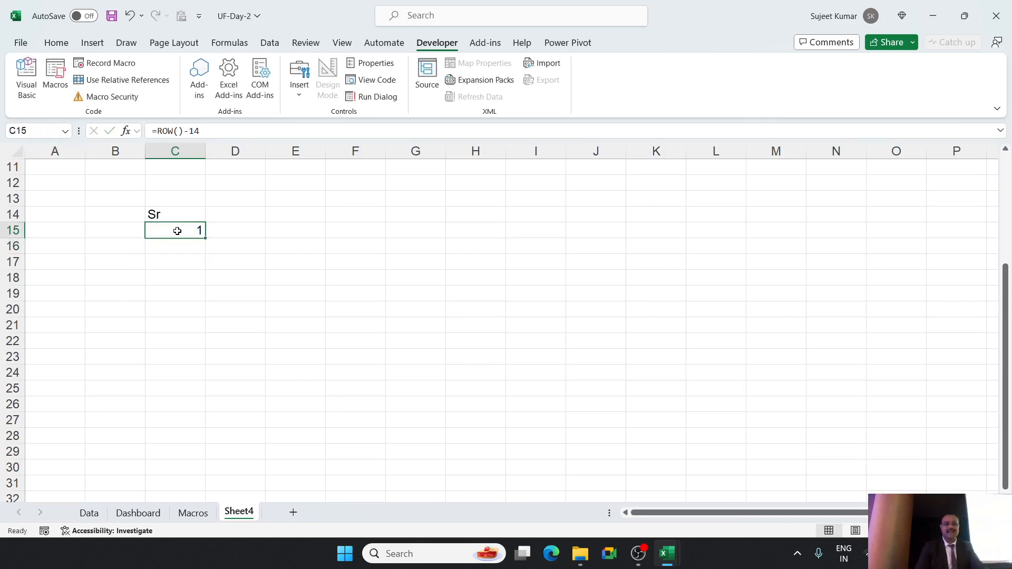
{"action": "left_click_drag", "start_coordinate": [205, 238], "coordinate": [198, 421]}
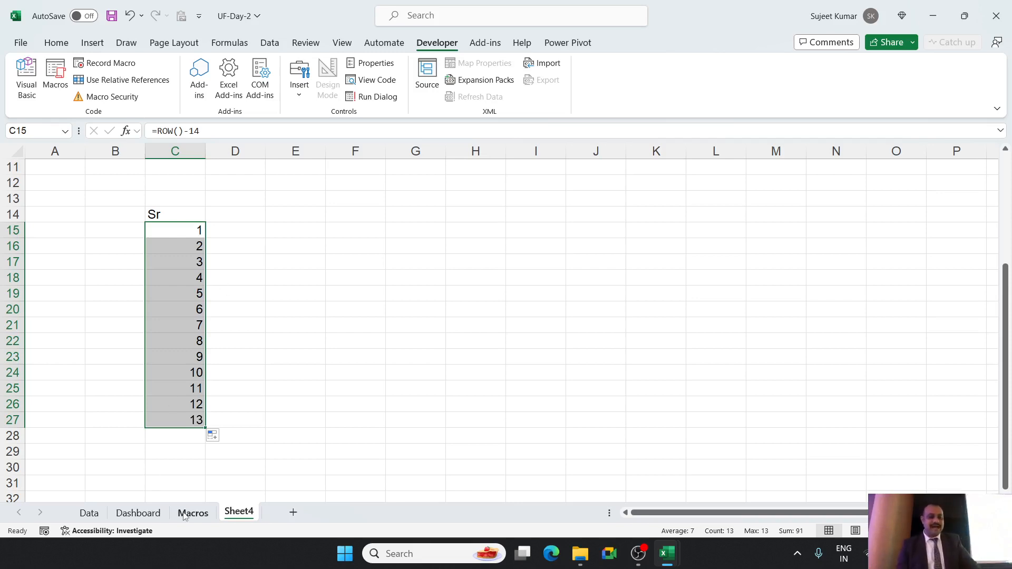
On the Dashboard sheet, examine the Dashboard!A23 rows argument in cell A6's OFFSET formula.
{"action": "left_click", "coordinate": [147, 514]}
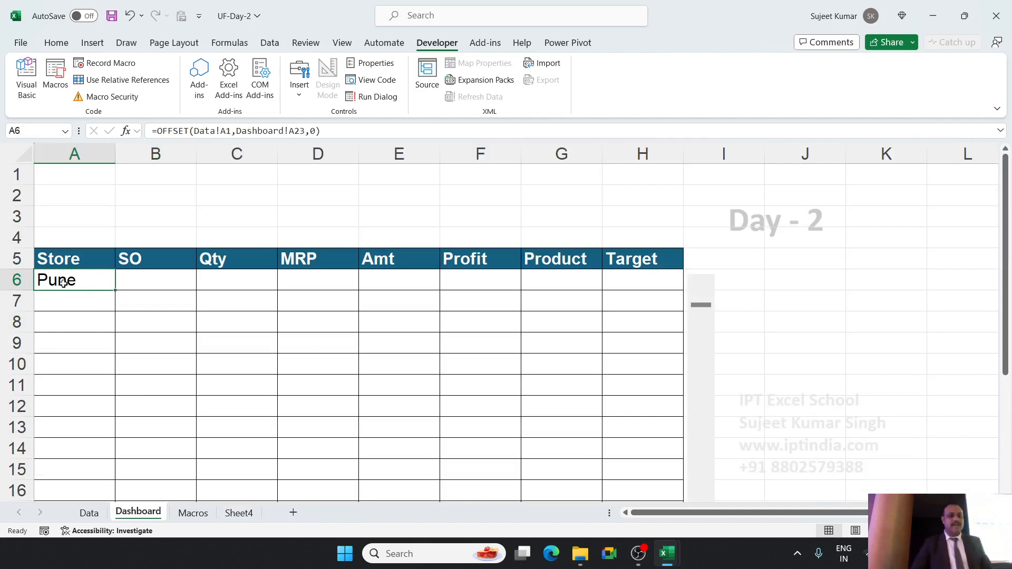
{"action": "scroll", "coordinate": [60, 284], "scroll_direction": "down", "scroll_amount": 1}
{"action": "scroll", "coordinate": [60, 285], "scroll_direction": "up", "scroll_amount": 1}
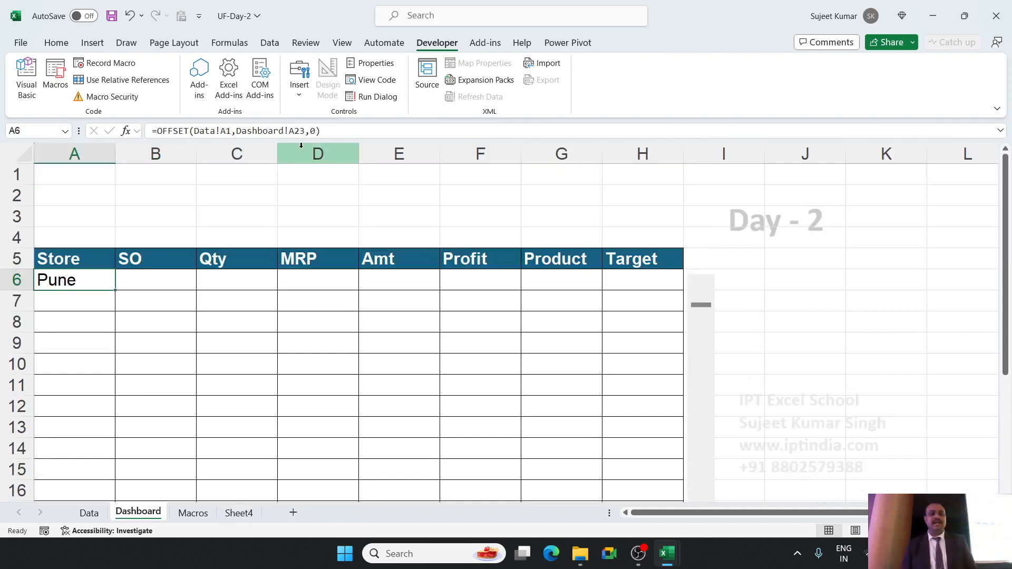
{"action": "left_click_drag", "start_coordinate": [257, 131], "coordinate": [304, 130]}
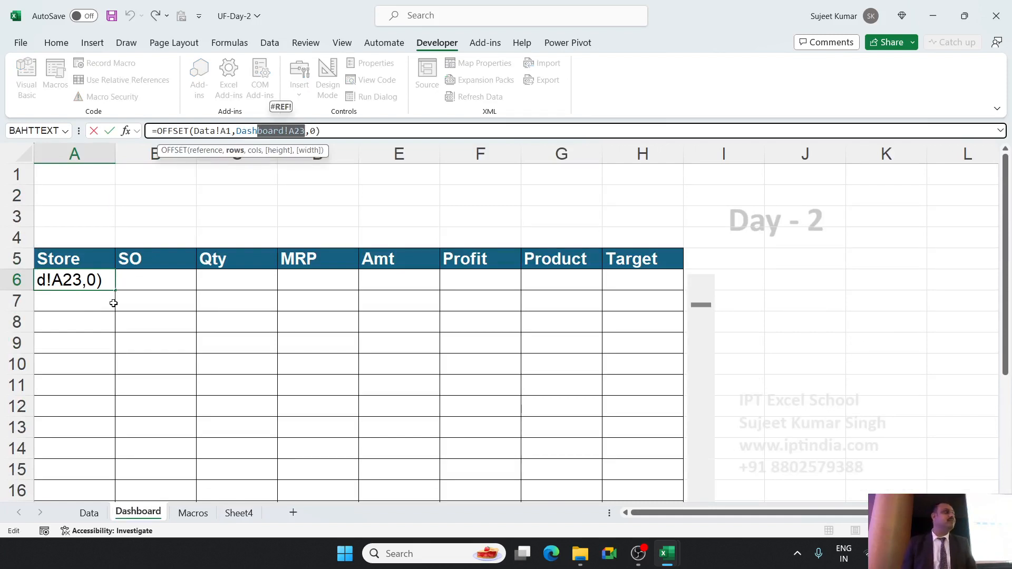
{"action": "key", "text": "Escape"}
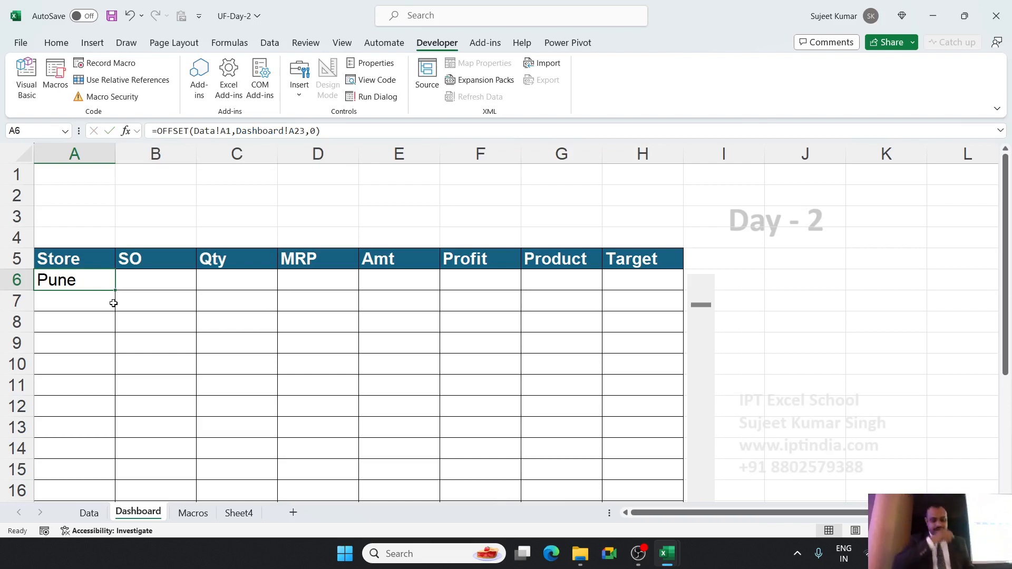
Start a new OFFSET formula in Dashboard cell A6 with Data!A1 as its reference argument.
{"action": "type", "text": "=of"}
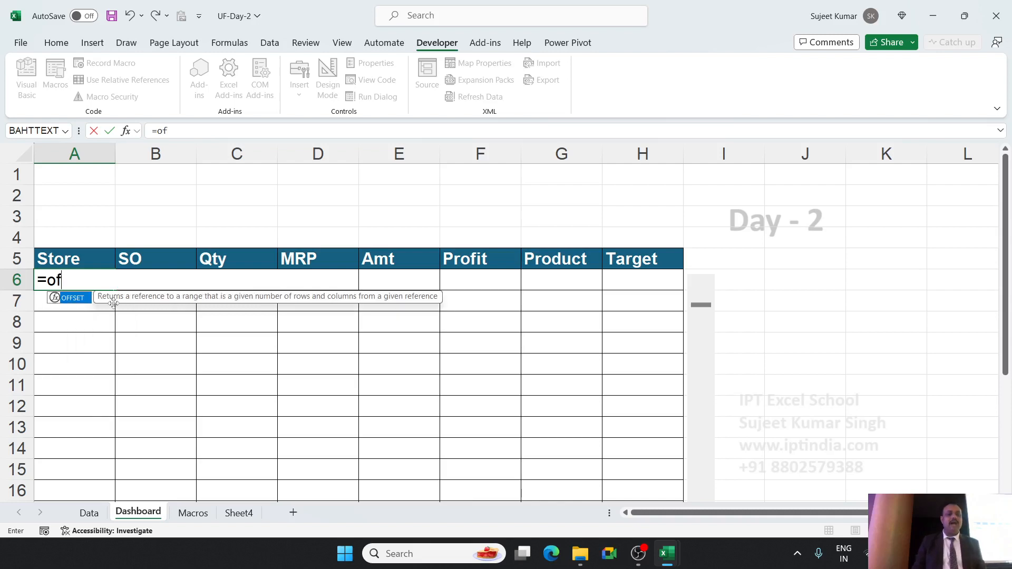
{"action": "key", "text": "Escape"}
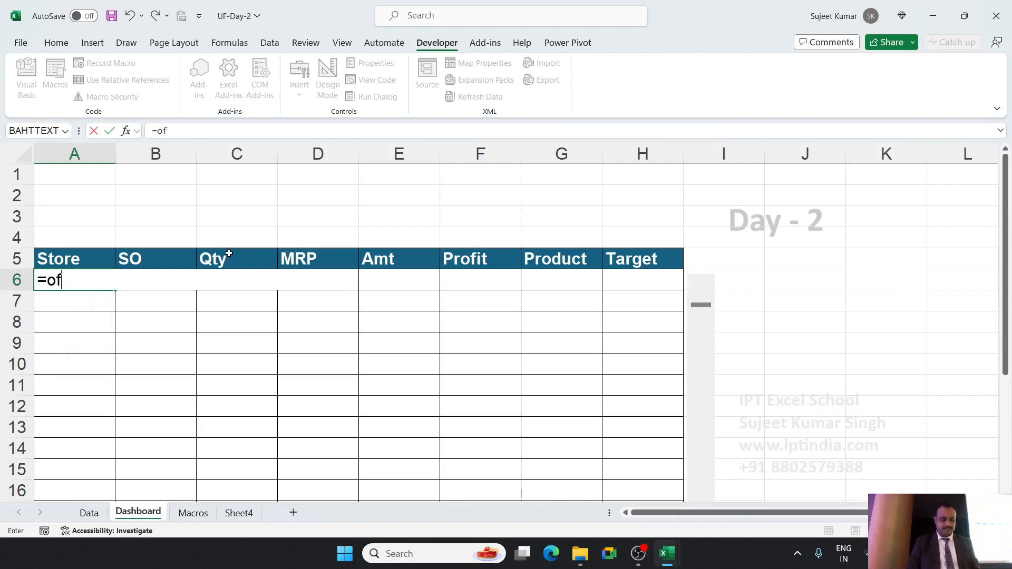
{"action": "key", "text": "BackSpace"}
{"action": "type", "text": "F"}
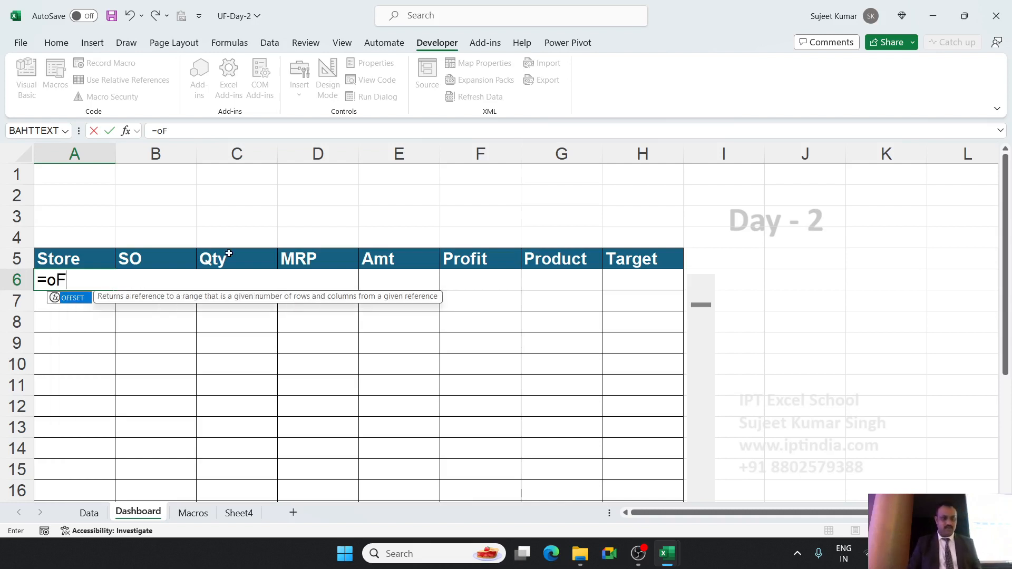
{"action": "key", "text": "Tab"}
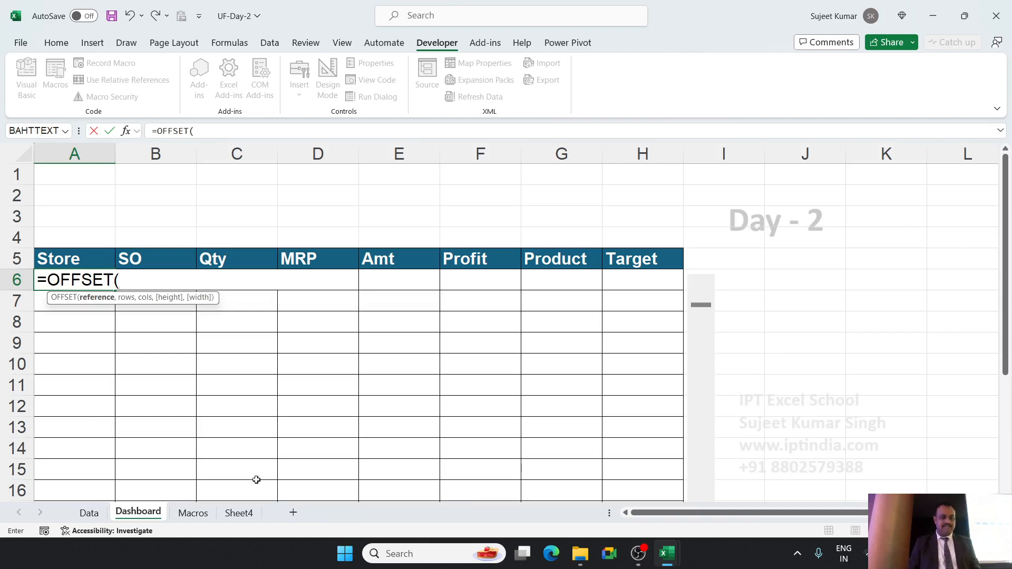
{"action": "left_click", "coordinate": [89, 512]}
{"action": "left_click", "coordinate": [60, 175]}
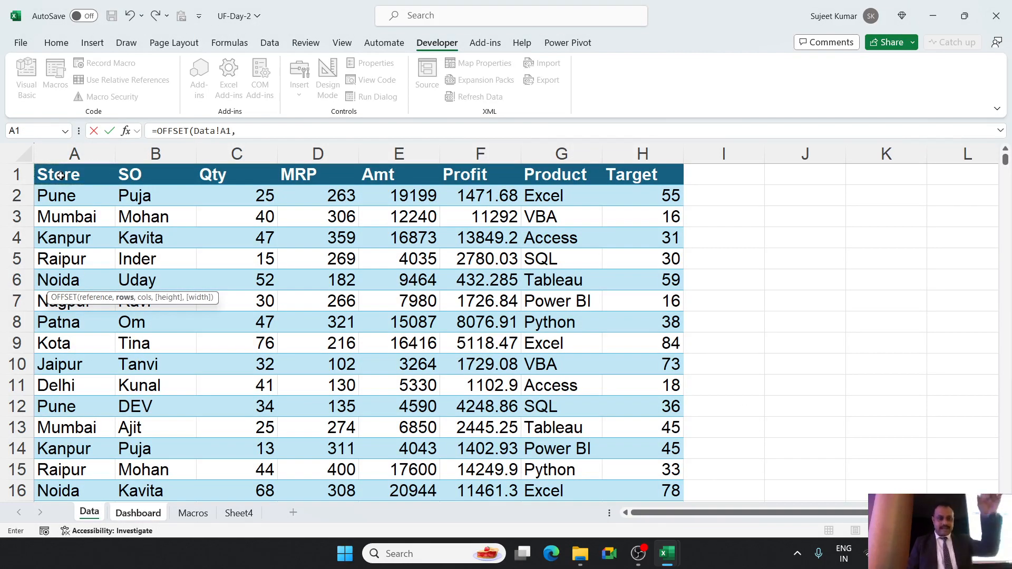
{"action": "type", "text": ","}
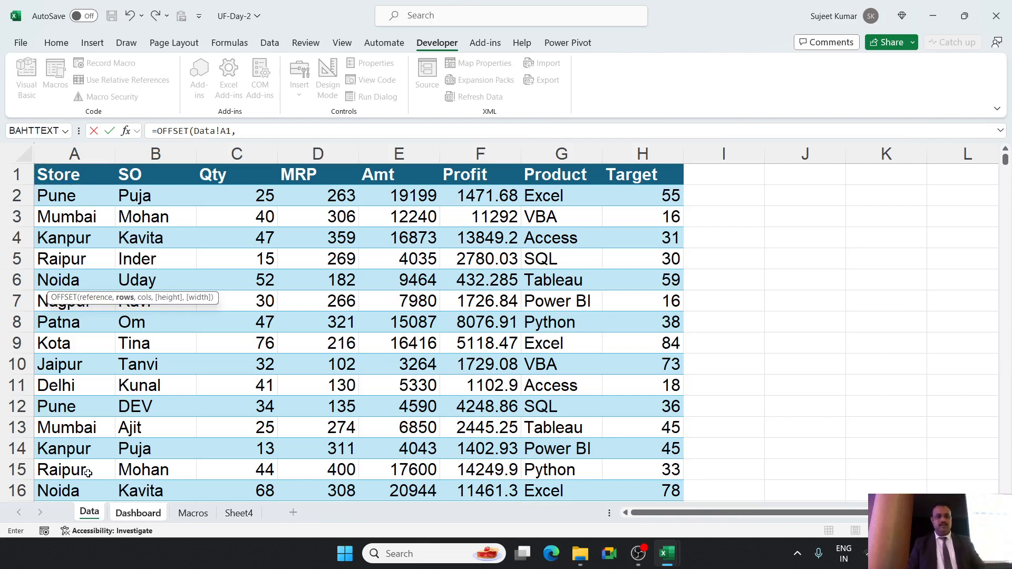
Complete the A6 formula with Dashboard!A23 as the rows argument and 0 as the columns argument.
{"action": "left_click", "coordinate": [128, 515]}
{"action": "scroll", "coordinate": [191, 397], "scroll_direction": "down", "scroll_amount": 3}
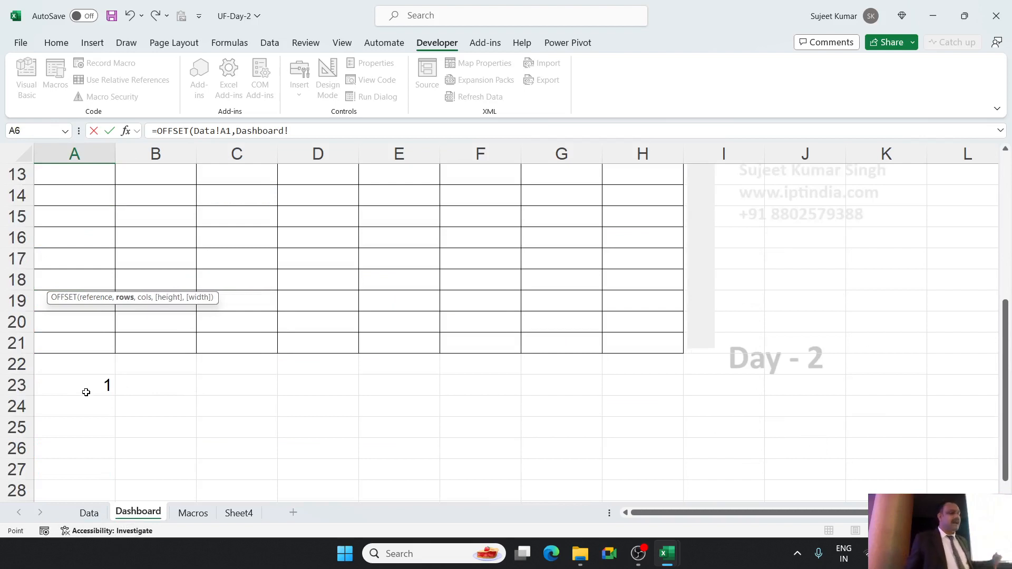
{"action": "left_click", "coordinate": [86, 387]}
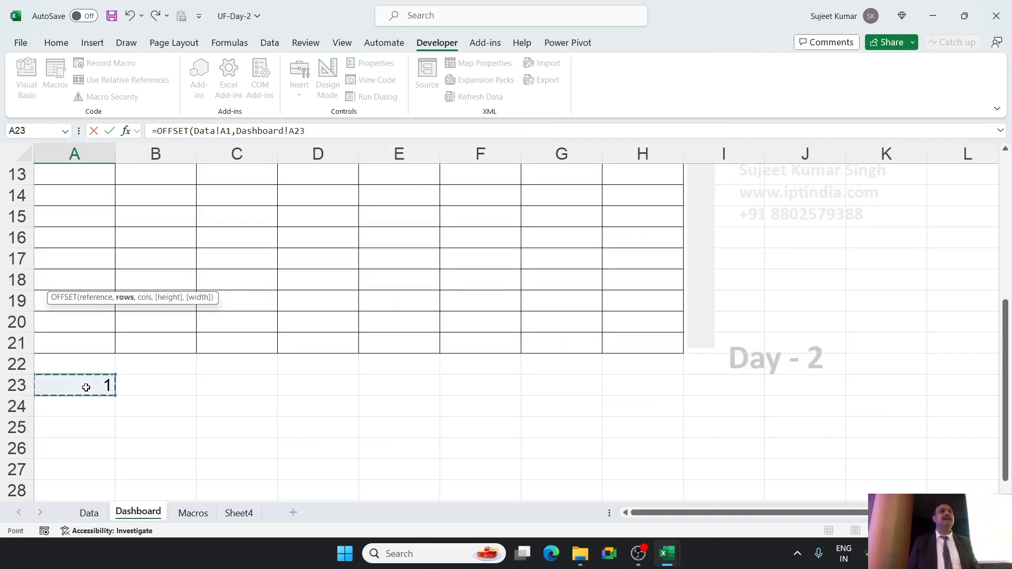
{"action": "type", "text": ","}
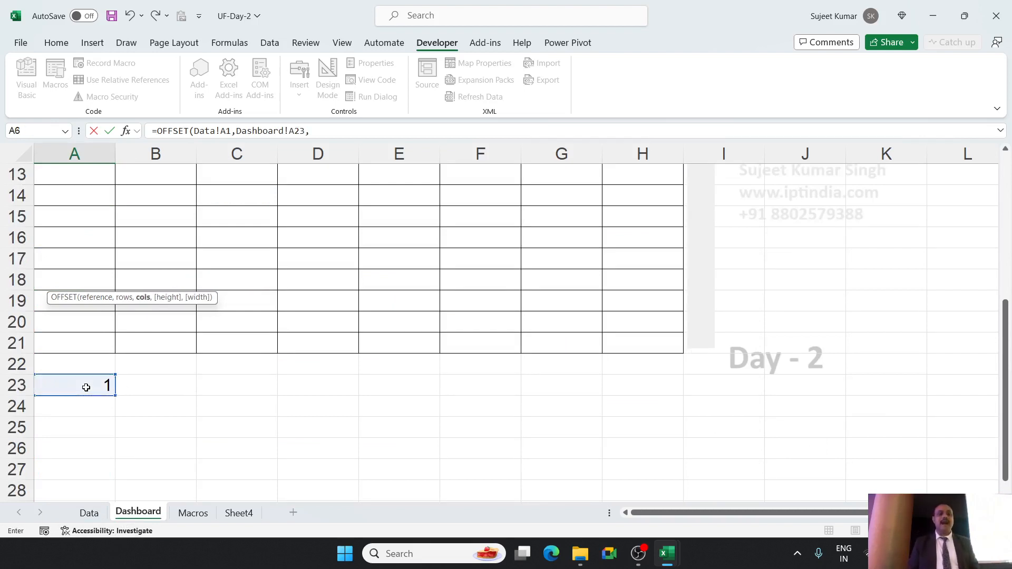
{"action": "type", "text": "0"}
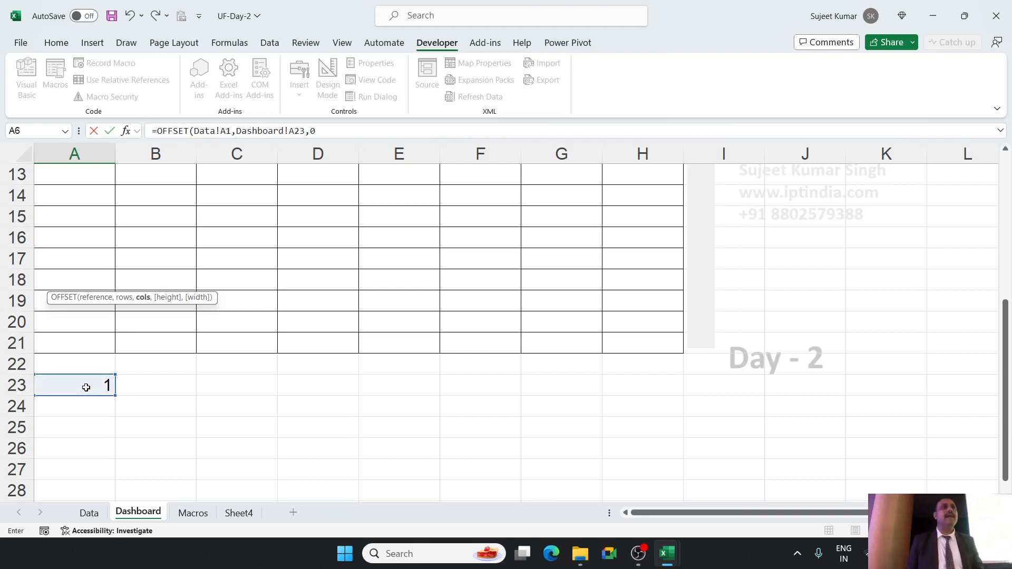
{"action": "key", "text": "Return"}
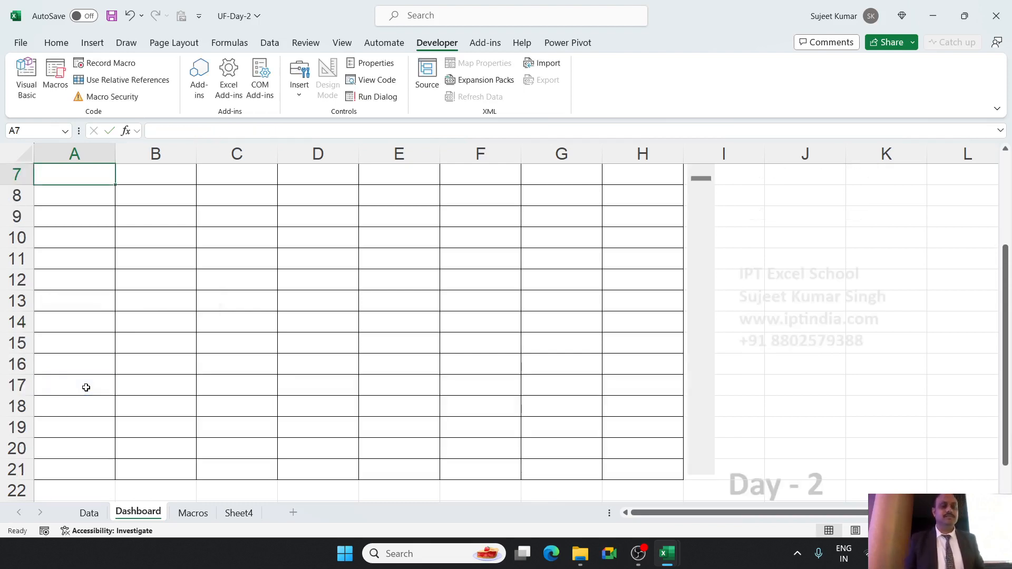
{"action": "scroll", "coordinate": [192, 391], "scroll_direction": "up", "scroll_amount": 2}
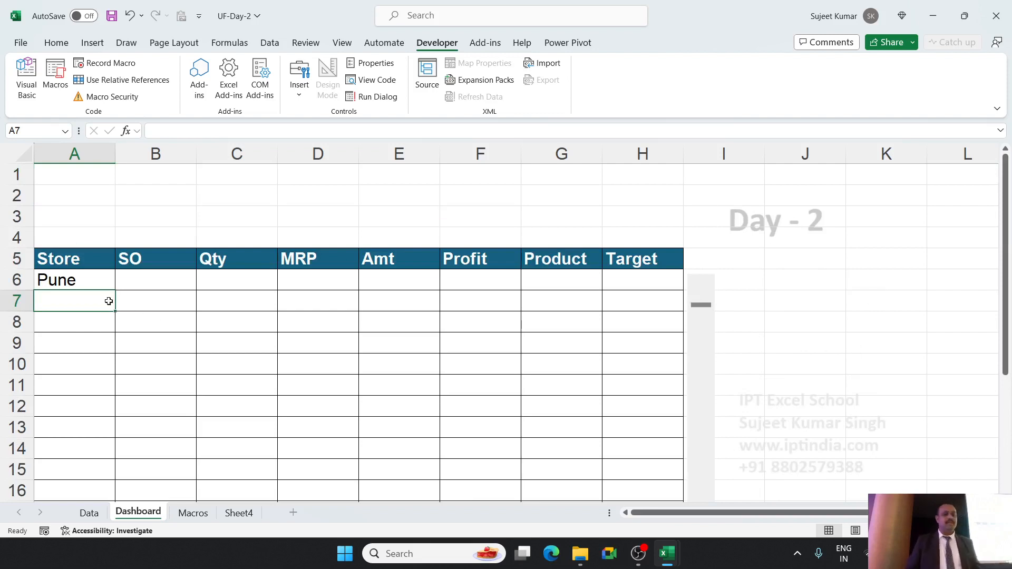
Lock the references in A6's OFFSET formula as Data!A$1 and Dashboard!$A$23, and fill it down to A9.
{"action": "double_click", "coordinate": [93, 280]}
{"action": "left_click", "coordinate": [171, 280]}
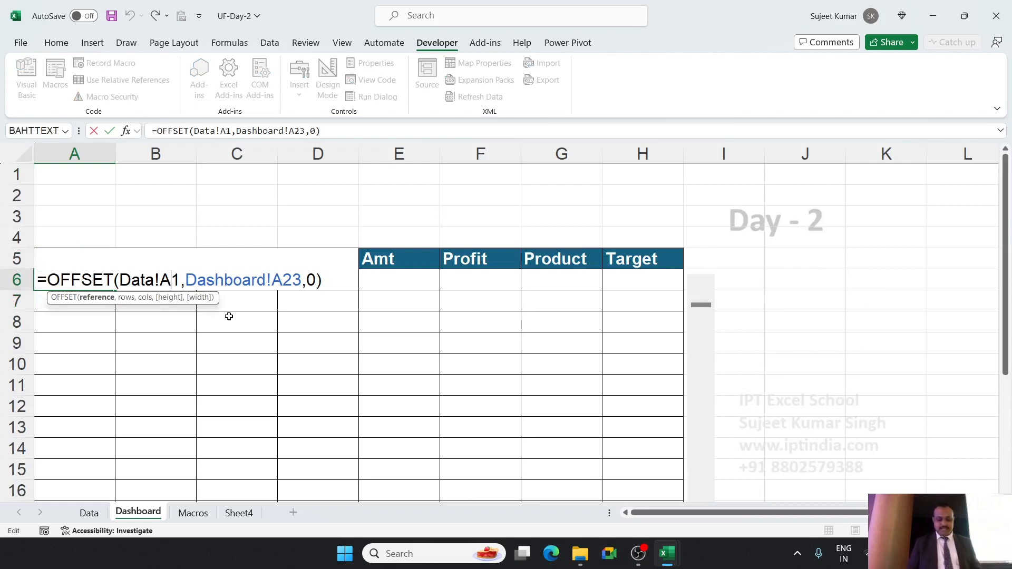
{"action": "type", "text": "$"}
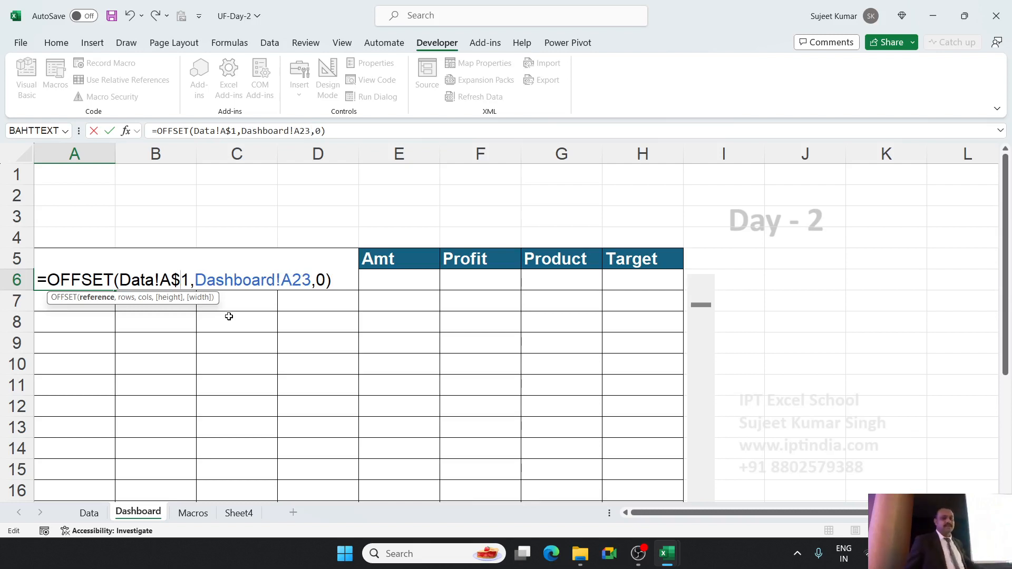
{"action": "left_click", "coordinate": [296, 280]}
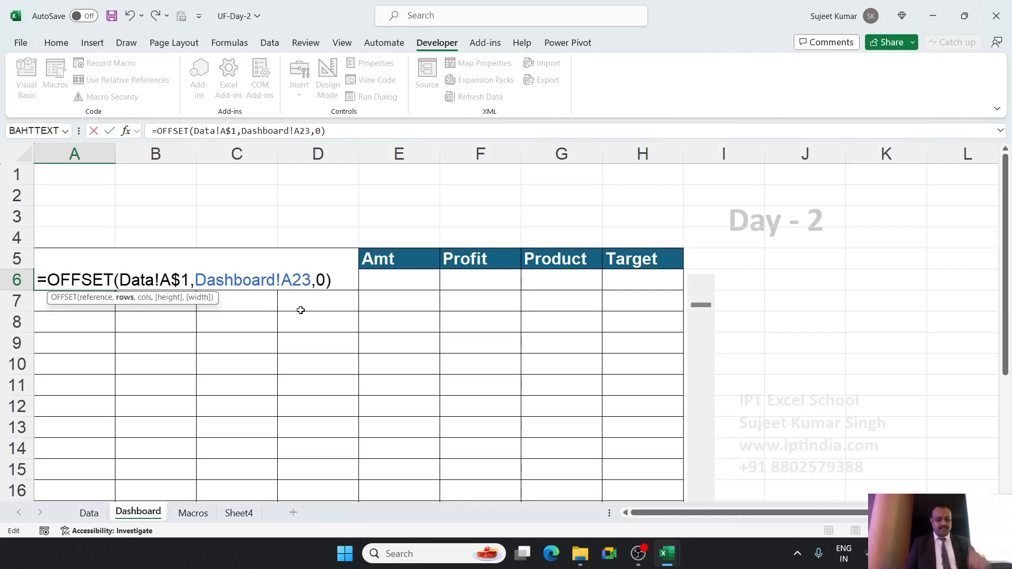
{"action": "key", "text": "F4"}
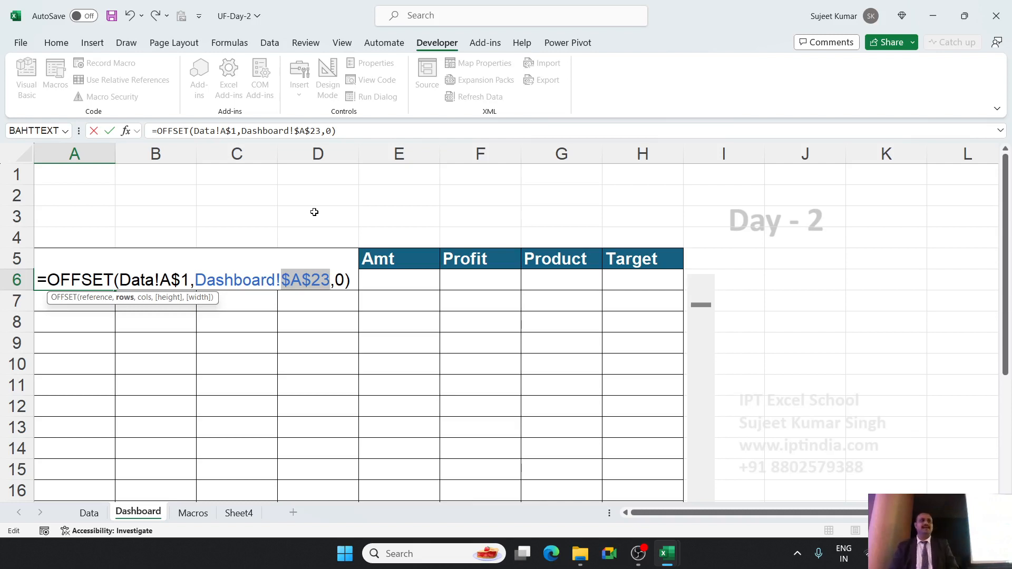
{"action": "key", "text": "Return"}
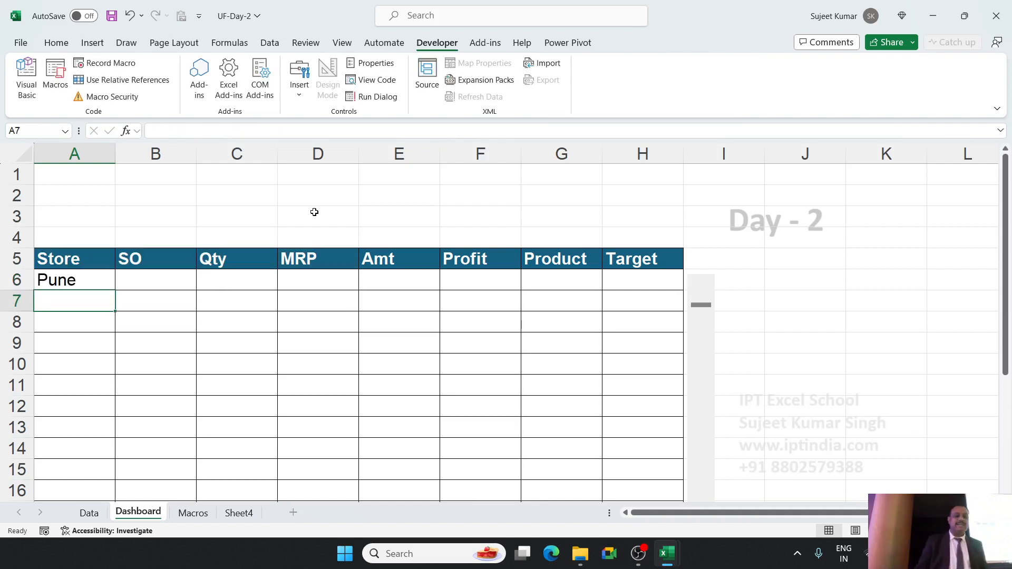
{"action": "left_click", "coordinate": [109, 280]}
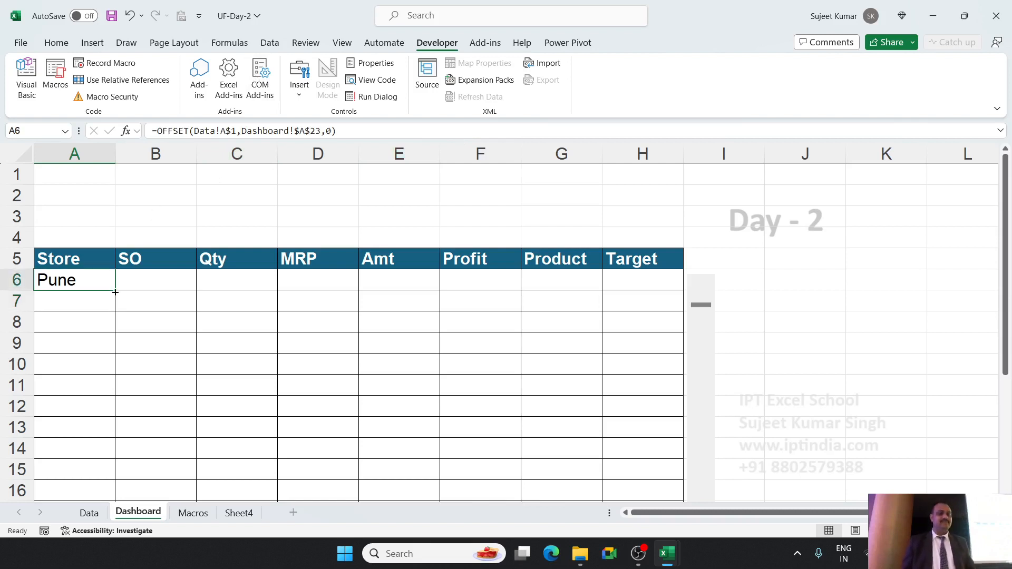
{"action": "left_click_drag", "start_coordinate": [115, 292], "coordinate": [115, 359]}
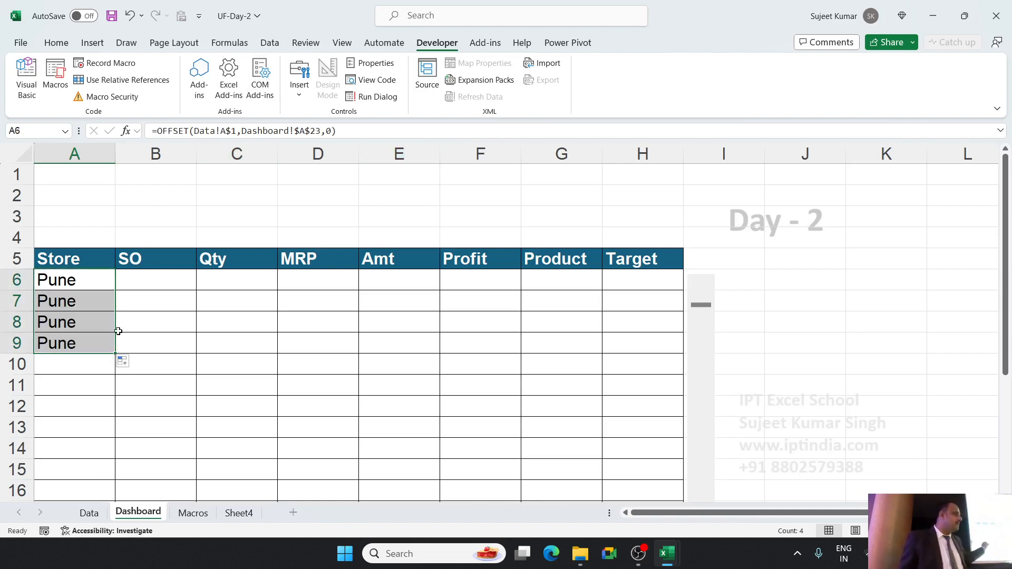
Append +0 to the Dashboard!$A$23 rows argument of the OFFSET formula in A6.
{"action": "double_click", "coordinate": [100, 283]}
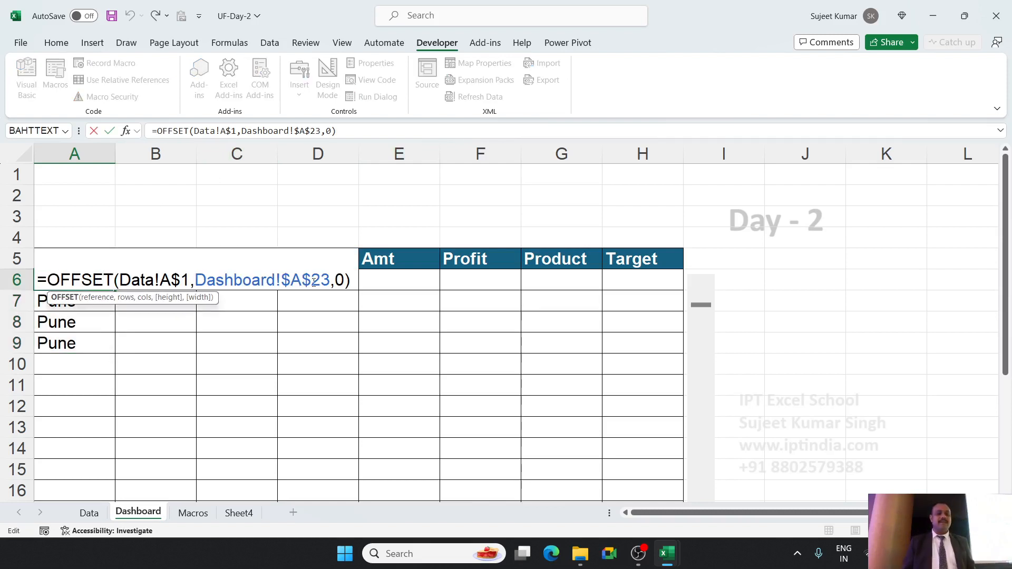
{"action": "left_click", "coordinate": [330, 281]}
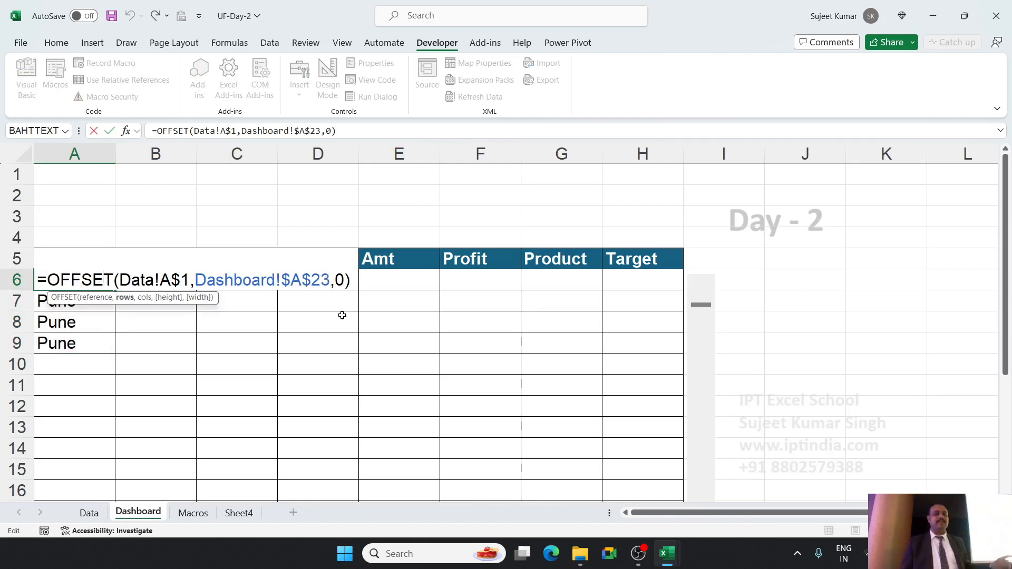
{"action": "type", "text": "+0"}
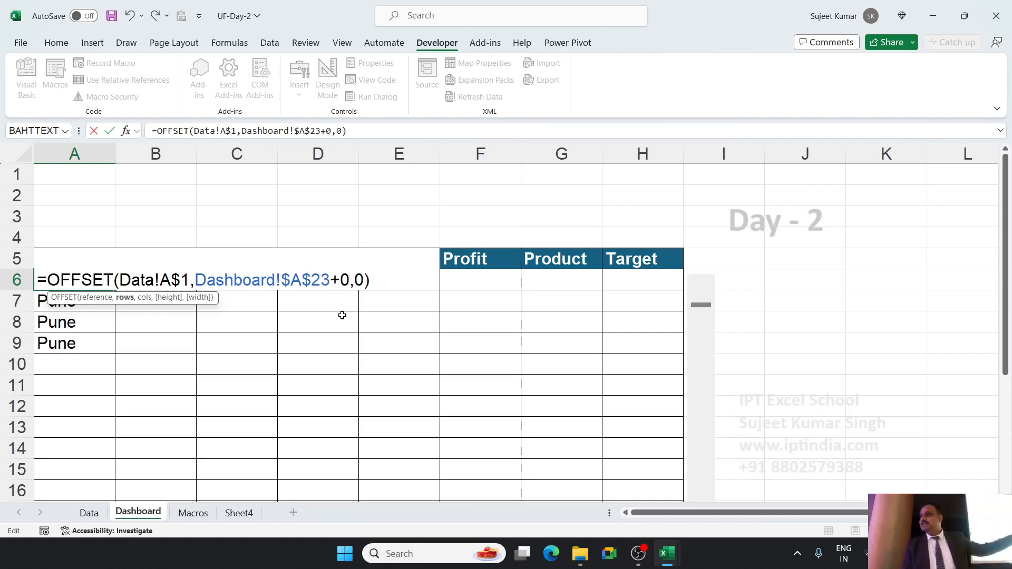
{"action": "key", "text": "Return"}
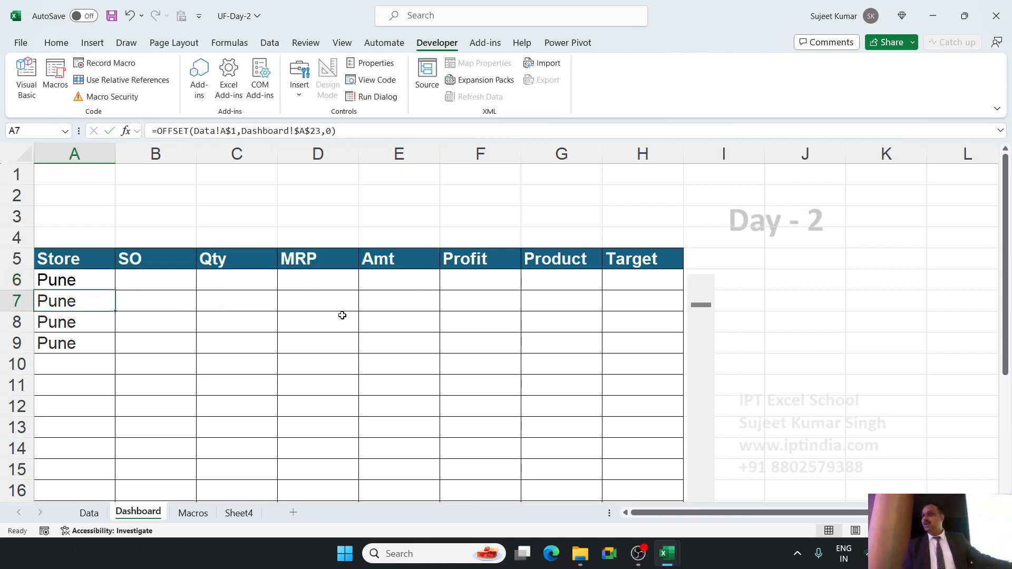
Append +1 to the rows argument of the OFFSET formula in A7 and +2 to the one in A8.
{"action": "double_click", "coordinate": [109, 302]}
{"action": "left_click", "coordinate": [330, 301]}
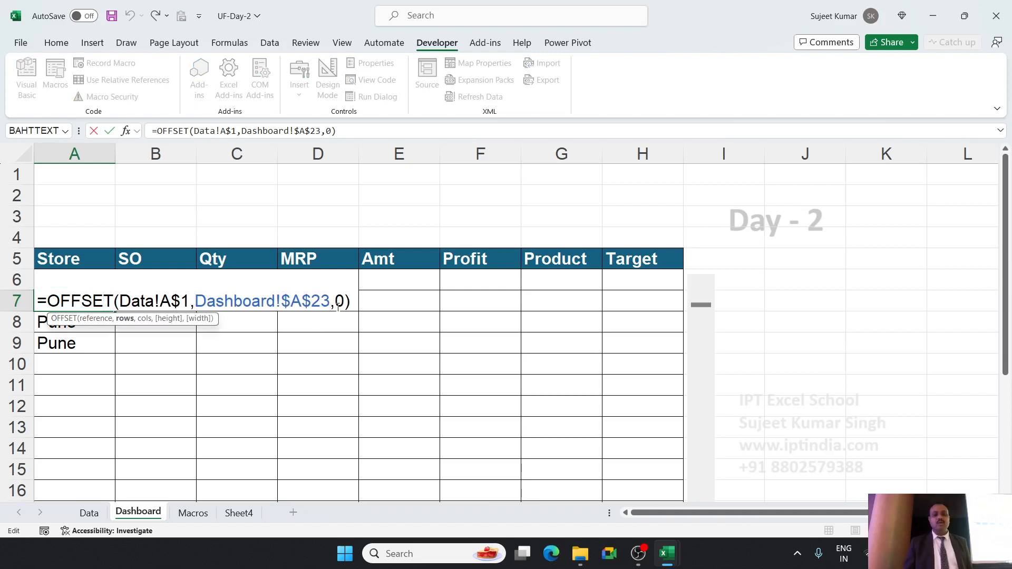
{"action": "type", "text": "+1"}
{"action": "key", "text": "Return"}
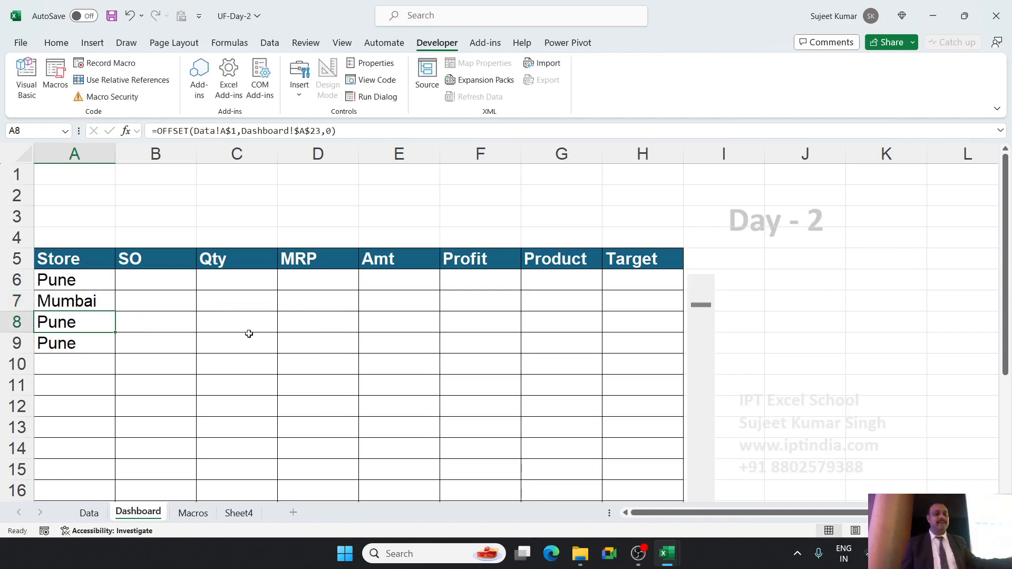
{"action": "double_click", "coordinate": [88, 321]}
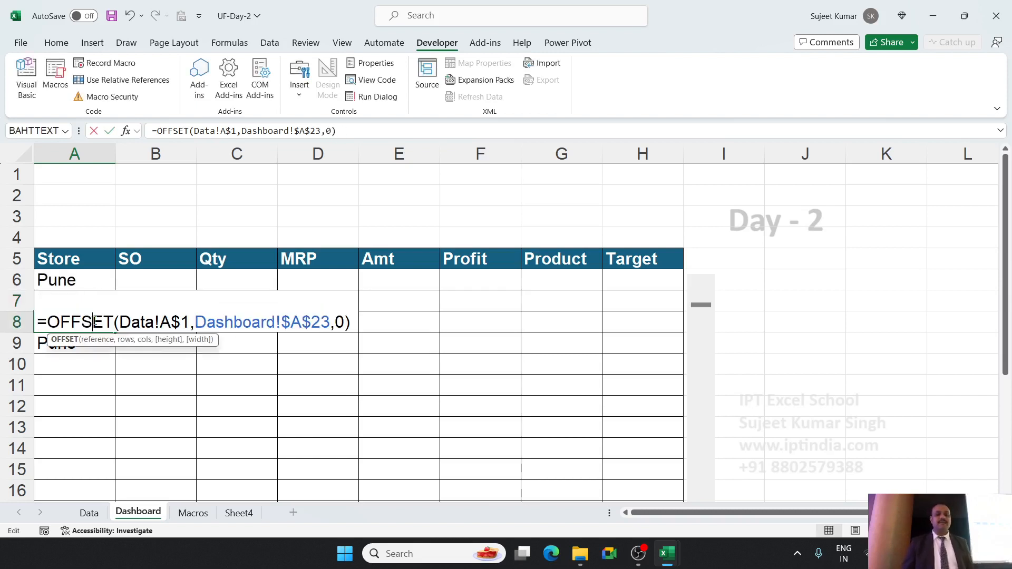
{"action": "left_click", "coordinate": [331, 323]}
{"action": "type", "text": "+2"}
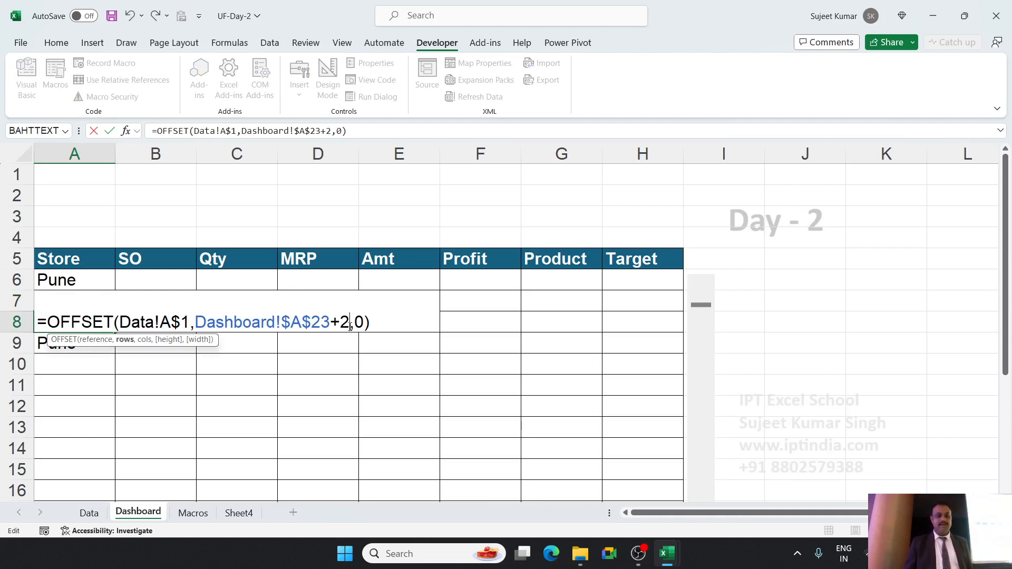
{"action": "key", "text": "Return"}
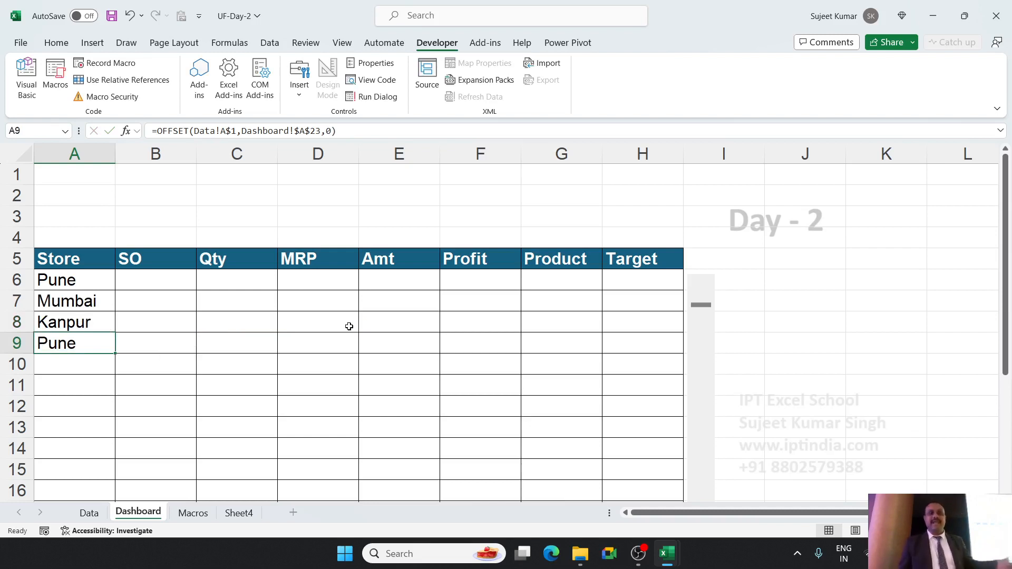
Replace the 0 added to $A$23 in A6's formula with ROW()-6, giving =OFFSET(Data!A$1,Dashboard!$A$23+ROW()-6,0).
{"action": "double_click", "coordinate": [75, 281]}
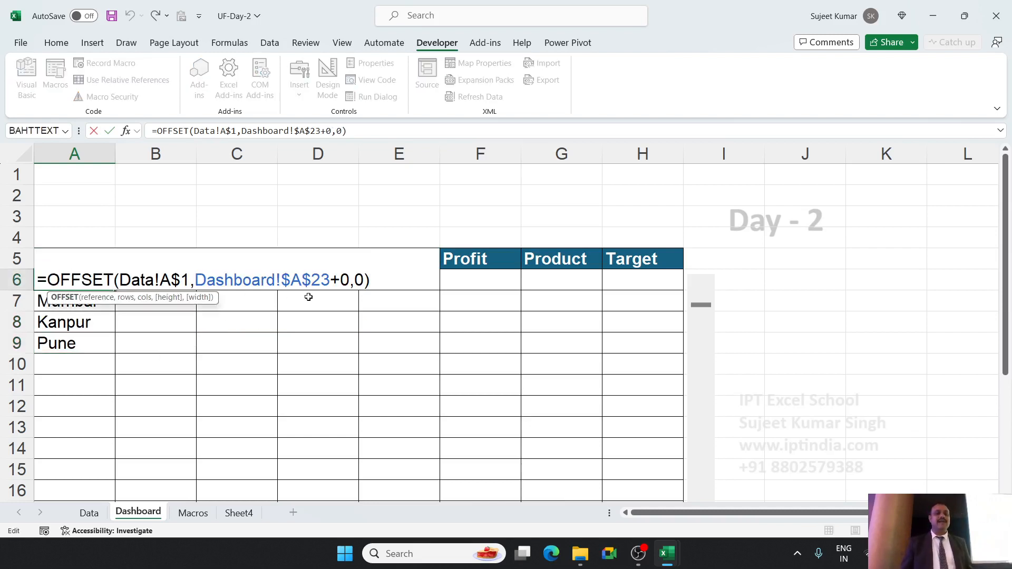
{"action": "left_click", "coordinate": [341, 280]}
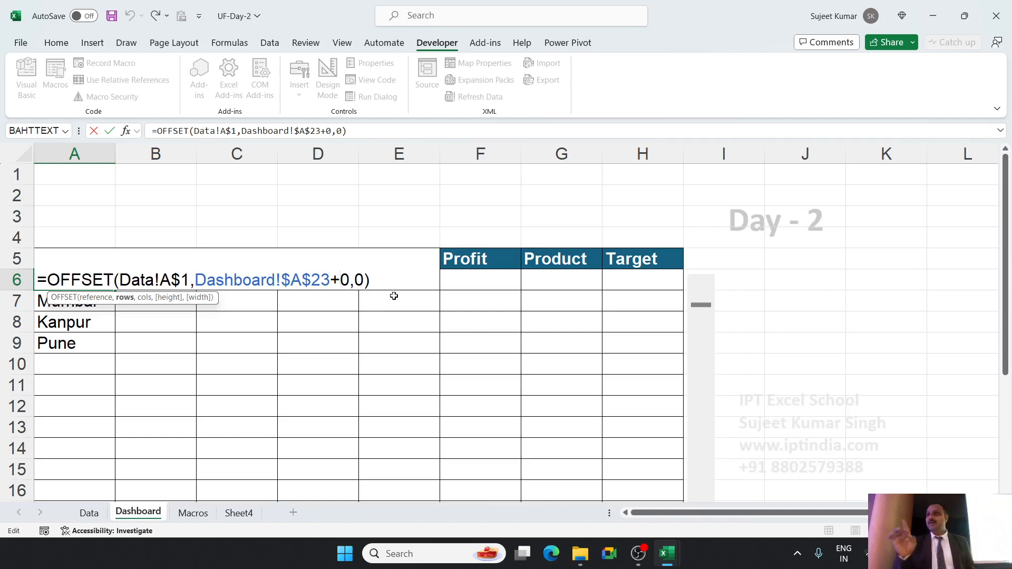
{"action": "key", "text": "Delete"}
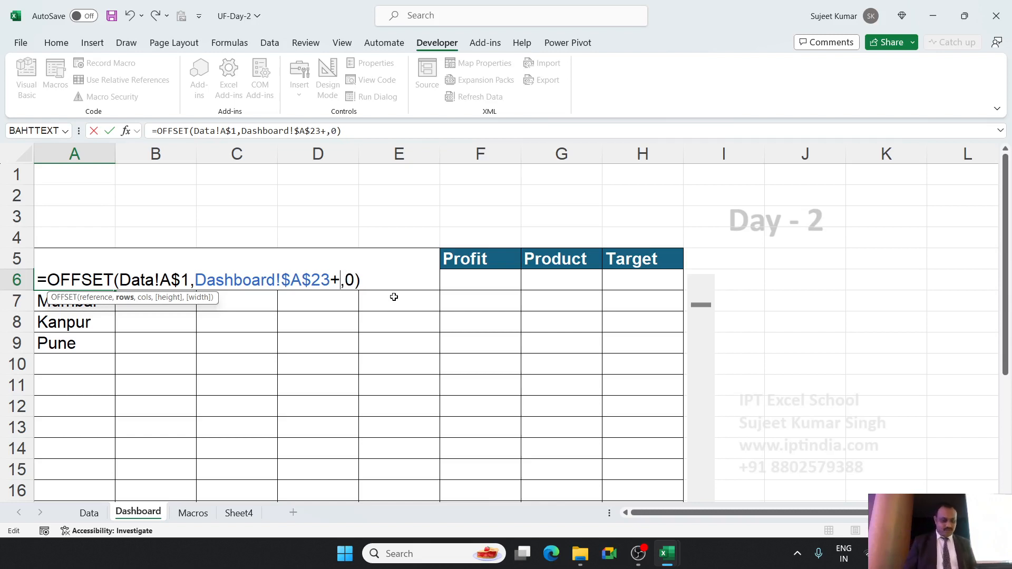
{"action": "type", "text": "ROW"}
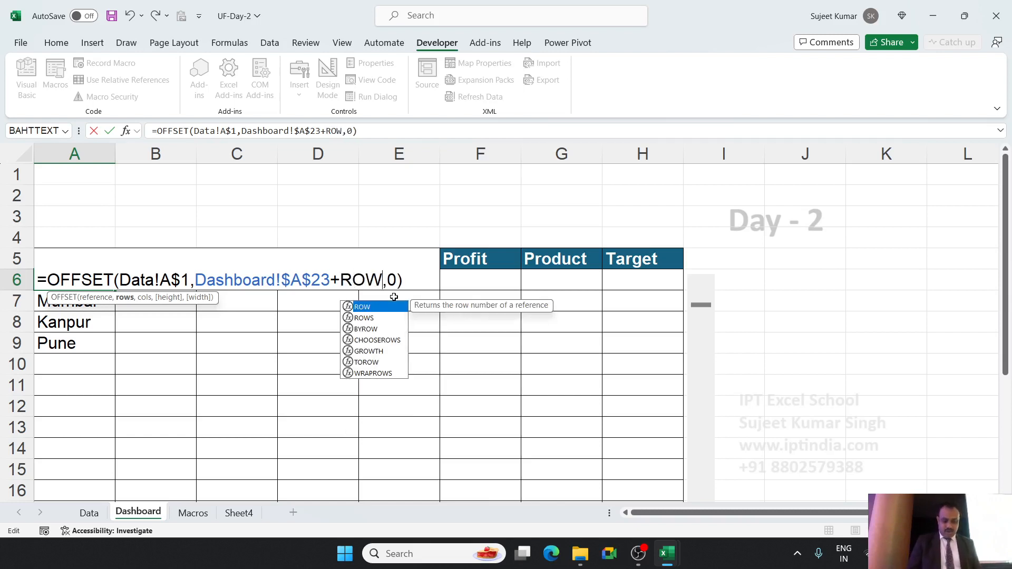
{"action": "type", "text": "()"}
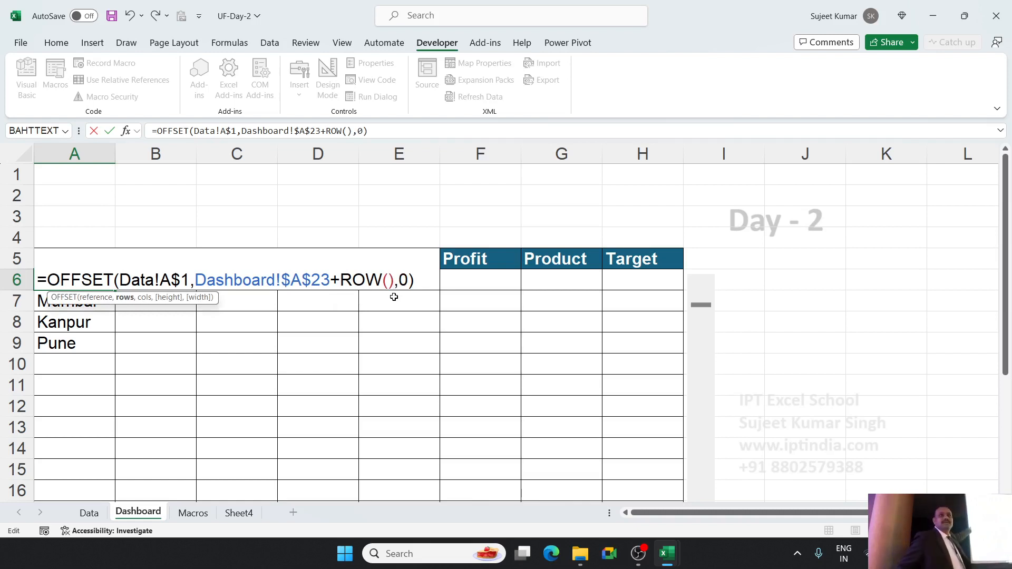
{"action": "type", "text": "6"}
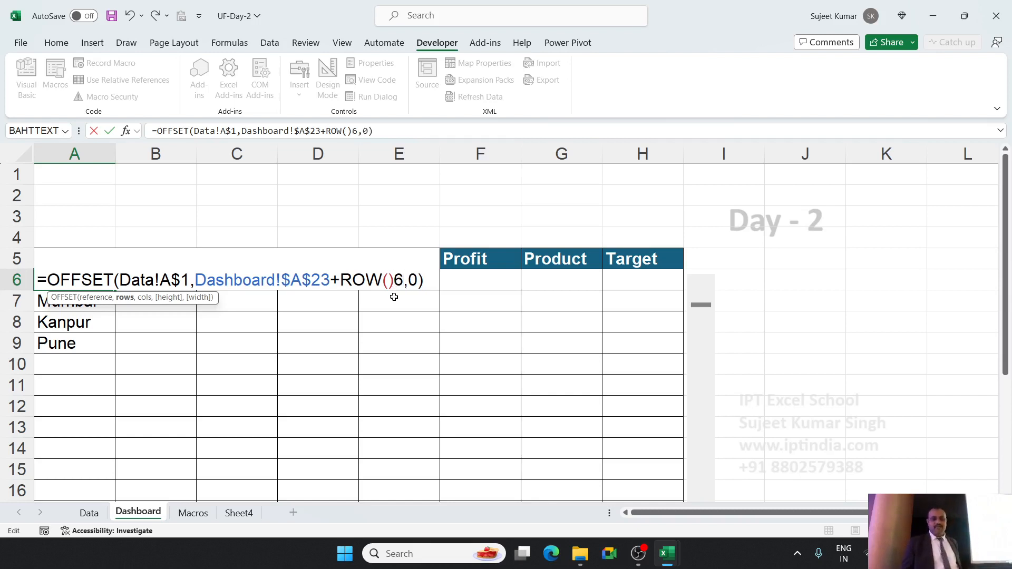
{"action": "key", "text": "Return"}
{"action": "key", "text": "Escape"}
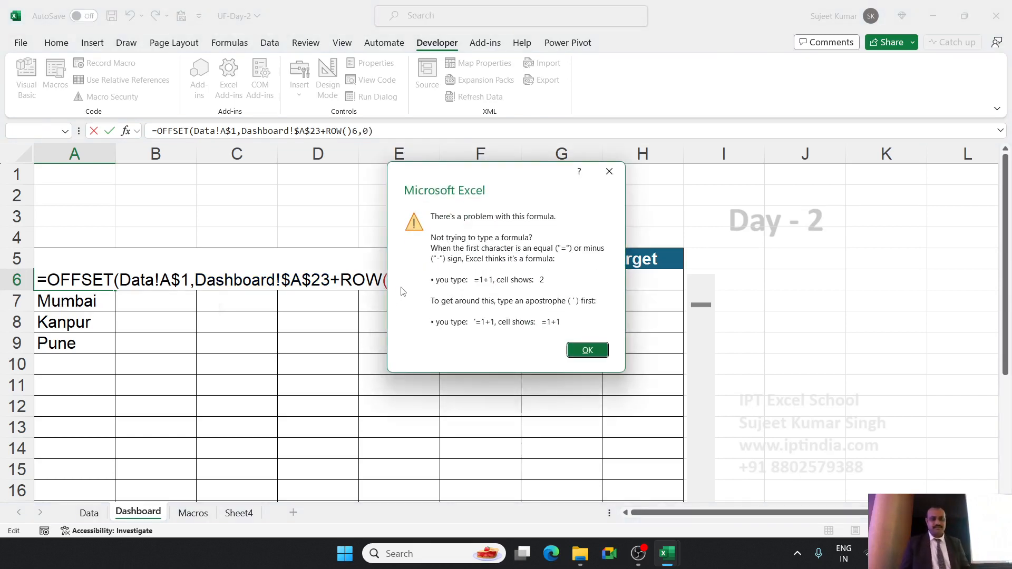
{"action": "key", "text": "Return"}
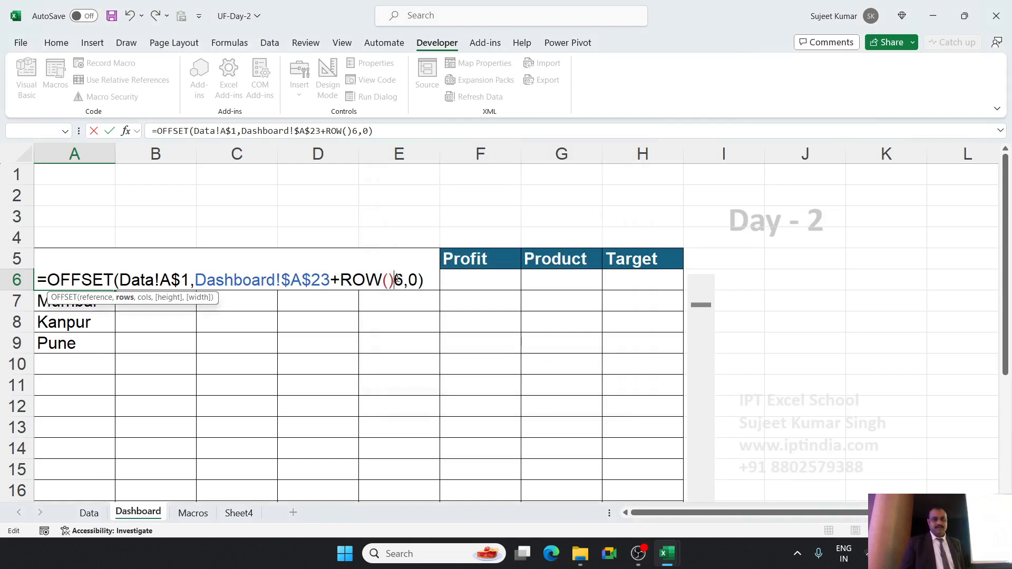
{"action": "type", "text": "-"}
{"action": "key", "text": "Return"}
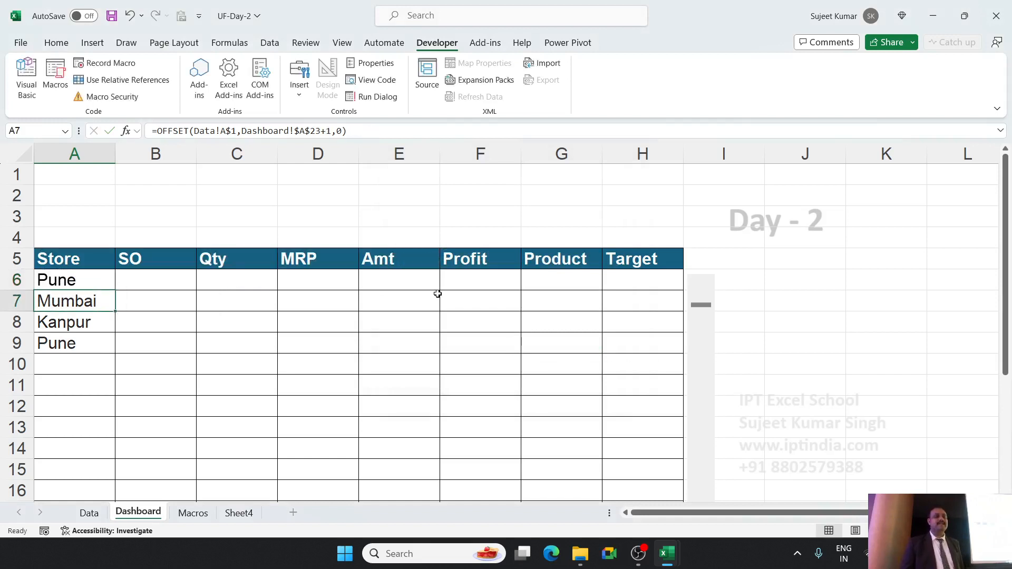
Fill the A6 OFFSET formula down the Store column to A21.
{"action": "left_click", "coordinate": [62, 279]}
{"action": "scroll", "coordinate": [84, 288], "scroll_direction": "down", "scroll_amount": 2}
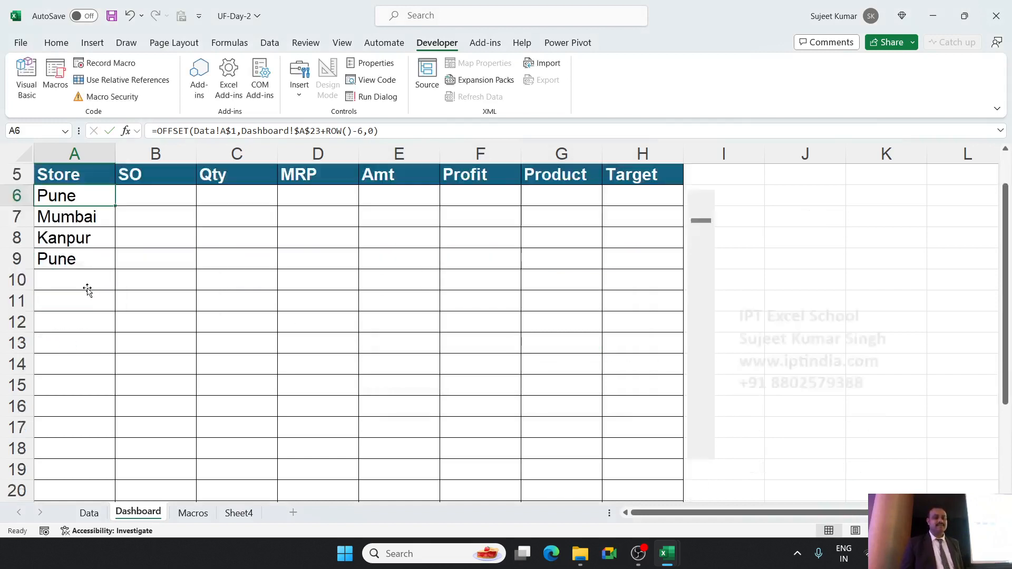
{"action": "scroll", "coordinate": [88, 287], "scroll_direction": "down", "scroll_amount": 2}
{"action": "scroll", "coordinate": [89, 283], "scroll_direction": "up", "scroll_amount": 2}
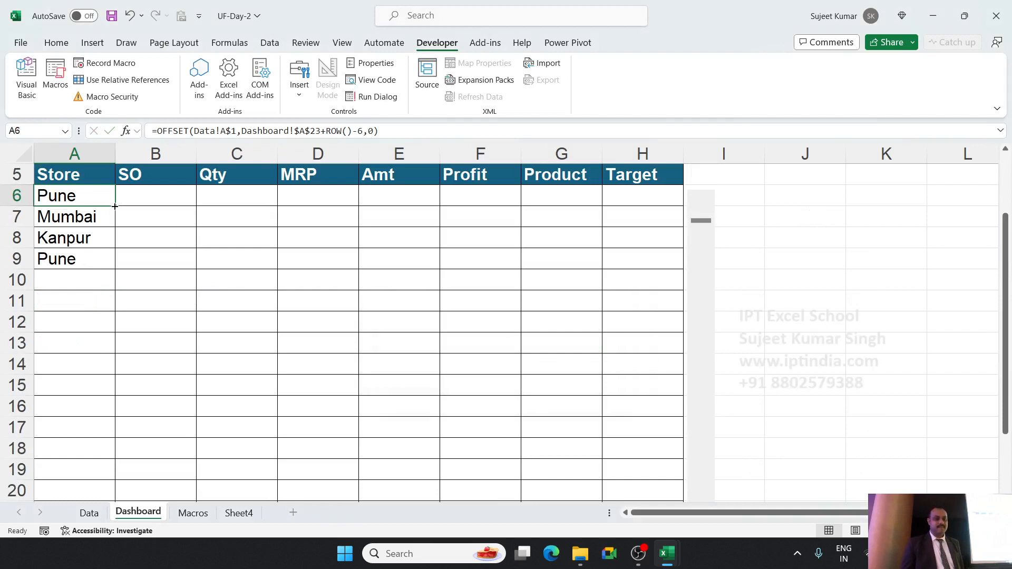
{"action": "left_click_drag", "start_coordinate": [115, 206], "coordinate": [91, 491]}
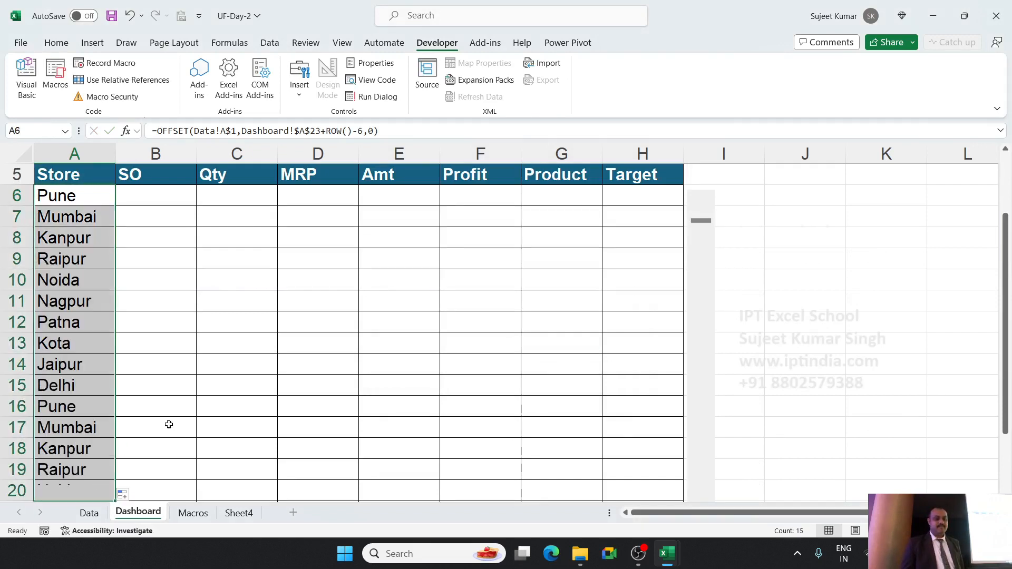
{"action": "scroll", "coordinate": [169, 424], "scroll_direction": "down", "scroll_amount": 2}
{"action": "scroll", "coordinate": [163, 423], "scroll_direction": "down", "scroll_amount": 2}
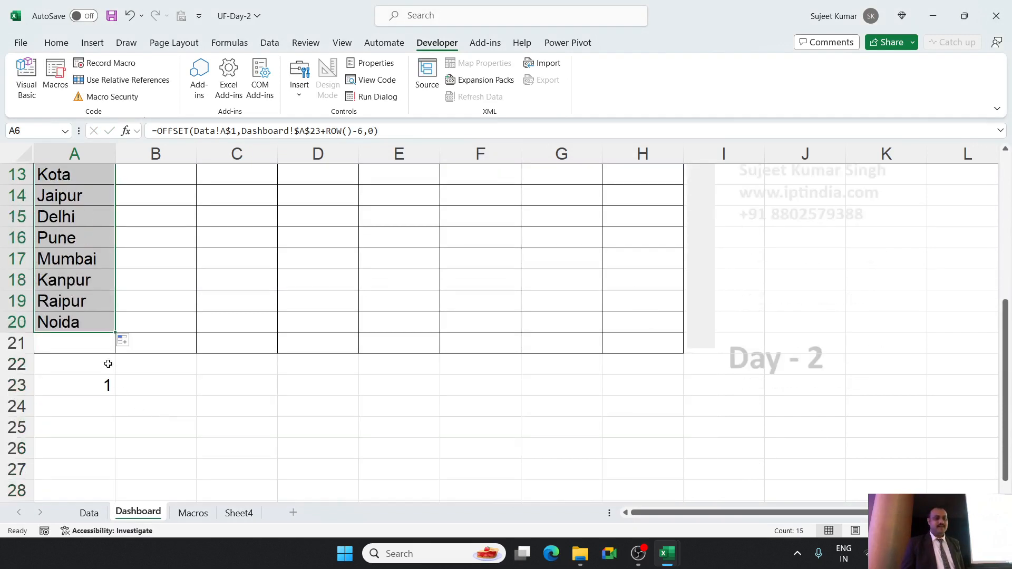
{"action": "left_click", "coordinate": [107, 322]}
{"action": "left_click_drag", "start_coordinate": [114, 335], "coordinate": [112, 348]}
{"action": "scroll", "coordinate": [124, 330], "scroll_direction": "up", "scroll_amount": 4}
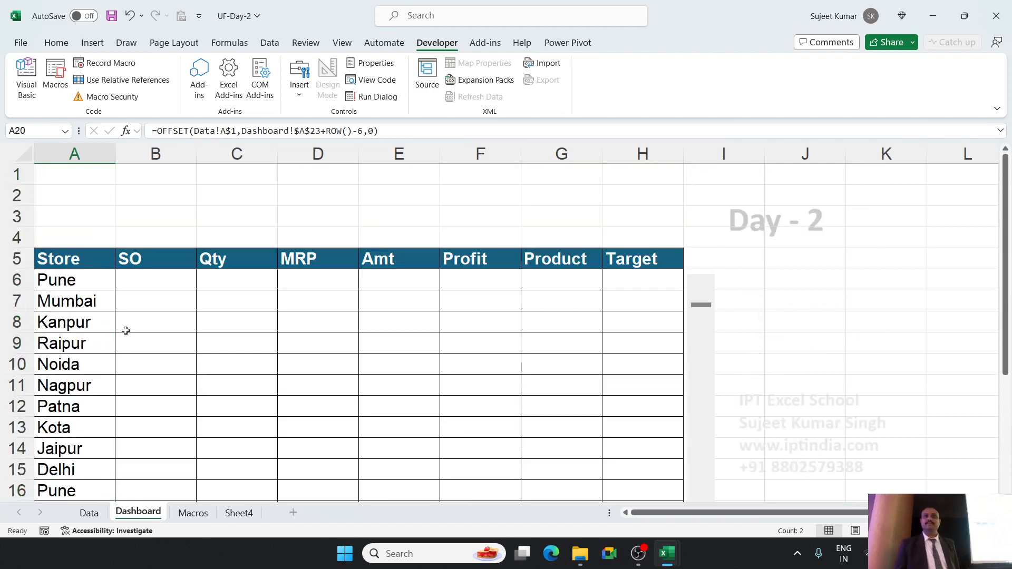
Clear the filled Store formulas from A7 down to A21, keeping only the one in A6.
{"action": "left_click", "coordinate": [76, 301]}
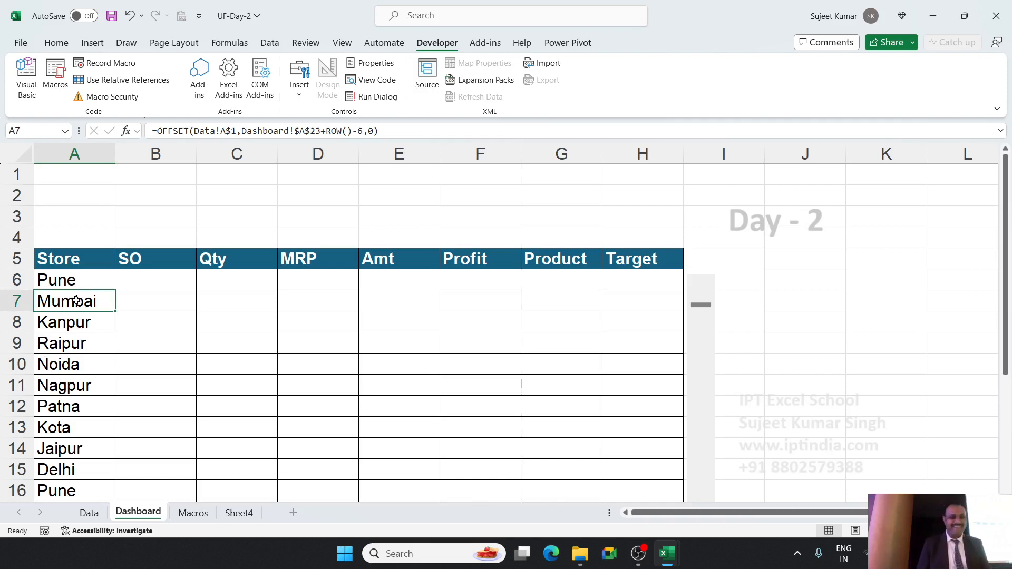
{"action": "key", "text": "ctrl+shift+Down"}
{"action": "key", "text": "Delete"}
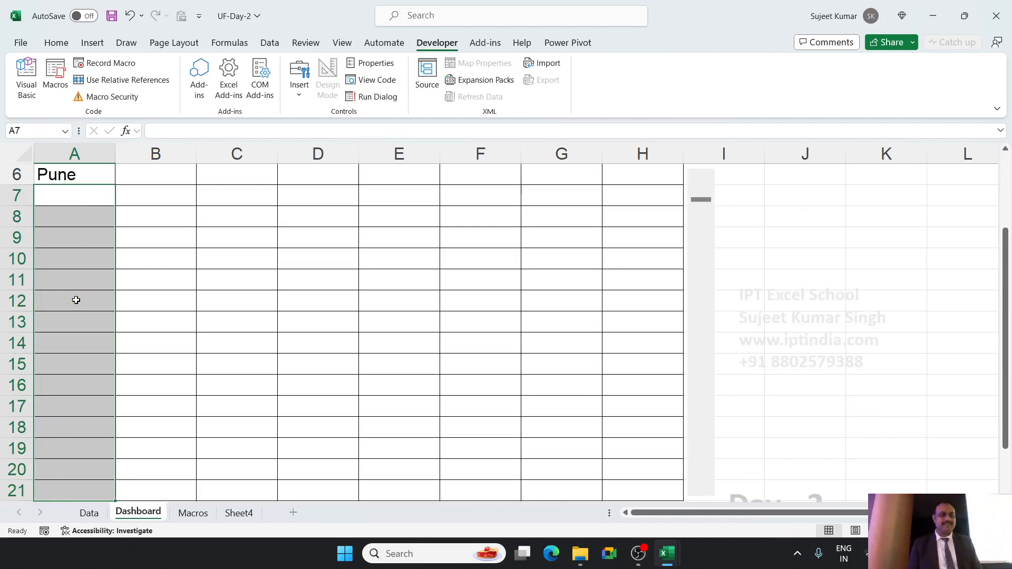
Examine the ROW() part of the rows argument in A6's OFFSET formula.
{"action": "key", "text": "Up"}
{"action": "key", "text": "F2"}
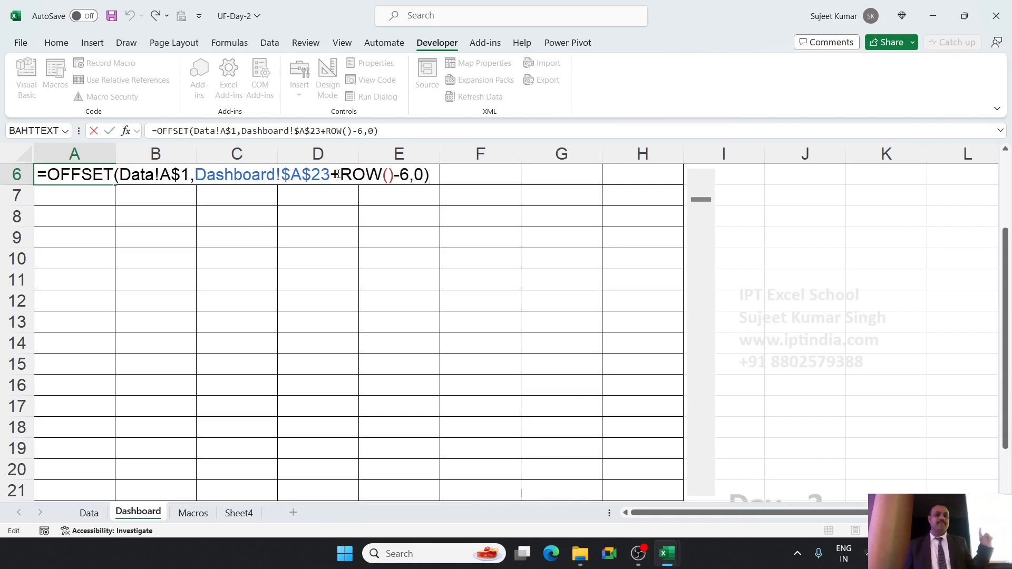
{"action": "left_click_drag", "start_coordinate": [341, 175], "coordinate": [396, 180]}
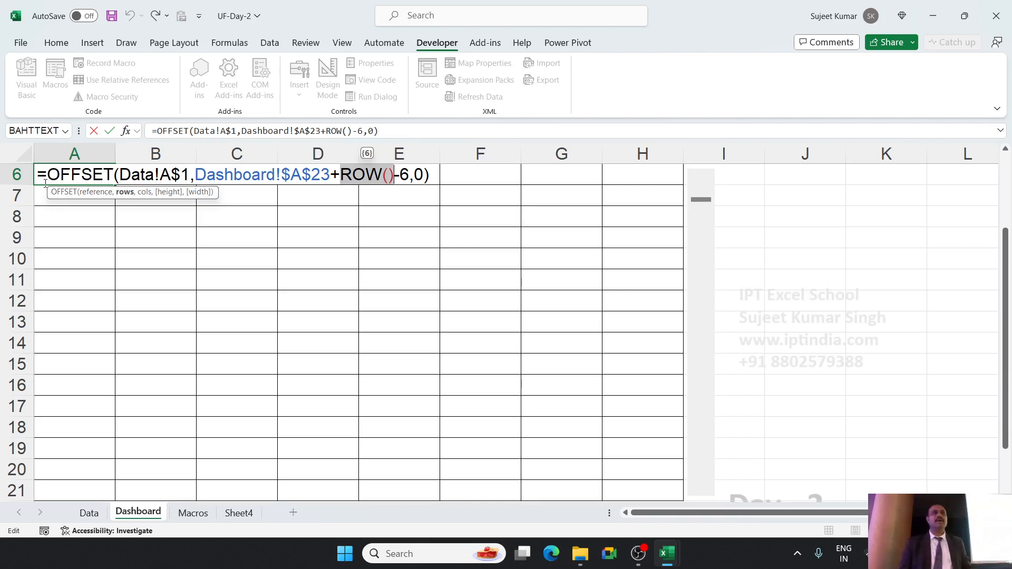
{"action": "key", "text": "Return"}
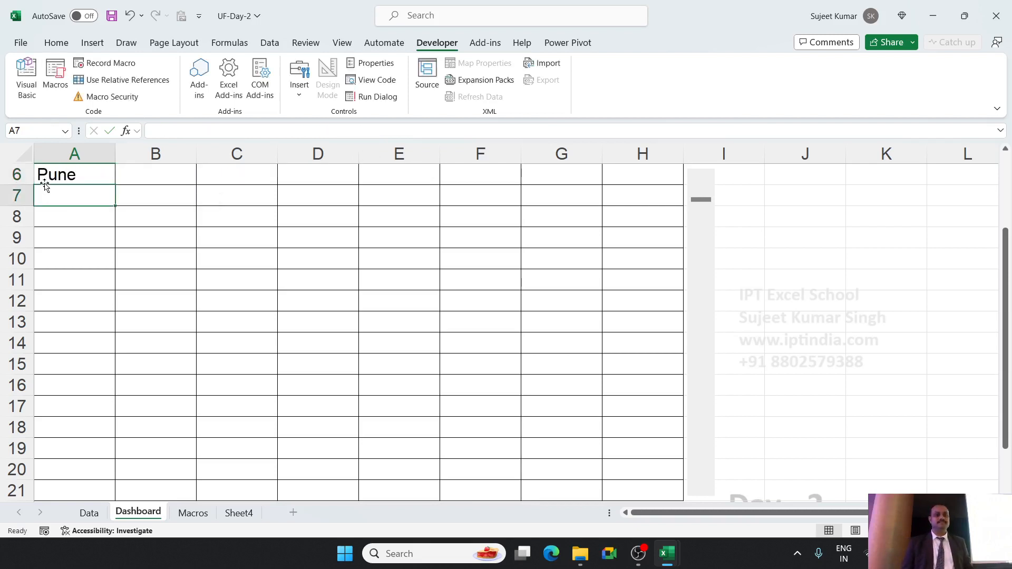
Fill the A6 OFFSET formula down the Store column to A21.
{"action": "scroll", "coordinate": [46, 185], "scroll_direction": "up", "scroll_amount": 2}
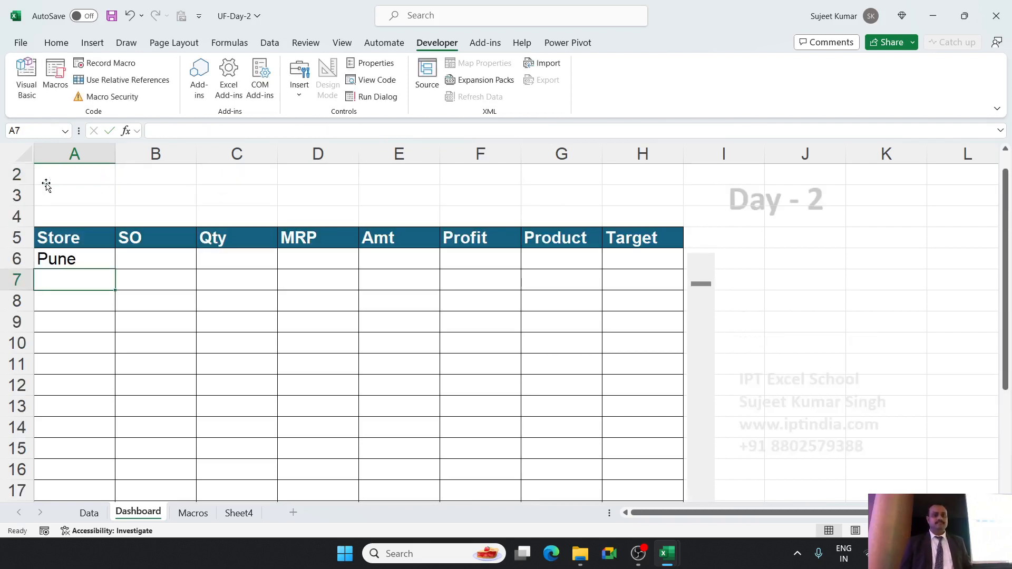
{"action": "left_click", "coordinate": [73, 258]}
{"action": "scroll", "coordinate": [73, 265], "scroll_direction": "down", "scroll_amount": 2}
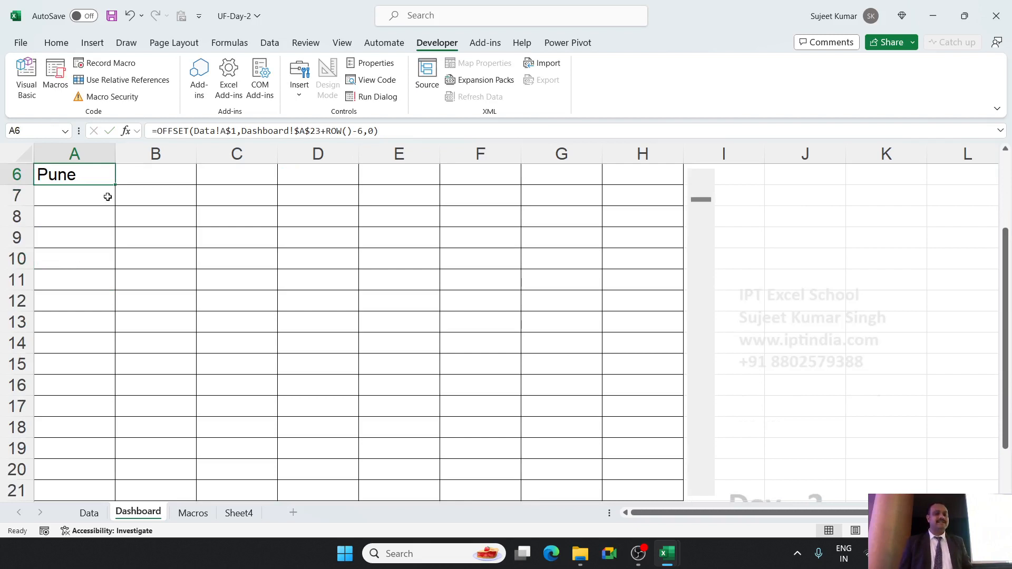
{"action": "left_click_drag", "start_coordinate": [114, 185], "coordinate": [116, 367]}
{"action": "scroll", "coordinate": [116, 368], "scroll_direction": "down", "scroll_amount": 2}
{"action": "scroll", "coordinate": [116, 367], "scroll_direction": "down", "scroll_amount": 2}
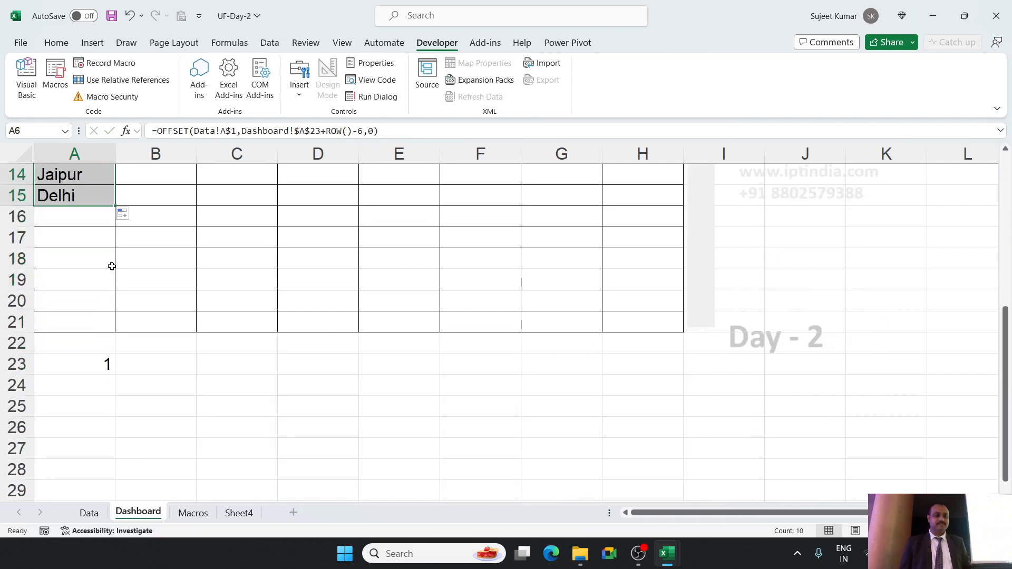
{"action": "left_click_drag", "start_coordinate": [115, 208], "coordinate": [100, 319]}
{"action": "scroll", "coordinate": [101, 317], "scroll_direction": "up", "scroll_amount": 6}
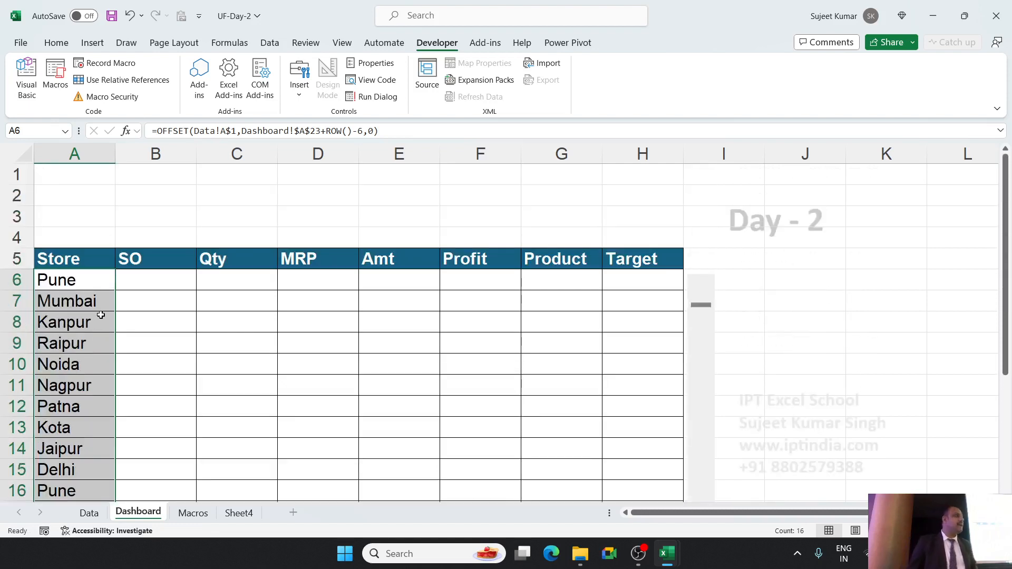
Fill the A6 OFFSET formula across to column H, and copy the formulas in B6:H6 down to row 21.
{"action": "left_click", "coordinate": [102, 284]}
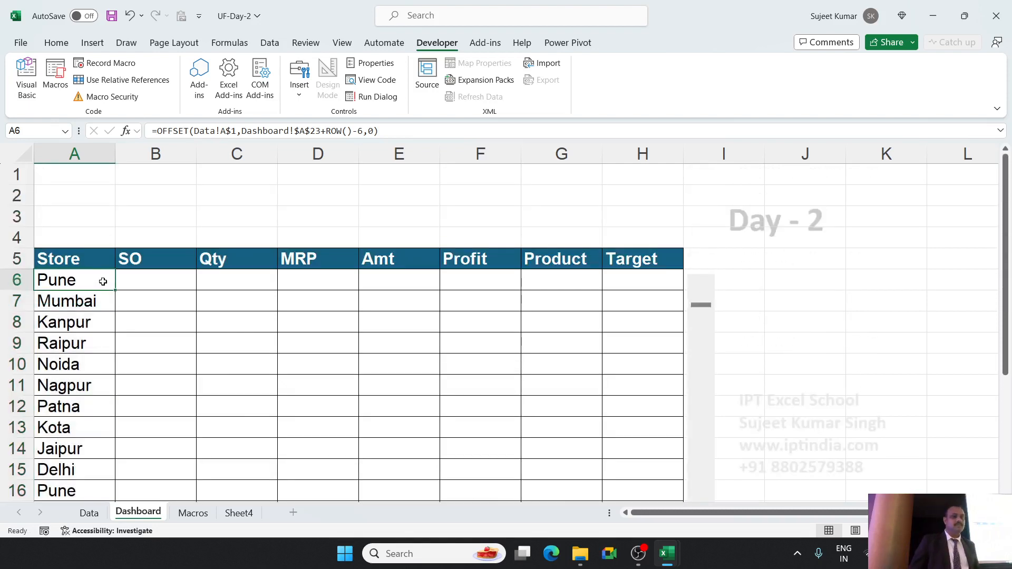
{"action": "left_click_drag", "start_coordinate": [115, 290], "coordinate": [696, 258]}
{"action": "left_click", "coordinate": [668, 284]}
{"action": "left_click_drag", "start_coordinate": [138, 240], "coordinate": [675, 474]}
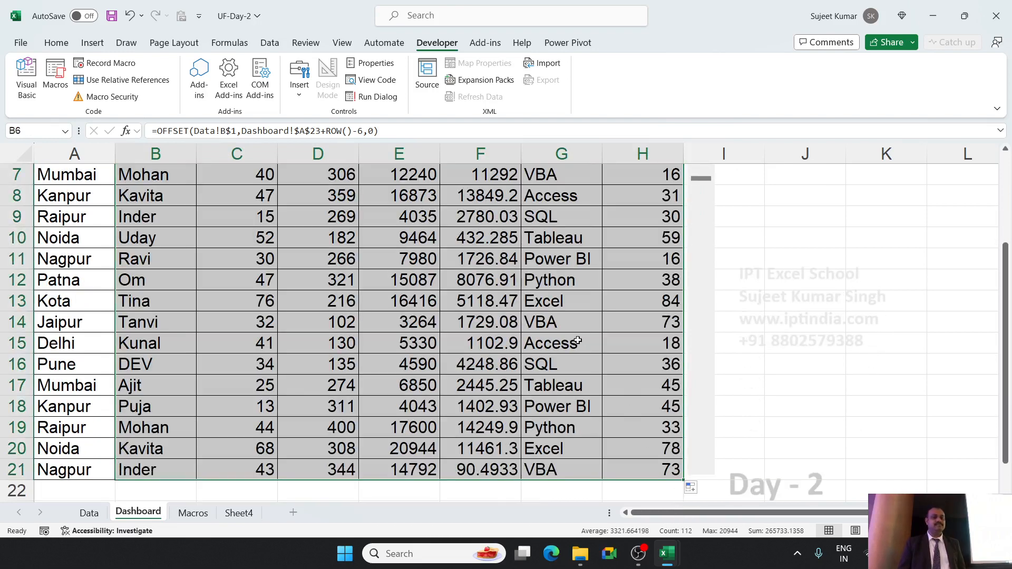
{"action": "scroll", "coordinate": [578, 341], "scroll_direction": "up", "scroll_amount": 2}
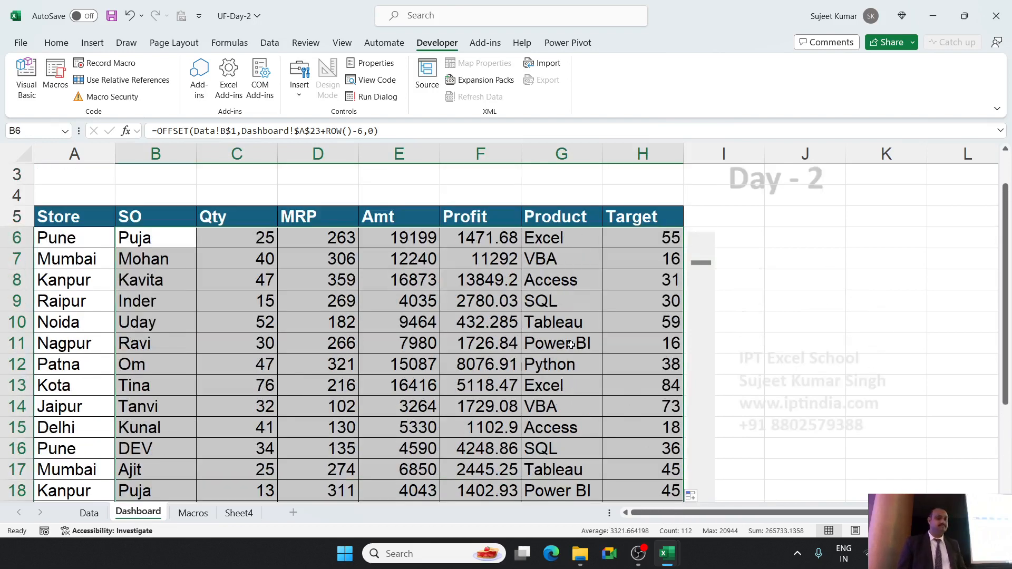
{"action": "scroll", "coordinate": [570, 346], "scroll_direction": "down", "scroll_amount": 2}
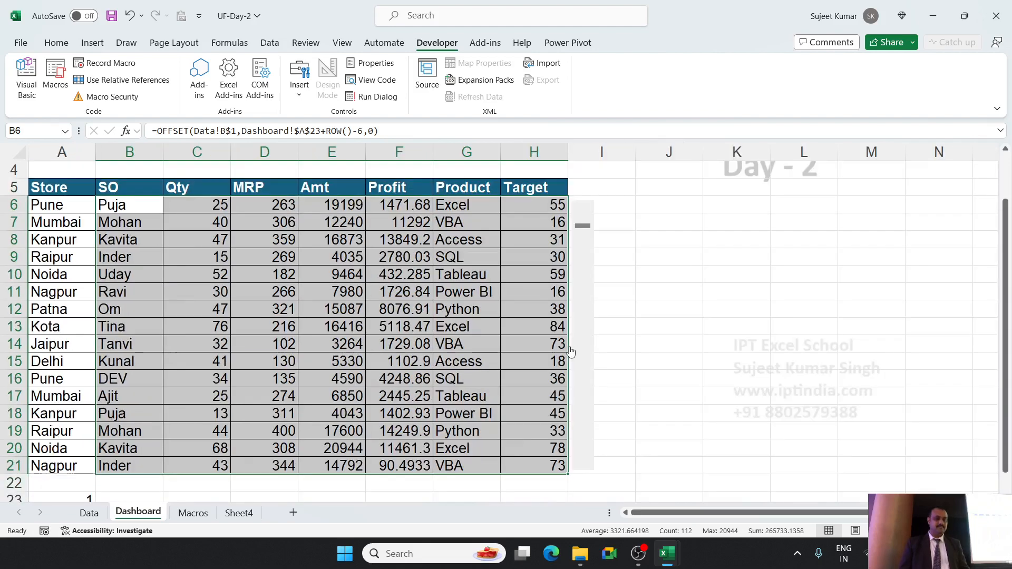
Test the scroll bar beside the table by moving its linked value to 0 and back to 1.
{"action": "left_click", "coordinate": [775, 319]}
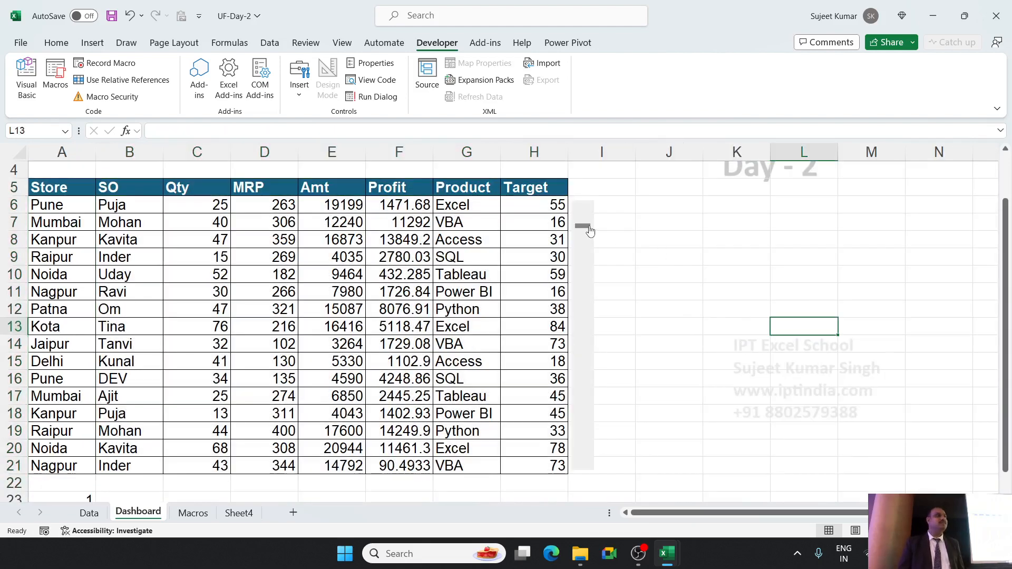
{"action": "mouse_move", "coordinate": [589, 231]}
{"action": "left_mouse_down"}
{"action": "mouse_move", "coordinate": [573, 341]}
{"action": "mouse_move", "coordinate": [591, 212]}
{"action": "left_mouse_up"}
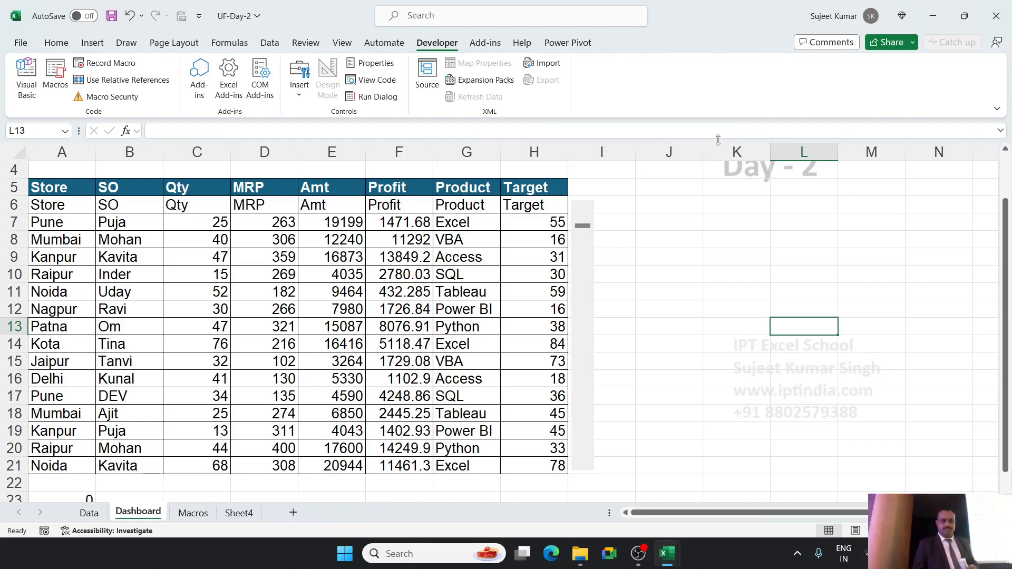
{"action": "left_click", "coordinate": [585, 470]}
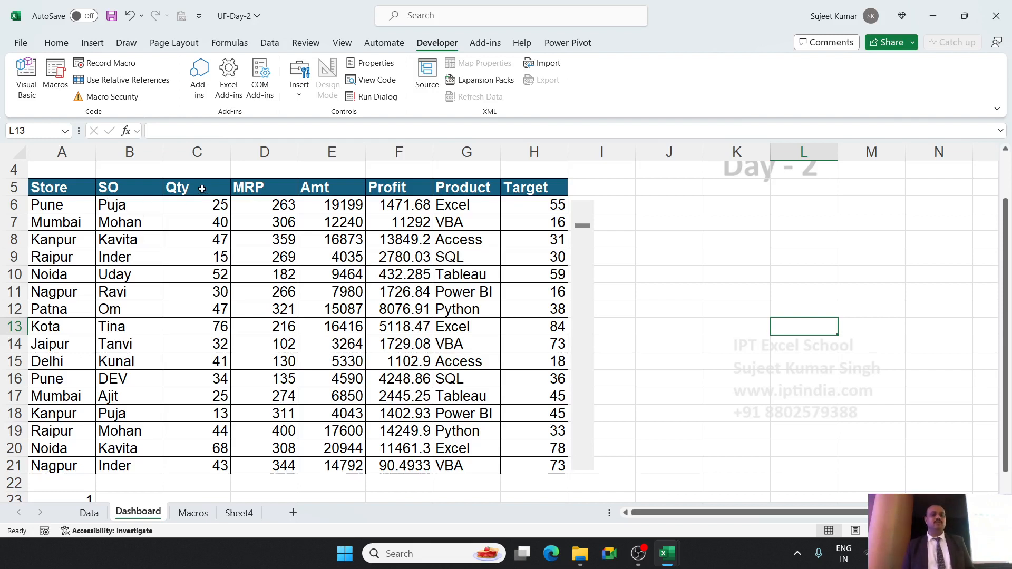
Examine the SO, Qty, Amt and Target columns of the Dashboard table as possible chart data.
{"action": "left_click_drag", "start_coordinate": [202, 189], "coordinate": [204, 225]}
{"action": "left_click_drag", "start_coordinate": [129, 188], "coordinate": [141, 220]}
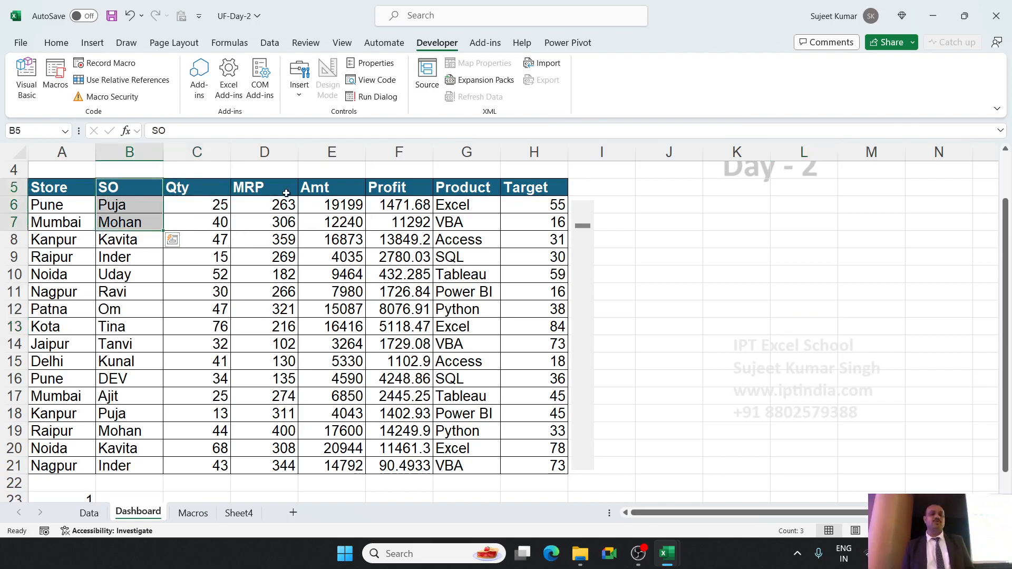
{"action": "left_click_drag", "start_coordinate": [316, 189], "coordinate": [308, 219]}
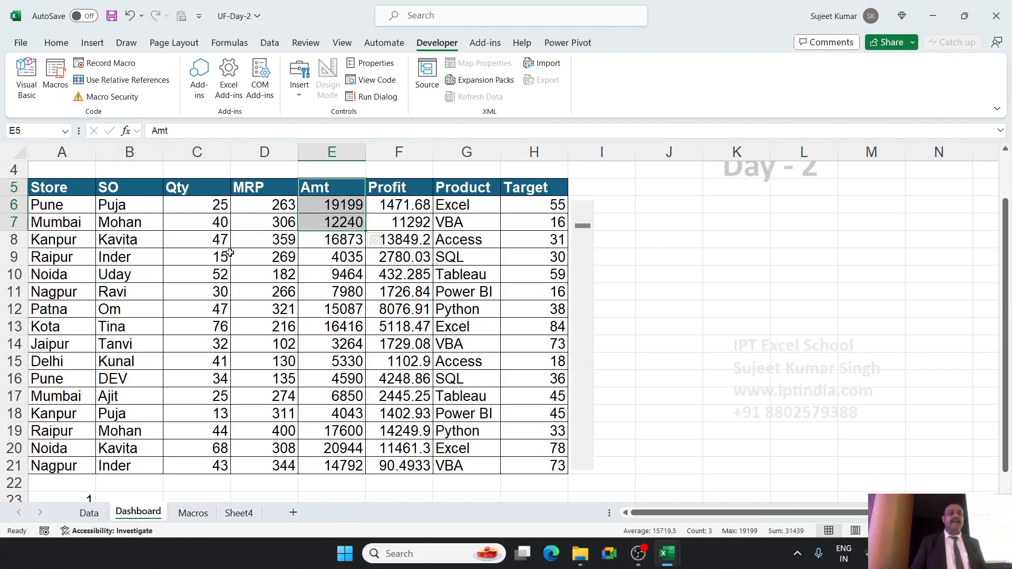
{"action": "left_click", "coordinate": [210, 158]}
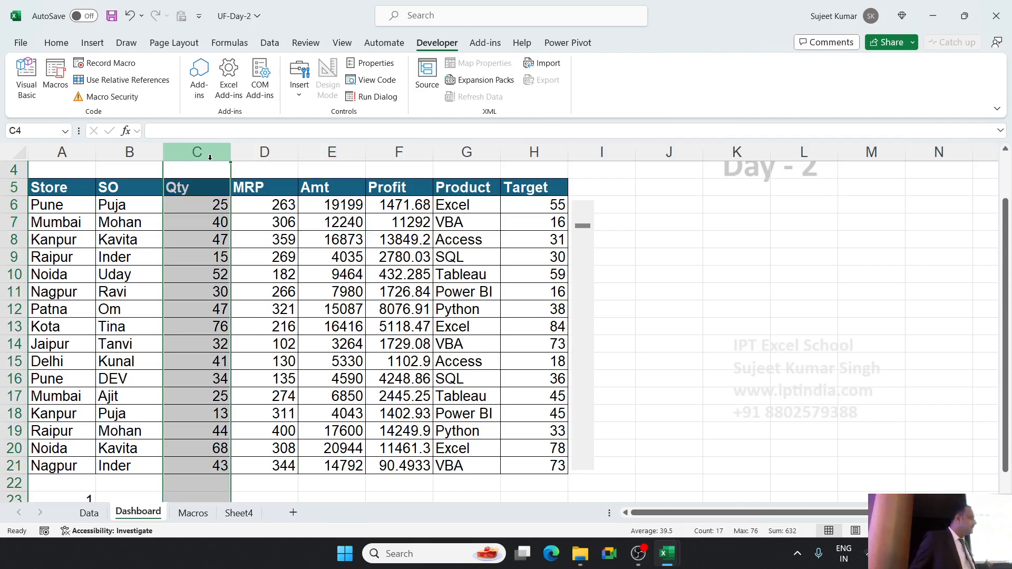
{"action": "left_click", "coordinate": [754, 257]}
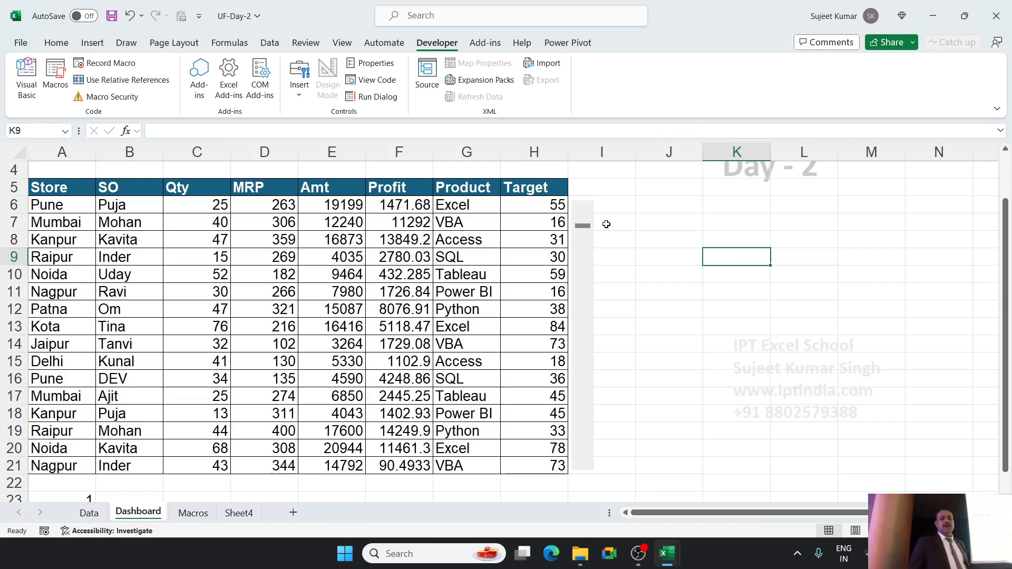
{"action": "scroll", "coordinate": [606, 227], "scroll_direction": "up", "scroll_amount": 1}
{"action": "left_click", "coordinate": [650, 255]}
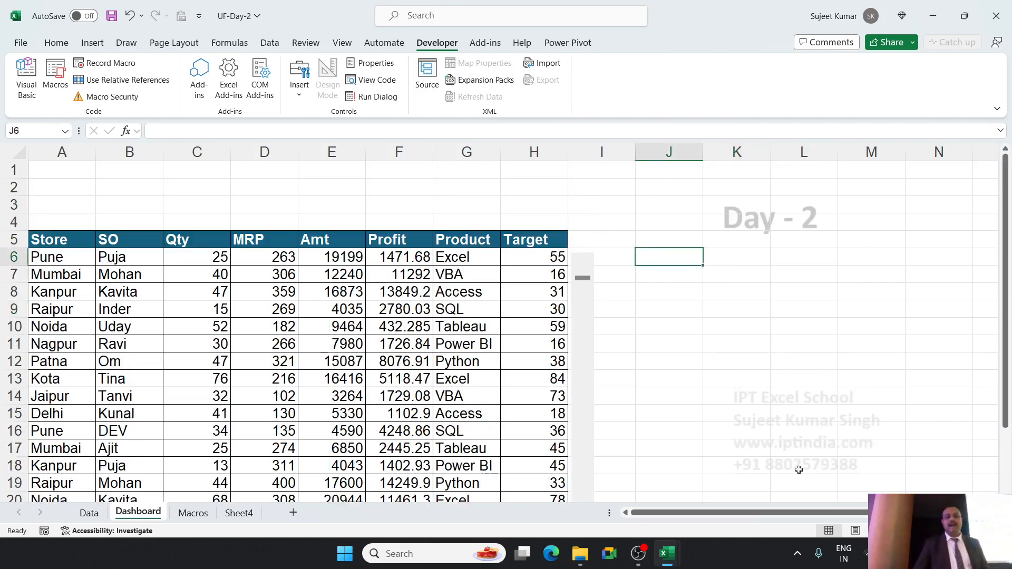
{"action": "left_click", "coordinate": [103, 43]}
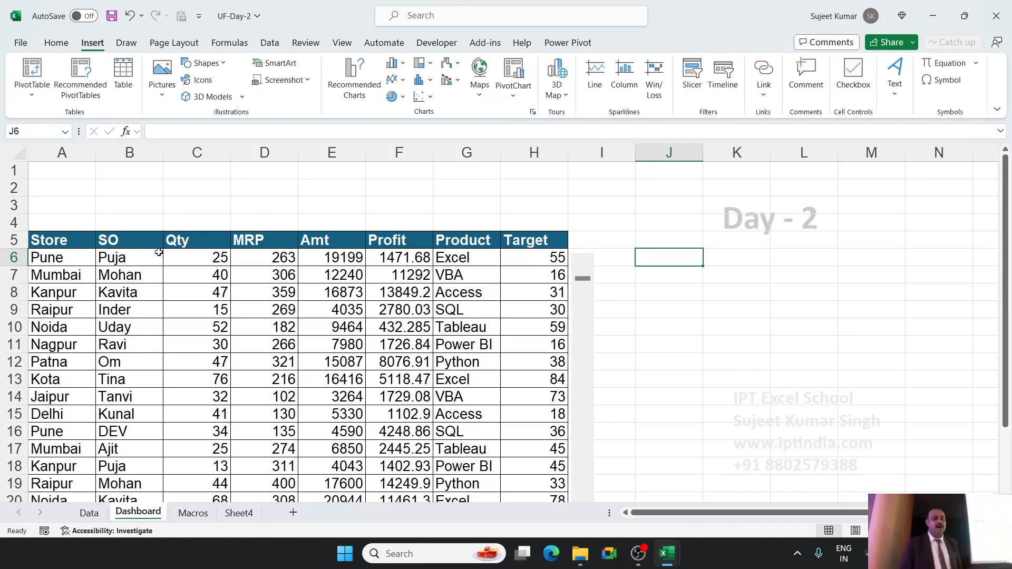
{"action": "left_click", "coordinate": [142, 244]}
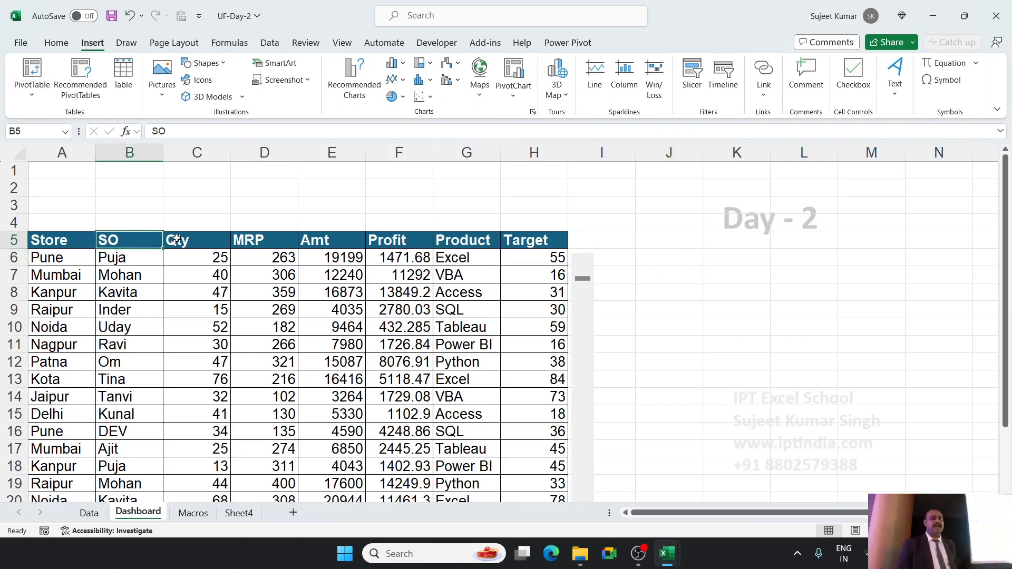
{"action": "left_click", "coordinate": [191, 247]}
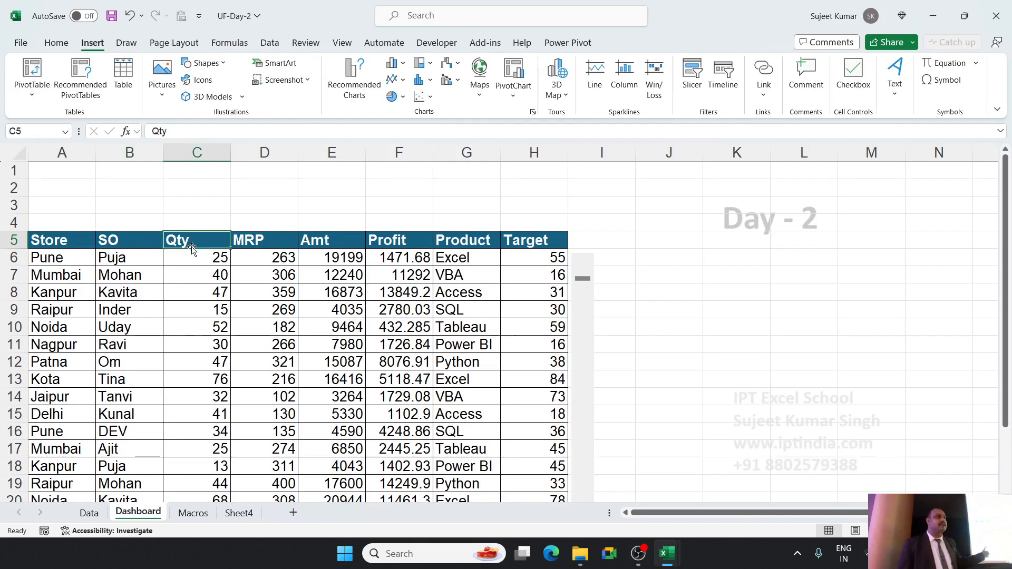
{"action": "left_click", "coordinate": [548, 240]}
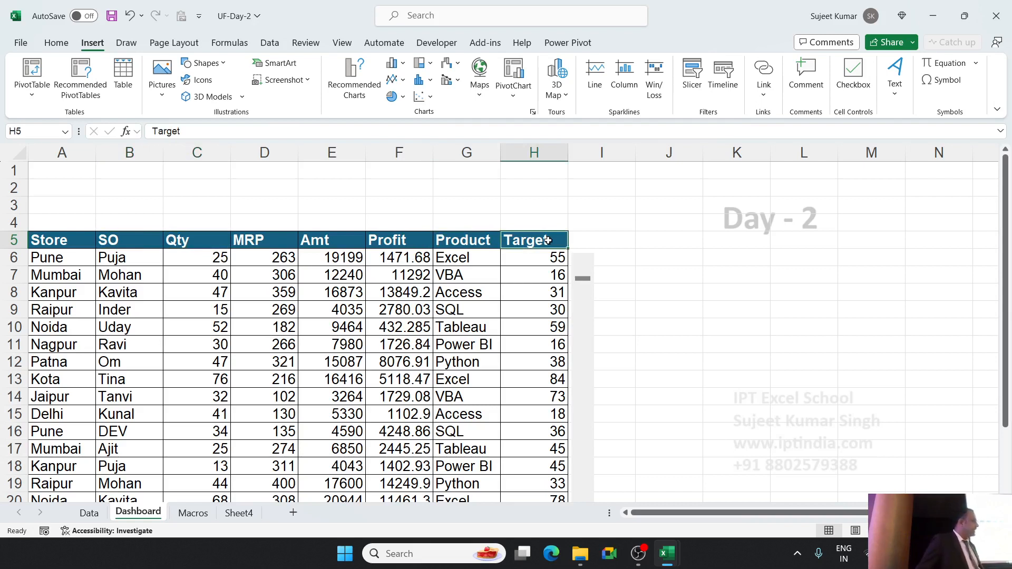
{"action": "left_click", "coordinate": [643, 257]}
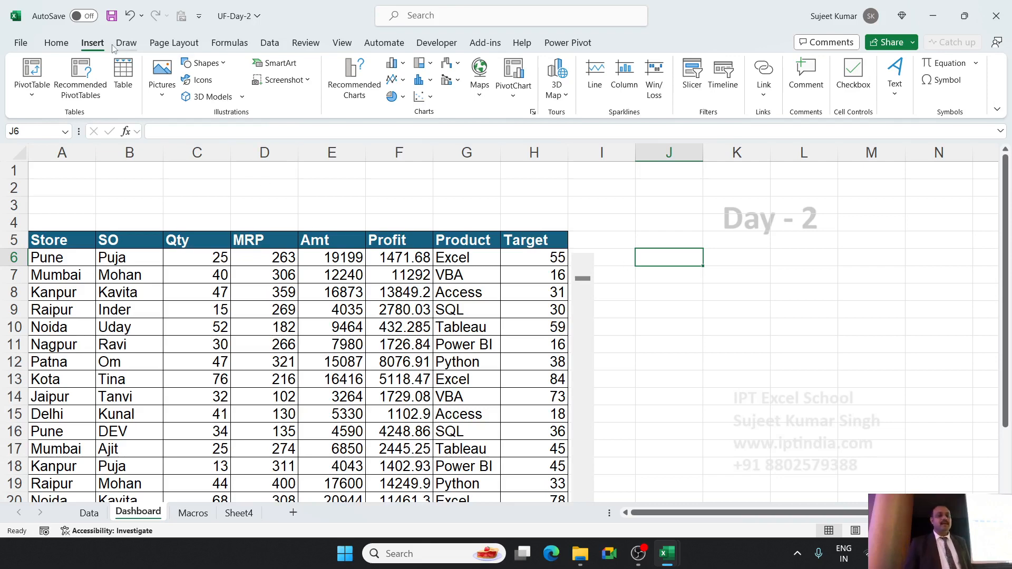
Insert an empty 2-D line chart, shrink it and place it beside the table over columns I to N, starting at row 6.
{"action": "left_click", "coordinate": [402, 79]}
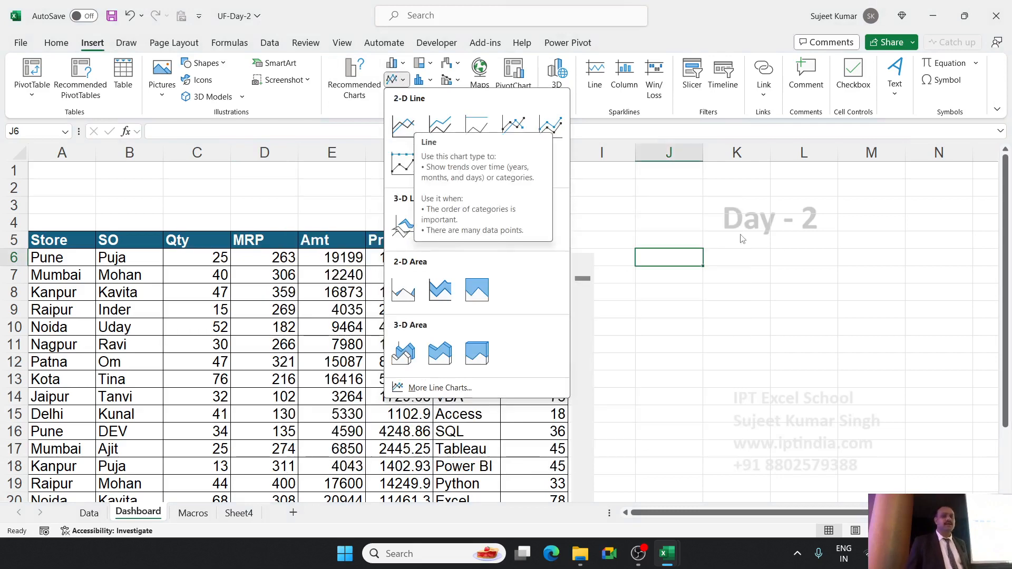
{"action": "left_click", "coordinate": [806, 251]}
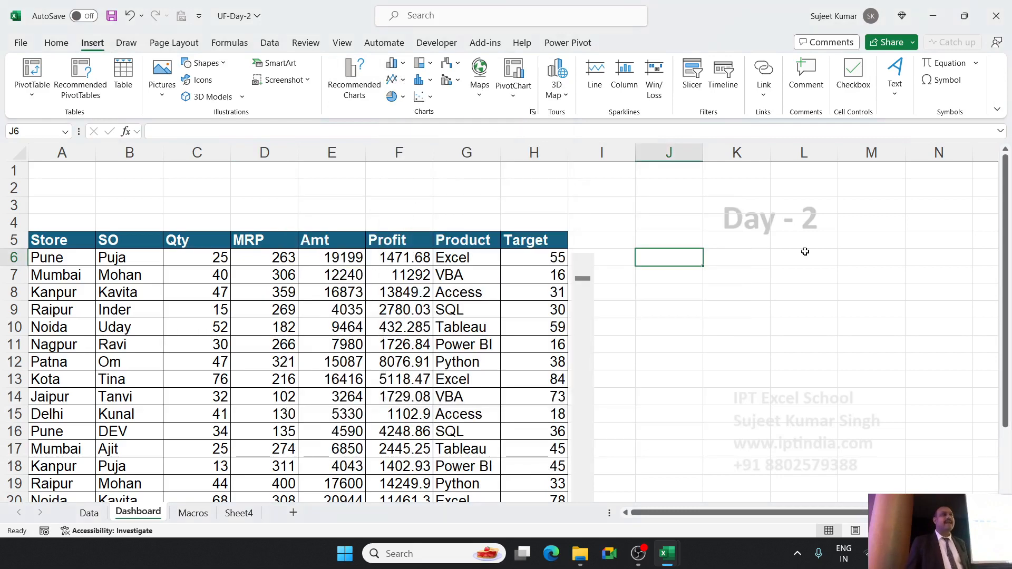
{"action": "left_click", "coordinate": [726, 256]}
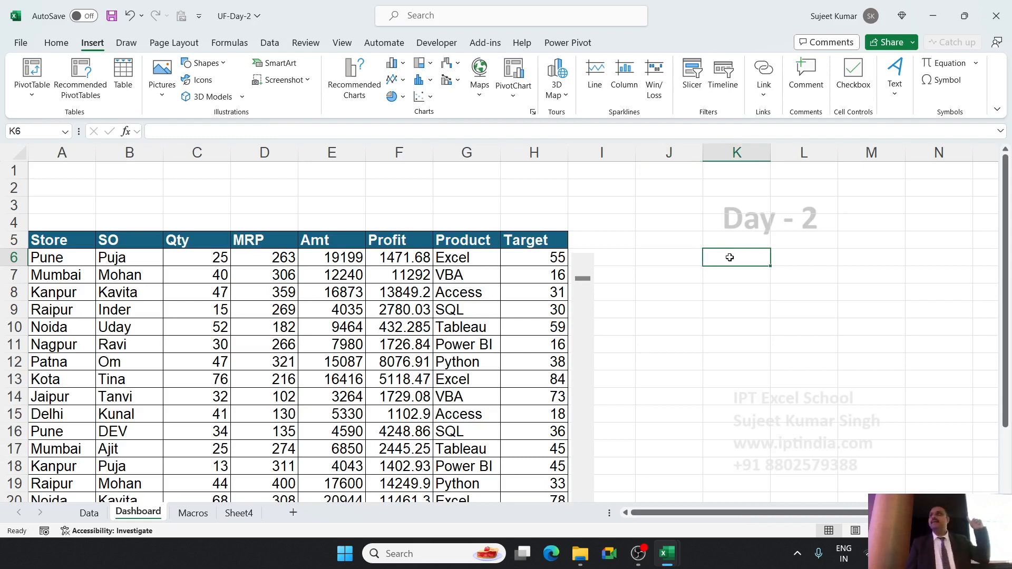
{"action": "left_click", "coordinate": [393, 80]}
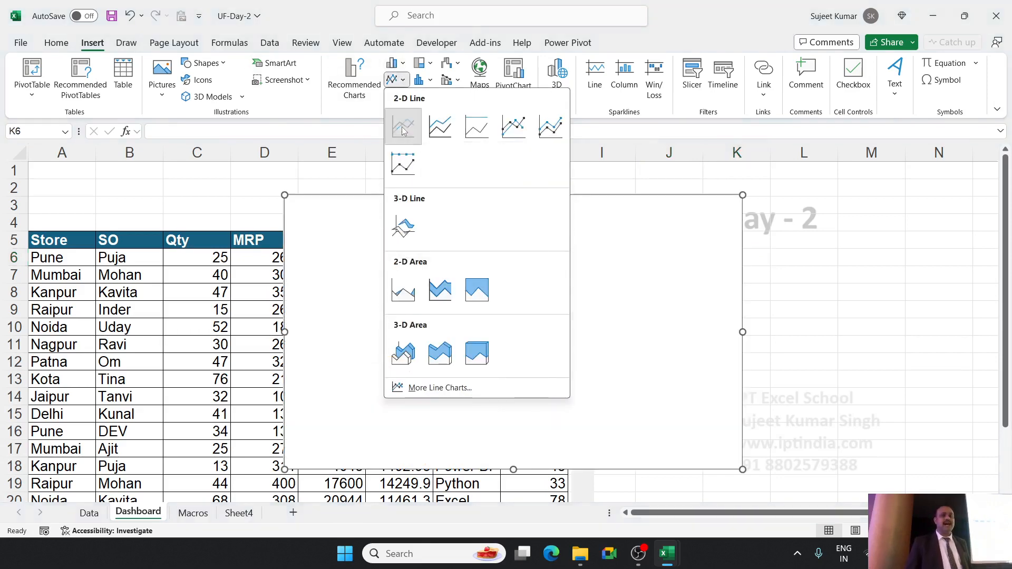
{"action": "left_click", "coordinate": [402, 128]}
{"action": "left_click_drag", "start_coordinate": [285, 466], "coordinate": [429, 359]}
{"action": "left_click_drag", "start_coordinate": [479, 276], "coordinate": [660, 330]}
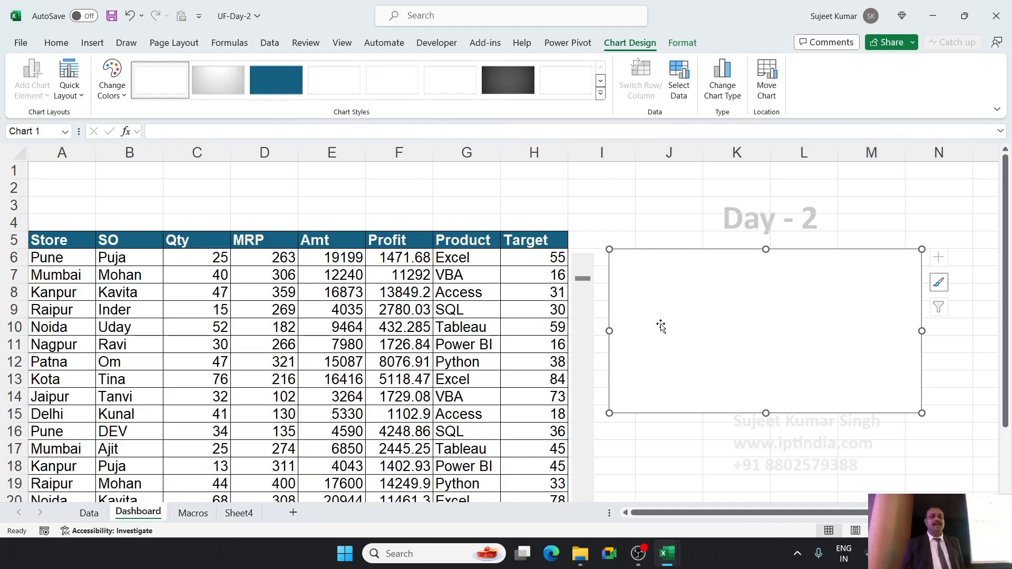
Open the empty line chart's data source selection and start adding a new series.
{"action": "right_click", "coordinate": [663, 327]}
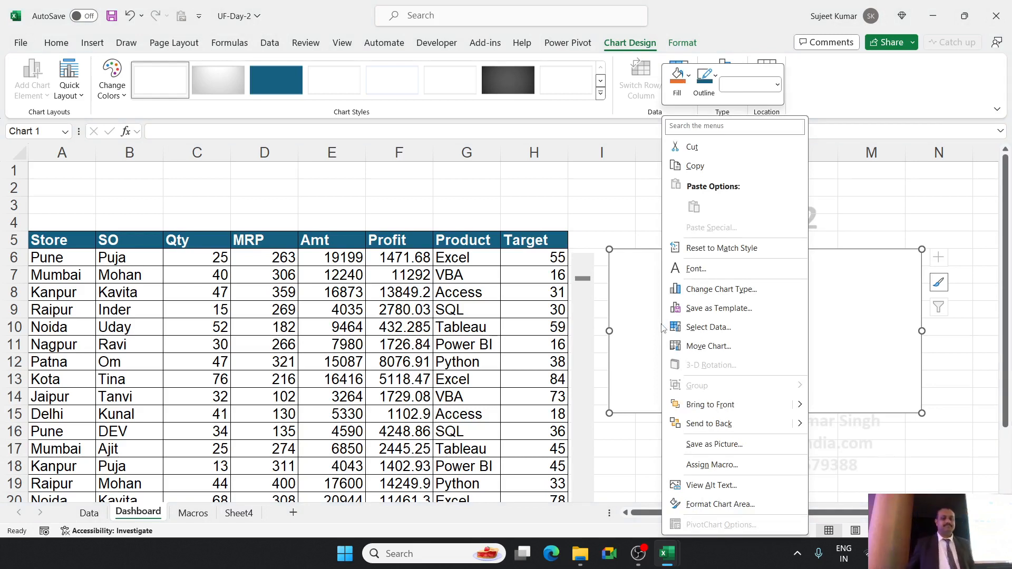
{"action": "left_click", "coordinate": [705, 332]}
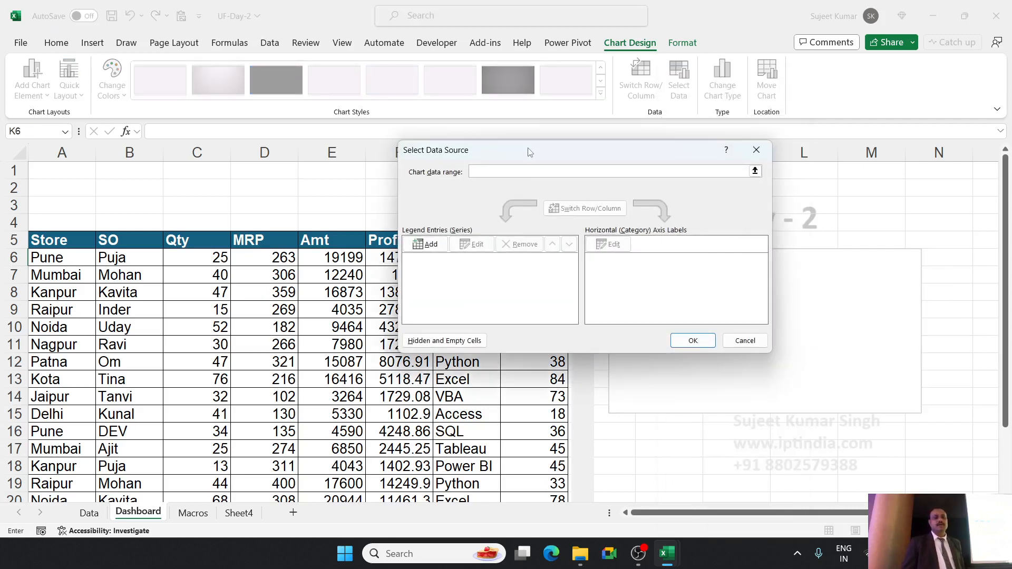
{"action": "left_click_drag", "start_coordinate": [530, 151], "coordinate": [627, 132]}
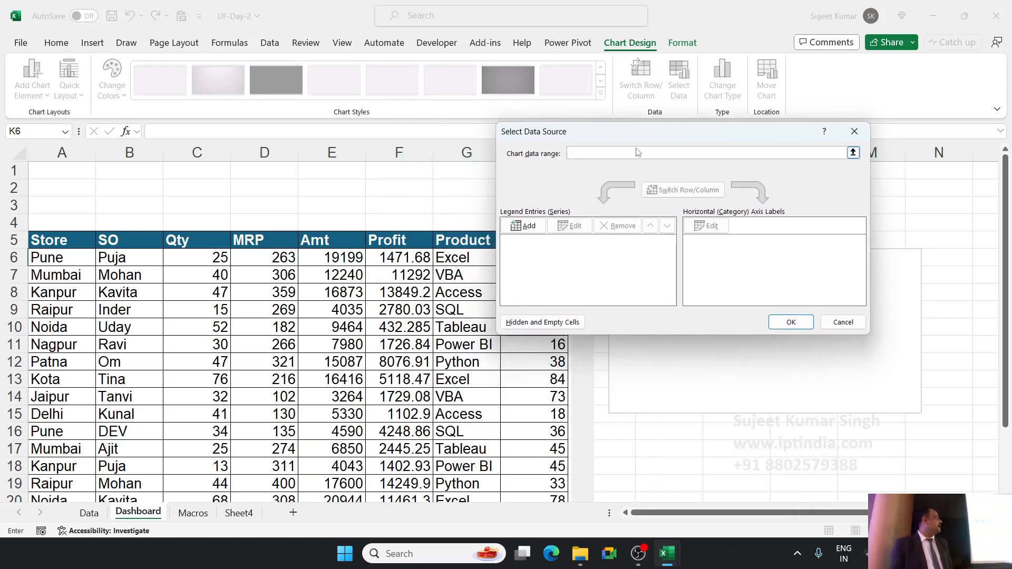
{"action": "left_click", "coordinate": [530, 227]}
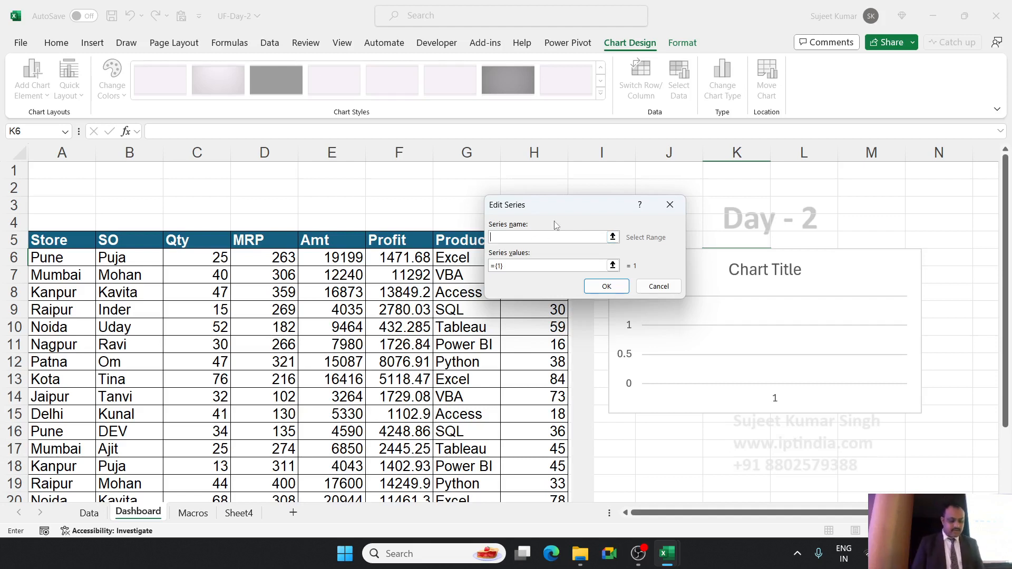
{"action": "type", "text": "qT"}
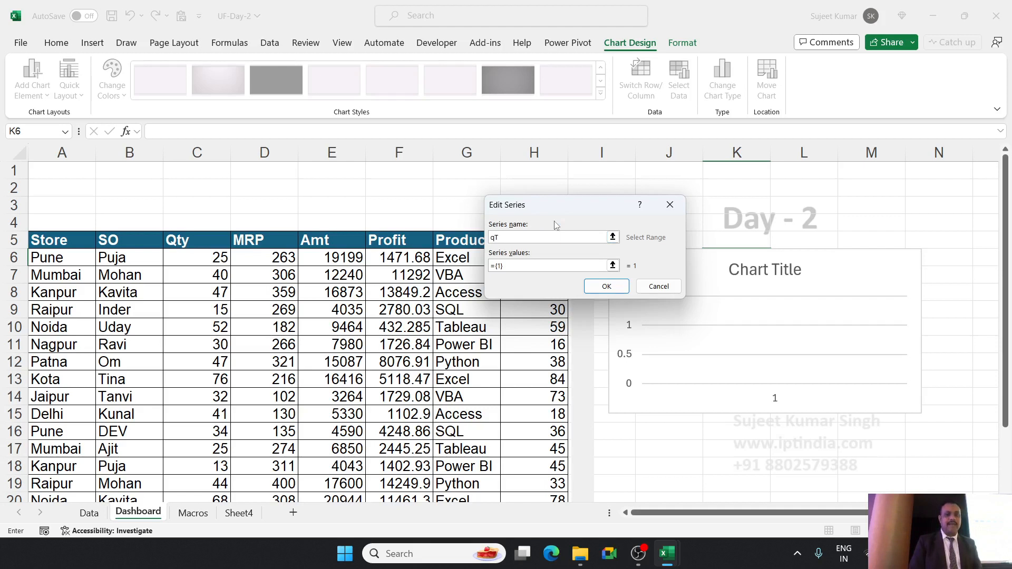
{"action": "key", "text": "BackSpace"}
{"action": "key", "text": "BackSpace"}
{"action": "key", "text": "Tab"}
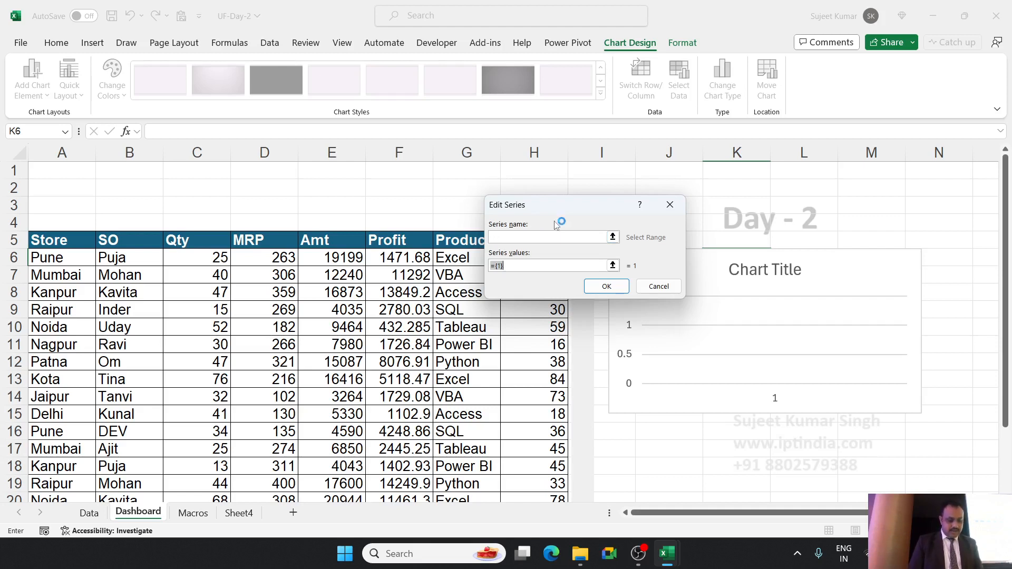
{"action": "type", "text": "Qty"}
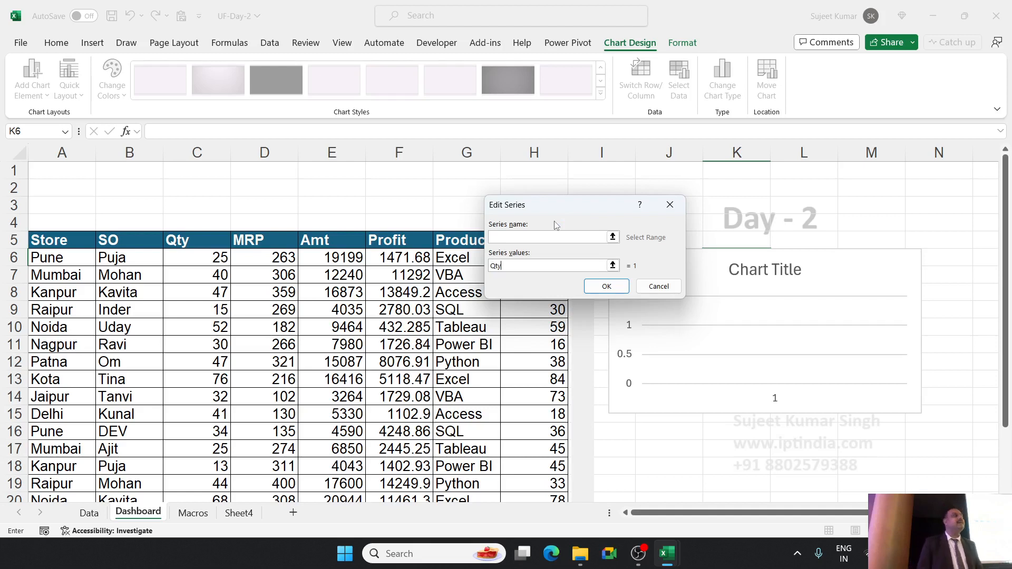
{"action": "key", "text": "Return"}
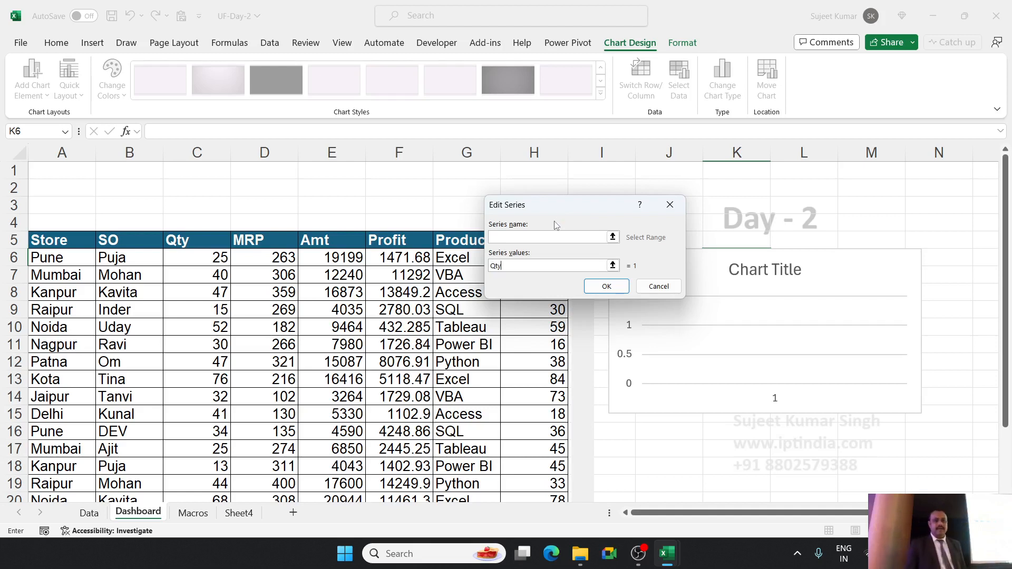
{"action": "key", "text": "BackSpace"}
{"action": "key", "text": "BackSpace"}
{"action": "key", "text": "BackSpace"}
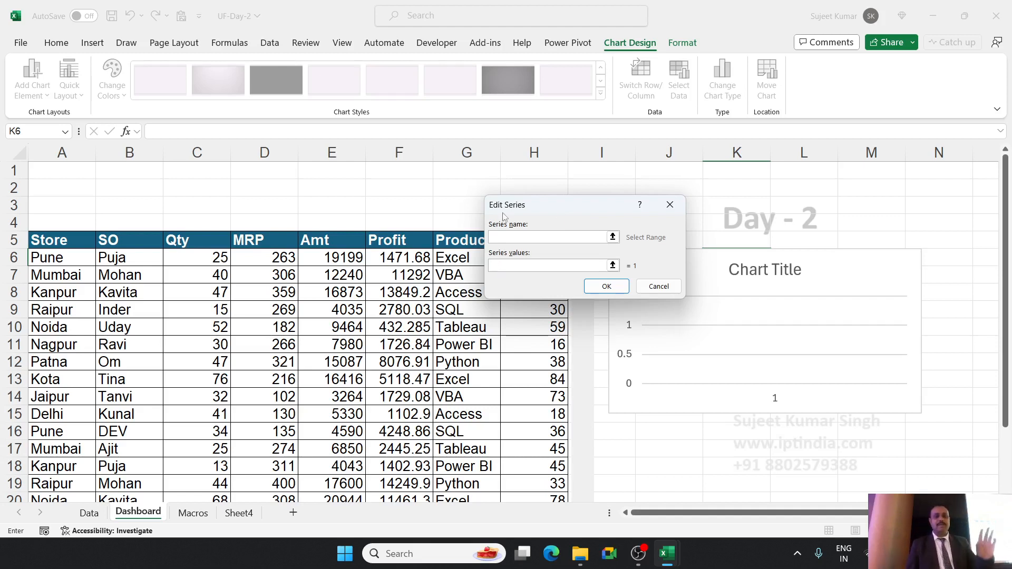
{"action": "key", "text": "Return"}
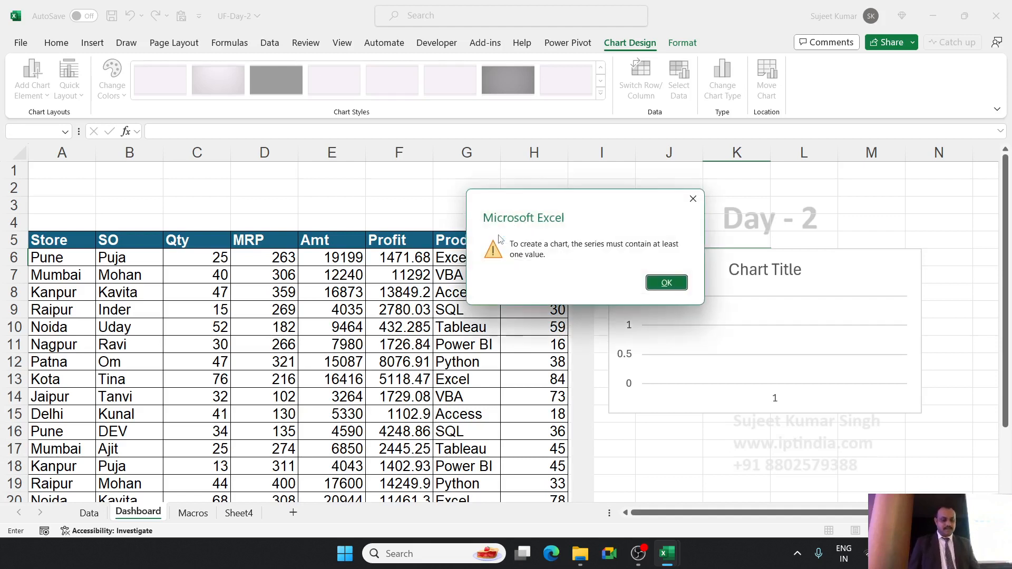
{"action": "key", "text": "Return"}
{"action": "key", "text": "Return"}
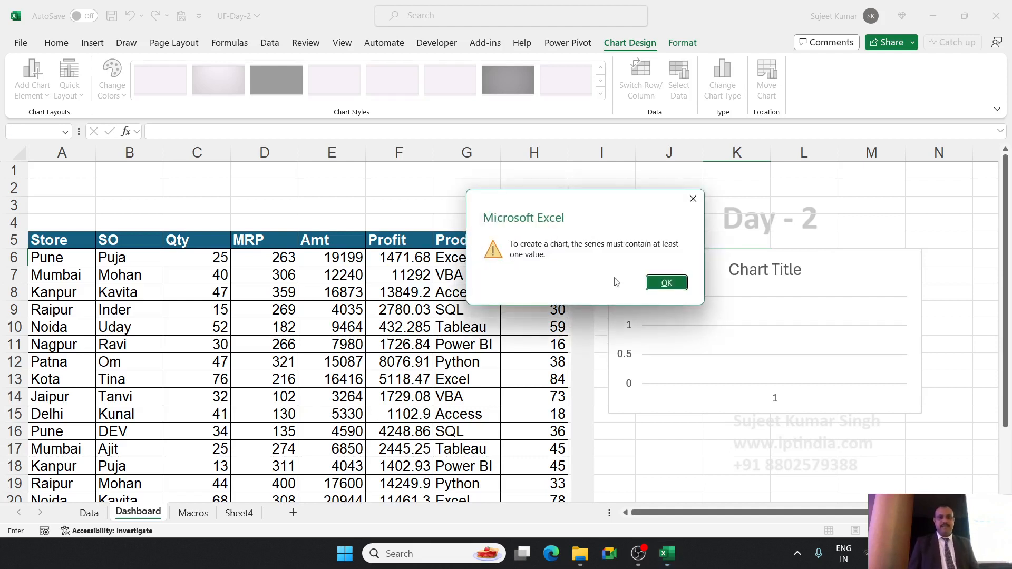
{"action": "left_click", "coordinate": [667, 283]}
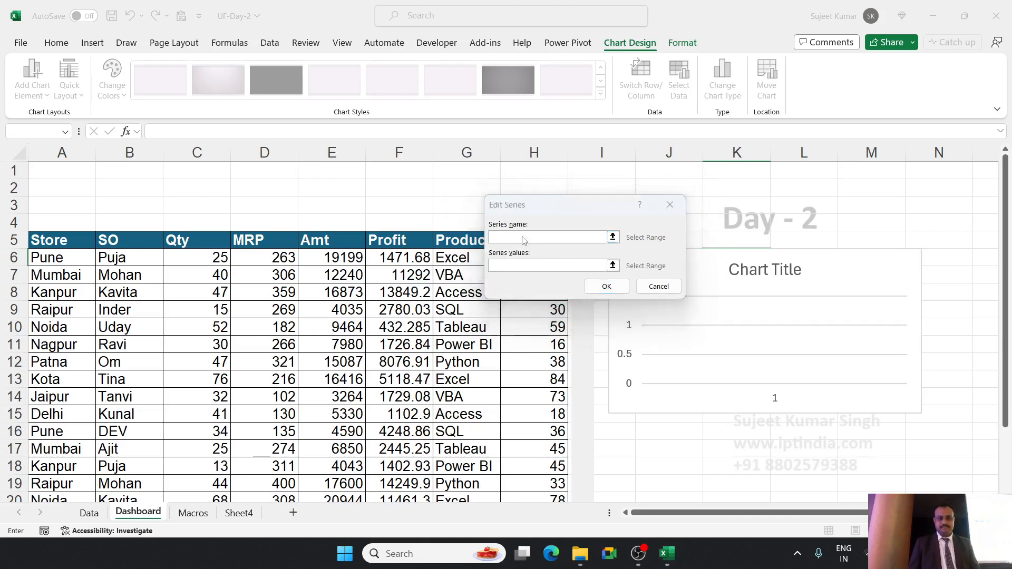
{"action": "key", "text": "Return"}
{"action": "key", "text": "Return"}
{"action": "left_click", "coordinate": [654, 287]}
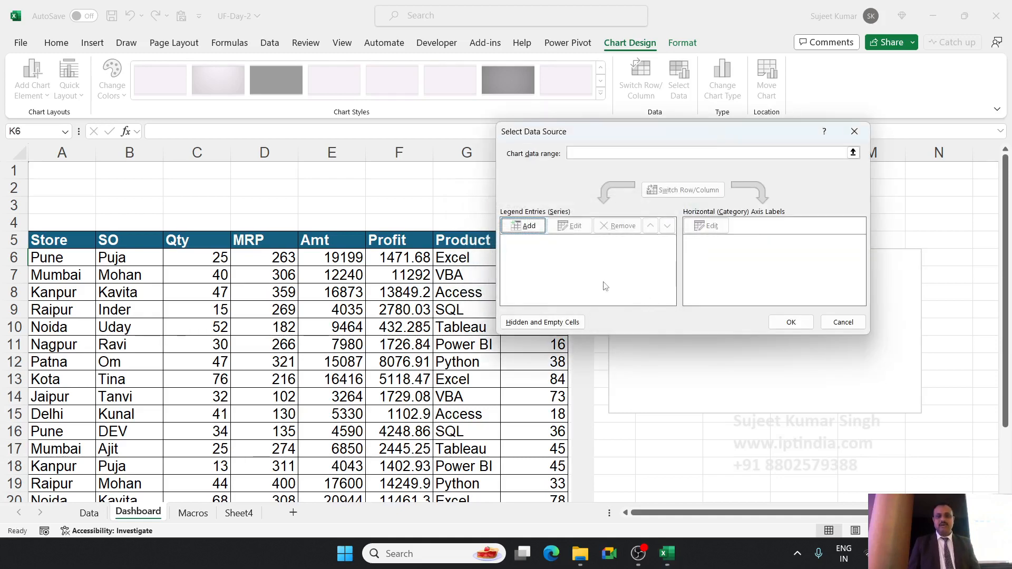
Try to add a series named Qty to the empty line chart, using Dashboard cells C6:C21 as its values.
{"action": "left_click", "coordinate": [524, 225]}
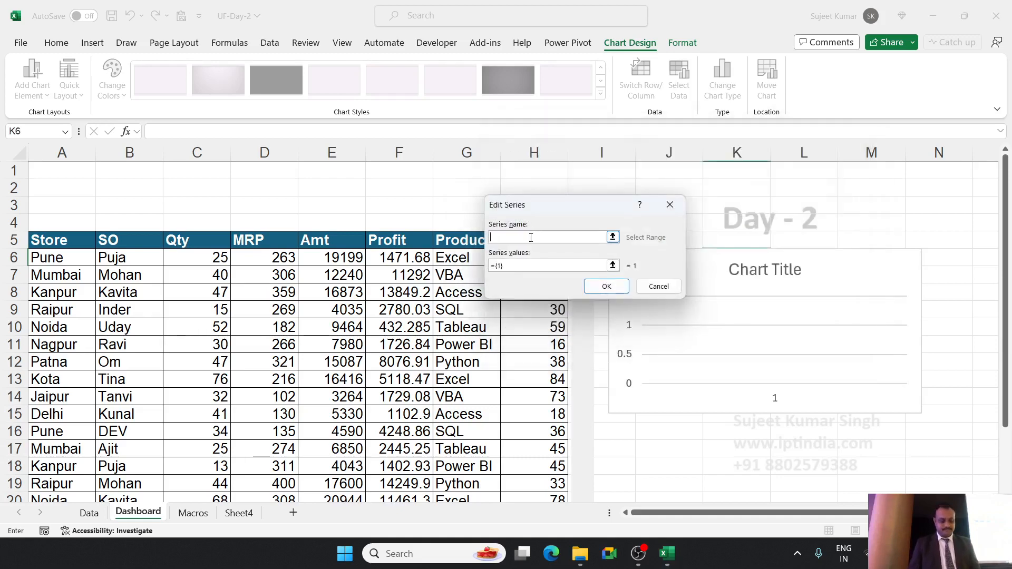
{"action": "type", "text": "Qty"}
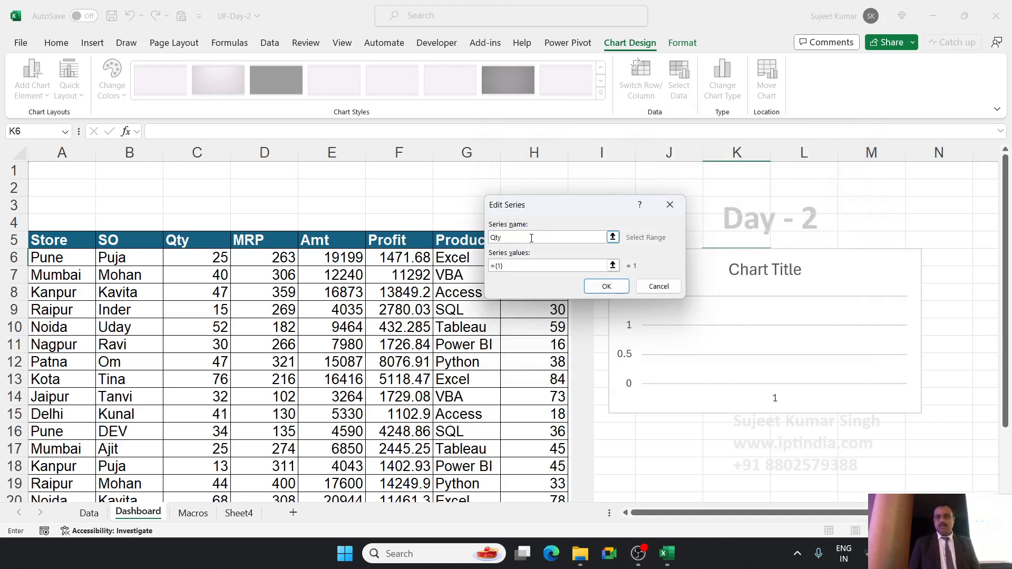
{"action": "left_click", "coordinate": [525, 270]}
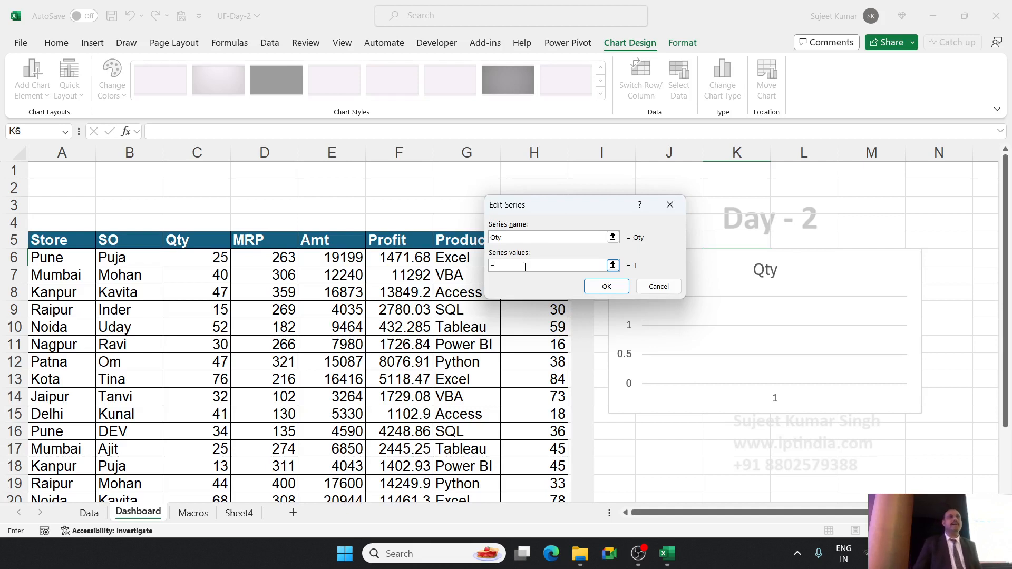
{"action": "left_click", "coordinate": [201, 265]}
{"action": "left_click_drag", "start_coordinate": [200, 265], "coordinate": [206, 456]}
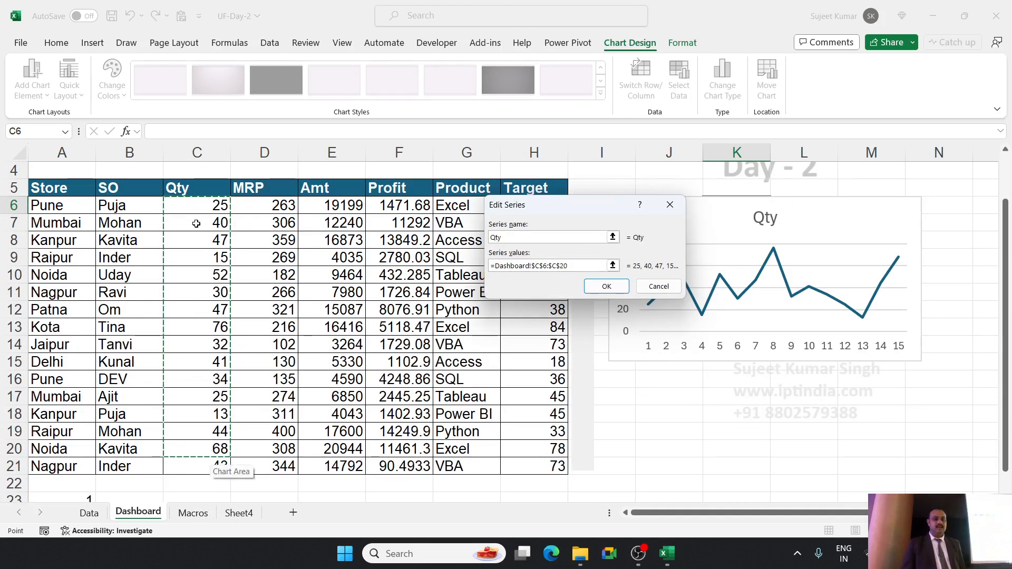
{"action": "left_click", "coordinate": [201, 207]}
{"action": "left_click_drag", "start_coordinate": [202, 208], "coordinate": [199, 287]}
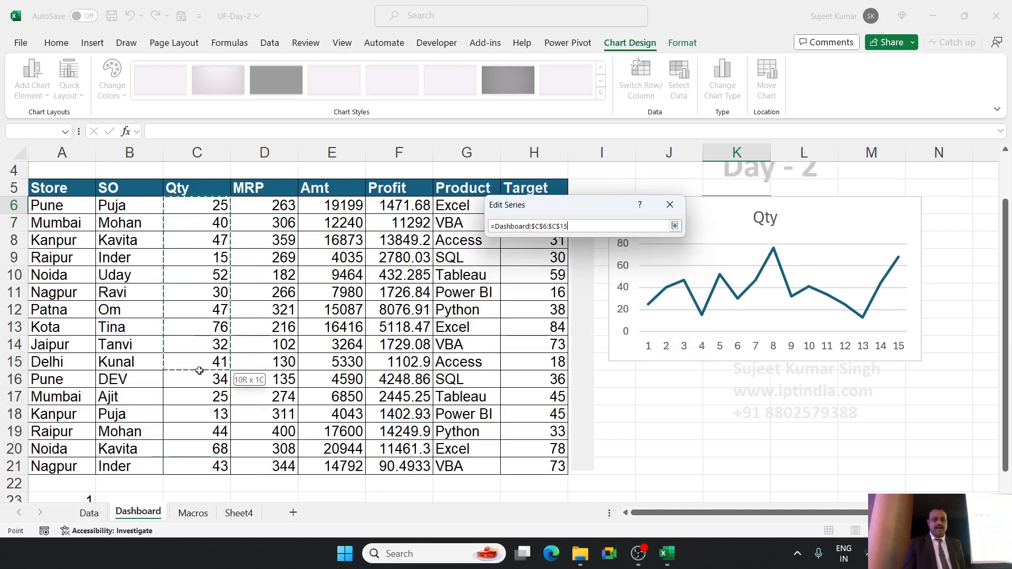
{"action": "left_click_drag", "start_coordinate": [197, 464], "coordinate": [198, 465]}
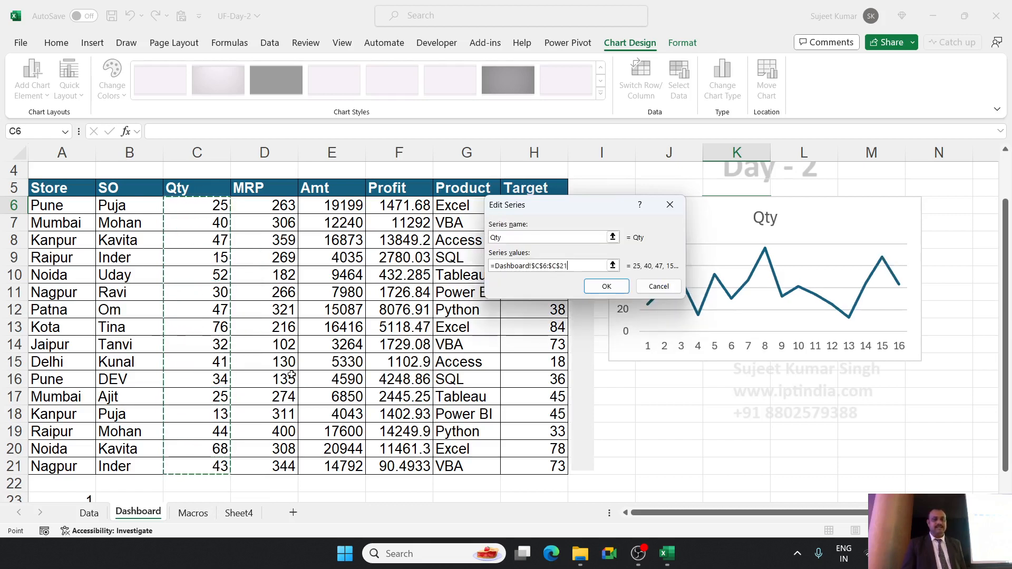
{"action": "left_click_drag", "start_coordinate": [526, 204], "coordinate": [396, 204]}
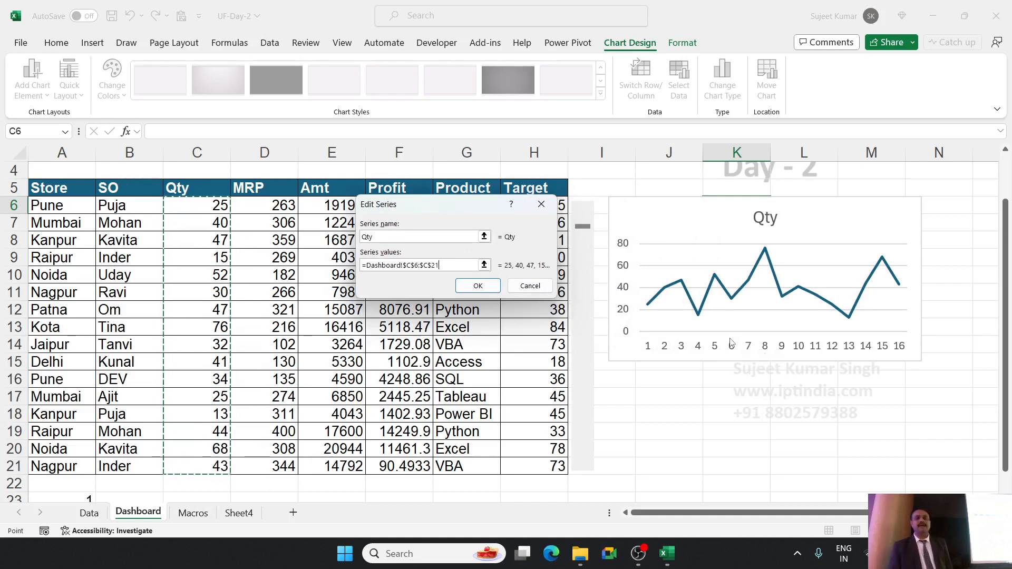
{"action": "left_click", "coordinate": [468, 288]}
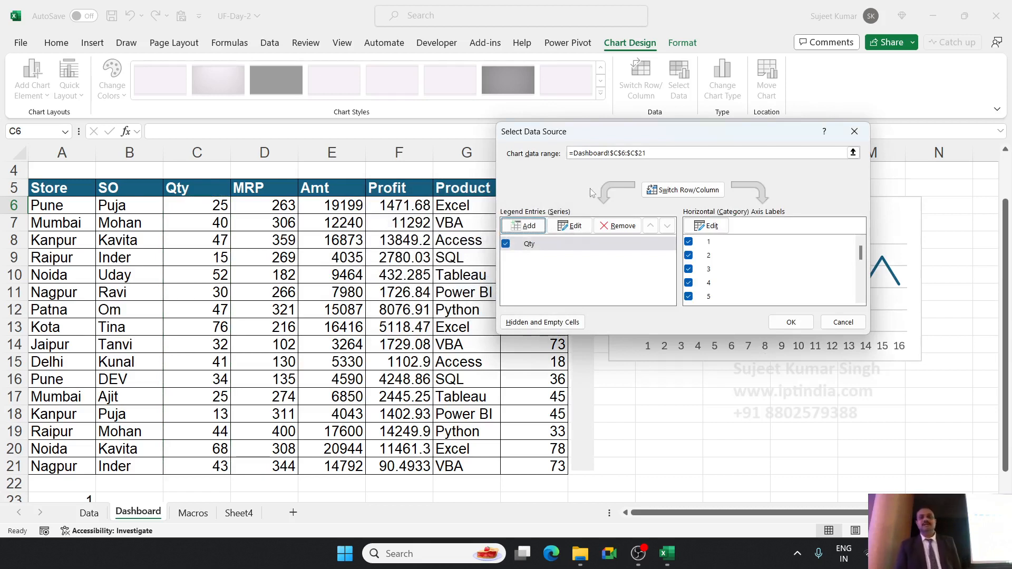
{"action": "left_click_drag", "start_coordinate": [611, 142], "coordinate": [266, 103]}
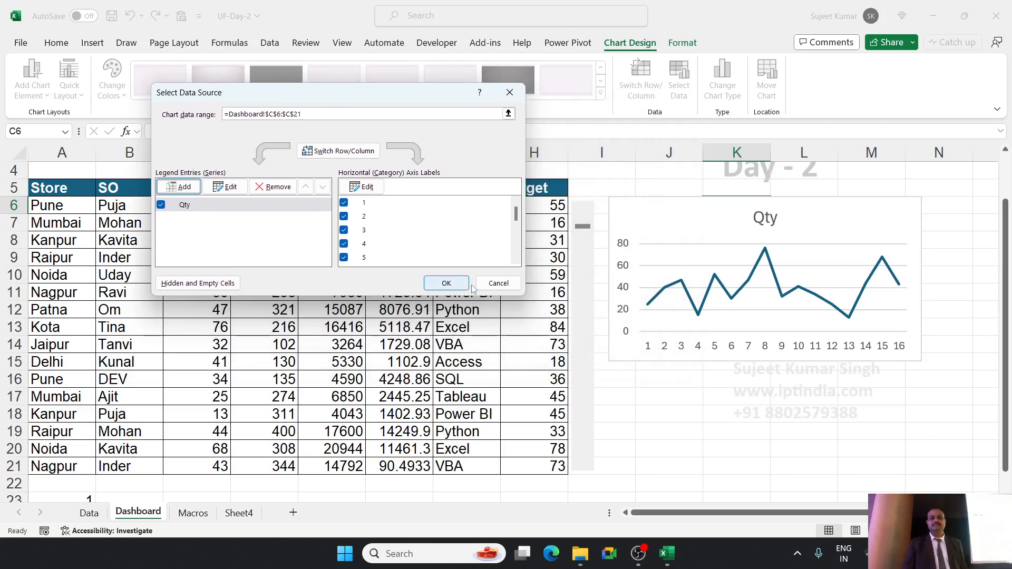
{"action": "left_click", "coordinate": [499, 284]}
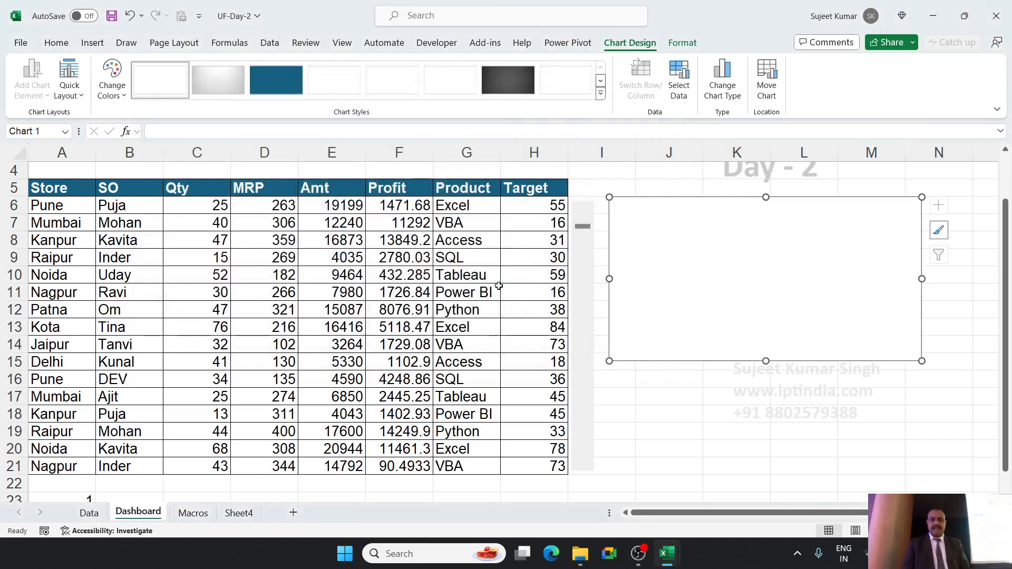
{"action": "key", "text": "ctrl+q"}
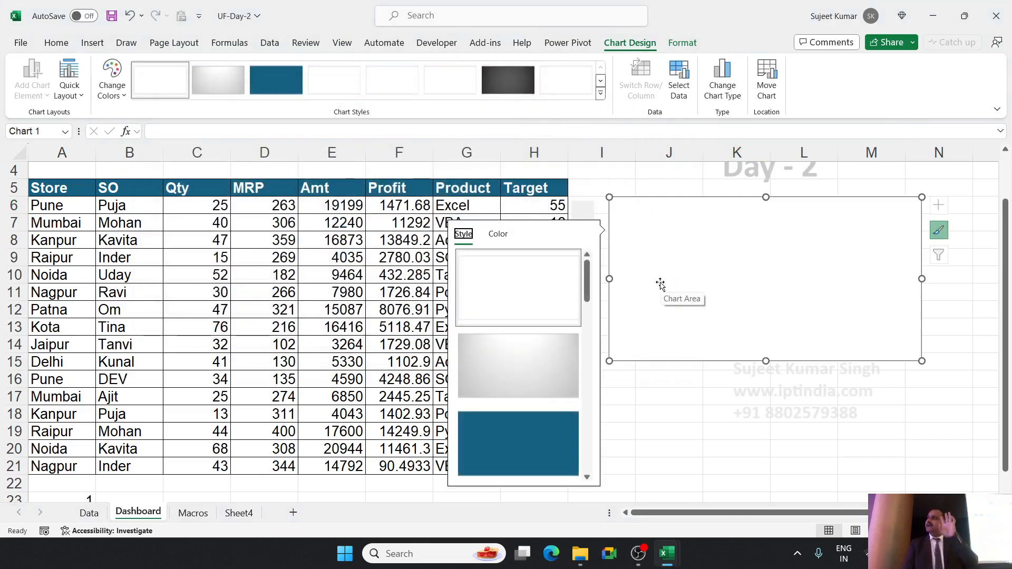
{"action": "right_click", "coordinate": [674, 266]}
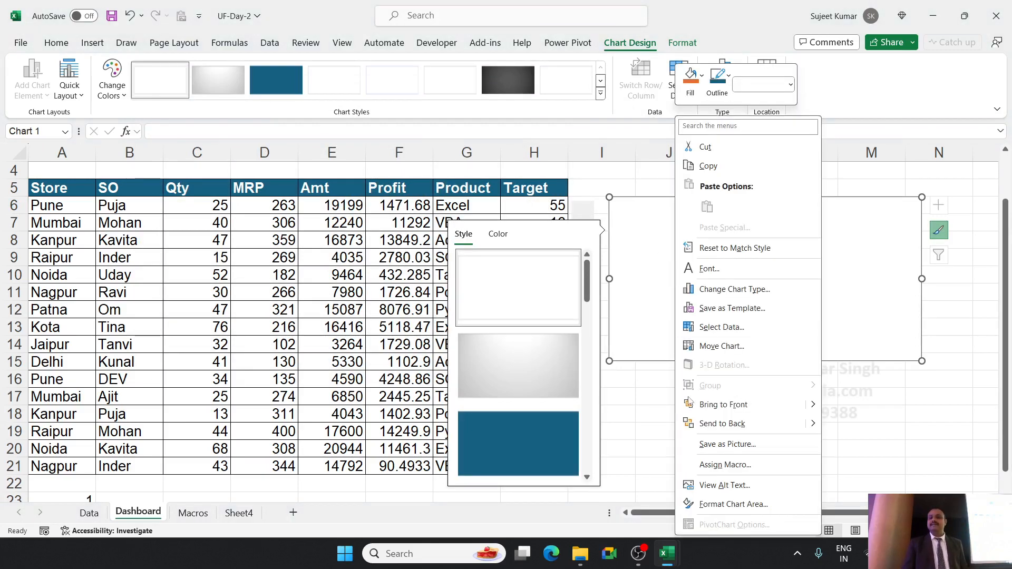
{"action": "left_click", "coordinate": [653, 416]}
{"action": "left_click", "coordinate": [656, 399]}
Add a data series named Qty to the empty chart, with its values from Dashboard cells C6:C21.
{"action": "left_click", "coordinate": [698, 263]}
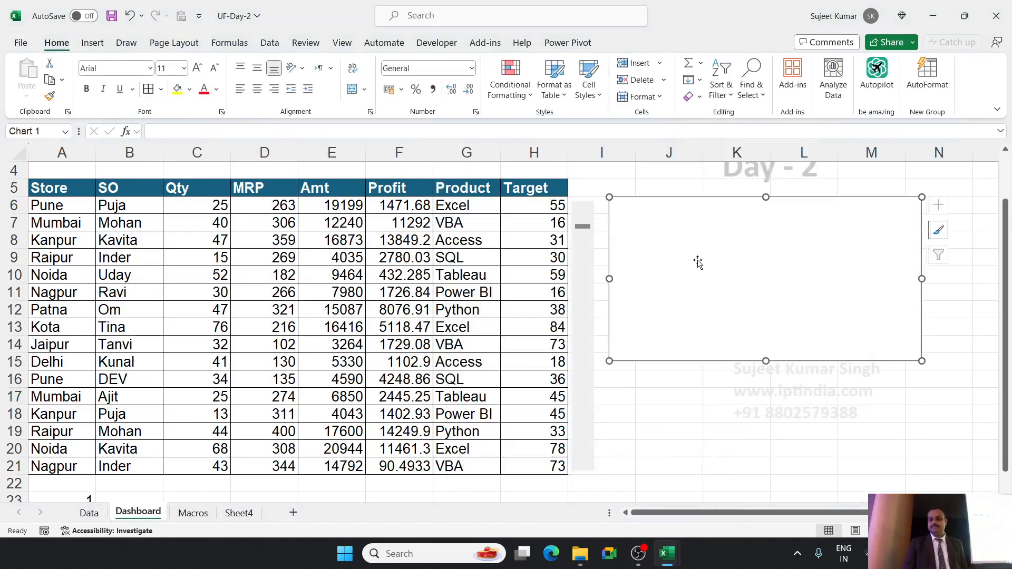
{"action": "right_click", "coordinate": [698, 263]}
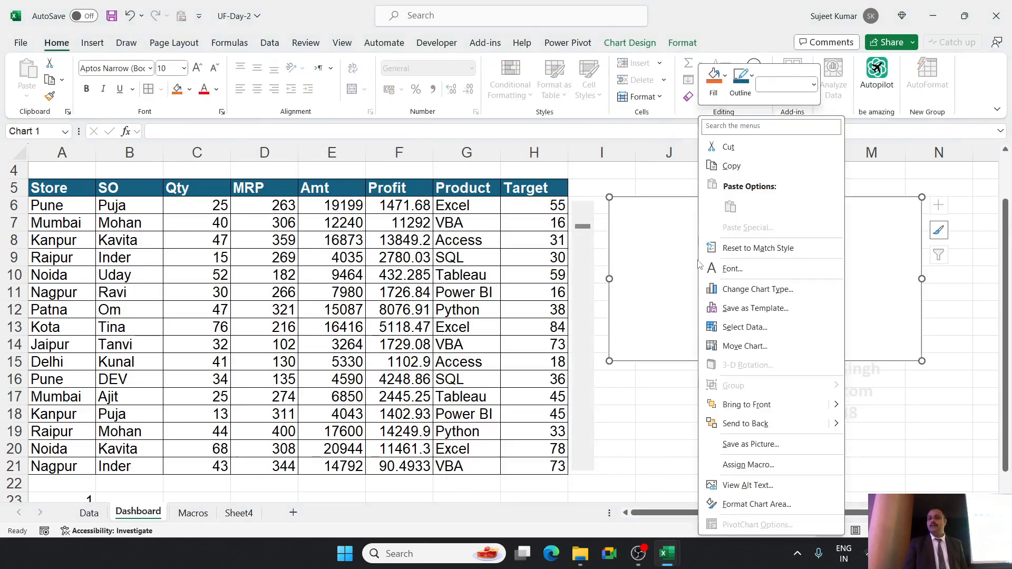
{"action": "left_click", "coordinate": [726, 328]}
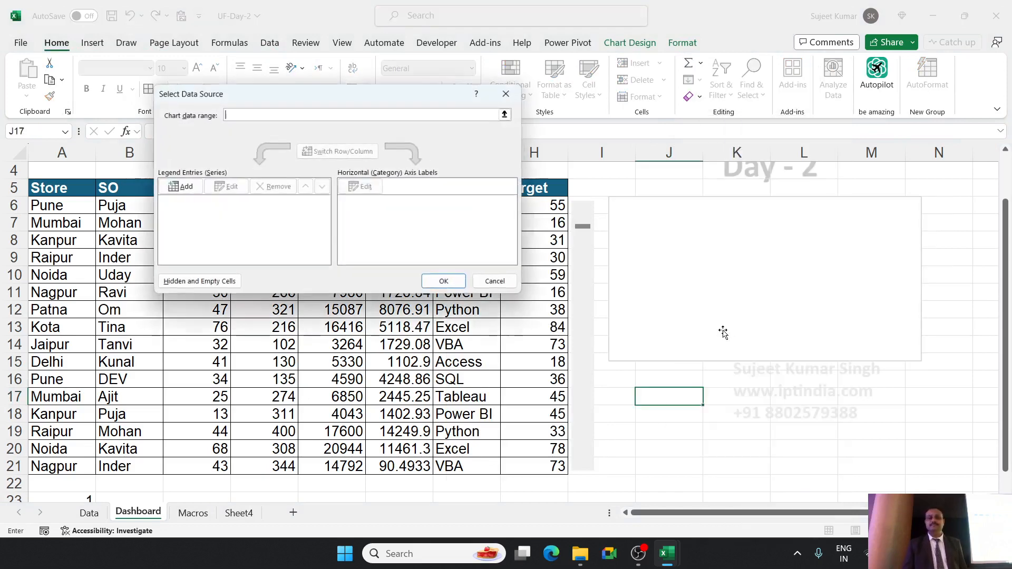
{"action": "left_click", "coordinate": [191, 187]}
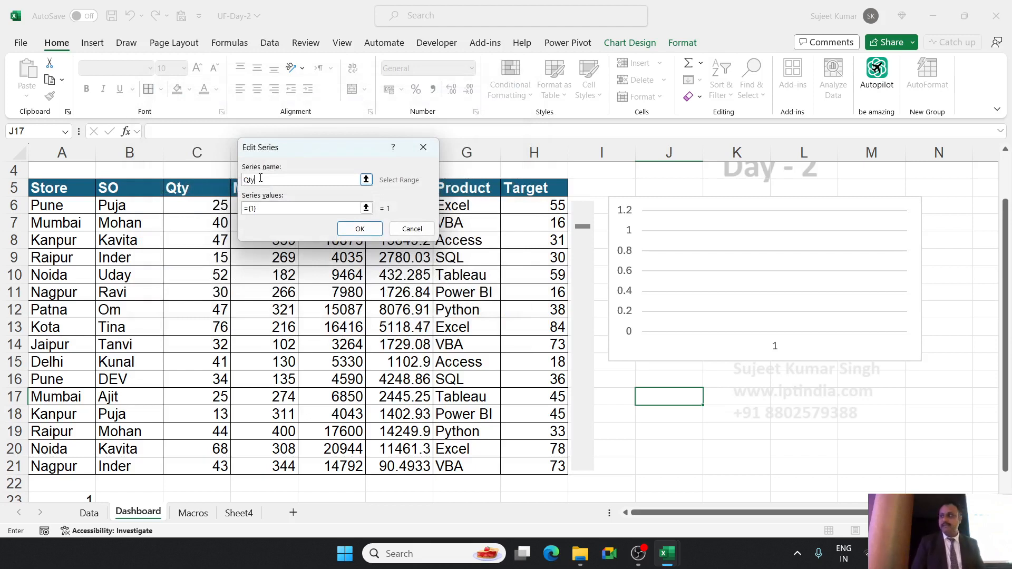
{"action": "left_click", "coordinate": [273, 207]}
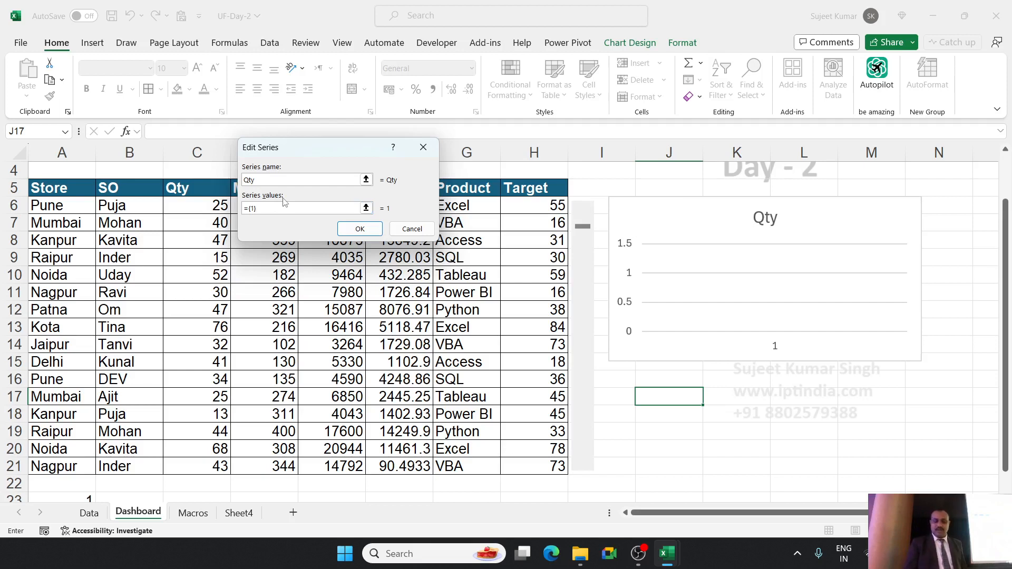
{"action": "key", "text": "BackSpace"}
{"action": "key", "text": "BackSpace"}
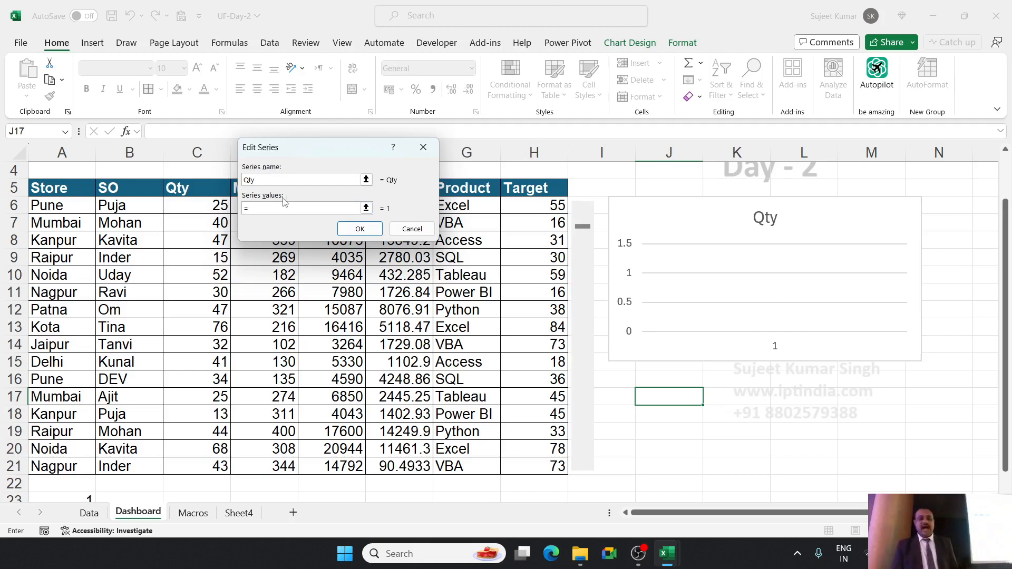
{"action": "left_click_drag", "start_coordinate": [206, 205], "coordinate": [205, 464]}
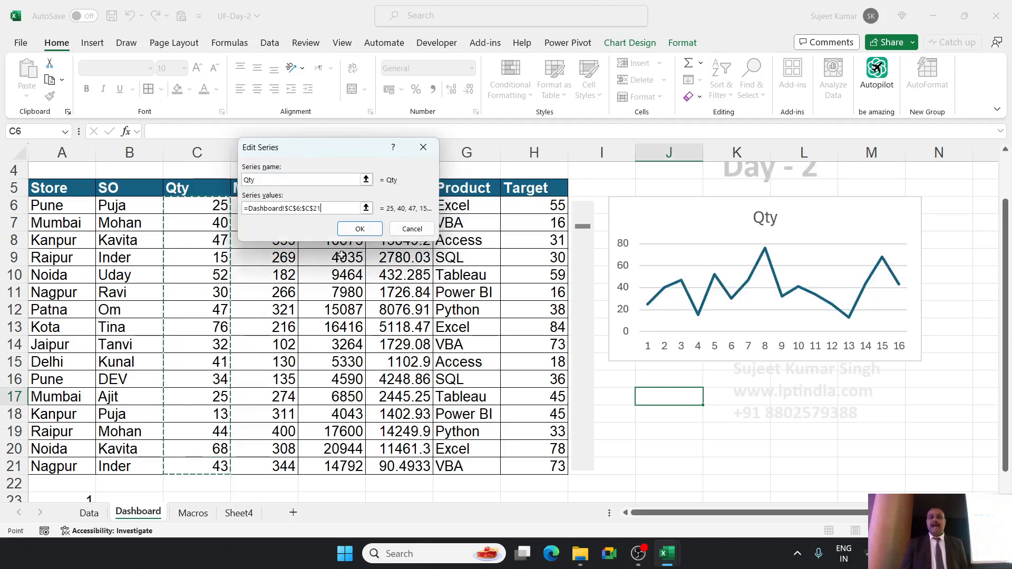
{"action": "left_click", "coordinate": [360, 229]}
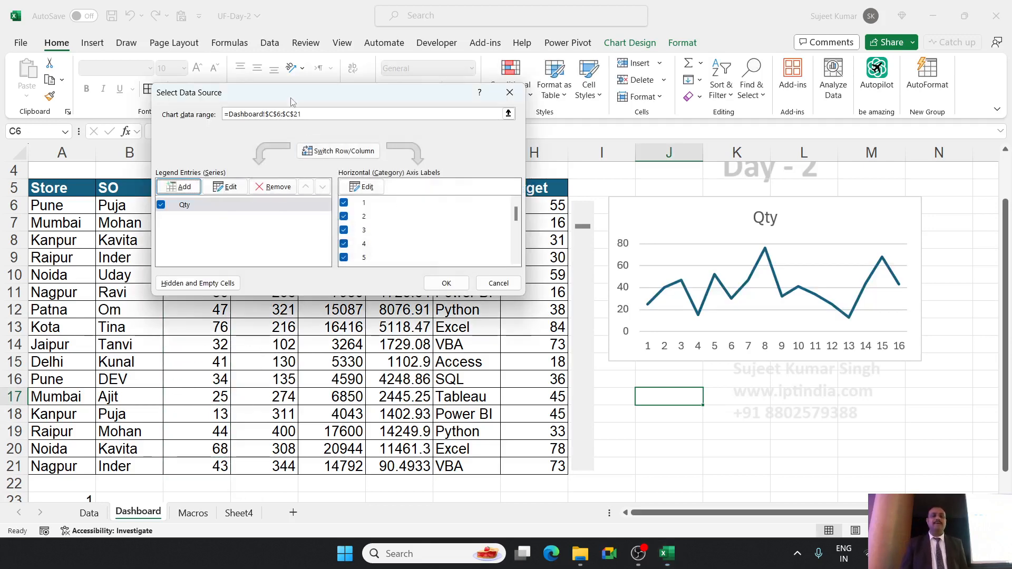
Add a second chart series named Target, with its values from Dashboard cells H6:H21.
{"action": "left_click_drag", "start_coordinate": [290, 99], "coordinate": [397, 133]}
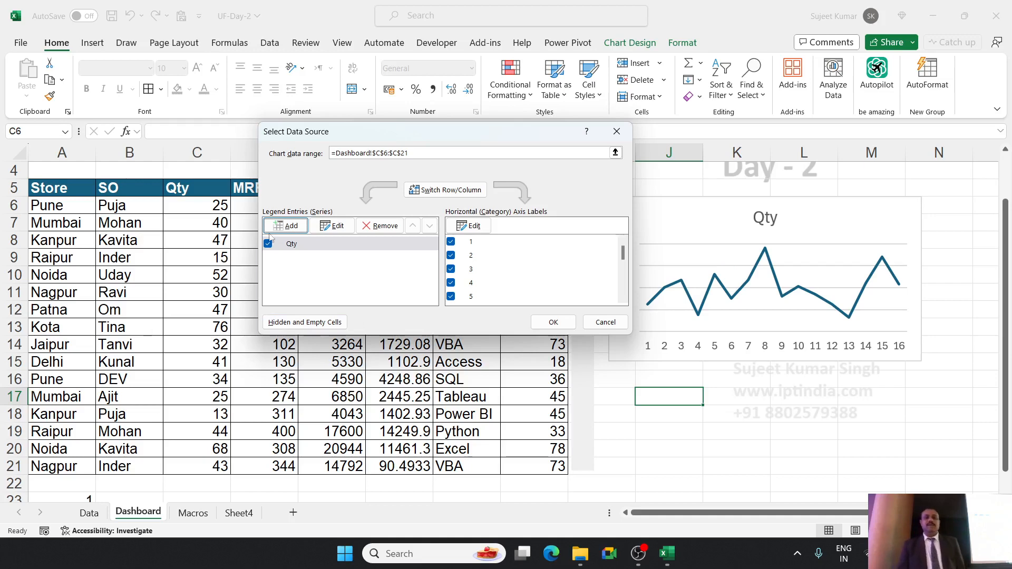
{"action": "left_click", "coordinate": [285, 226]}
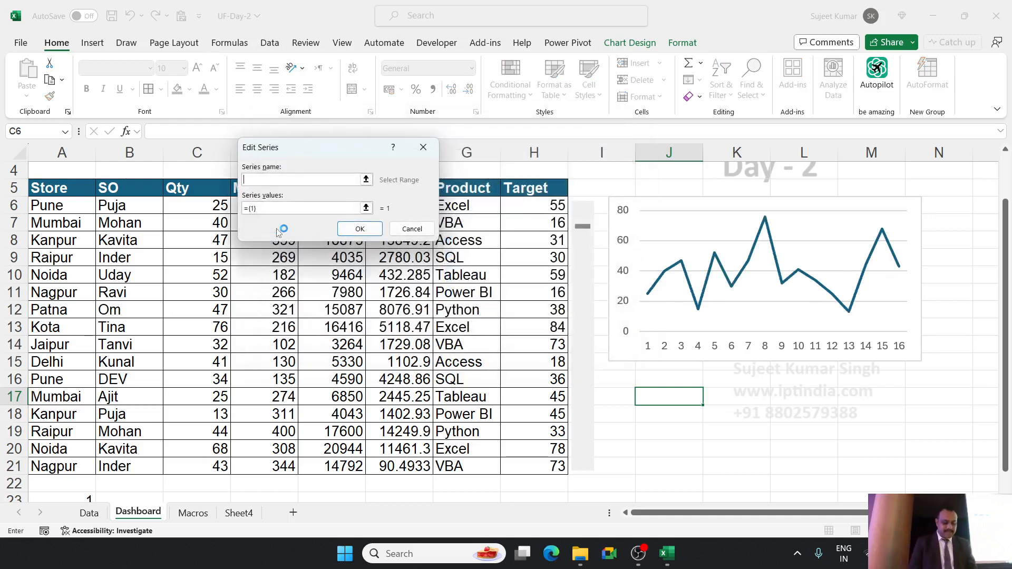
{"action": "type", "text": "Target"}
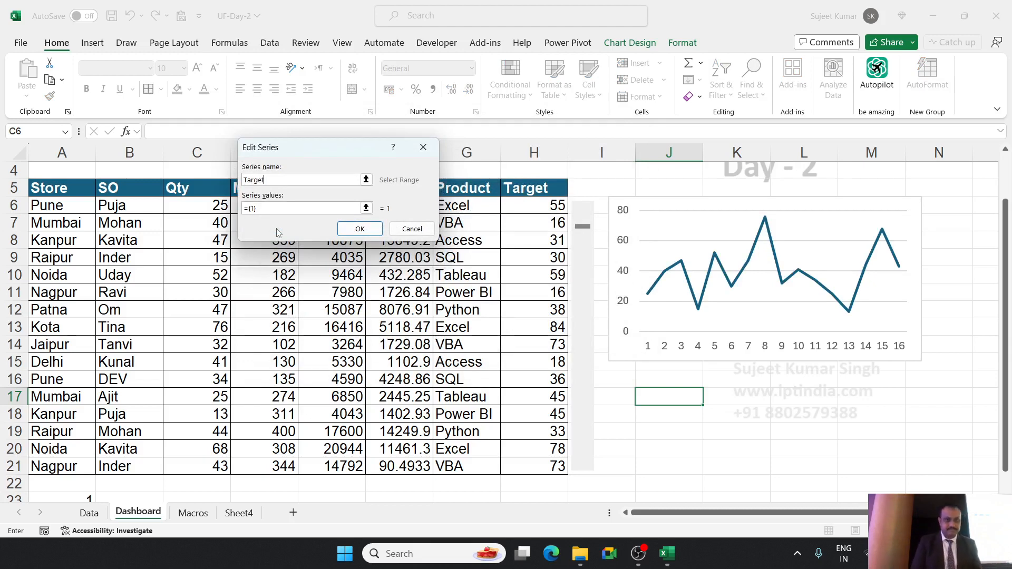
{"action": "left_click", "coordinate": [319, 208]}
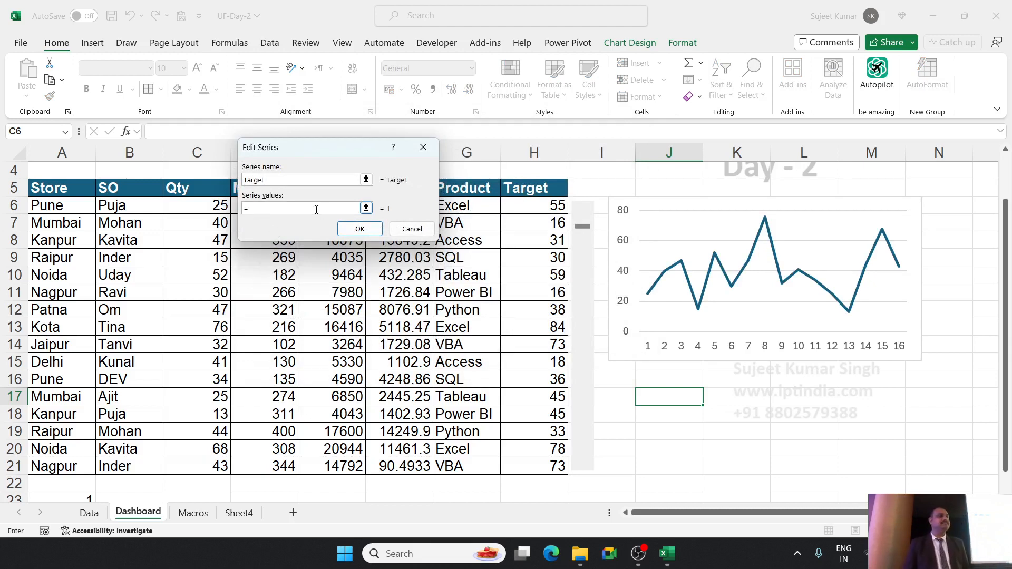
{"action": "left_click_drag", "start_coordinate": [314, 153], "coordinate": [72, 144]}
{"action": "left_click", "coordinate": [537, 210]}
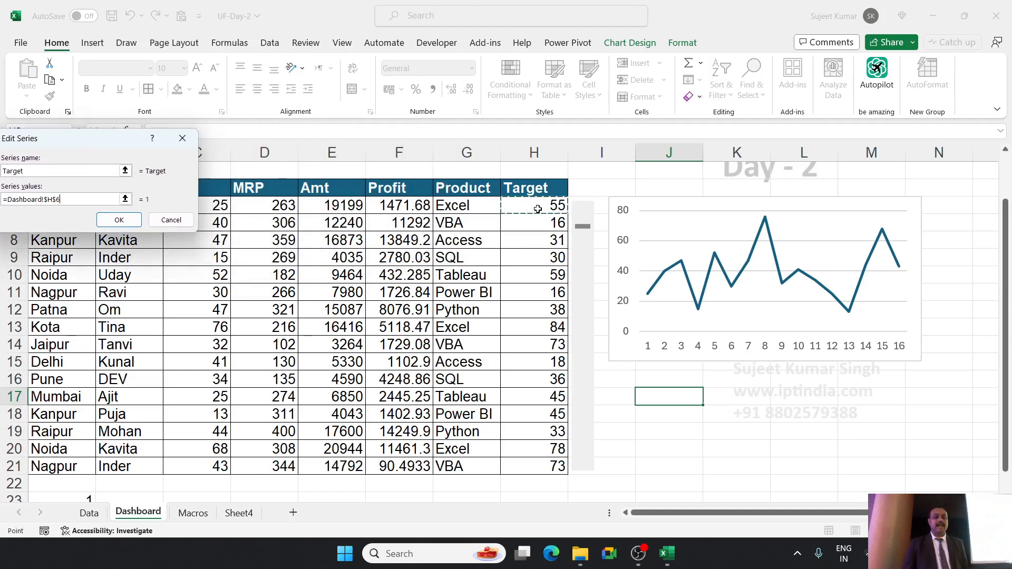
{"action": "left_click_drag", "start_coordinate": [538, 209], "coordinate": [538, 463]}
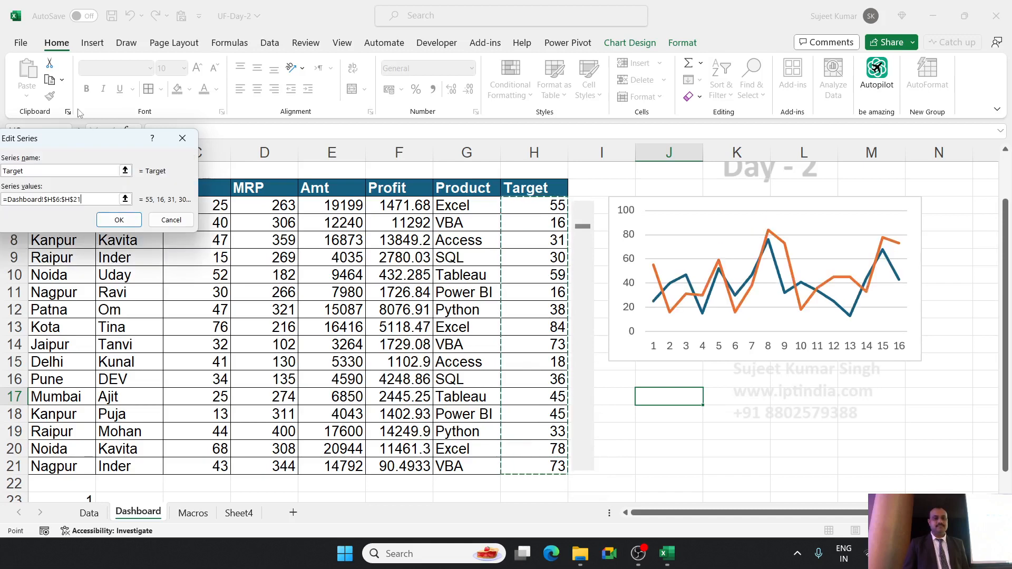
{"action": "left_click_drag", "start_coordinate": [90, 139], "coordinate": [361, 179]}
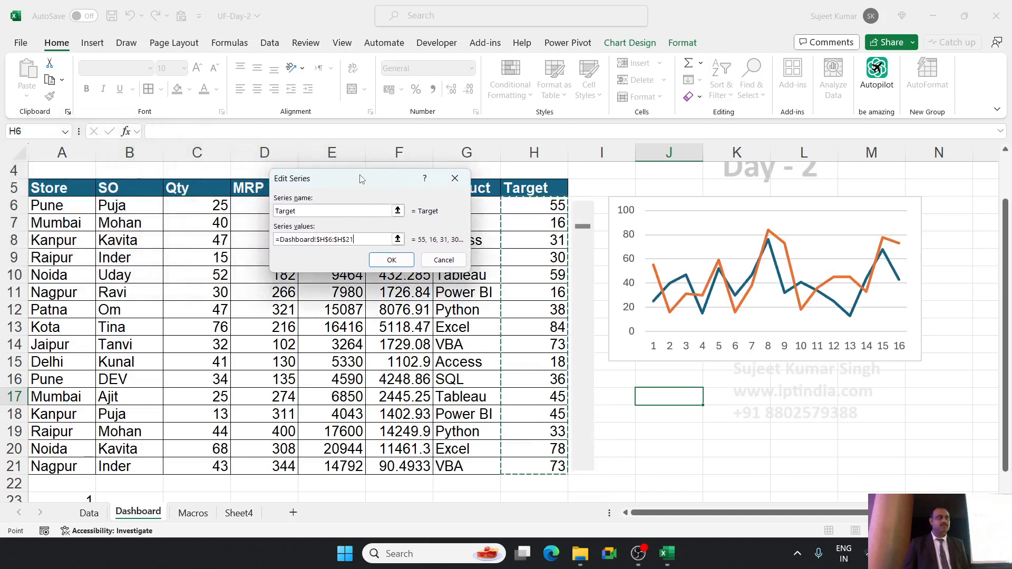
{"action": "left_click", "coordinate": [396, 261]}
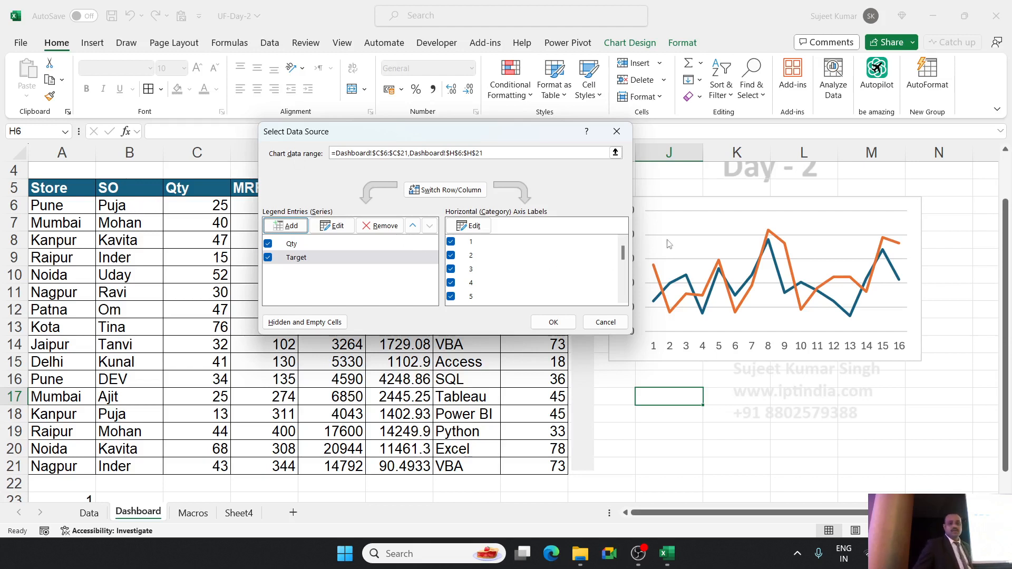
Set the chart's horizontal axis labels to the SO column entries in Dashboard cells B6:B21.
{"action": "left_click", "coordinate": [480, 234]}
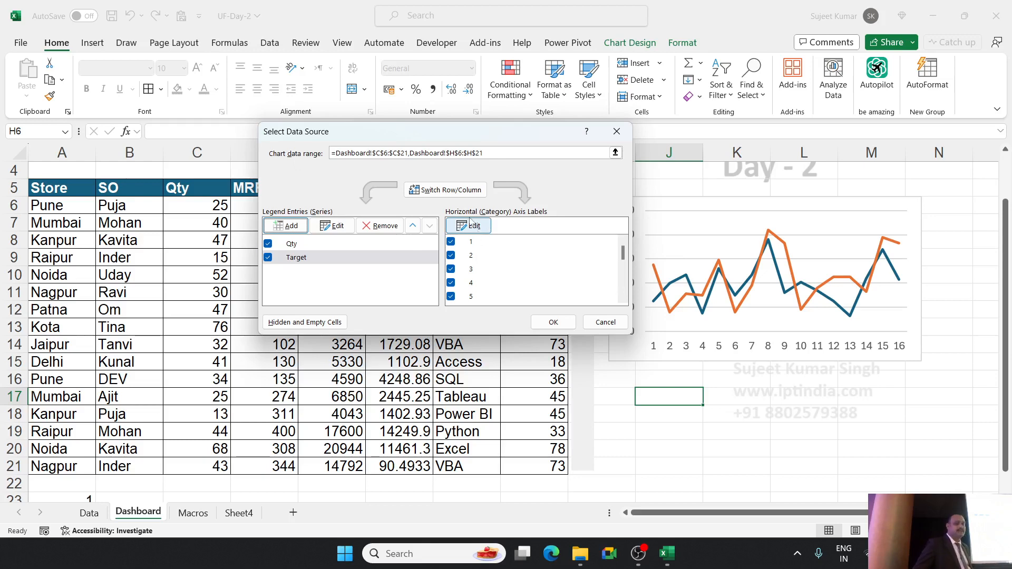
{"action": "left_click", "coordinate": [473, 231]}
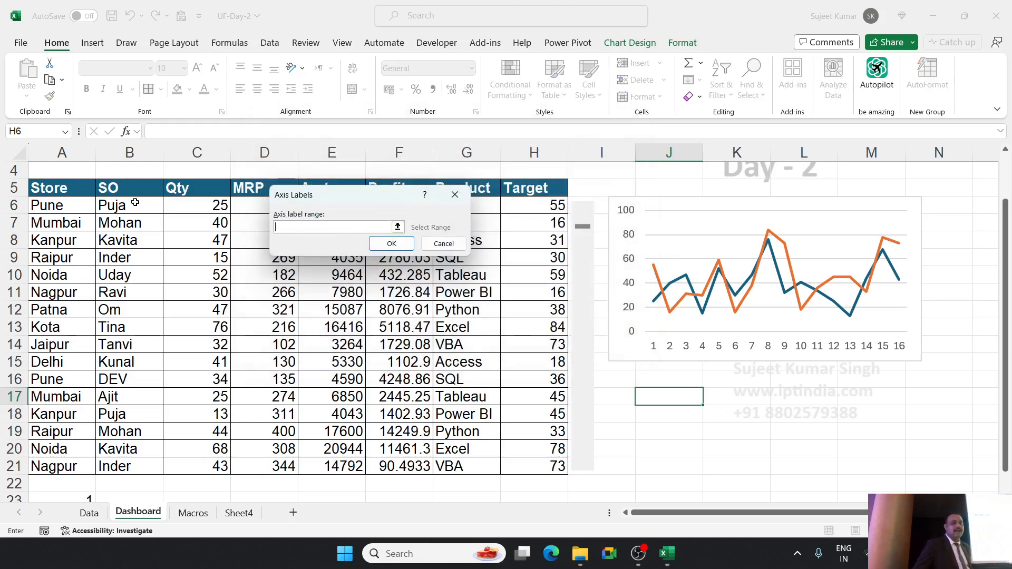
{"action": "left_click_drag", "start_coordinate": [139, 205], "coordinate": [140, 458]}
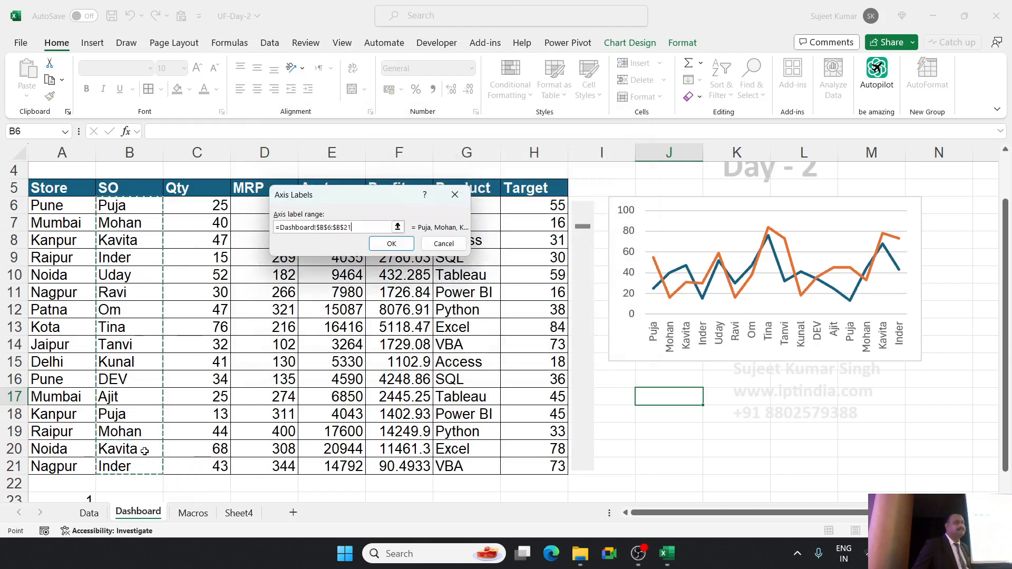
Apply the SO axis labels to the line chart, and shorten and position it beside the table across about rows 6 to 12.
{"action": "left_click", "coordinate": [391, 243]}
{"action": "left_click", "coordinate": [548, 327]}
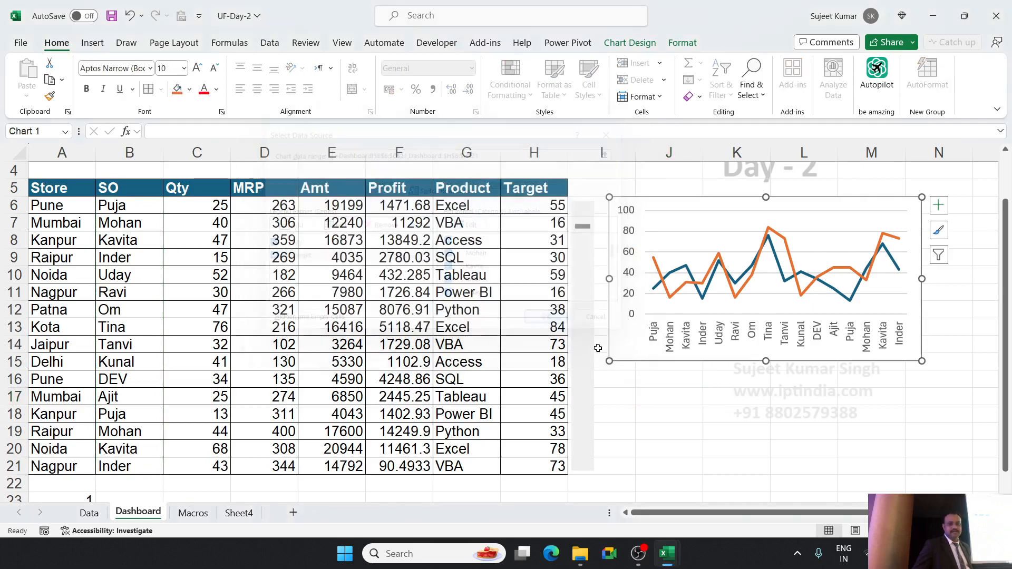
{"action": "left_click_drag", "start_coordinate": [619, 357], "coordinate": [611, 362]}
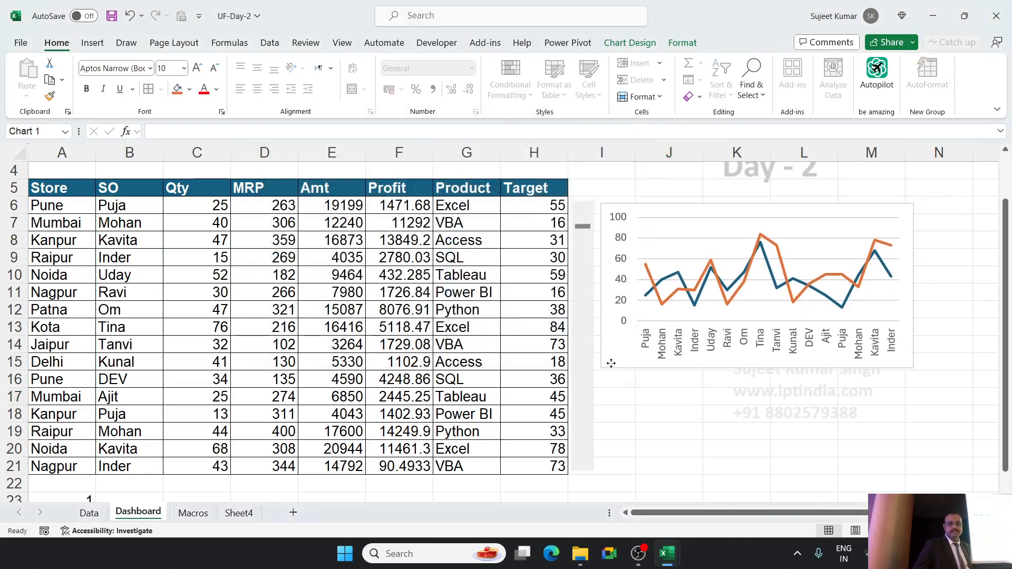
{"action": "left_click_drag", "start_coordinate": [913, 366], "coordinate": [920, 324]}
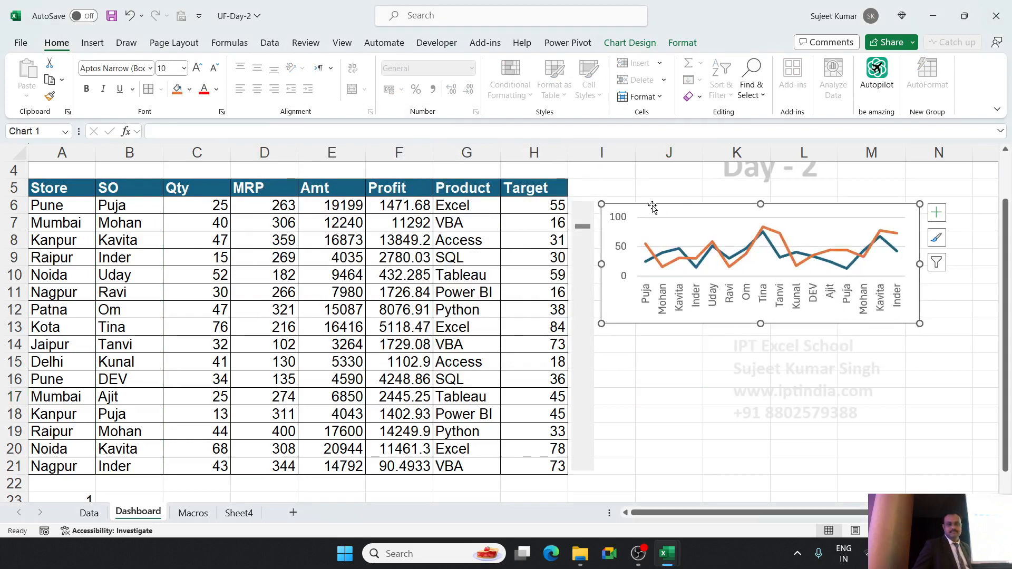
{"action": "left_click_drag", "start_coordinate": [652, 205], "coordinate": [651, 205]}
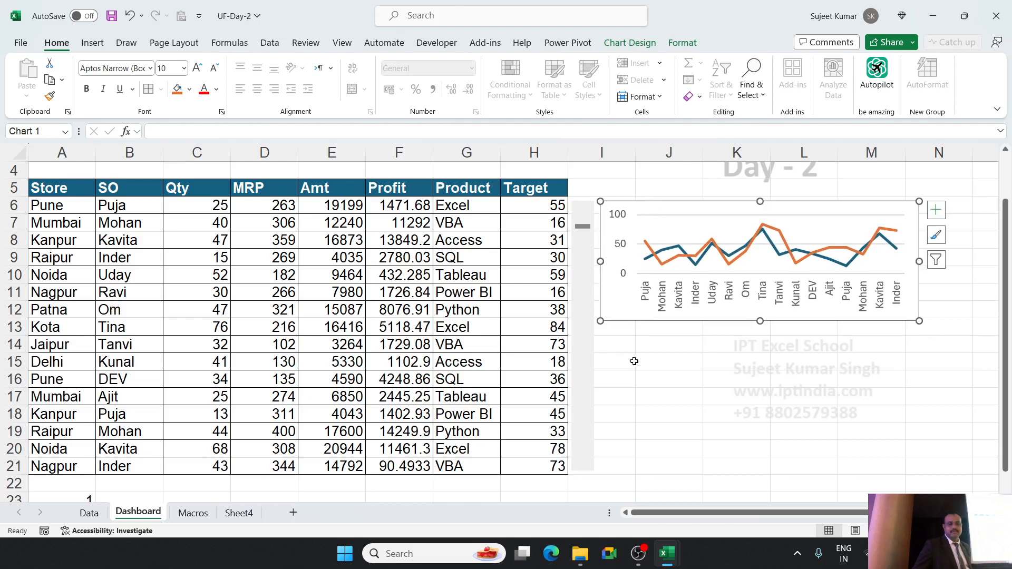
{"action": "left_click", "coordinate": [648, 358]}
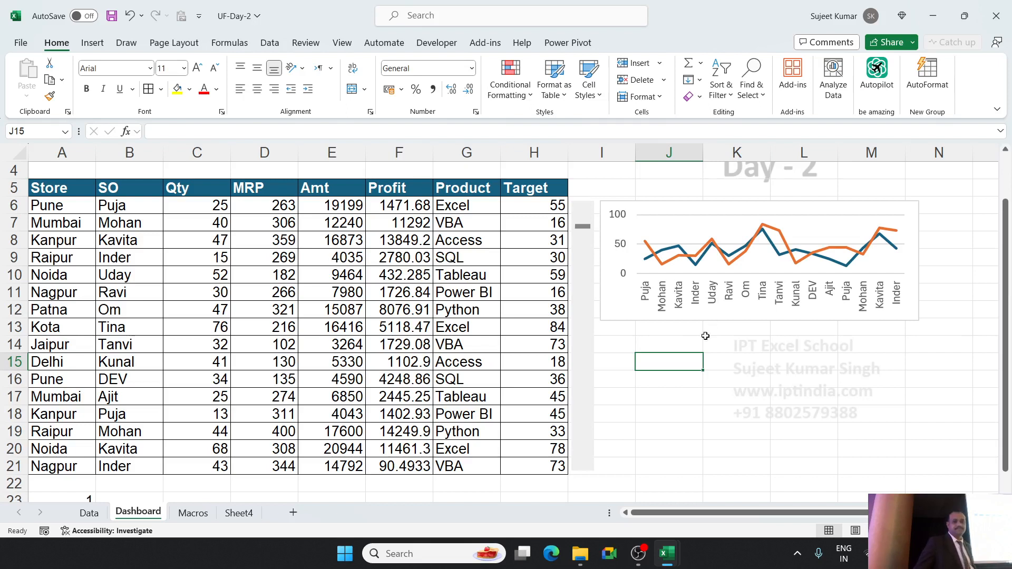
{"action": "left_click", "coordinate": [631, 348]}
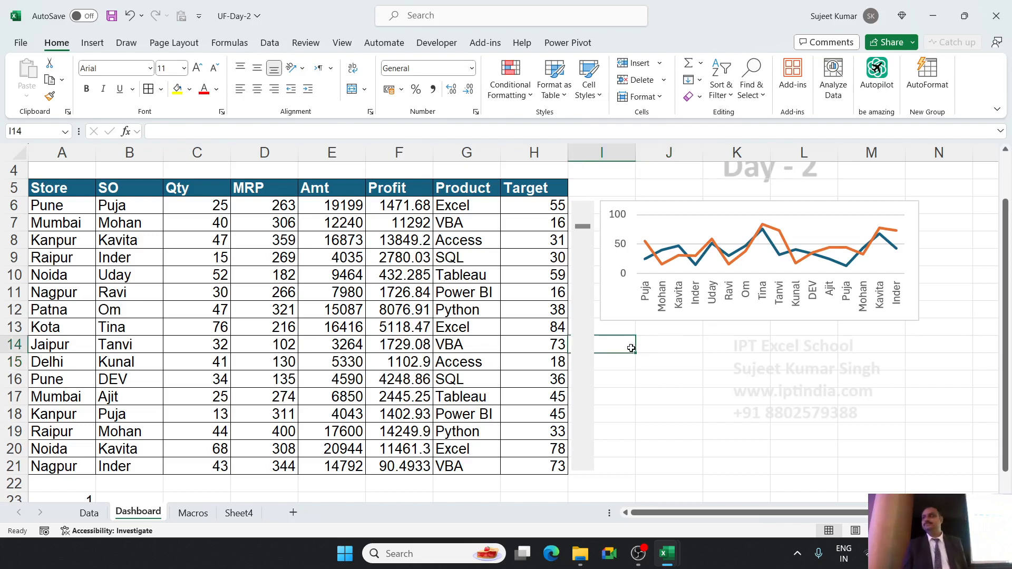
{"action": "left_click", "coordinate": [691, 340]}
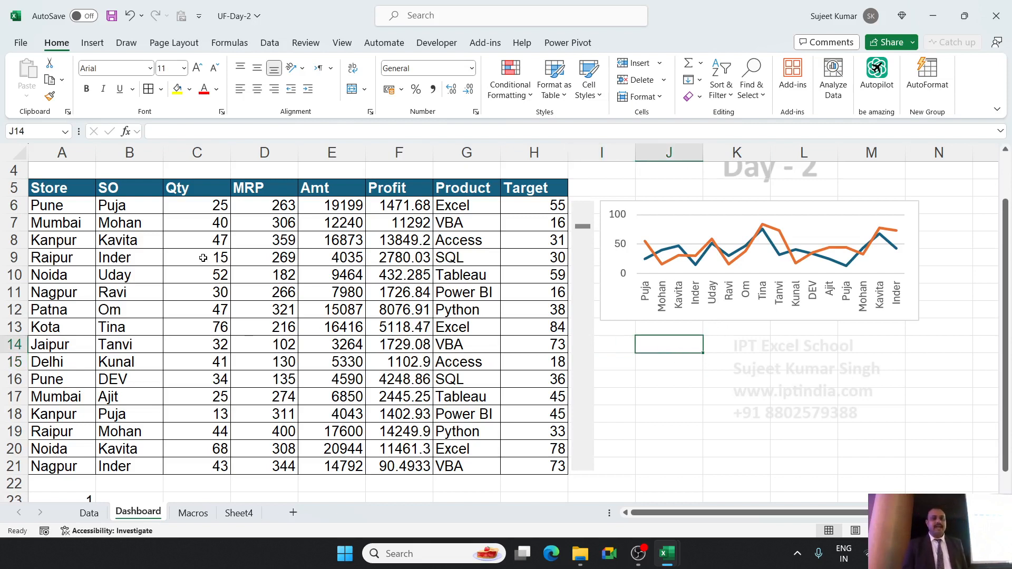
{"action": "left_click", "coordinate": [333, 208]}
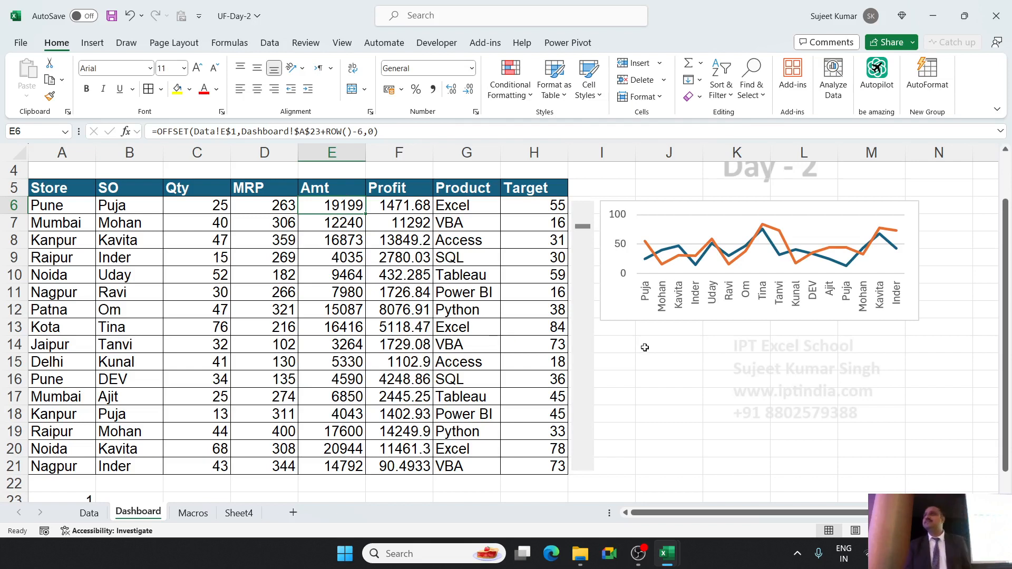
Insert an empty 2-D clustered column chart and fit it directly below the line chart, across about rows 13 to 21.
{"action": "left_click", "coordinate": [676, 350]}
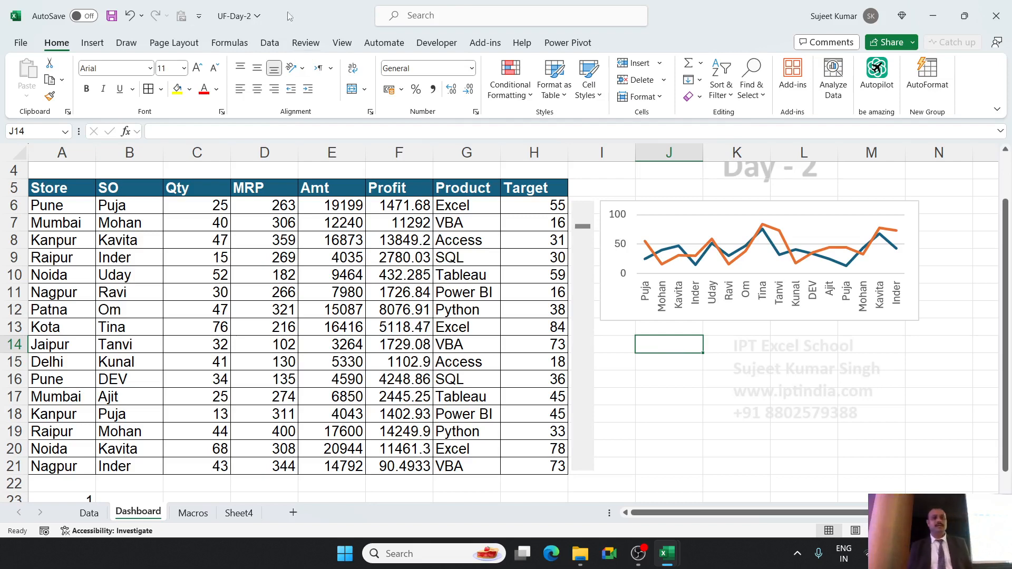
{"action": "left_click", "coordinate": [94, 44]}
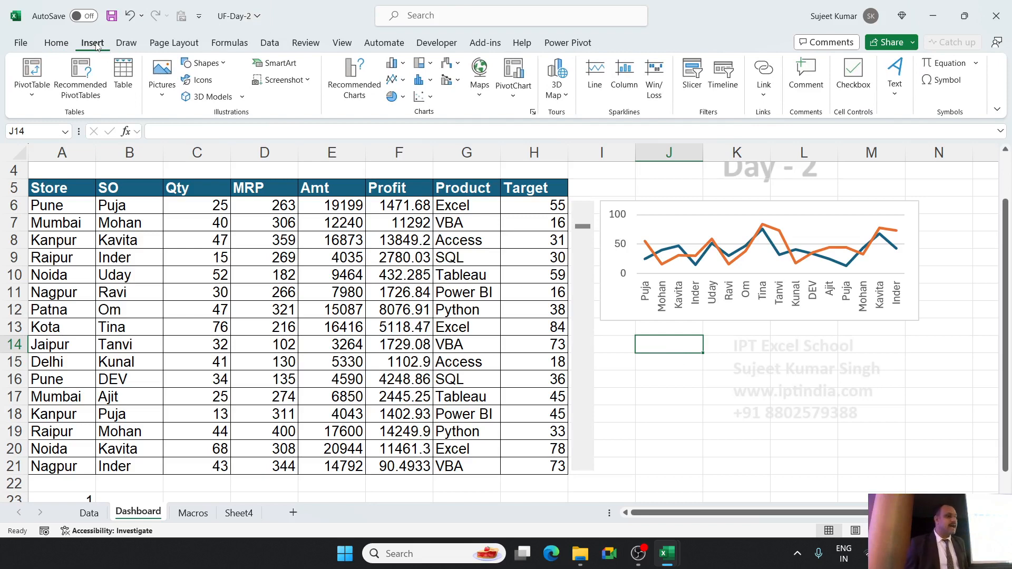
{"action": "left_click", "coordinate": [399, 66]}
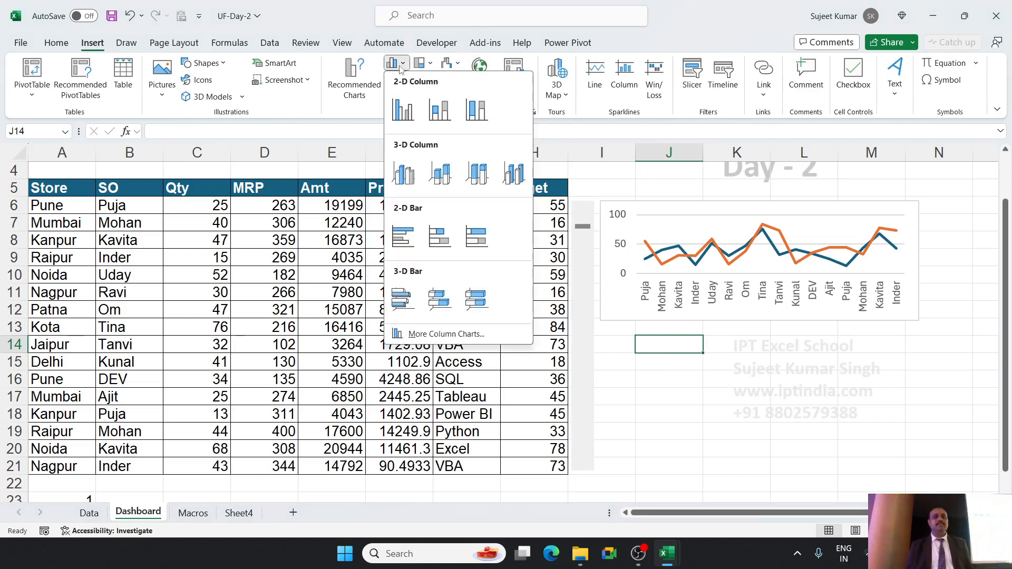
{"action": "left_click", "coordinate": [401, 109]}
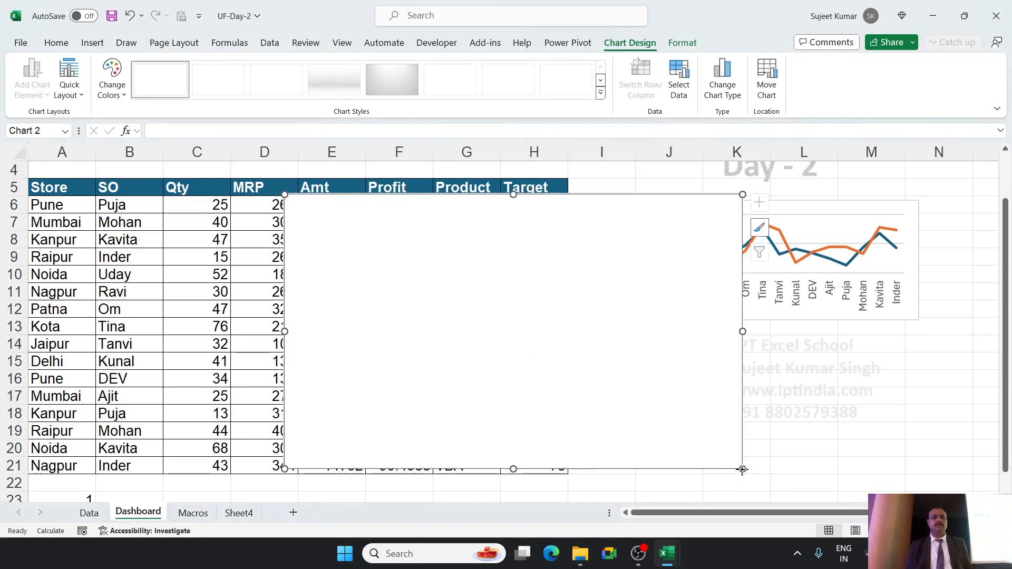
{"action": "left_click_drag", "start_coordinate": [743, 469], "coordinate": [515, 329]}
{"action": "left_click_drag", "start_coordinate": [420, 295], "coordinate": [736, 428]}
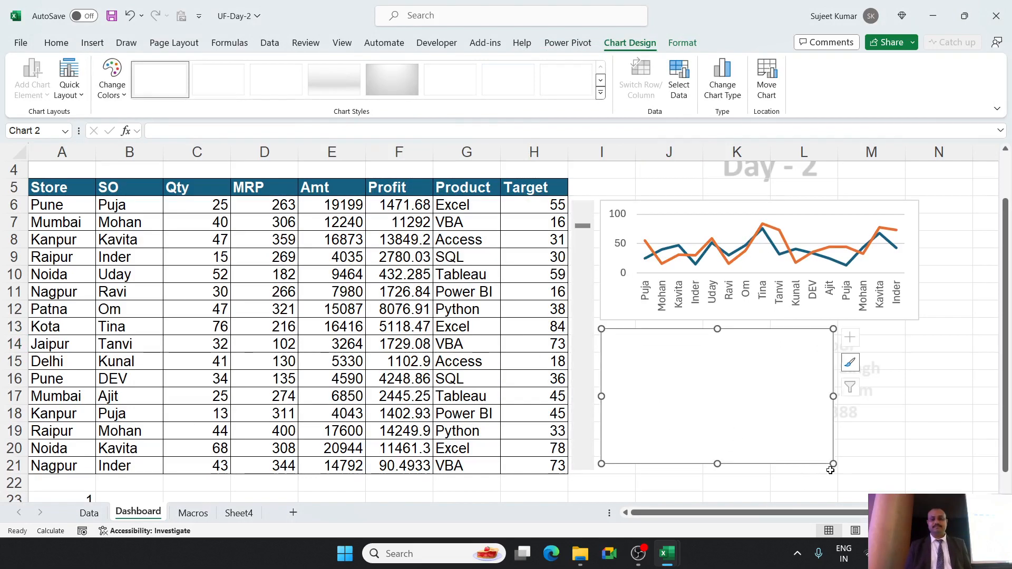
{"action": "left_click_drag", "start_coordinate": [832, 466], "coordinate": [897, 462]}
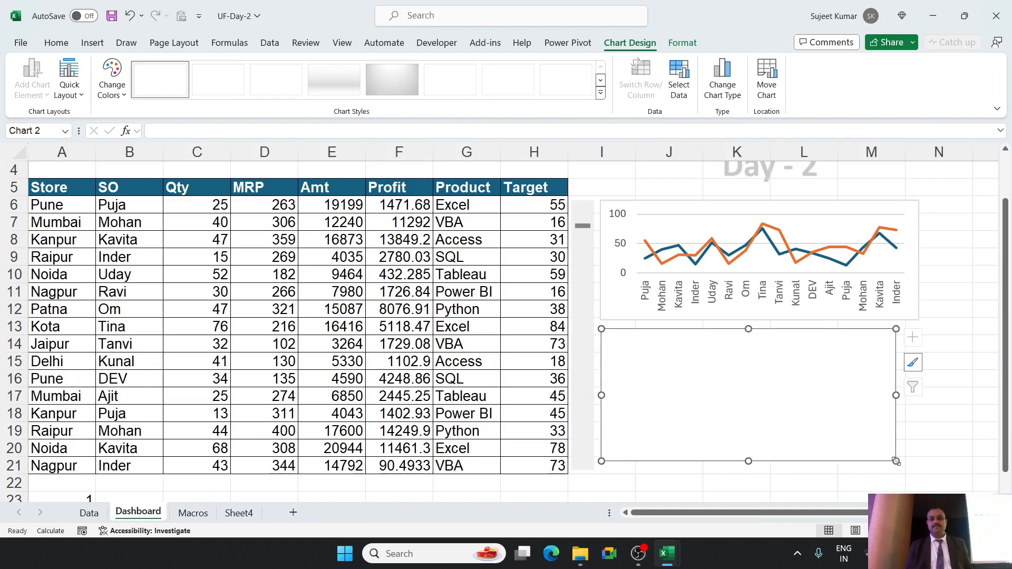
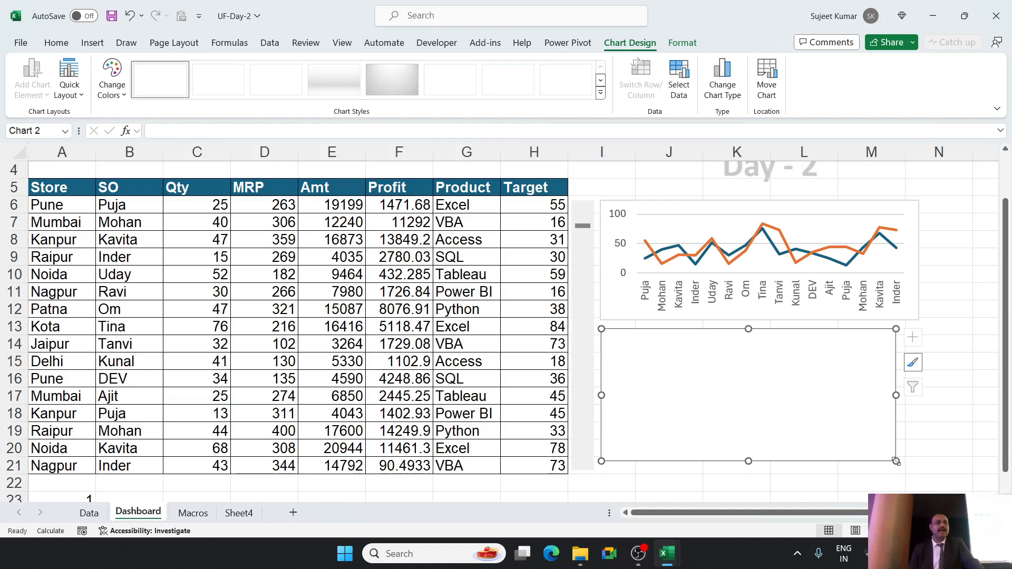
Add a series named Amt to the empty column chart, with its values from Dashboard cells E6:E21.
{"action": "right_click", "coordinate": [857, 381]}
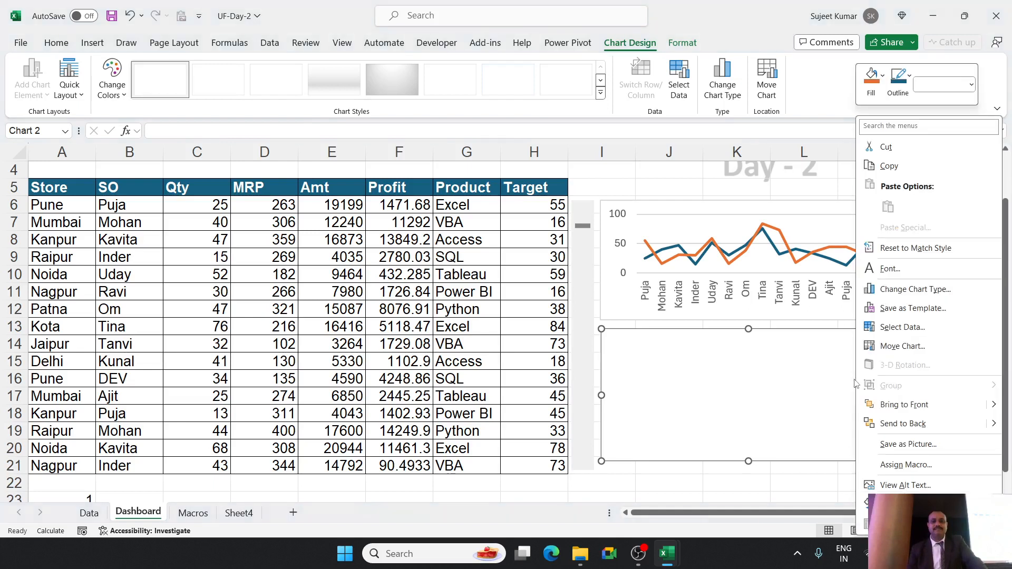
{"action": "left_click", "coordinate": [894, 332]}
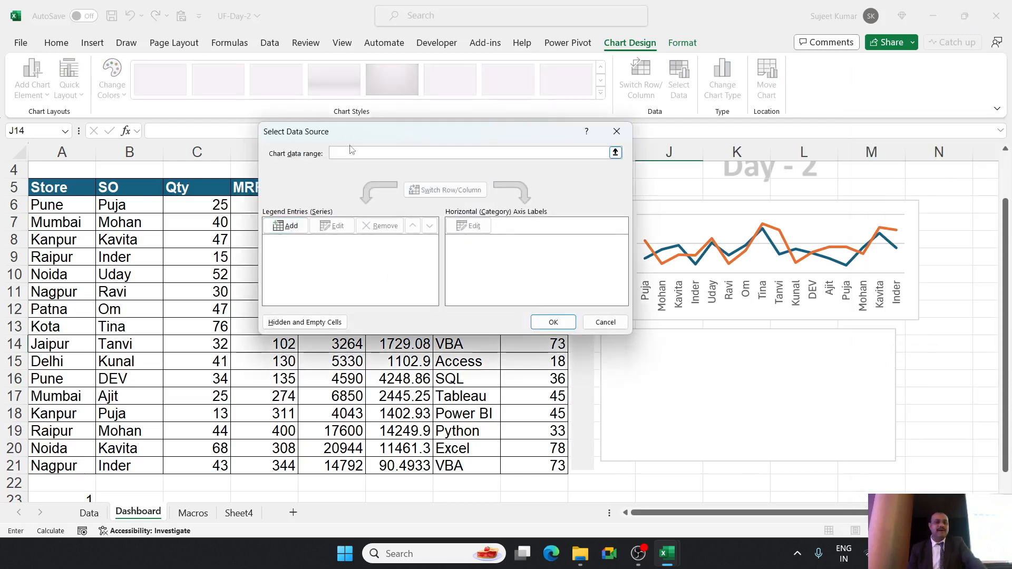
{"action": "left_click_drag", "start_coordinate": [350, 136], "coordinate": [589, 97]}
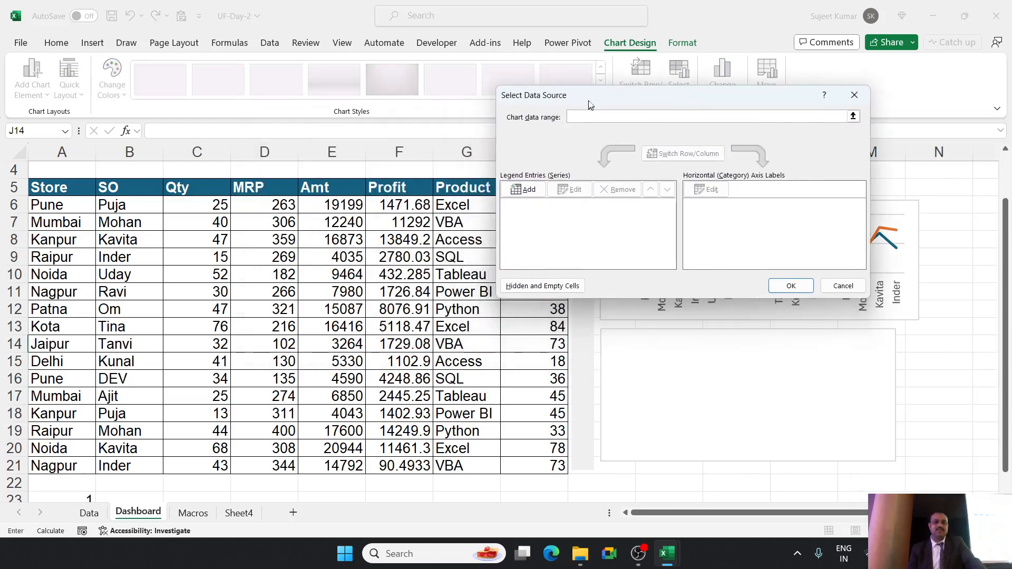
{"action": "left_click", "coordinate": [527, 187]}
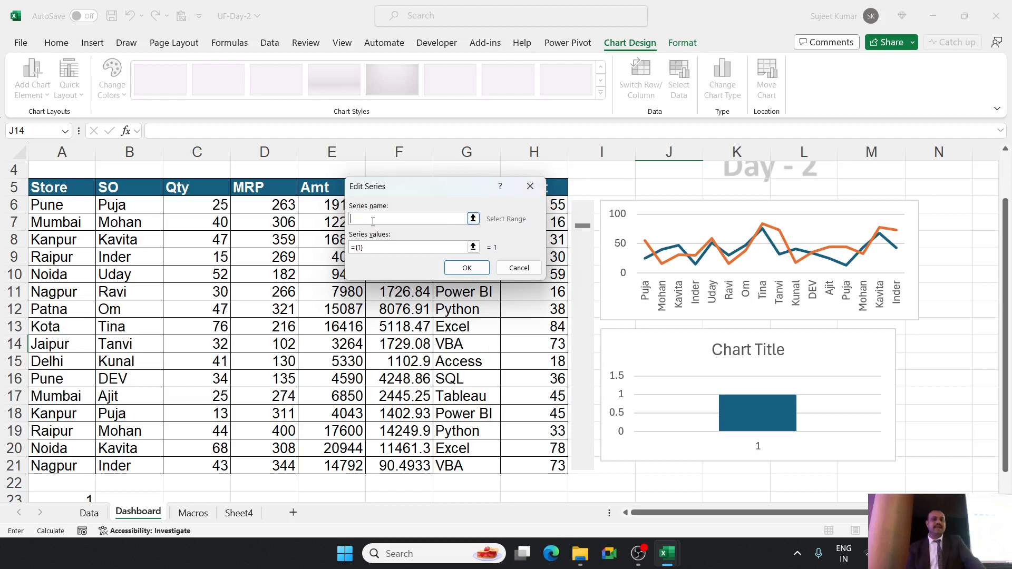
{"action": "left_click_drag", "start_coordinate": [384, 187], "coordinate": [541, 192]}
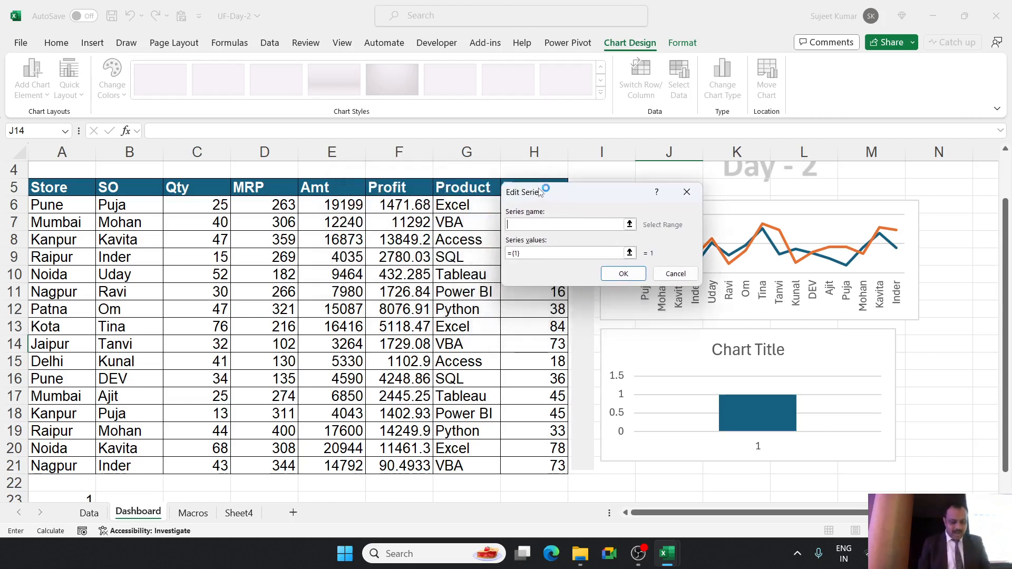
{"action": "type", "text": "Amt"}
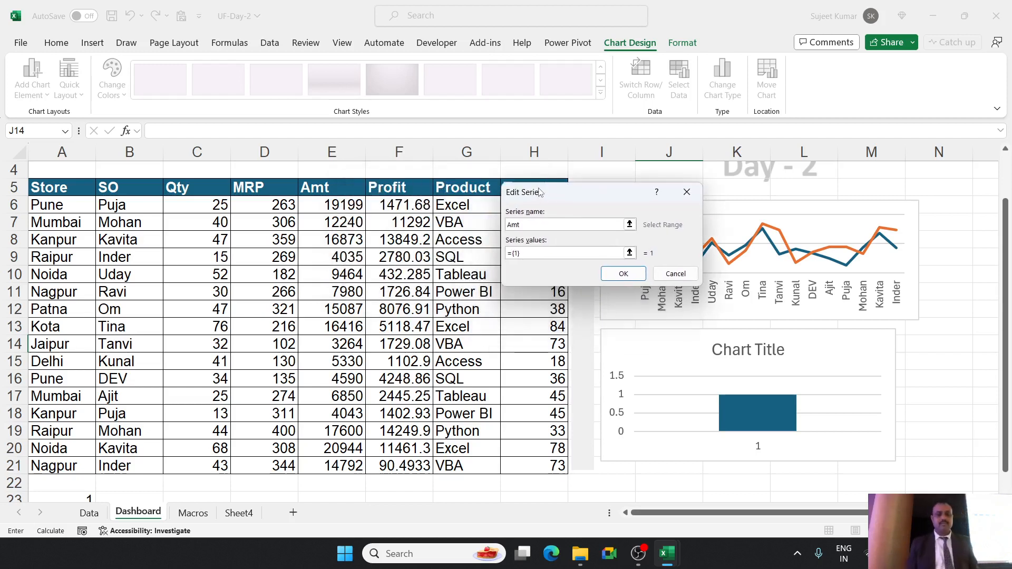
{"action": "left_click", "coordinate": [532, 254]}
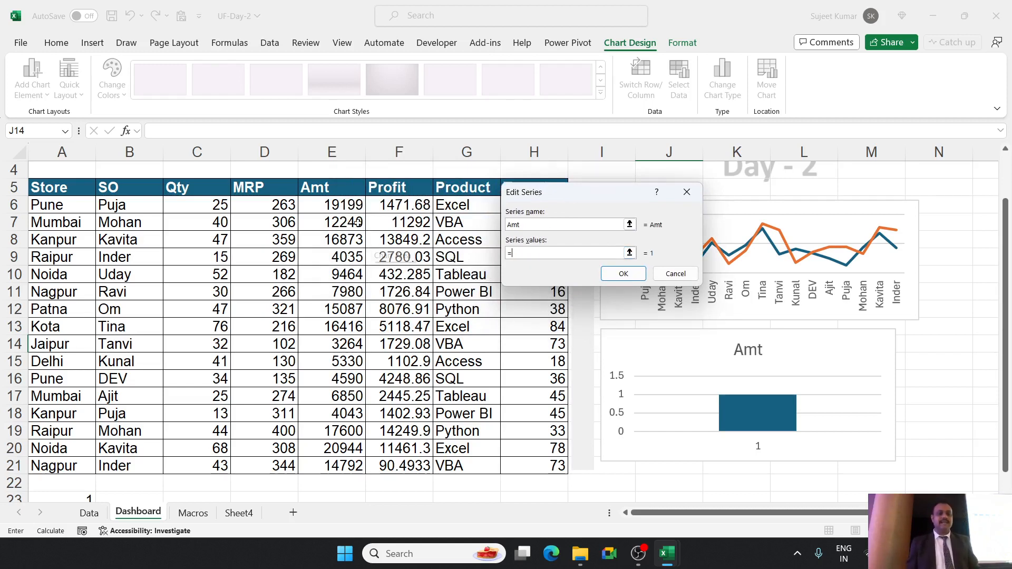
{"action": "left_click_drag", "start_coordinate": [342, 206], "coordinate": [338, 466]}
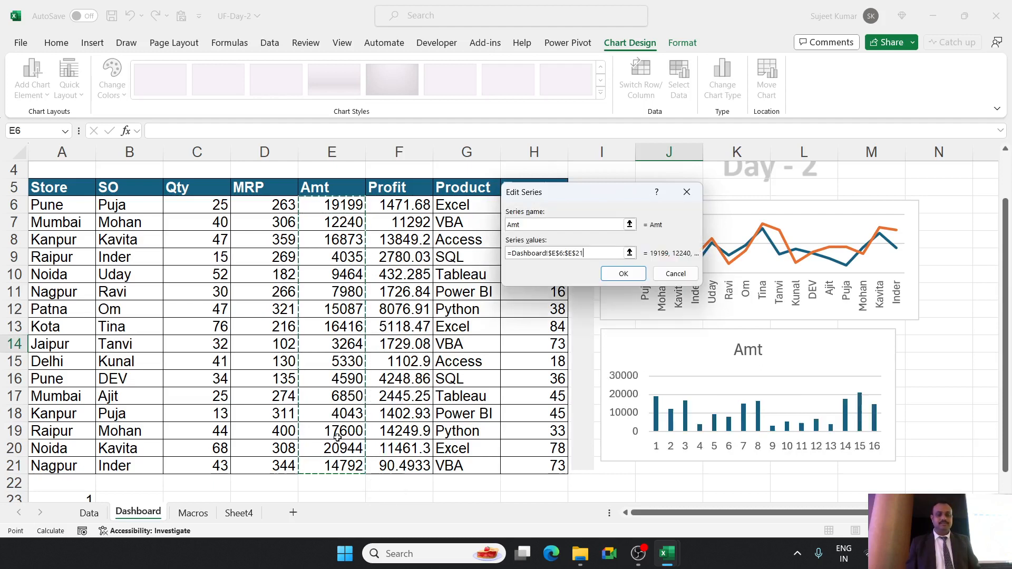
{"action": "left_click", "coordinate": [622, 274]}
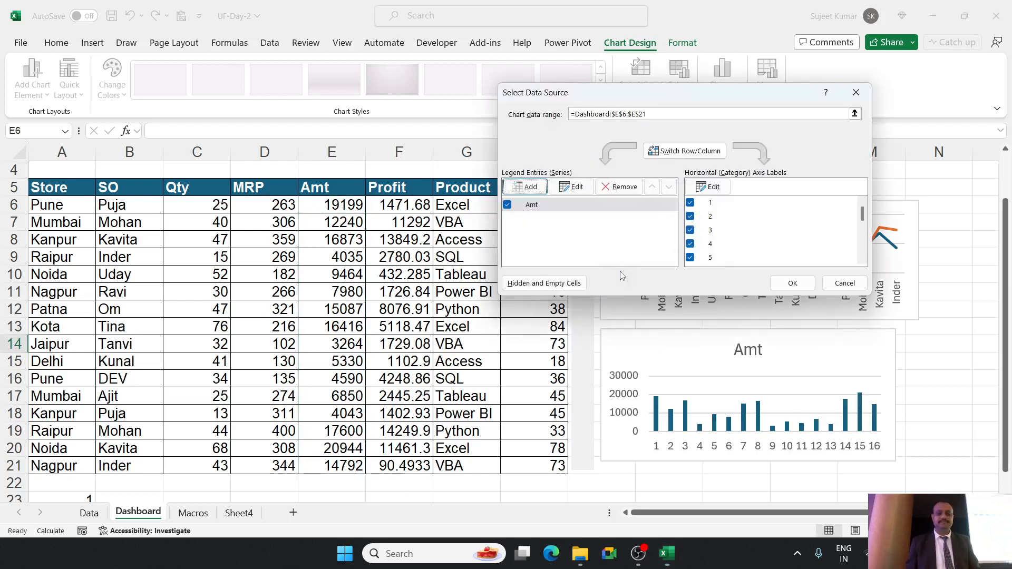
Set the column chart's horizontal axis labels to the Store entries in Dashboard cells A6:A21 and apply the data source.
{"action": "left_click", "coordinate": [712, 188]}
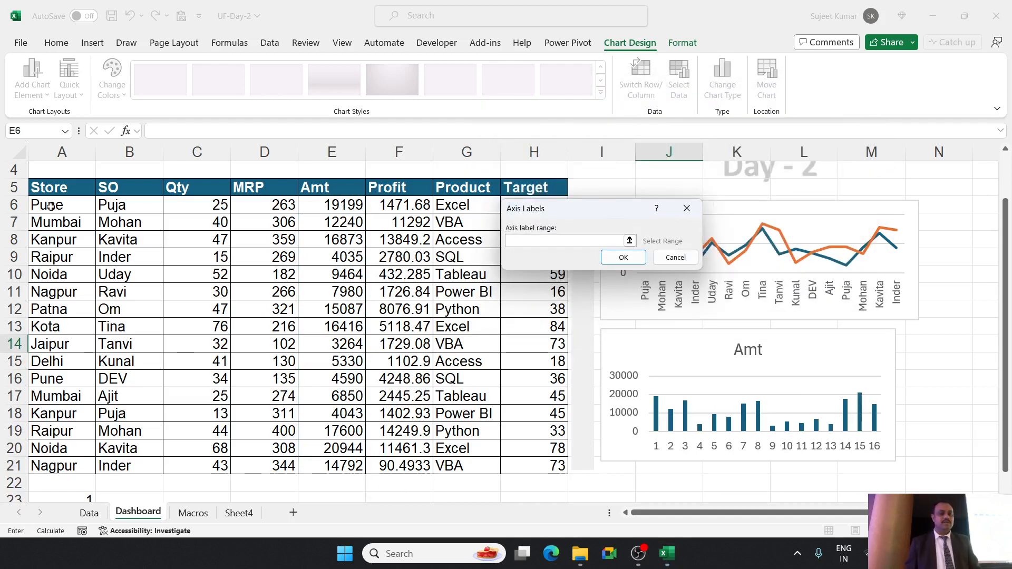
{"action": "left_click_drag", "start_coordinate": [51, 206], "coordinate": [51, 468]}
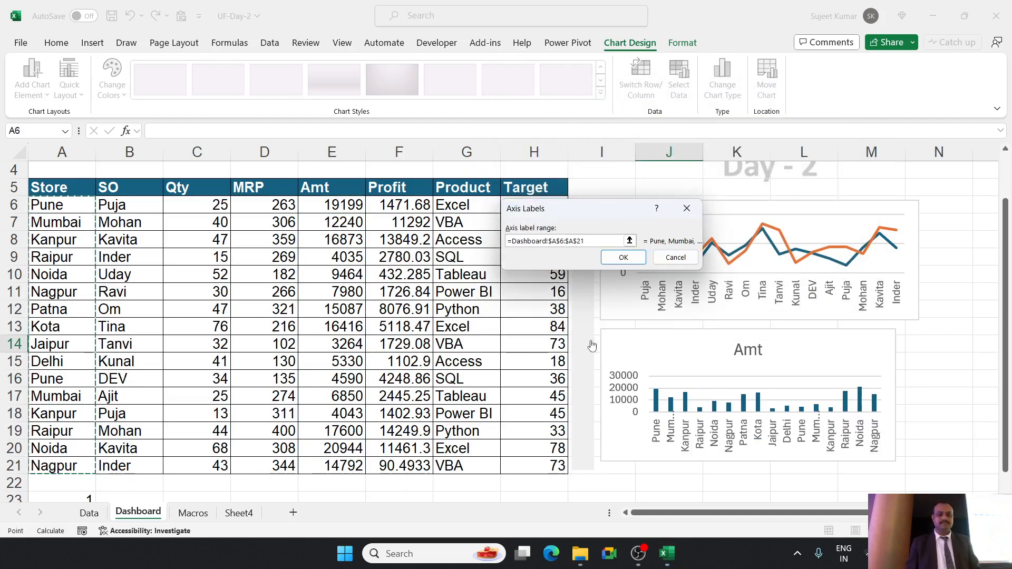
{"action": "left_click", "coordinate": [624, 263]}
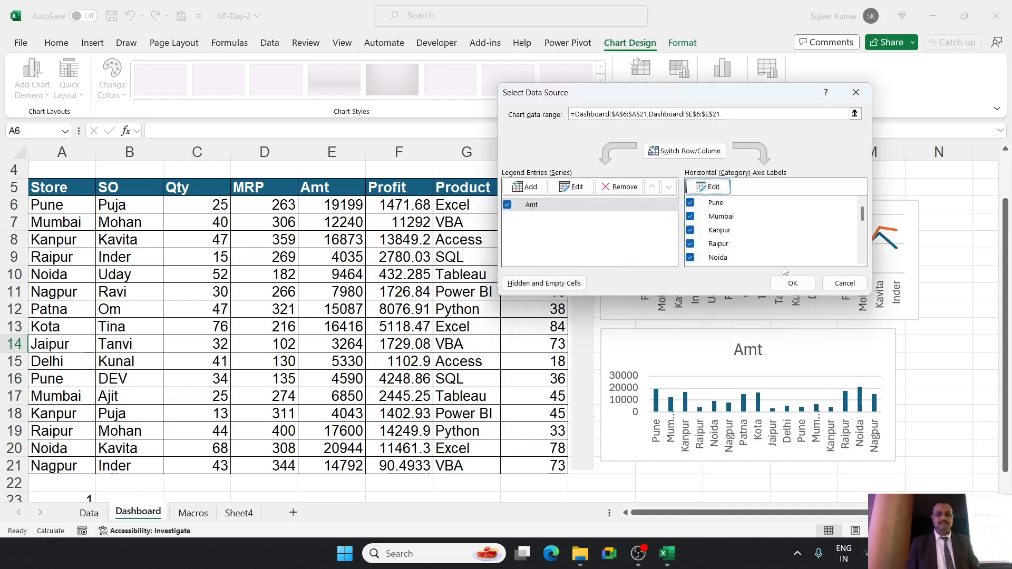
{"action": "left_click", "coordinate": [794, 284]}
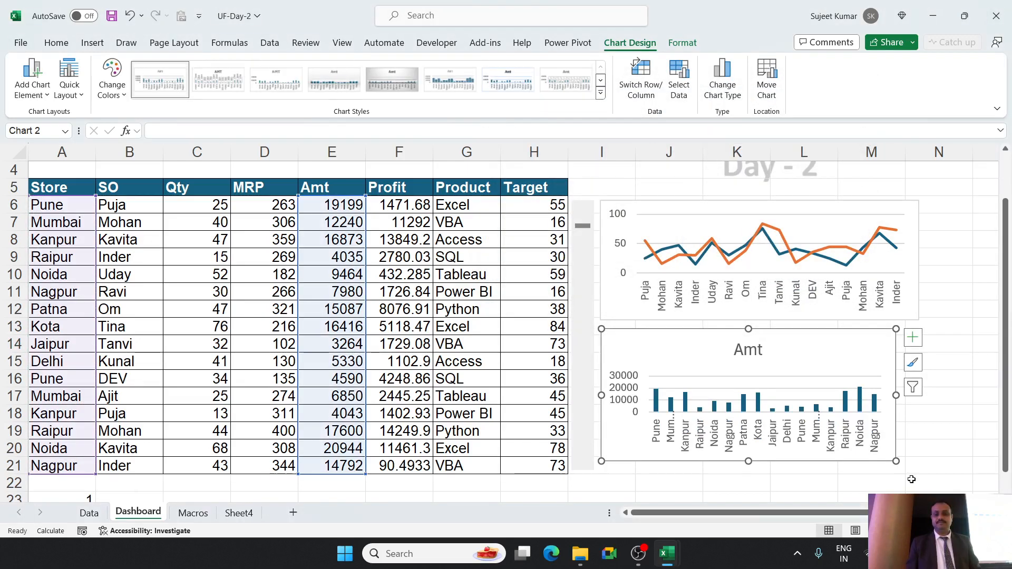
Widen the column chart to about the line chart's width and remove its chart title.
{"action": "left_click_drag", "start_coordinate": [898, 462], "coordinate": [915, 464]}
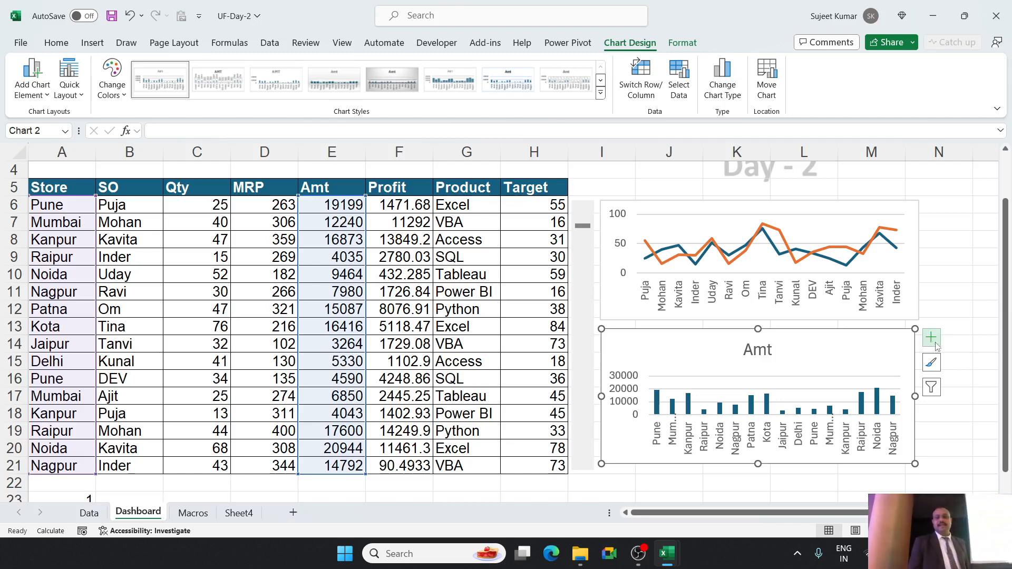
{"action": "left_click", "coordinate": [932, 340]}
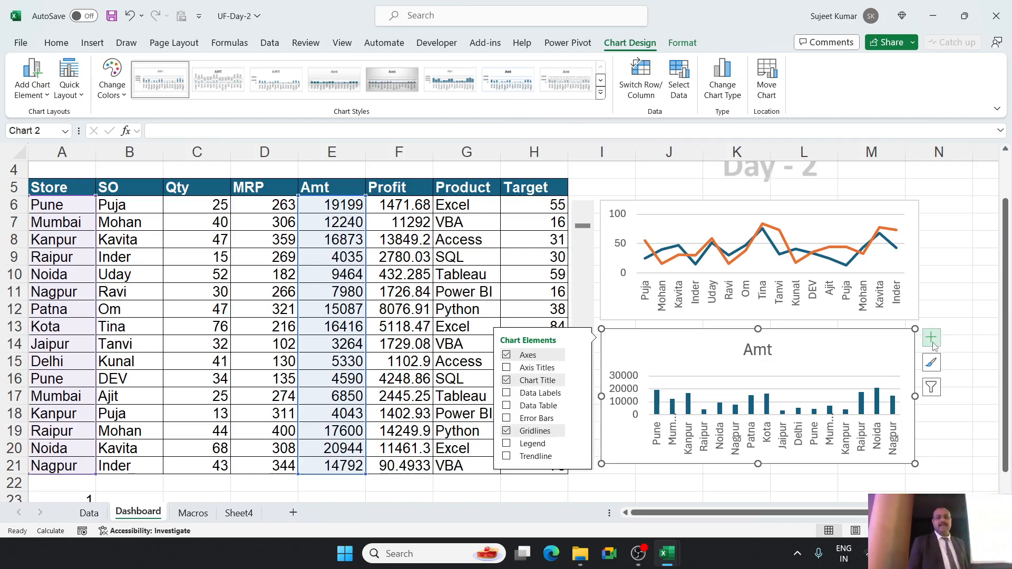
{"action": "left_click", "coordinate": [508, 382]}
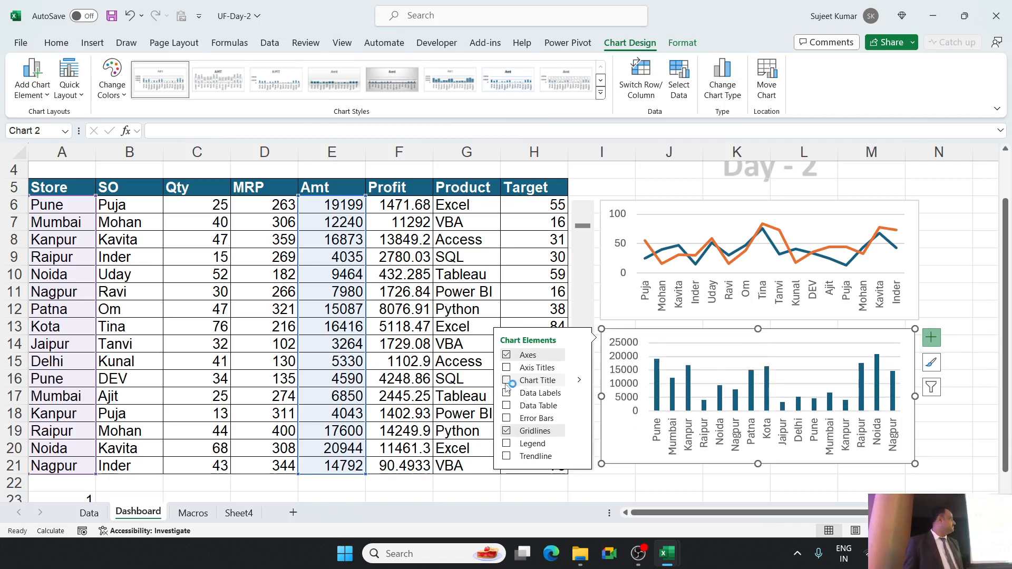
{"action": "left_click", "coordinate": [629, 488]}
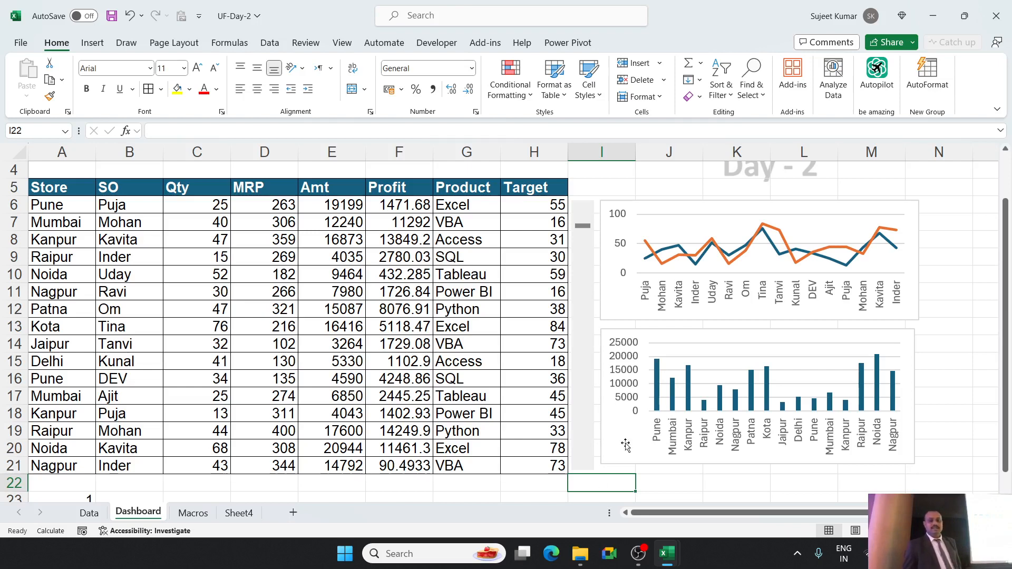
Thicken the Amt columns by setting the data series gap width to 24%.
{"action": "left_click", "coordinate": [658, 399]}
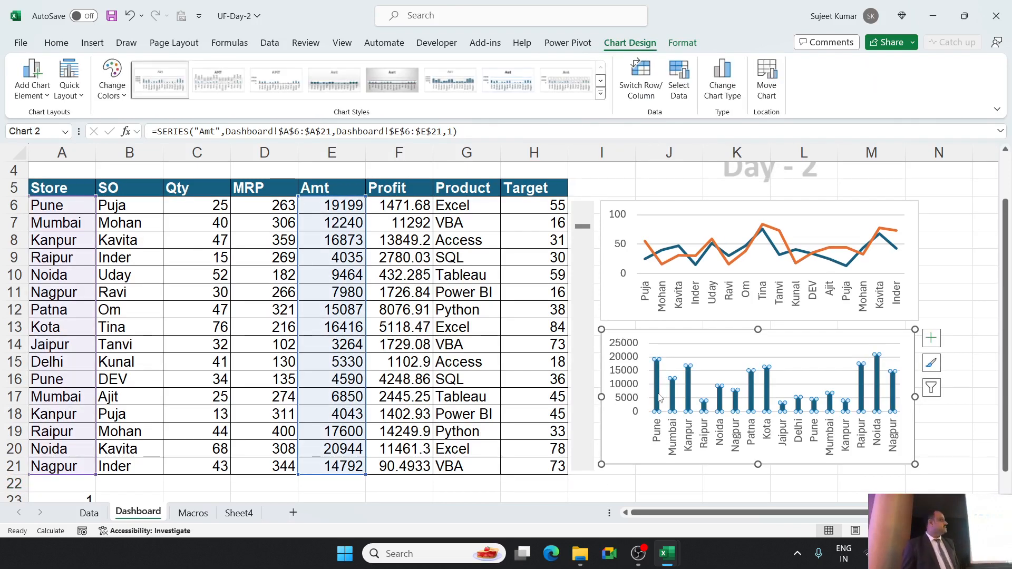
{"action": "right_click", "coordinate": [659, 399]}
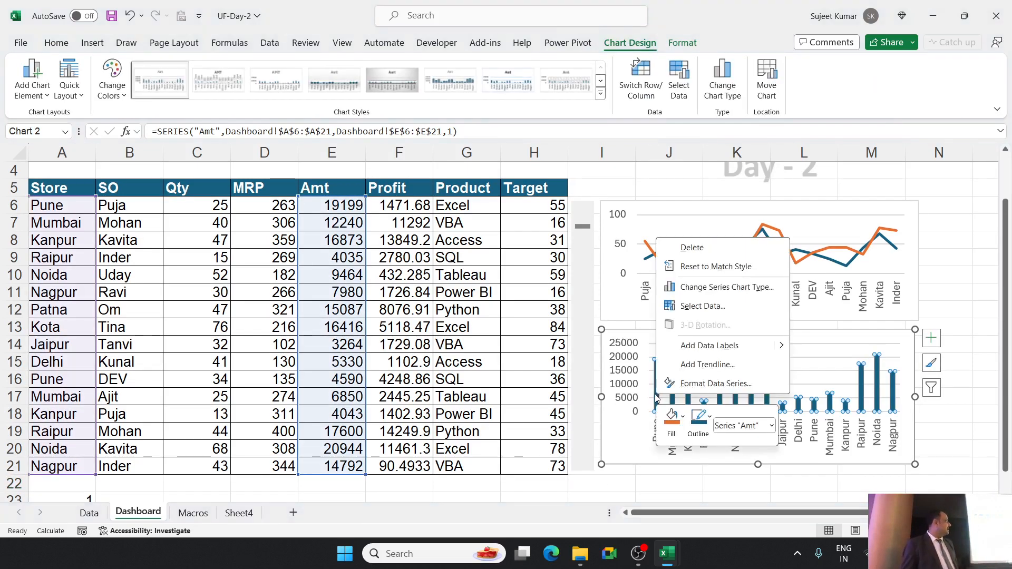
{"action": "left_click", "coordinate": [684, 386]}
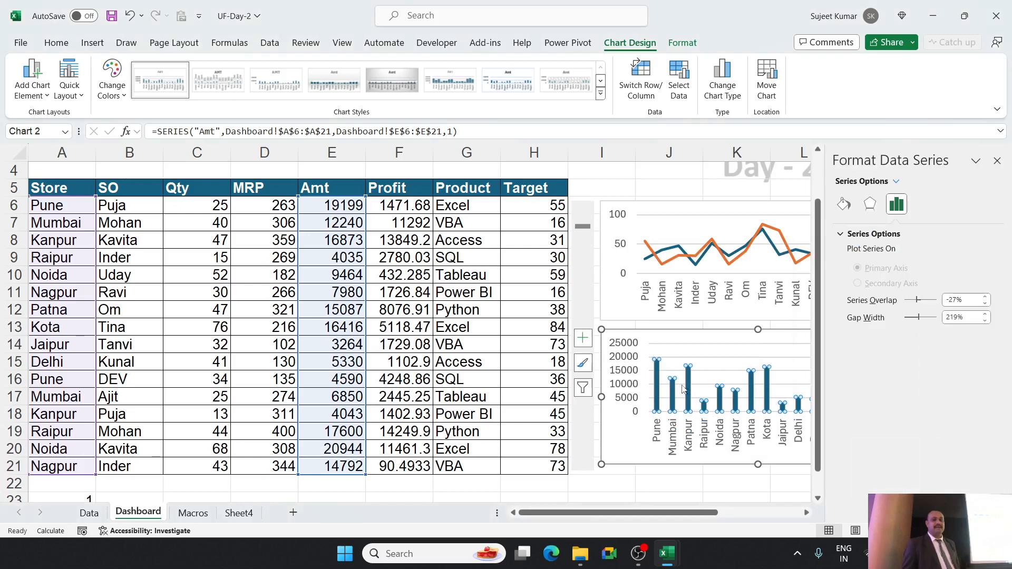
{"action": "left_click", "coordinate": [911, 320]}
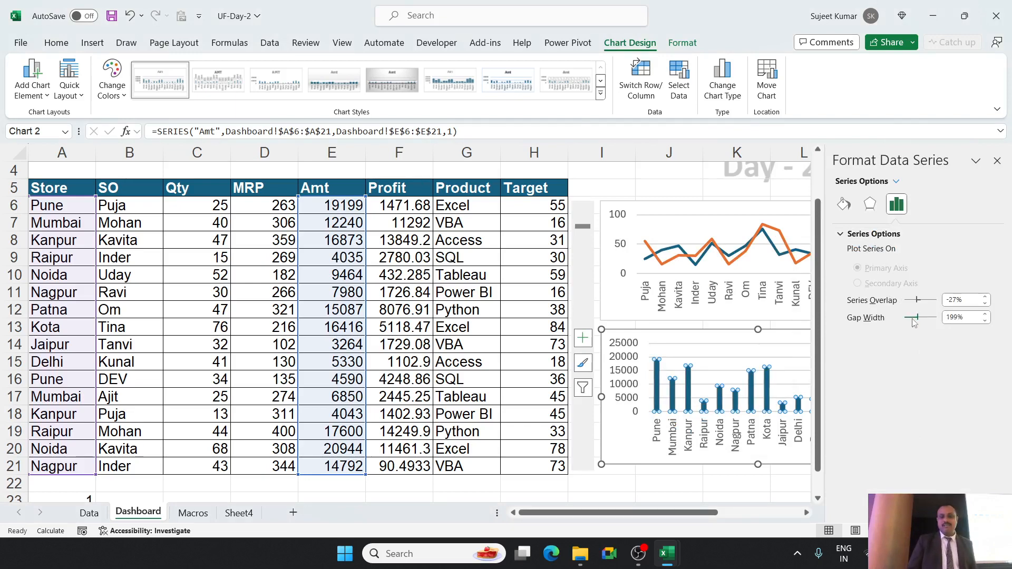
{"action": "left_click_drag", "start_coordinate": [912, 319], "coordinate": [908, 317]}
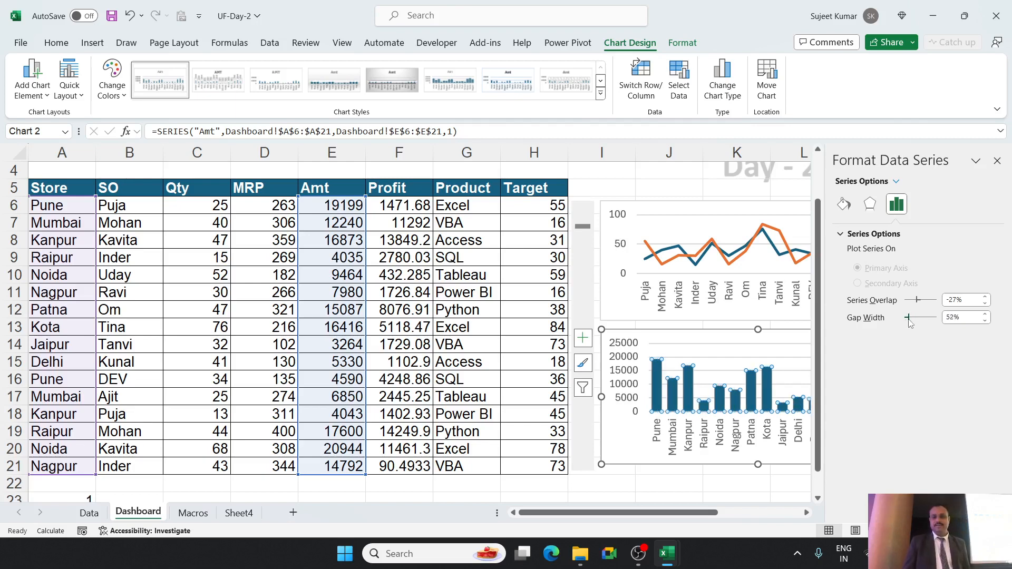
{"action": "left_click_drag", "start_coordinate": [910, 323], "coordinate": [908, 322]}
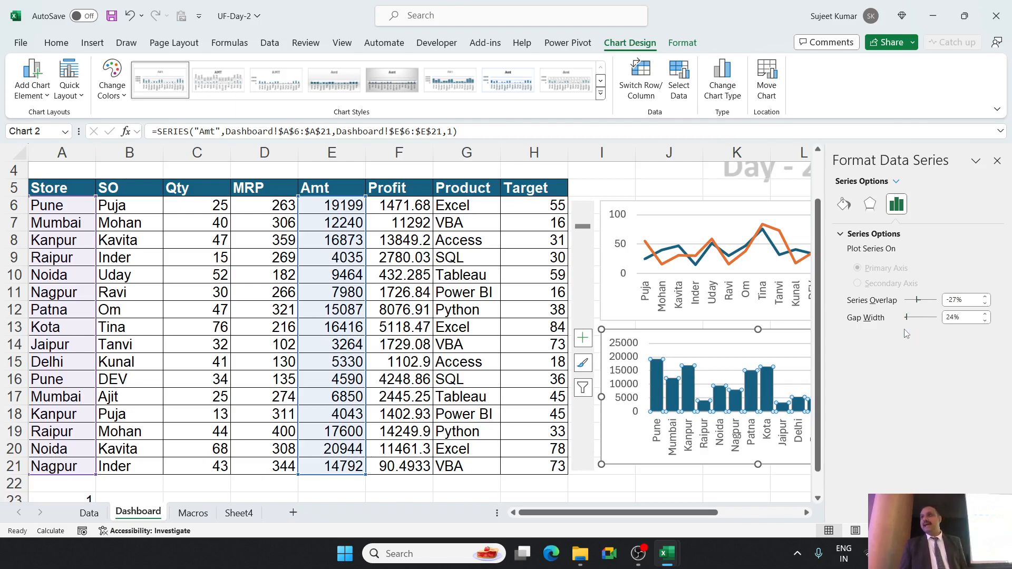
{"action": "left_click", "coordinate": [998, 161]}
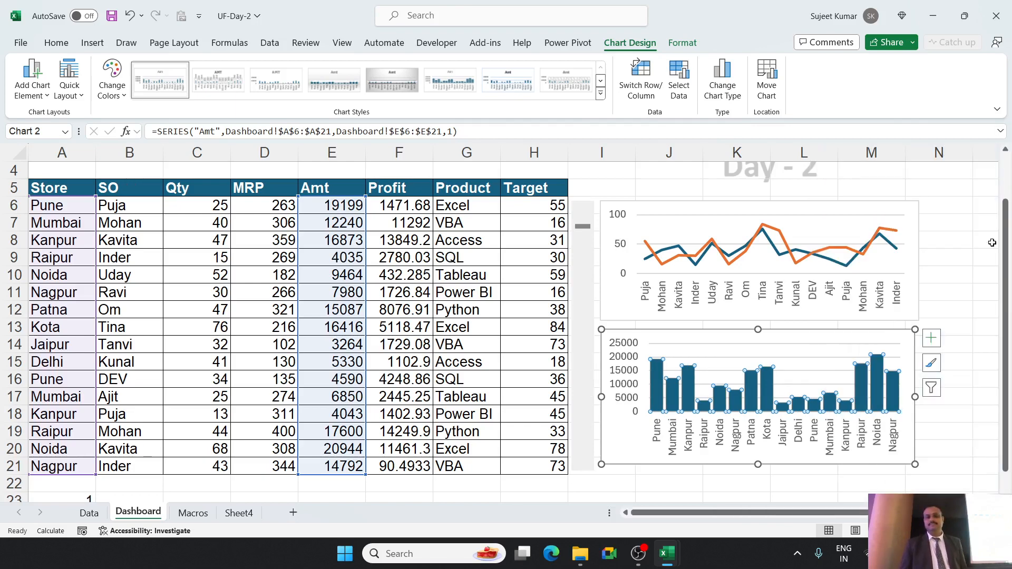
{"action": "left_click", "coordinate": [980, 270]}
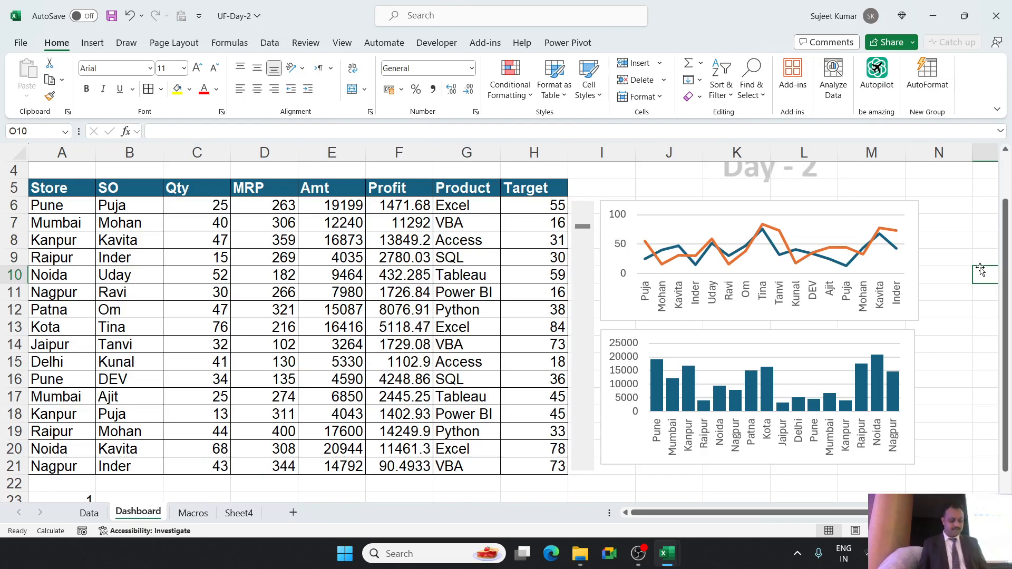
Reopen the data series formatting options for the Amt columns to review the overlap and gap width settings.
{"action": "right_click", "coordinate": [655, 379]}
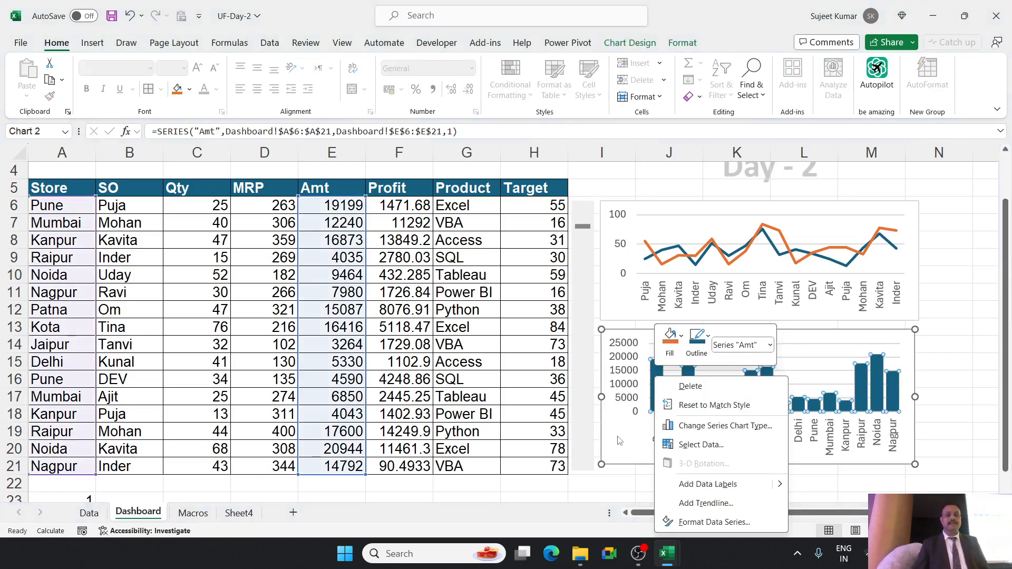
{"action": "key", "text": "Escape"}
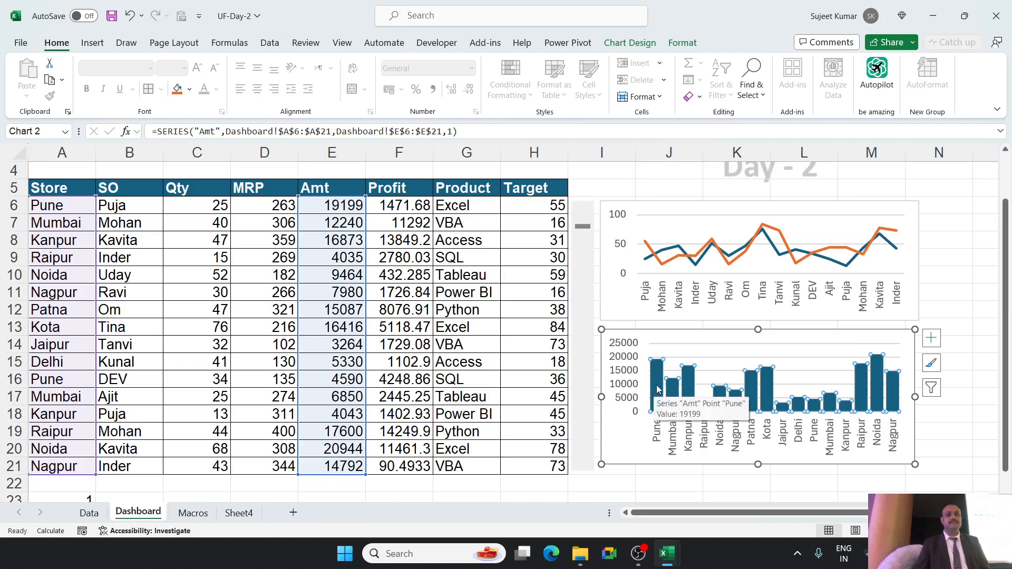
{"action": "right_click", "coordinate": [657, 389]}
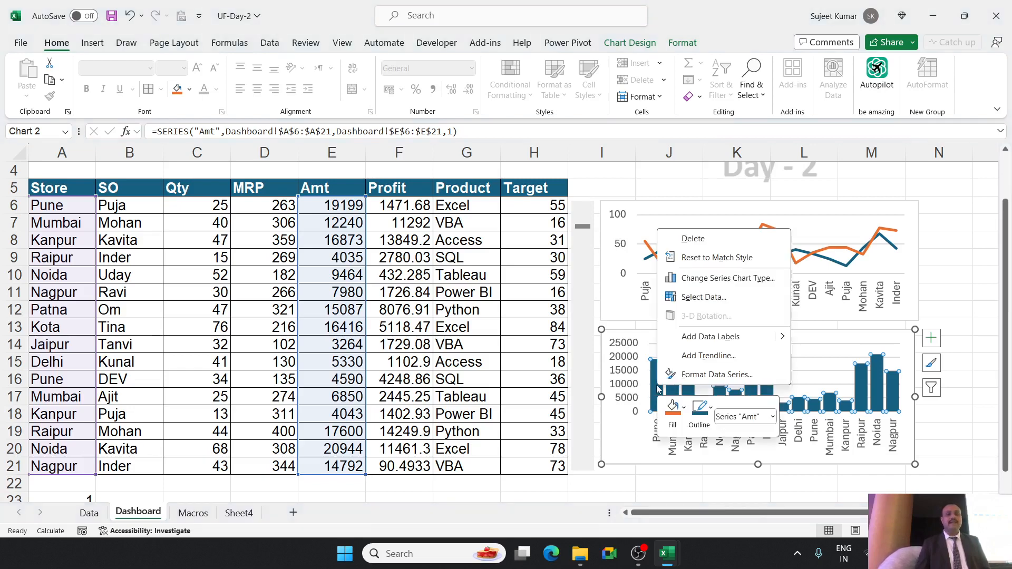
{"action": "left_click", "coordinate": [690, 376]}
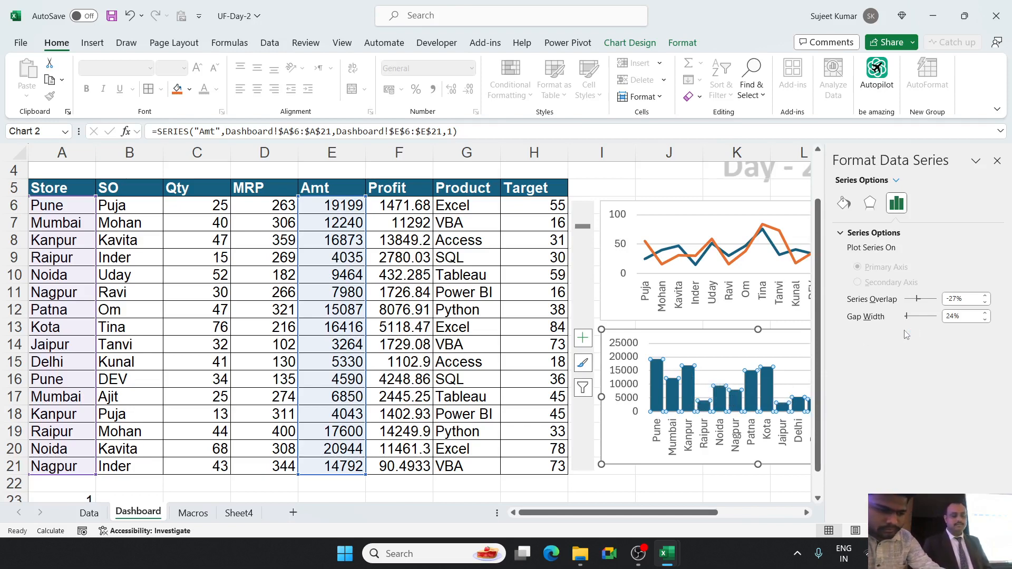
Switch to File Explorer and copy the UF-Day-2 workbook in Class_Rec (E:).
{"action": "key", "text": "super"}
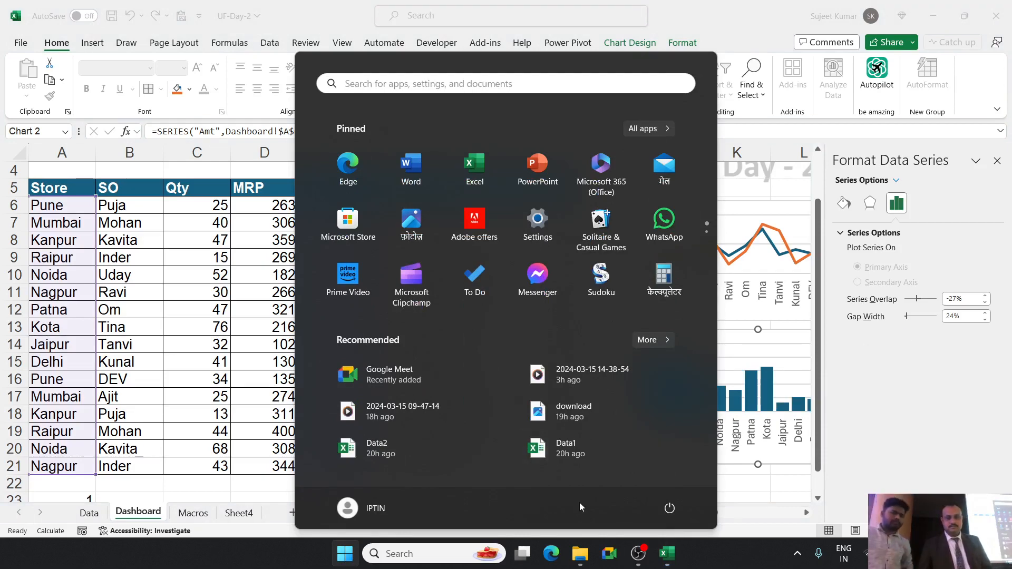
{"action": "key", "text": "super"}
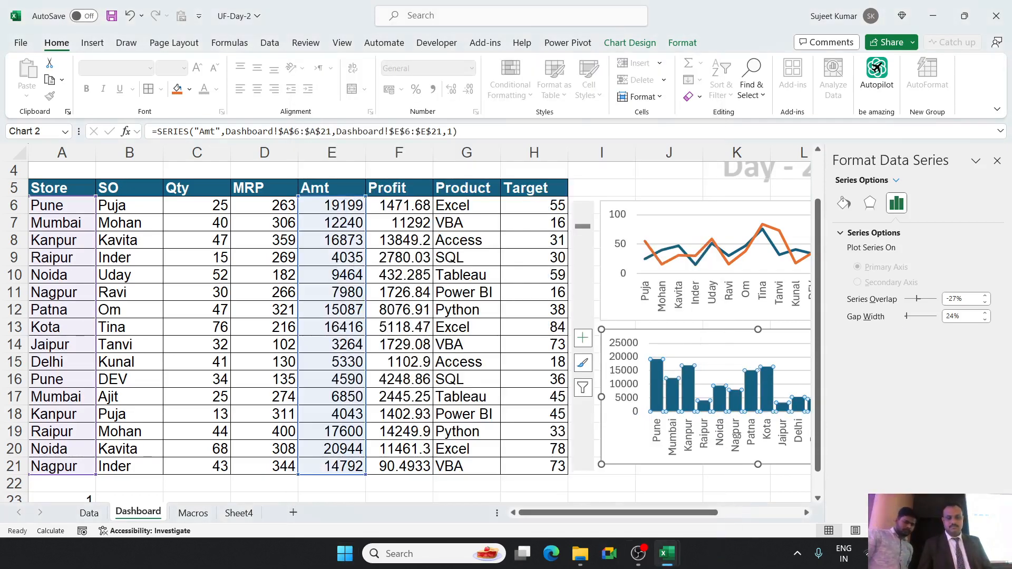
{"action": "left_click", "coordinate": [582, 557]}
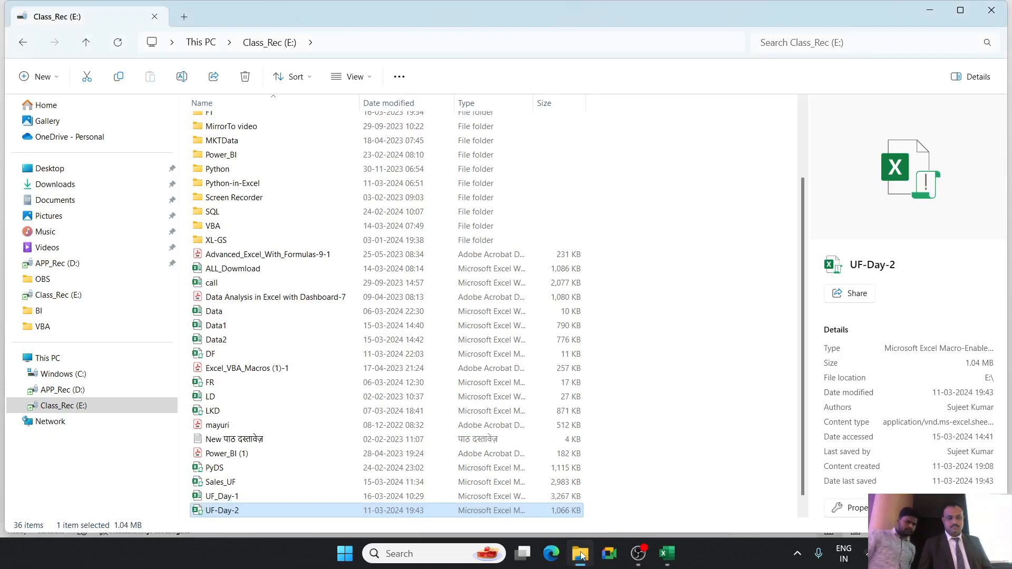
{"action": "double_click", "coordinate": [222, 516]}
{"action": "right_click", "coordinate": [220, 515]}
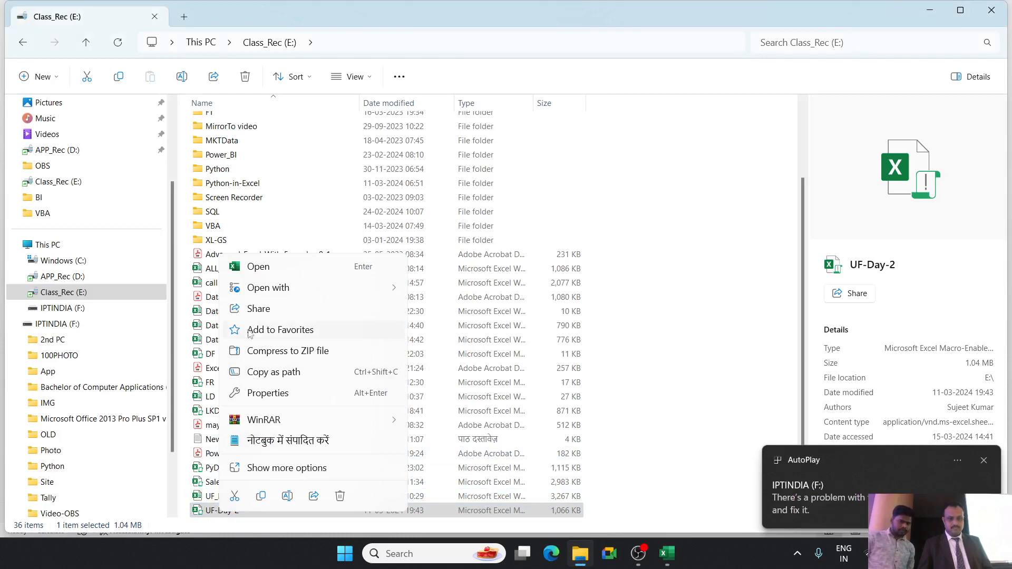
{"action": "left_click", "coordinate": [260, 495]}
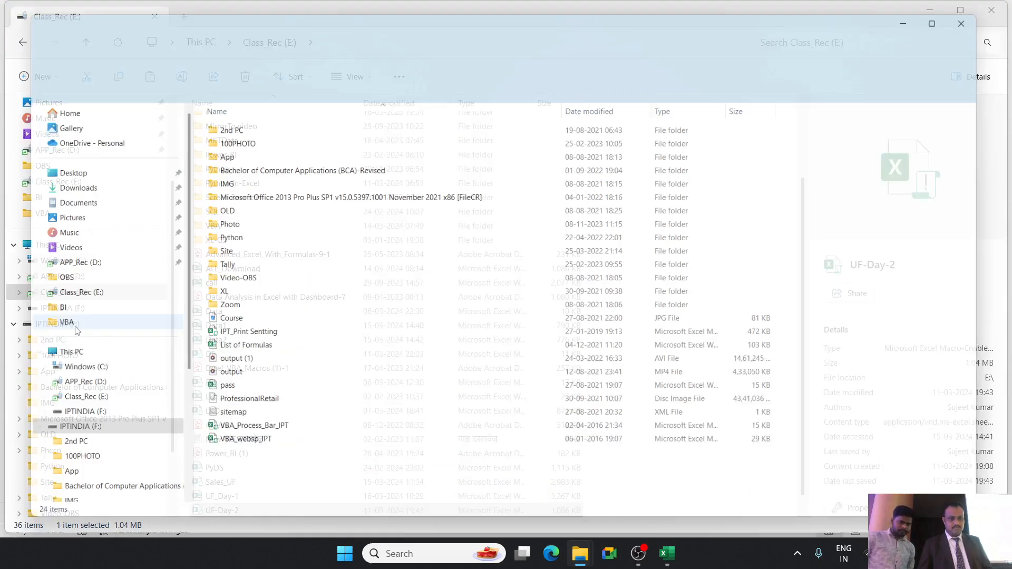
Paste the copied workbook into the root of IPTINDIA (F:) and close File Explorer to return to Excel.
{"action": "left_click", "coordinate": [66, 324]}
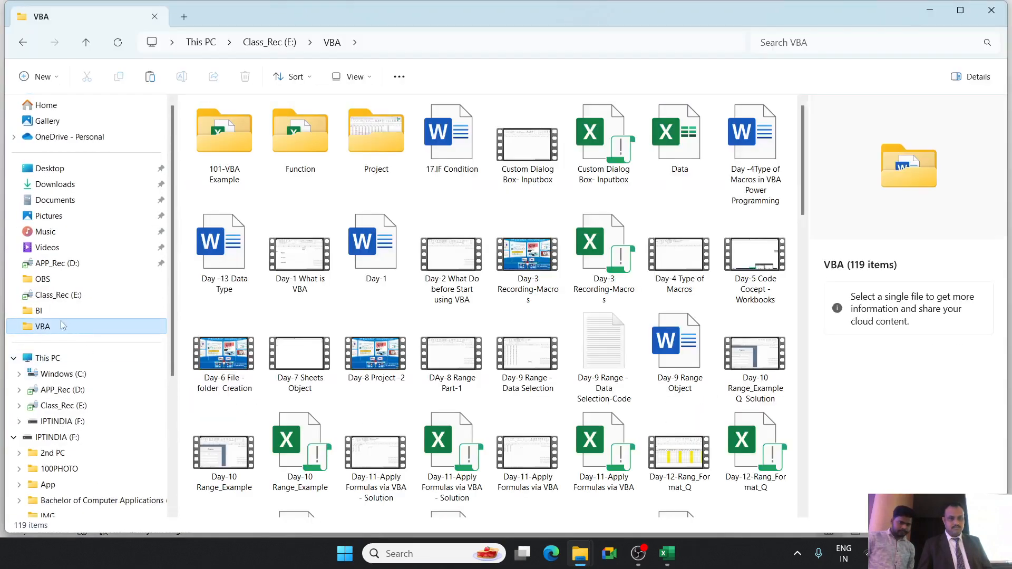
{"action": "left_click", "coordinate": [65, 439]}
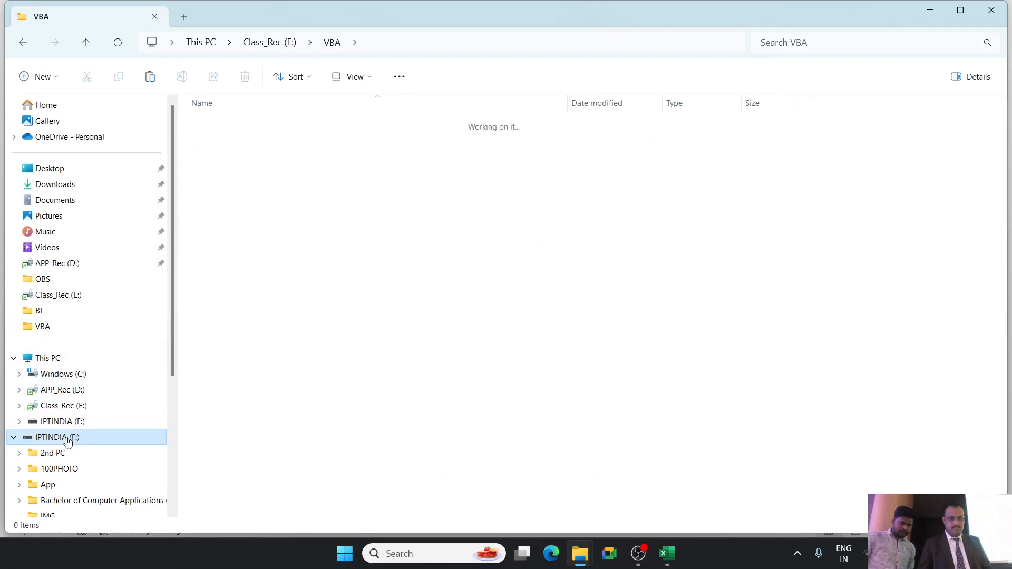
{"action": "right_click", "coordinate": [357, 486]}
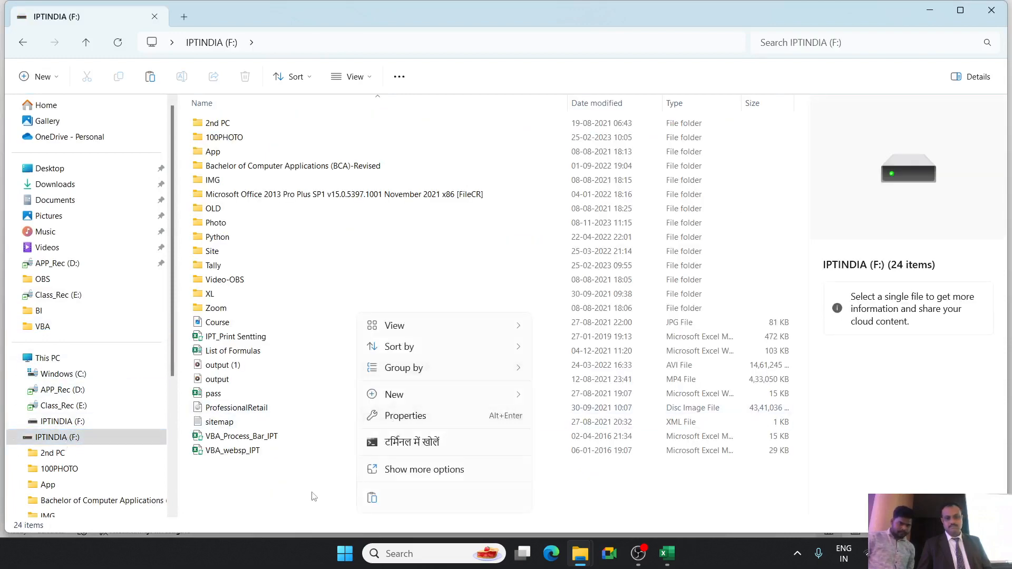
{"action": "left_click", "coordinate": [372, 498]}
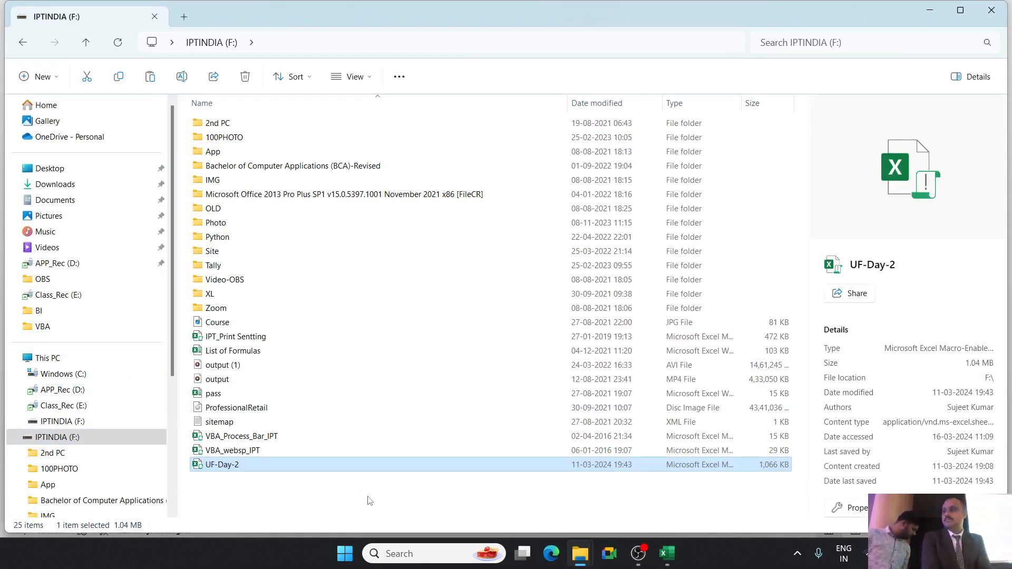
{"action": "key", "text": "alt+Left"}
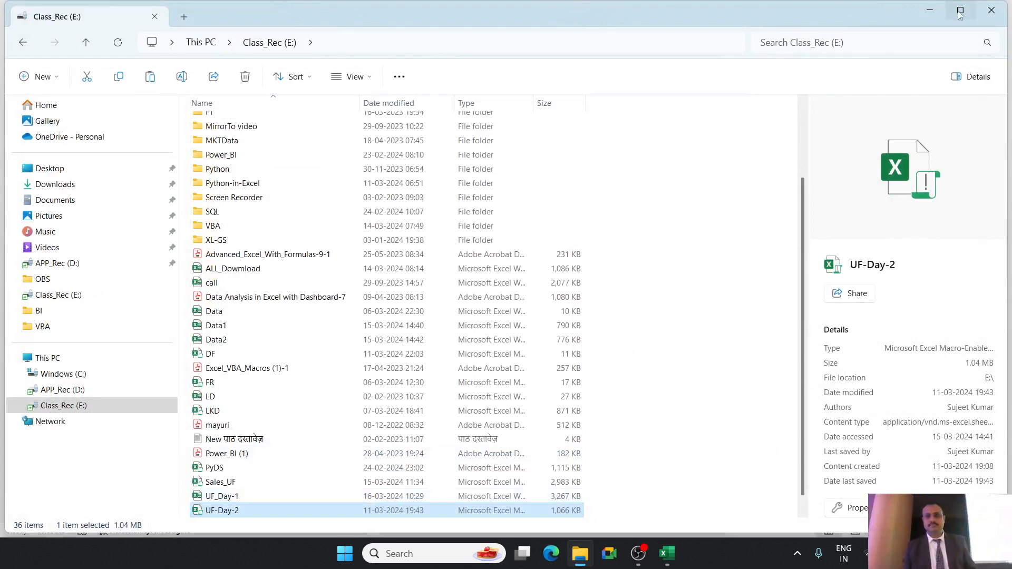
{"action": "left_click", "coordinate": [992, 10]}
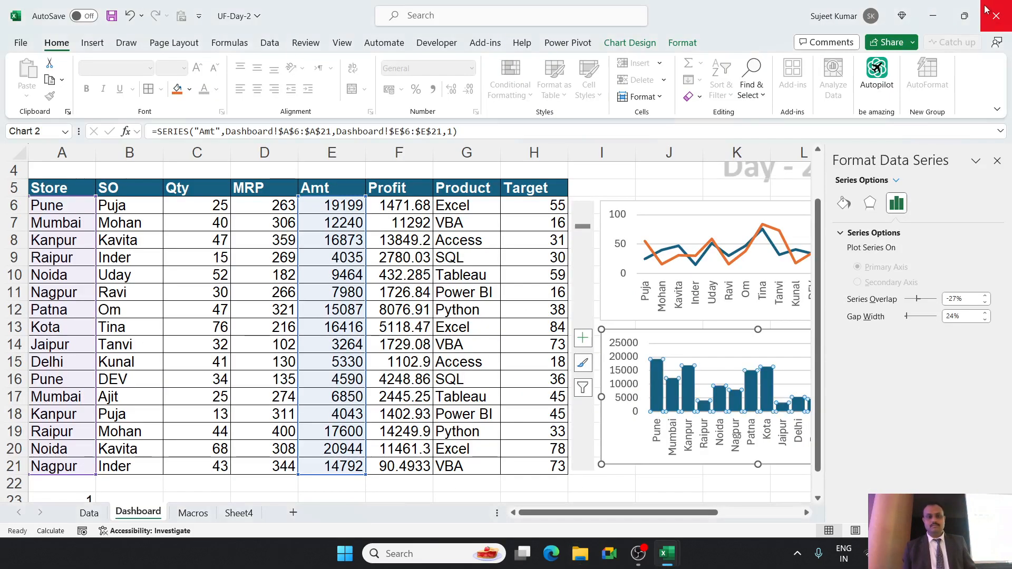
Close the data series formatting options and test the Dashboard scroll bar by moving through the records and back to the start.
{"action": "left_click", "coordinate": [997, 160]}
{"action": "left_click", "coordinate": [965, 225]}
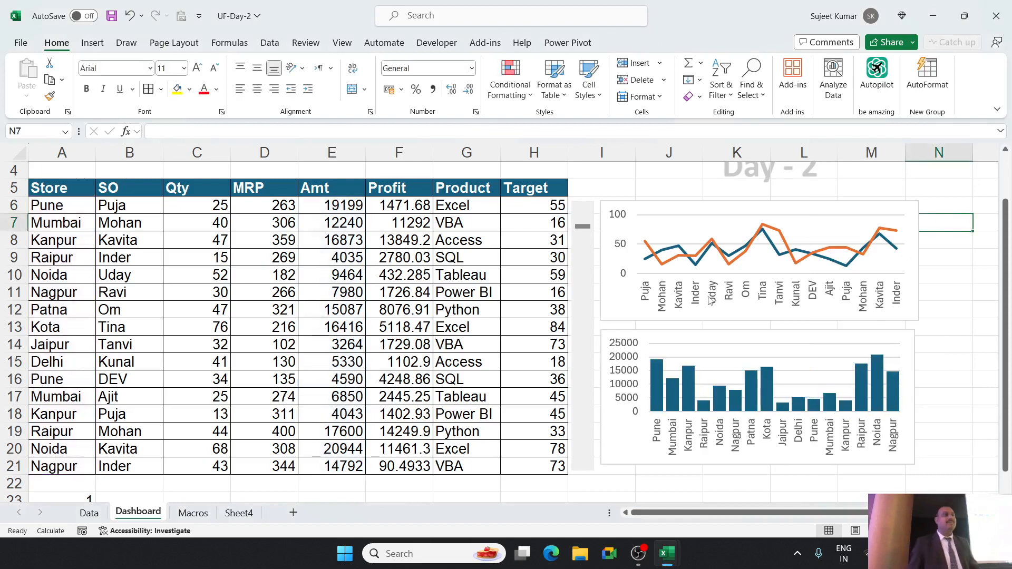
{"action": "left_click", "coordinate": [585, 227]}
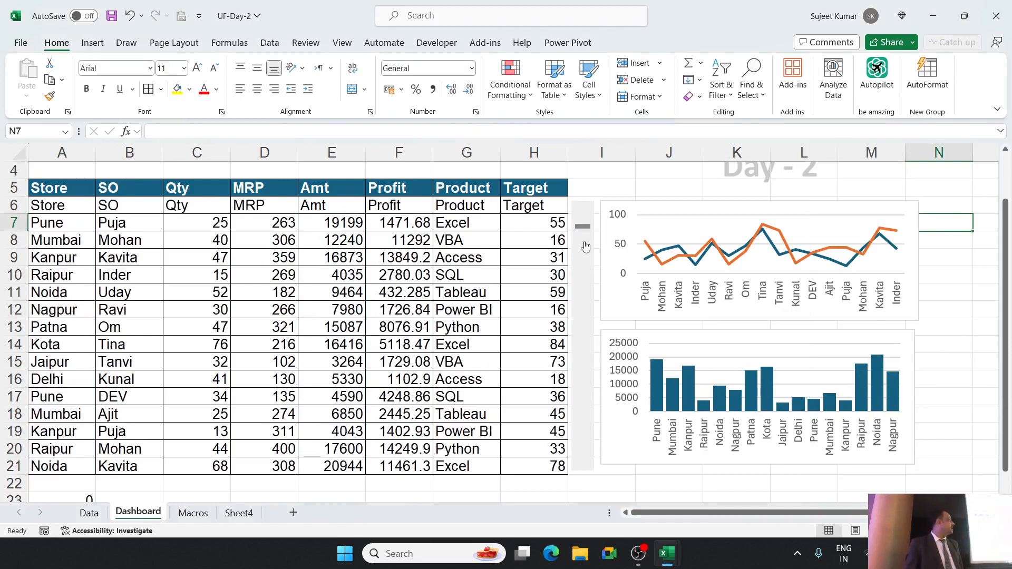
{"action": "left_click_drag", "start_coordinate": [586, 227], "coordinate": [590, 257]}
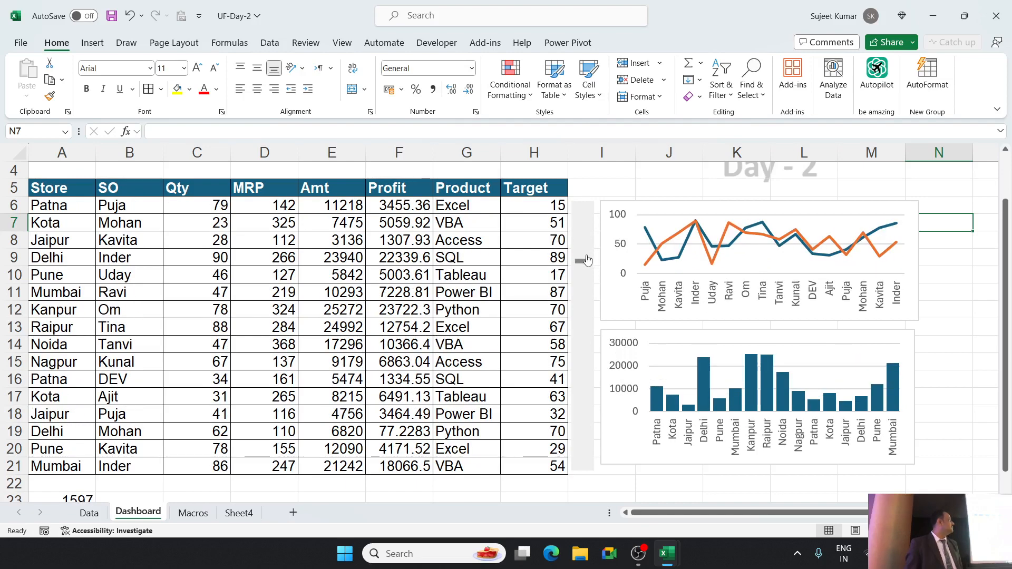
{"action": "left_click", "coordinate": [586, 258]}
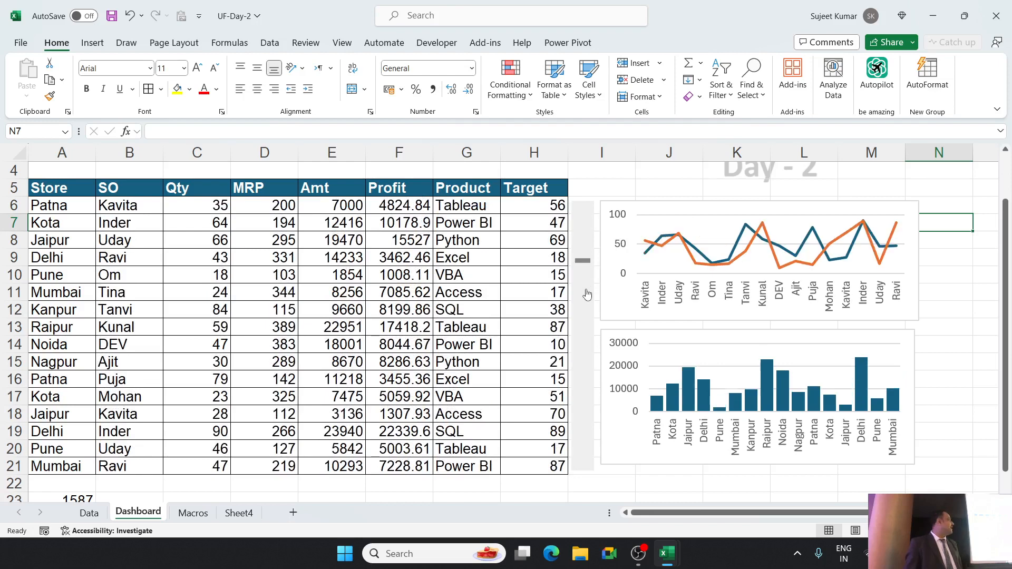
{"action": "left_click_drag", "start_coordinate": [581, 262], "coordinate": [582, 209]}
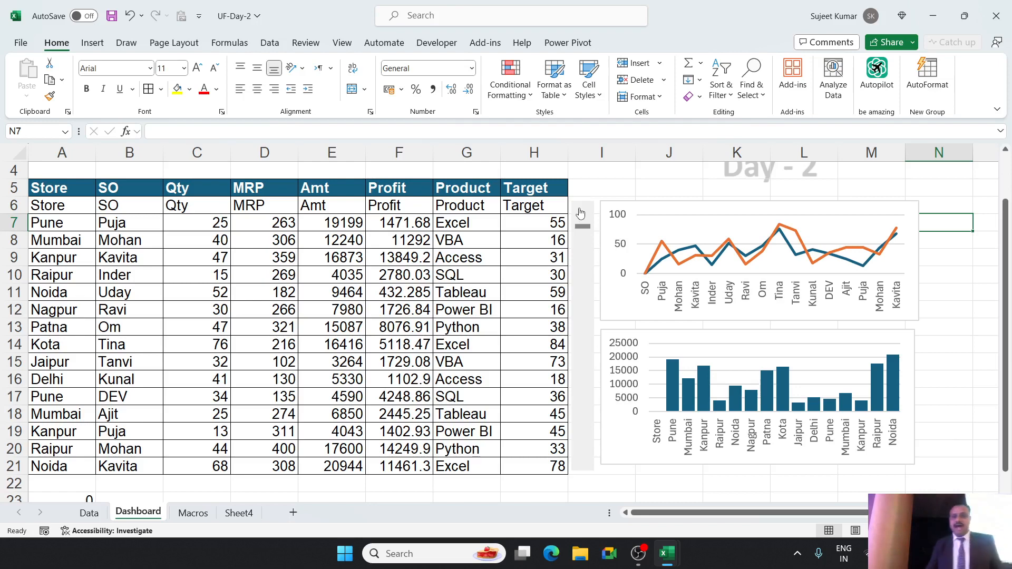
Total the Data sheet's Qty column in Dashboard cell J2 with =SUM(Data!C:C).
{"action": "scroll", "coordinate": [698, 183], "scroll_direction": "up", "scroll_amount": 1}
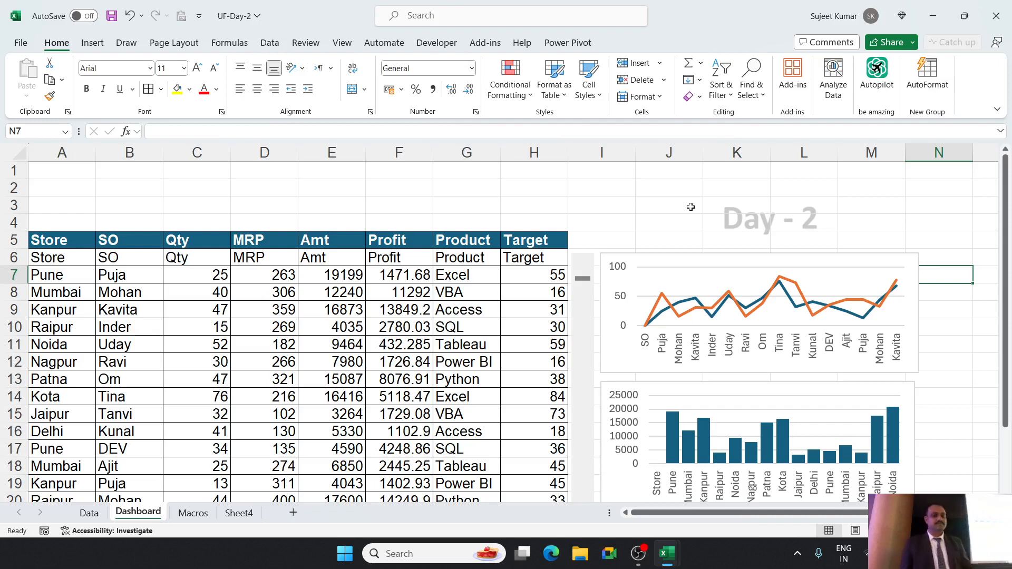
{"action": "left_click", "coordinate": [671, 183]}
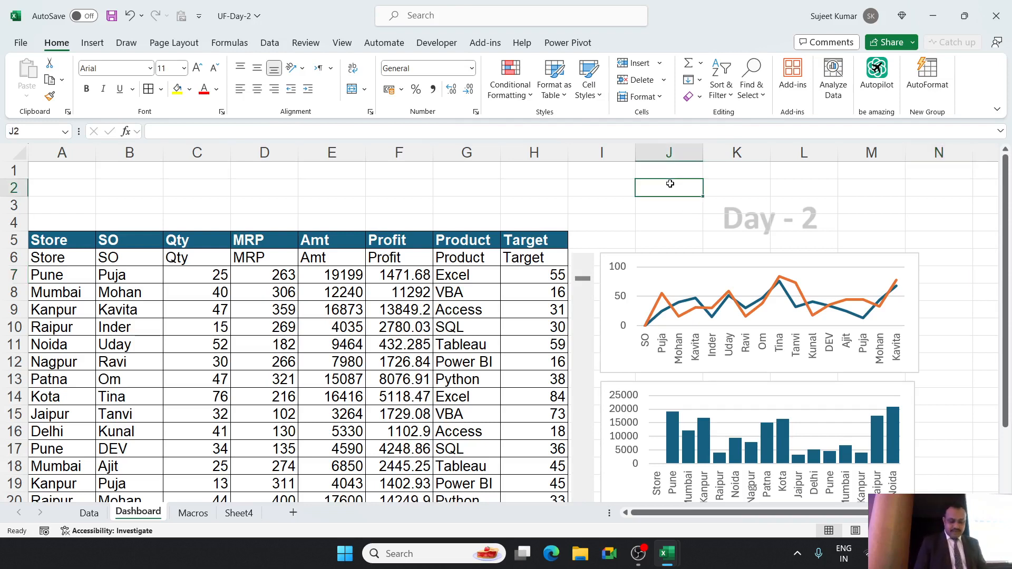
{"action": "type", "text": "=SUM("}
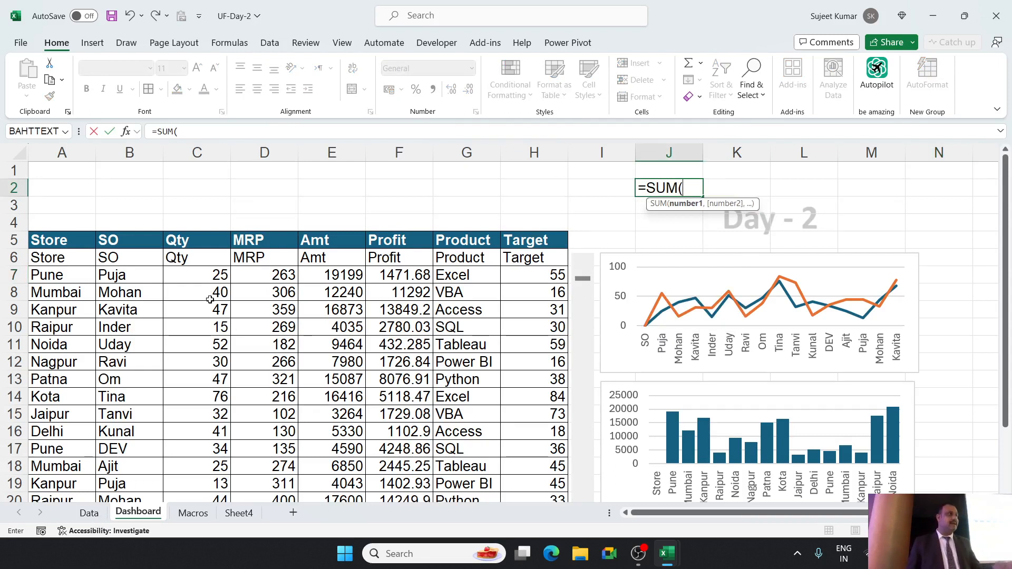
{"action": "left_click", "coordinate": [99, 509]}
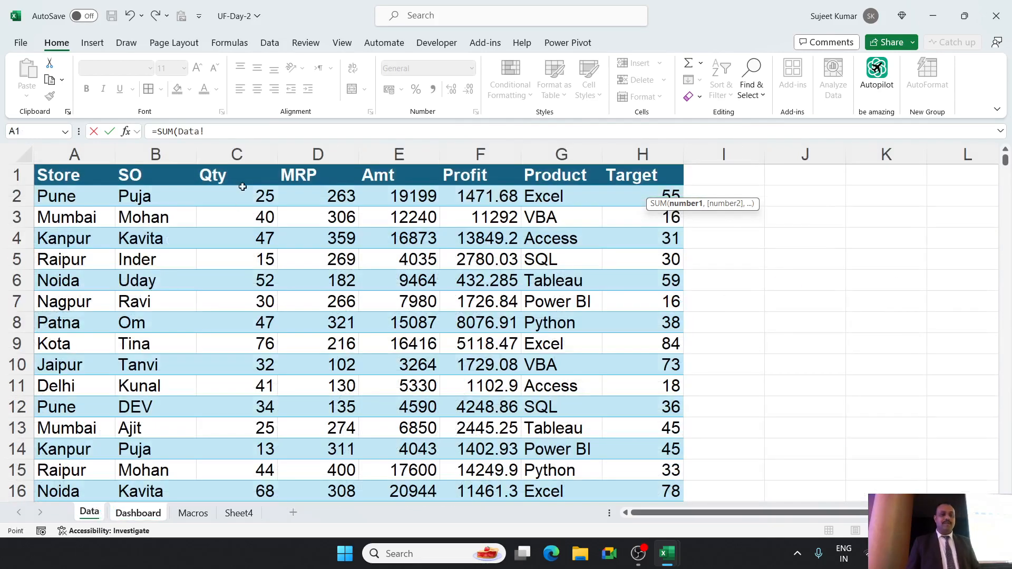
{"action": "left_click", "coordinate": [242, 155]}
{"action": "key", "text": "Return"}
{"action": "key", "text": "Return"}
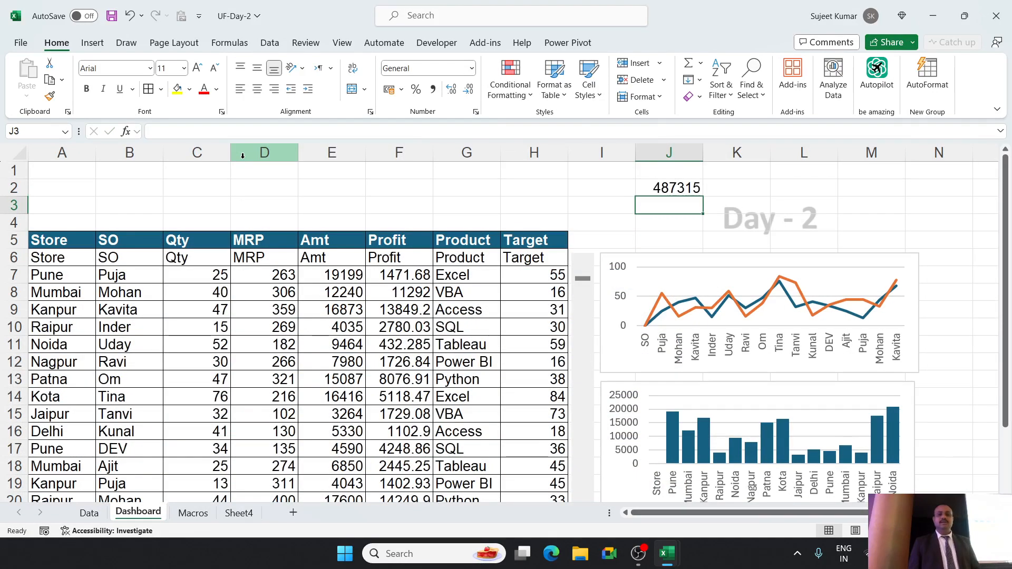
Total the Data sheet's Target column in Dashboard cell K2 with a SUM of Data!H:H.
{"action": "key", "text": "Up"}
{"action": "key", "text": "Right"}
{"action": "type", "text": "=sum"}
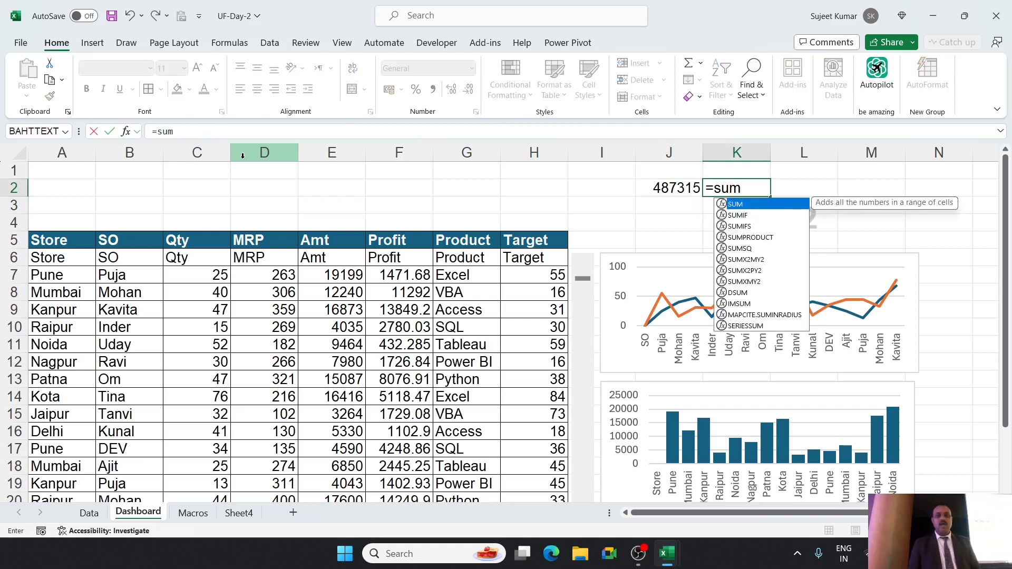
{"action": "key", "text": "Tab"}
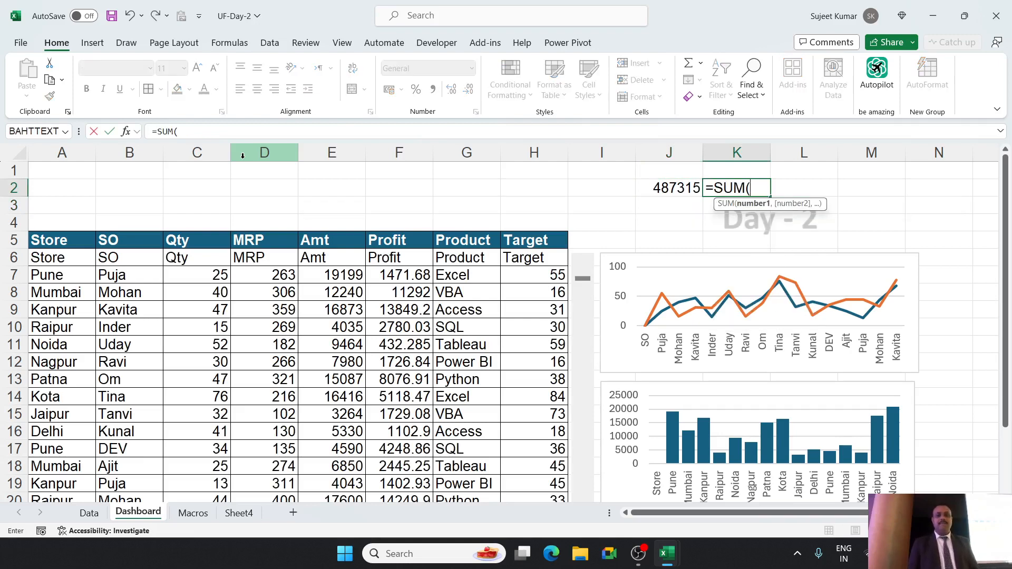
{"action": "left_click", "coordinate": [91, 522]}
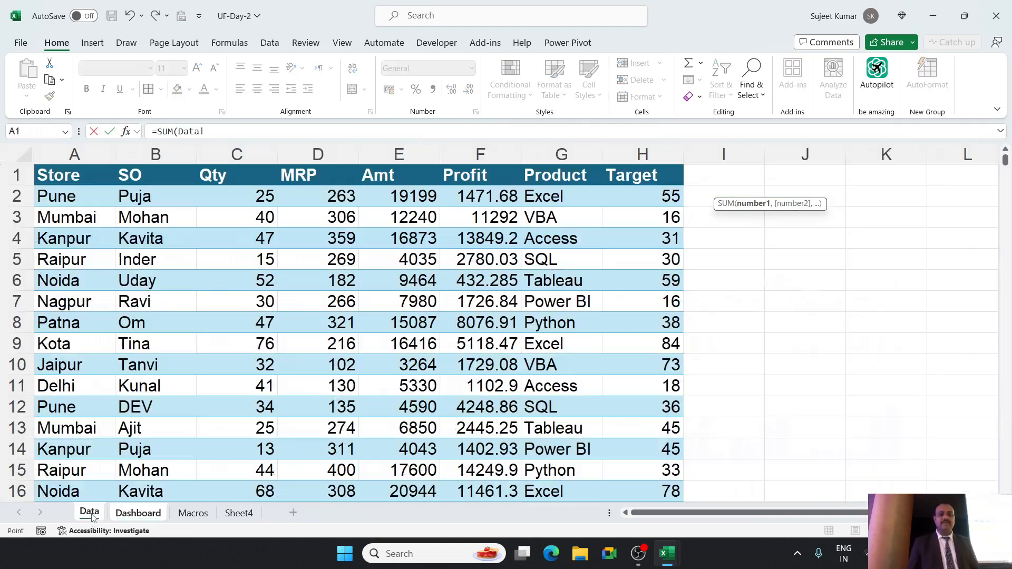
{"action": "left_click", "coordinate": [644, 154]}
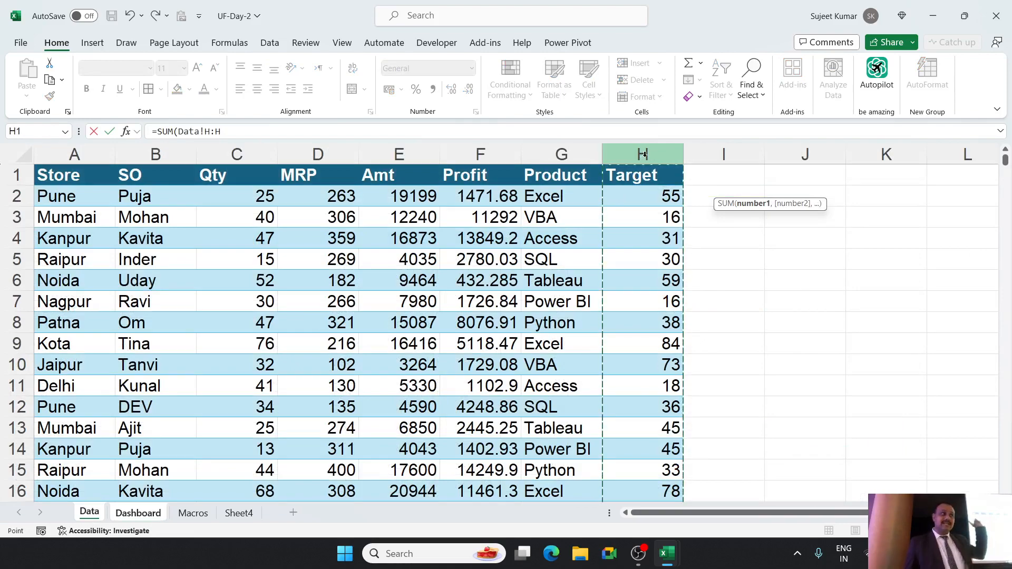
{"action": "key", "text": "Return"}
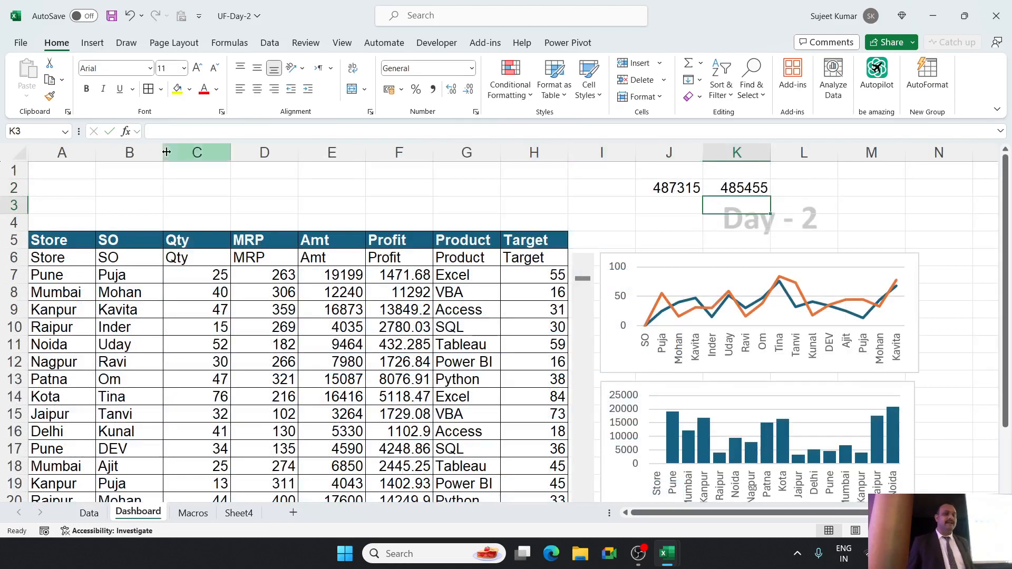
Page the Dashboard records forward once and label the two totals Qty in J1 and Target in K1.
{"action": "left_click", "coordinate": [585, 417]}
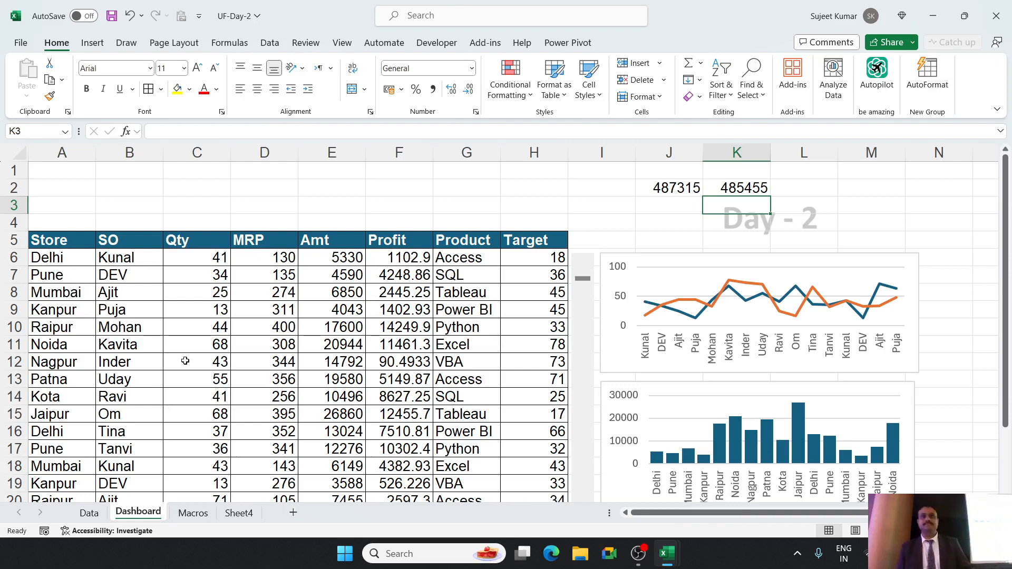
{"action": "left_click", "coordinate": [653, 175]}
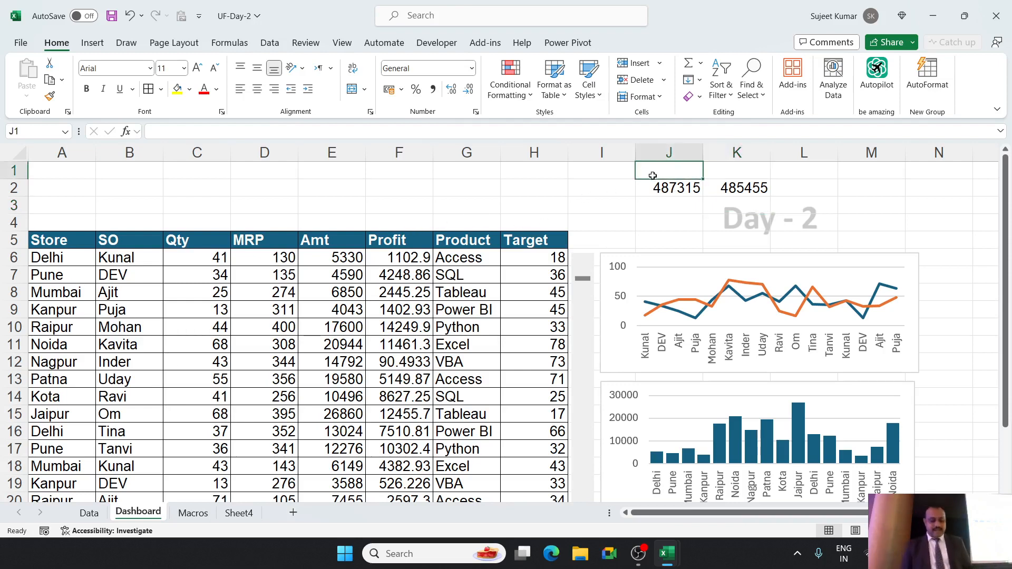
{"action": "type", "text": "Qty"}
{"action": "key", "text": "Tab"}
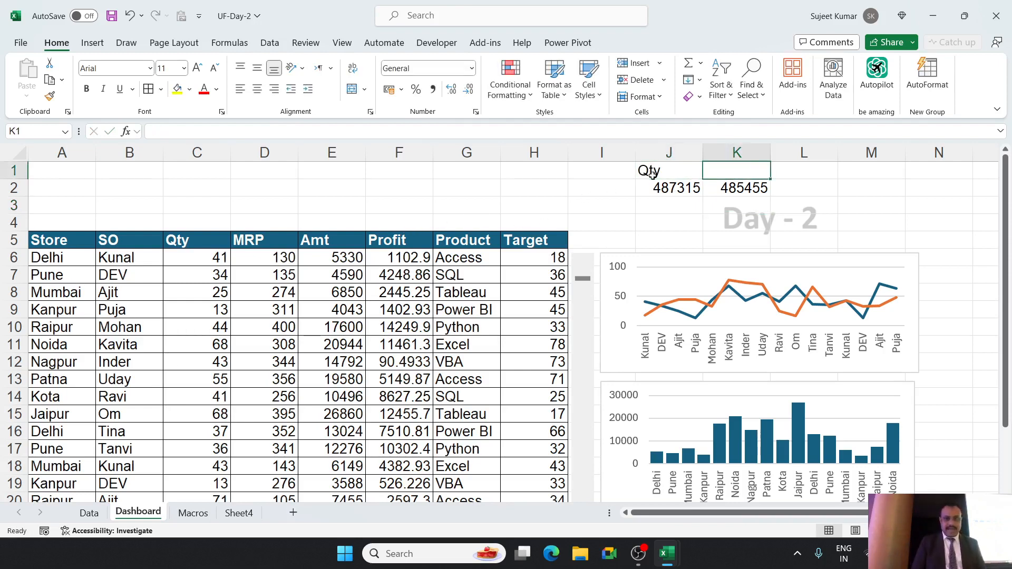
{"action": "type", "text": "Targe"}
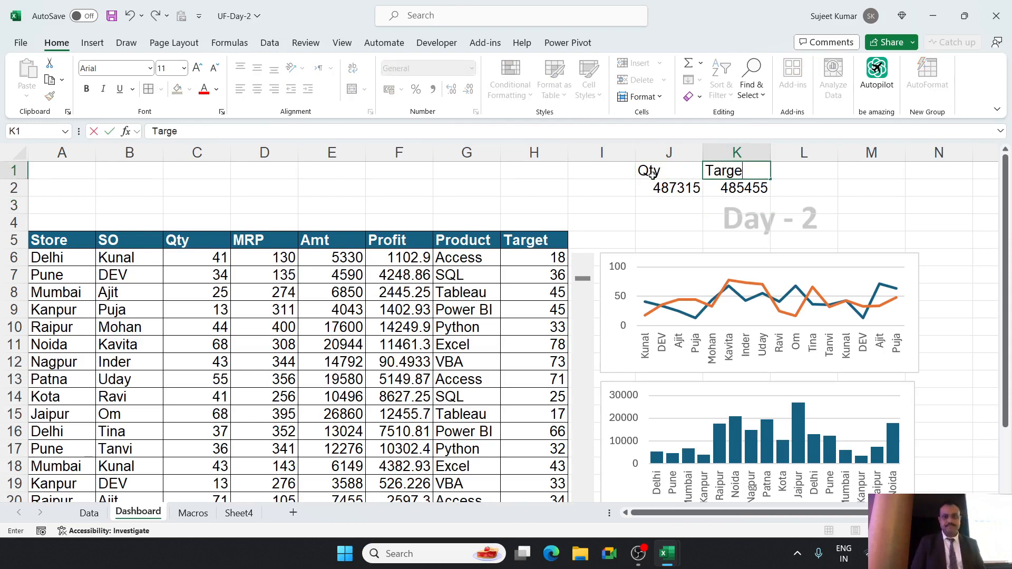
{"action": "type", "text": "t"}
{"action": "key", "text": "Return"}
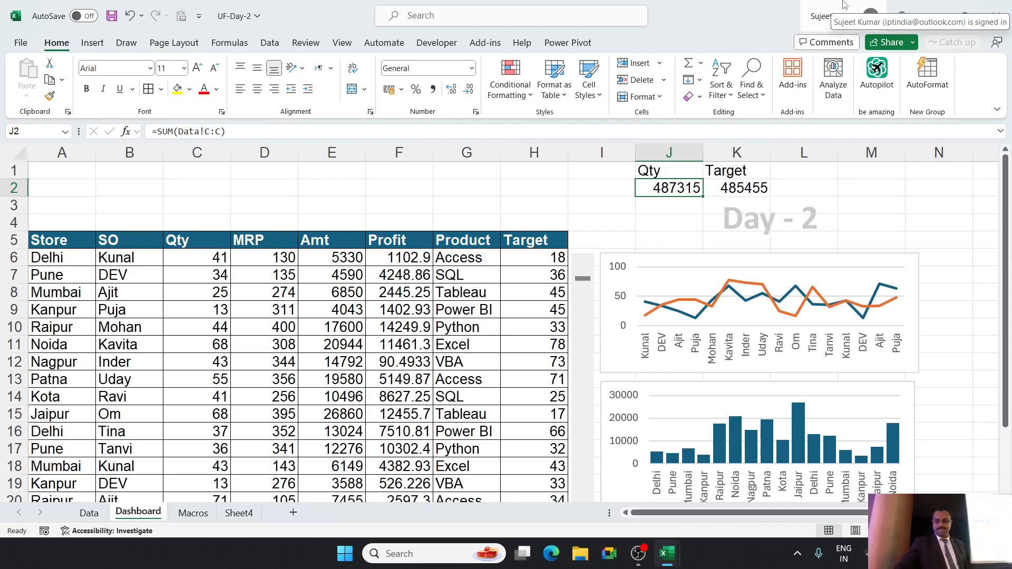
{"action": "key", "text": "Right"}
{"action": "key", "text": "Right"}
{"action": "key", "text": "Right"}
{"action": "key", "text": "Right"}
{"action": "key", "text": "Right"}
{"action": "key", "text": "Right"}
{"action": "key", "text": "Right"}
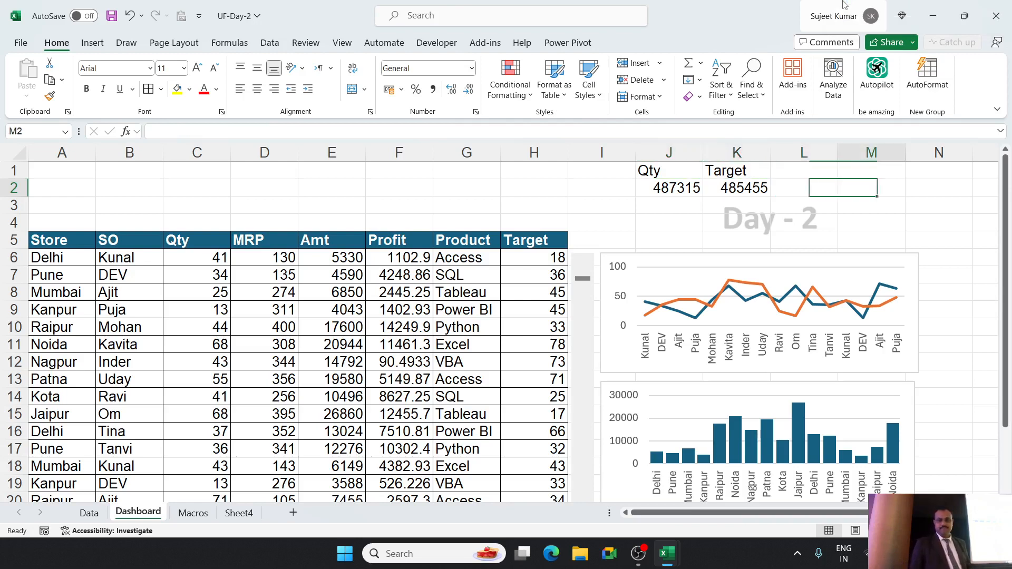
{"action": "key", "text": "Left"}
{"action": "key", "text": "Left"}
{"action": "key", "text": "Left"}
{"action": "key", "text": "Left"}
{"action": "key", "text": "Left"}
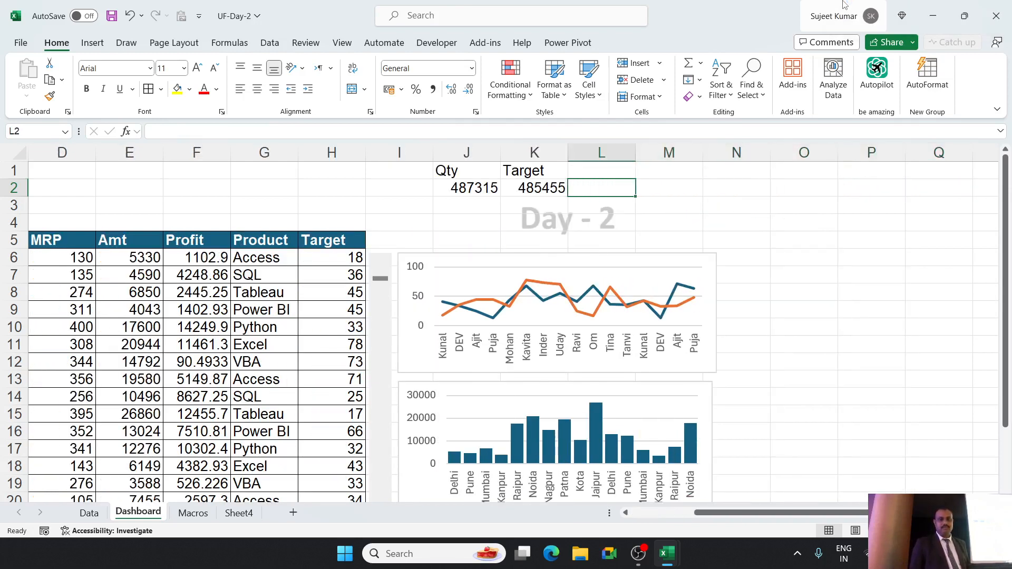
{"action": "key", "text": "Right"}
{"action": "key", "text": "Right"}
{"action": "key", "text": "Right"}
{"action": "key", "text": "Right"}
{"action": "key", "text": "Right"}
{"action": "key", "text": "Right"}
{"action": "key", "text": "Left"}
{"action": "key", "text": "Left"}
{"action": "key", "text": "Left"}
{"action": "key", "text": "Left"}
{"action": "key", "text": "Left"}
{"action": "key", "text": "Left"}
{"action": "key", "text": "Left"}
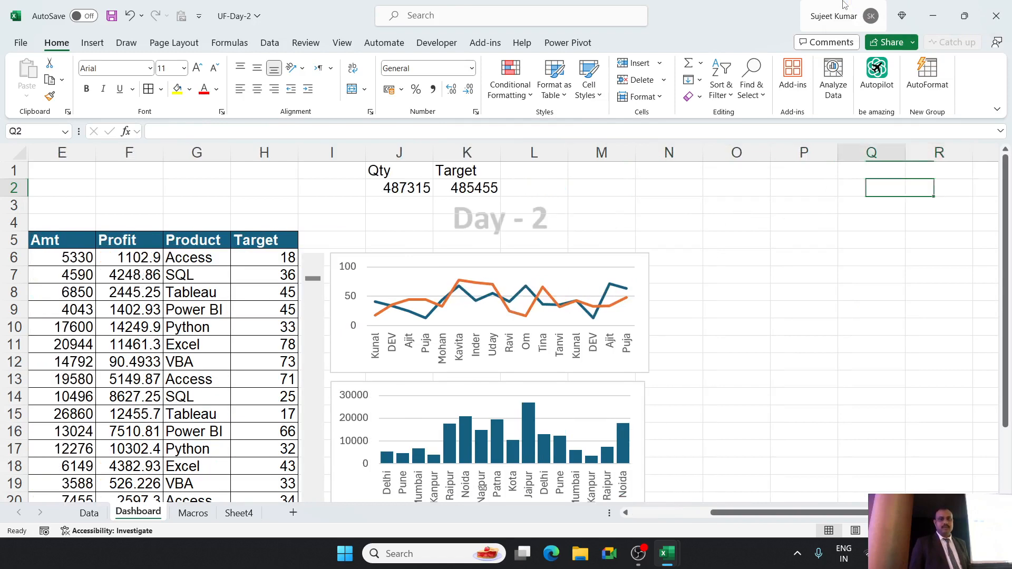
{"action": "key", "text": "Right"}
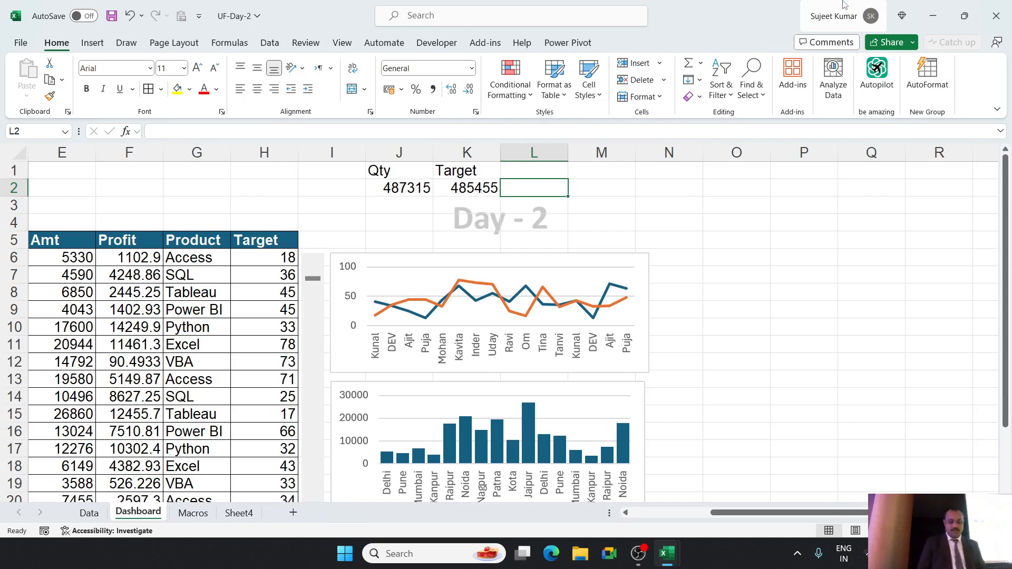
Calculate the Qty-to-Target ratio in Dashboard cell L2 with =J2/K2 and format it as a percentage.
{"action": "type", "text": "="}
{"action": "key", "text": "Left"}
{"action": "key", "text": "Left"}
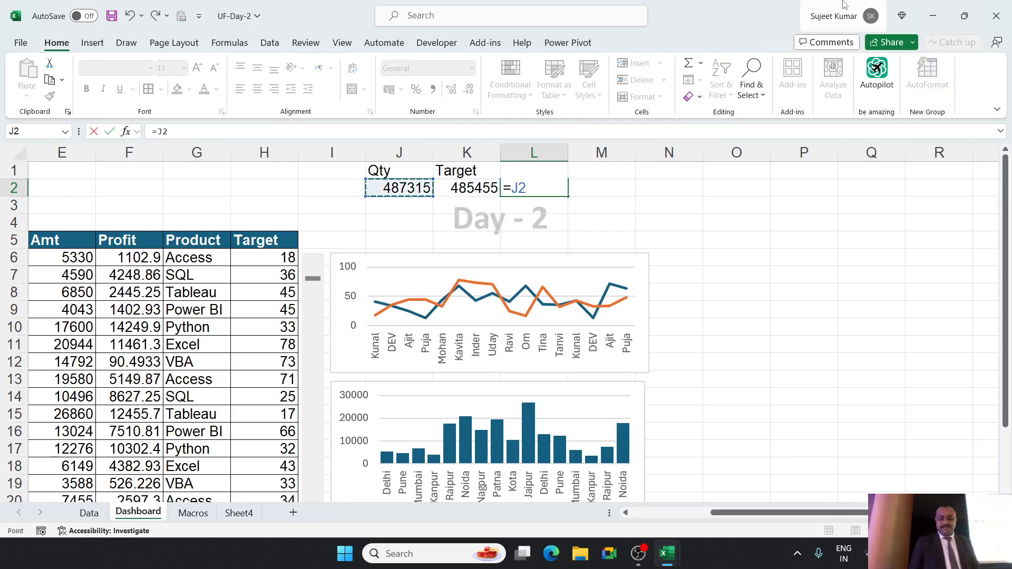
{"action": "type", "text": "/"}
{"action": "key", "text": "Left"}
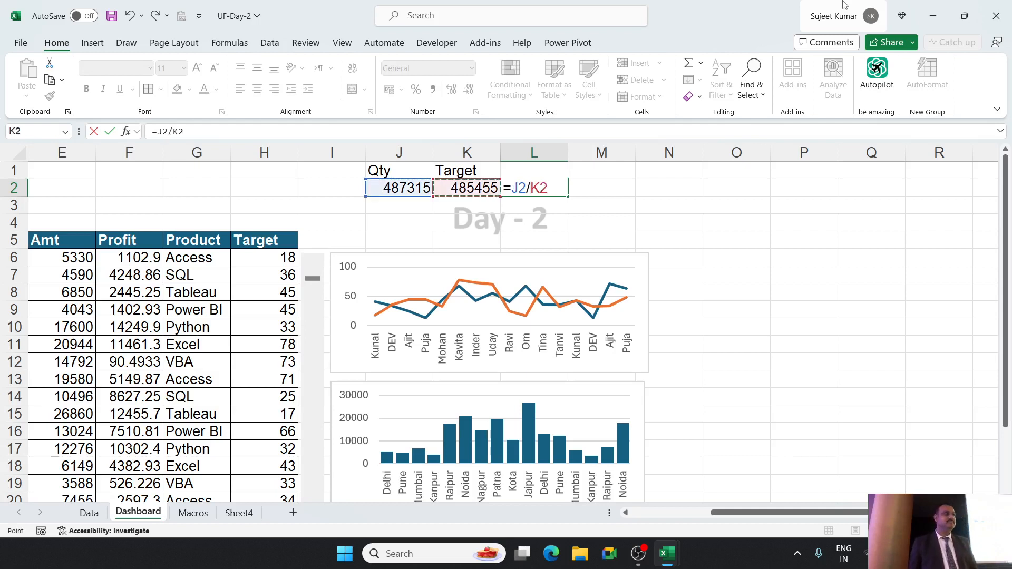
{"action": "key", "text": "Return"}
{"action": "key", "text": "Up"}
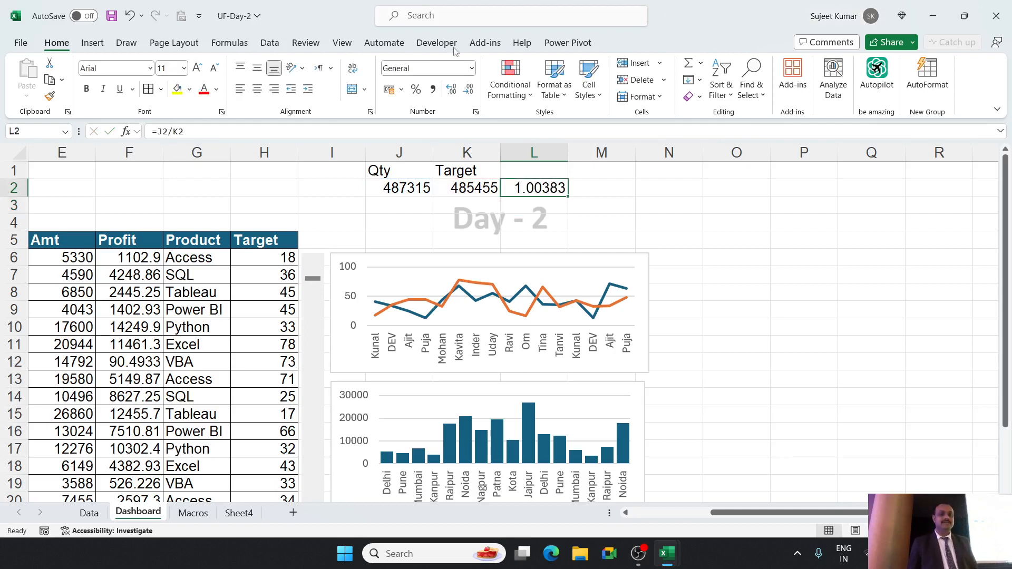
{"action": "left_click", "coordinate": [424, 90]}
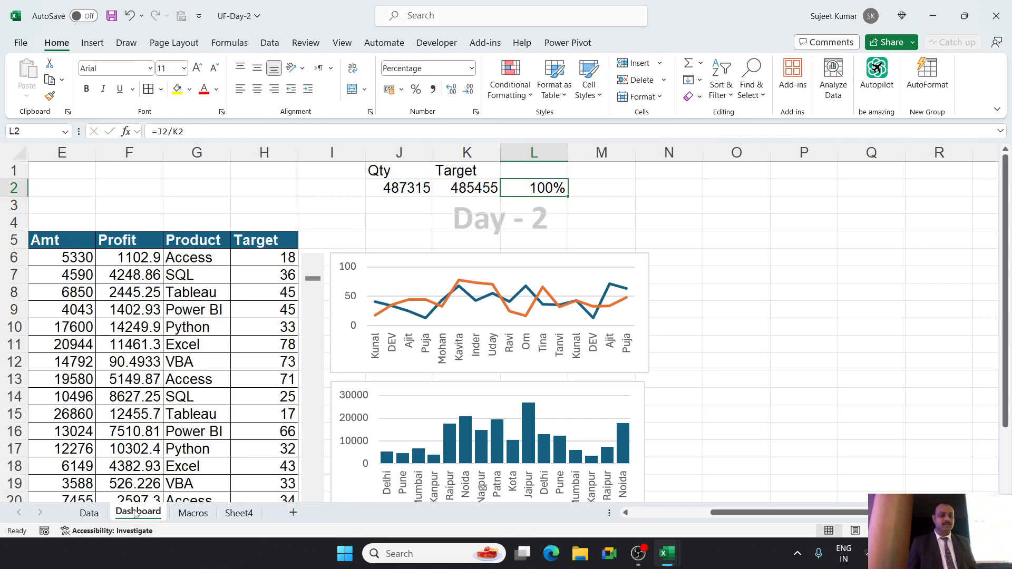
On the Data sheet, set the Qty values to 1500 in C5 and 6000 in C9.
{"action": "left_click", "coordinate": [90, 513]}
{"action": "left_click", "coordinate": [245, 268]}
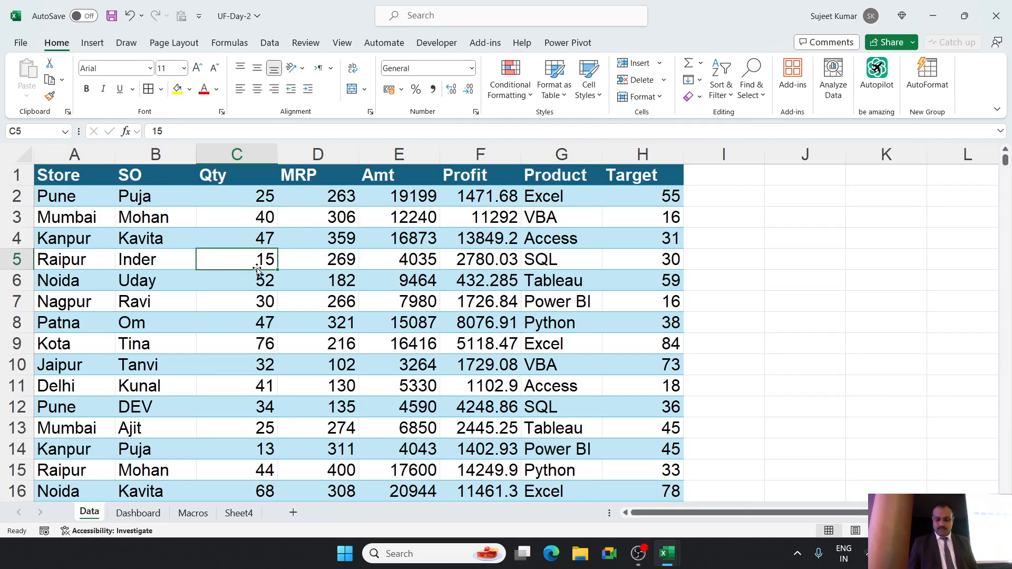
{"action": "type", "text": "1500"}
{"action": "key", "text": "Return"}
{"action": "key", "text": "Down"}
{"action": "key", "text": "Down"}
{"action": "key", "text": "Down"}
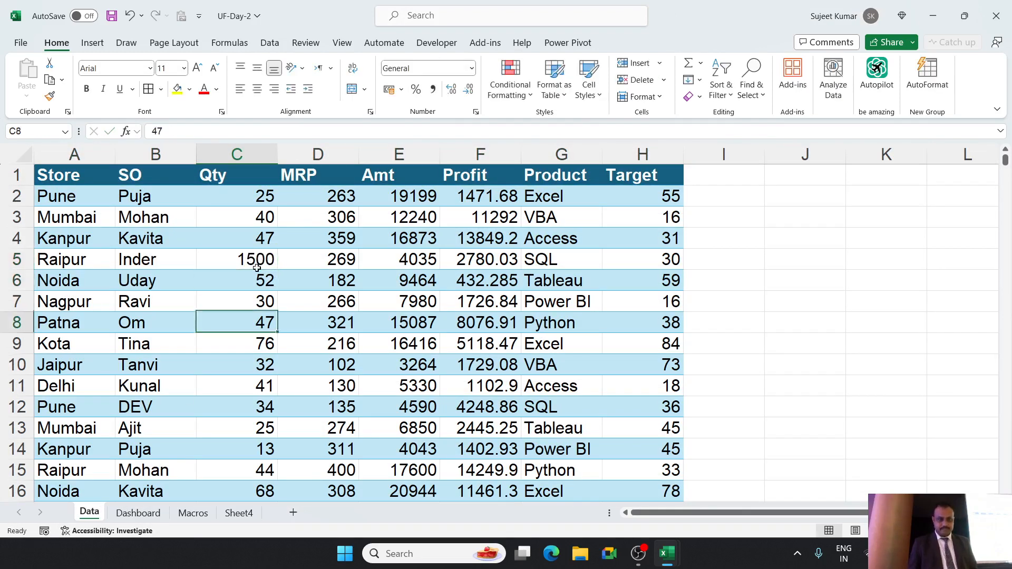
{"action": "type", "text": "6000"}
{"action": "key", "text": "Return"}
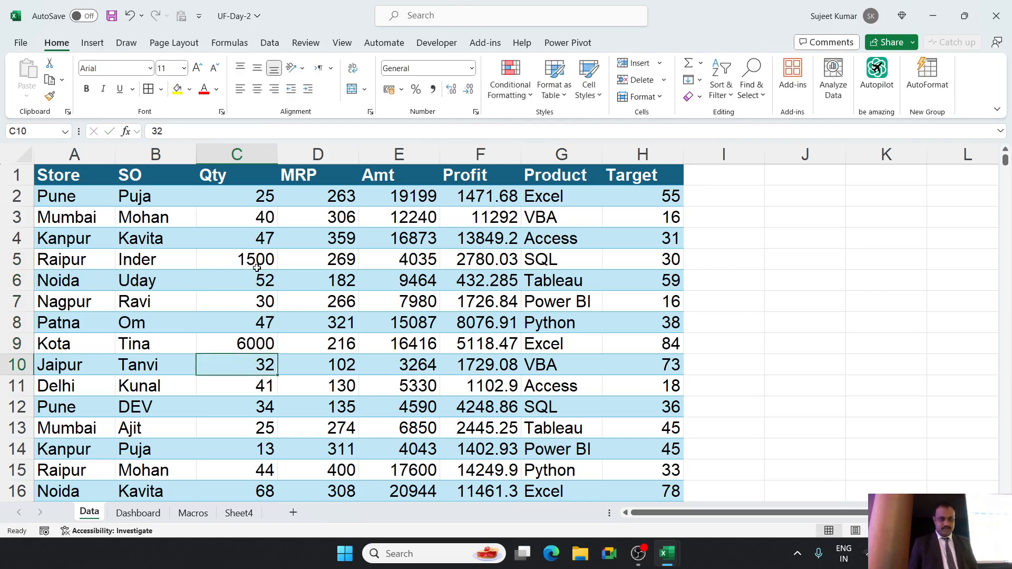
Set the Qty values to 7000 in C13 and 6000 in C17, and check the Dashboard totals.
{"action": "key", "text": "Down"}
{"action": "key", "text": "Down"}
{"action": "key", "text": "Down"}
{"action": "type", "text": "7000"}
{"action": "key", "text": "Return"}
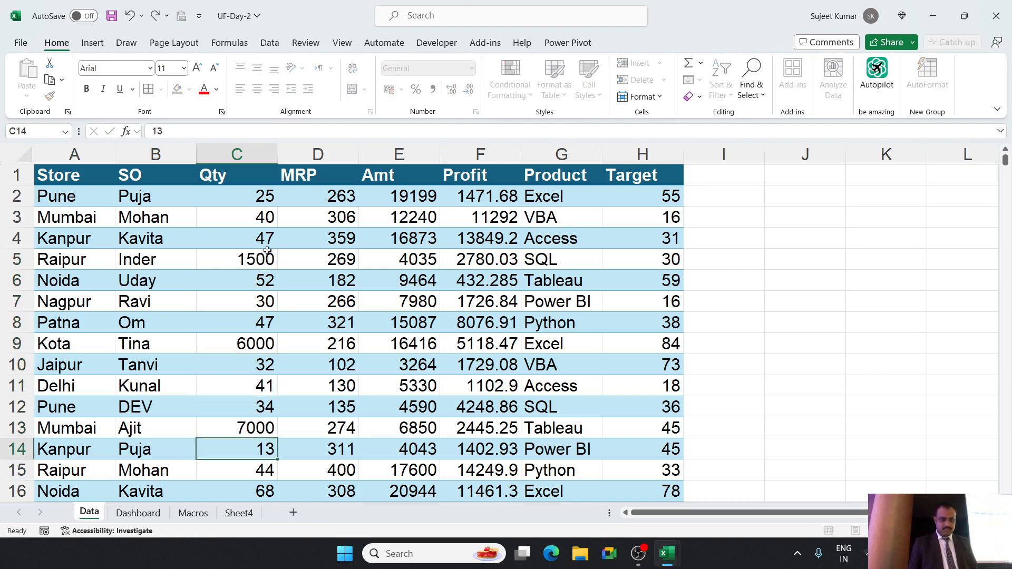
{"action": "key", "text": "Down"}
{"action": "key", "text": "Down"}
{"action": "key", "text": "Down"}
{"action": "type", "text": "6000"}
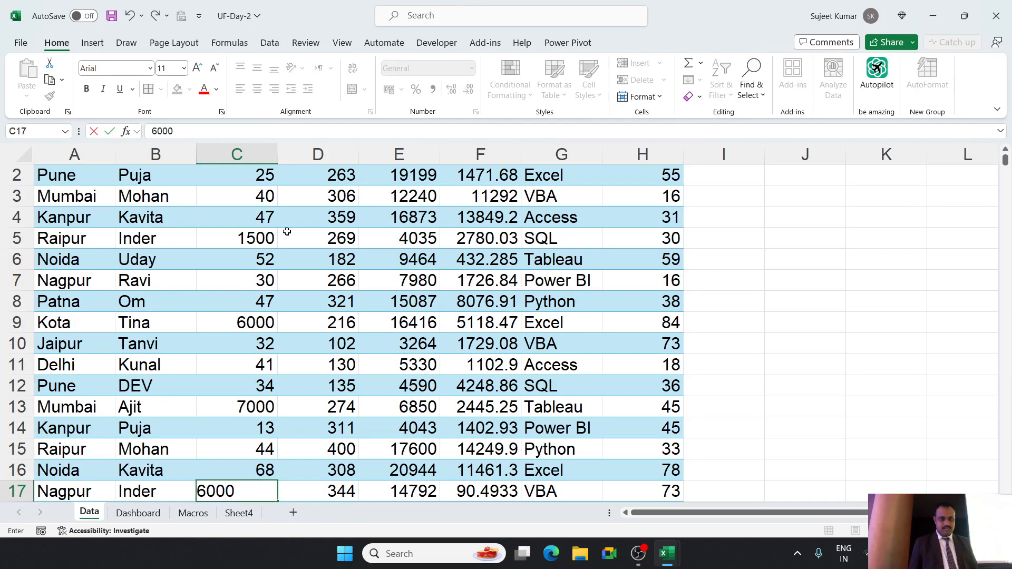
{"action": "key", "text": "Return"}
{"action": "left_click", "coordinate": [142, 515]}
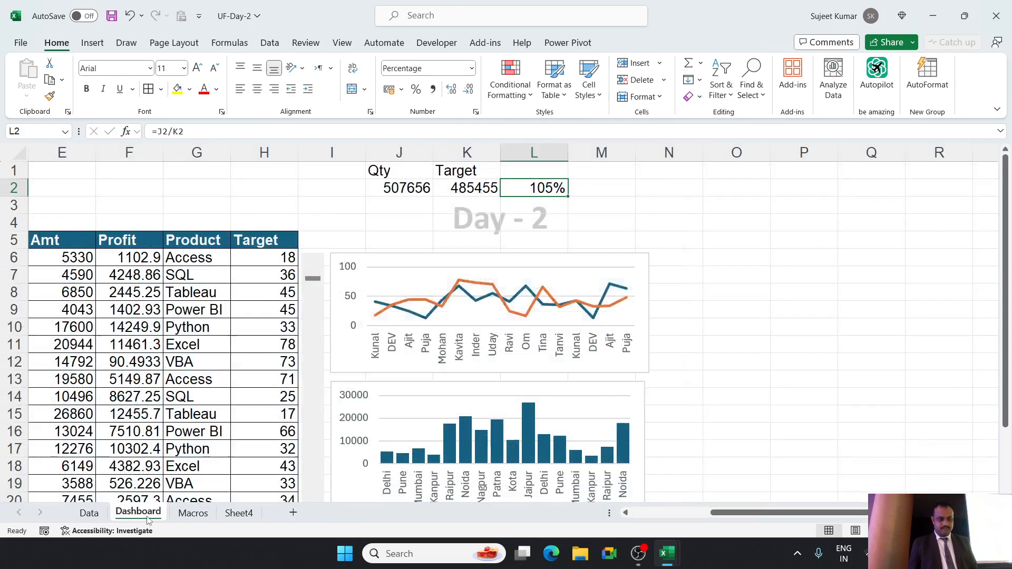
{"action": "left_click", "coordinate": [444, 190]}
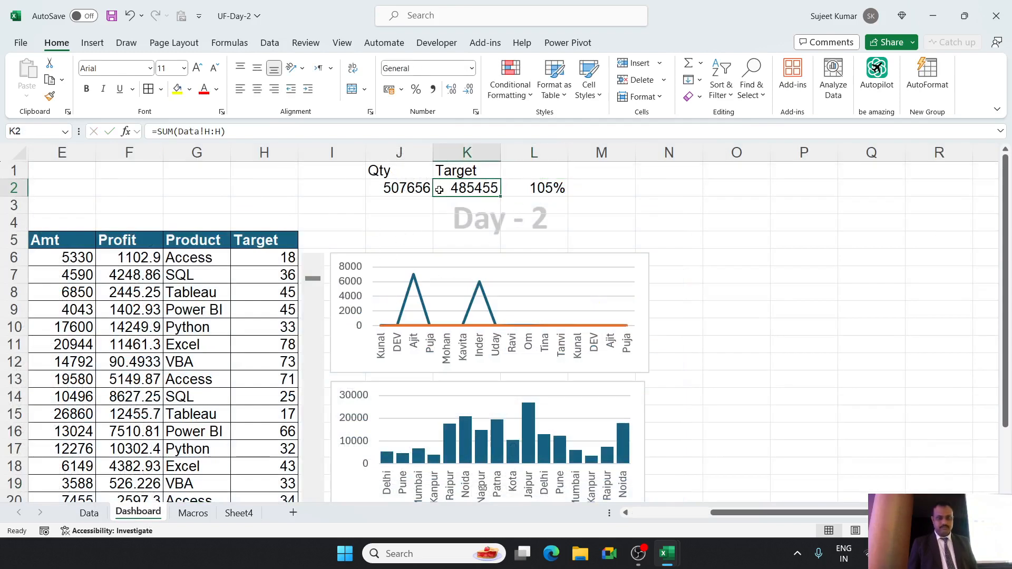
{"action": "left_click", "coordinate": [403, 190]}
{"action": "left_click", "coordinate": [93, 515]}
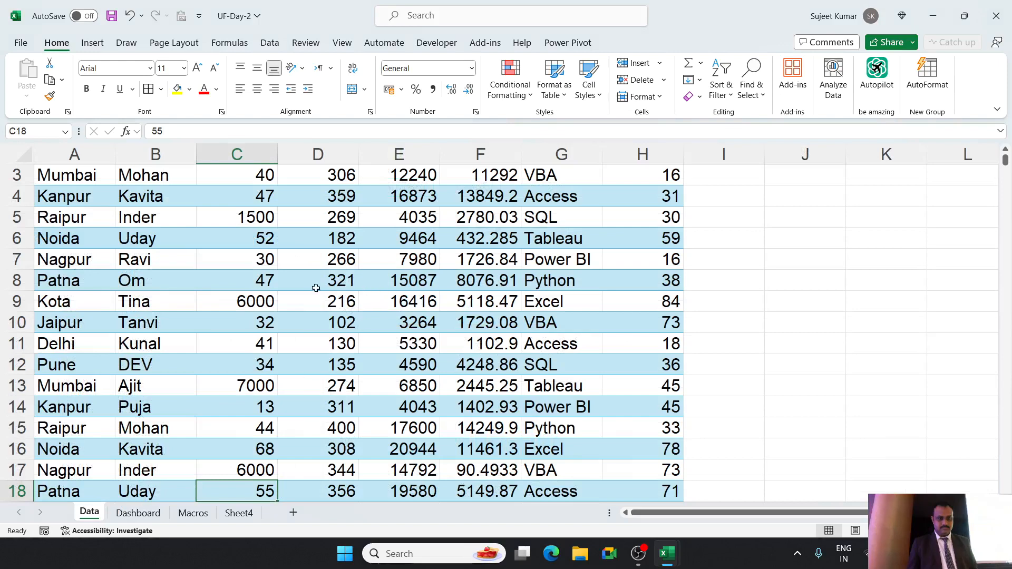
{"action": "scroll", "coordinate": [317, 288], "scroll_direction": "up", "scroll_amount": 1}
{"action": "left_click", "coordinate": [257, 156]}
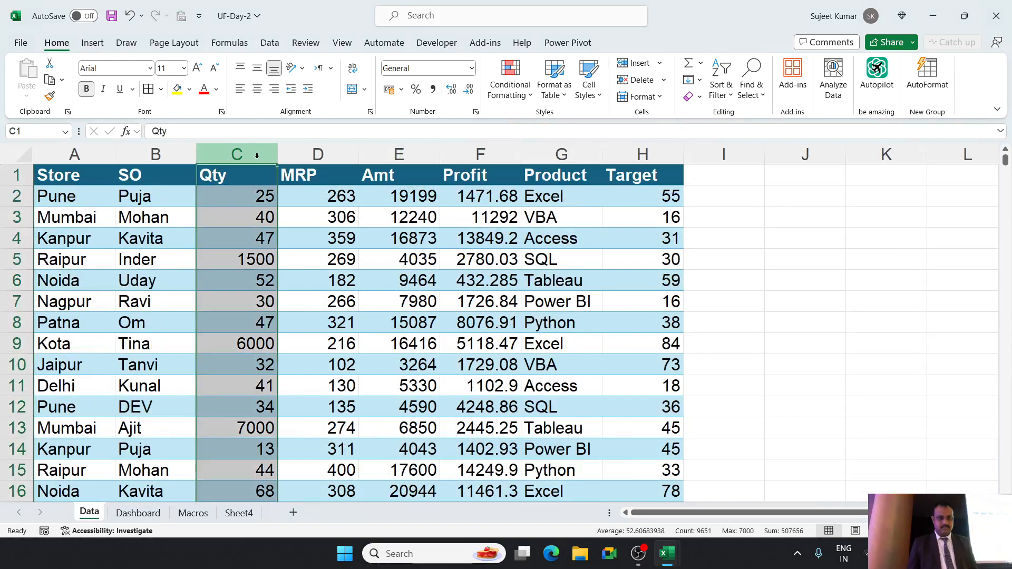
{"action": "key", "text": "ctrl+f"}
{"action": "type", "text": "10"}
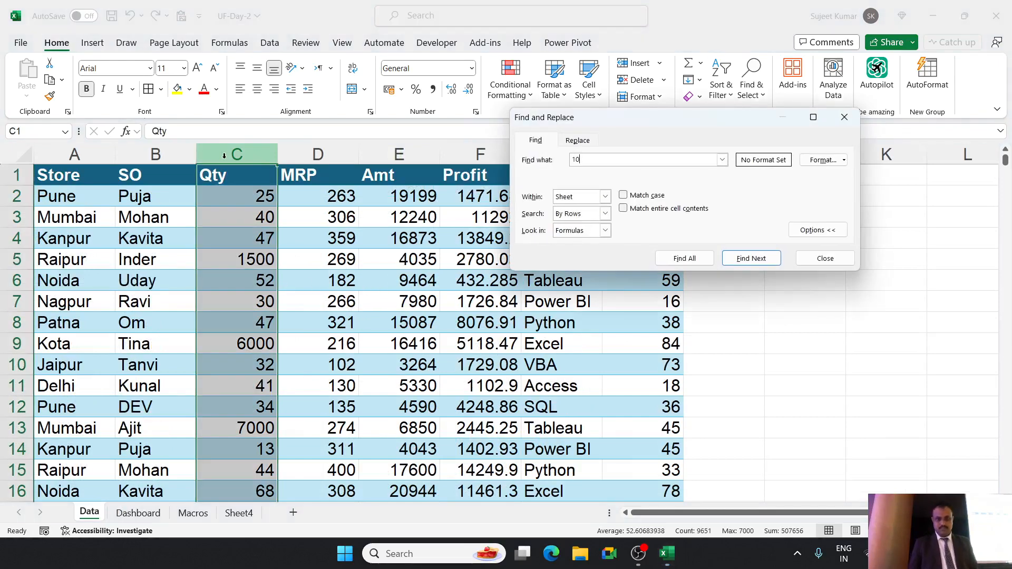
{"action": "left_click", "coordinate": [582, 140]}
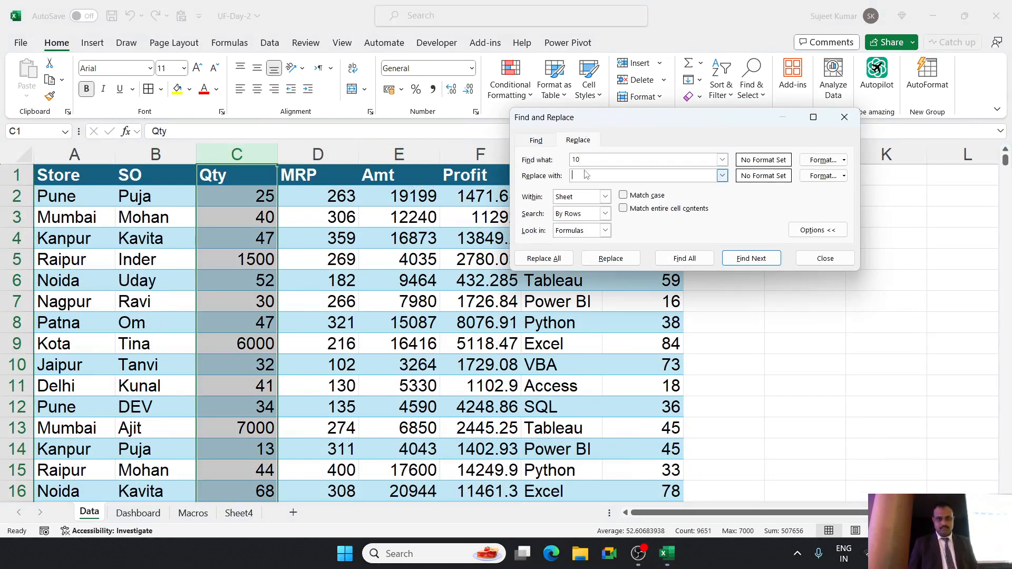
{"action": "type", "text": "400"}
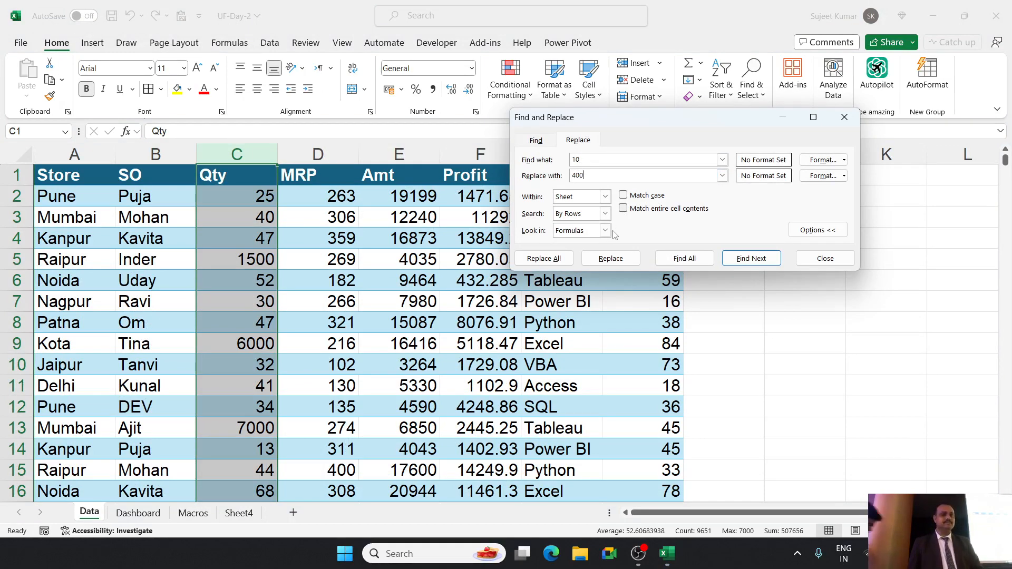
{"action": "key", "text": "Escape"}
{"action": "left_click", "coordinate": [270, 265]}
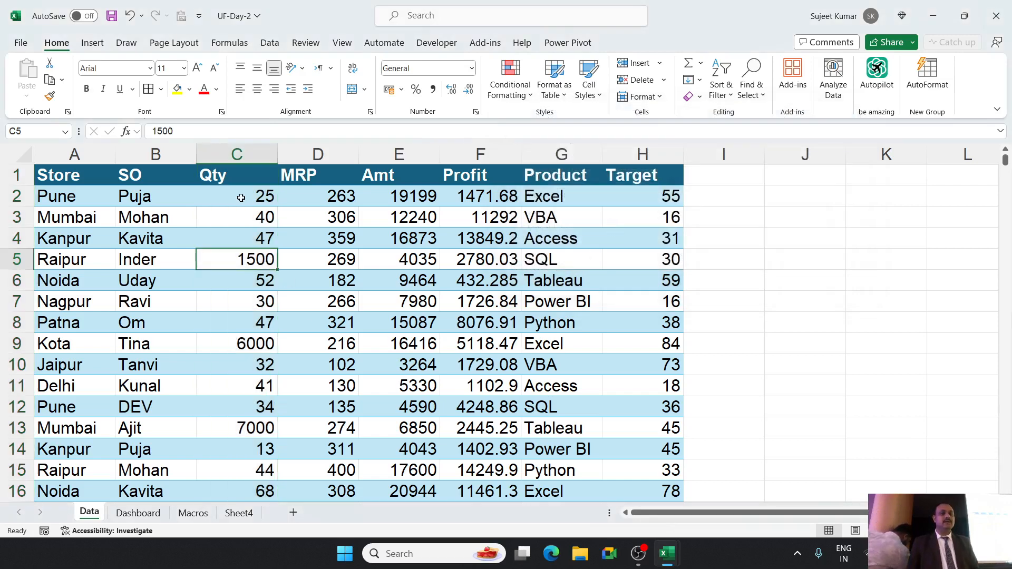
Replace all occurrences of 40 with 400 in the Data sheet's Qty column and check the Dashboard percentage.
{"action": "left_click", "coordinate": [237, 154]}
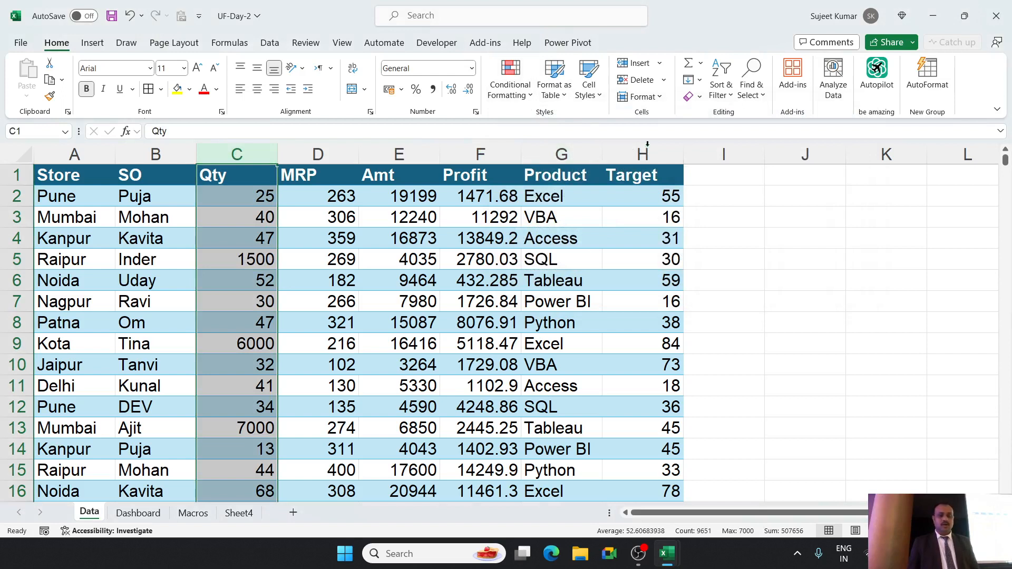
{"action": "left_click", "coordinate": [721, 103]}
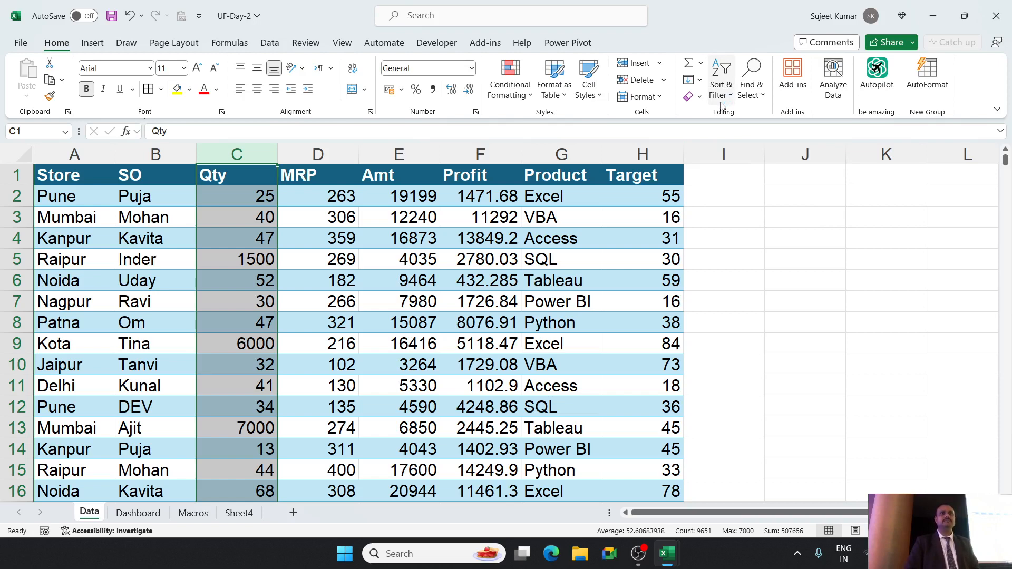
{"action": "key", "text": "ctrl+h"}
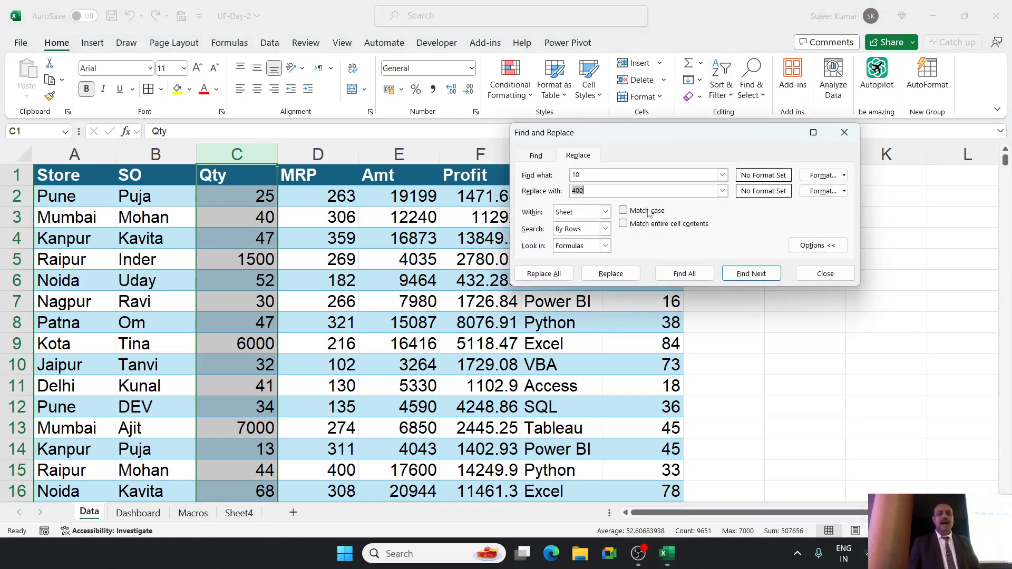
{"action": "double_click", "coordinate": [590, 176]}
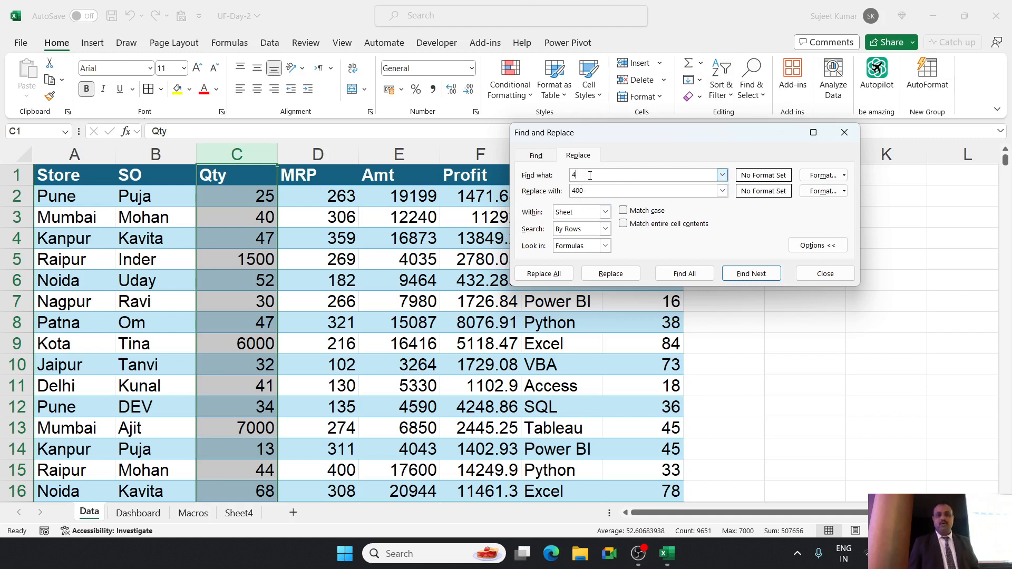
{"action": "type", "text": "40"}
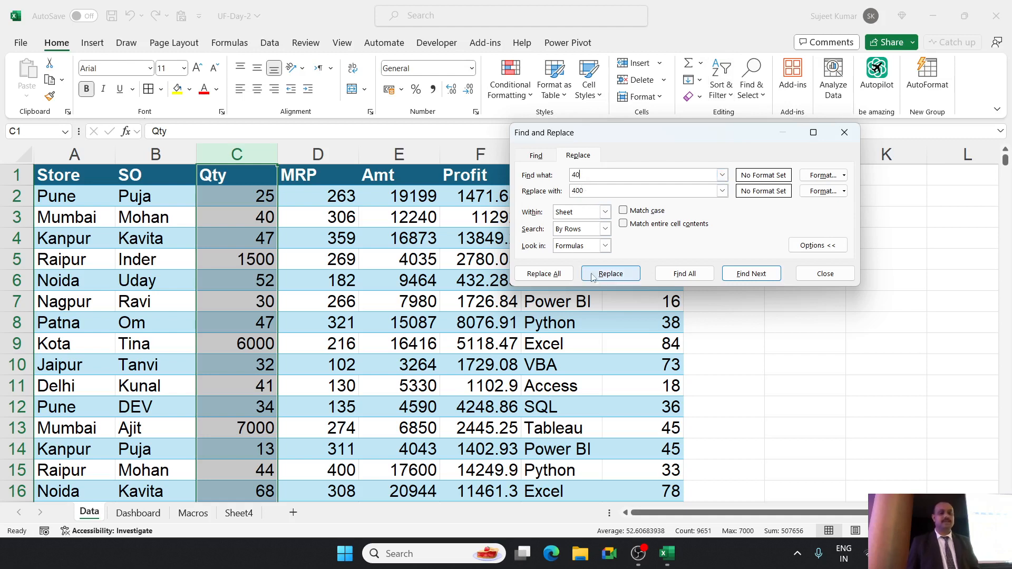
{"action": "left_click", "coordinate": [562, 280]}
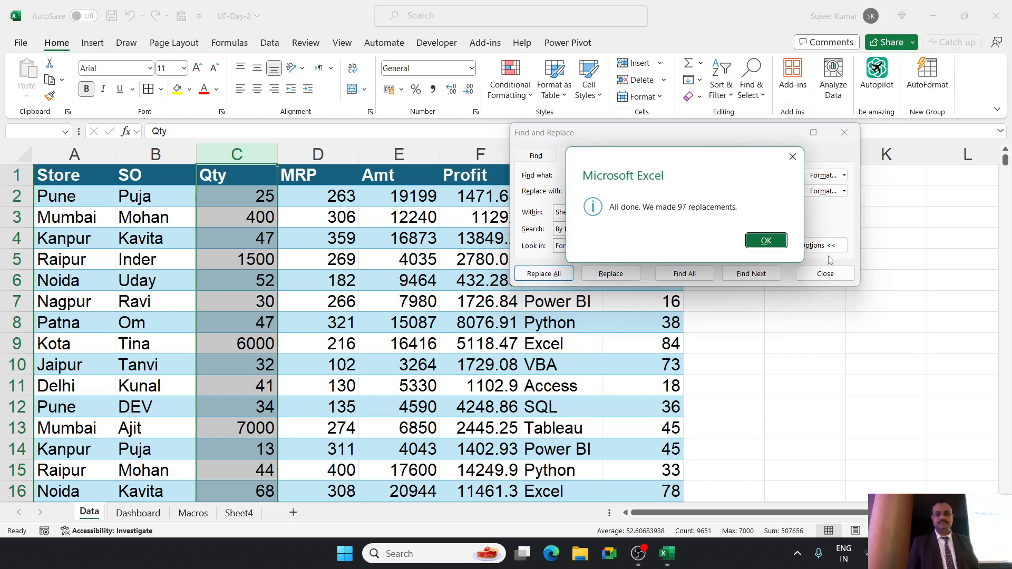
{"action": "left_click", "coordinate": [767, 241]}
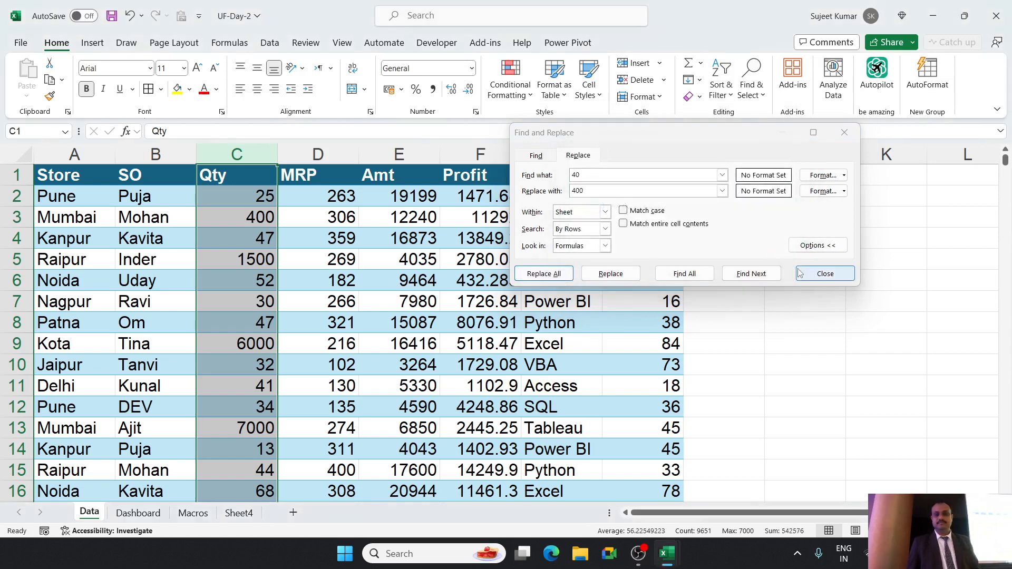
{"action": "left_click", "coordinate": [826, 274]}
{"action": "left_click", "coordinate": [138, 512]}
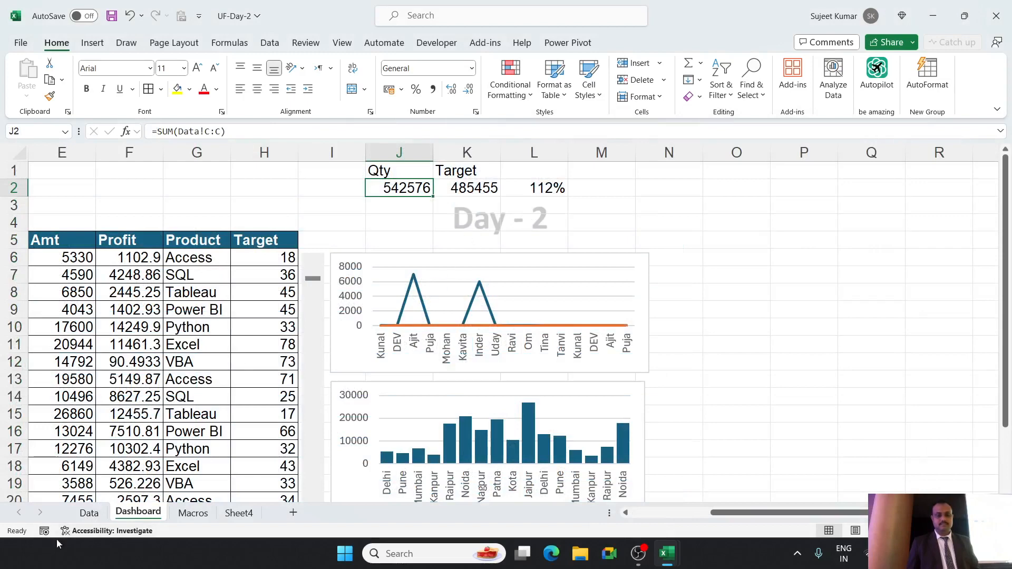
Undo the Qty column replacement and the four manual Qty edits on the Data sheet.
{"action": "left_click", "coordinate": [90, 513]}
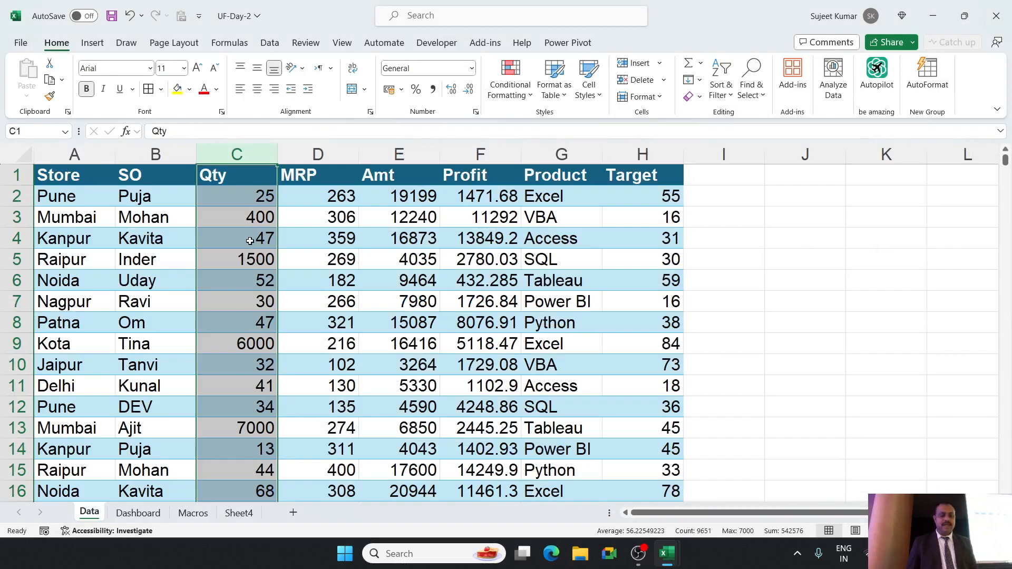
{"action": "key", "text": "ctrl+z"}
{"action": "key", "text": "ctrl+z"}
{"action": "key", "text": "ctrl+z"}
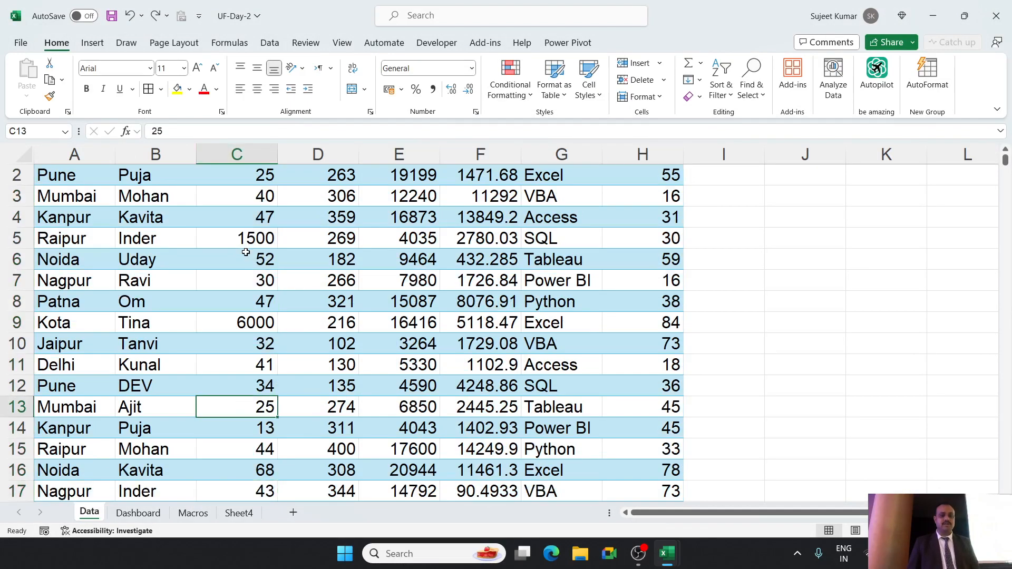
{"action": "key", "text": "ctrl+z"}
{"action": "key", "text": "ctrl+z"}
{"action": "scroll", "coordinate": [459, 302], "scroll_direction": "up", "scroll_amount": 1}
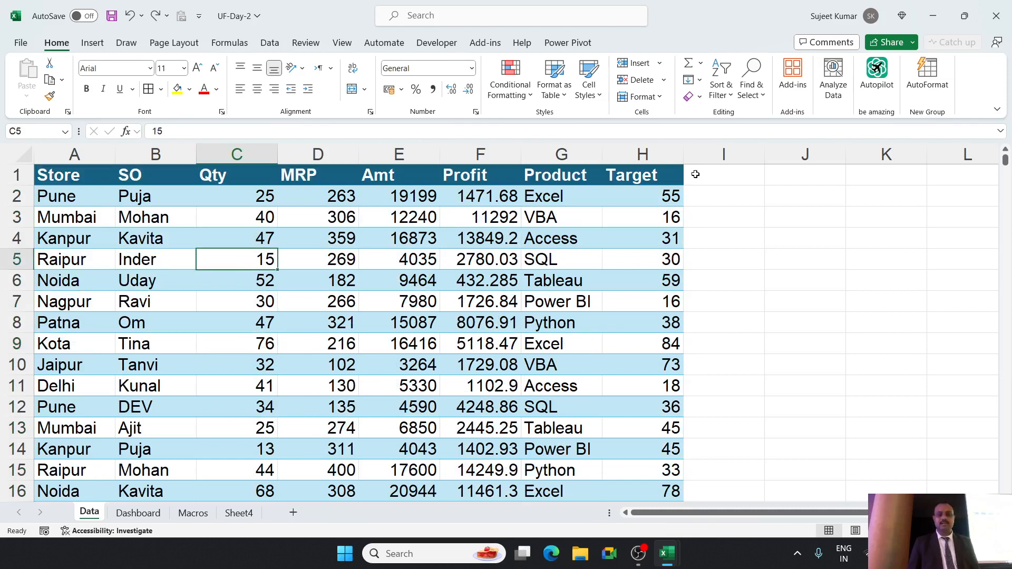
Replace all occurrences of 40 with 400 in the Data sheet's Target column and check the Dashboard percentage.
{"action": "left_click", "coordinate": [661, 157]}
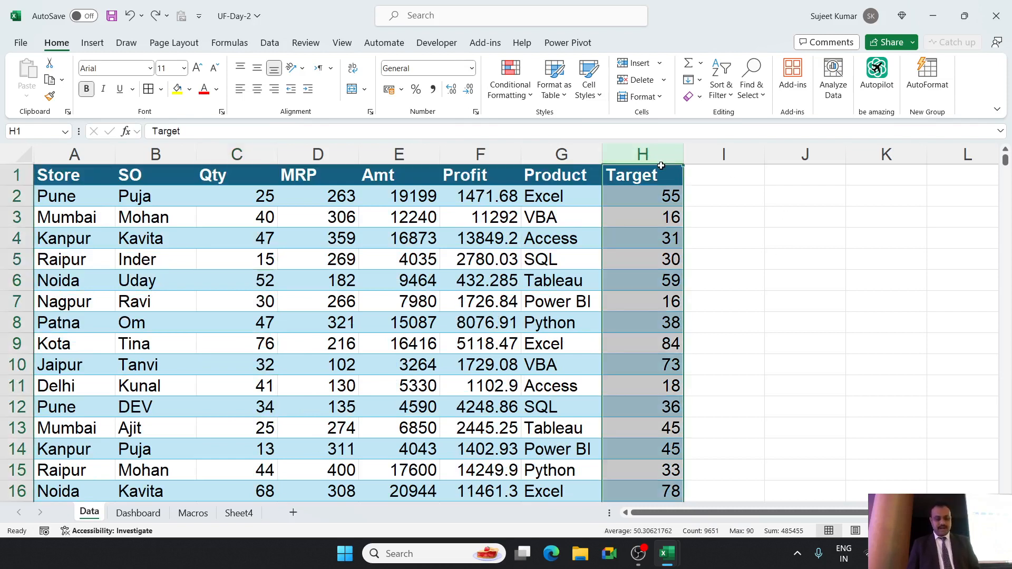
{"action": "key", "text": "ctrl+f"}
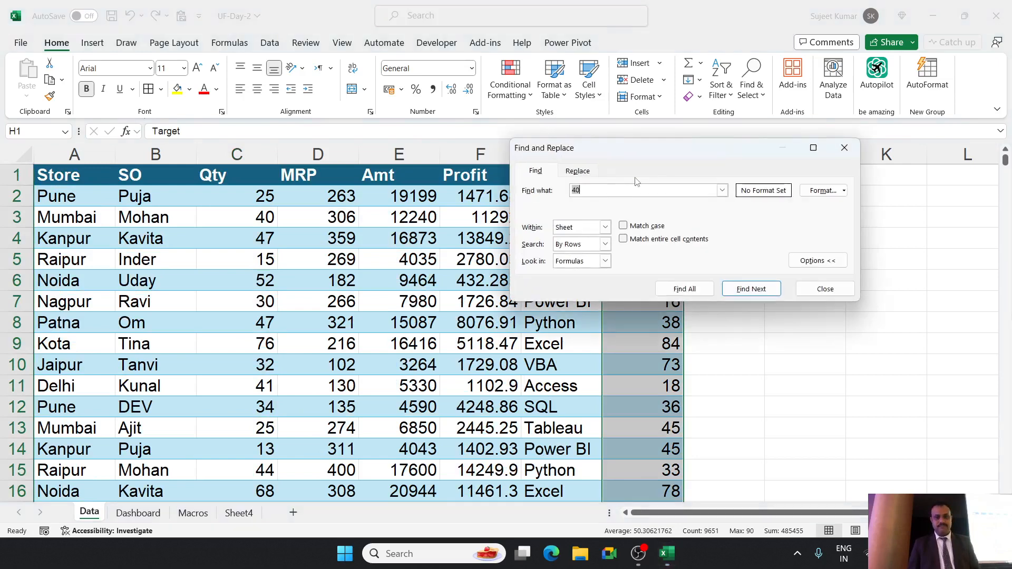
{"action": "left_click", "coordinate": [571, 170]}
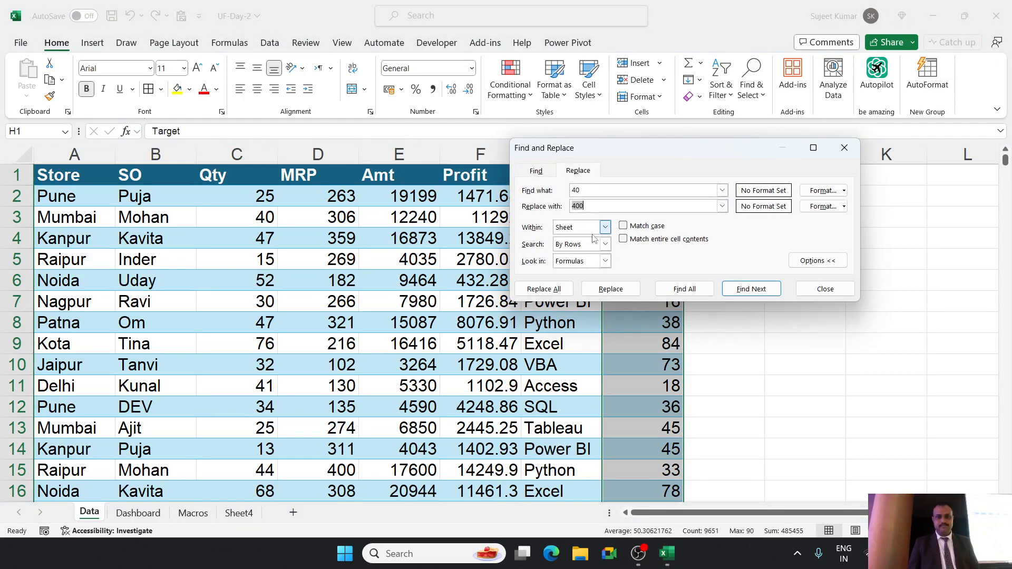
{"action": "left_click", "coordinate": [559, 292]}
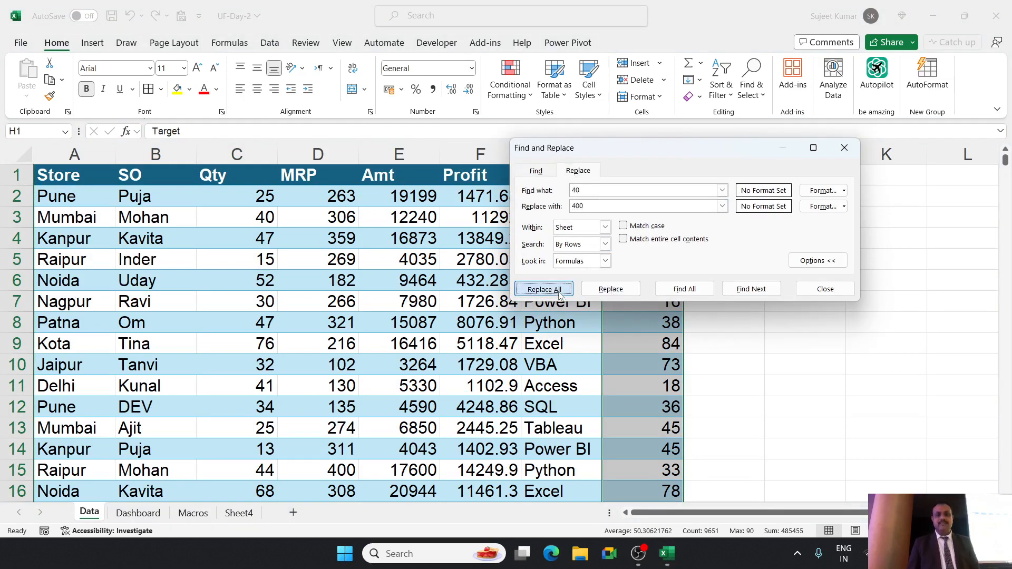
{"action": "left_click", "coordinate": [768, 257]}
{"action": "left_click", "coordinate": [816, 291]}
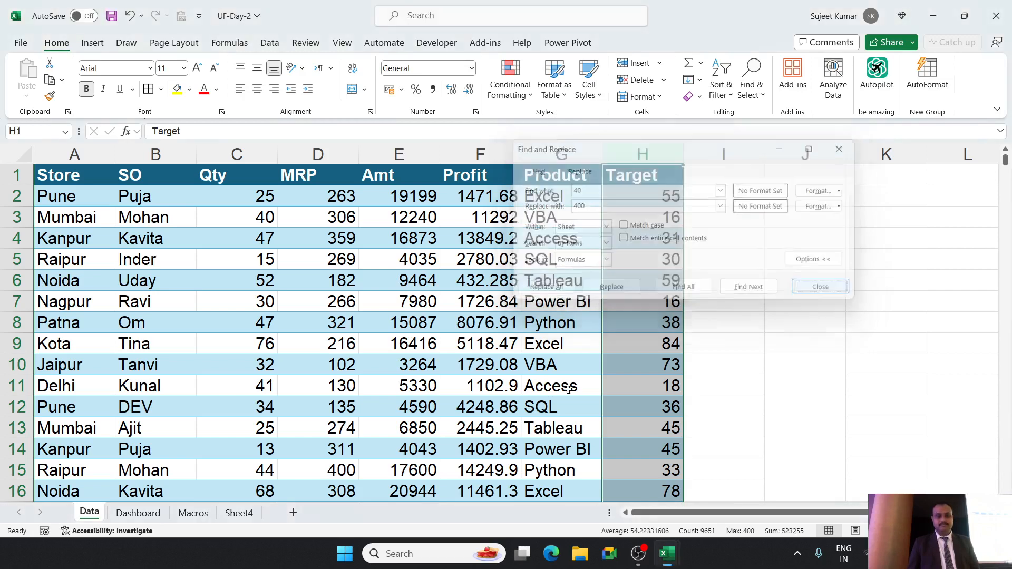
{"action": "left_click", "coordinate": [138, 514]}
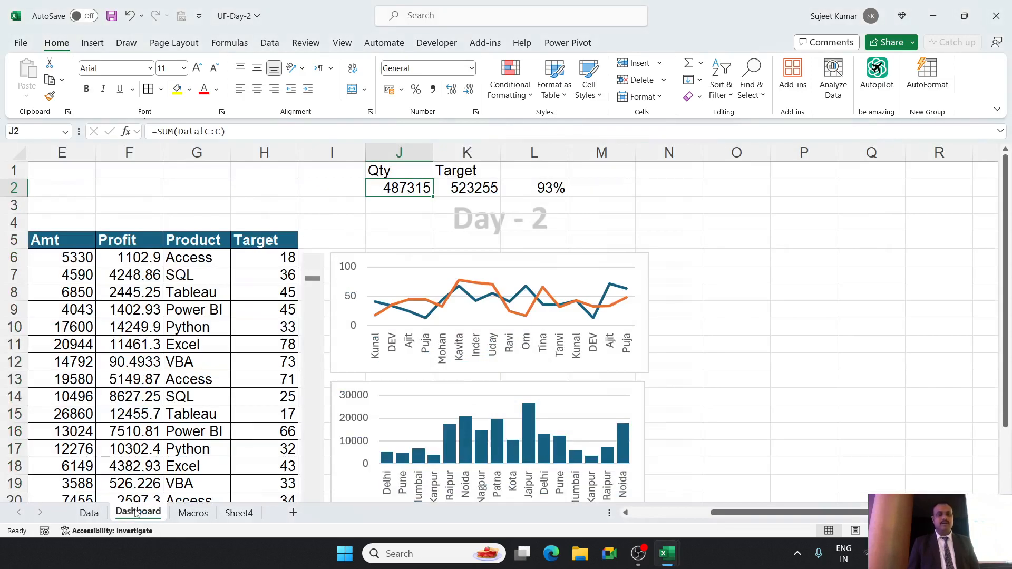
{"action": "left_click", "coordinate": [84, 516]}
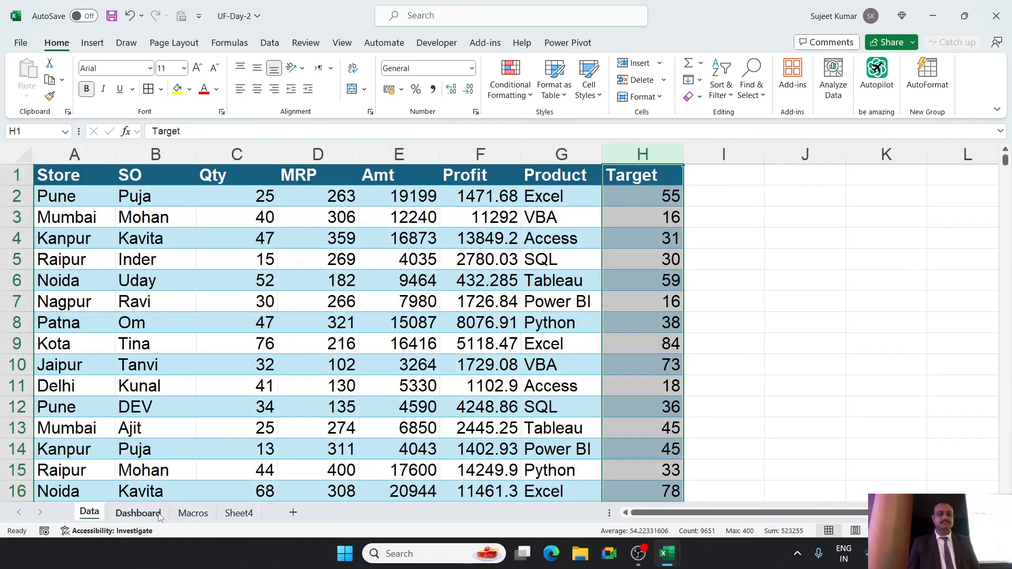
On the Dashboard sheet, enter =L2/2 in N2 to halve the achievement percentage.
{"action": "left_click", "coordinate": [138, 513]}
{"action": "left_click", "coordinate": [558, 190]}
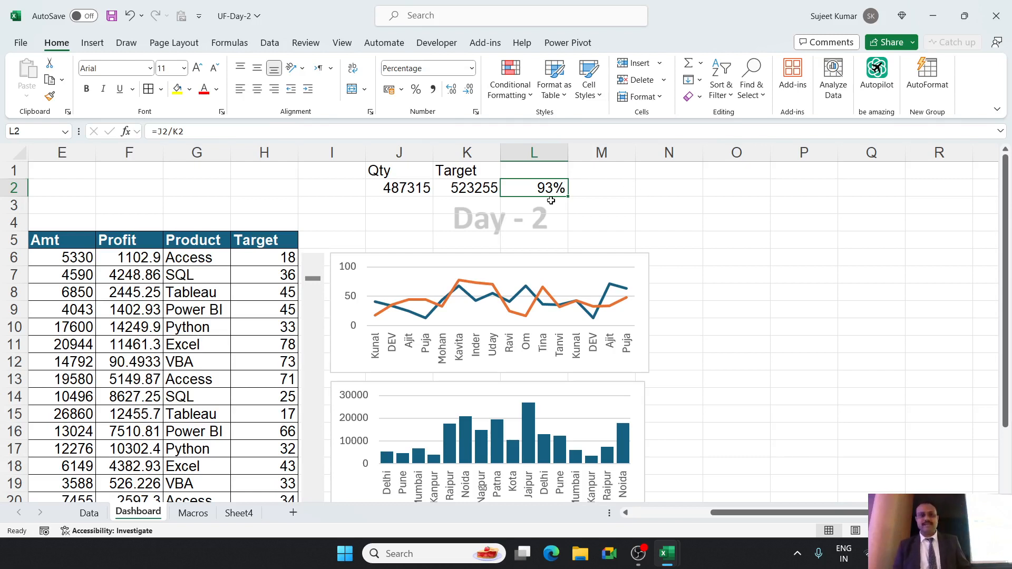
{"action": "key", "text": "Return"}
{"action": "left_click", "coordinate": [662, 191]}
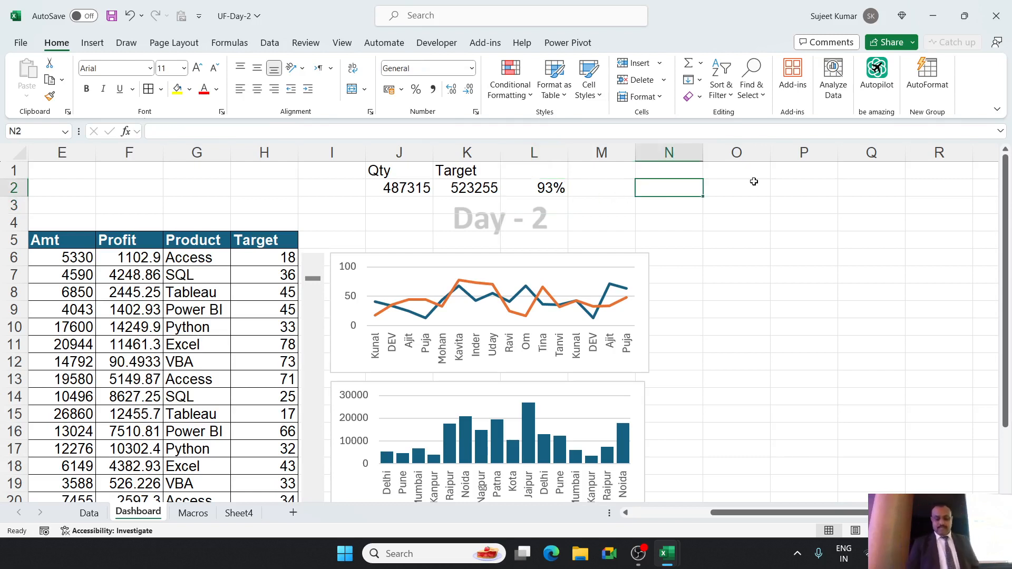
{"action": "type", "text": "="}
{"action": "left_click", "coordinate": [551, 189]}
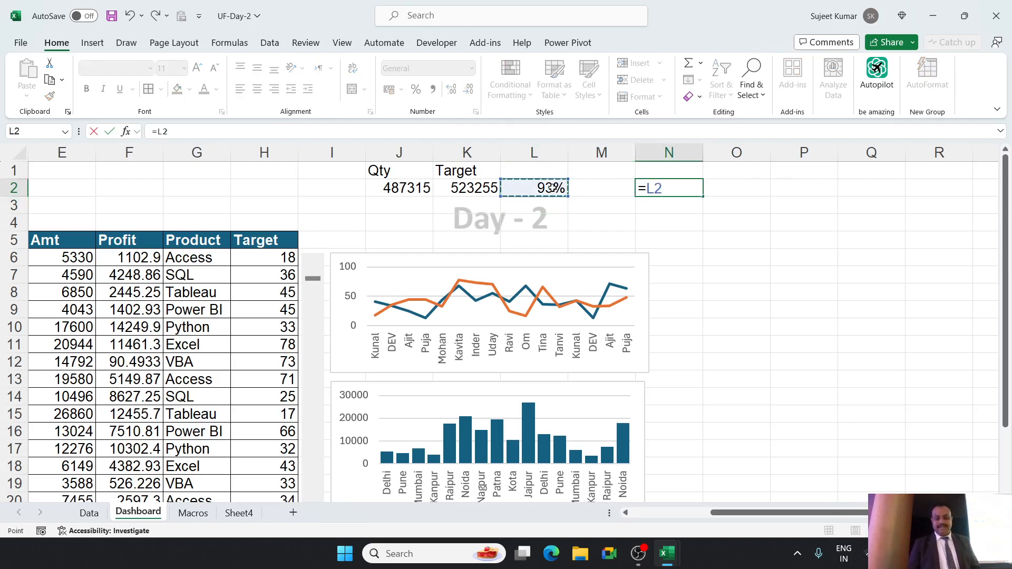
{"action": "type", "text": "/2"}
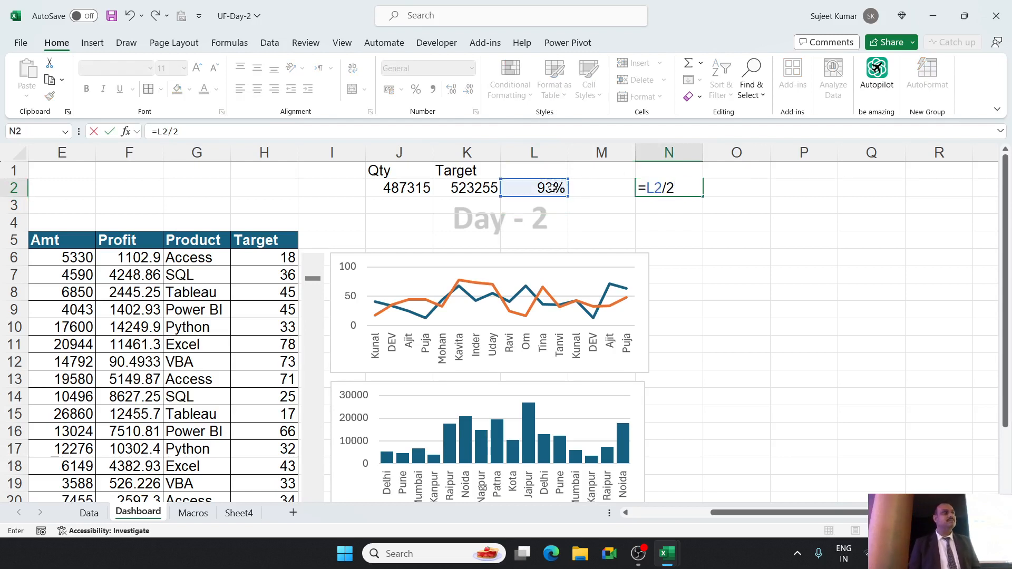
{"action": "key", "text": "Return"}
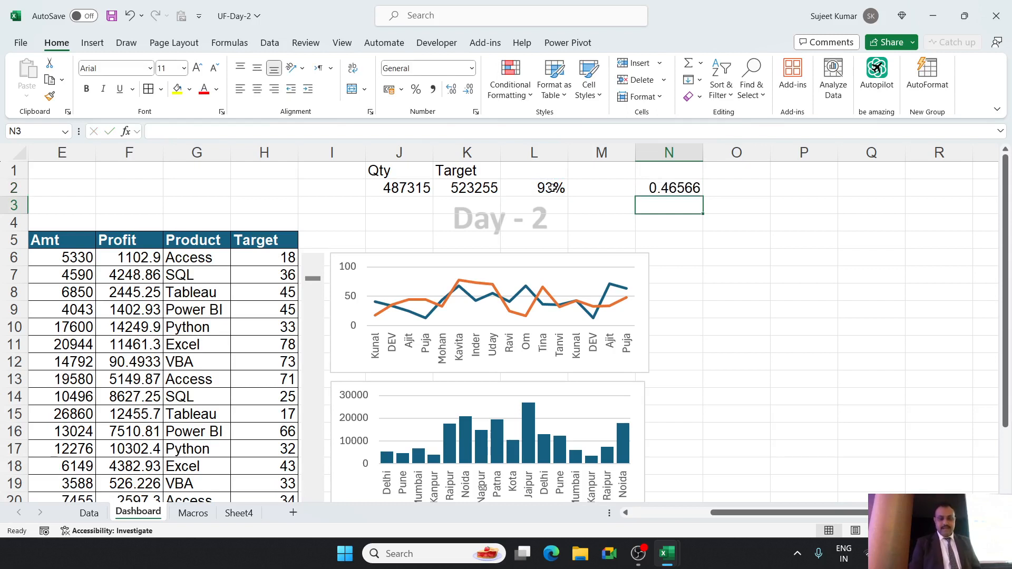
Enter =50%-N2 in N3 for the remaining share and 50% in N4.
{"action": "type", "text": "=50%"}
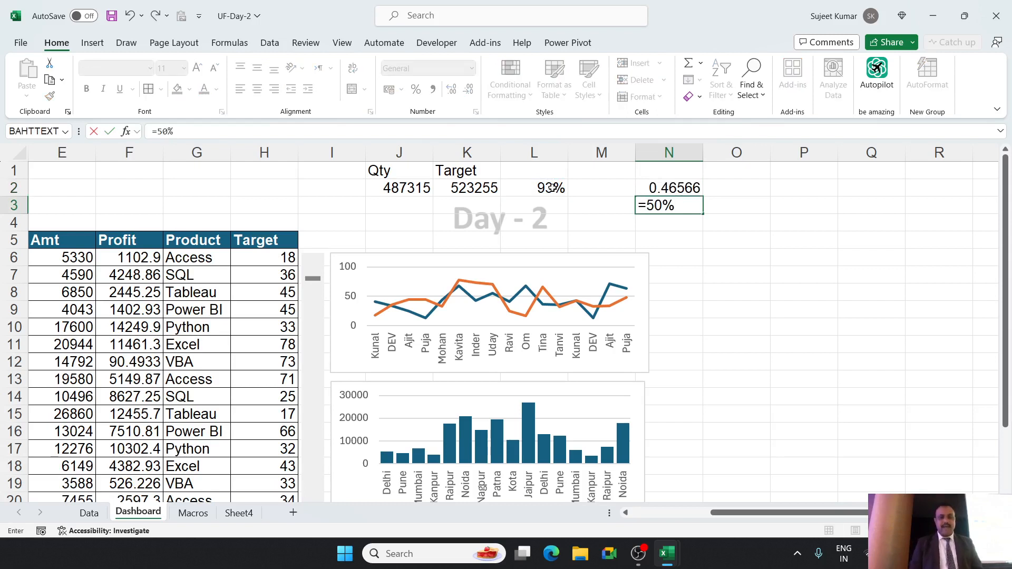
{"action": "type", "text": "-N2"}
{"action": "key", "text": "Return"}
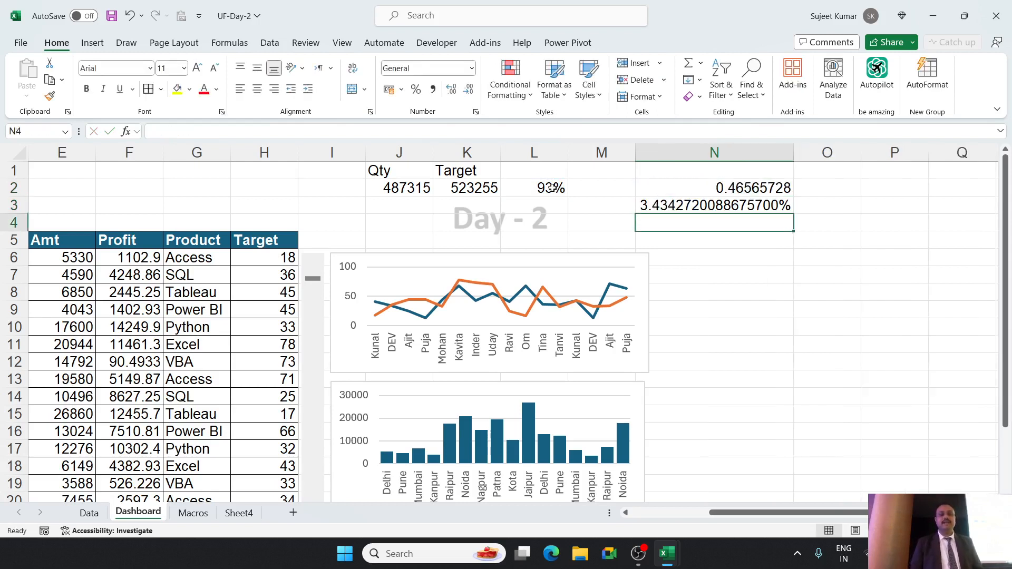
{"action": "type", "text": "50"}
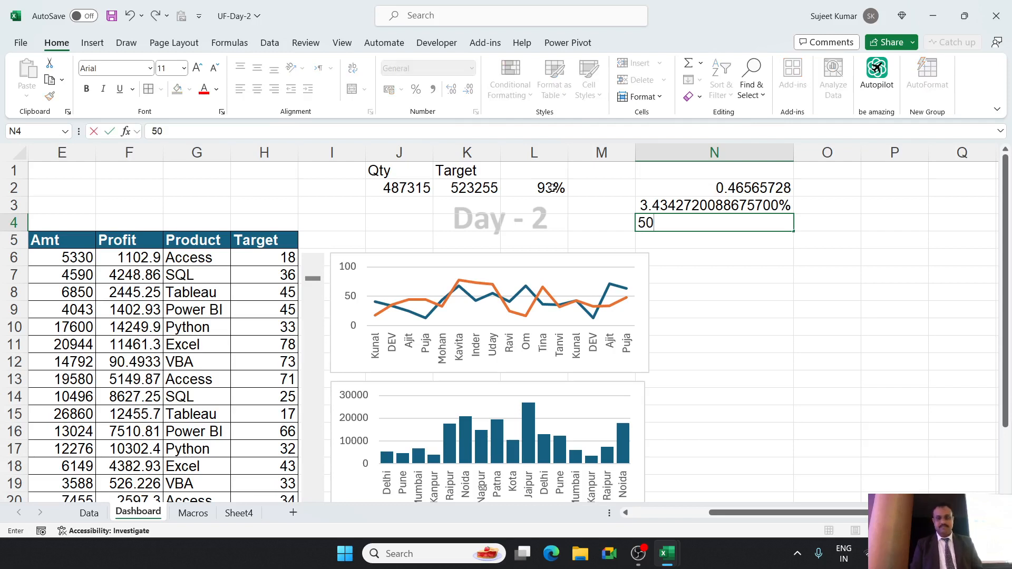
{"action": "type", "text": "%"}
{"action": "key", "text": "Return"}
Format the three helper values in N2:N4 as whole percentages.
{"action": "key", "text": "Up"}
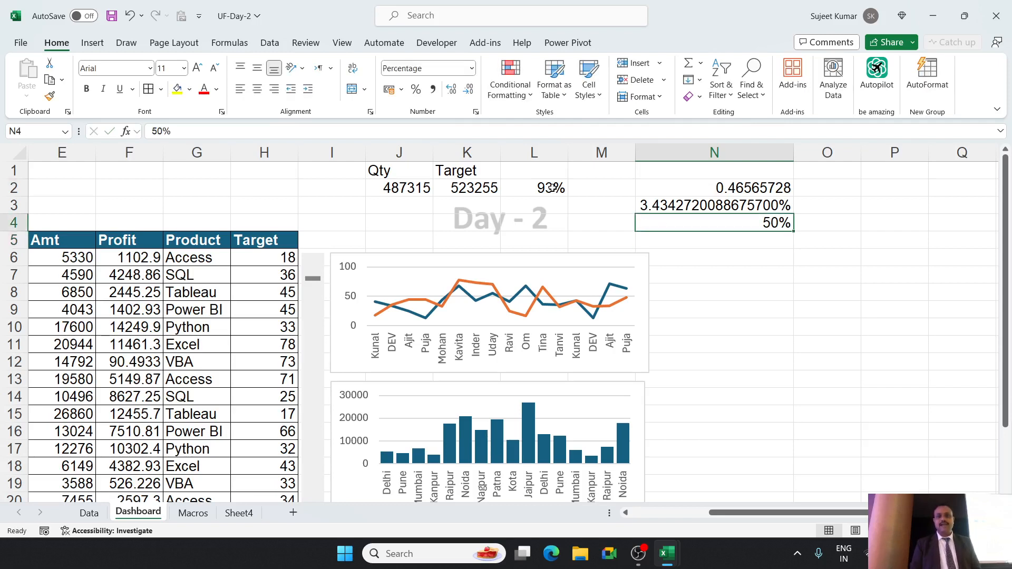
{"action": "key", "text": "shift+Up"}
{"action": "key", "text": "shift+Up"}
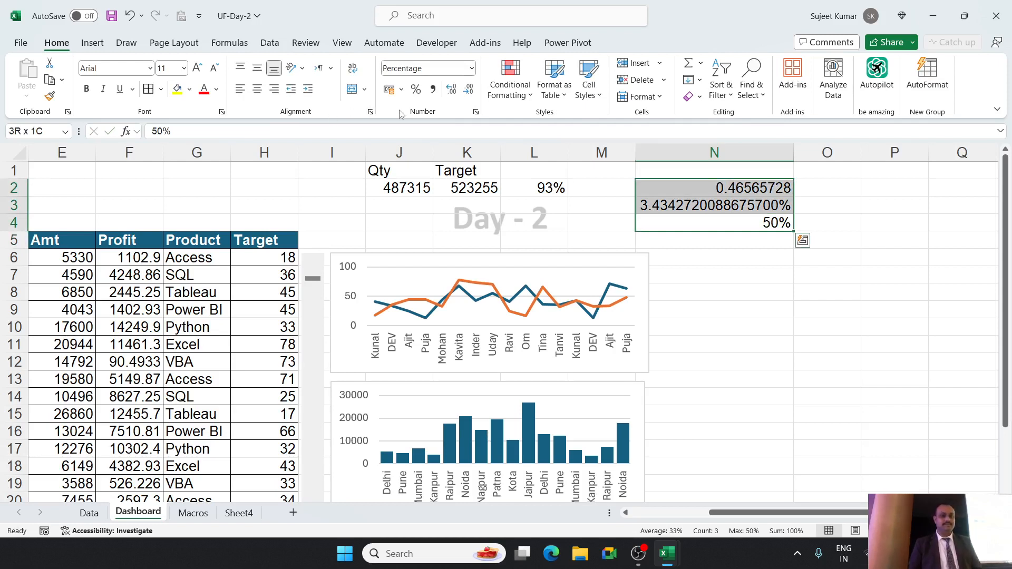
{"action": "left_click", "coordinate": [415, 90]}
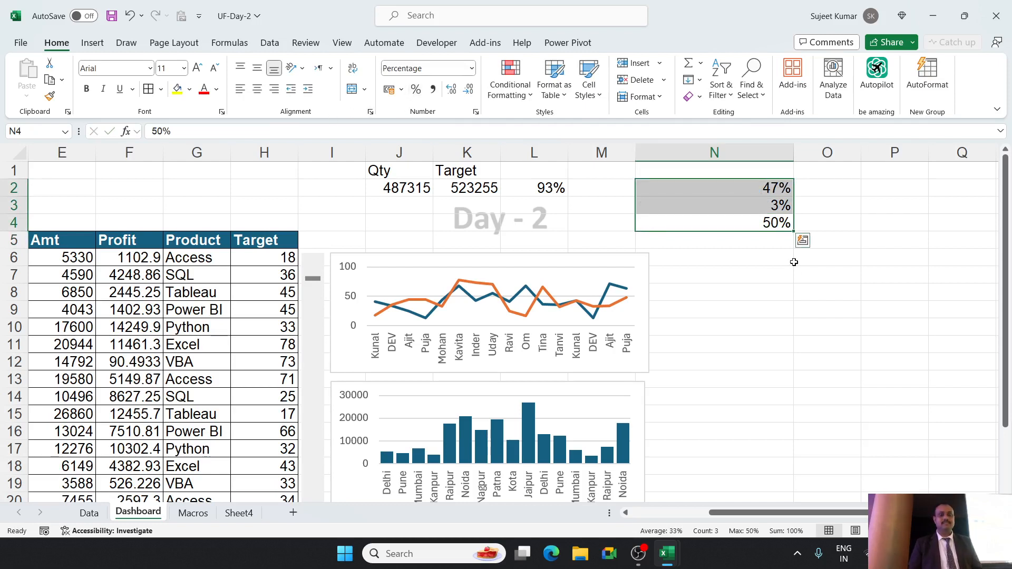
Review the formulas behind the percentages in N2 and N3 without changing them.
{"action": "left_click", "coordinate": [758, 191]}
{"action": "type", "text": "=L2/2"}
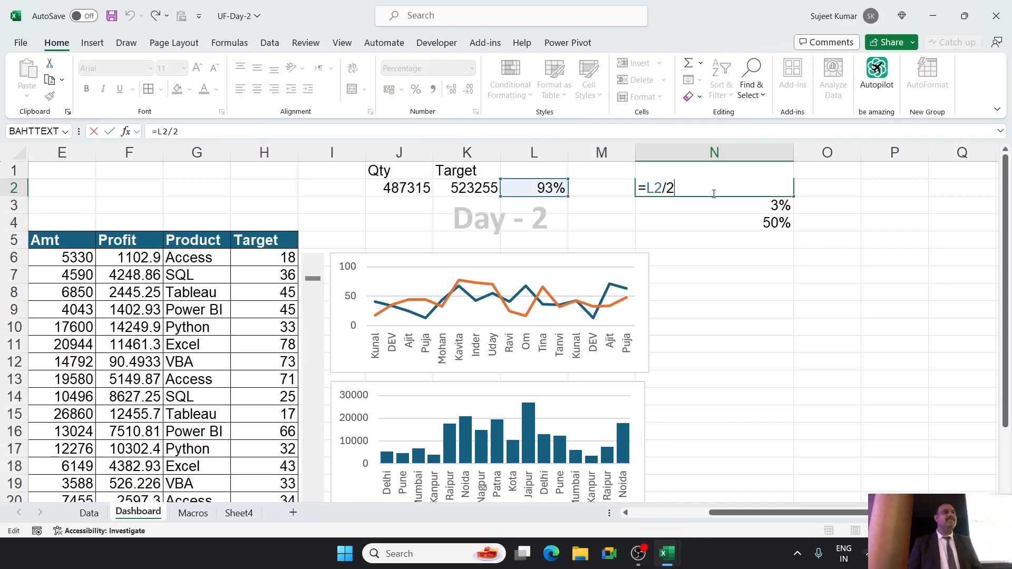
{"action": "key", "text": "Return"}
{"action": "type", "text": "=50%-N2"}
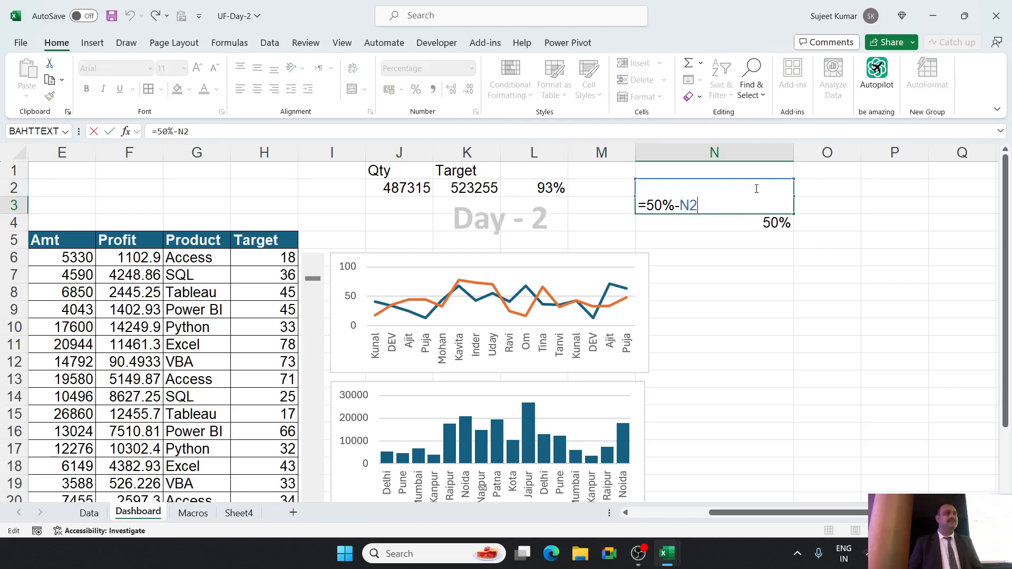
{"action": "key", "text": "Return"}
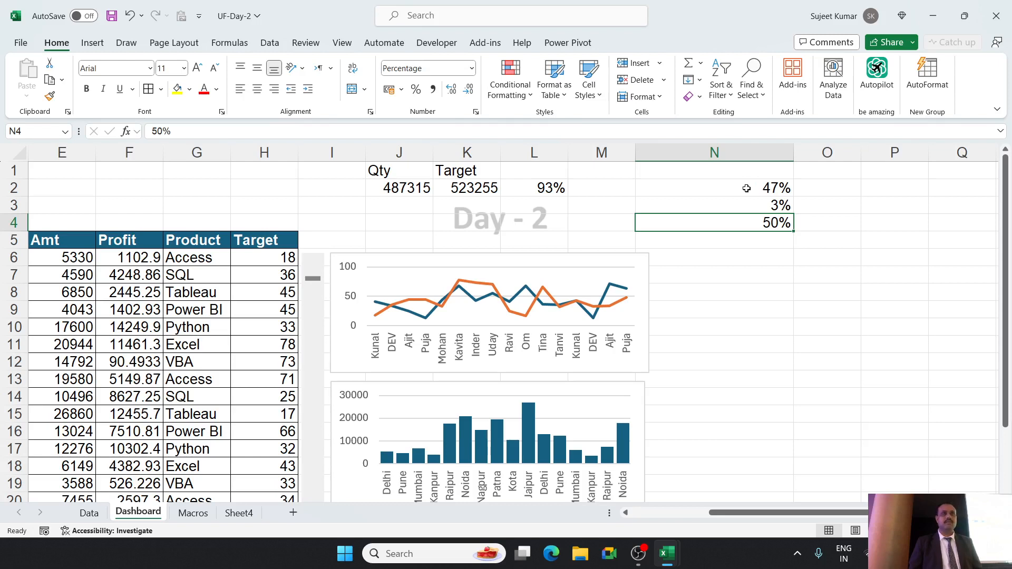
Insert a doughnut chart from N2:N4 and move it clear of the helper cells.
{"action": "left_click_drag", "start_coordinate": [745, 187], "coordinate": [748, 219]}
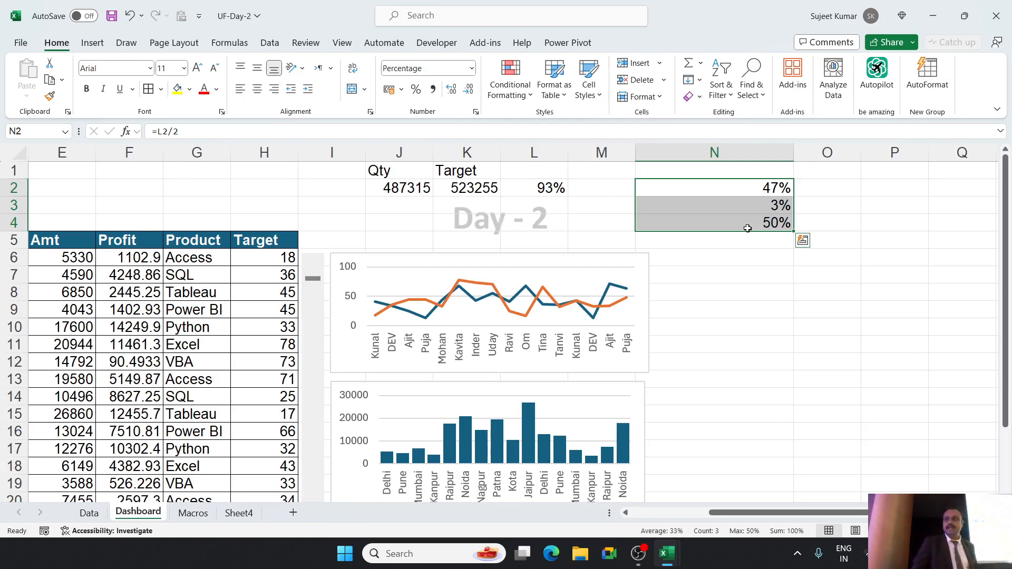
{"action": "left_click", "coordinate": [108, 45]}
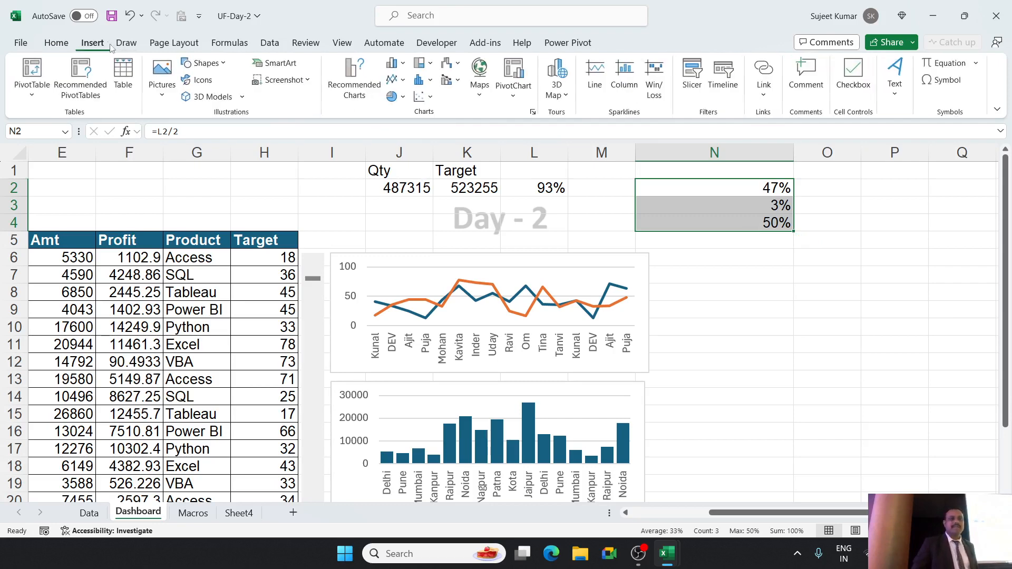
{"action": "left_click", "coordinate": [396, 97]}
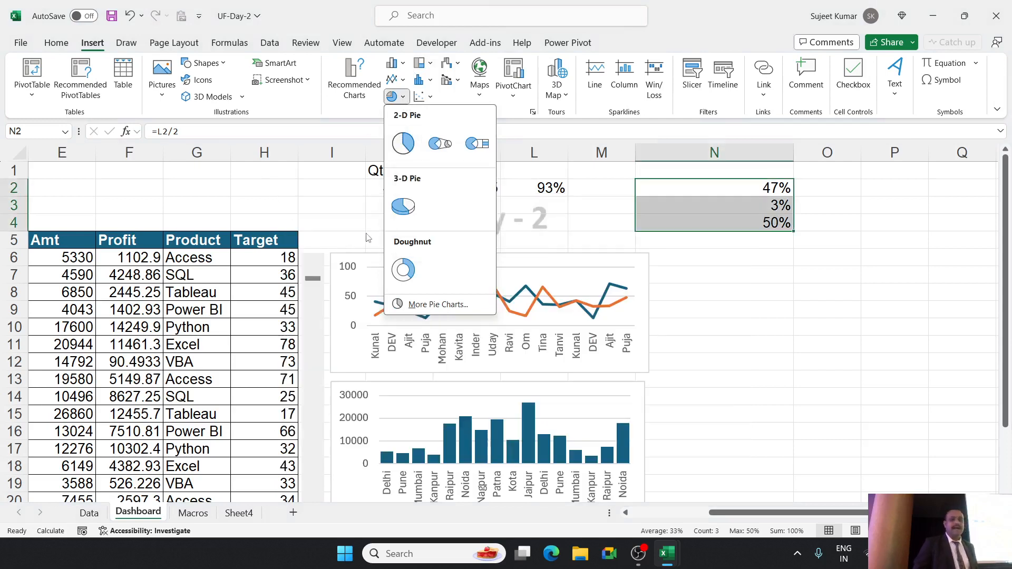
{"action": "left_click", "coordinate": [404, 270]}
{"action": "left_click_drag", "start_coordinate": [694, 244], "coordinate": [601, 225]}
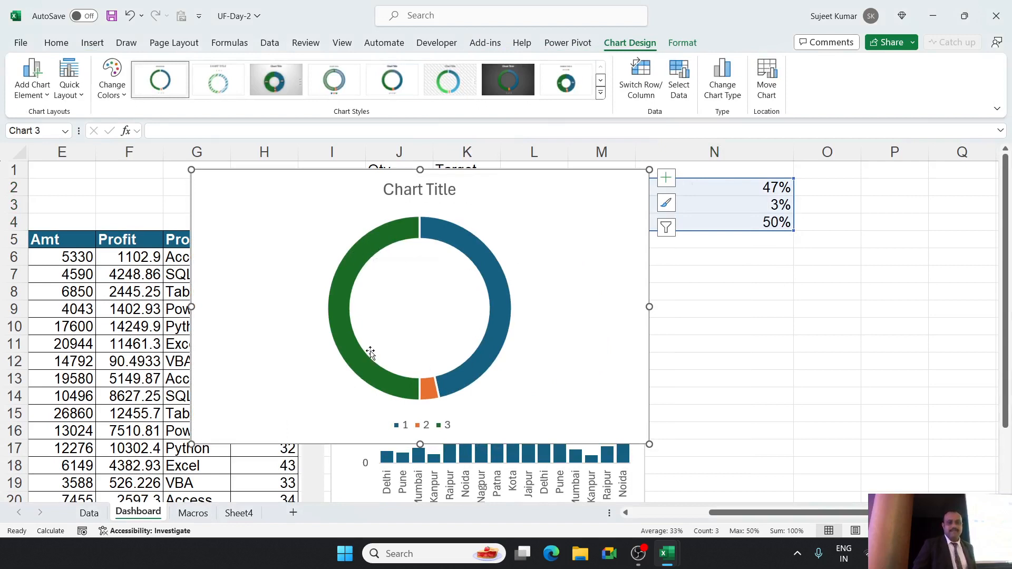
Set the doughnut series' angle of first slice to 270°.
{"action": "left_click", "coordinate": [379, 250]}
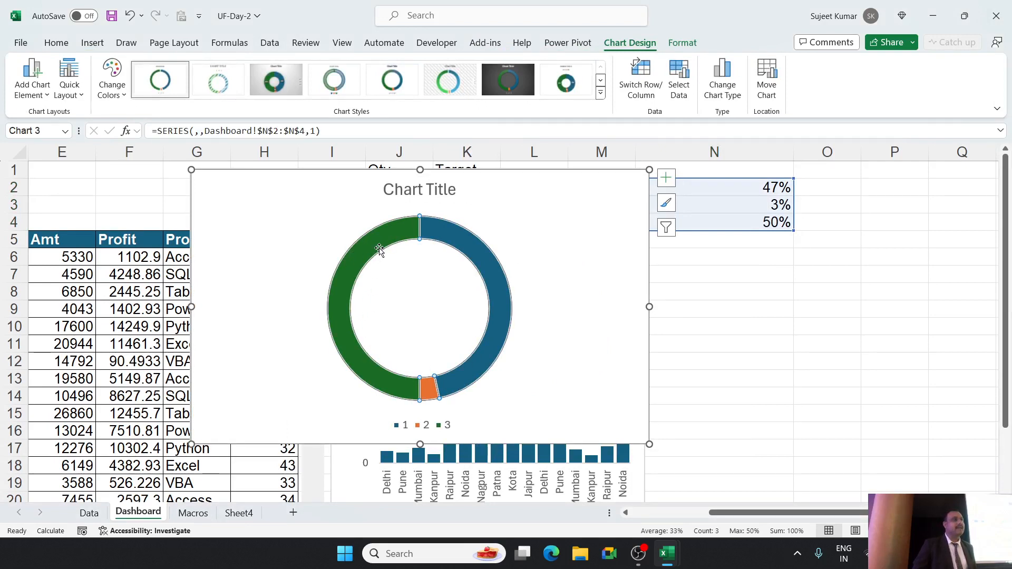
{"action": "right_click", "coordinate": [379, 250]}
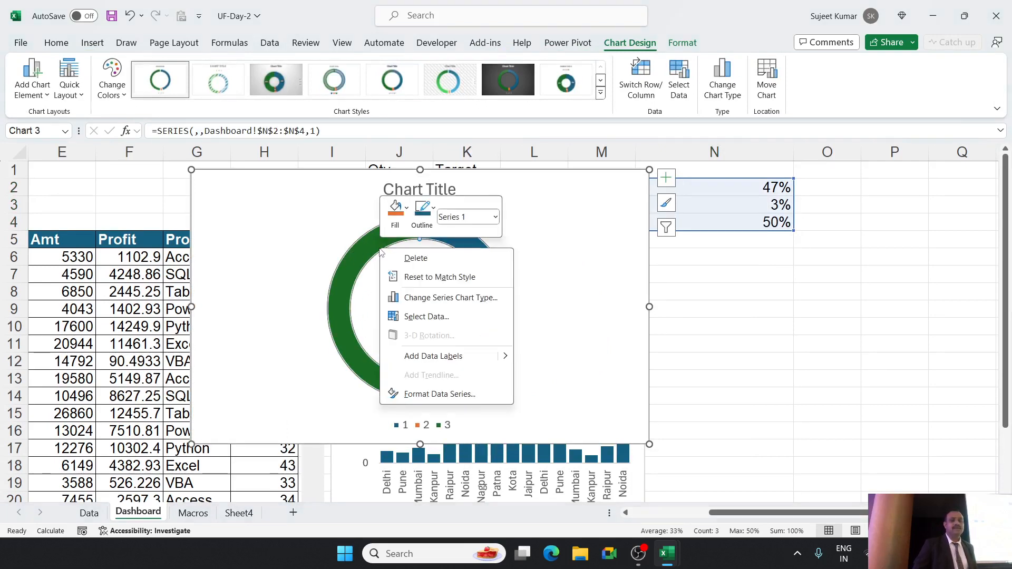
{"action": "left_click", "coordinate": [445, 395]}
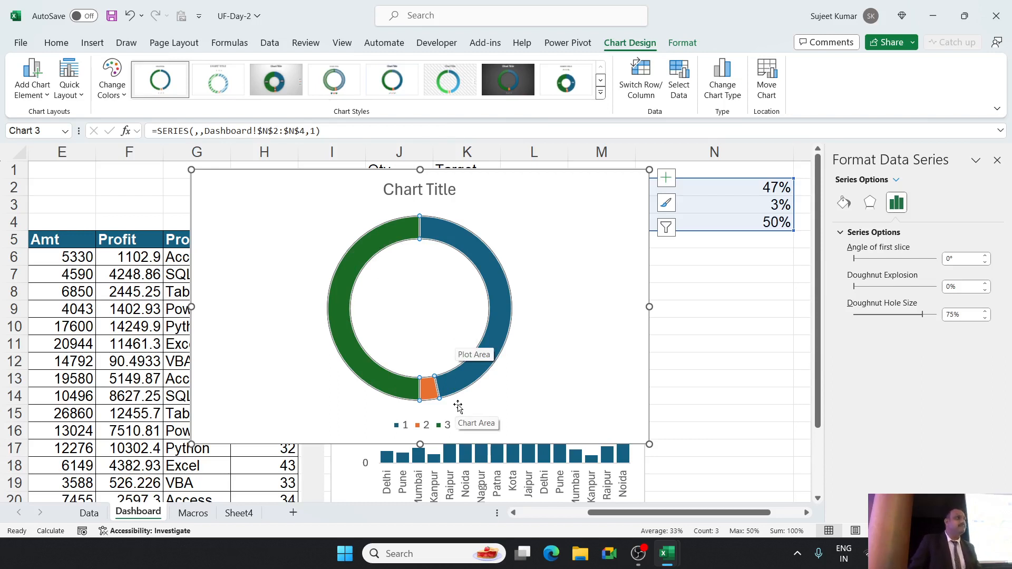
{"action": "right_click", "coordinate": [408, 233]}
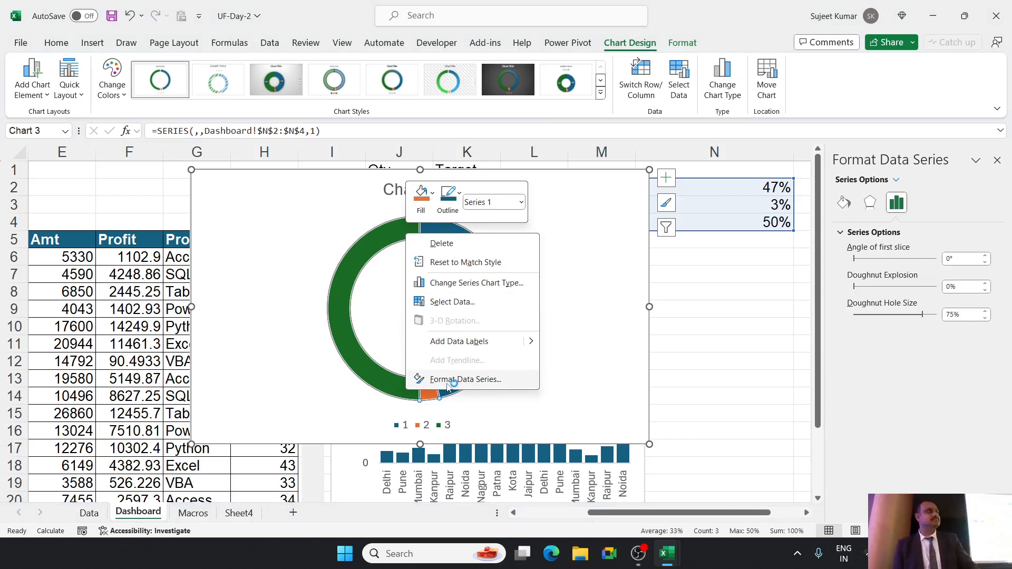
{"action": "left_click", "coordinate": [453, 384]}
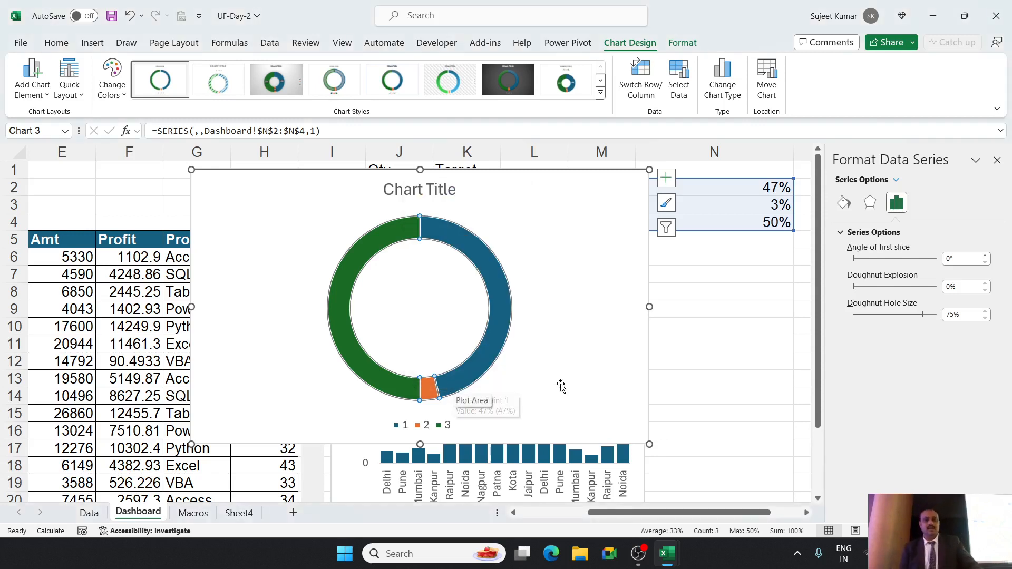
{"action": "left_click", "coordinate": [961, 257]}
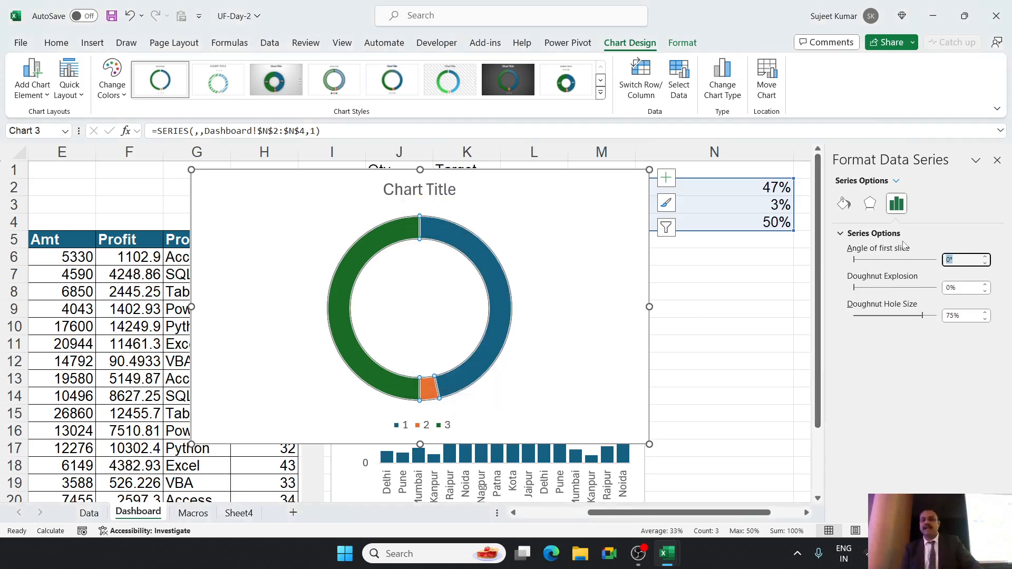
{"action": "type", "text": "270"}
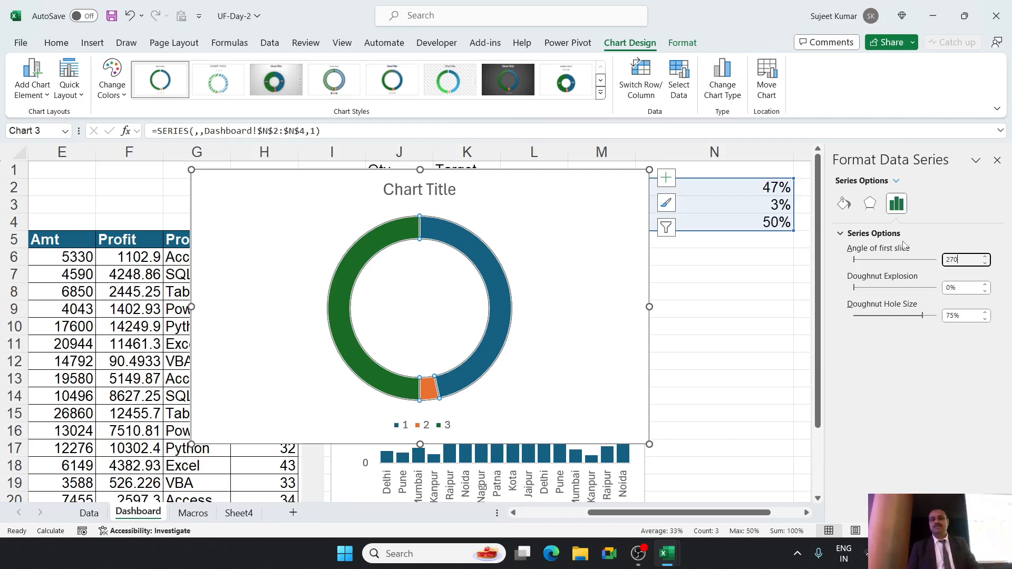
{"action": "key", "text": "Return"}
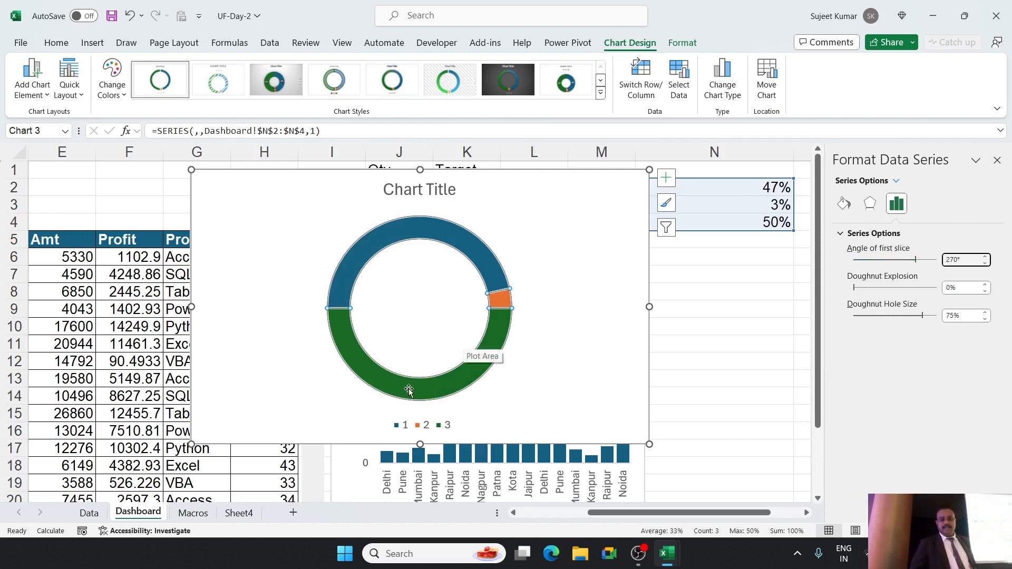
Set the doughnut's lower 50% slice to No fill so only a half-circle gauge shows.
{"action": "mouse_move", "coordinate": [406, 391]}
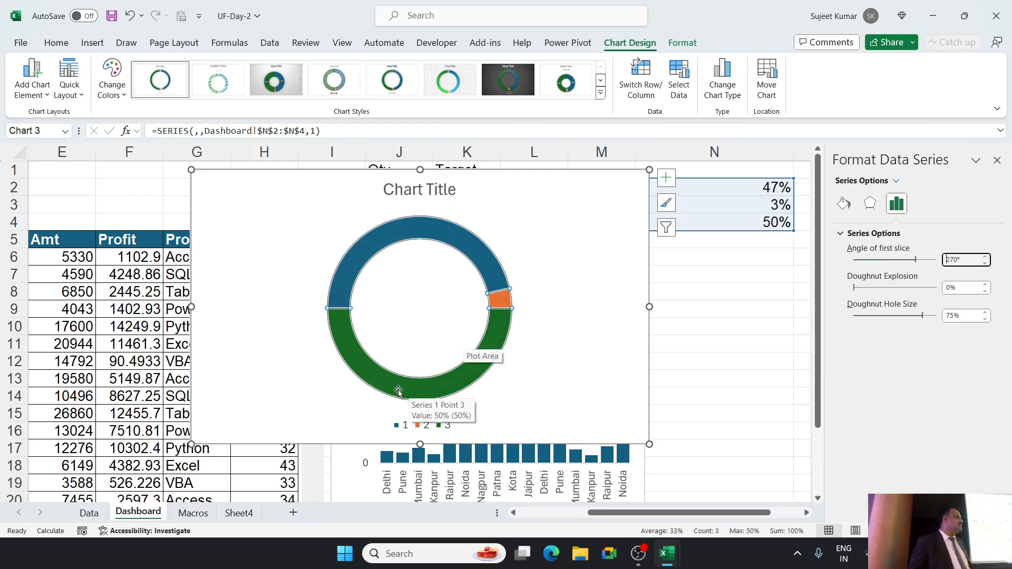
{"action": "left_click", "coordinate": [399, 392]}
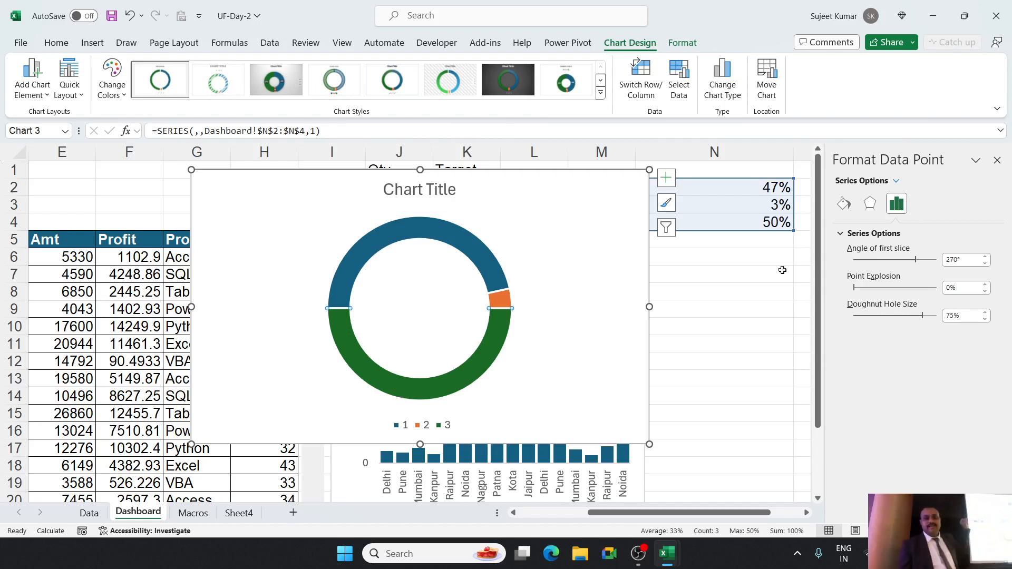
{"action": "left_click", "coordinate": [843, 204]}
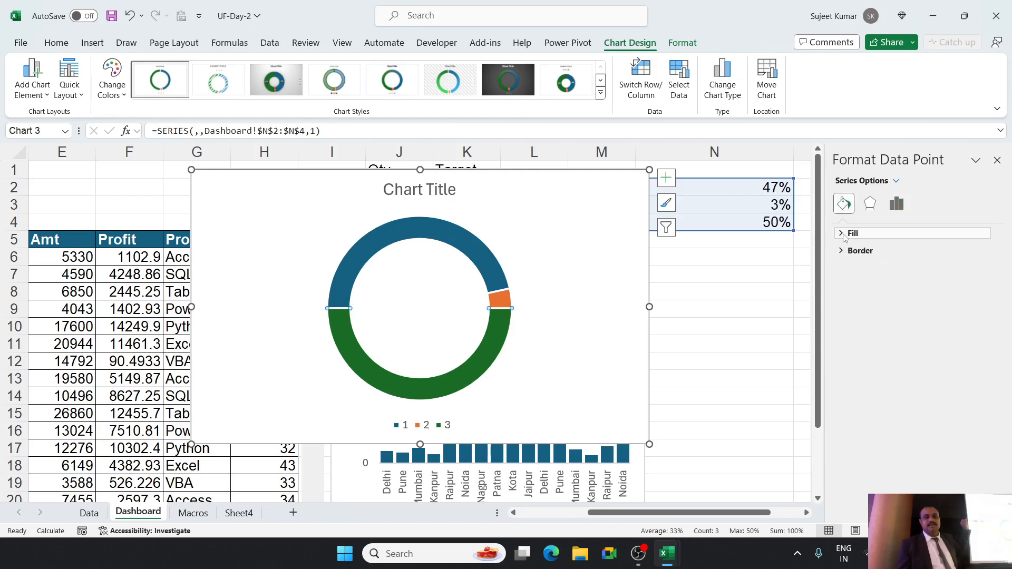
{"action": "left_click", "coordinate": [844, 236]}
{"action": "left_click", "coordinate": [852, 253]}
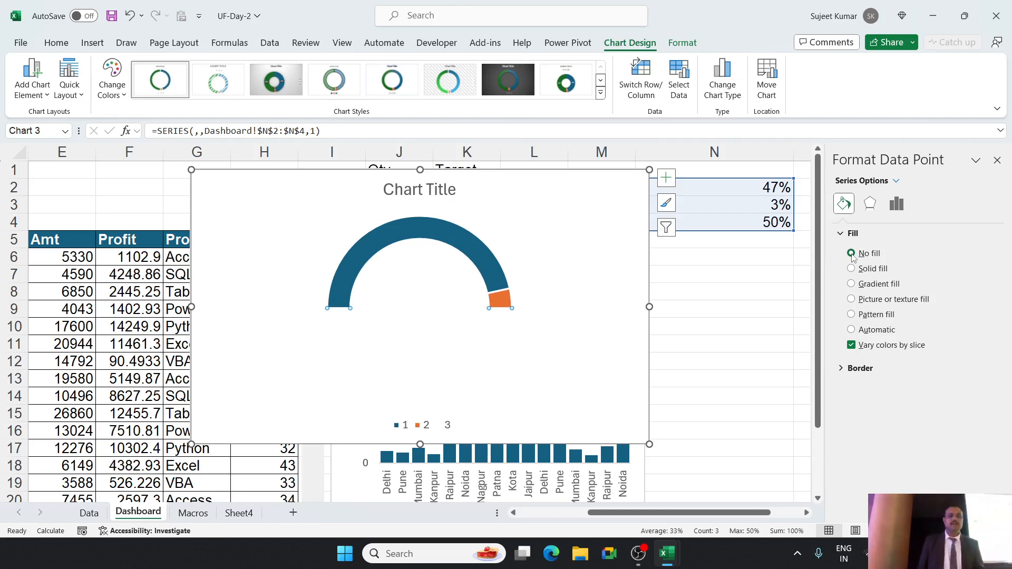
Delete the doughnut chart from the Dashboard and close the formatting pane.
{"action": "left_click", "coordinate": [579, 237]}
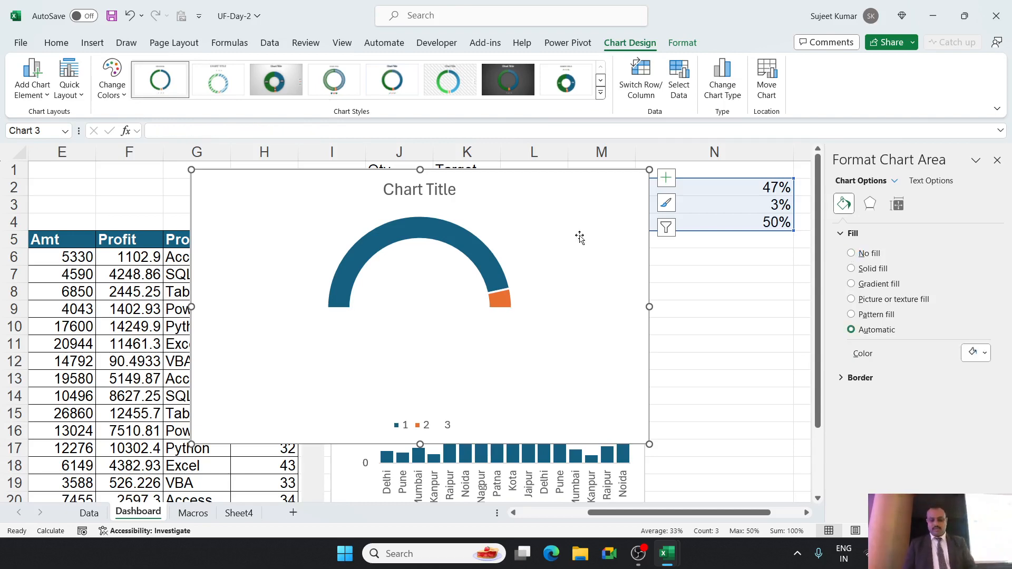
{"action": "key", "text": "Delete"}
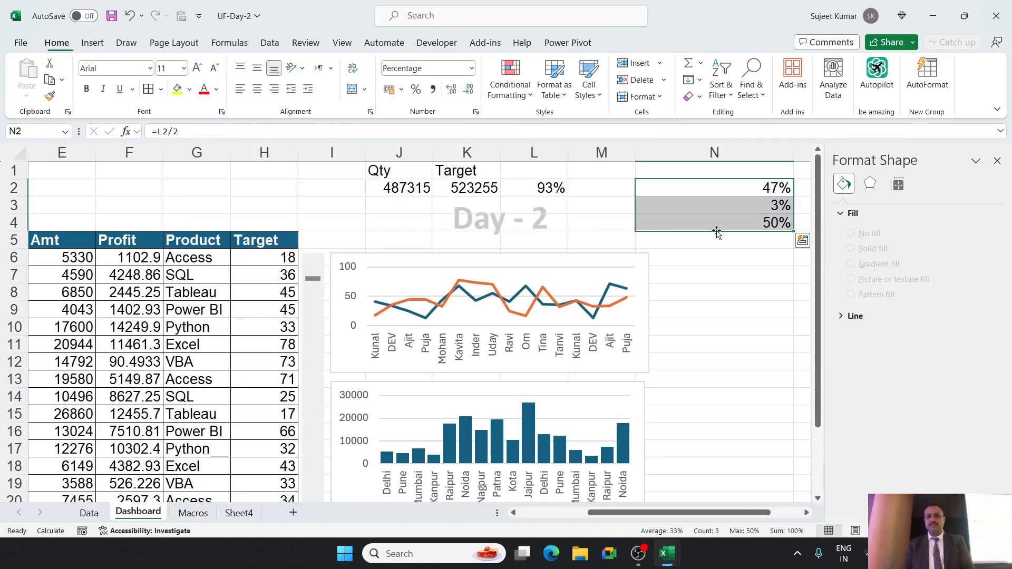
{"action": "left_click", "coordinate": [997, 159]}
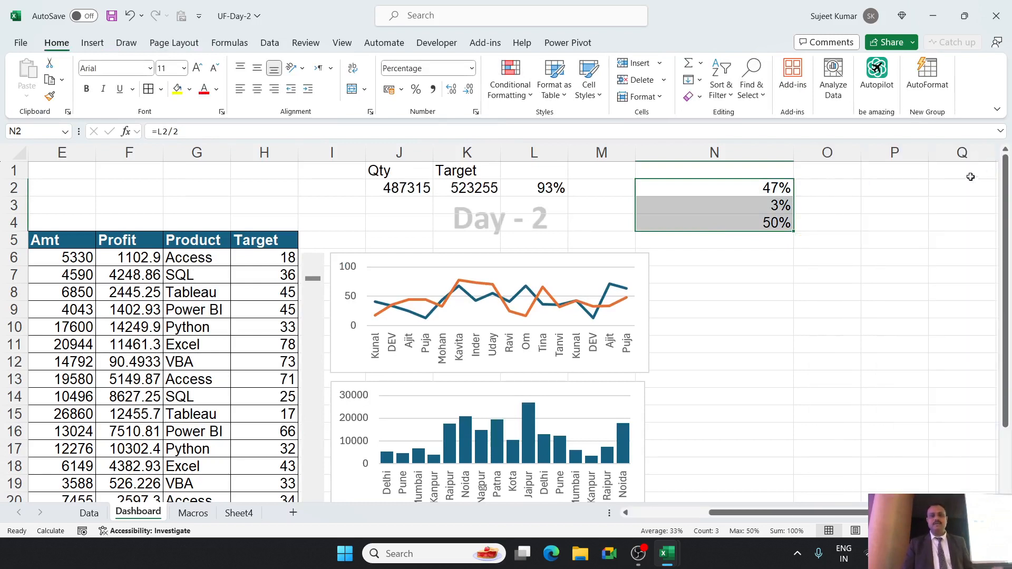
Insert a new doughnut chart from the helper percentages in N2:N4.
{"action": "left_click_drag", "start_coordinate": [768, 175], "coordinate": [767, 221]}
{"action": "left_click", "coordinate": [769, 185]}
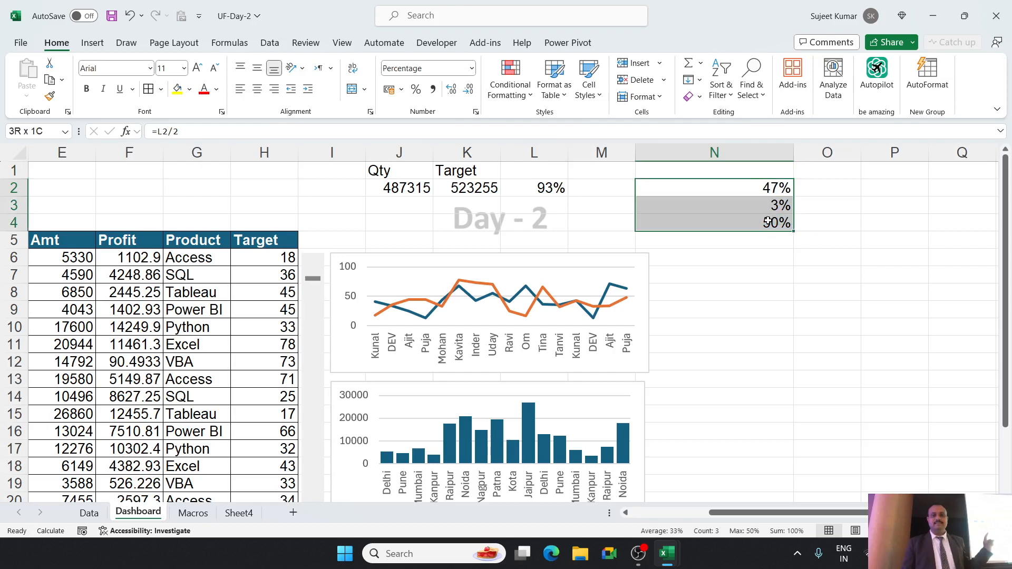
{"action": "left_click", "coordinate": [93, 43]}
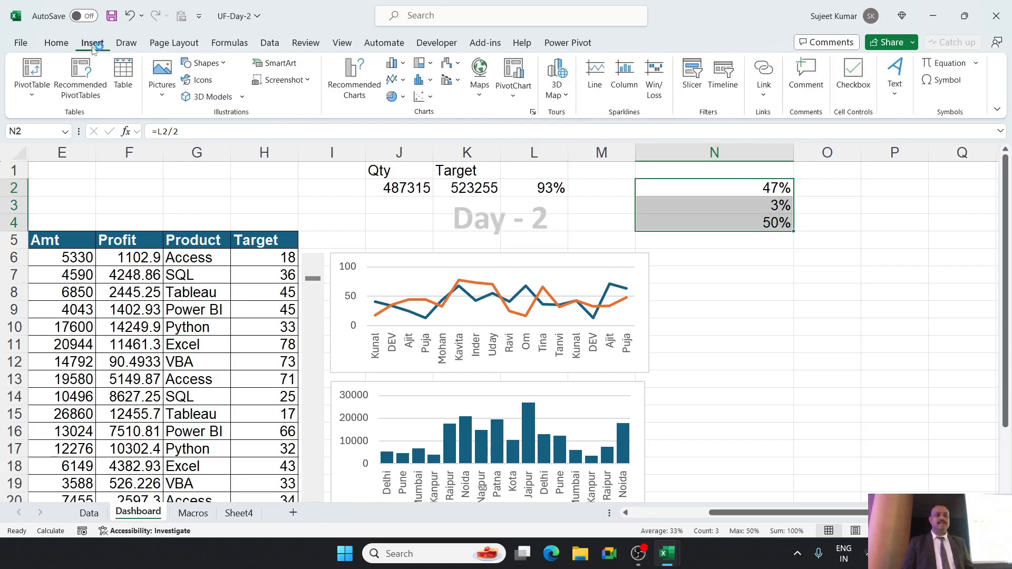
{"action": "left_click", "coordinate": [396, 96]}
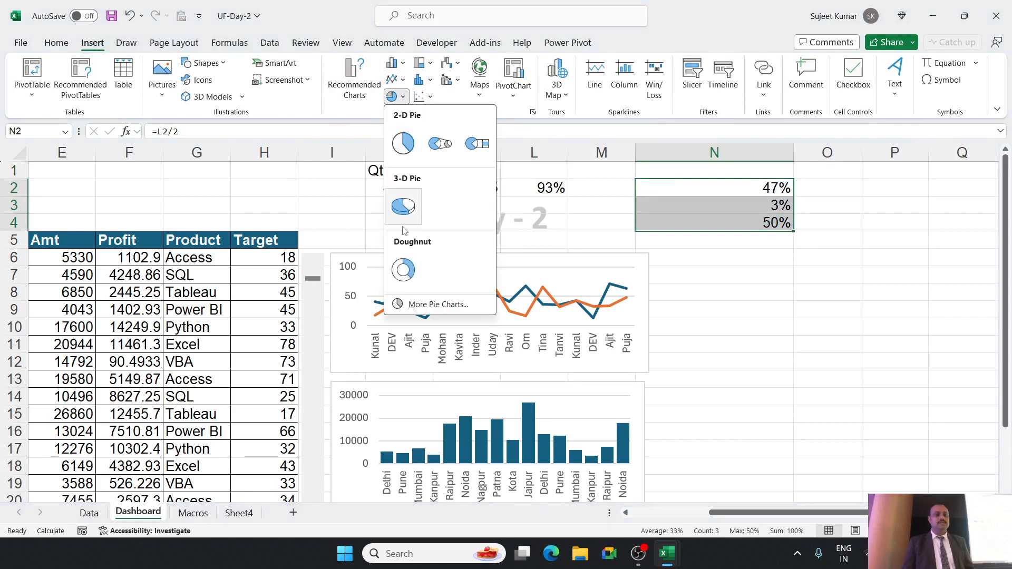
{"action": "left_click", "coordinate": [403, 270]}
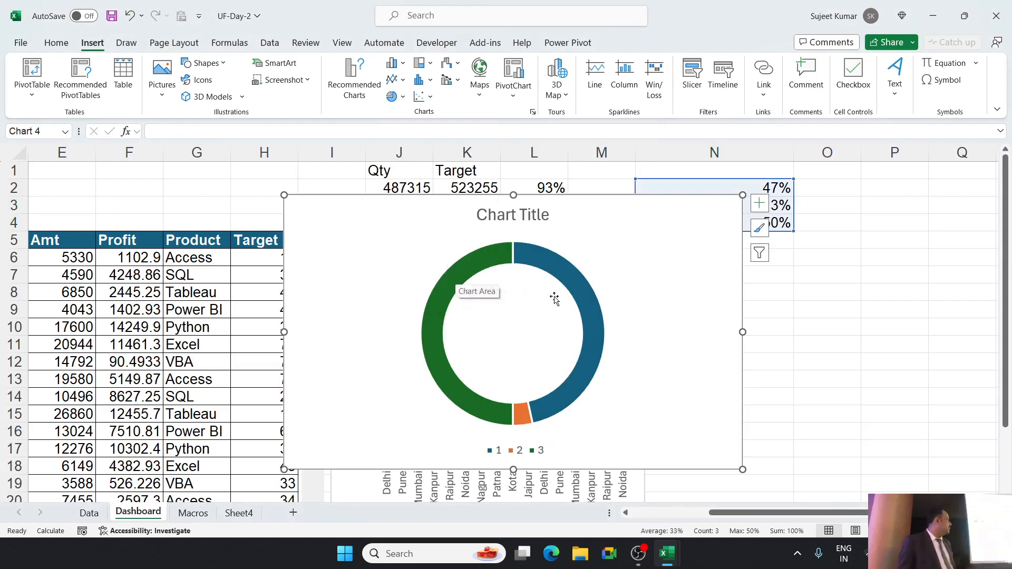
Set the new doughnut series' angle of first slice to 270°.
{"action": "left_click", "coordinate": [487, 267]}
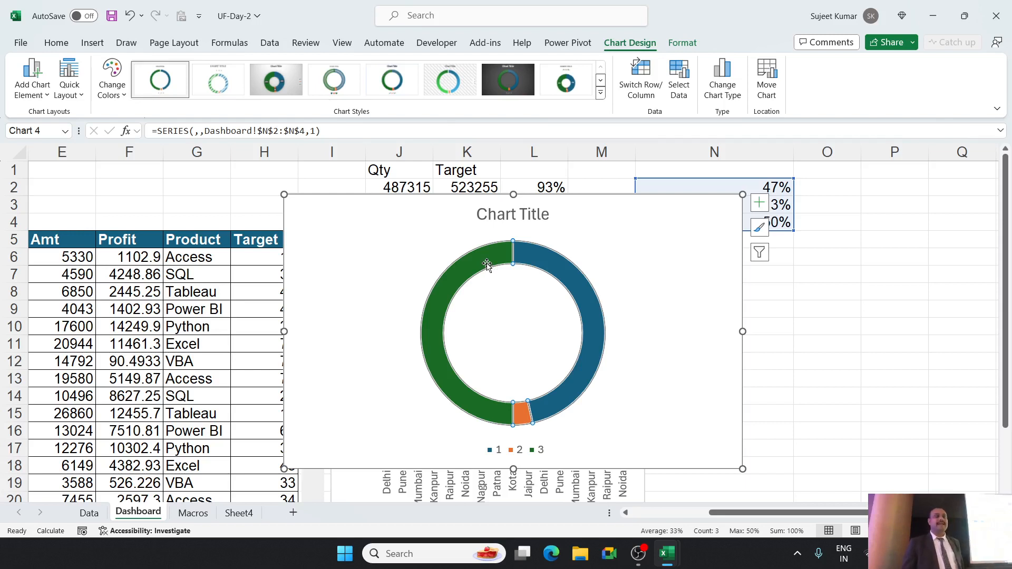
{"action": "right_click", "coordinate": [500, 259]}
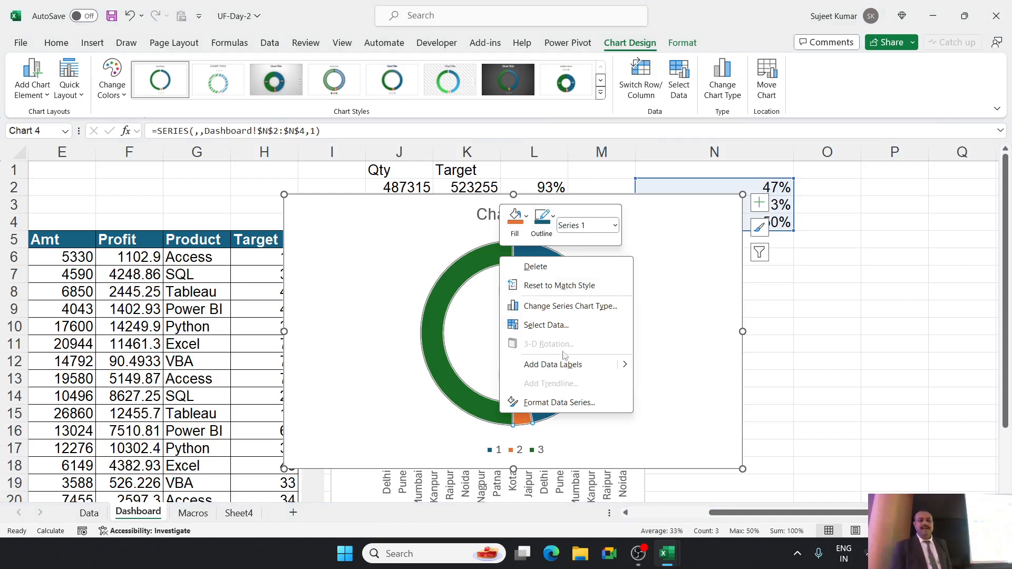
{"action": "left_click", "coordinate": [566, 402]}
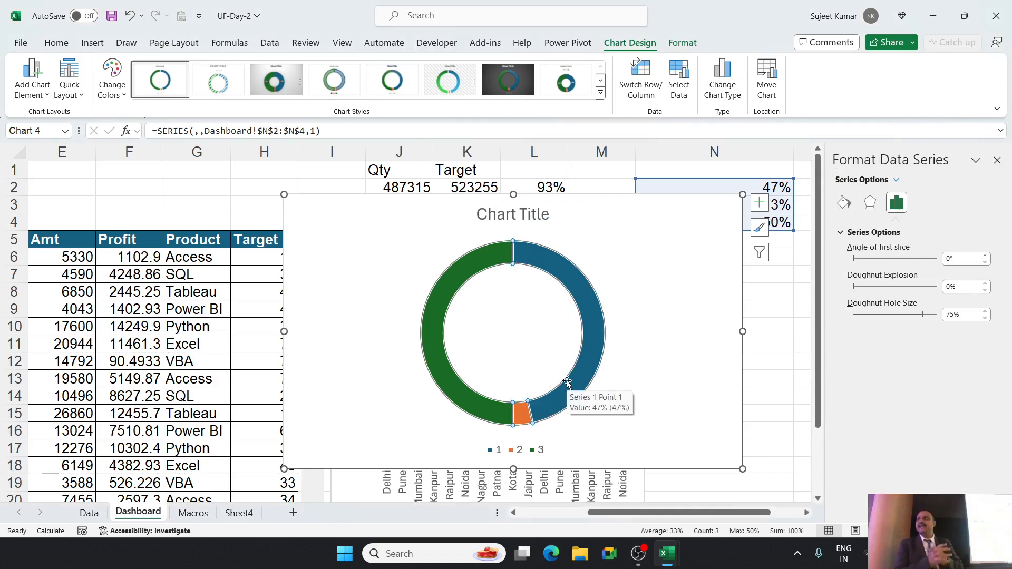
{"action": "left_click", "coordinate": [960, 258]}
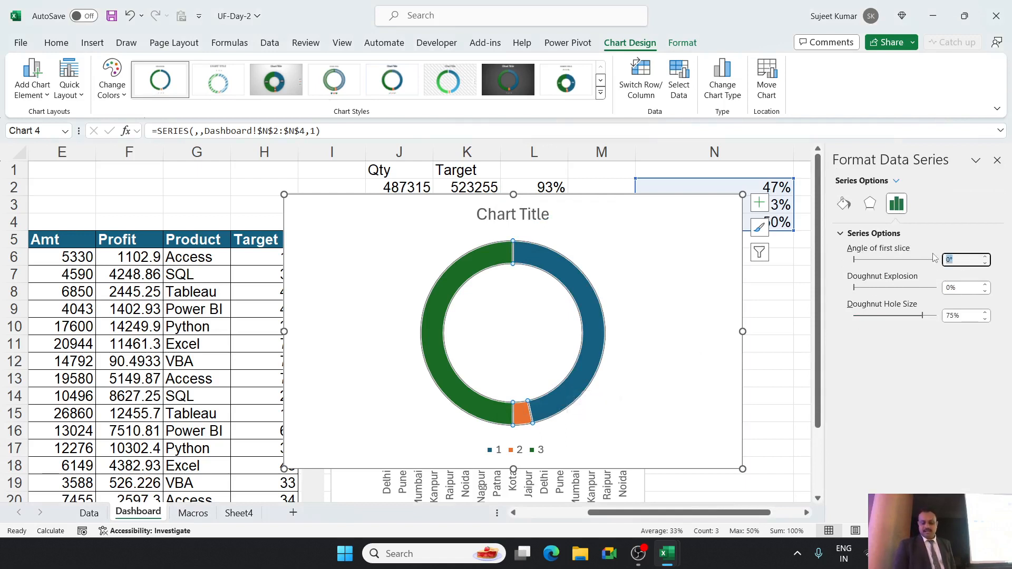
{"action": "type", "text": "270"}
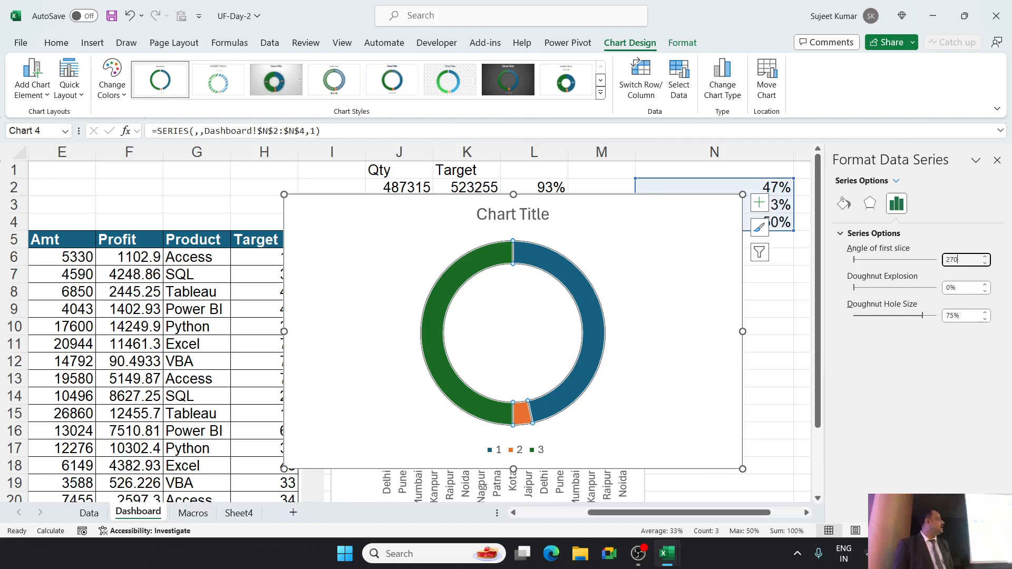
{"action": "key", "text": "Return"}
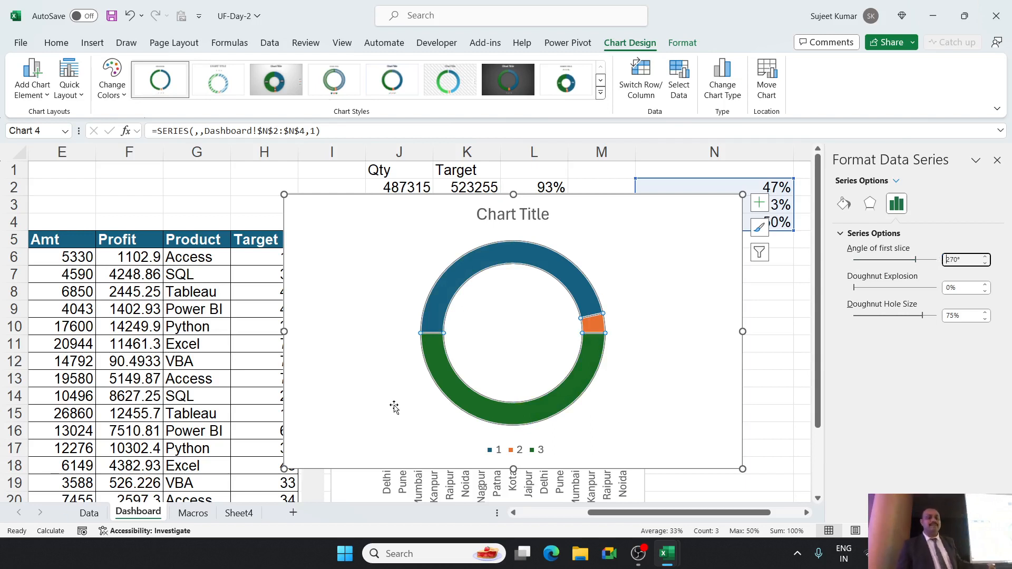
Set the lower 50% slice of the new doughnut to No fill.
{"action": "left_click", "coordinate": [432, 371]}
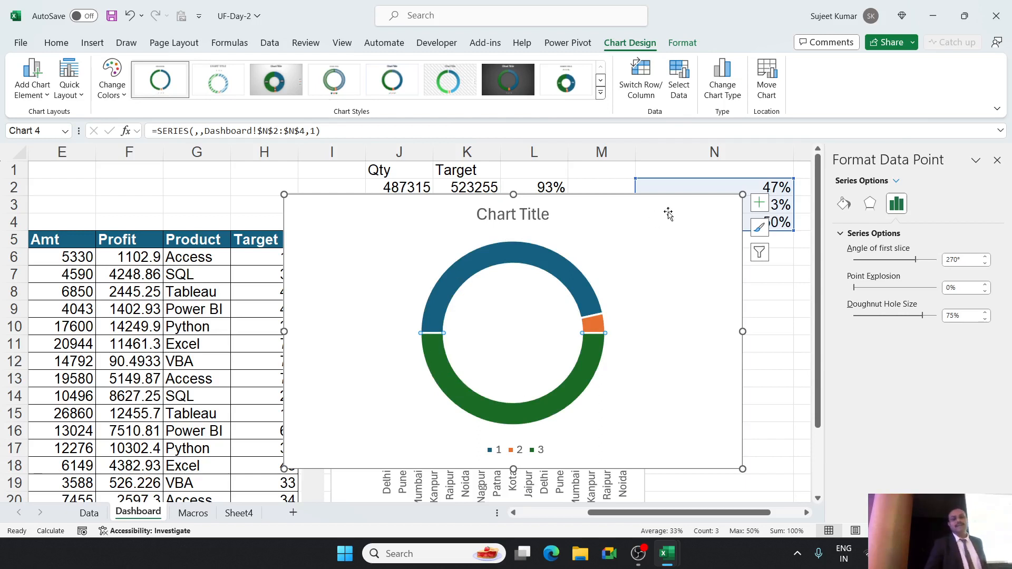
{"action": "left_click", "coordinate": [843, 205]}
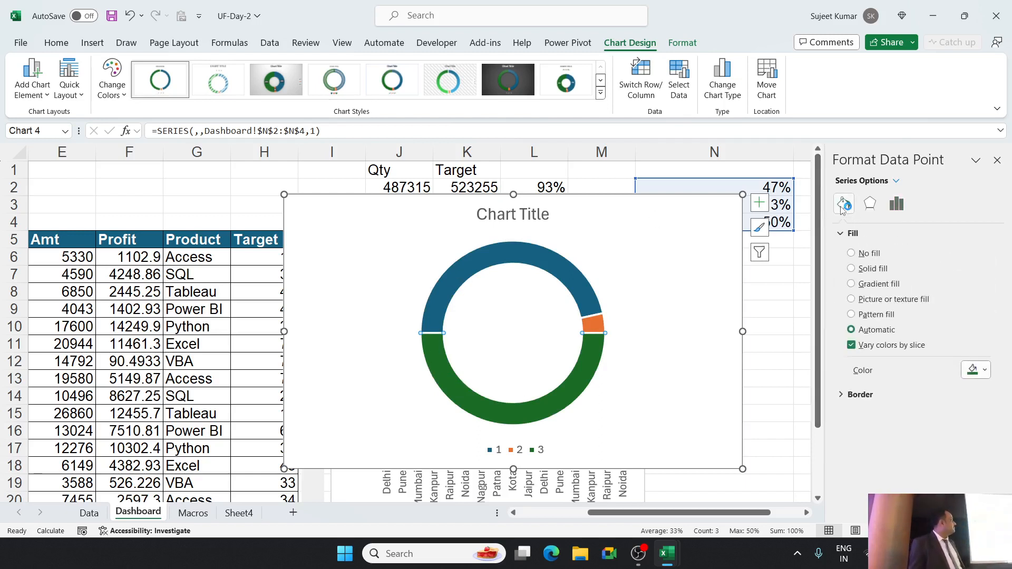
{"action": "left_click", "coordinate": [852, 254]}
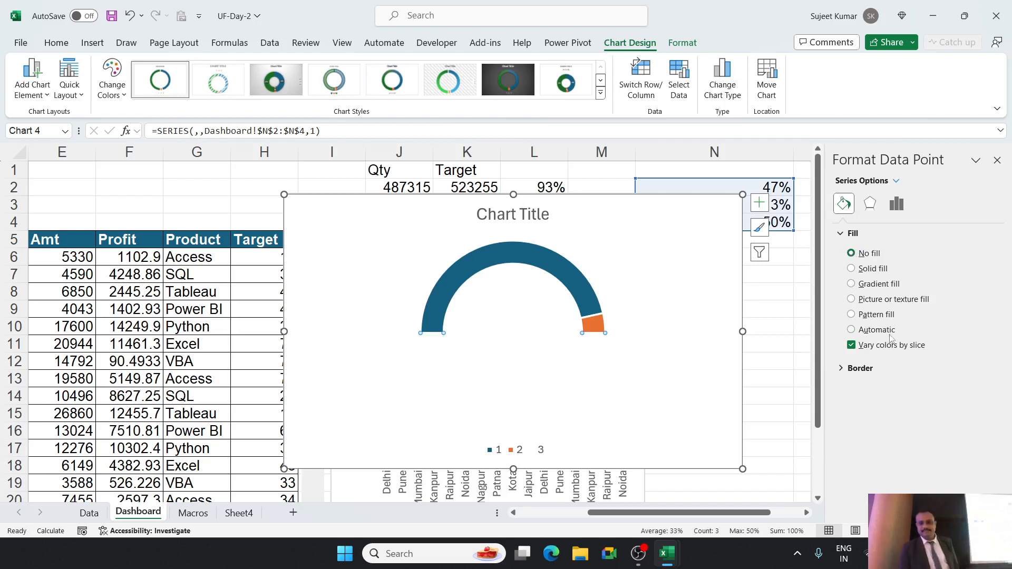
Thicken the gauge ring by reducing the doughnut hole size to 55%.
{"action": "left_click", "coordinate": [898, 205]}
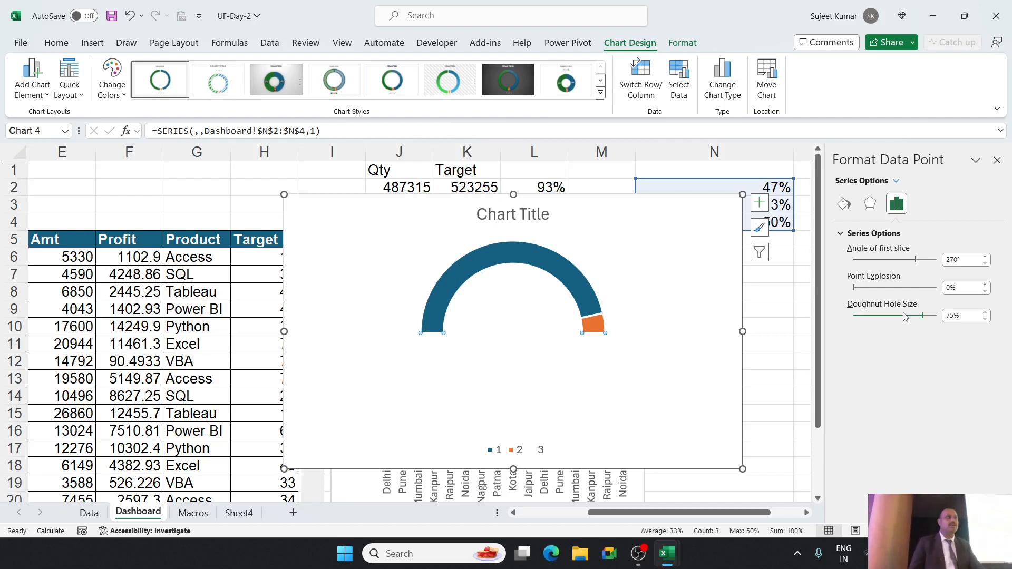
{"action": "left_click_drag", "start_coordinate": [926, 322], "coordinate": [901, 318]}
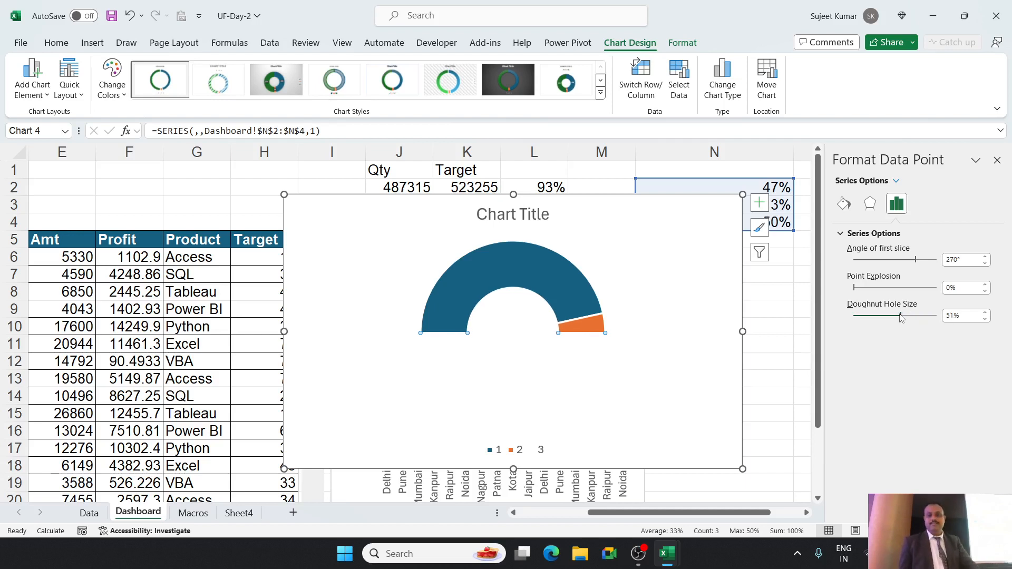
{"action": "left_click_drag", "start_coordinate": [901, 319], "coordinate": [906, 319]}
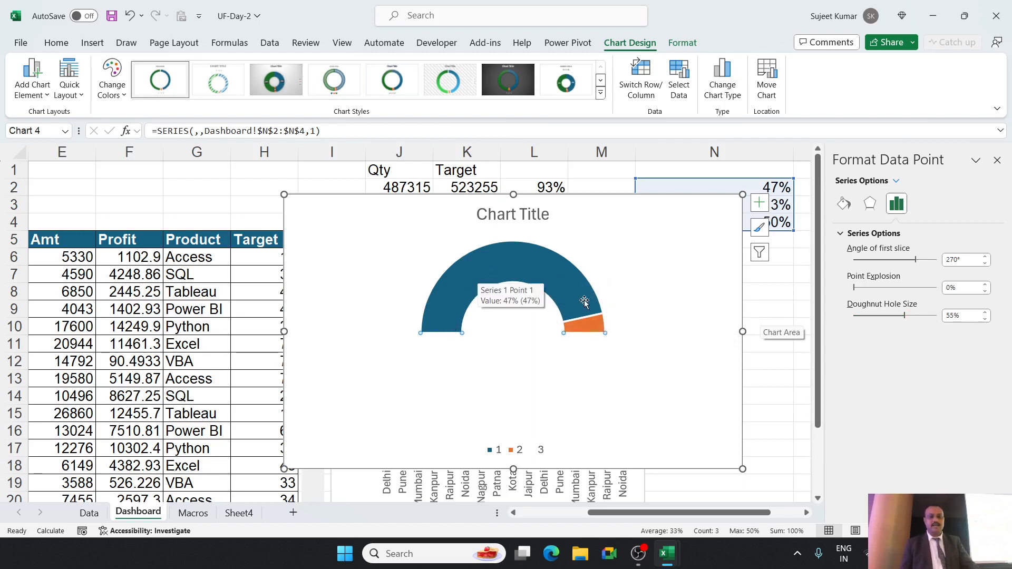
Give the gauge's large 47% slice a solid light green fill.
{"action": "left_click", "coordinate": [456, 296]}
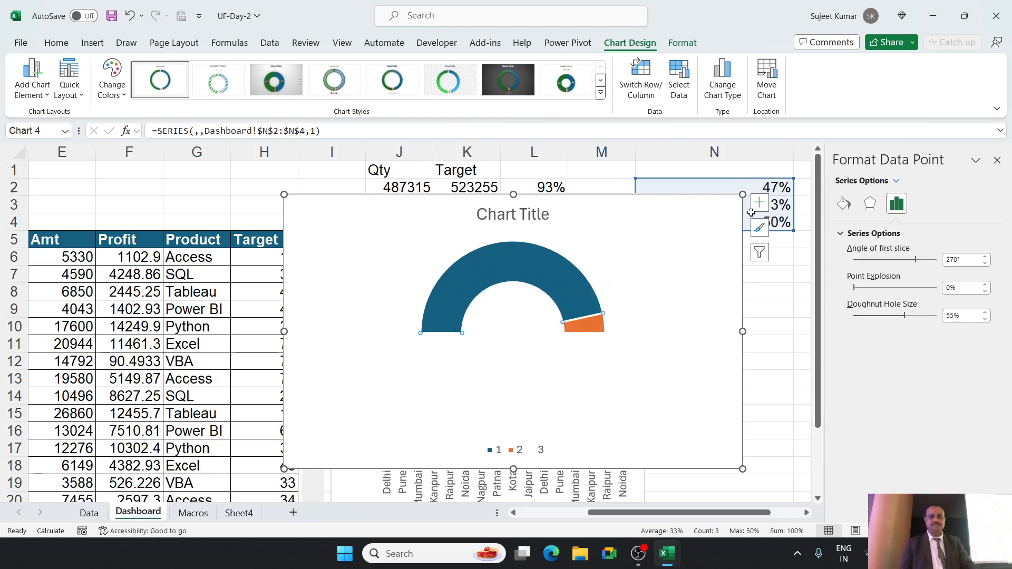
{"action": "left_click", "coordinate": [844, 204]}
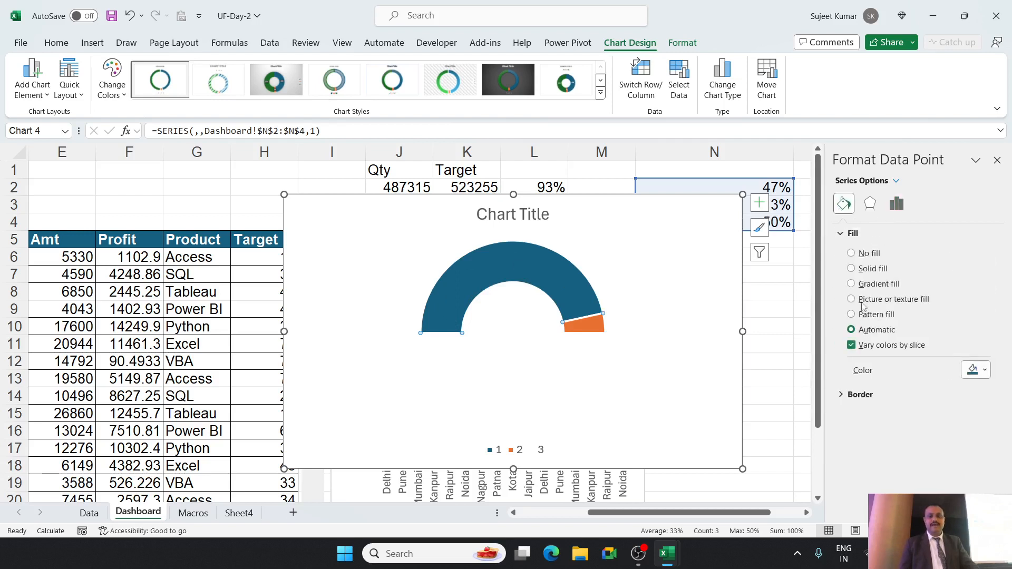
{"action": "left_click", "coordinate": [860, 271]}
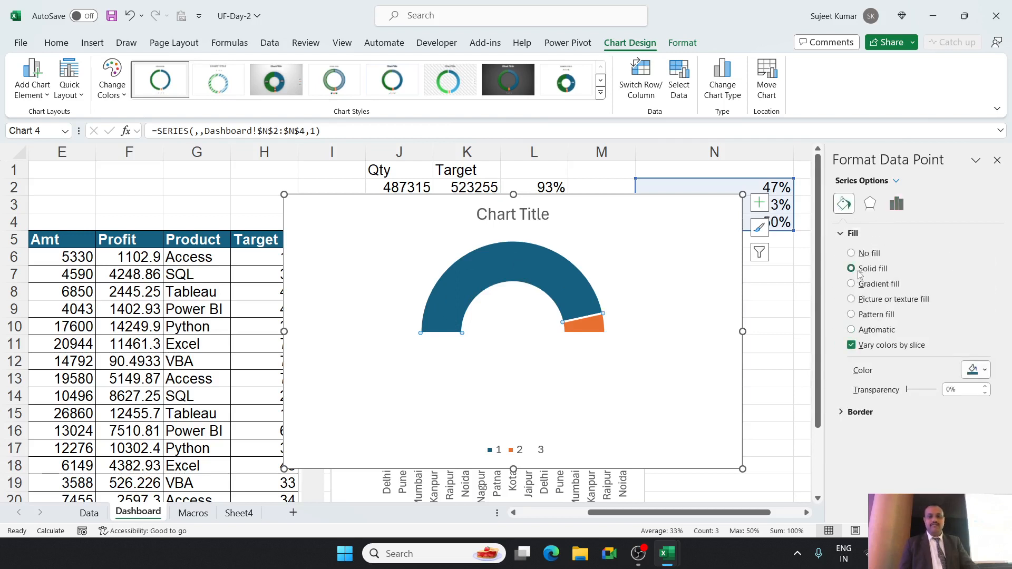
{"action": "left_click", "coordinate": [985, 370]}
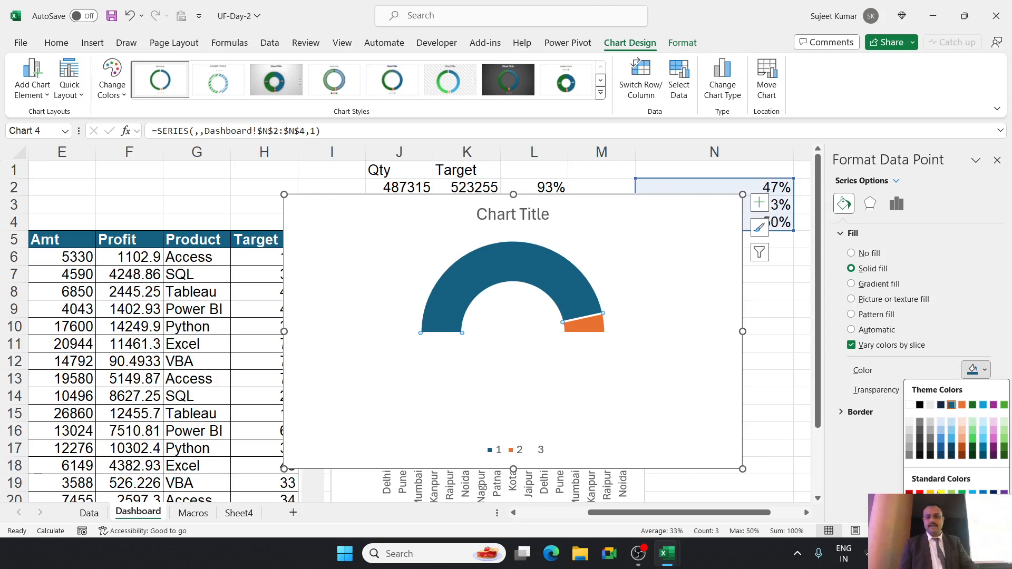
{"action": "left_click", "coordinate": [952, 493]}
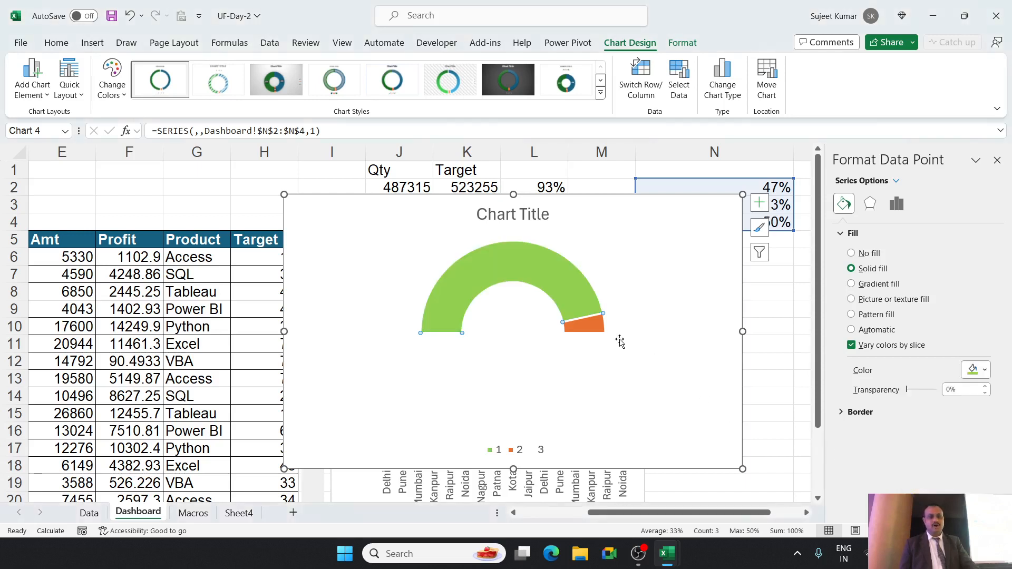
Give the gauge's small 3% slice a solid red fill.
{"action": "left_click", "coordinate": [600, 327]}
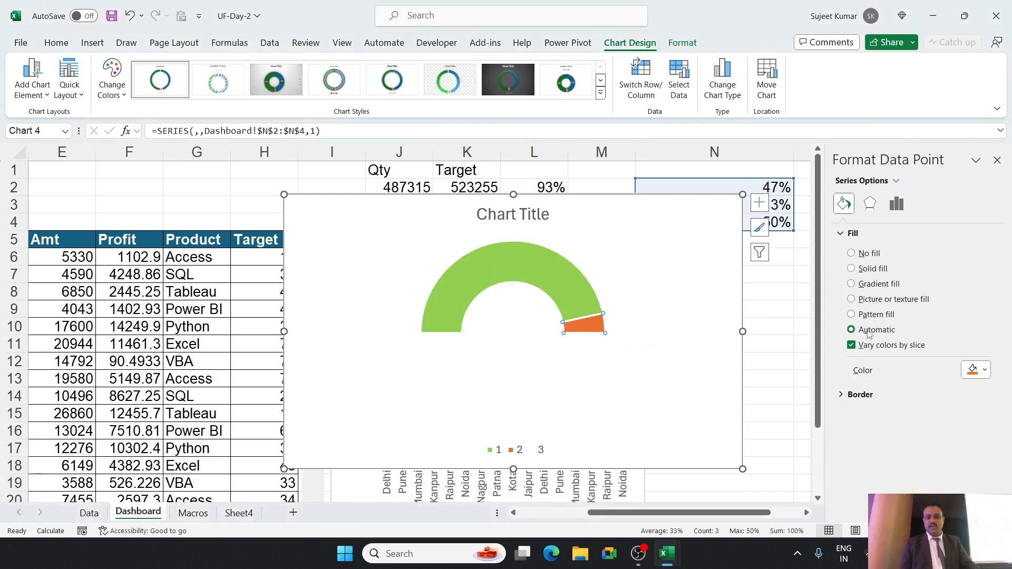
{"action": "left_click", "coordinate": [863, 269]}
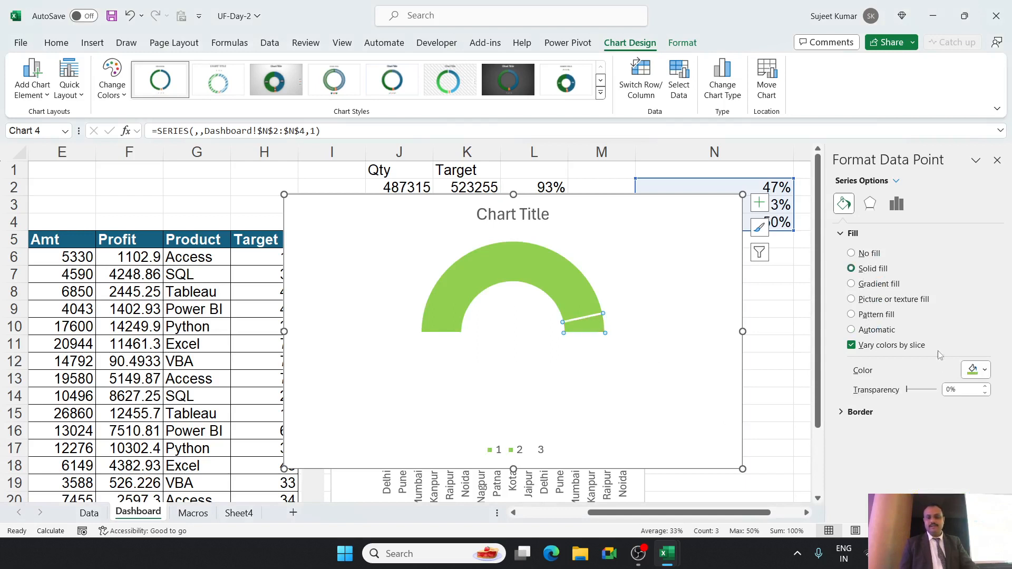
{"action": "left_click", "coordinate": [984, 371]}
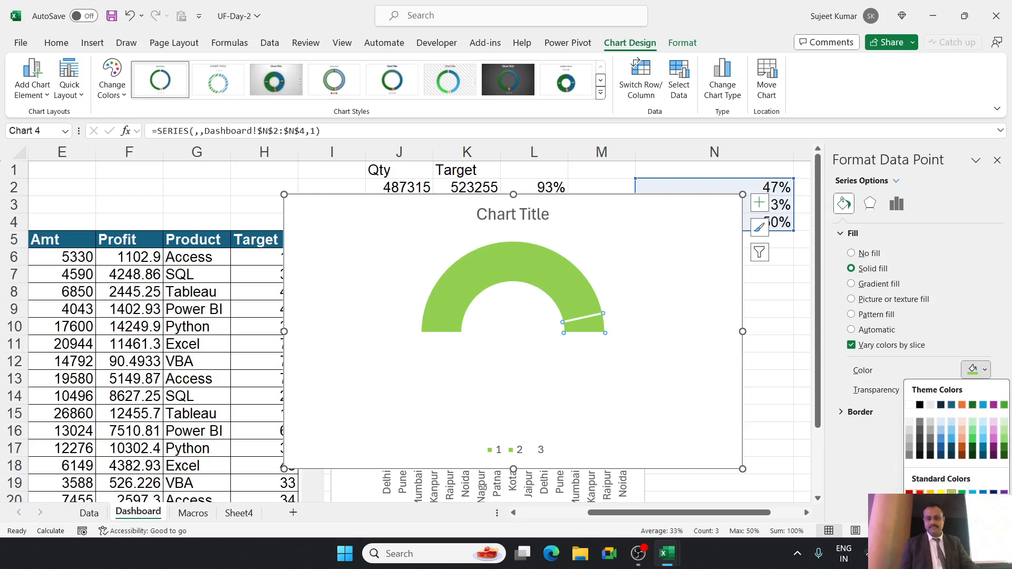
{"action": "left_click", "coordinate": [920, 492]}
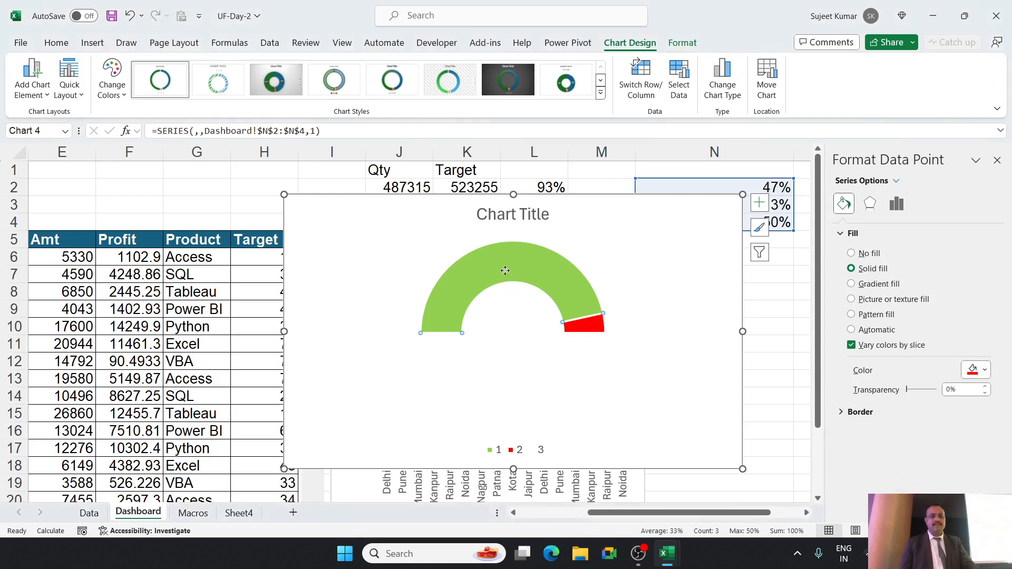
Set the border of the whole doughnut series to No line.
{"action": "left_click", "coordinate": [506, 270]}
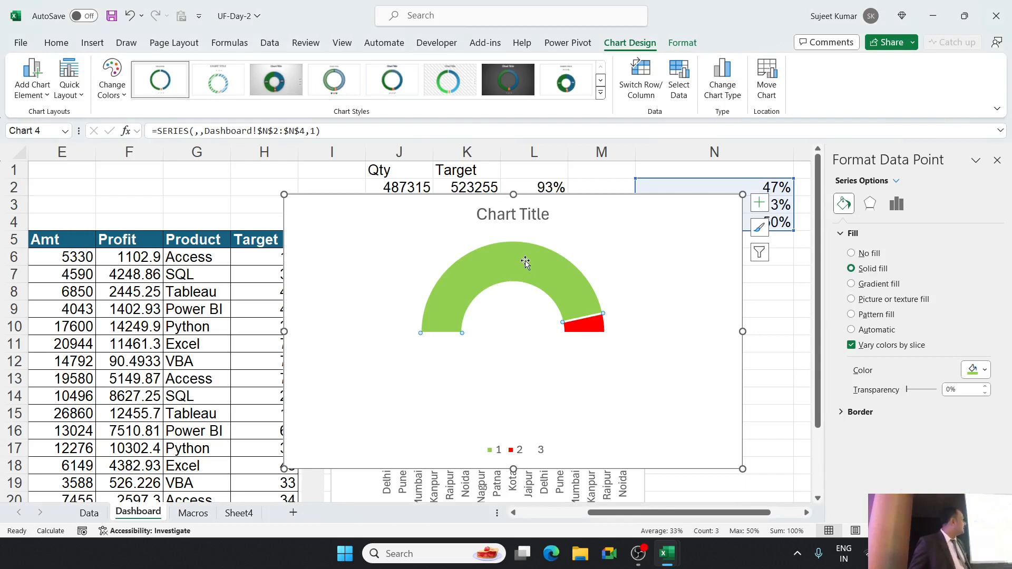
{"action": "left_click", "coordinate": [497, 327]}
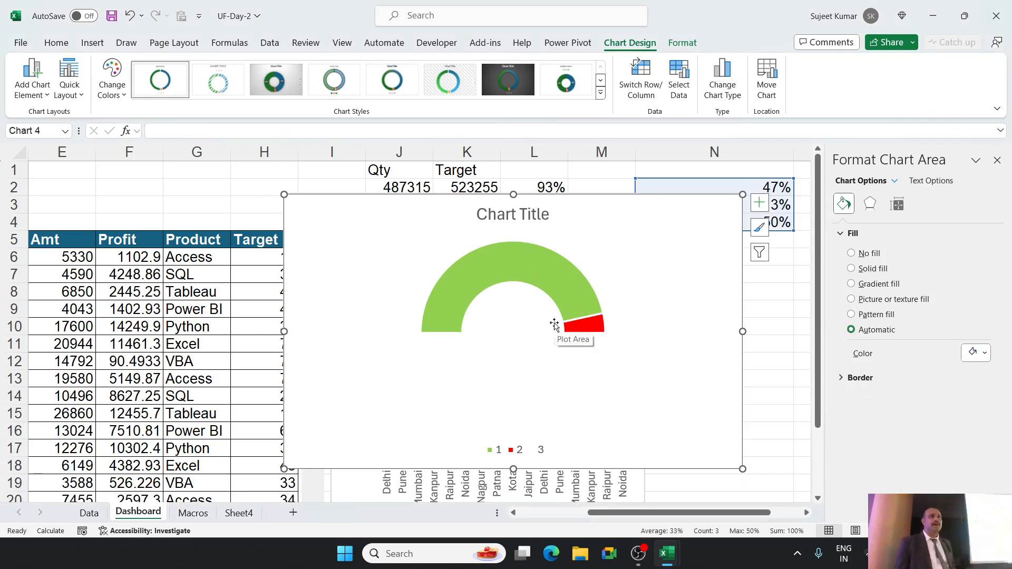
{"action": "left_click", "coordinate": [567, 281]}
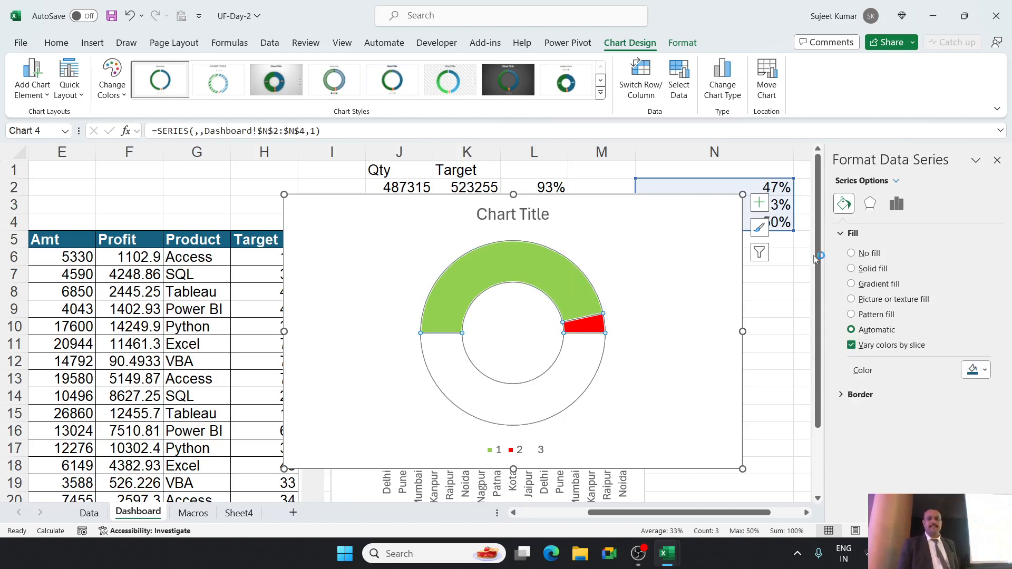
{"action": "left_click", "coordinate": [841, 395]}
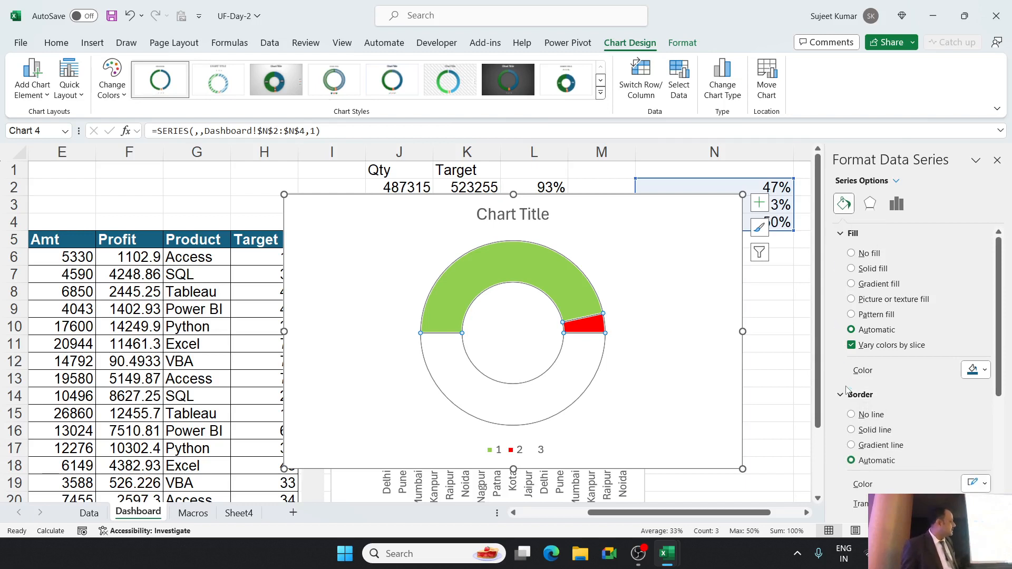
{"action": "left_click", "coordinate": [863, 415]}
{"action": "left_click", "coordinate": [706, 296]}
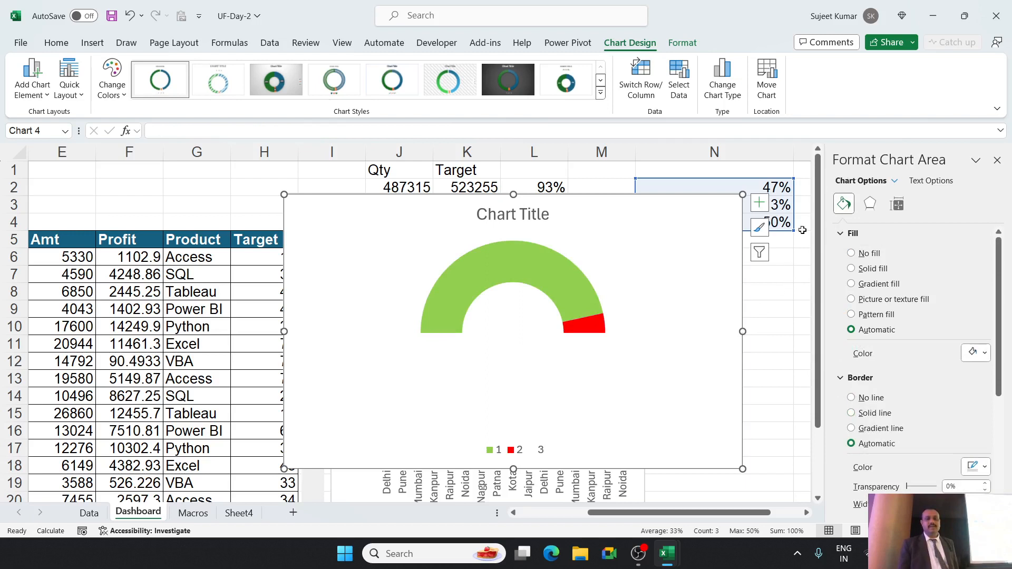
Remove the gauge's chart title and turn on its data labels.
{"action": "left_click", "coordinate": [763, 208]}
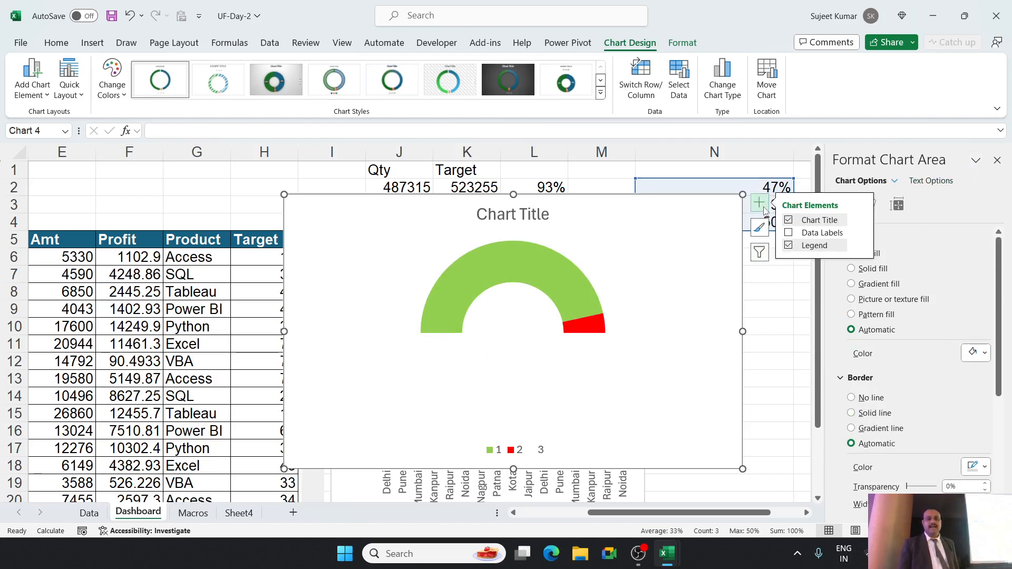
{"action": "left_click", "coordinate": [789, 221]}
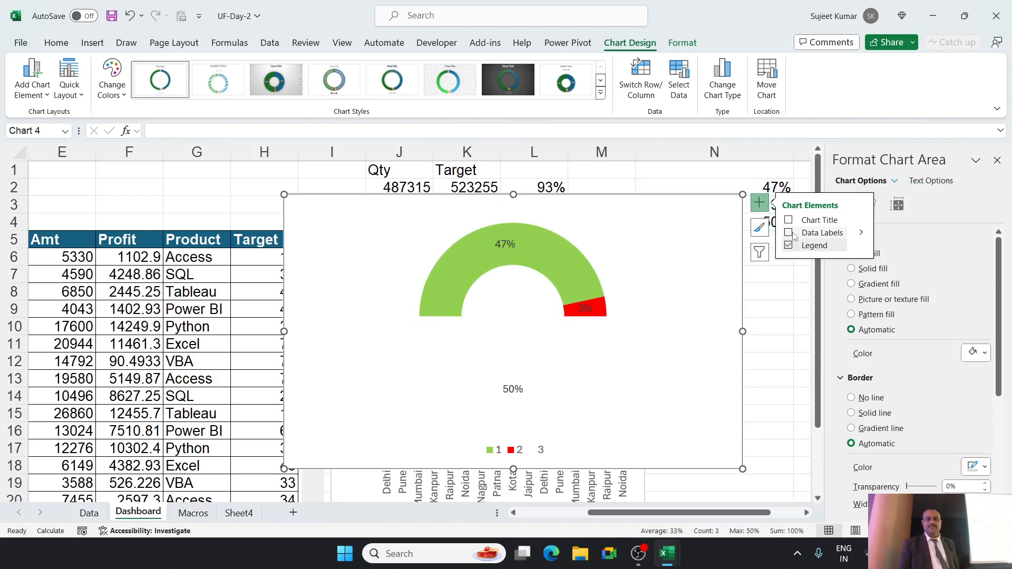
{"action": "left_click", "coordinate": [790, 234]}
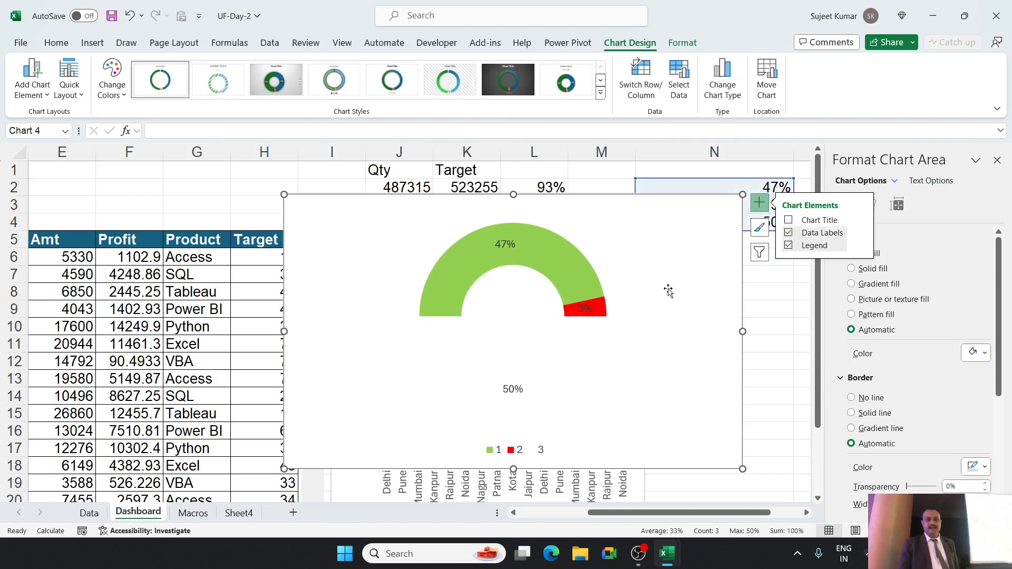
Delete the gauge's data labels for the red slice and the hidden 50% slice, along with its legend.
{"action": "left_click", "coordinate": [590, 309]}
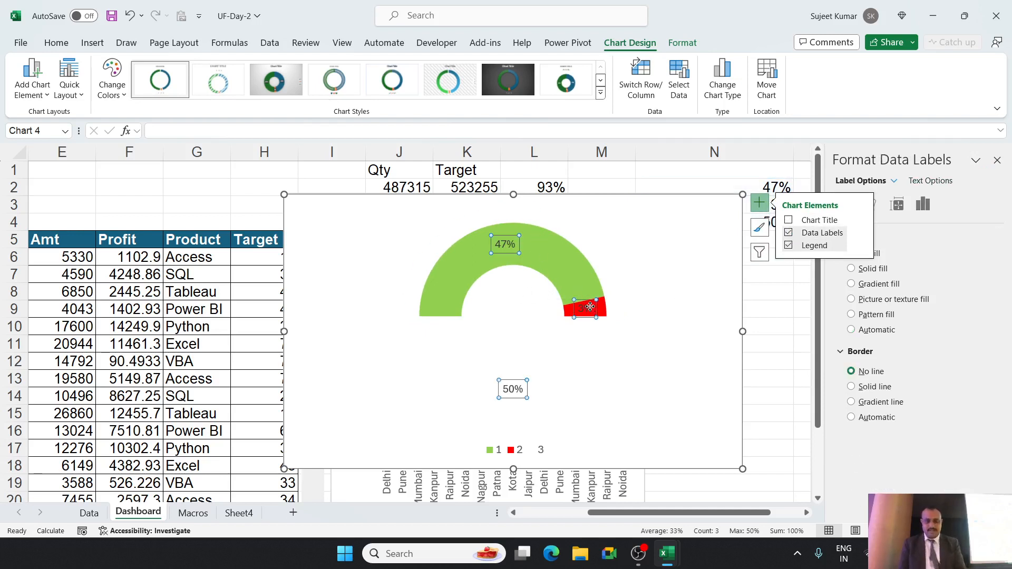
{"action": "left_click", "coordinate": [590, 309]}
{"action": "key", "text": "Delete"}
{"action": "left_click", "coordinate": [504, 385]}
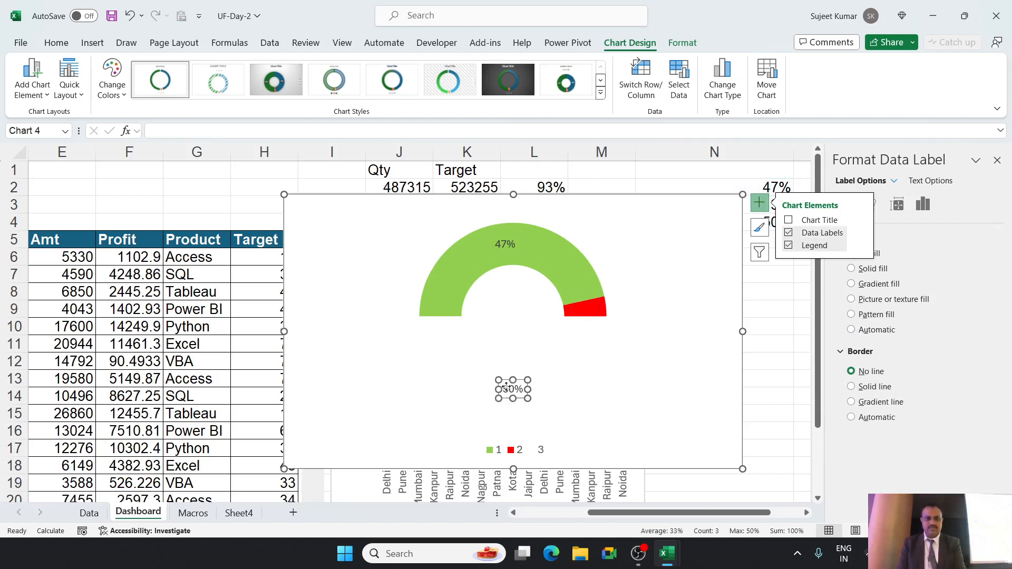
{"action": "key", "text": "Delete"}
{"action": "left_click", "coordinate": [498, 452]}
{"action": "key", "text": "Delete"}
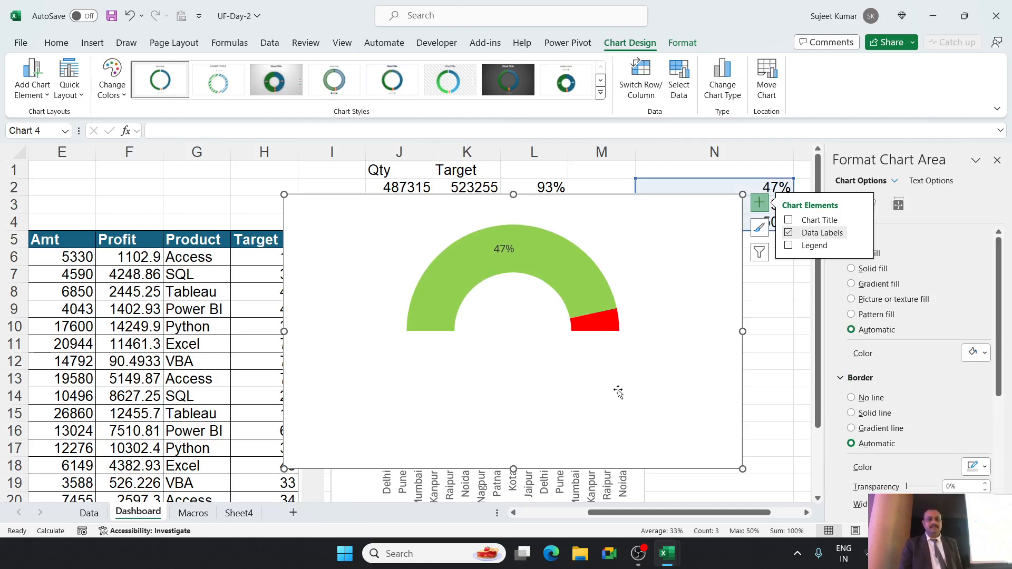
Shrink the gauge chart and place it directly above the line chart, over rows 1 to 5 of columns I to M.
{"action": "left_click_drag", "start_coordinate": [742, 469], "coordinate": [565, 297]}
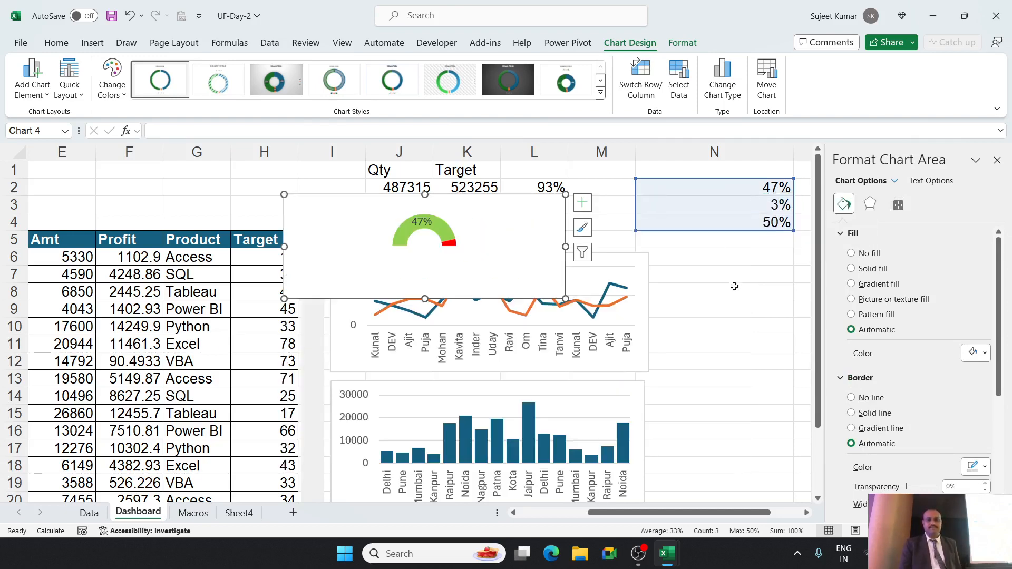
{"action": "left_click", "coordinate": [654, 292]}
{"action": "left_click_drag", "start_coordinate": [501, 228], "coordinate": [548, 200]}
{"action": "left_click_drag", "start_coordinate": [604, 260], "coordinate": [579, 251]}
Enlarge the gauge's plot area so the doughnut fills the full height of its chart frame.
{"action": "left_click", "coordinate": [465, 211]}
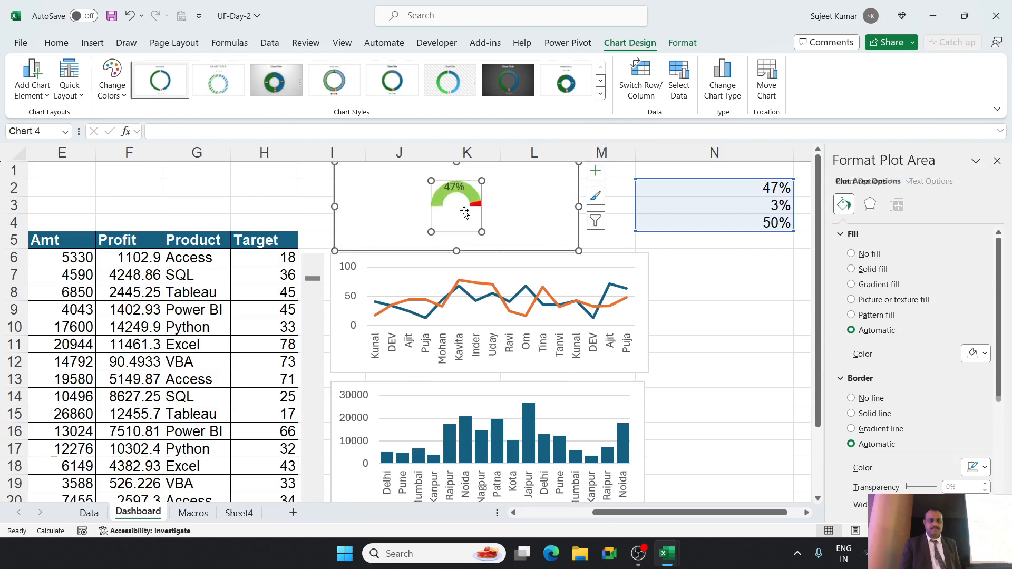
{"action": "left_click_drag", "start_coordinate": [481, 230], "coordinate": [504, 251]}
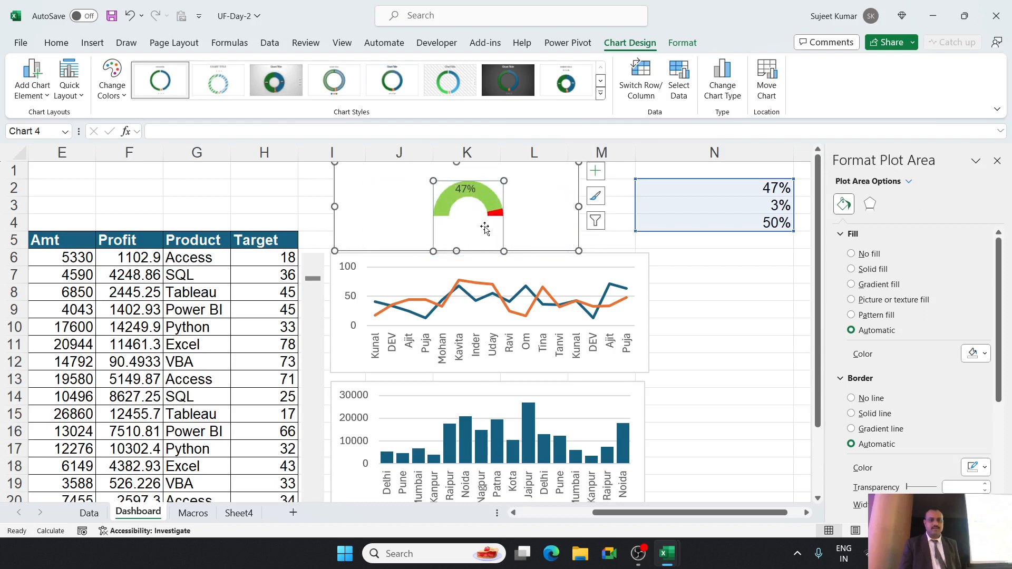
{"action": "left_click_drag", "start_coordinate": [433, 181], "coordinate": [406, 163]}
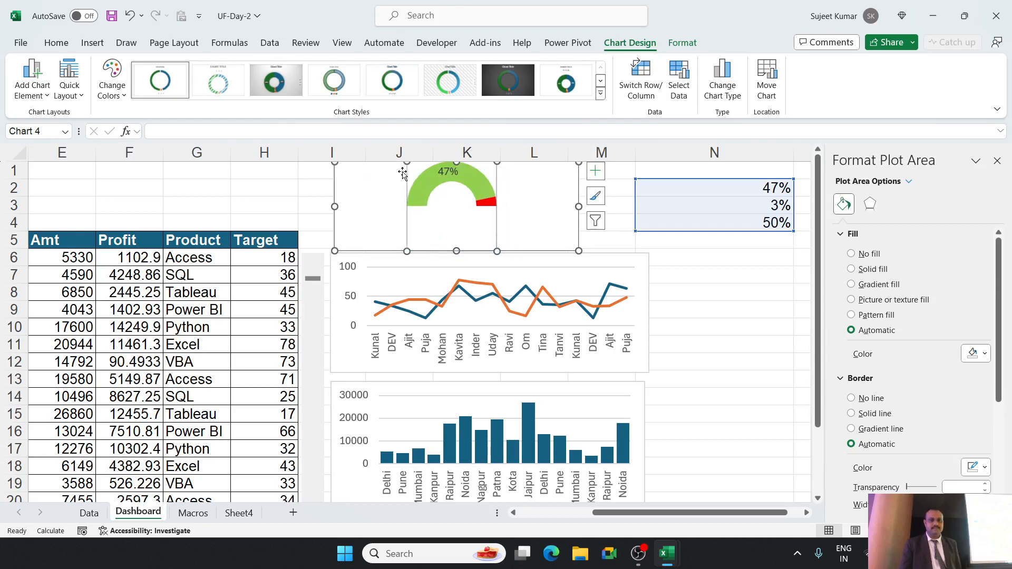
{"action": "left_click_drag", "start_coordinate": [501, 247], "coordinate": [504, 250]}
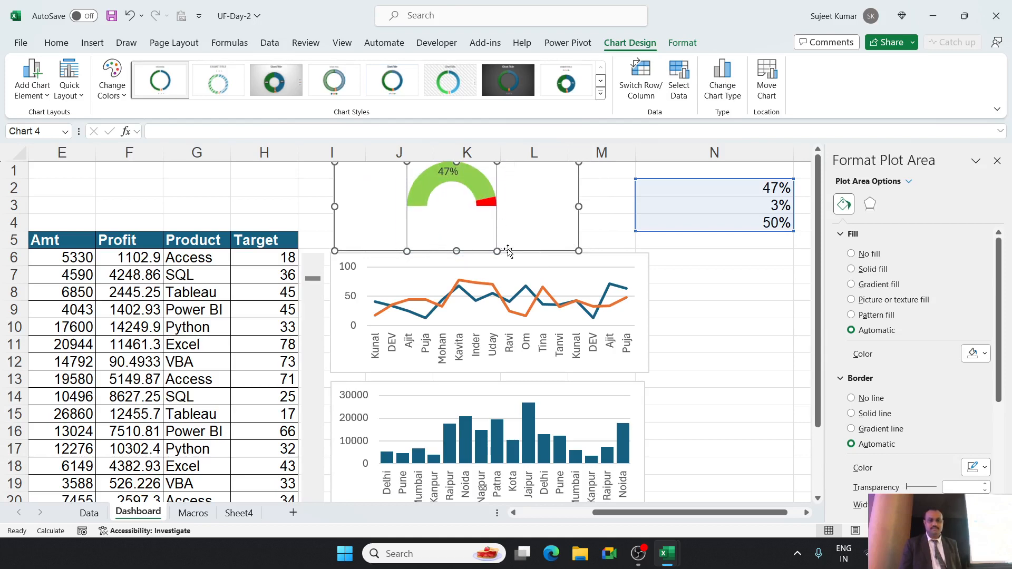
{"action": "left_click", "coordinate": [646, 292]}
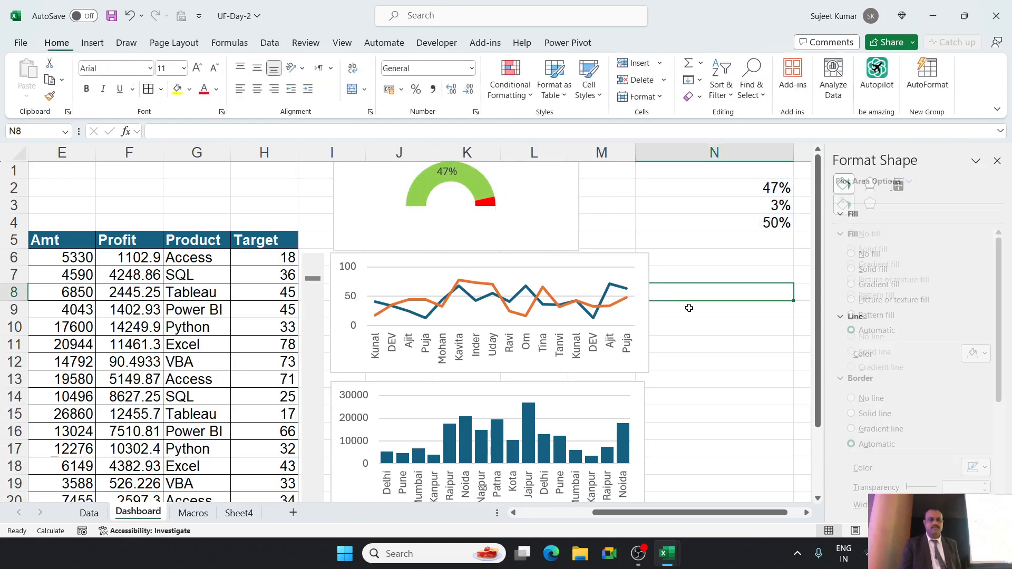
Move the gauge's 47% data label down into the open centre of the half-doughnut.
{"action": "left_click", "coordinate": [448, 181]}
{"action": "left_click_drag", "start_coordinate": [448, 181], "coordinate": [451, 207]}
{"action": "left_click", "coordinate": [637, 253]}
{"action": "left_click", "coordinate": [707, 224]}
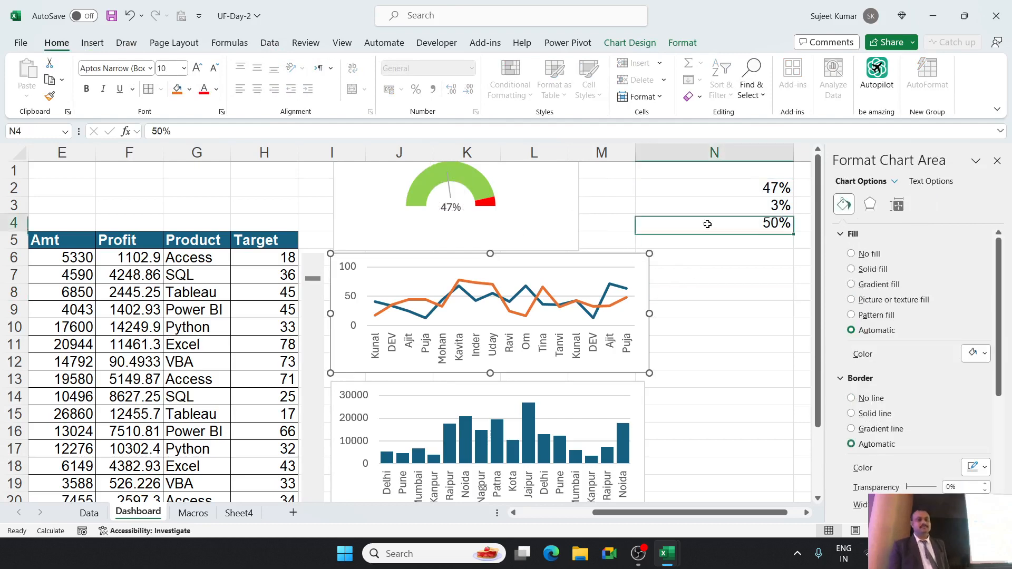